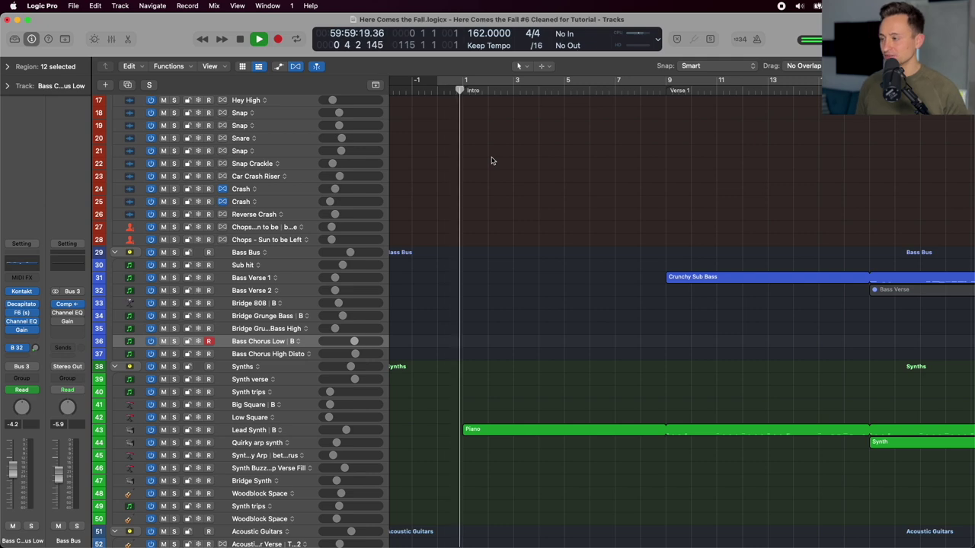
Listen to the intro while looking through the drum, bass and synth tracks, stopping playback just before Verse 1.
scroll(491, 161, "down", 5)
scroll(492, 161, "up", 4)
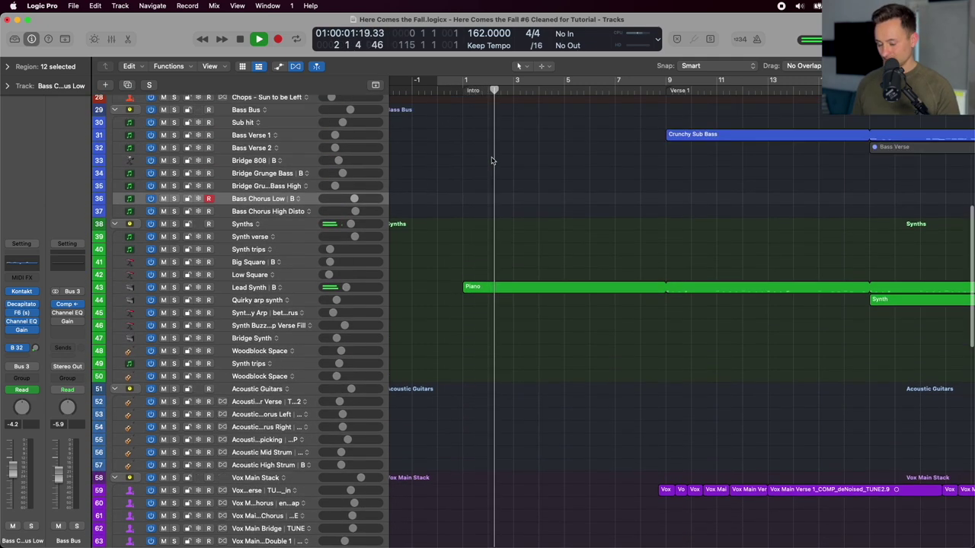
scroll(492, 158, "up", 3)
scroll(492, 158, "down", 4)
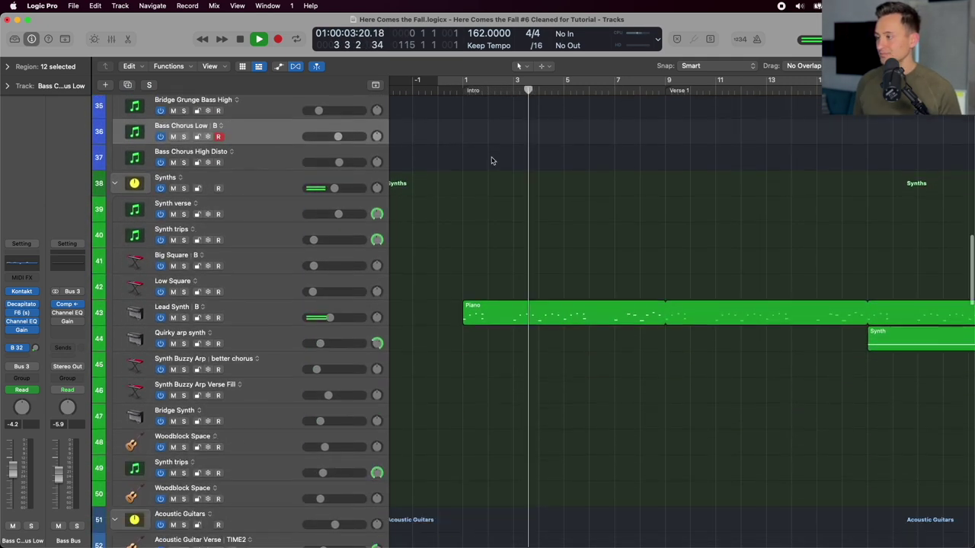
scroll(492, 161, "up", 4)
scroll(491, 160, "up", 10)
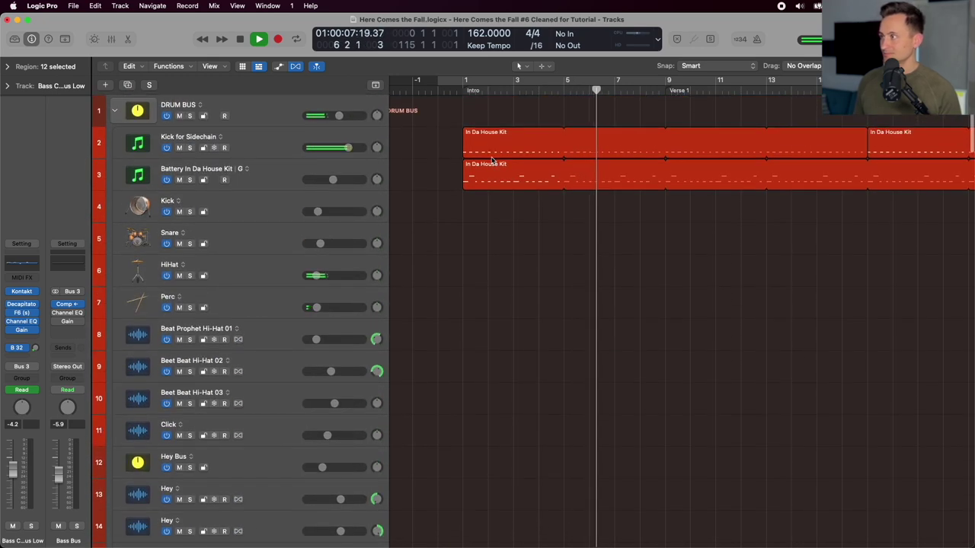
scroll(563, 147, "down", 10)
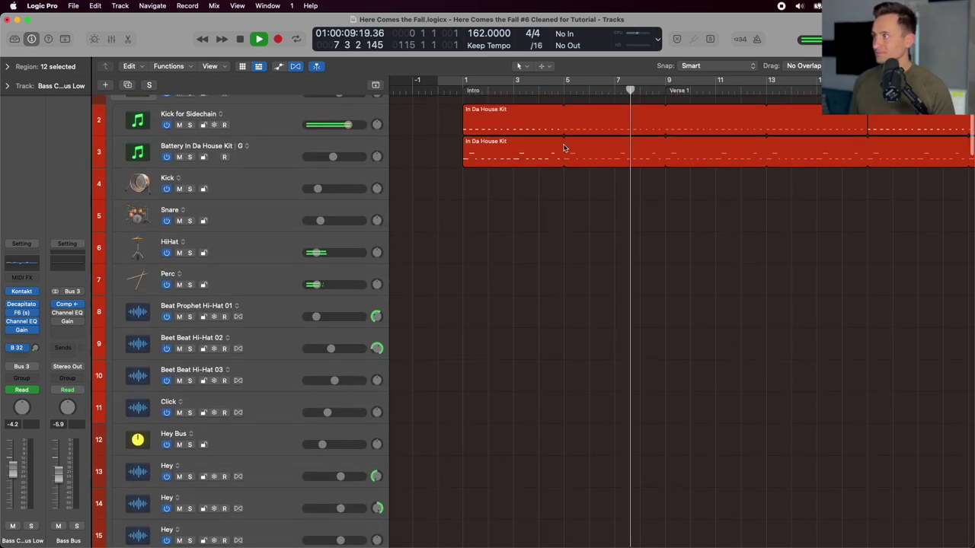
scroll(487, 229, "down", 2)
key("space")
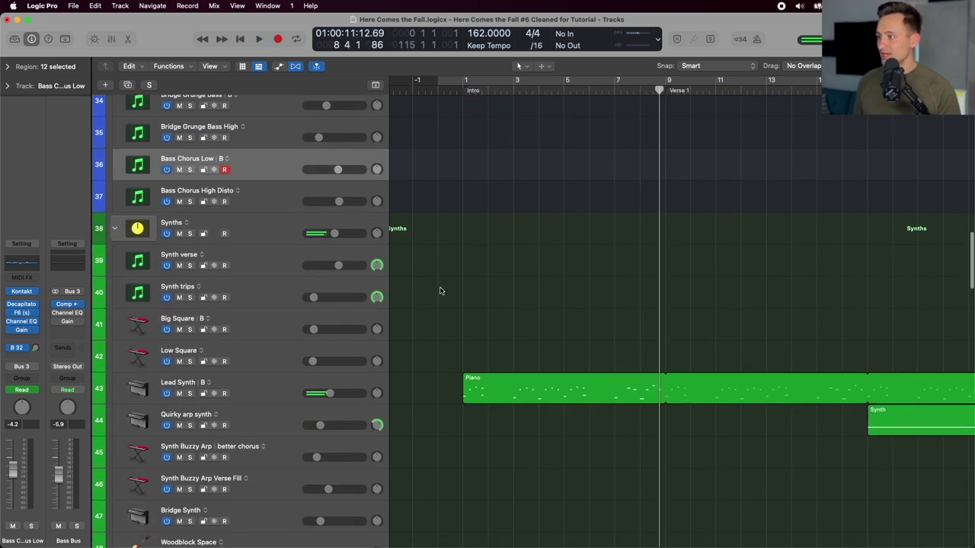
Inspect the Kontakt 5 instrument on the Lead Synth track and close its window.
left_click(251, 393)
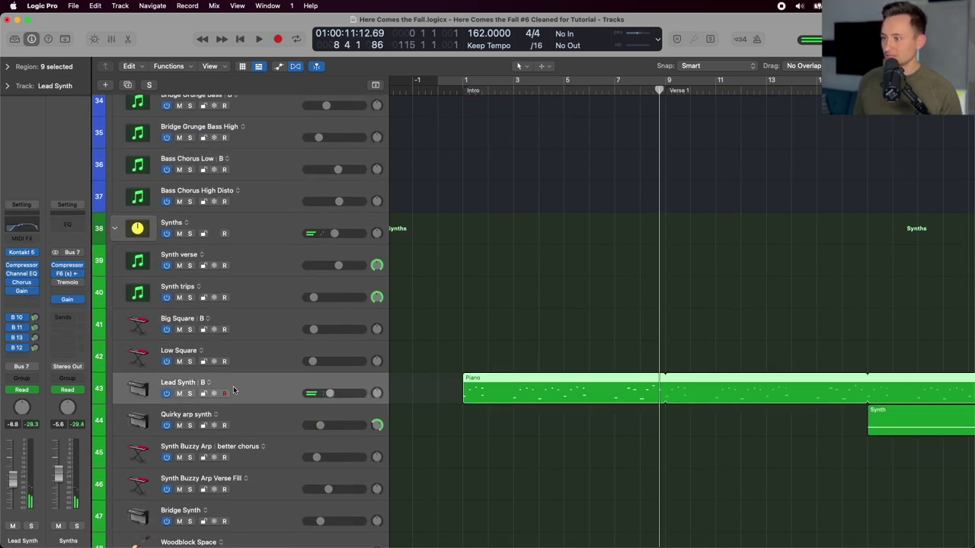
scroll(451, 339, "up", 15)
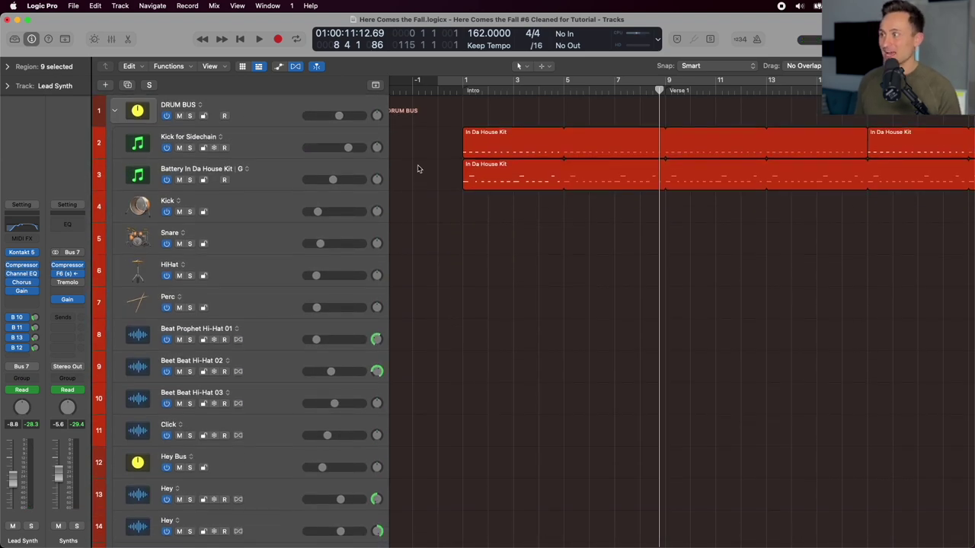
scroll(417, 168, "down", 15)
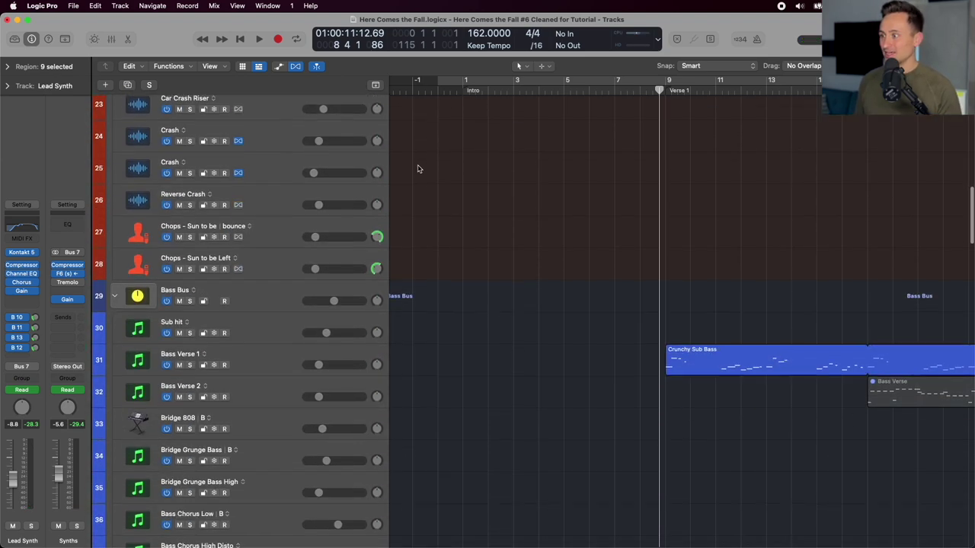
left_click(23, 253)
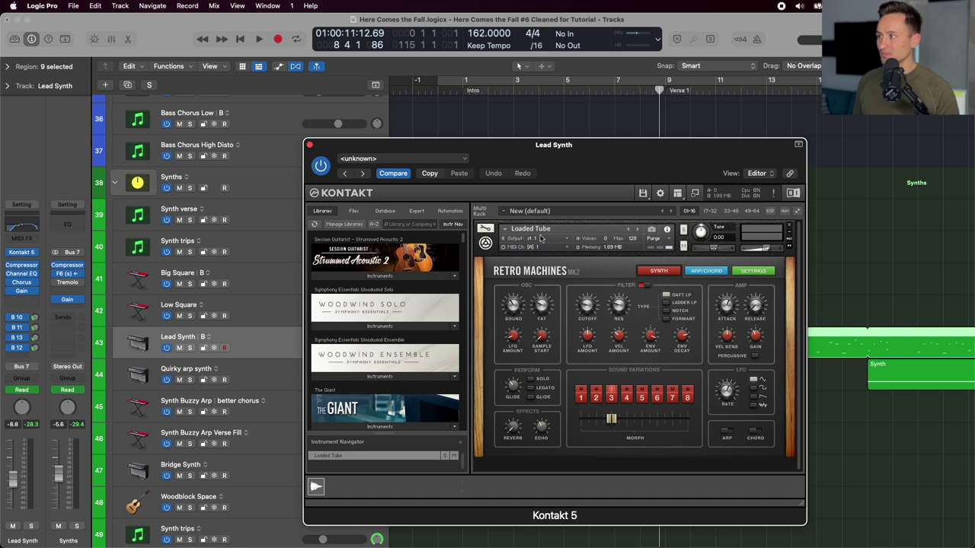
left_click_drag(525, 159, 474, 90)
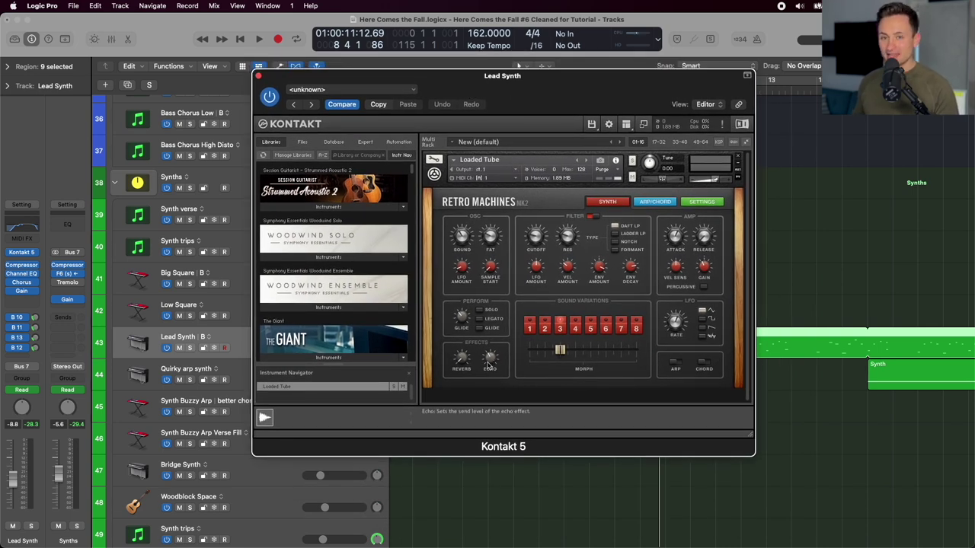
left_click(259, 77)
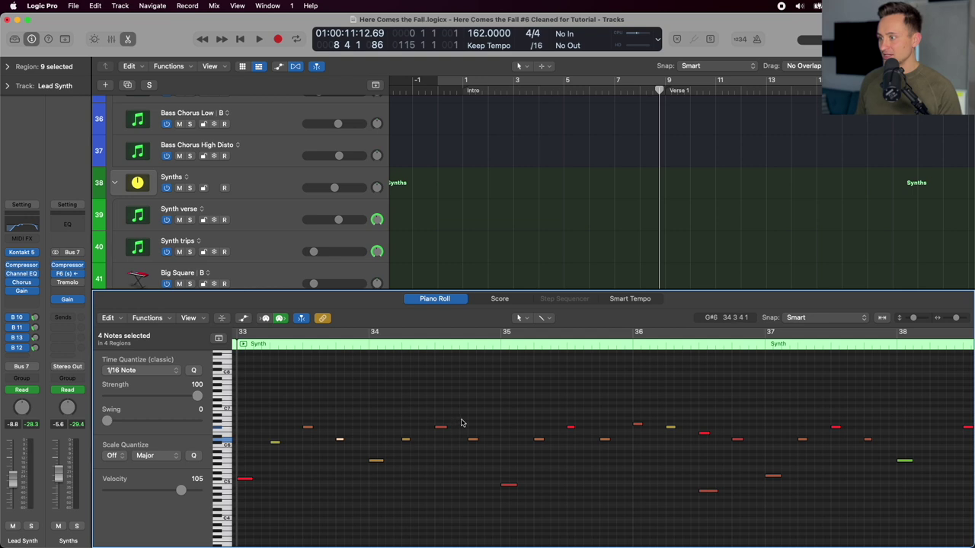
Examine the Lead Synth notes from bar 33 to bar 36 in the Piano Roll, then close the editor.
left_click(385, 416)
scroll(386, 414, "up", 5)
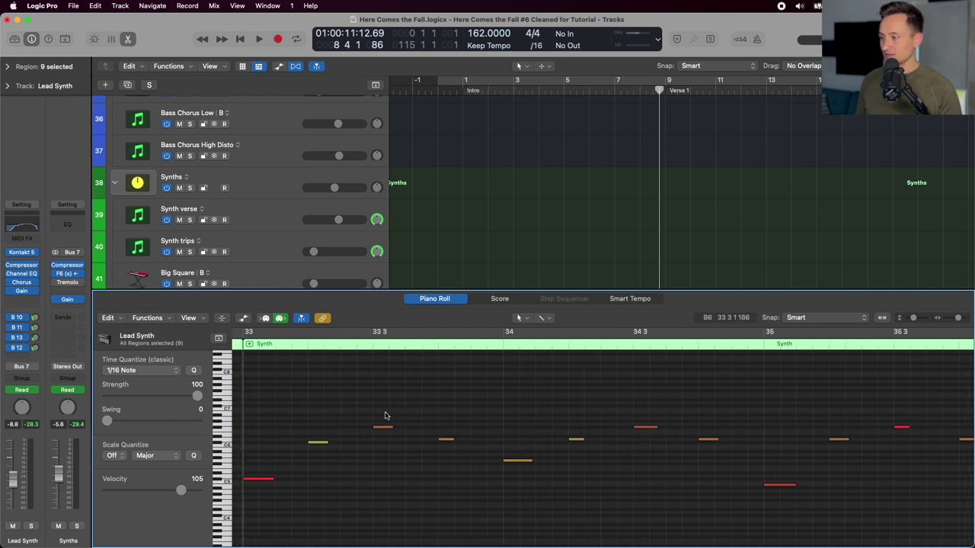
scroll(441, 386, "down", 3)
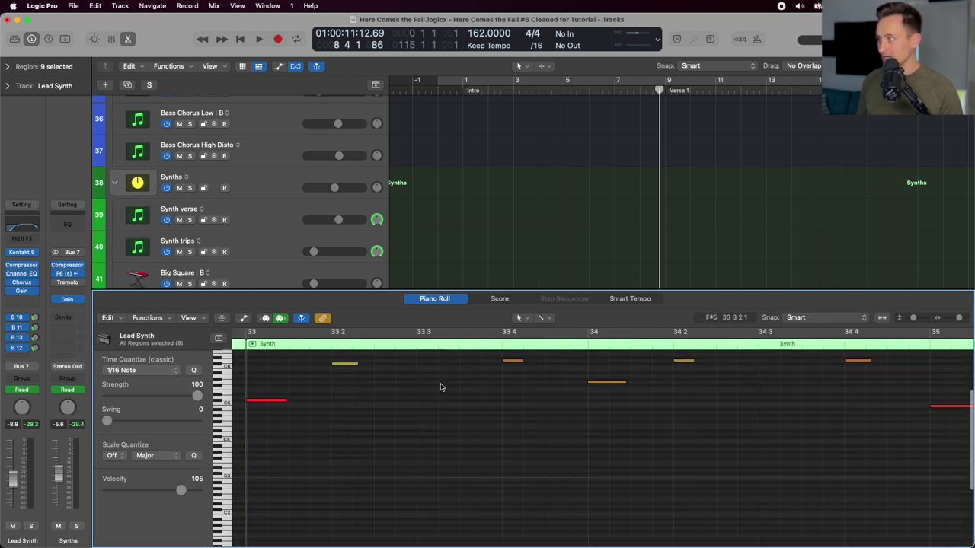
scroll(440, 387, "right", 5)
scroll(442, 387, "up", 4)
scroll(440, 388, "up", 3)
scroll(439, 388, "right", 8)
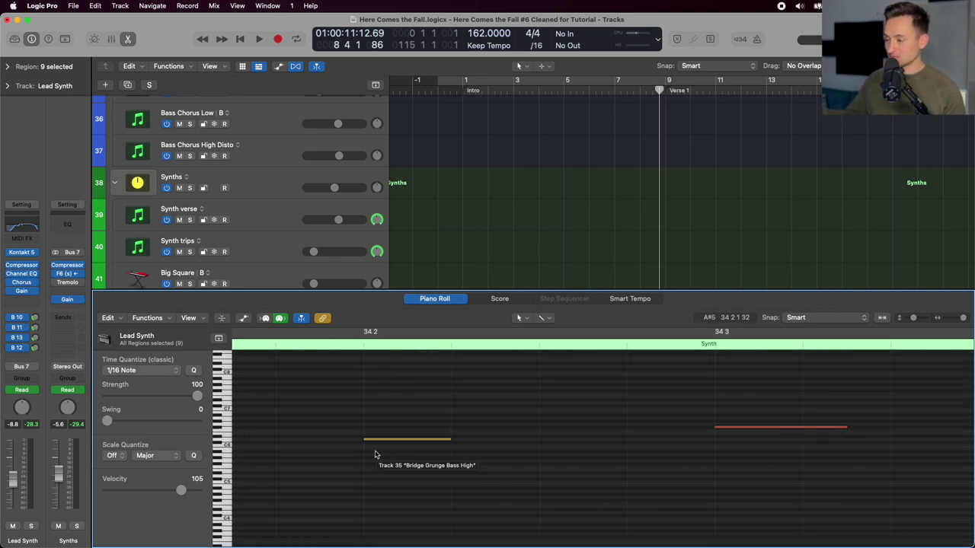
scroll(375, 455, "right", 3)
scroll(374, 454, "right", 12)
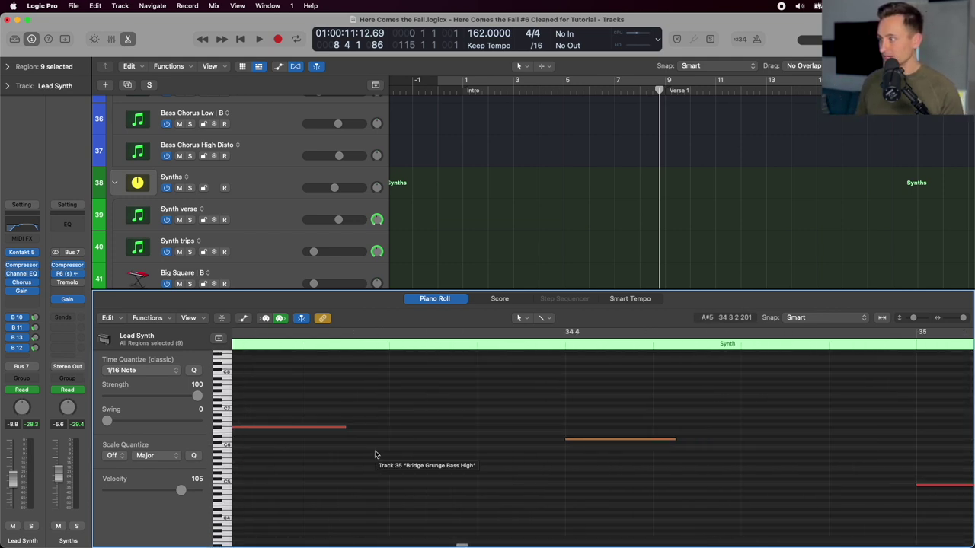
scroll(375, 455, "right", 9)
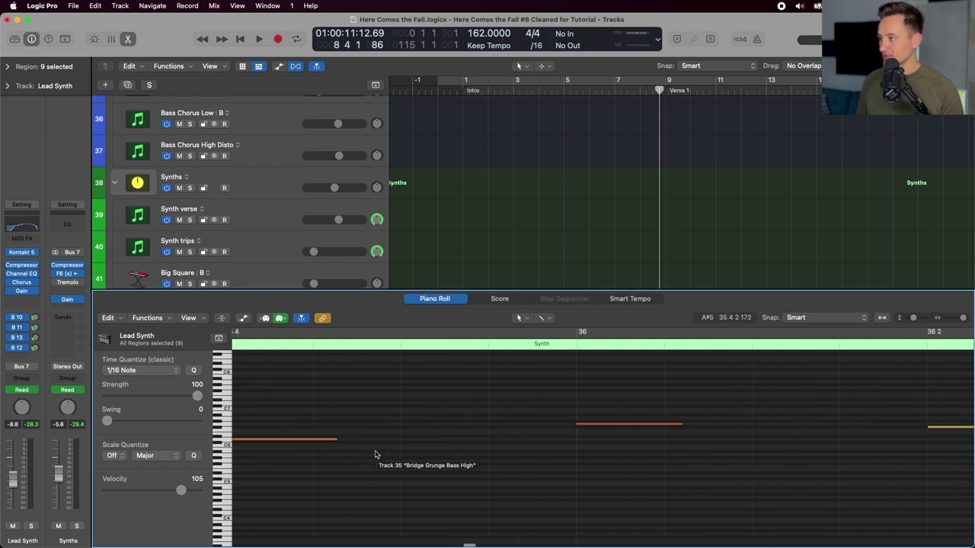
scroll(375, 454, "right", 3)
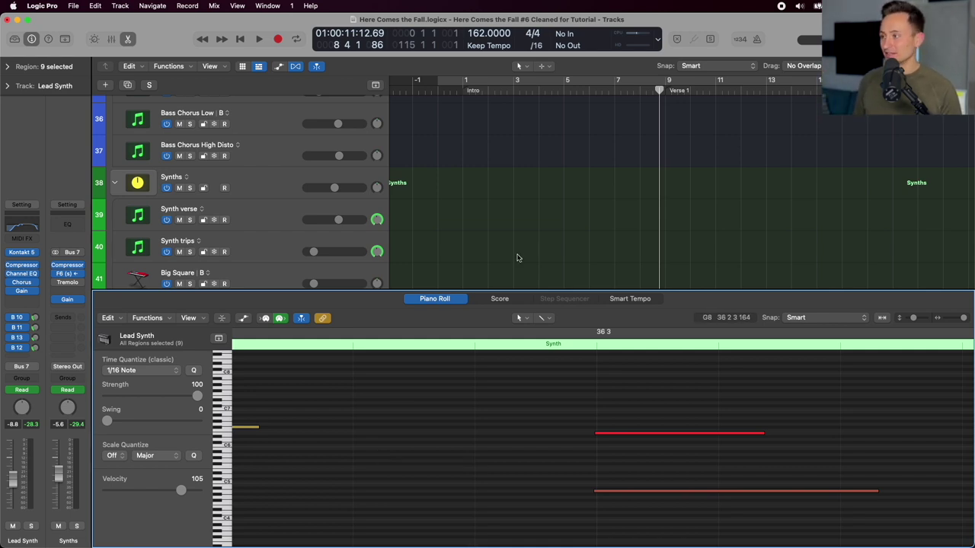
key("e")
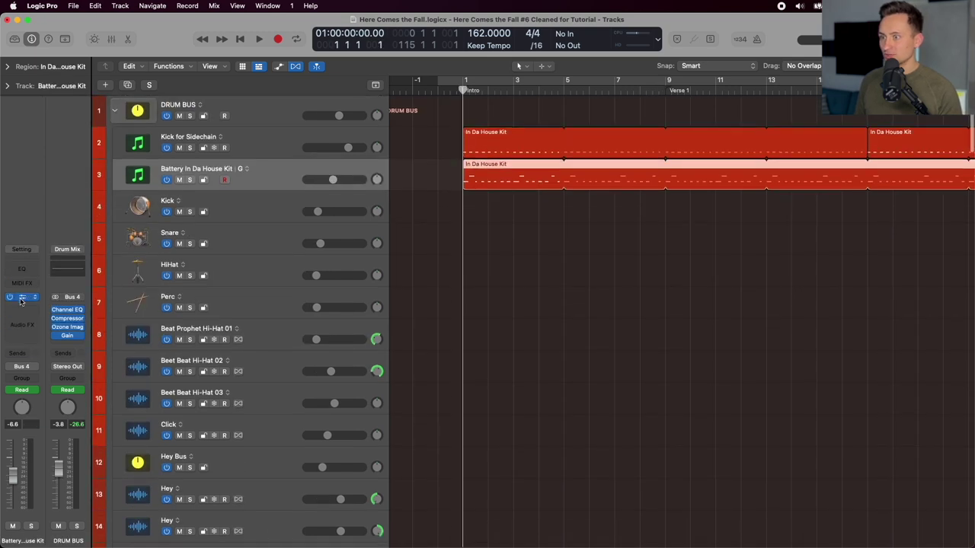
Inspect the Battery 4 instrument on the Battery In Da House Kit track, close it and view the track's regions.
left_click(22, 298)
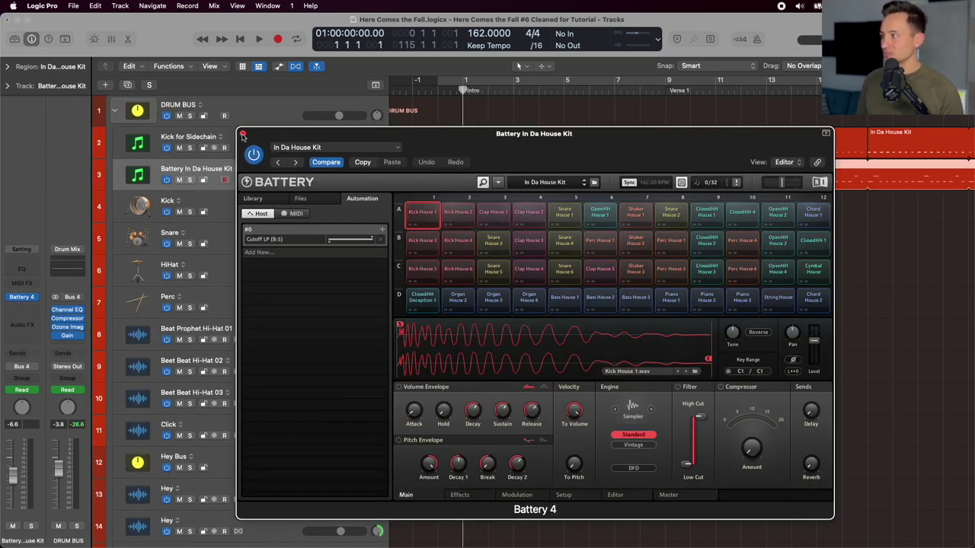
left_click(243, 135)
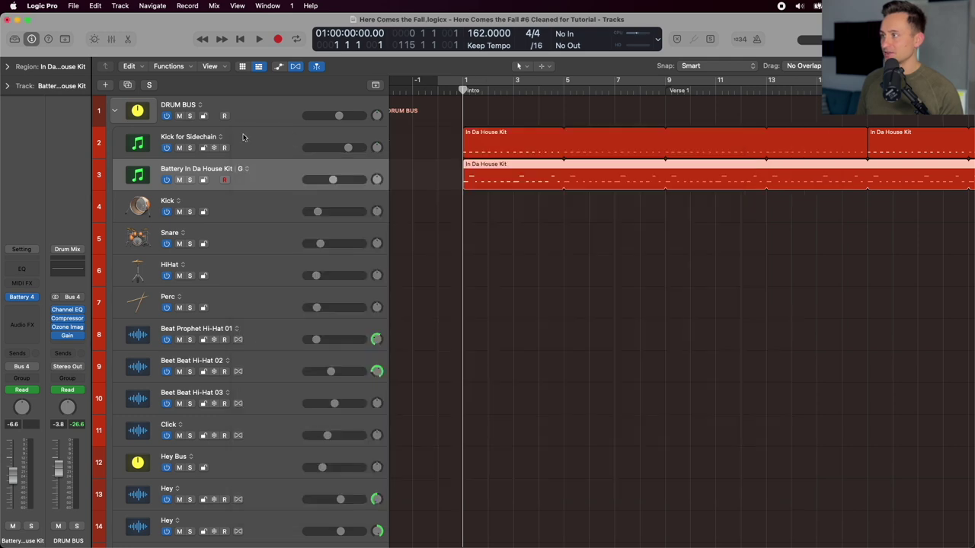
scroll(508, 131, "down", 5)
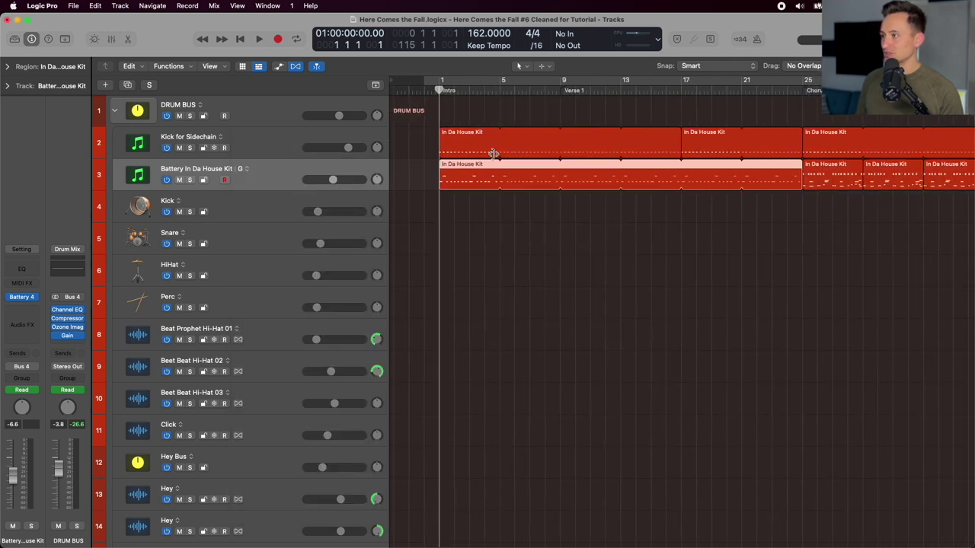
Look through the bass, synth and vocal tracks around the start of Verse 1.
scroll(484, 172, "down", 2)
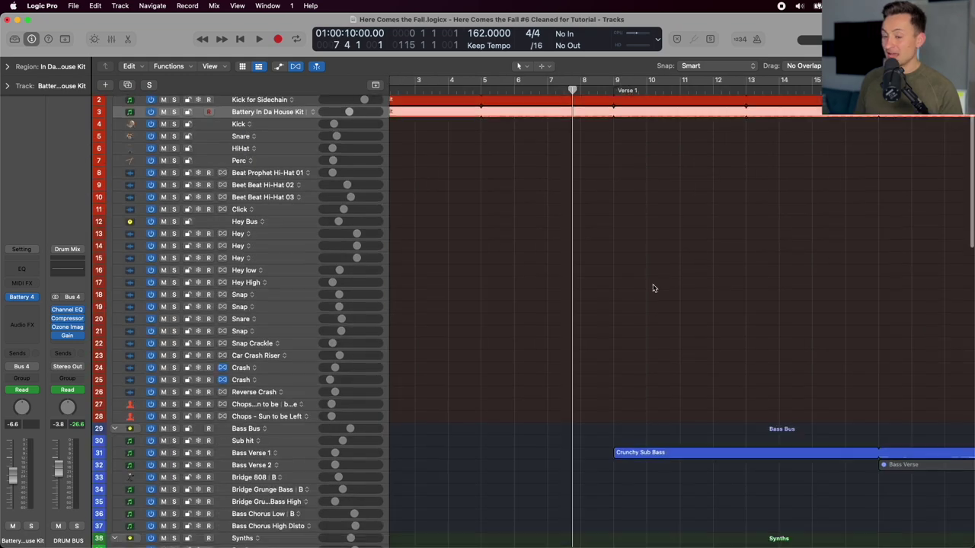
scroll(653, 287, "down", 6)
scroll(653, 288, "down", 10)
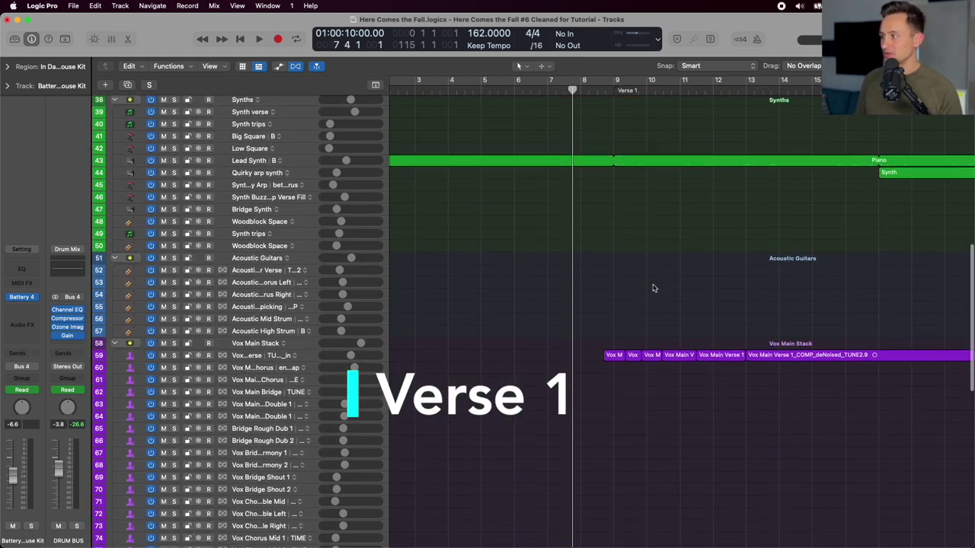
scroll(654, 285, "up", 7)
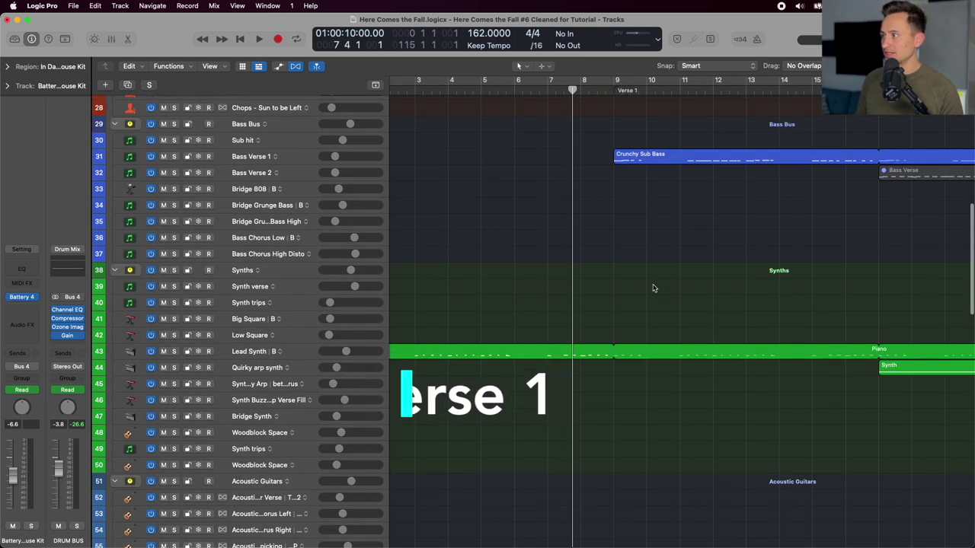
scroll(652, 285, "down", 5)
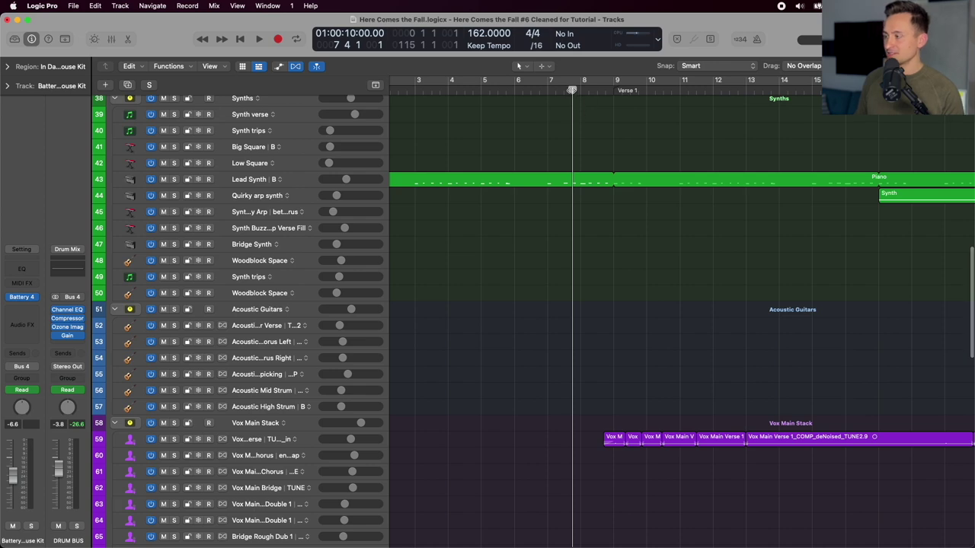
Play the transition into Verse 1 while reviewing the vocal, acoustic guitar and bass tracks, then stop playback.
key("space")
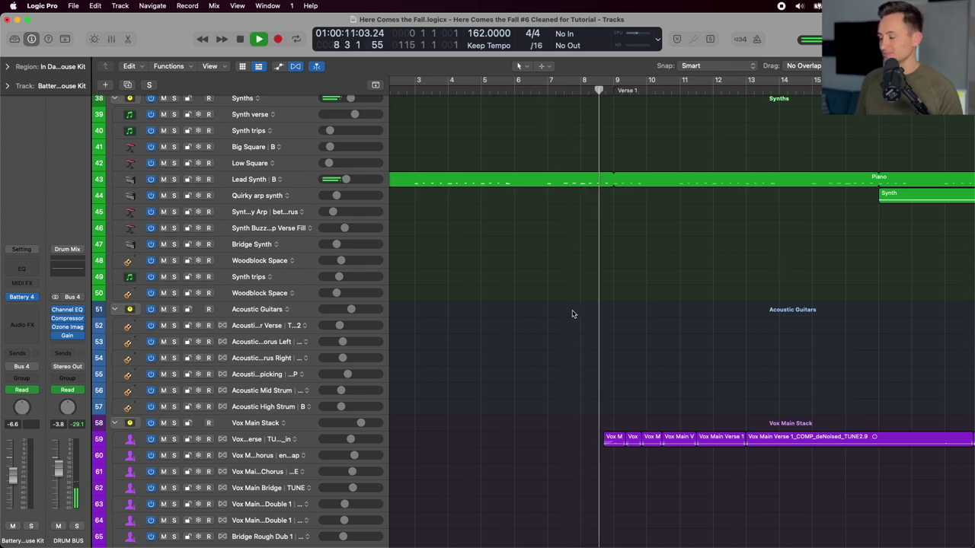
scroll(572, 312, "down", 8)
scroll(573, 311, "up", 2)
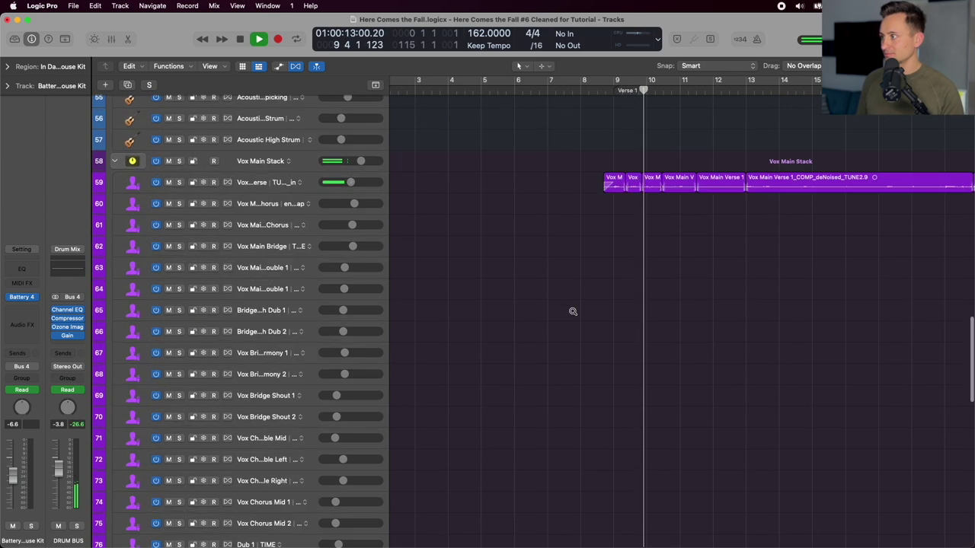
scroll(572, 311, "up", 3)
scroll(573, 313, "up", 4)
scroll(573, 313, "right", 4)
scroll(573, 314, "up", 3)
scroll(574, 313, "left", 1)
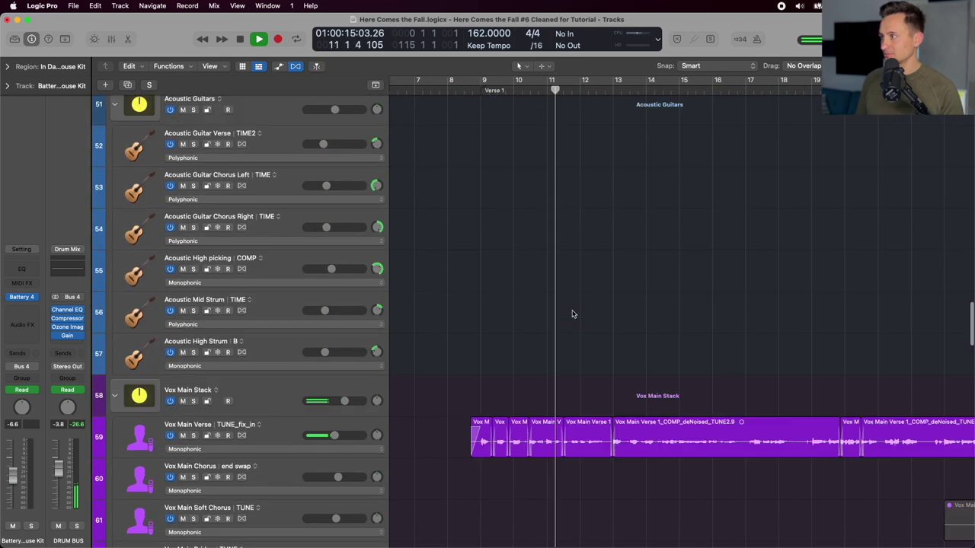
scroll(573, 314, "up", 10)
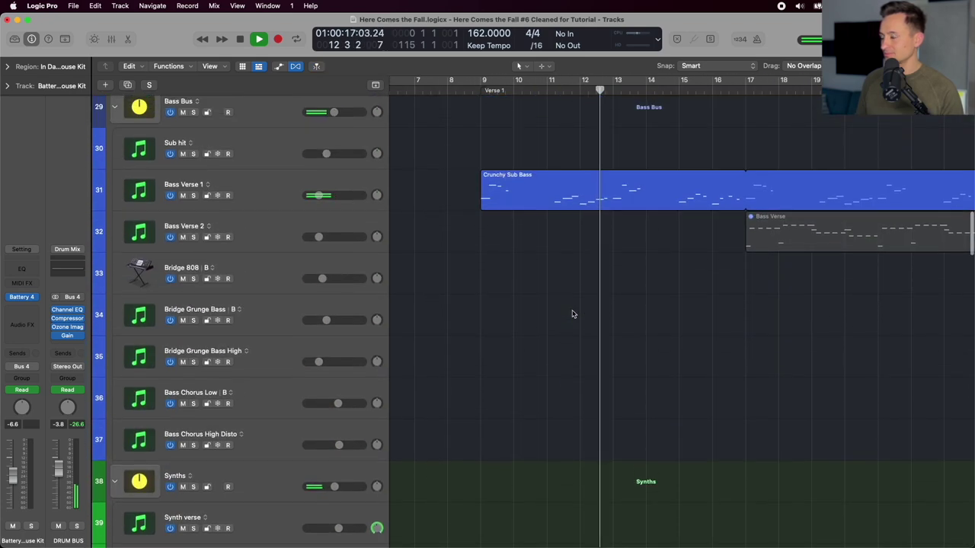
scroll(592, 252, "down", 5)
scroll(592, 252, "up", 4)
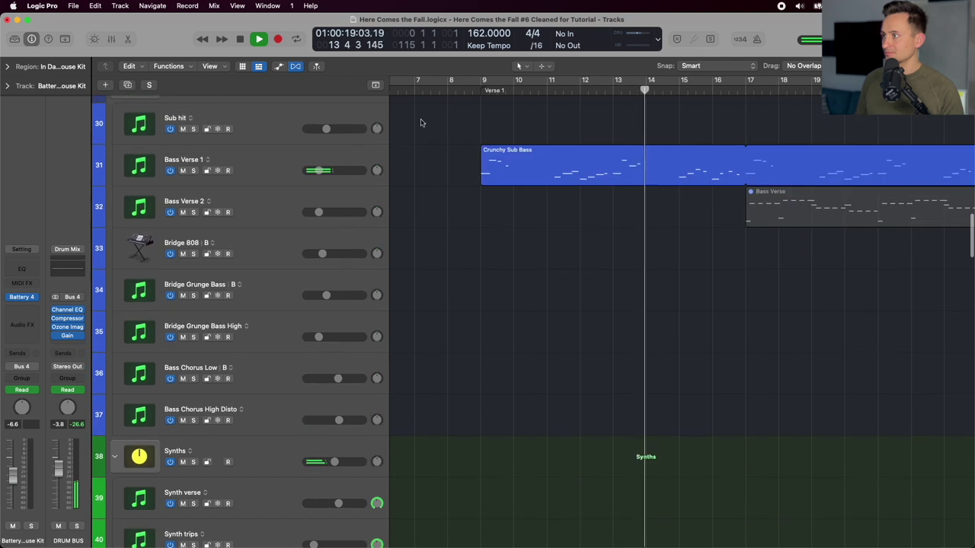
key("space")
Solo the Bass Verse 1 track and play it from the start of Verse 1 at bar 9.
left_click(471, 92)
left_click(258, 169)
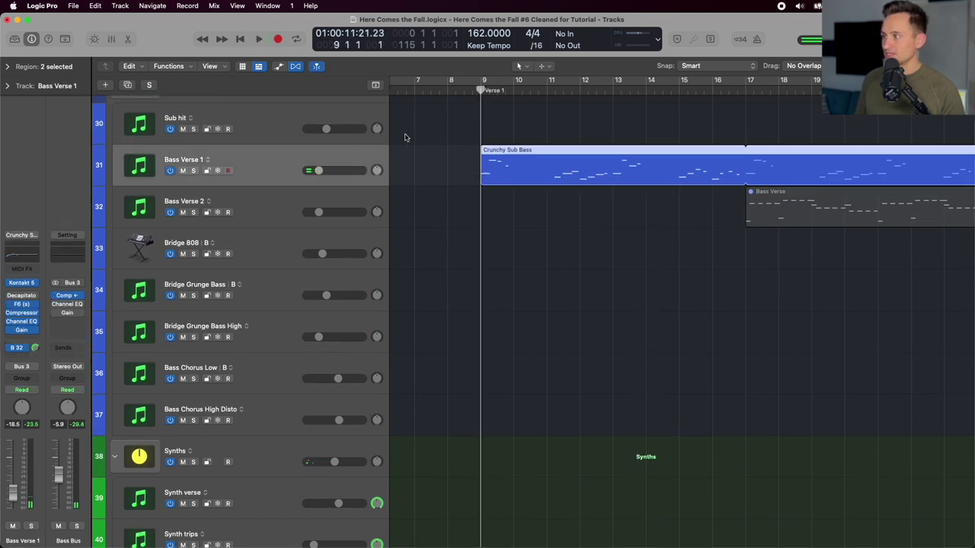
key("s")
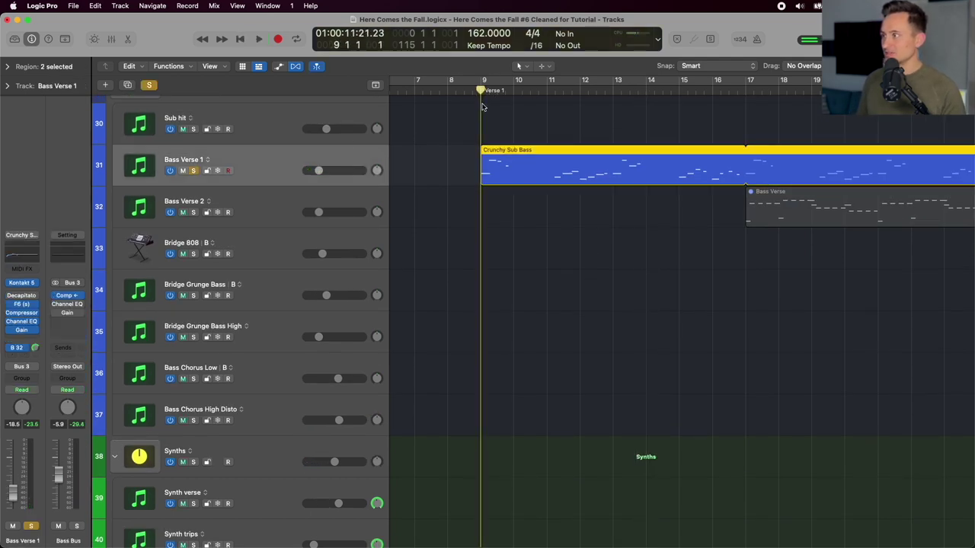
key("space")
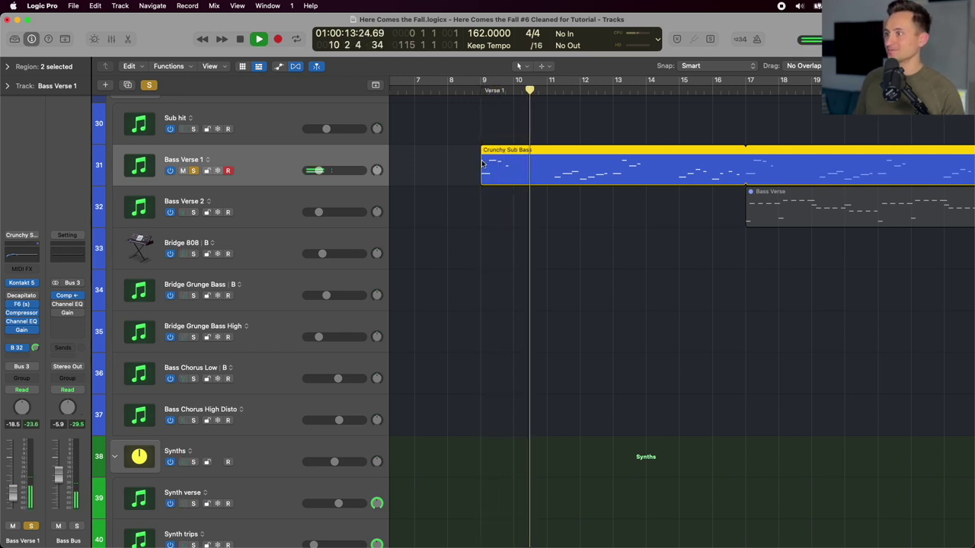
Open the Kontakt 5 instrument on Bass Verse 1 and reposition its window to inspect the sound settings.
left_click(25, 286)
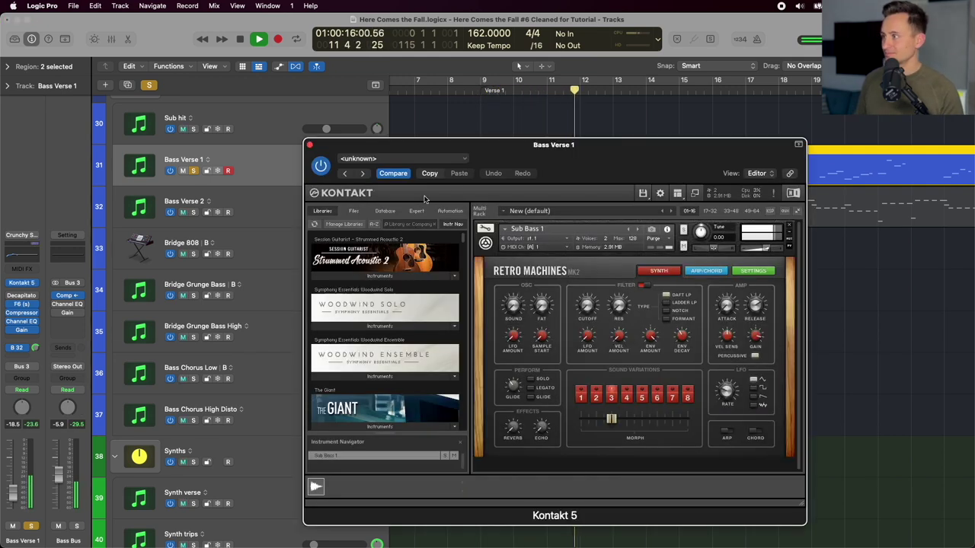
left_click_drag(563, 142, 530, 104)
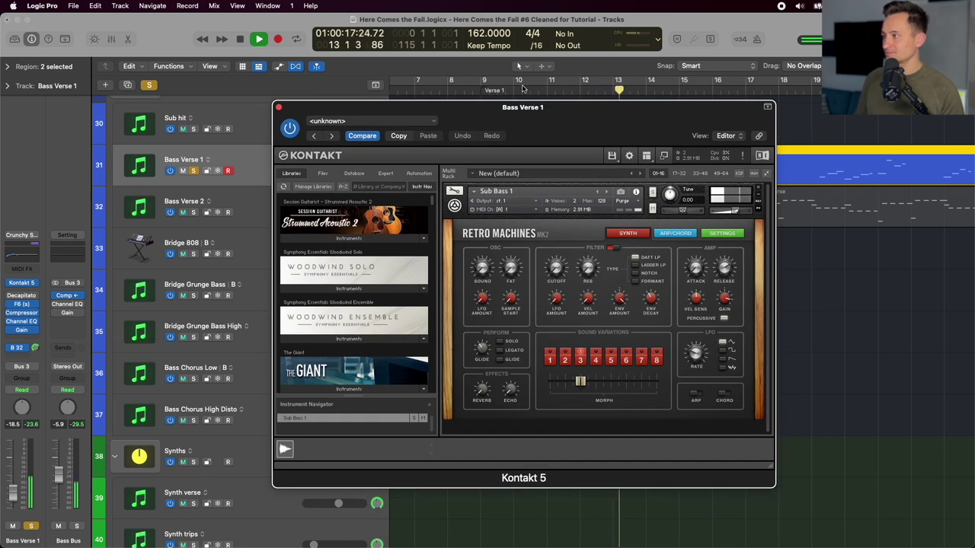
Close the Kontakt 5 window and review the F6 plugin on Bass Verse 1 while playing from just before bar 9.
key("space")
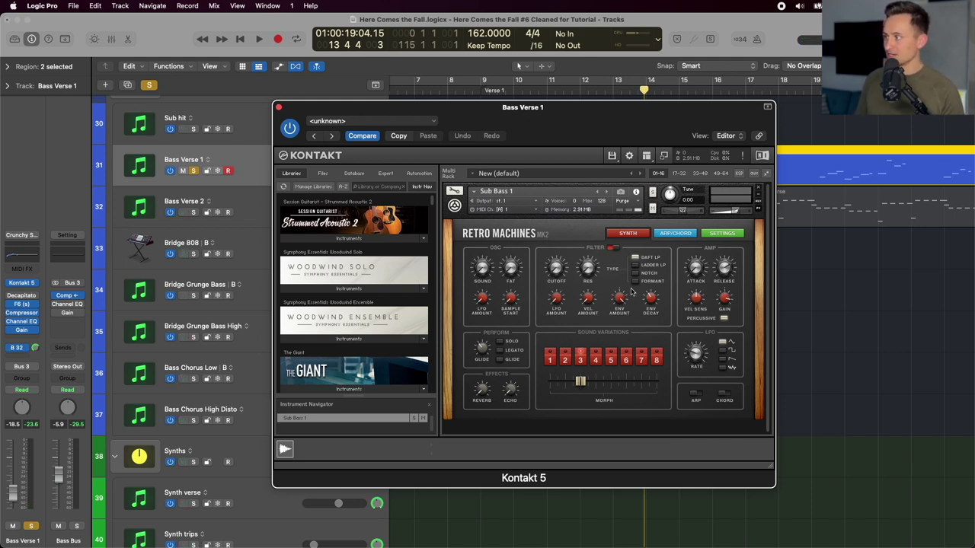
left_click(279, 107)
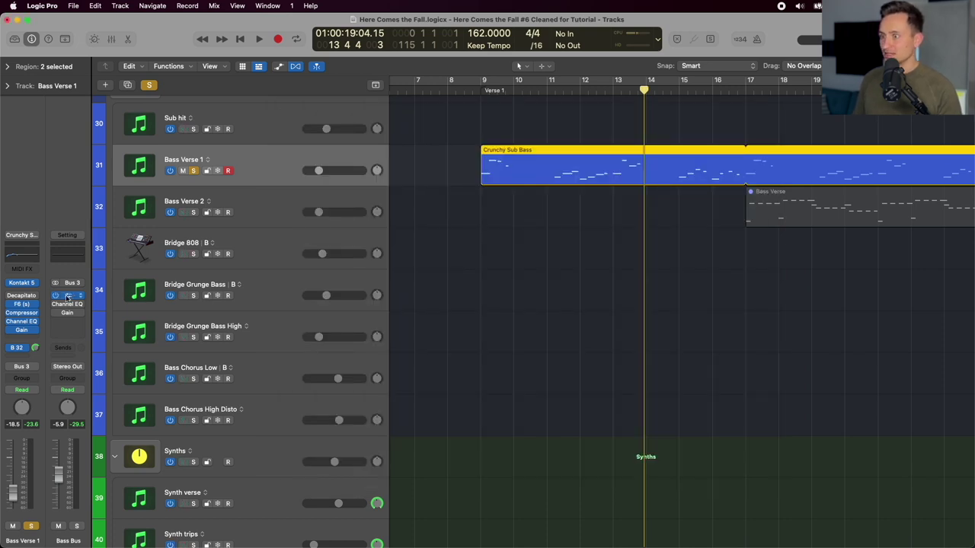
left_click(23, 304)
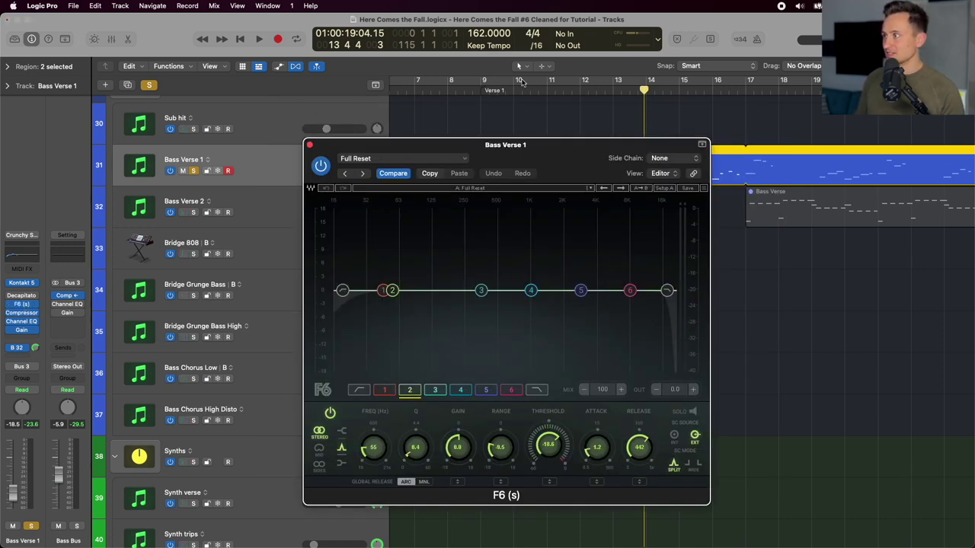
left_click(480, 91)
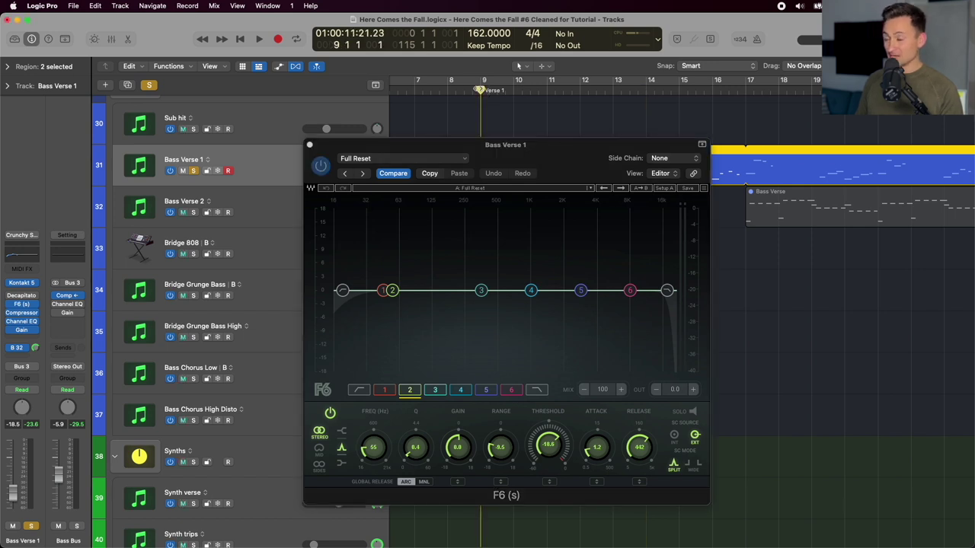
left_click(472, 90)
key("space")
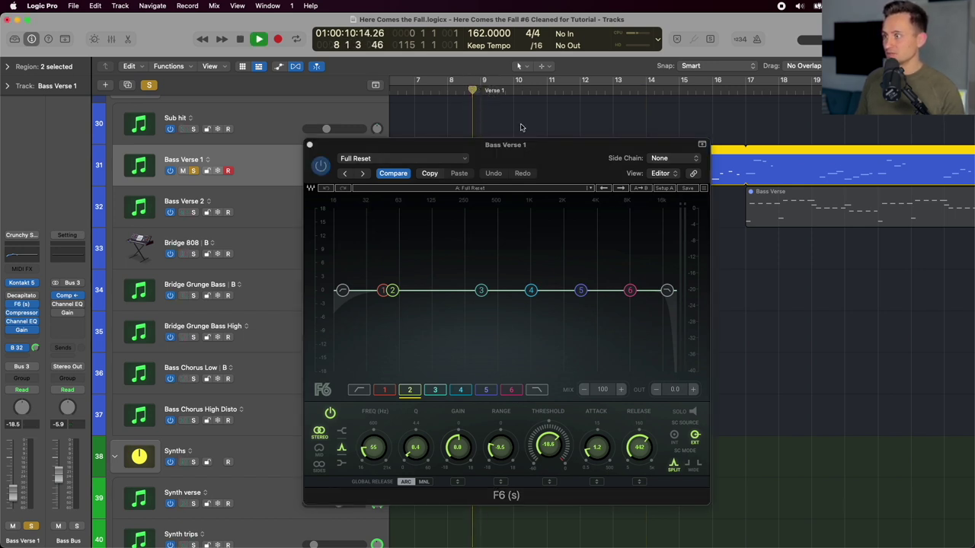
left_click(310, 145)
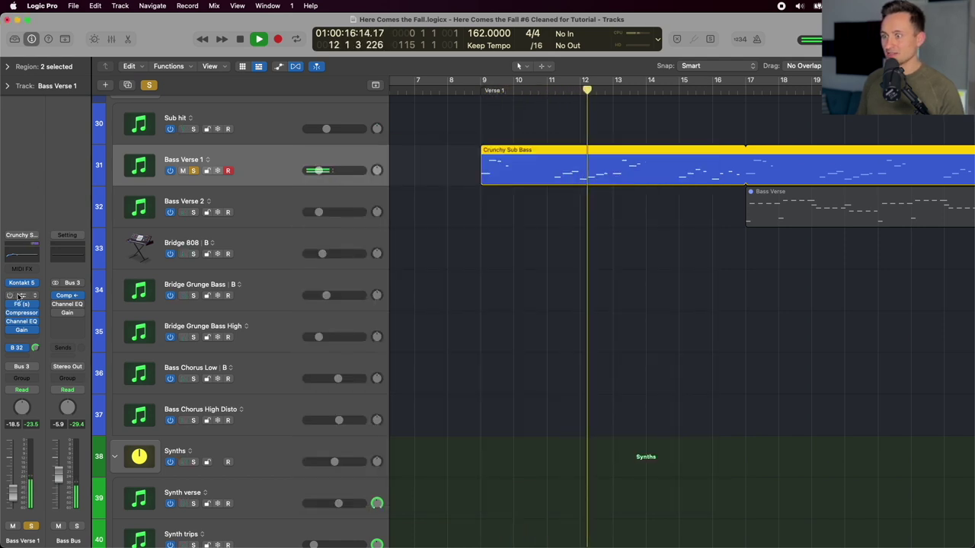
Stop playback and inspect the Channel EQ curve on the Bass Verse 1 track.
key("space")
left_click(21, 322)
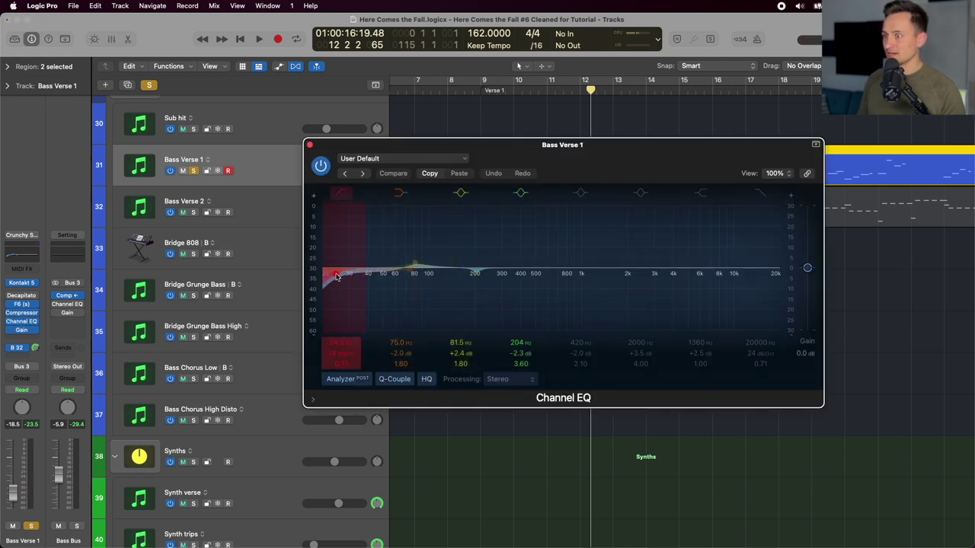
left_click(309, 145)
Solo the Vox Main Verse track and play it from just before Verse 1.
scroll(483, 206, "down", 15)
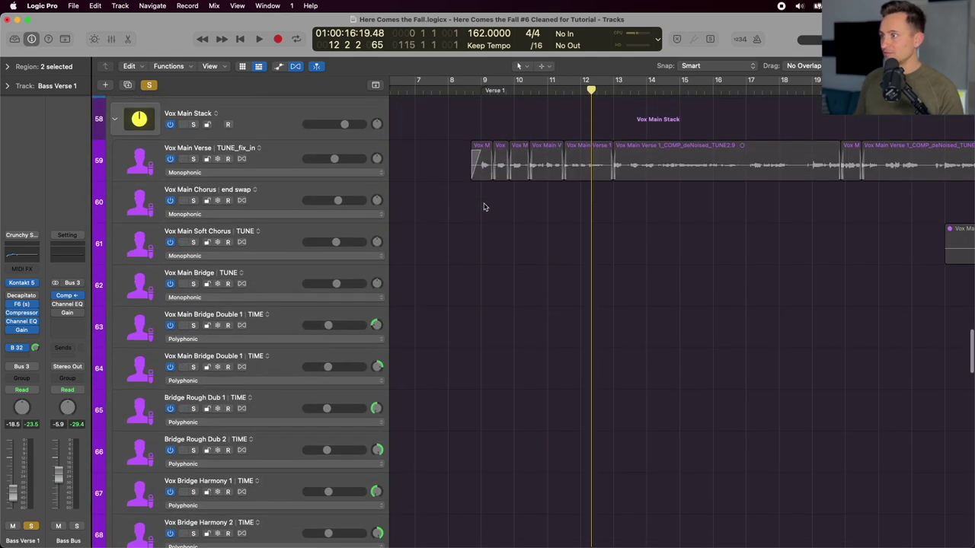
left_click(291, 145)
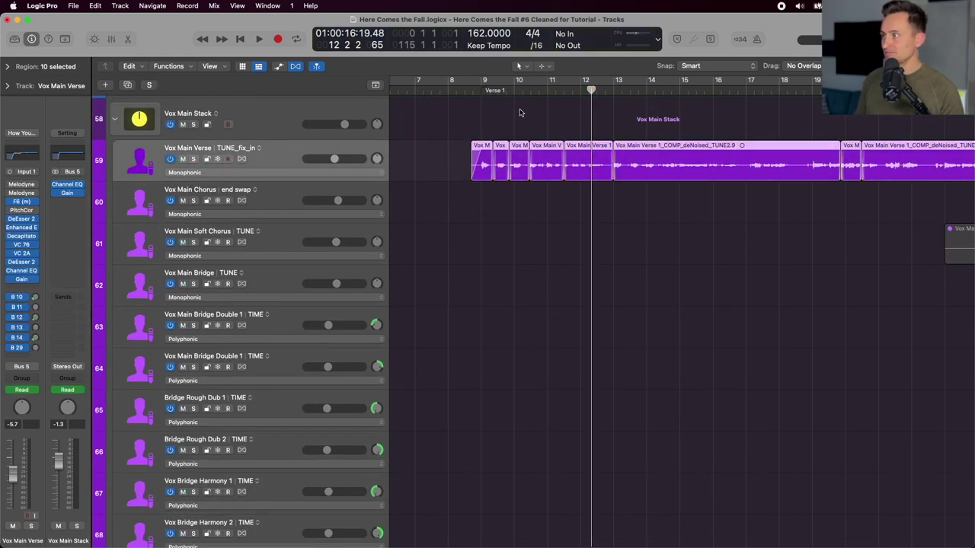
left_click(466, 92)
scroll(533, 305, "up", 3)
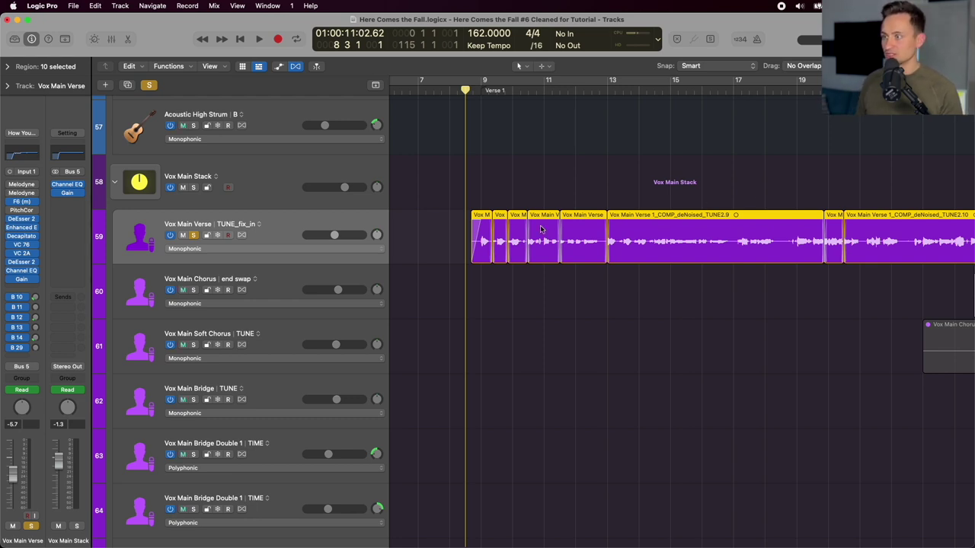
scroll(529, 182, "right", 2)
scroll(501, 185, "up", 2)
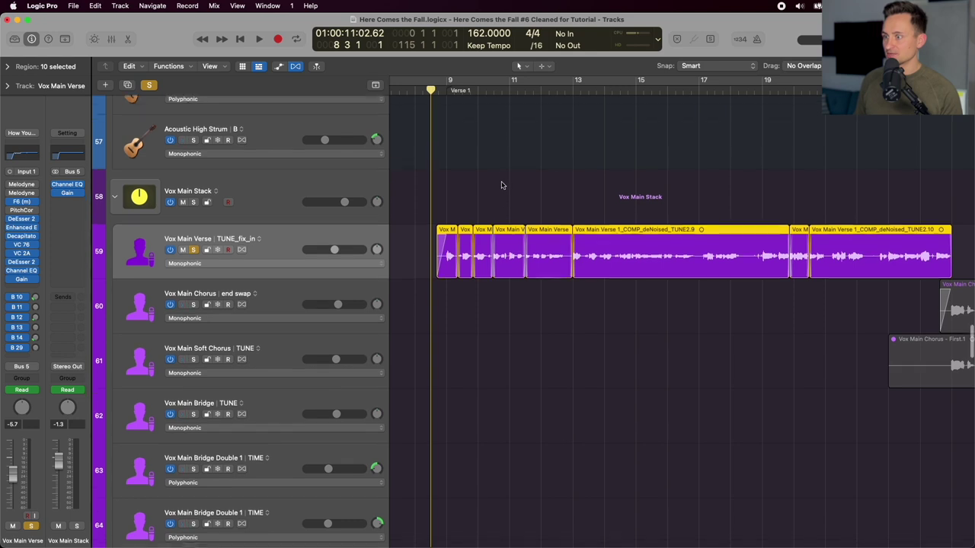
mouse_move(434, 97)
left_mouse_down()
mouse_move(446, 87)
mouse_move(421, 90)
left_mouse_up()
key("space")
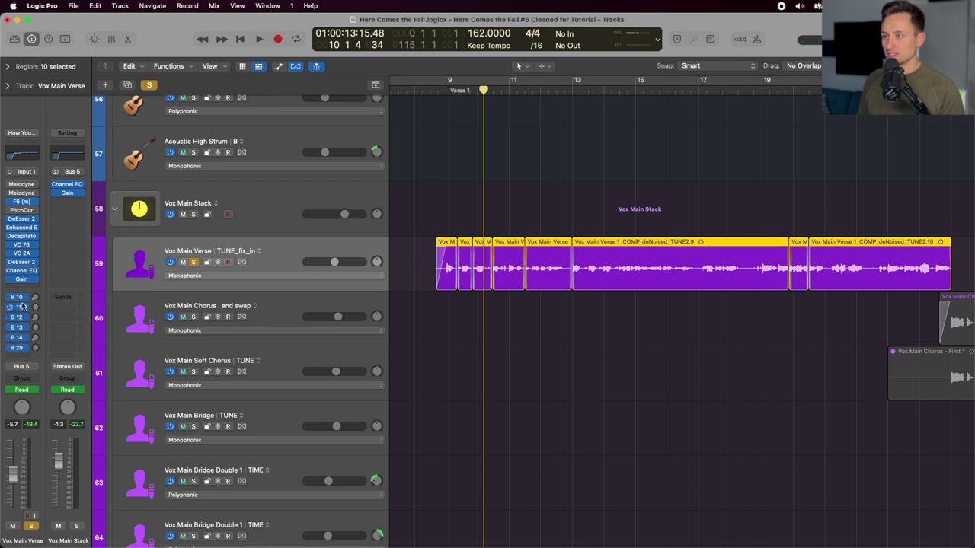
Inspect the routing of the Vox Main Verse sends on Bus 10 through Bus 13, including VERB Short, DELAY Slap and DELAY Ping Pong.
left_click(23, 297)
left_click(26, 295)
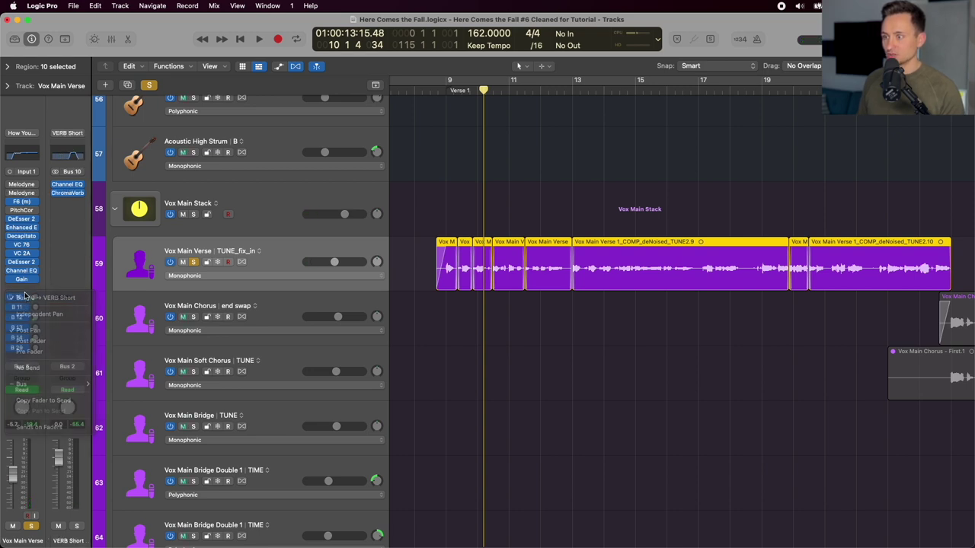
left_click(23, 307)
left_click(30, 297)
left_click(29, 297)
left_click(23, 317)
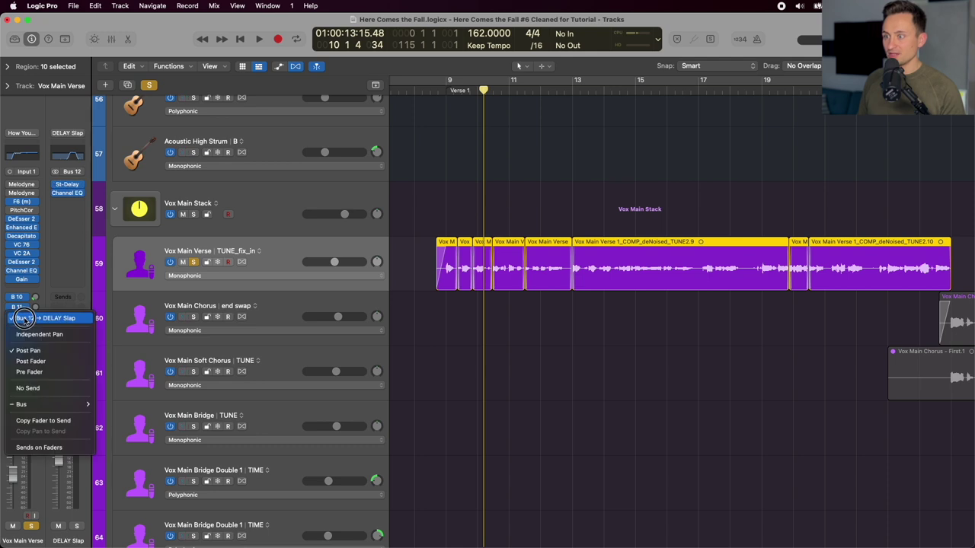
left_click(25, 327)
left_click(25, 328)
left_click(43, 290)
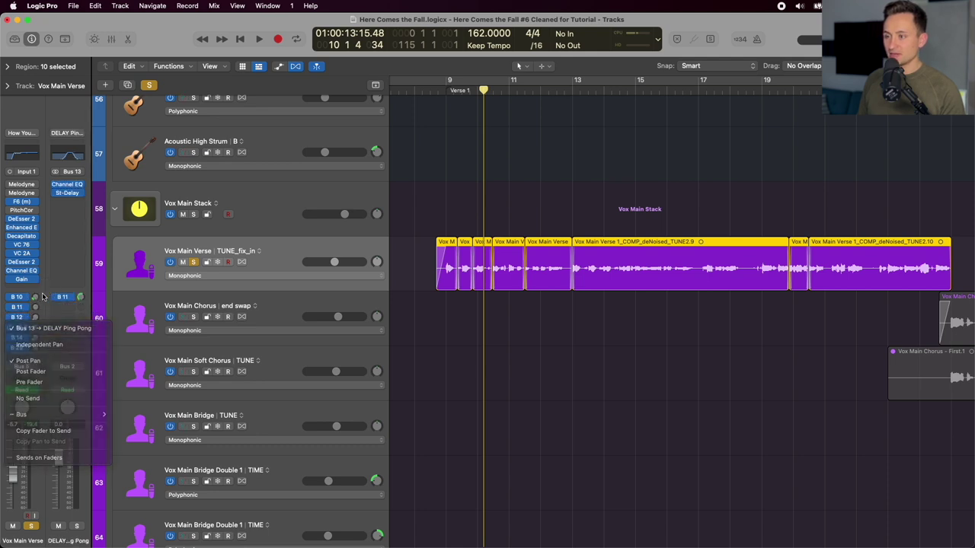
Examine the Vox Main Verse sends to Parallel Widen and 1/8 DELAY, and recheck the DELAY Slap send.
left_click(24, 337)
left_click(41, 313)
left_click(39, 312)
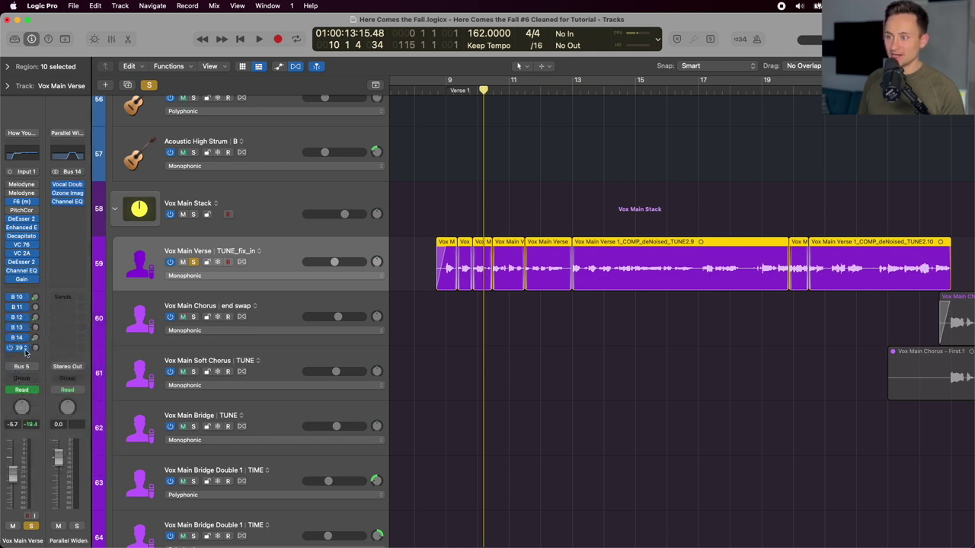
left_click(25, 337)
left_click(47, 306)
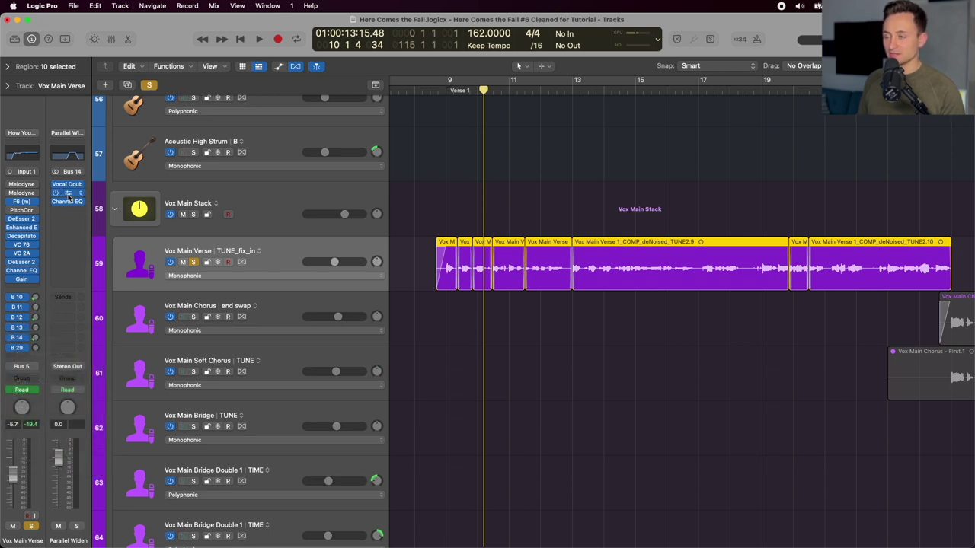
left_click(26, 342)
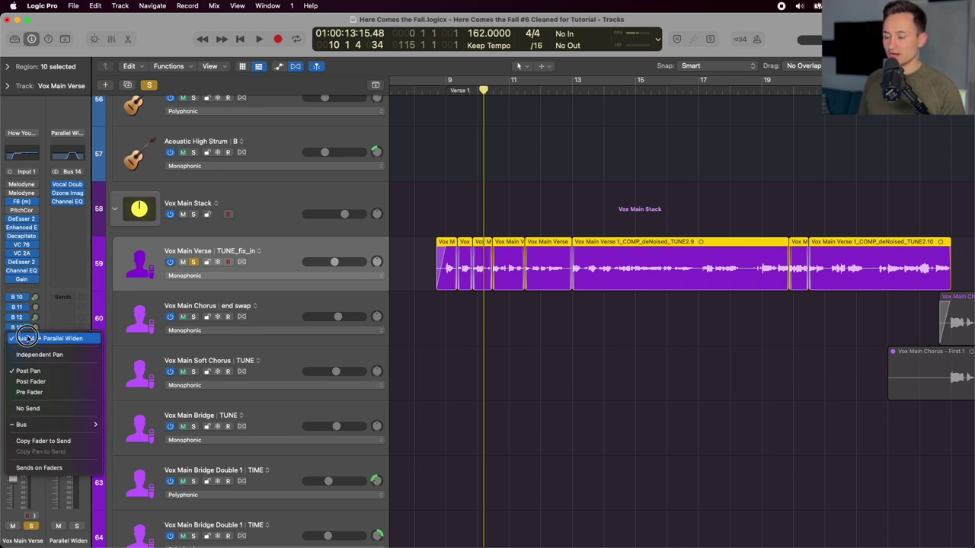
left_click(40, 329)
left_click(26, 349)
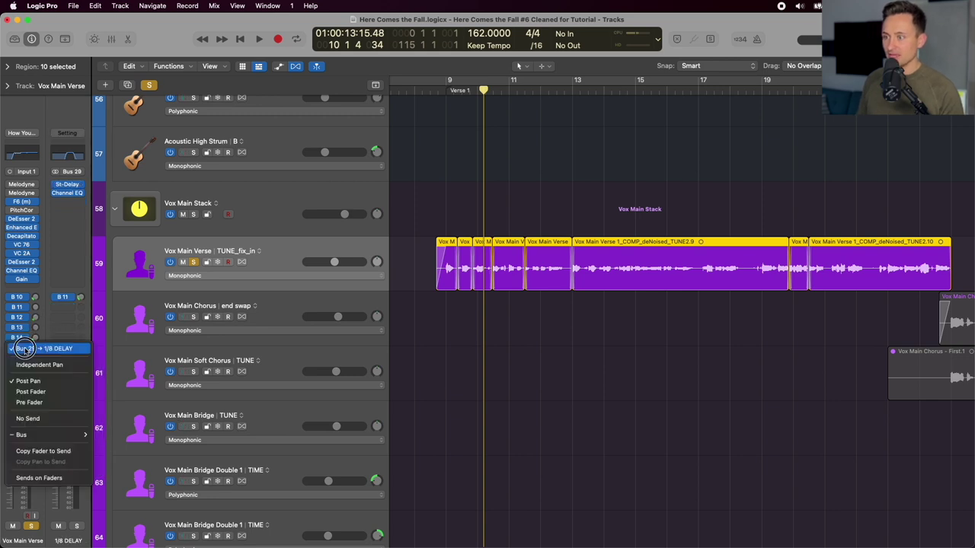
left_click(46, 333)
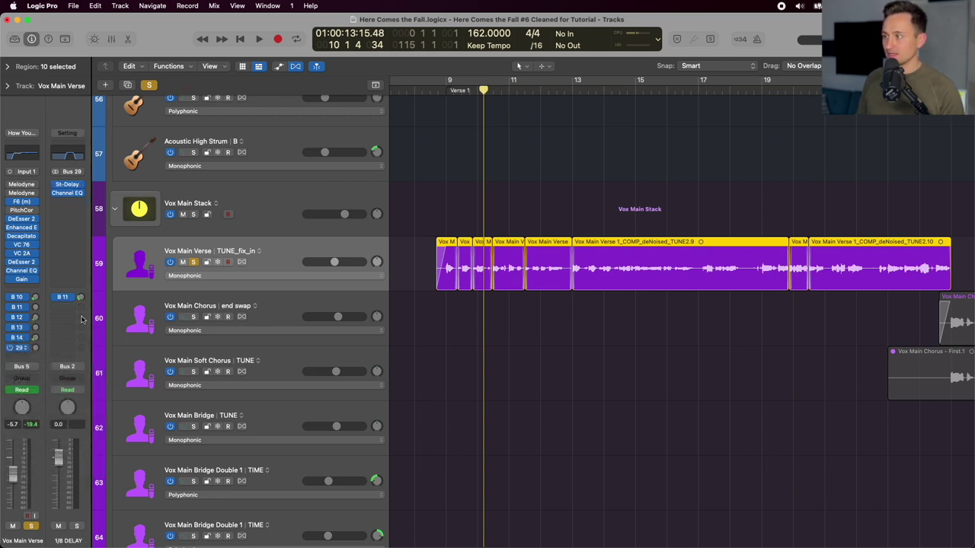
left_click(27, 308)
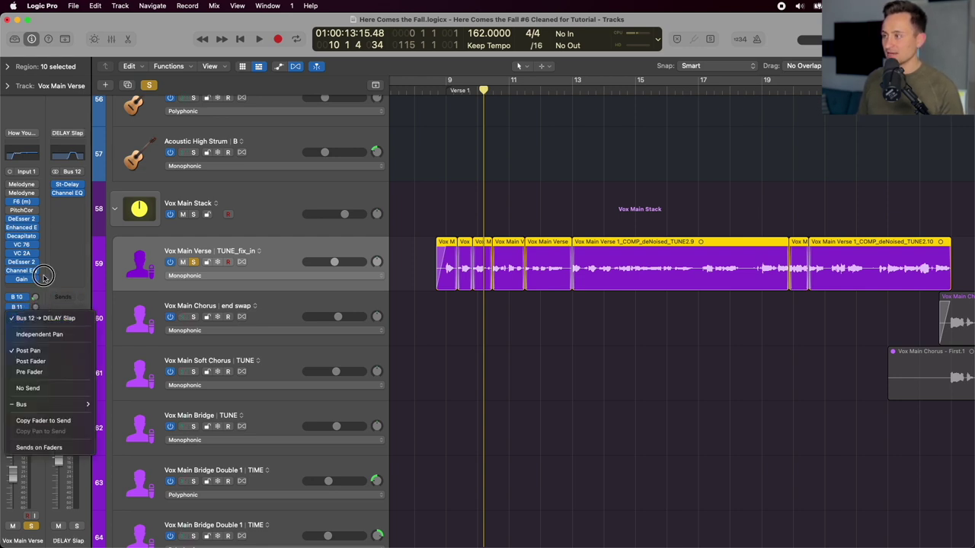
left_click(406, 204)
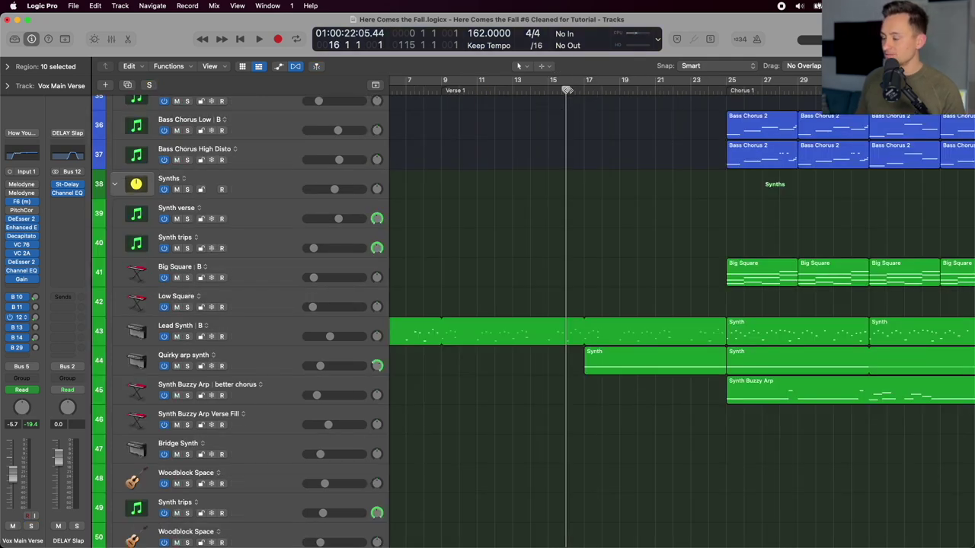
Survey the tracks in the second half of Verse 1 and start playback just before bar 16.
scroll(554, 259, "down", 10)
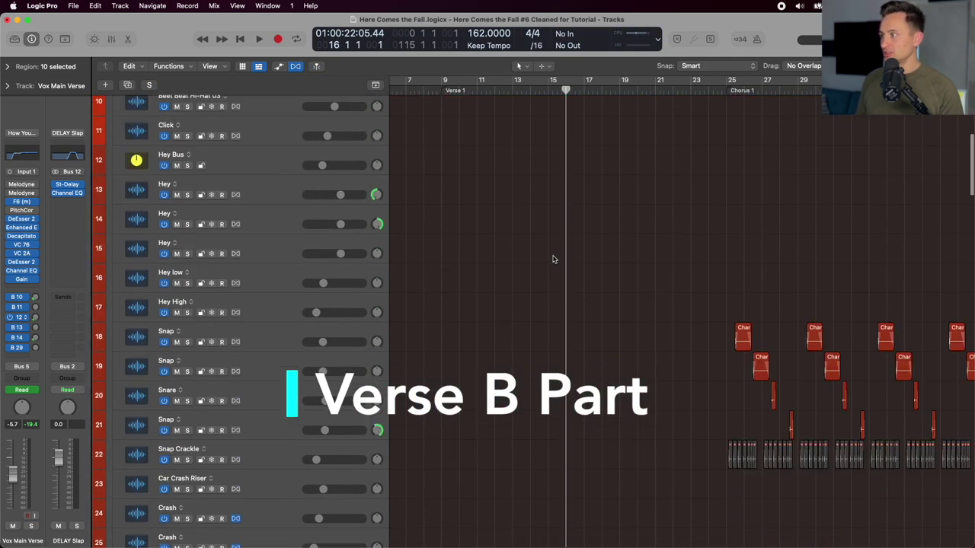
left_click(553, 257, "ctrl+alt")
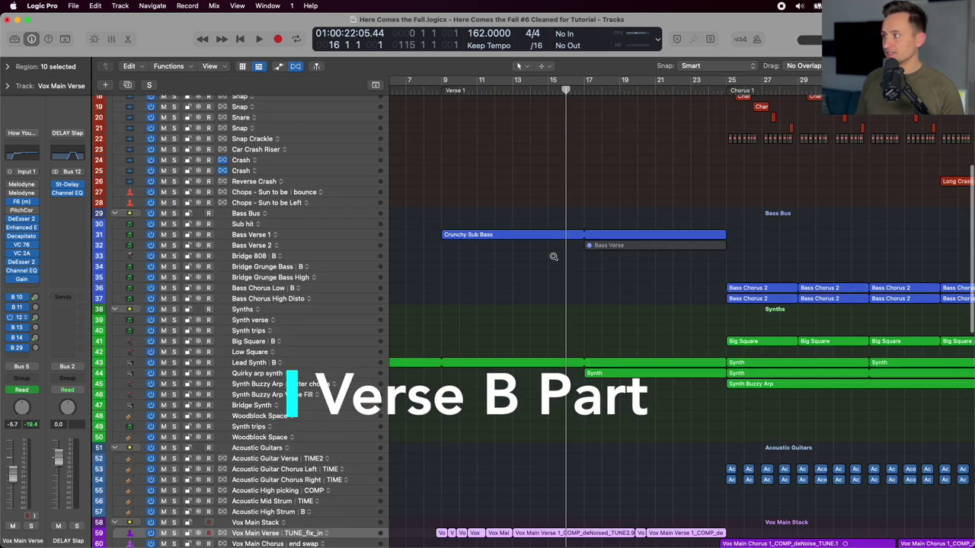
scroll(554, 256, "down", 10)
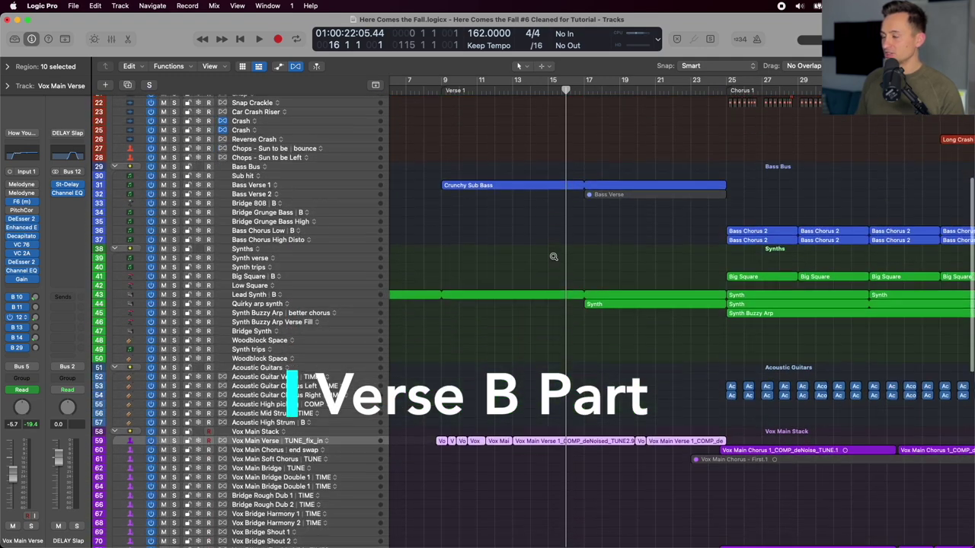
scroll(554, 259, "right", 5)
scroll(554, 259, "up", 3)
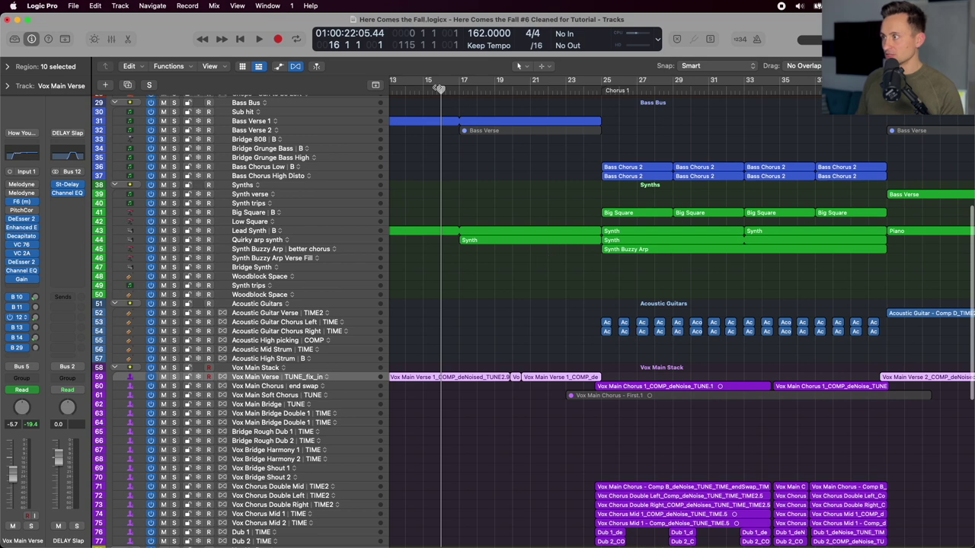
left_click(440, 88)
key("space")
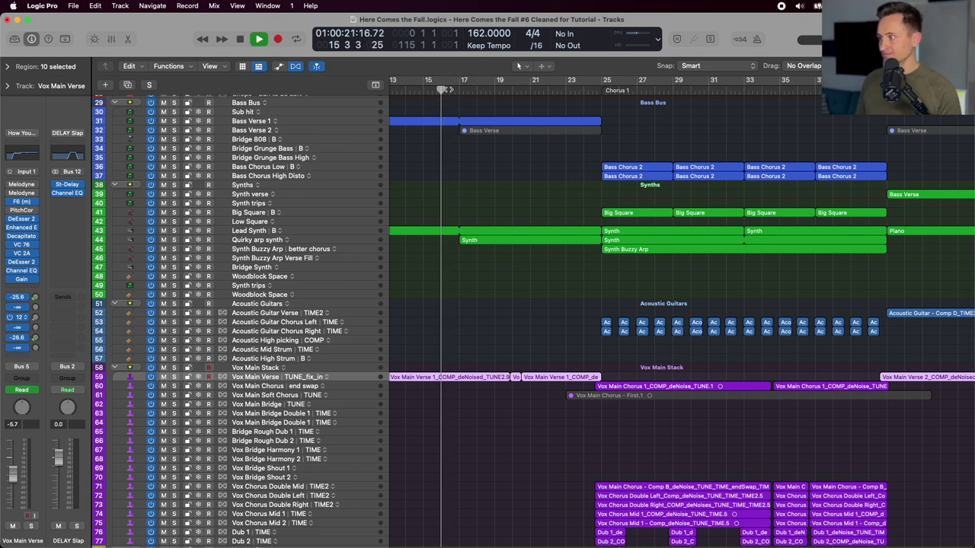
Solo the Quirky arp synth track briefly during playback, unsolo it to hear it in the mix, and stop.
scroll(487, 269, "up", 2)
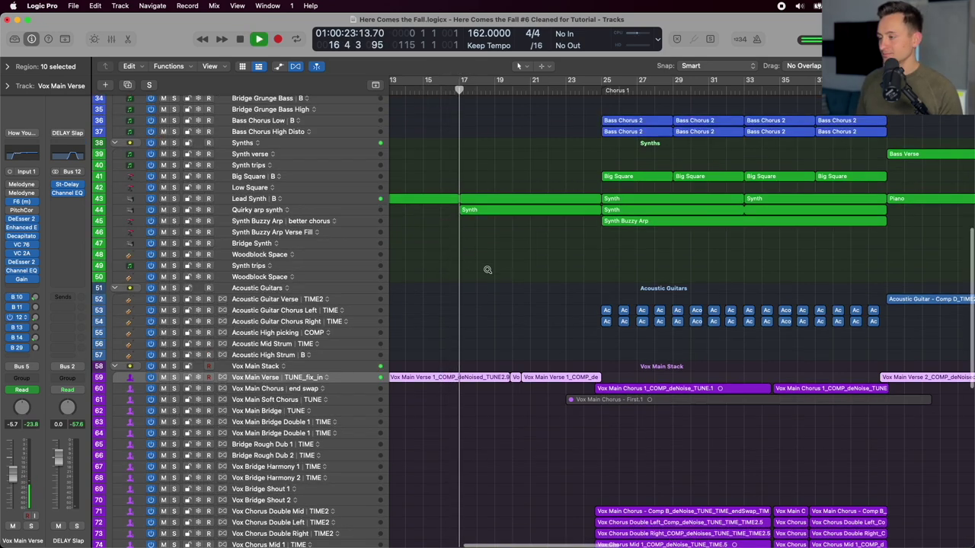
scroll(487, 270, "up", 2)
scroll(466, 199, "up", 2)
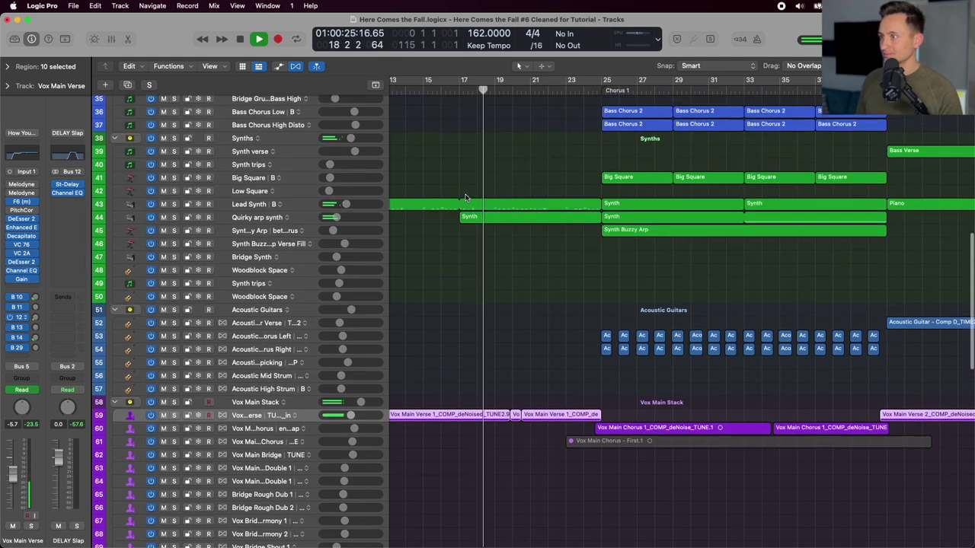
scroll(466, 198, "up", 3)
left_click(469, 292)
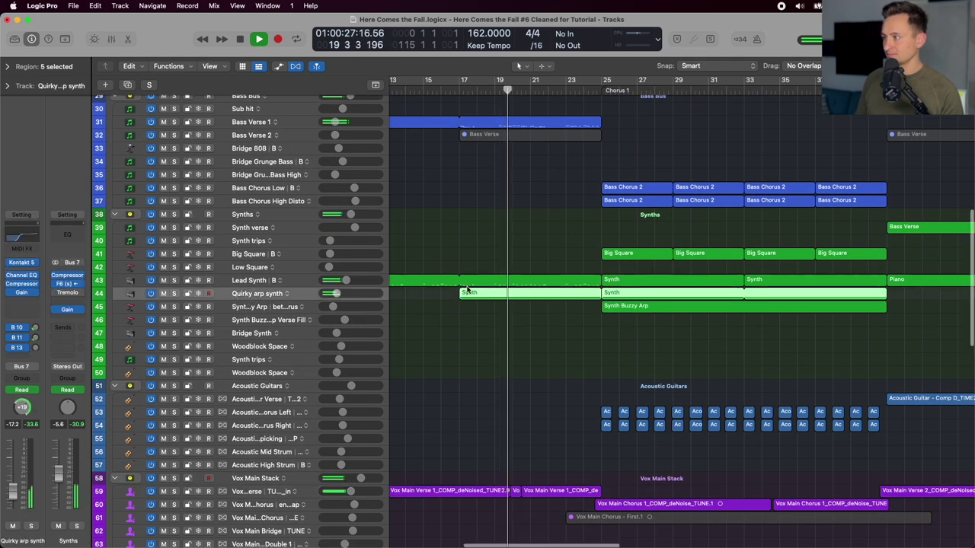
scroll(468, 286, "down", 2)
scroll(468, 286, "up", 3)
key("s")
scroll(479, 244, "down", 2)
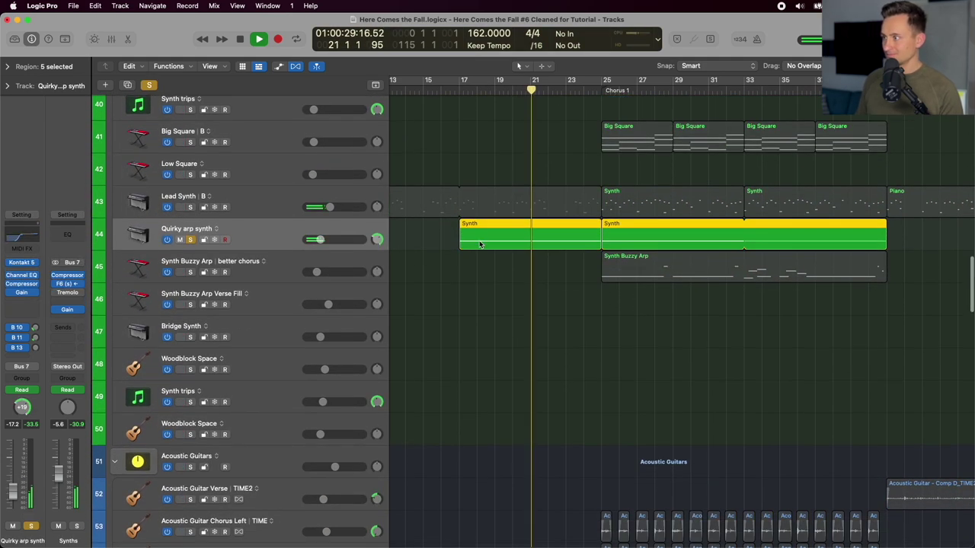
key("s")
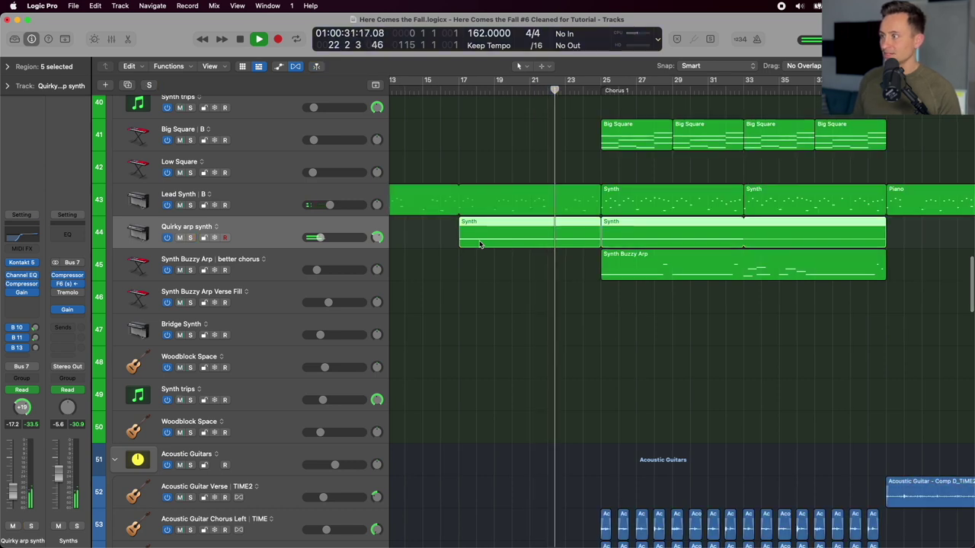
key("space")
Return the playhead to just before bar 17 and open the Kontakt 5 instrument on the Quirky arp synth track.
scroll(439, 217, "down", 2)
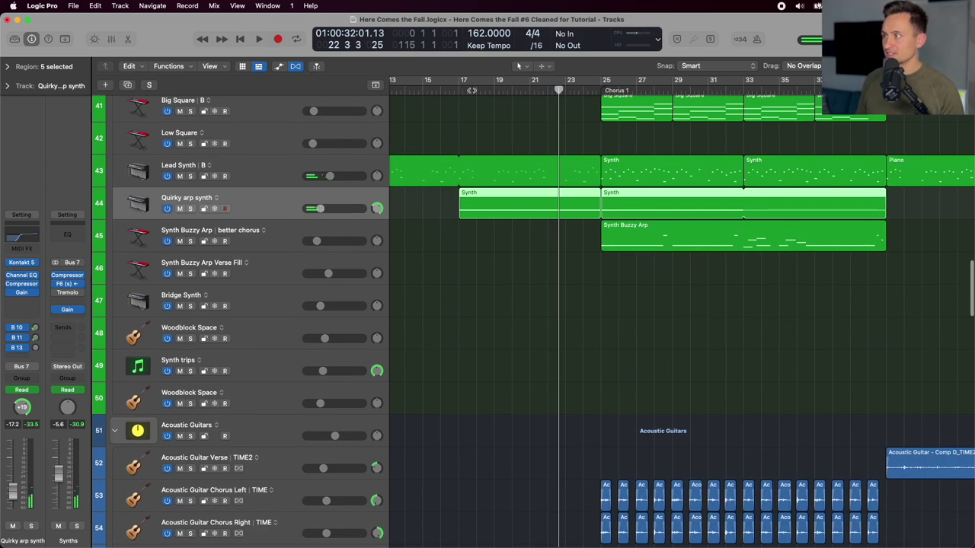
left_click(449, 87)
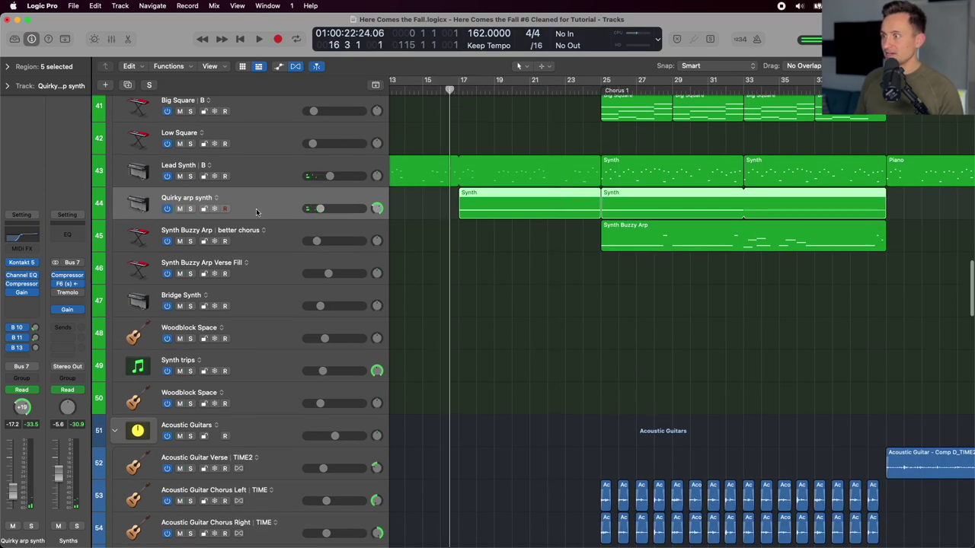
left_click(22, 263)
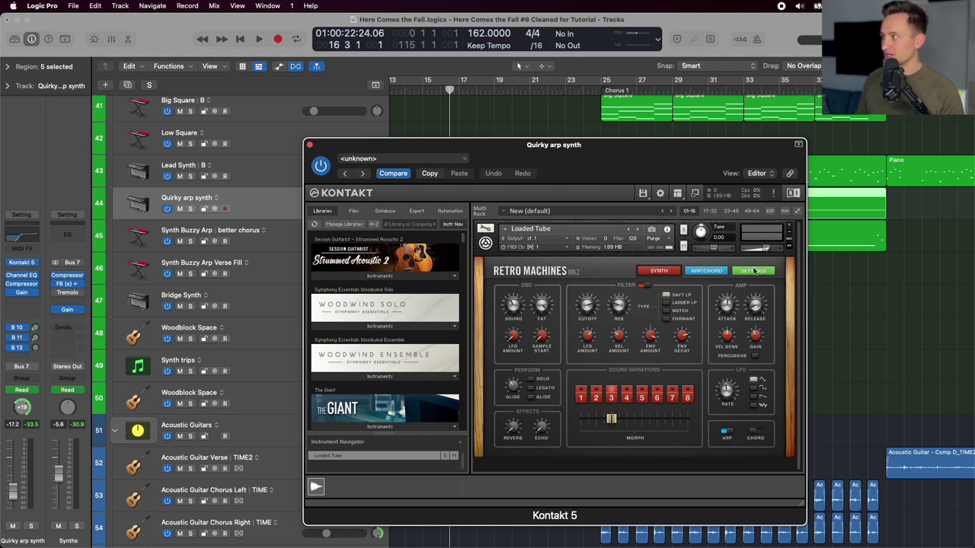
Examine the synth's arpeggiator and chord settings, then view its Synth region at bar 17 in the piano roll and close it.
left_click(704, 272)
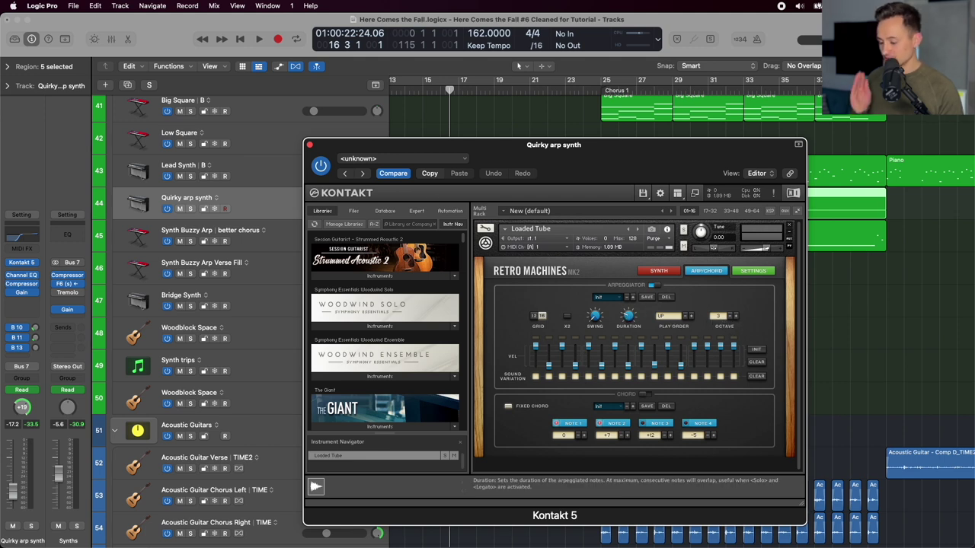
left_click(310, 144)
double_click(478, 201)
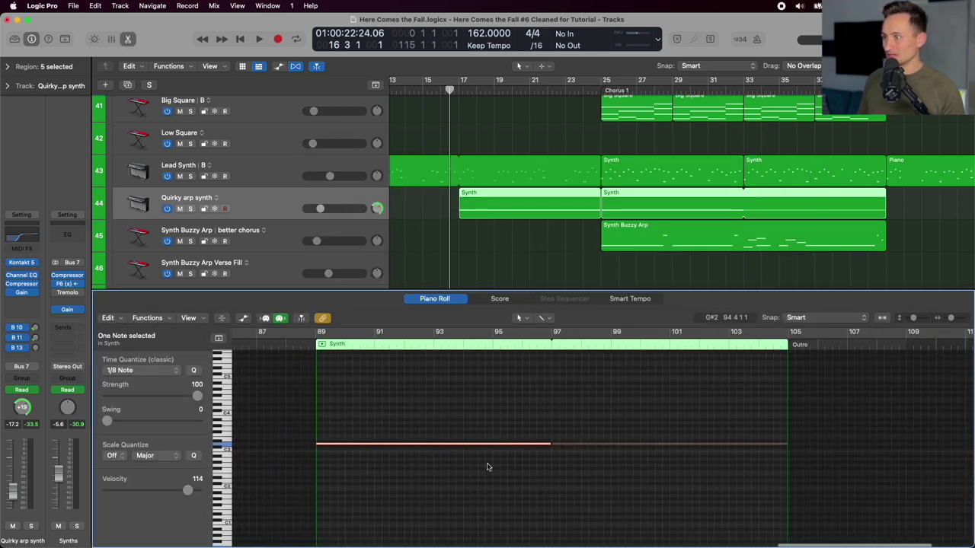
key("e")
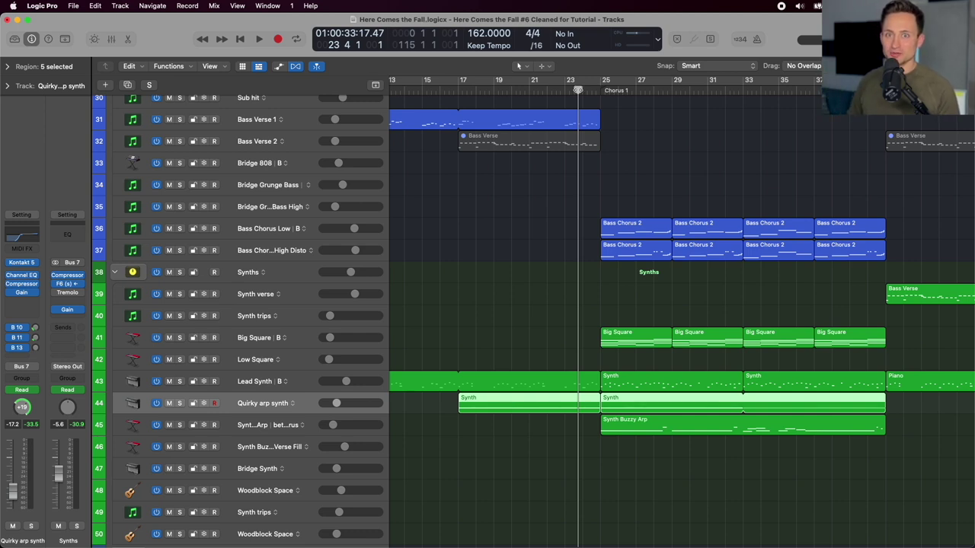
Play from bar 23 into Chorus 1 while surveying all the tracks from the synths to the FX and drums, and stop.
key("space")
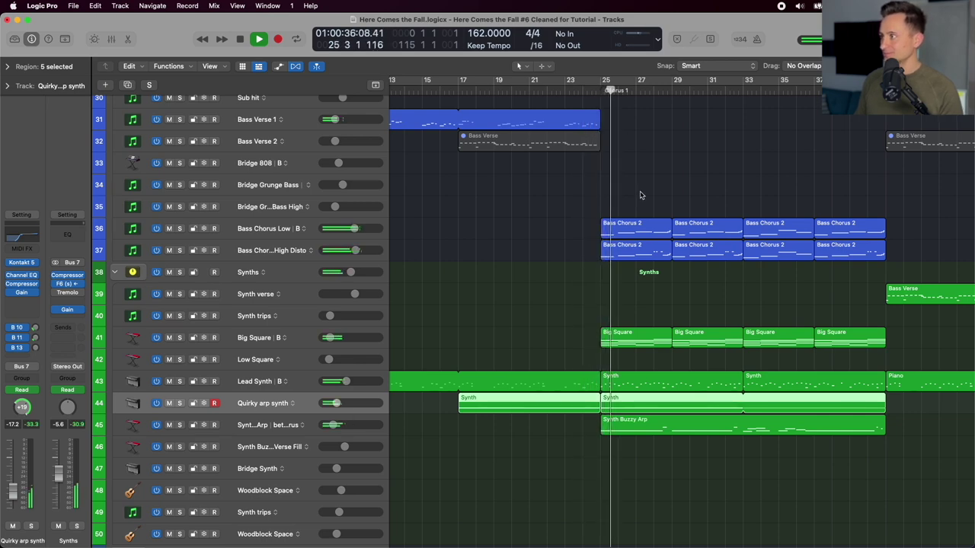
scroll(640, 196, "down", 20)
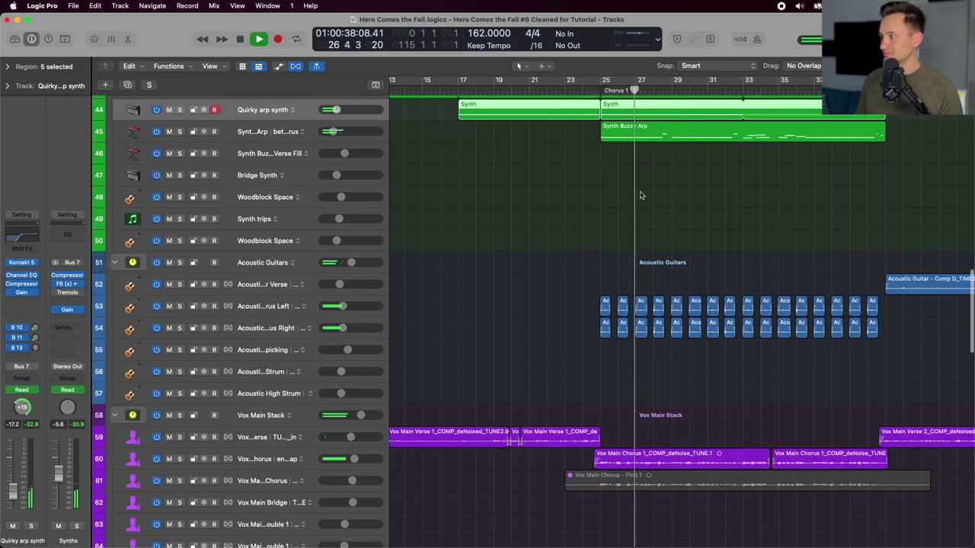
scroll(641, 195, "down", 10)
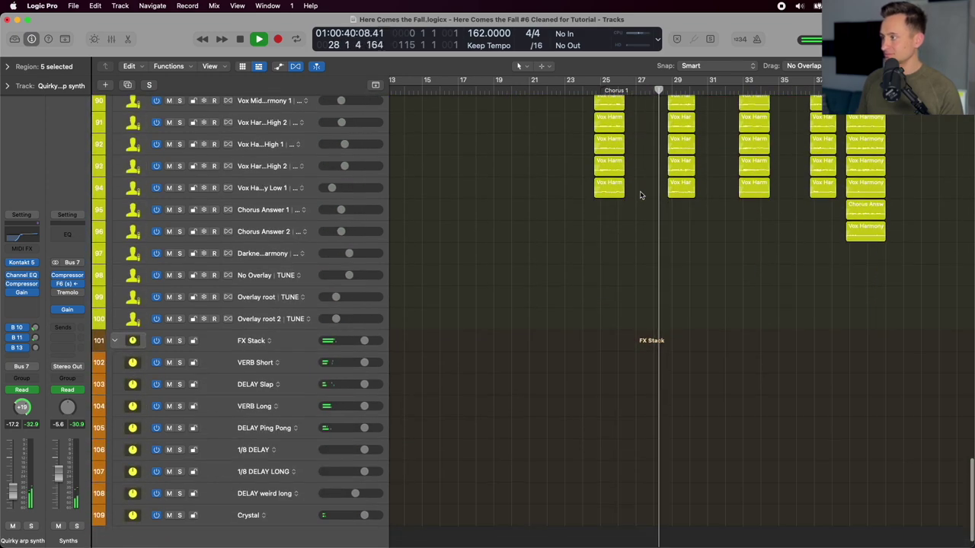
scroll(641, 195, "up", 20)
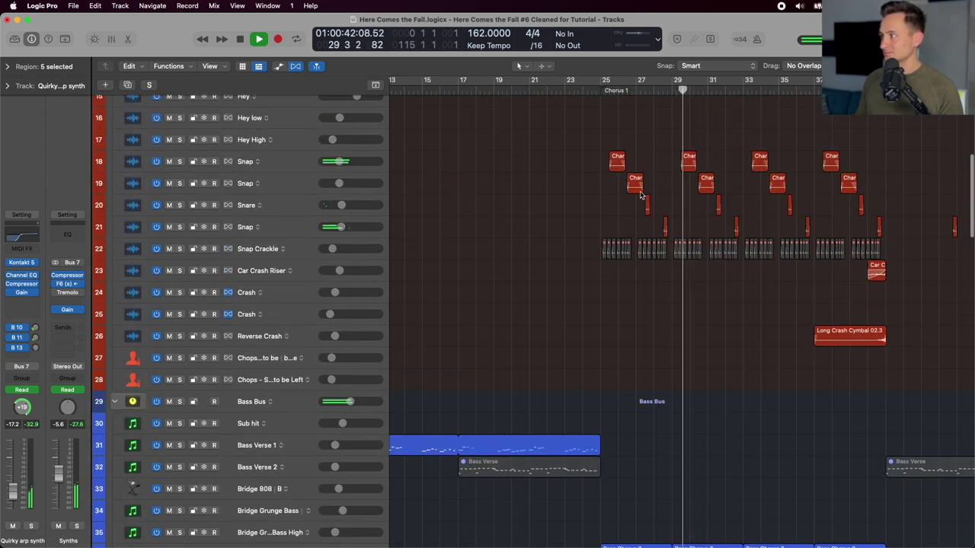
key("space")
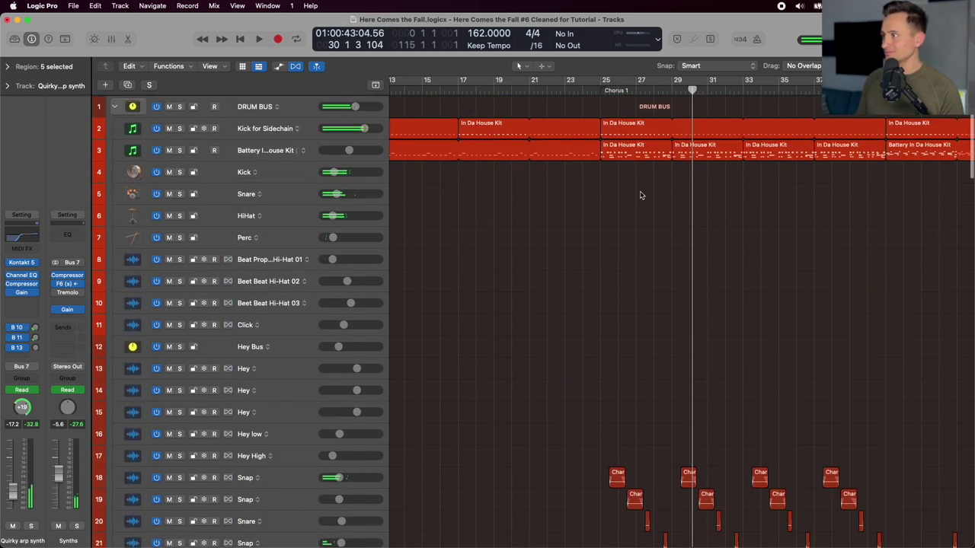
Move the playhead to bar 24, just before Chorus 1, and solo the DRUM BUS.
left_click(583, 87)
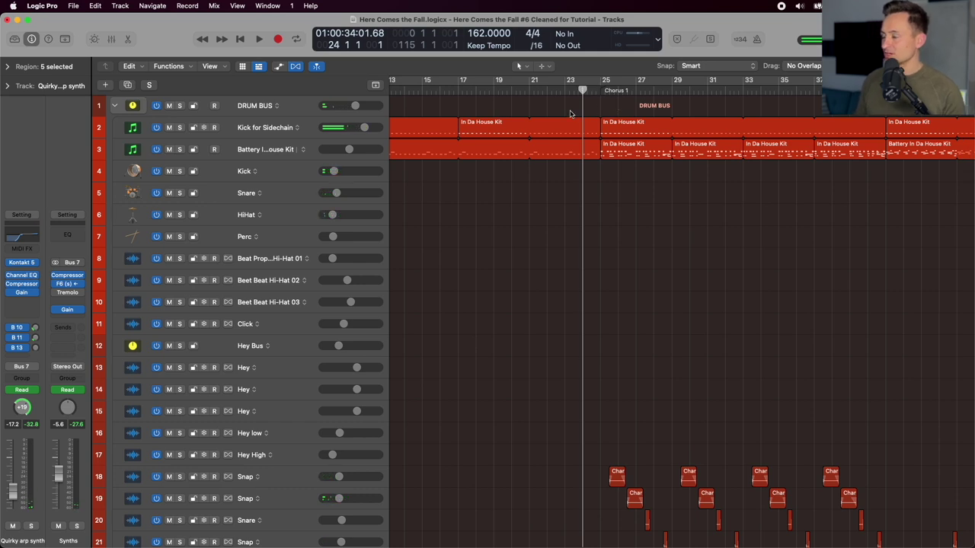
scroll(563, 111, "right", 5)
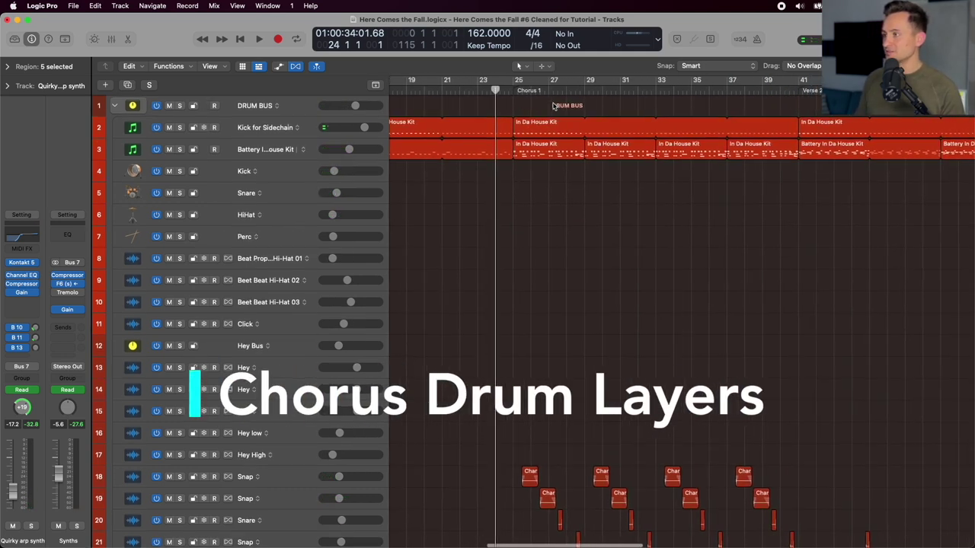
key("space")
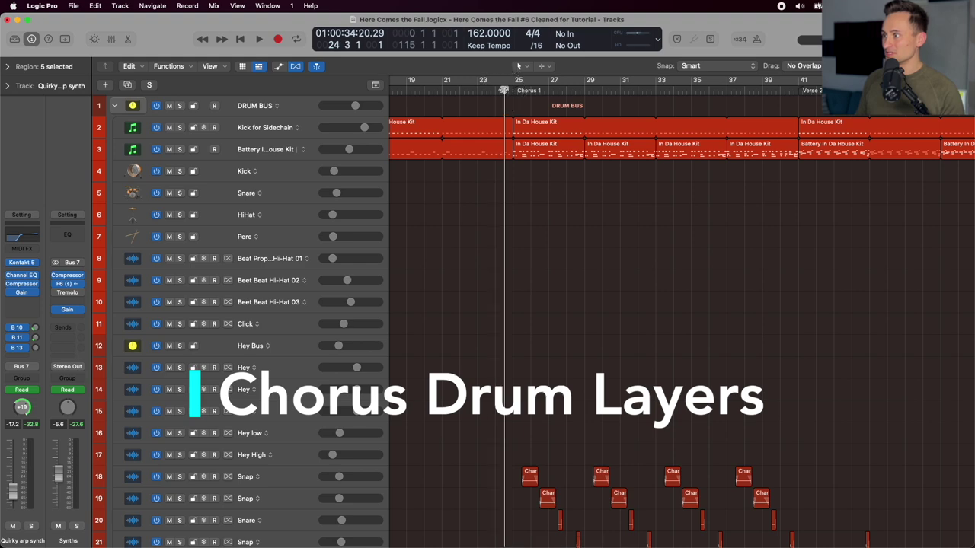
left_click(240, 105)
key("s")
Play the soloed drums into Chorus 1 while examining the snap, snare and crash layers, and stop.
key("space")
scroll(540, 317, "down", 1)
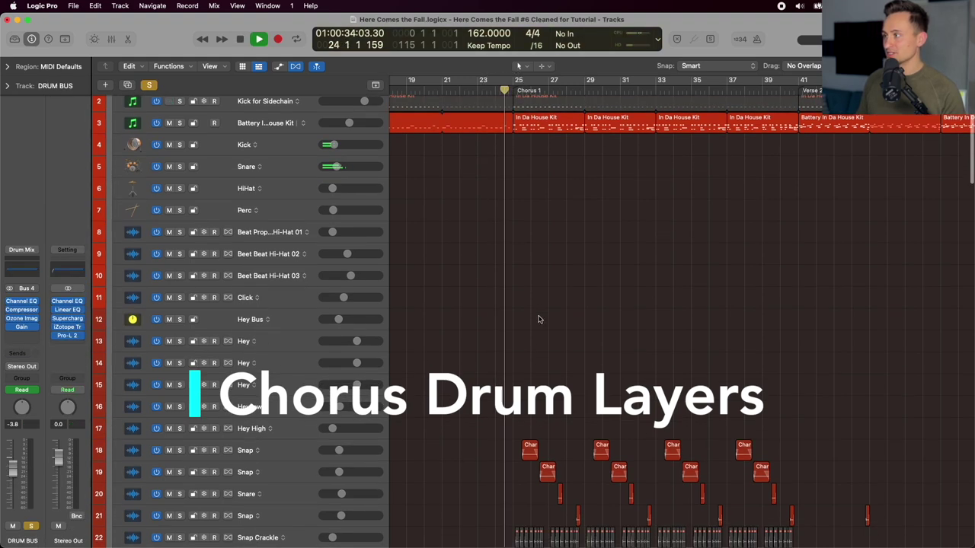
scroll(540, 316, "down", 4)
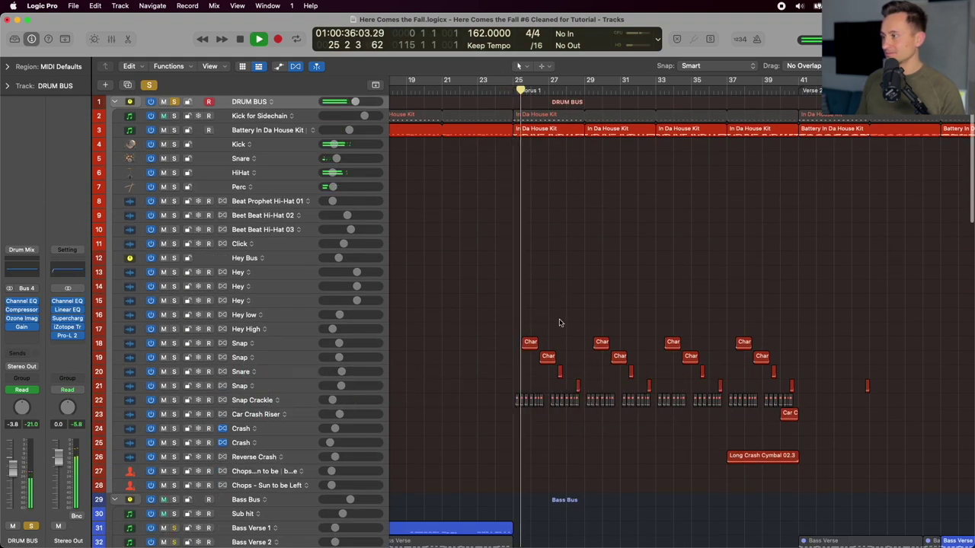
scroll(559, 327, "down", 3)
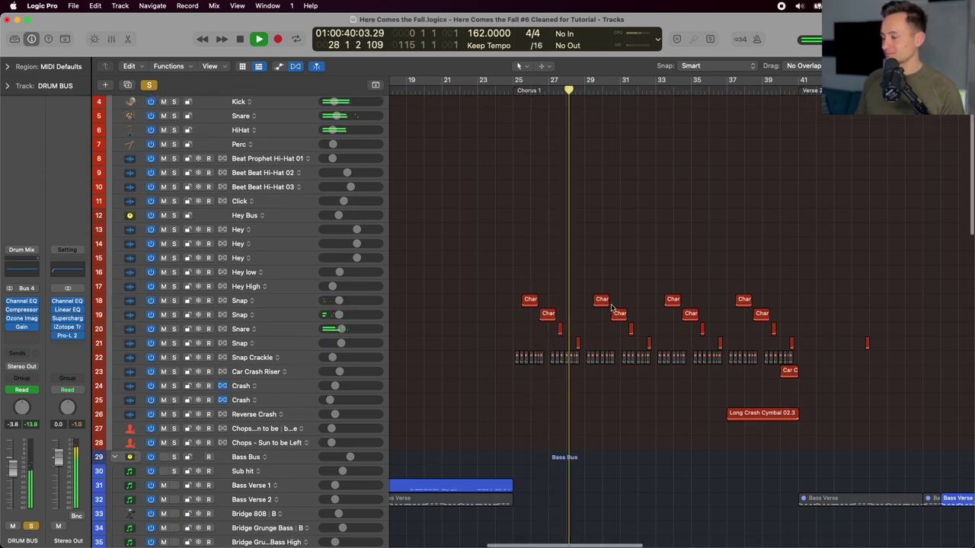
scroll(611, 308, "up", 3)
key("space")
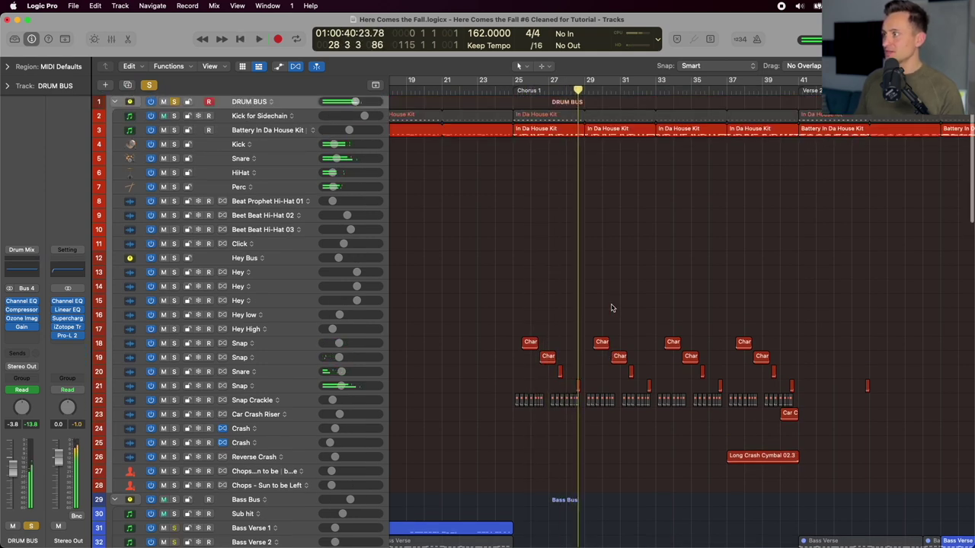
Play from bar 25 with Battery 4 open on the Battery In Da House Kit track to see which cells trigger, and close it.
left_click(509, 87)
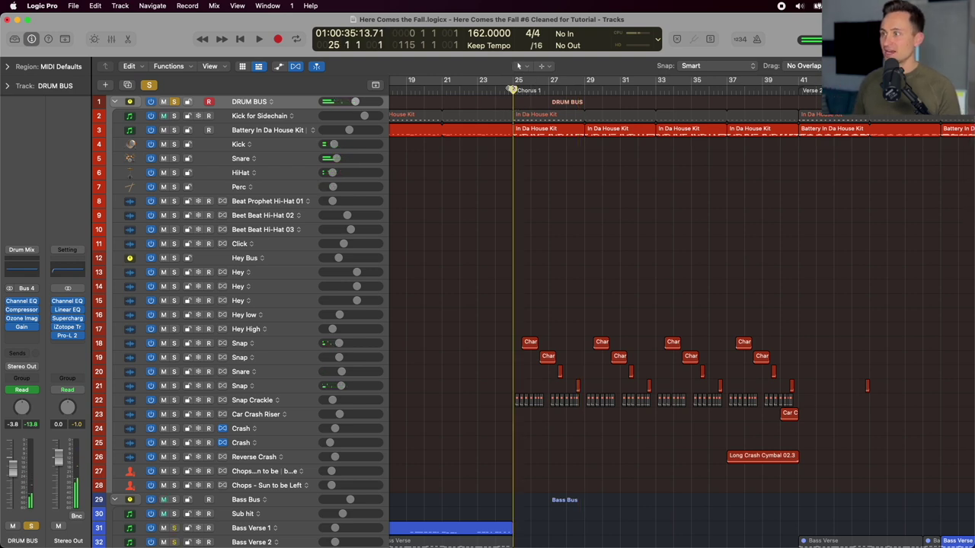
left_click(244, 132)
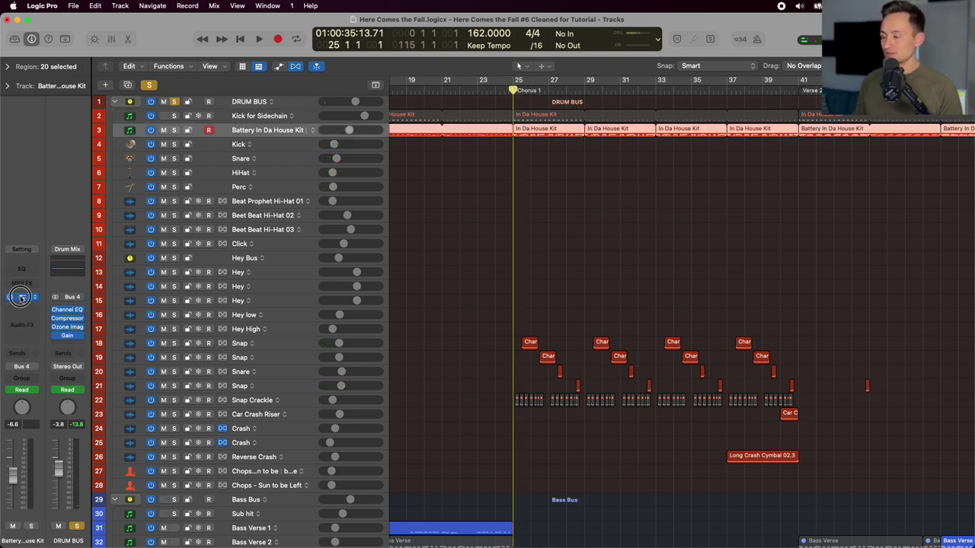
left_click(21, 296)
left_click_drag(598, 145, 591, 276)
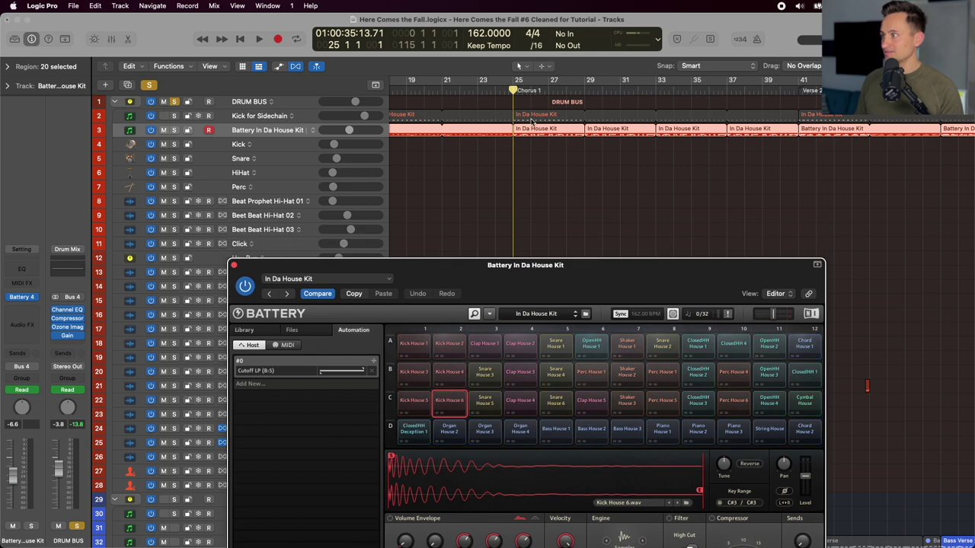
key("space")
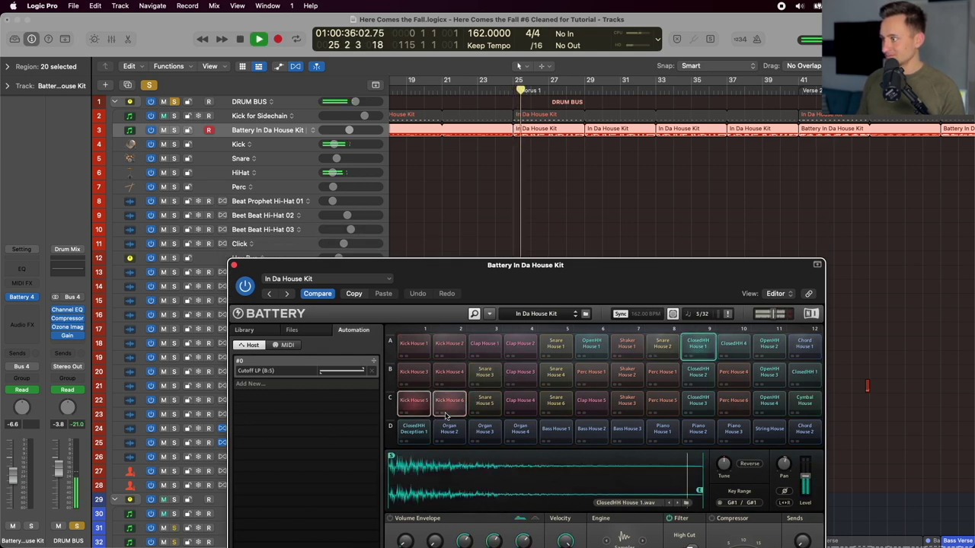
key("space")
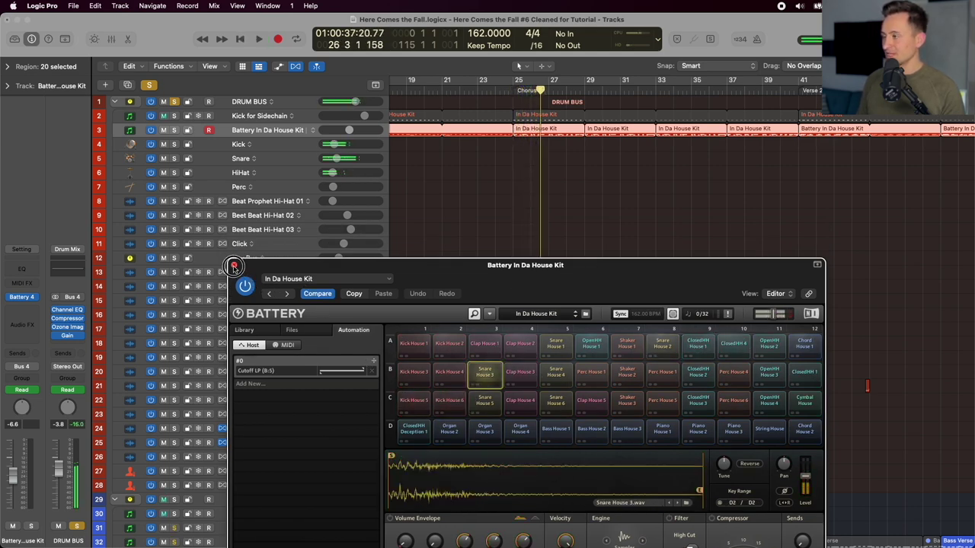
left_click(234, 265)
Examine the chorus snap and snare layers on tracks 18 to 20 up close, ending with the first Snap track selected.
scroll(457, 251, "down", 5)
left_click(308, 212)
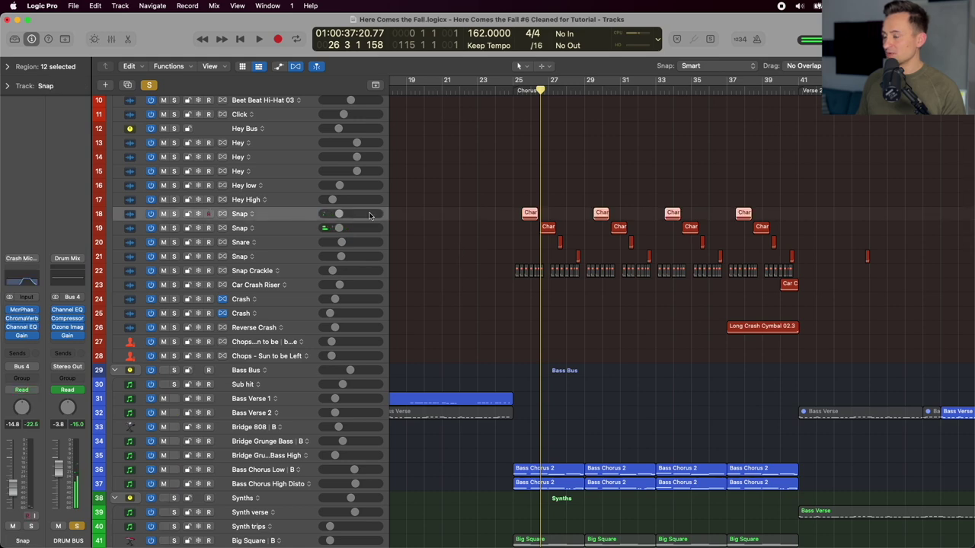
key("super+Down")
scroll(531, 197, "right", 3)
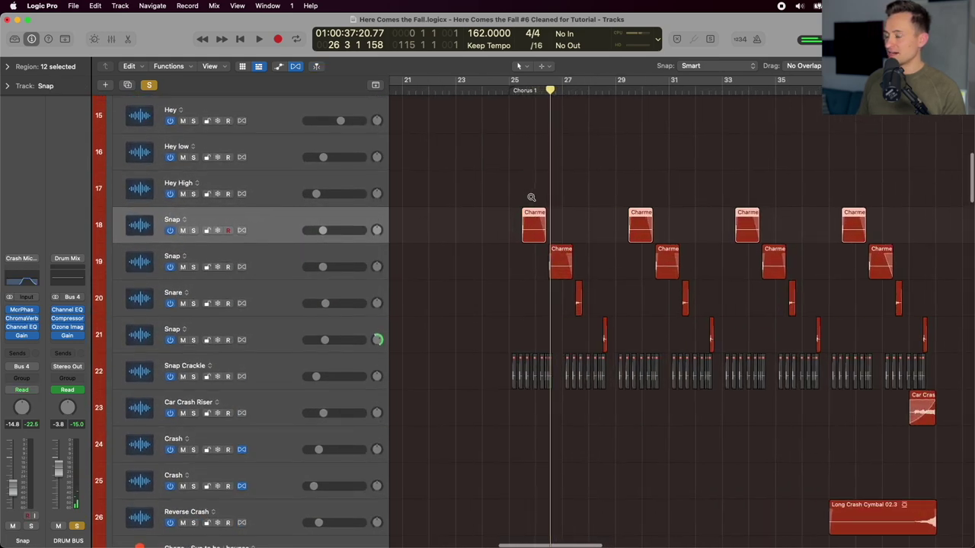
scroll(530, 197, "up", 3)
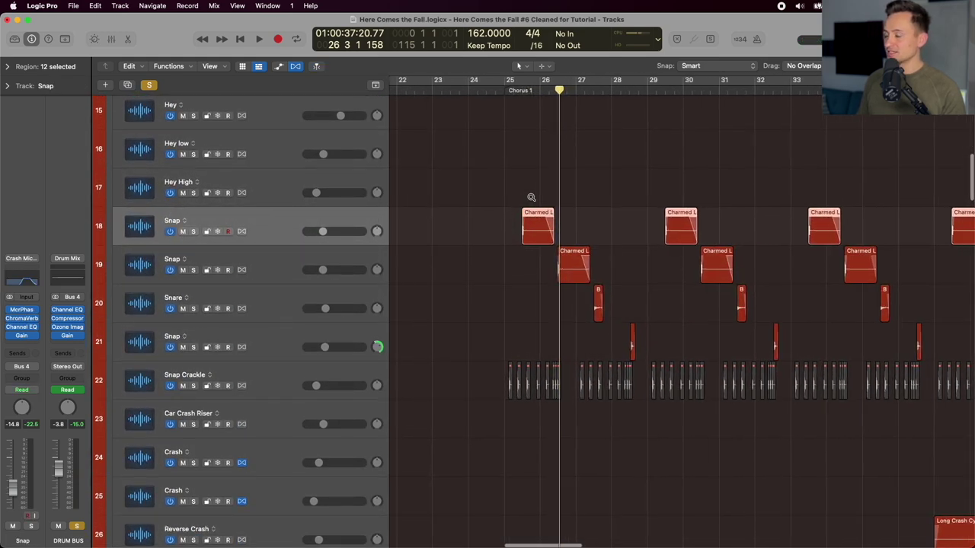
left_click(268, 263)
left_click(273, 312)
left_click(265, 221)
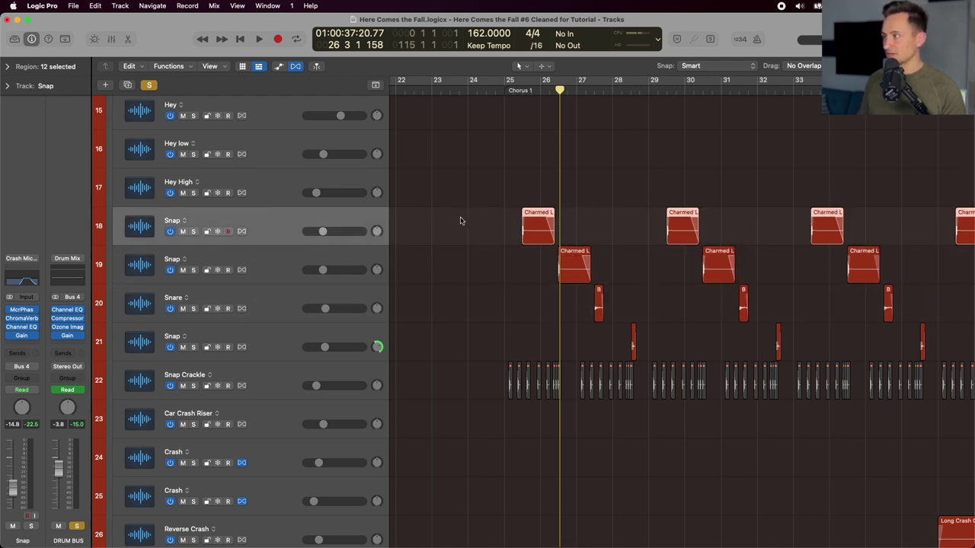
Inspect the Channel EQ on the Snap track 18 and close it.
scroll(490, 225, "down", 1)
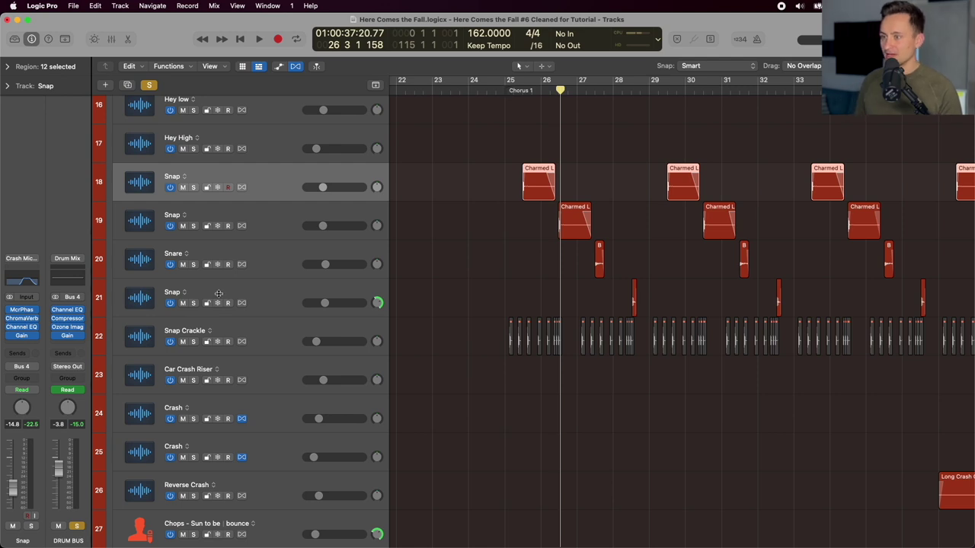
left_click(33, 327)
left_click(23, 328)
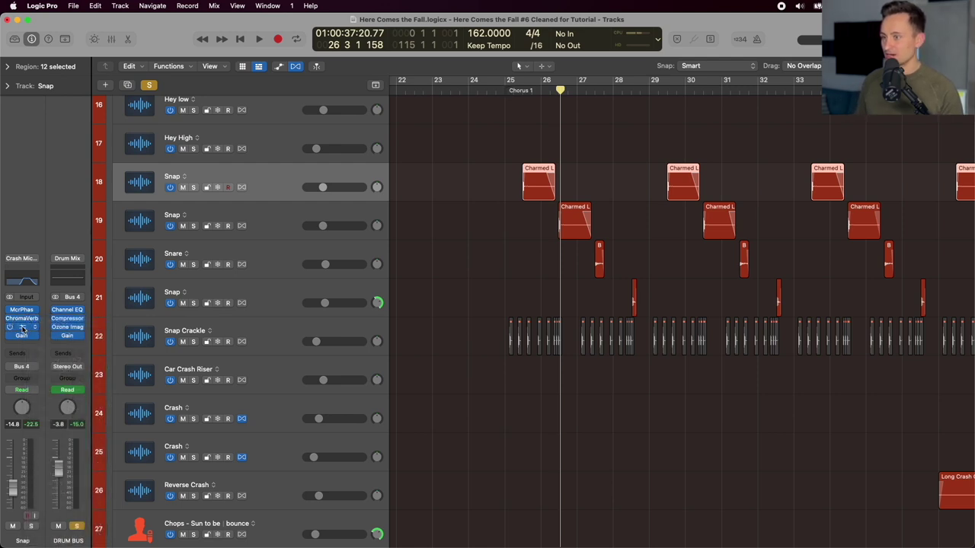
left_click(23, 328)
left_click(310, 146)
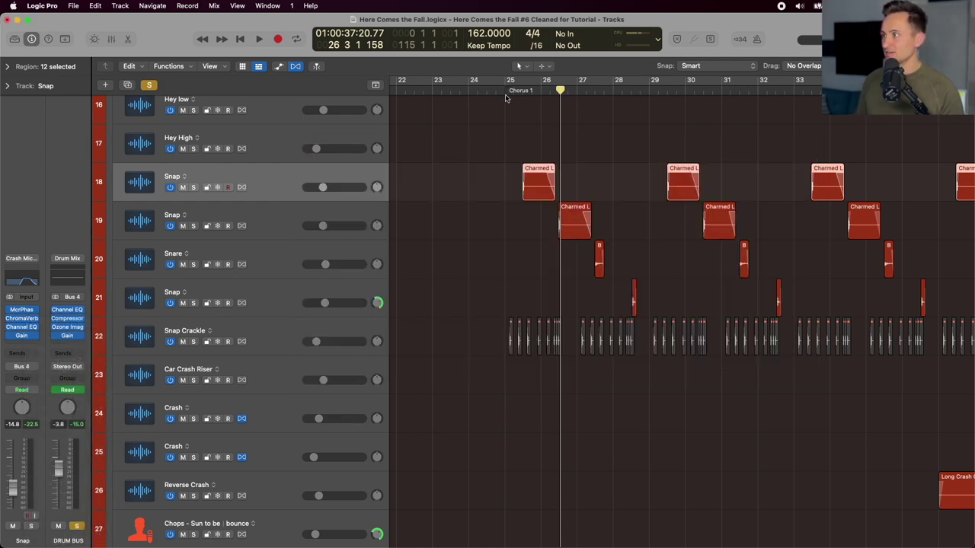
Return the playhead to bar 25 and compare the region parameters, including transpose, of the snap and snare layers on tracks 18 to 21.
left_click(510, 90)
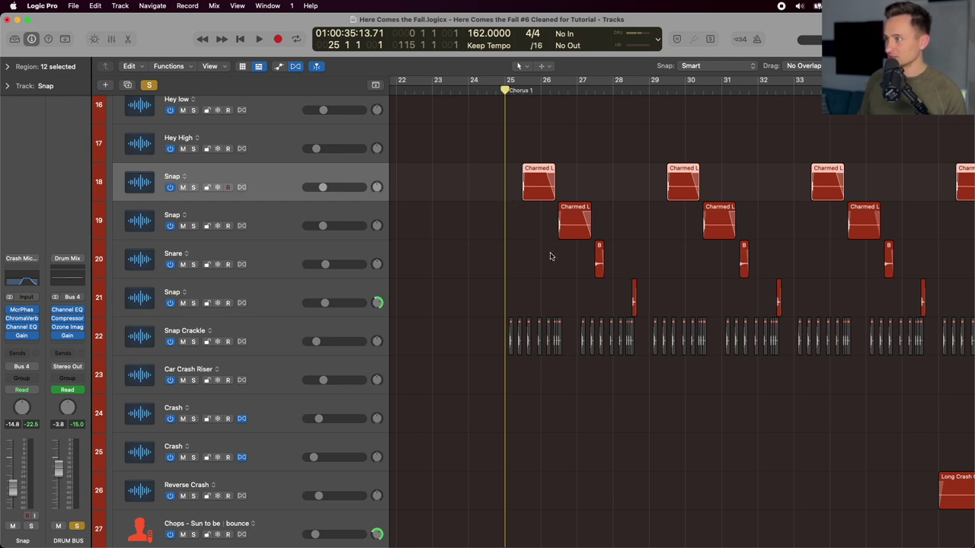
left_click(6, 66)
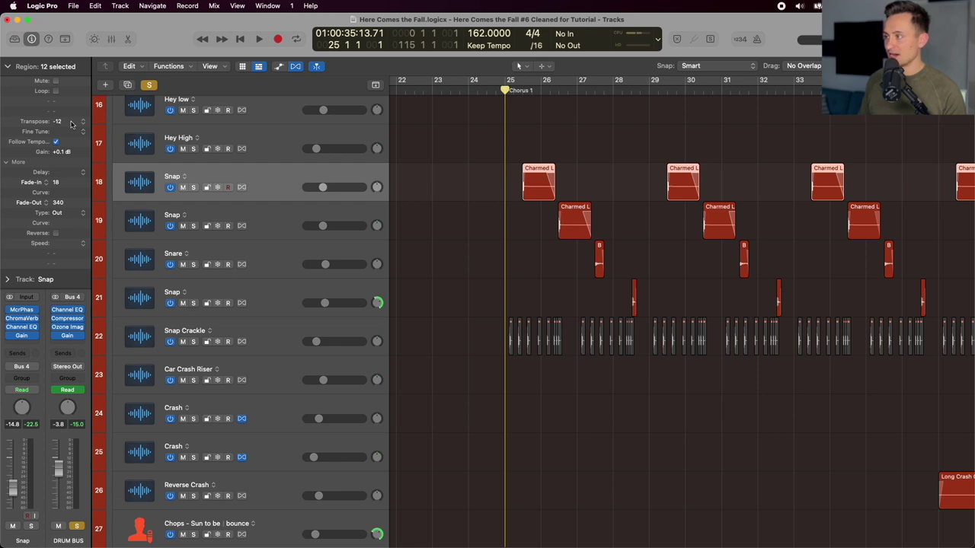
left_click(575, 220)
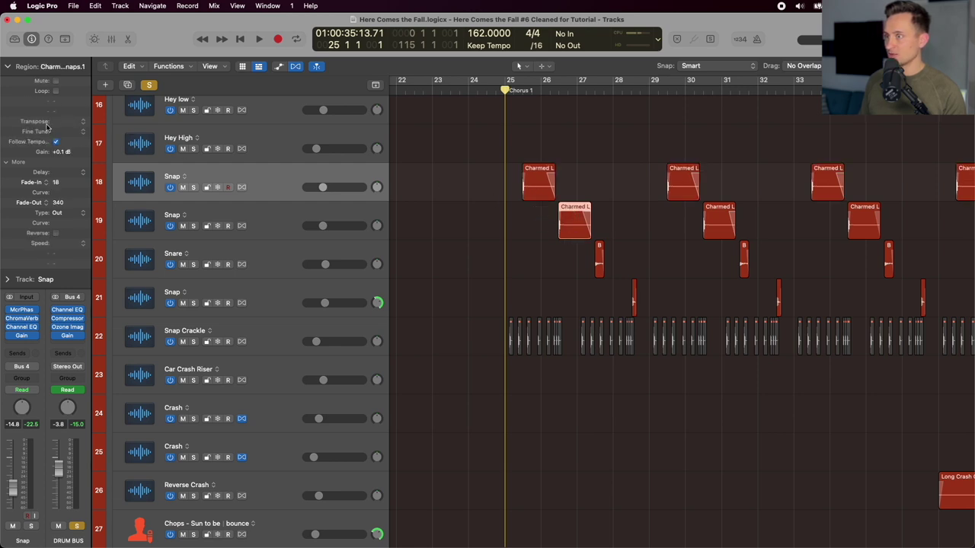
left_click(599, 259)
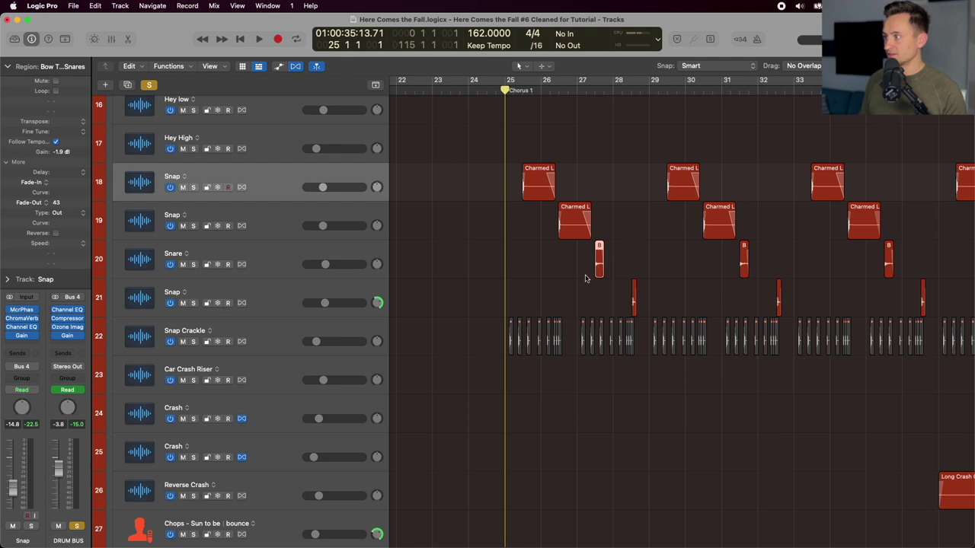
left_click_drag(602, 298, 670, 303)
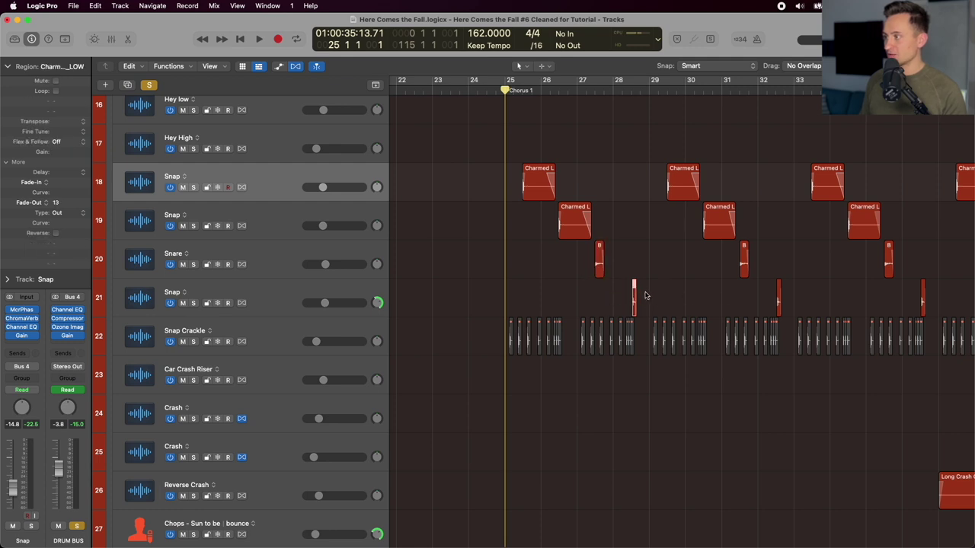
left_click(263, 293)
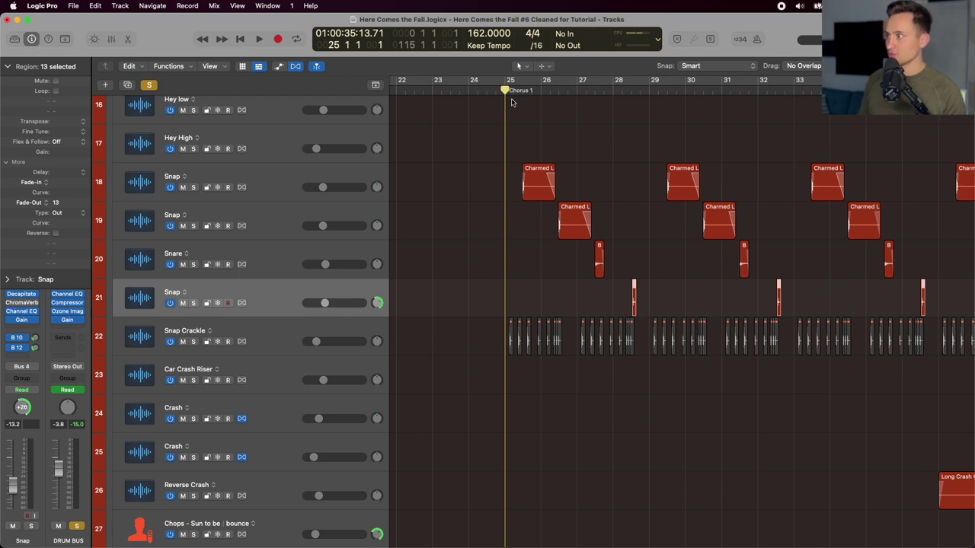
Move the playhead to the first snap hit at 25 3 and solo the Snap, Snare and Snap Crackle tracks 18 to 22.
left_click_drag(508, 90, 523, 90)
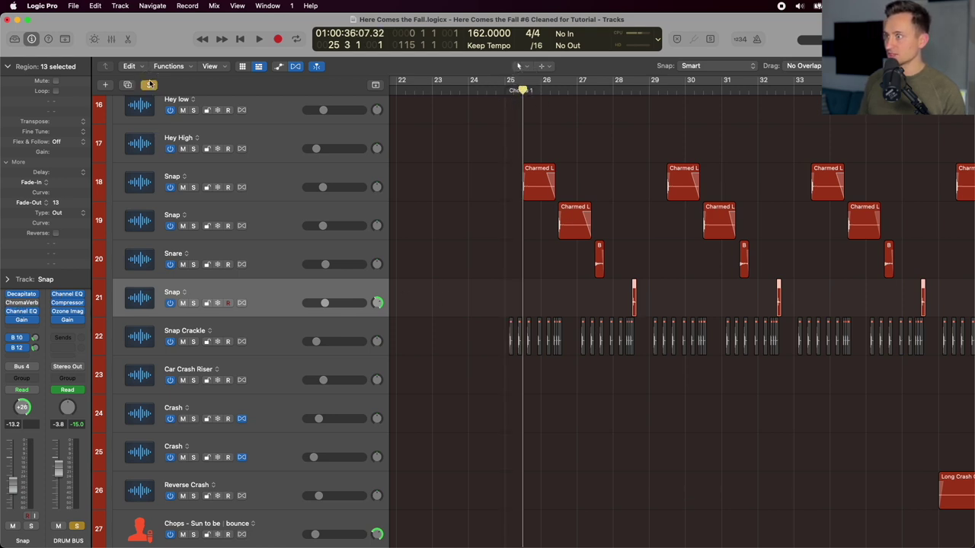
left_click_drag(193, 187, 196, 320)
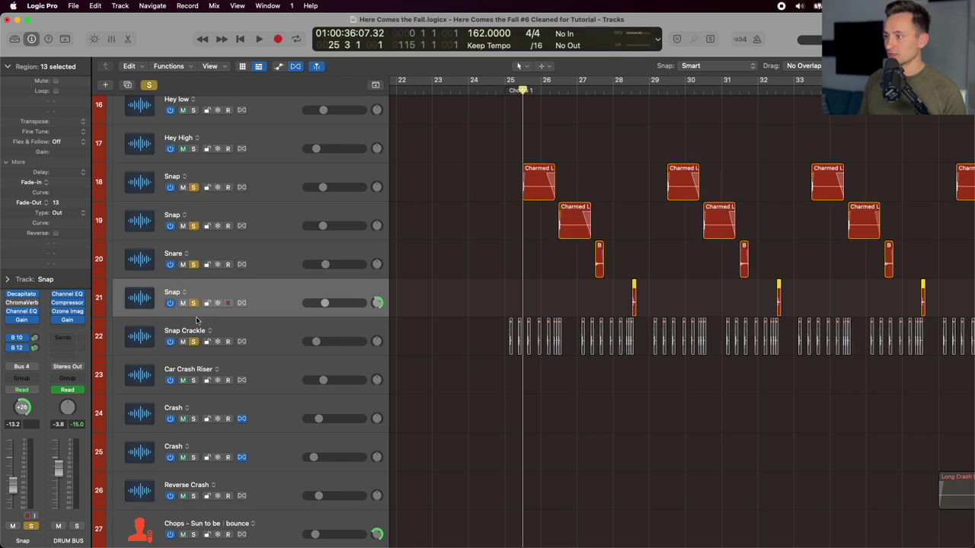
Unsolo the Snap Crackle track and play the soloed snap and snare layers from 25 2.
left_click(195, 341)
left_click(513, 90)
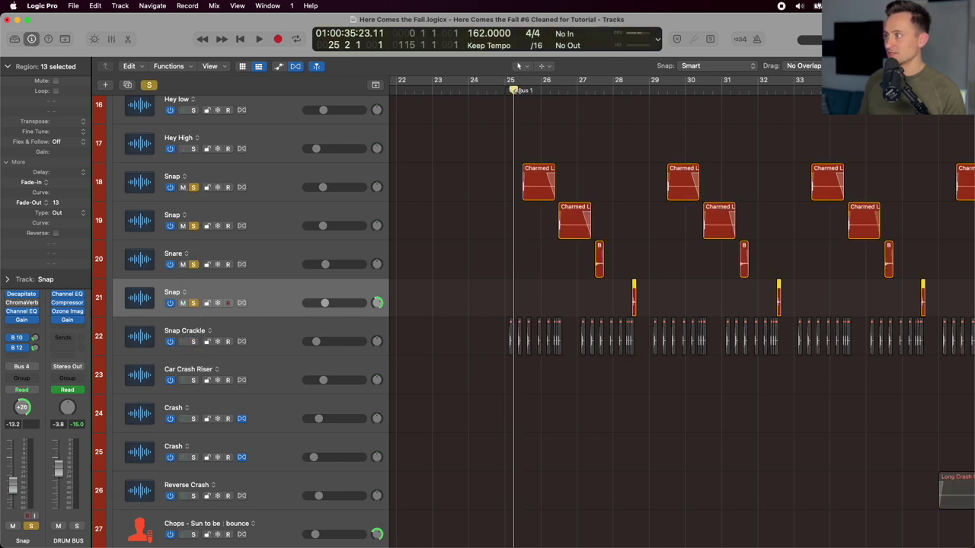
key("space")
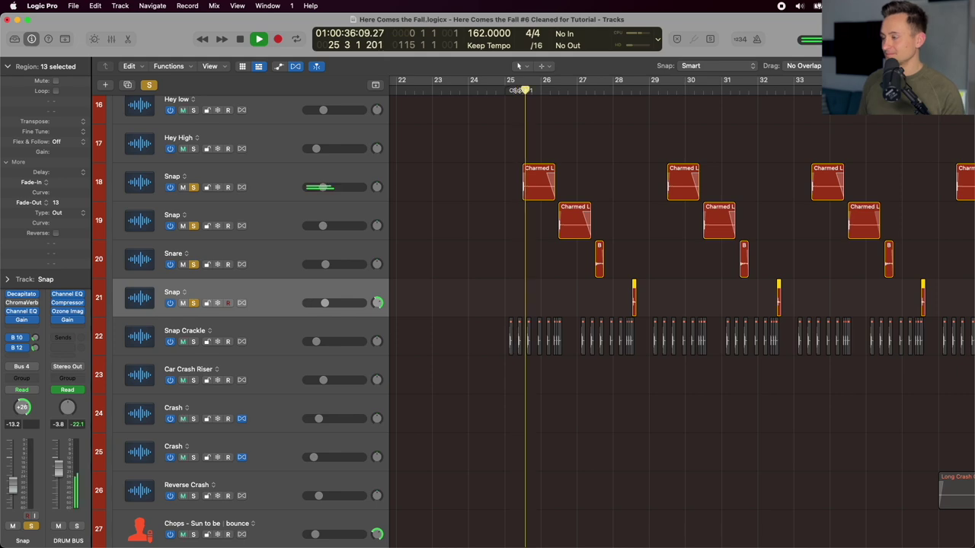
scroll(494, 165, "right", 5)
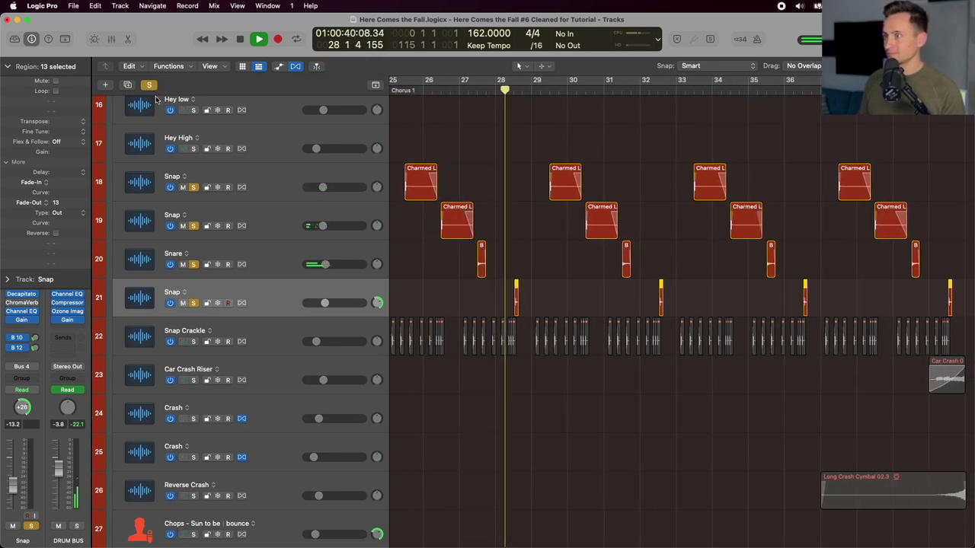
Solo the DRUM BUS during playback to hear the snap layers with all chorus drums, and stop playback after bar 32.
scroll(194, 114, "up", 10)
scroll(198, 116, "up", 2)
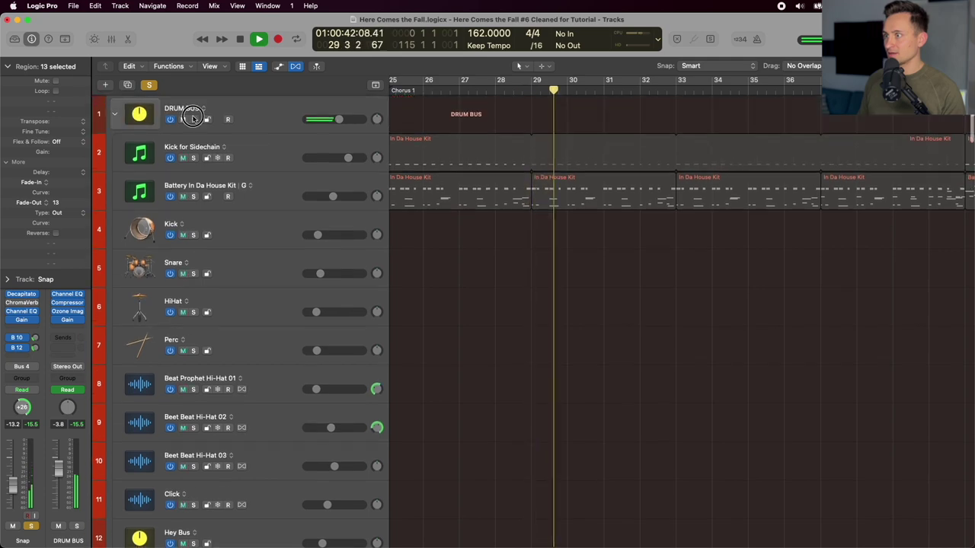
left_click(194, 118)
scroll(451, 203, "down", 3)
scroll(451, 202, "down", 12)
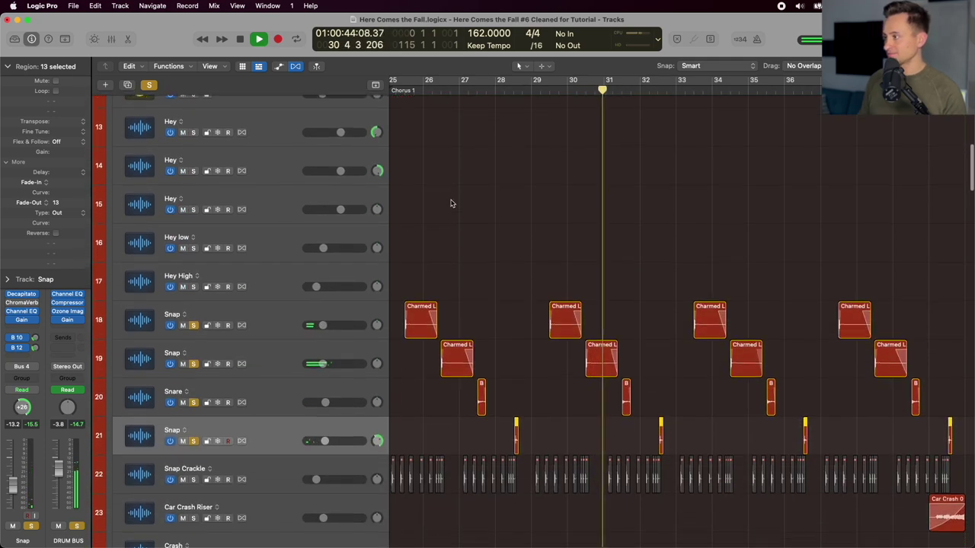
scroll(450, 202, "down", 3)
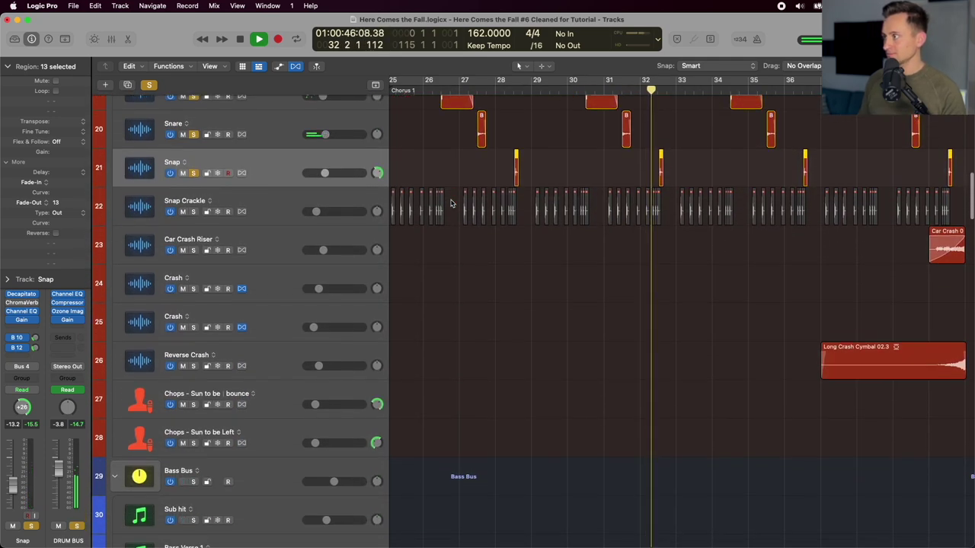
key("space")
Clear all solos and reduce the track height to show the bass and synth tracks at the start of Chorus 1.
scroll(565, 166, "down", 11)
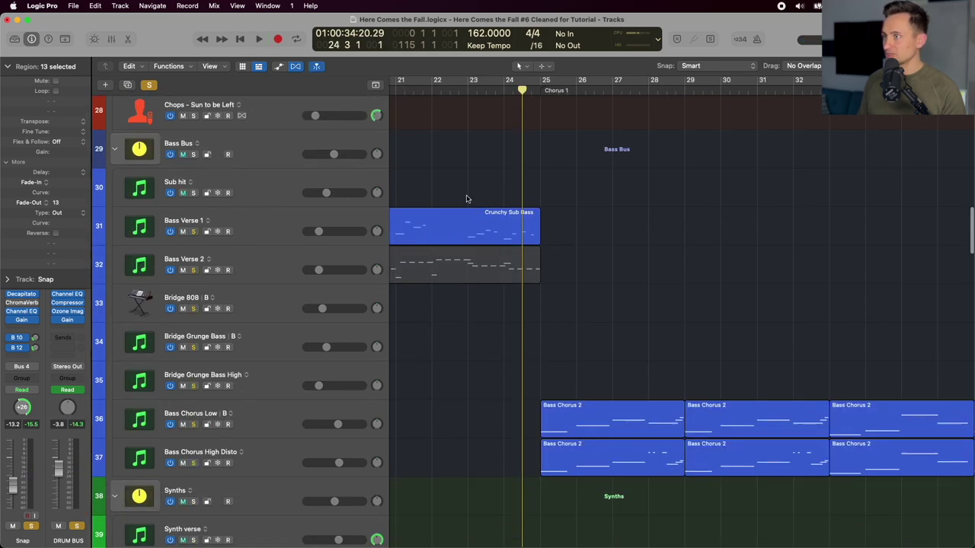
left_click(150, 86)
scroll(439, 239, "right", 3)
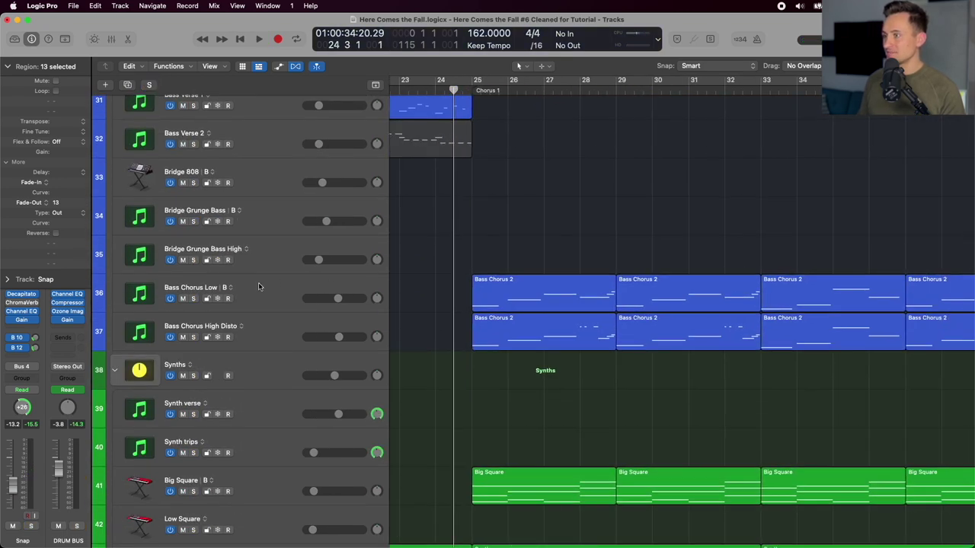
scroll(256, 285, "up", 3)
key("super+Up")
key("Up")
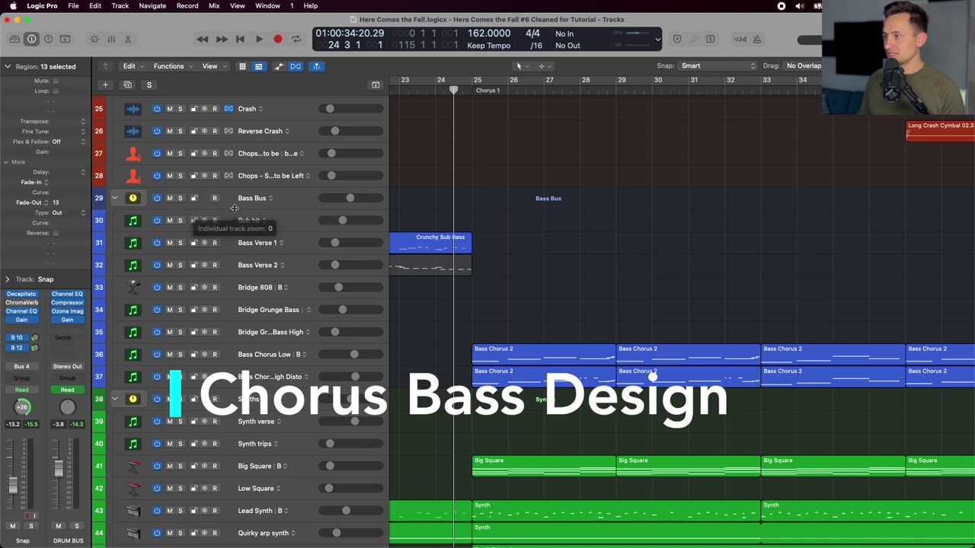
Solo the Bass Bus, play it into Chorus 1, stop, and return the playhead to 24 3.
left_click(235, 207)
key("s")
key("space")
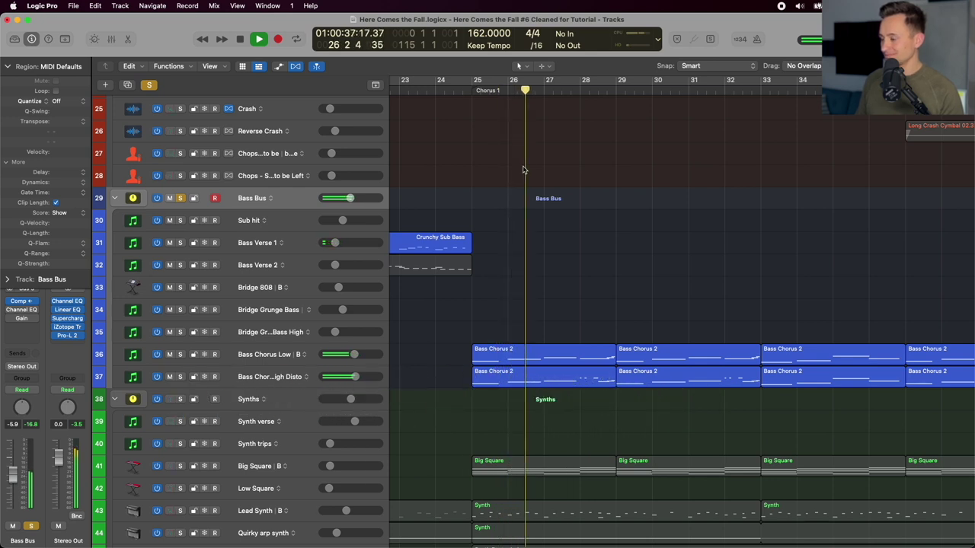
key("space")
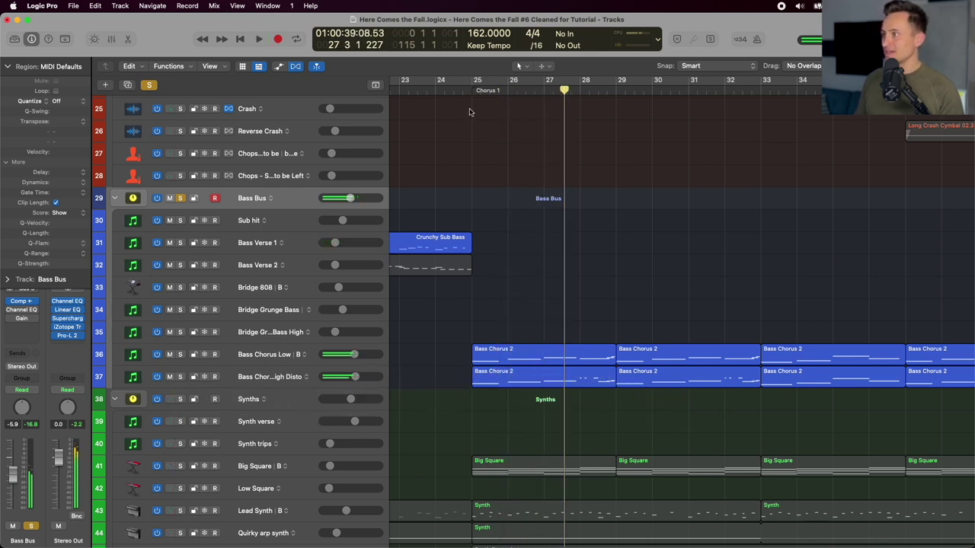
left_click(434, 89)
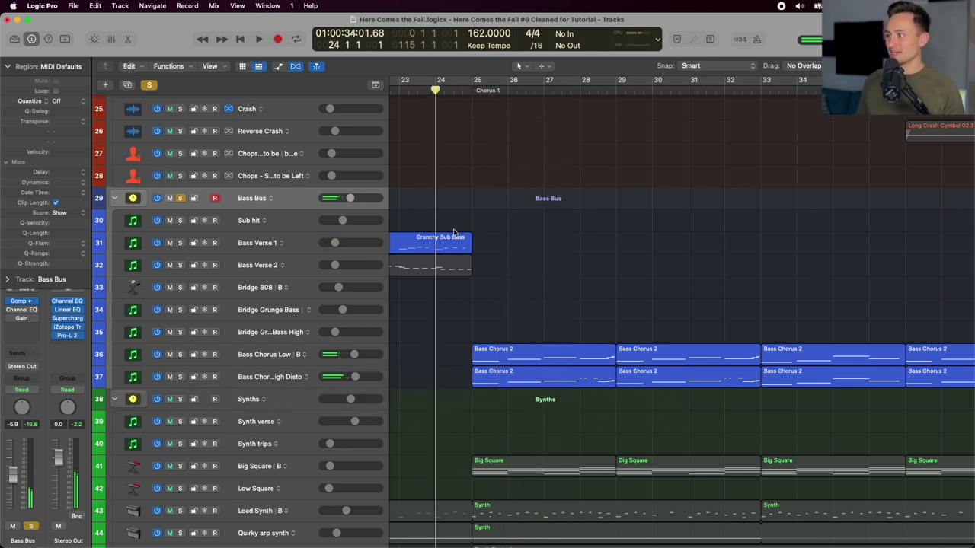
scroll(454, 256, "down", 2)
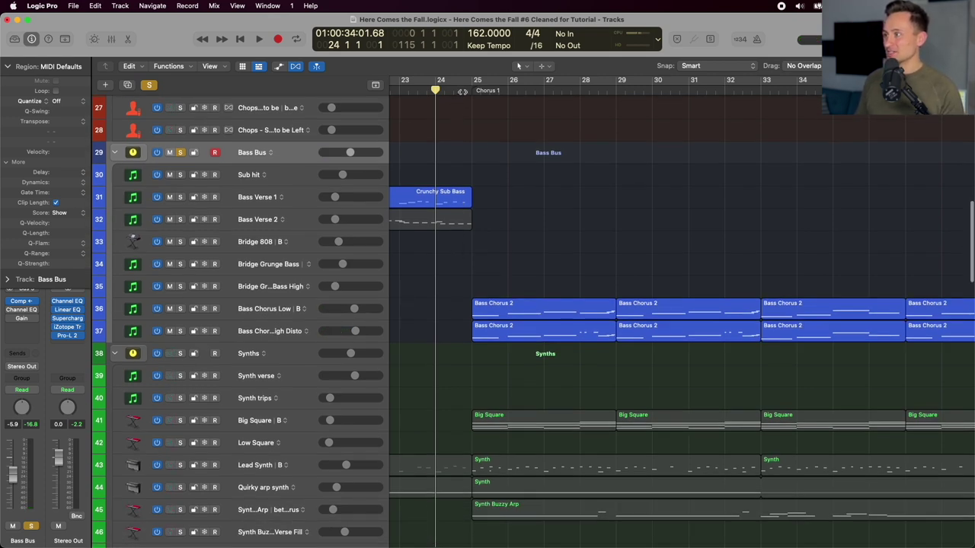
mouse_move(462, 92)
left_mouse_down()
mouse_move(474, 87)
mouse_move(454, 89)
left_mouse_up()
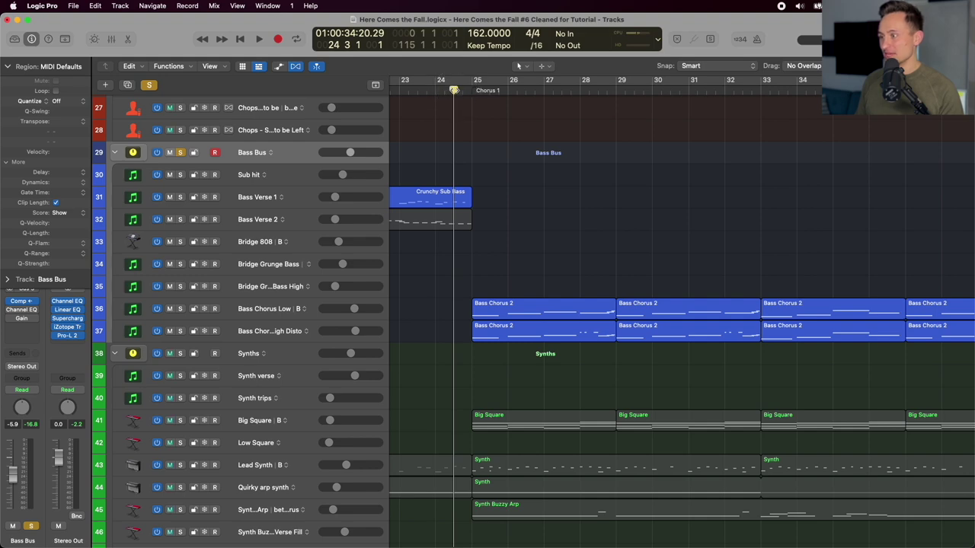
Enlarge the track height and compare the chorus regions of Bass Chorus Low and Bass Chorus High Disto.
scroll(480, 273, "down", 4)
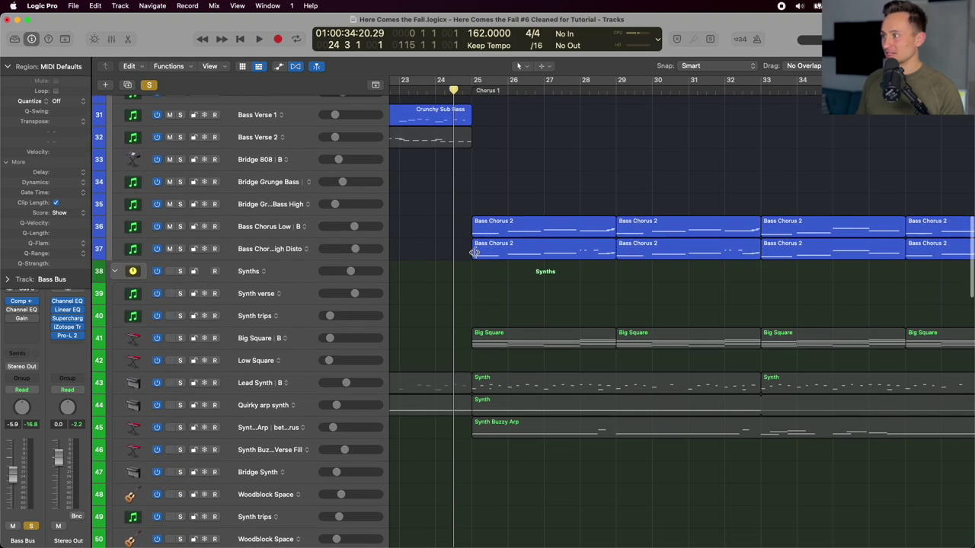
left_click(256, 232)
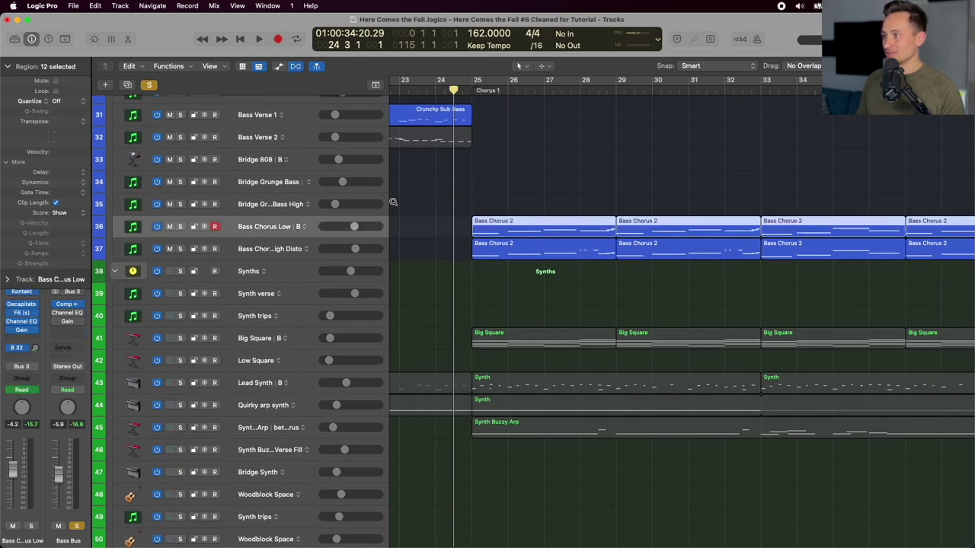
scroll(393, 201, "up", 4)
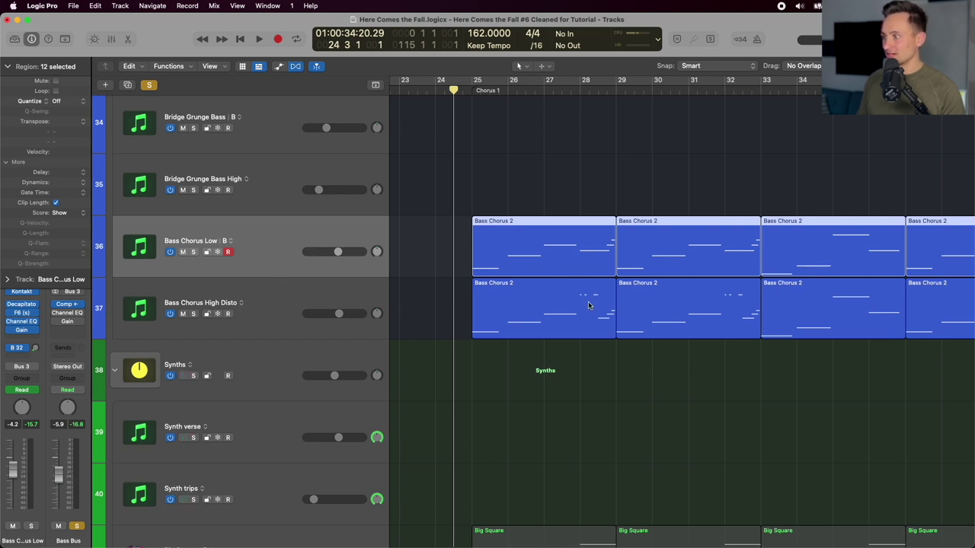
left_click(327, 291)
left_click(279, 225)
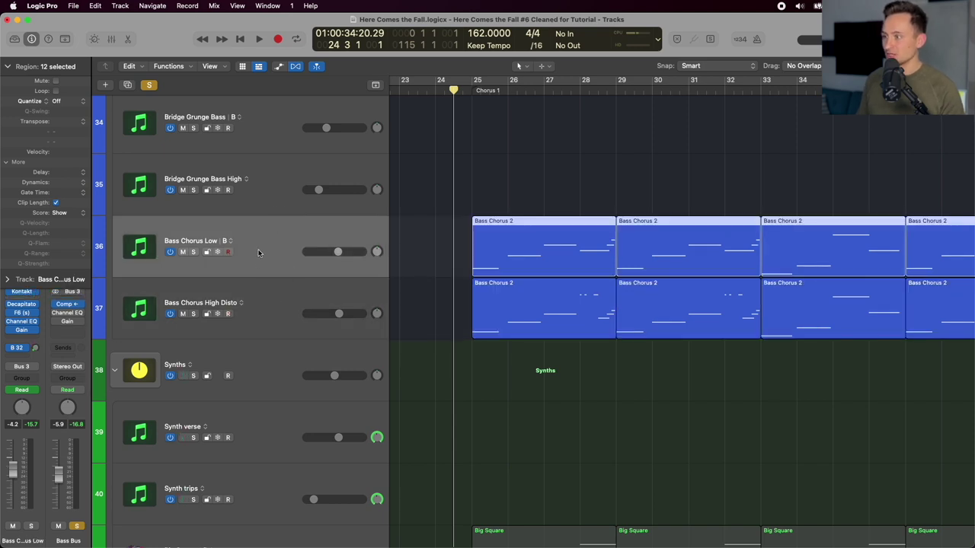
Examine the notes of both chorus bass tracks together in the Piano Roll from bar 25, and close the editor.
left_click(271, 309)
left_click(283, 256, "shift")
key("p")
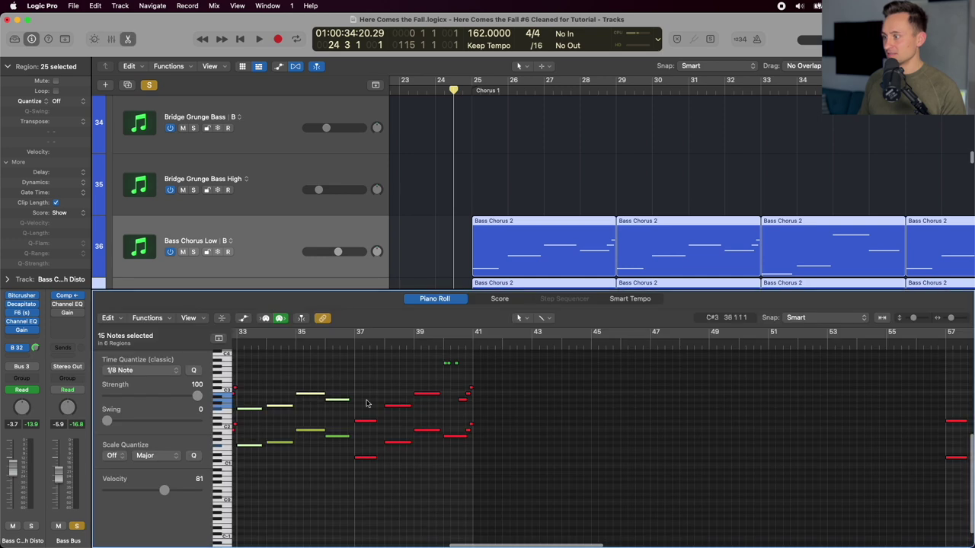
scroll(365, 403, "left", 5)
scroll(259, 412, "left", 4)
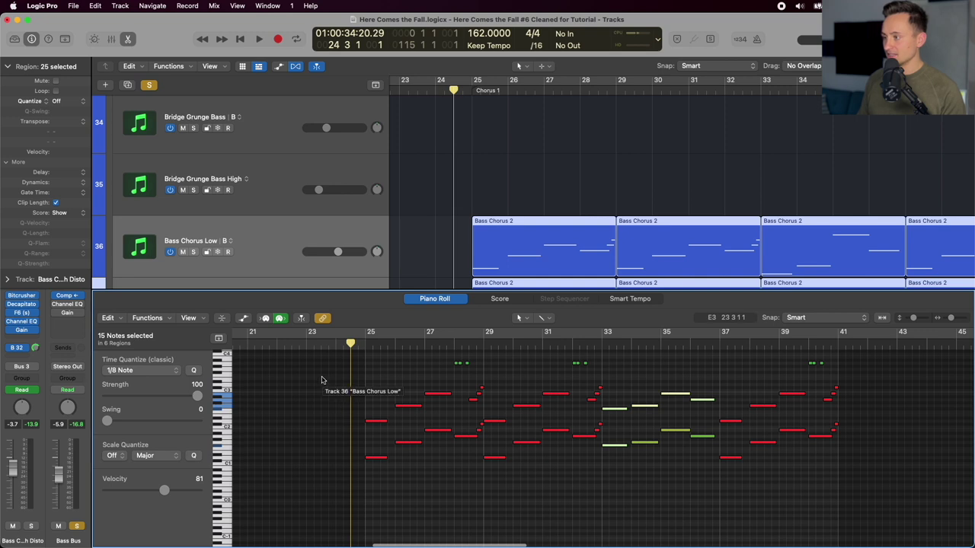
left_click_drag(321, 379, 450, 424)
key("e")
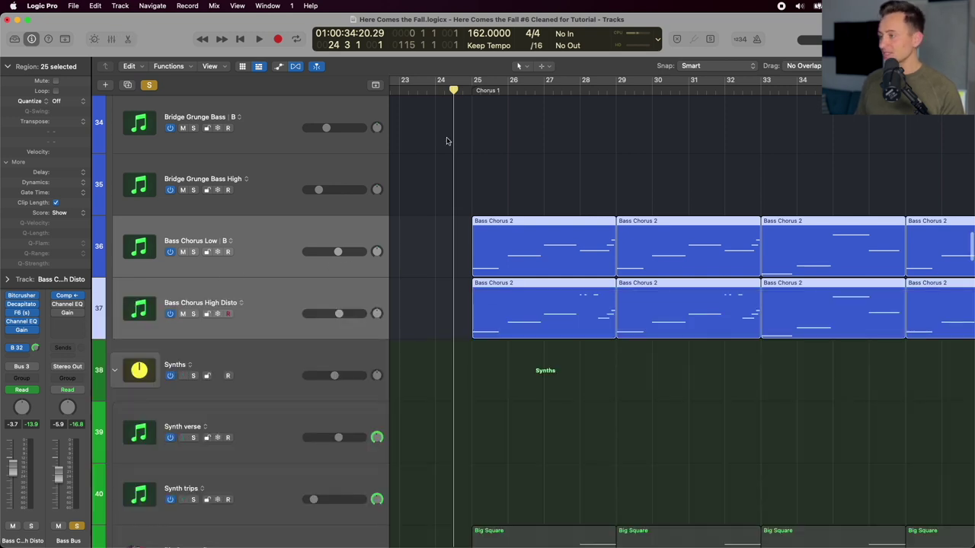
key("e")
key("e")
Collapse the region parameters and inspect the Kontakt instrument on Bass Chorus Low, closing its window when done.
left_click(286, 230)
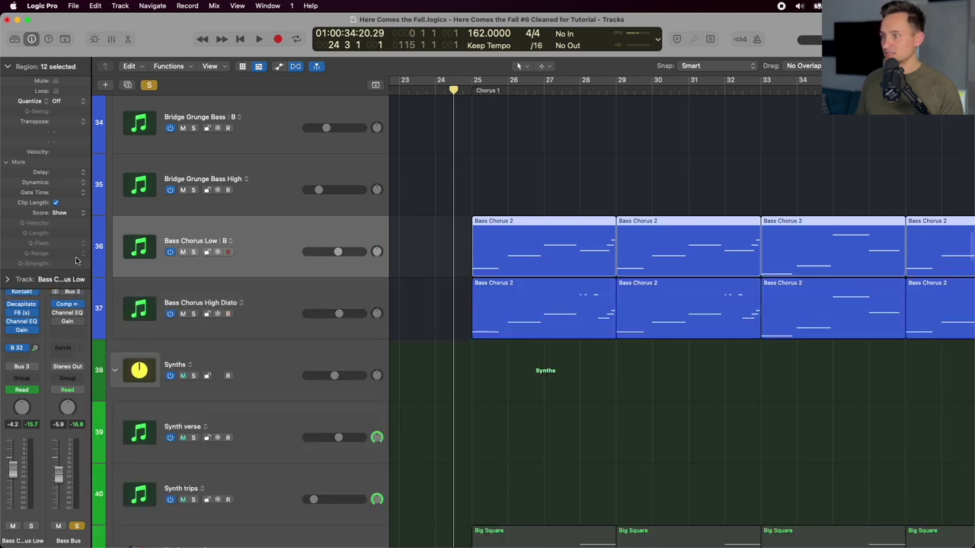
left_click(11, 67)
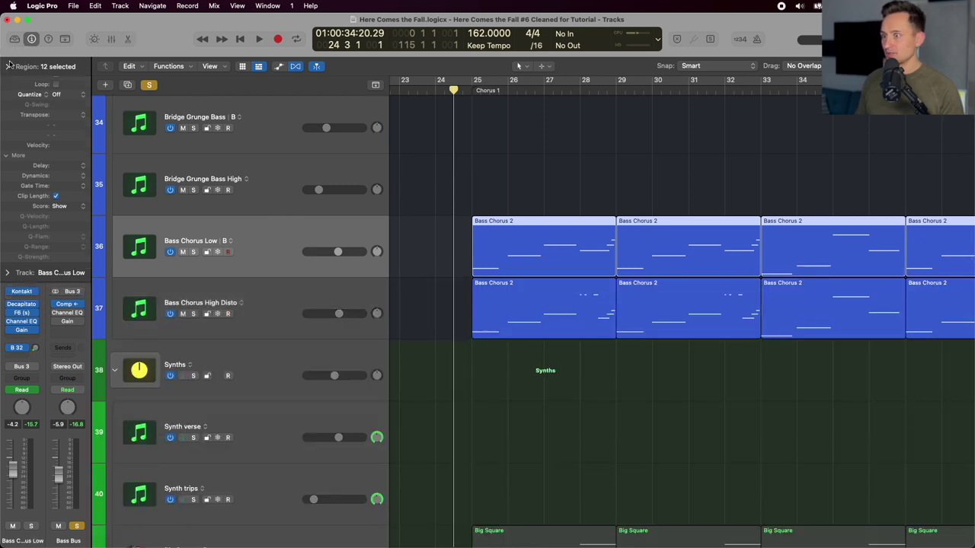
left_click(22, 292)
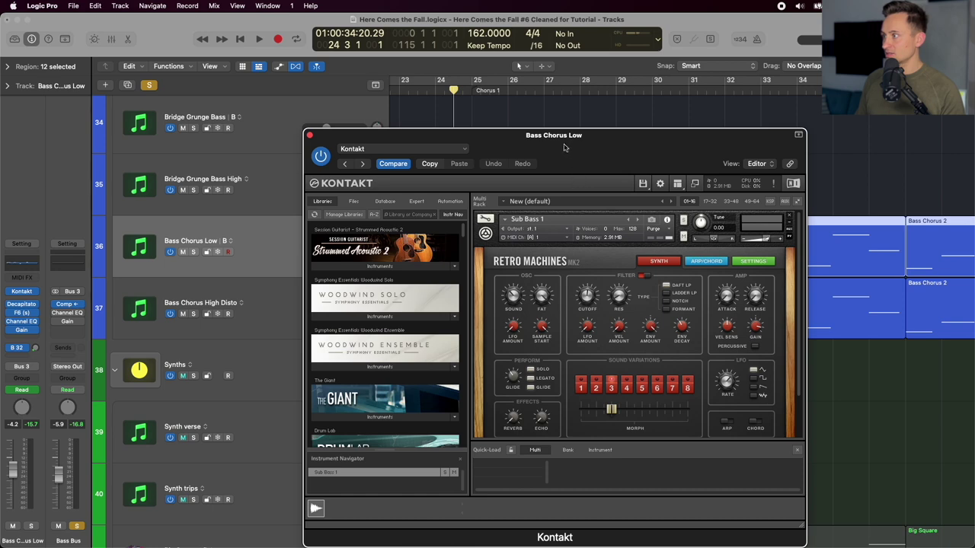
left_click_drag(564, 148, 654, 118)
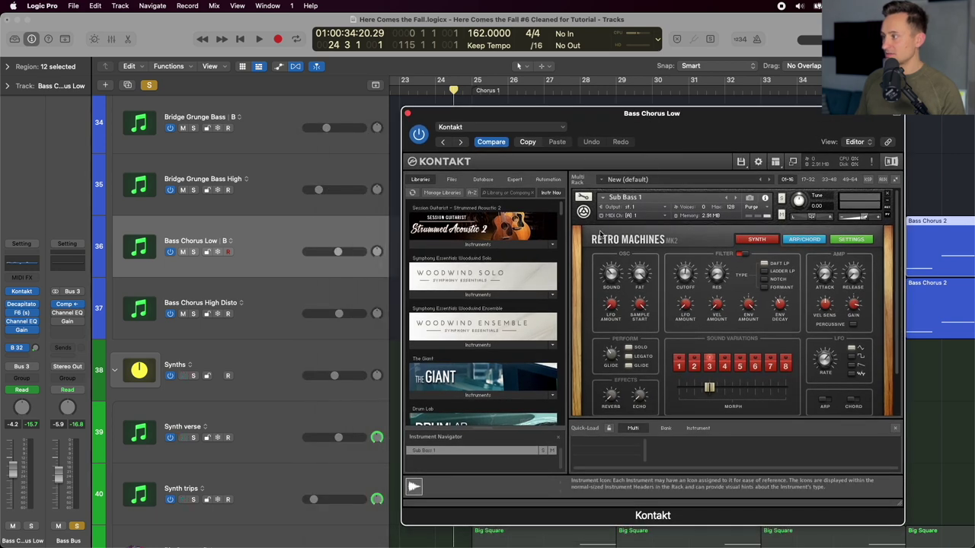
left_click(408, 114)
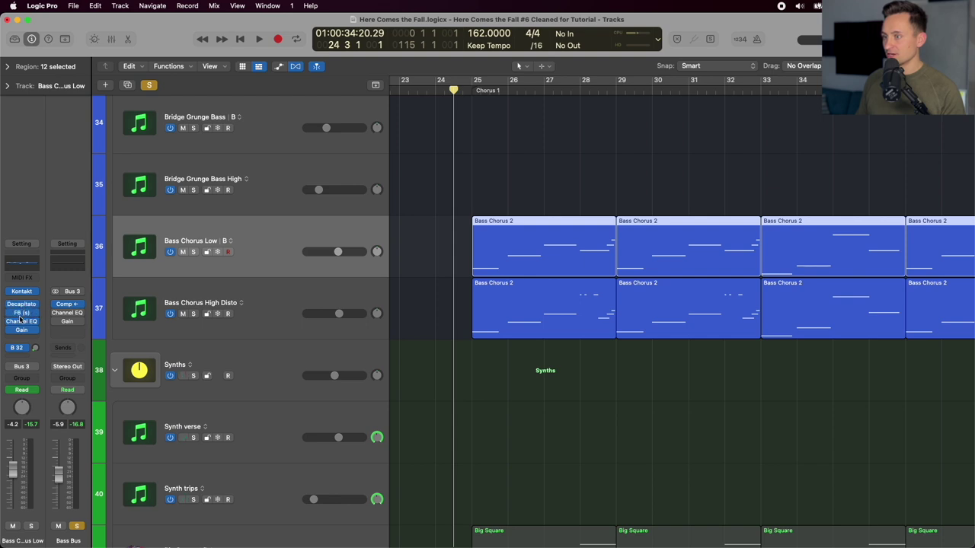
Inspect the Bitcrusher on the Bass Chorus High Disto track and close it.
left_click(251, 303)
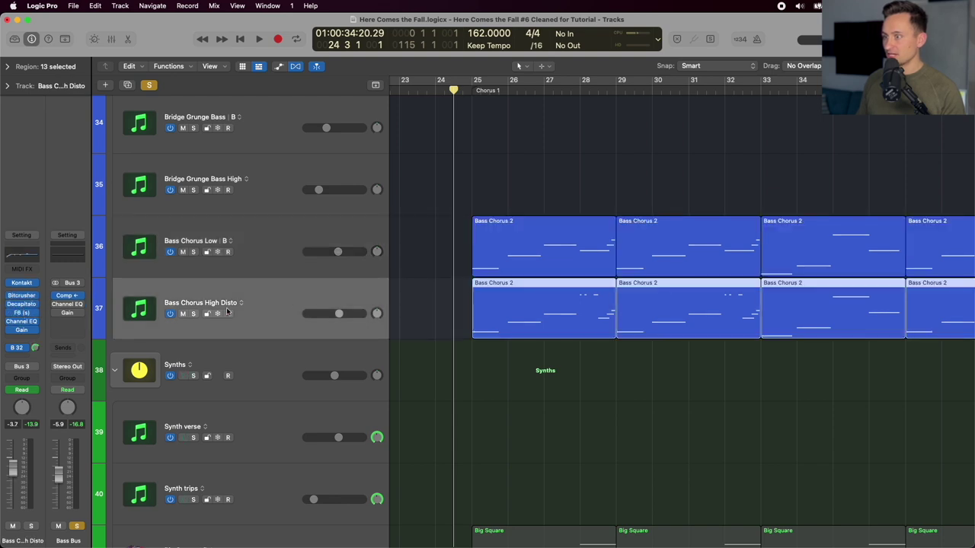
left_click(22, 296)
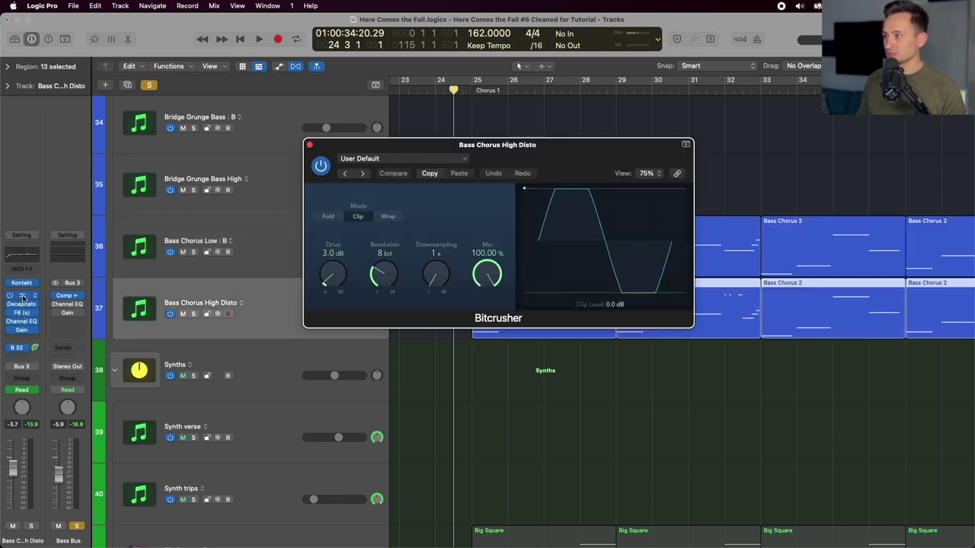
left_click(21, 304)
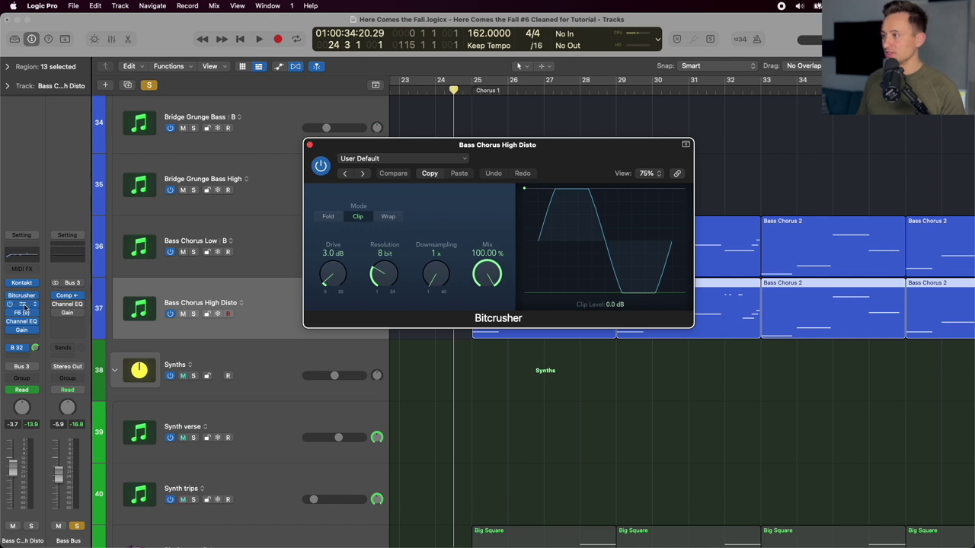
left_click(319, 155)
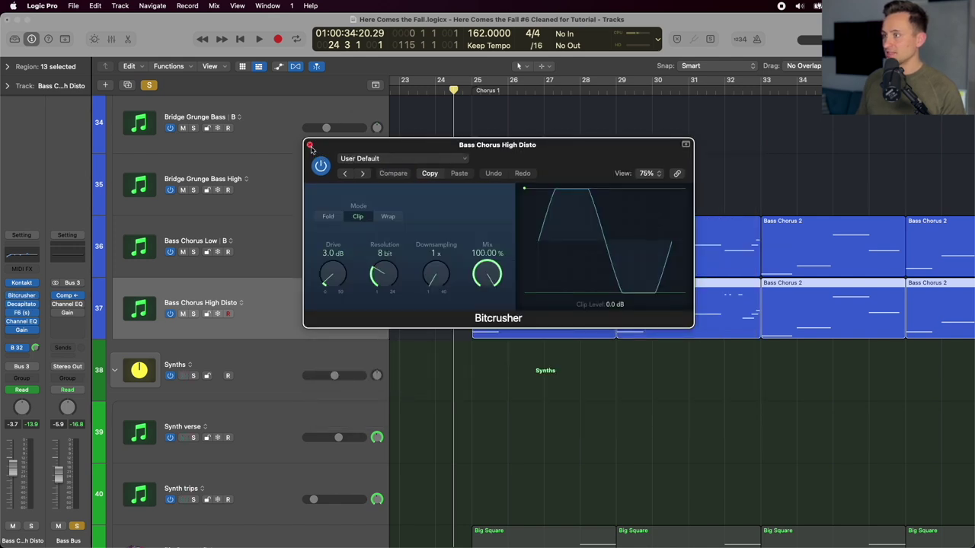
left_click(310, 145)
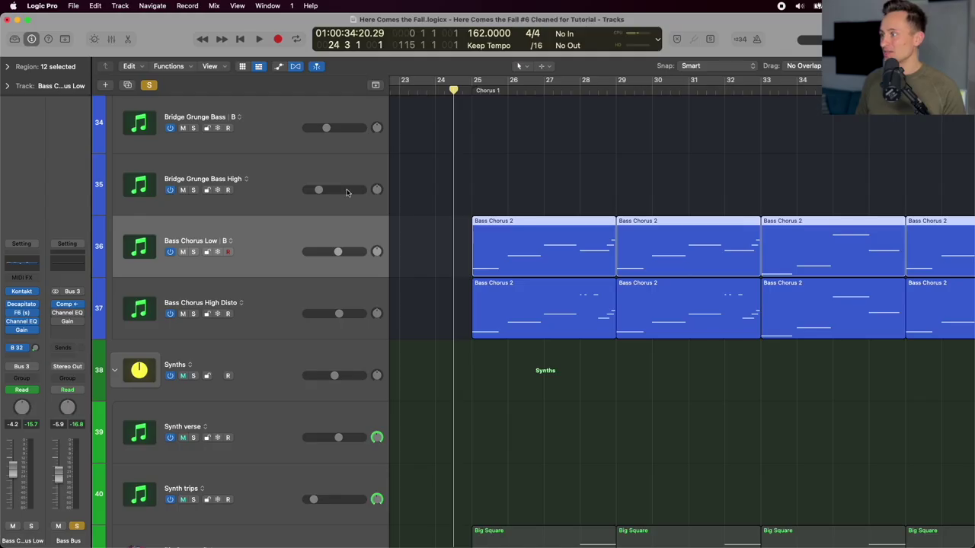
Clear the Bass Bus solo and play only the Bass Chorus Low track from 24 3.
left_click(150, 85)
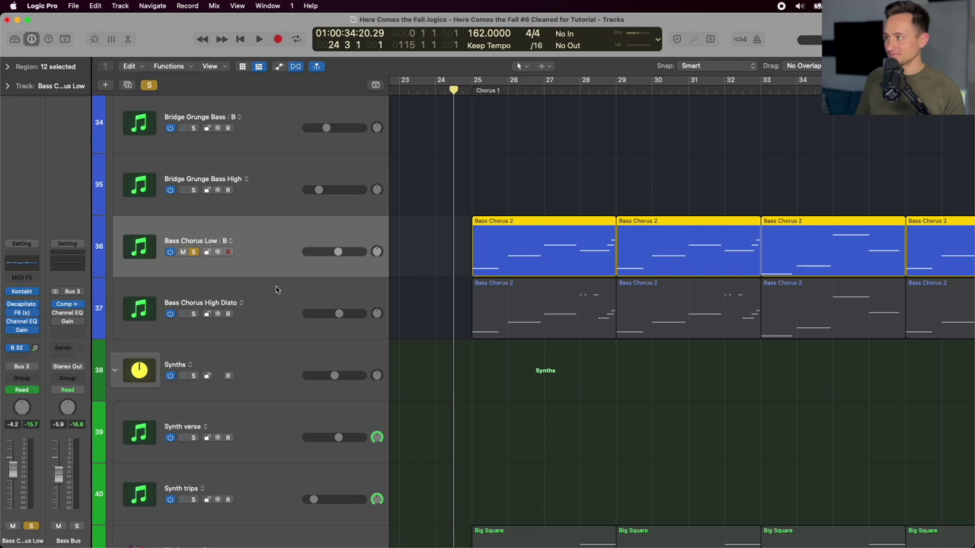
key("space")
left_click(276, 292)
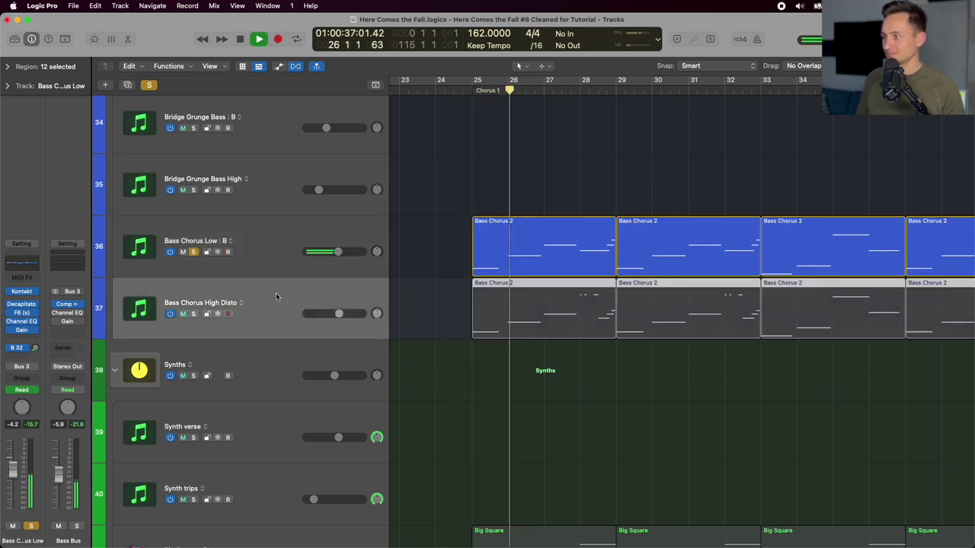
Switch the solo to Bass Chorus High Disto during playback, and solo Bass Chorus Low again to hear both layers together.
left_click(194, 314)
left_click(193, 252)
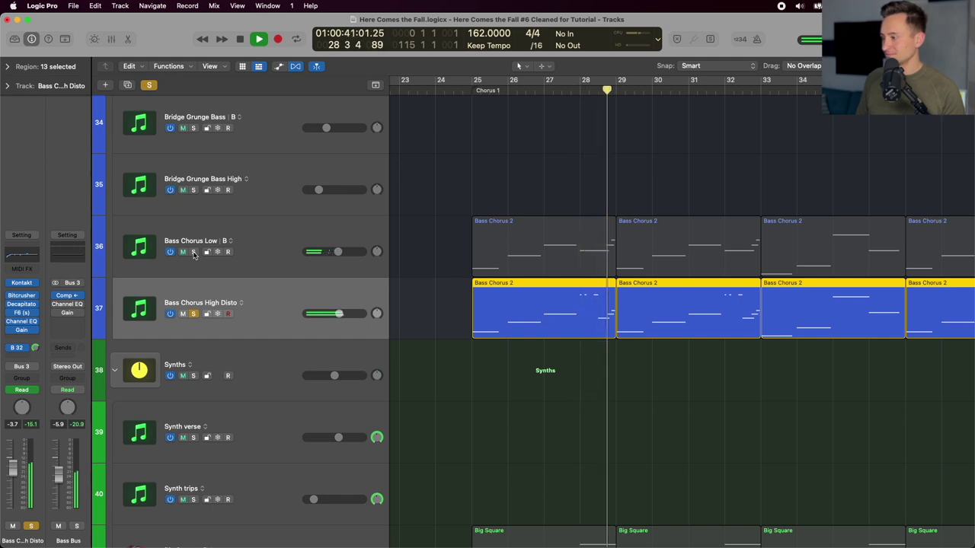
left_click(194, 252)
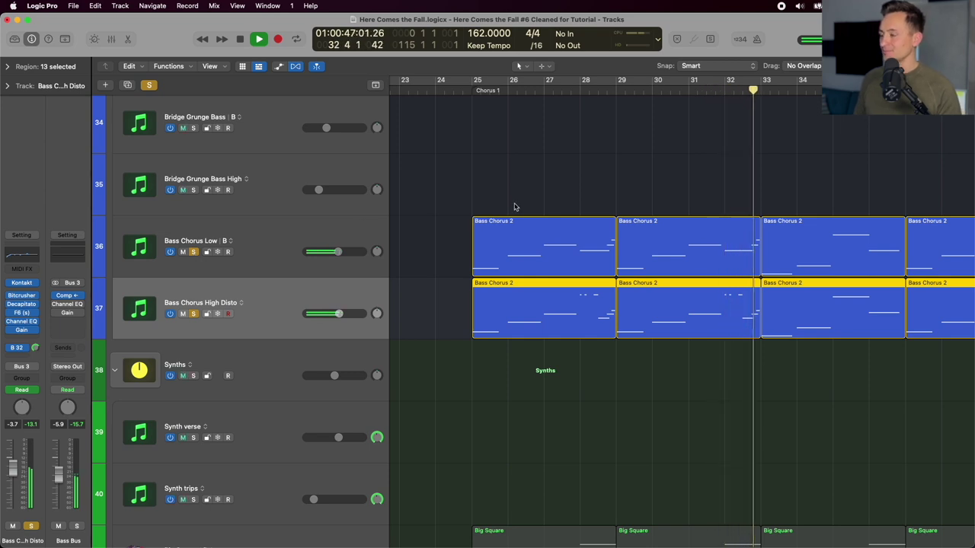
Stop playback, return to the start of Chorus 1, and show the gain automation of both Bass Chorus tracks at a closer zoom.
key("space")
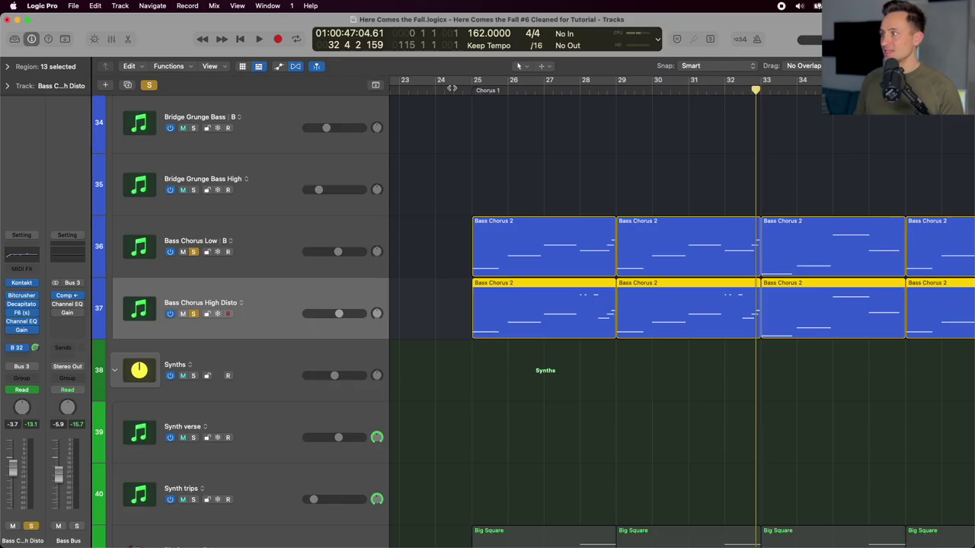
key("space")
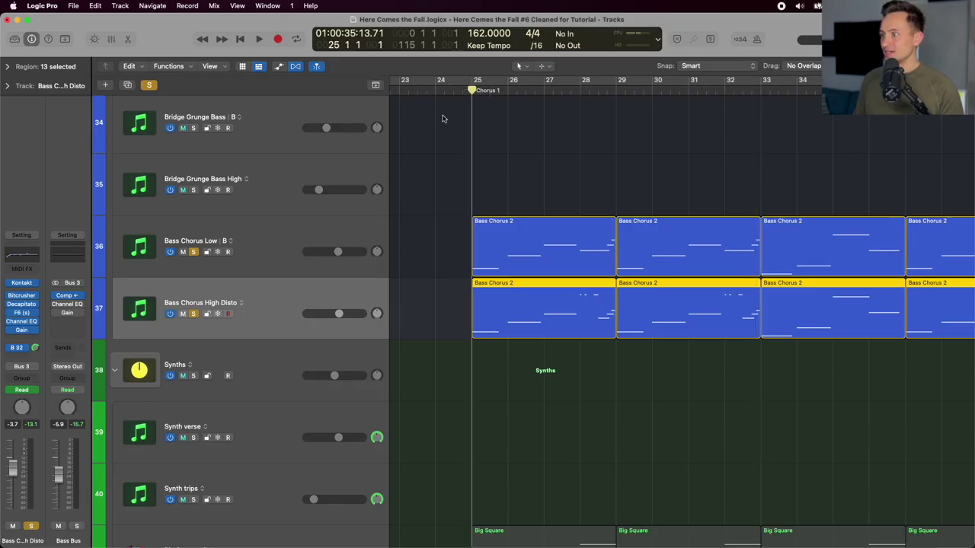
scroll(339, 233, "up", 1)
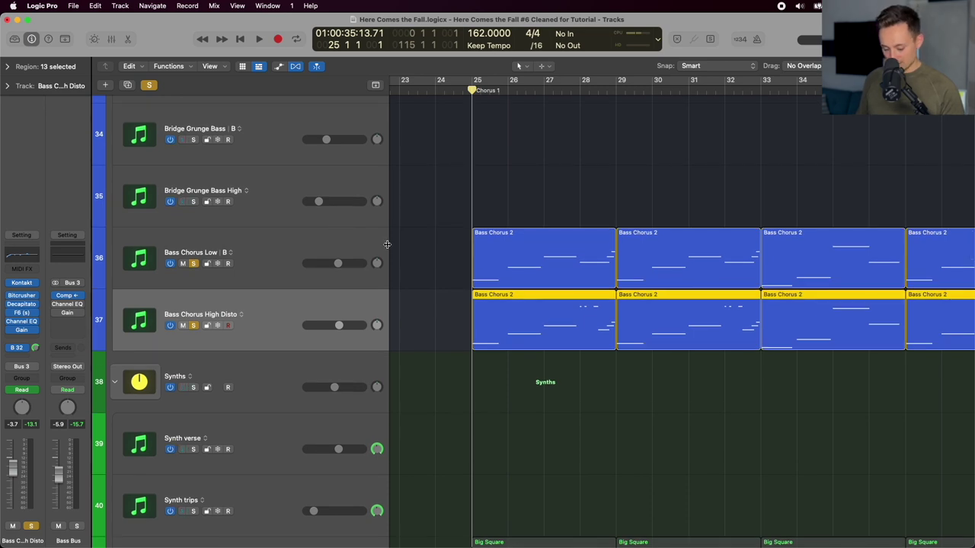
key("a")
key("super+Right")
key("super+Right")
key("super+Right")
key("super+Right")
key("super+Right")
key("super+Right")
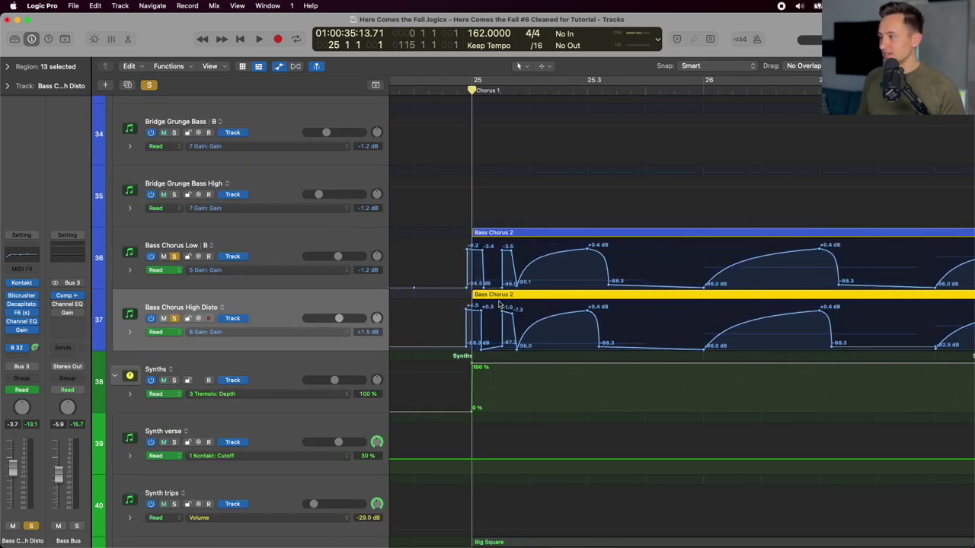
Play both soloed Bass Chorus layers from 24 4 4 to hear their gain automation, stopping shortly after bar 29.
left_click(453, 89)
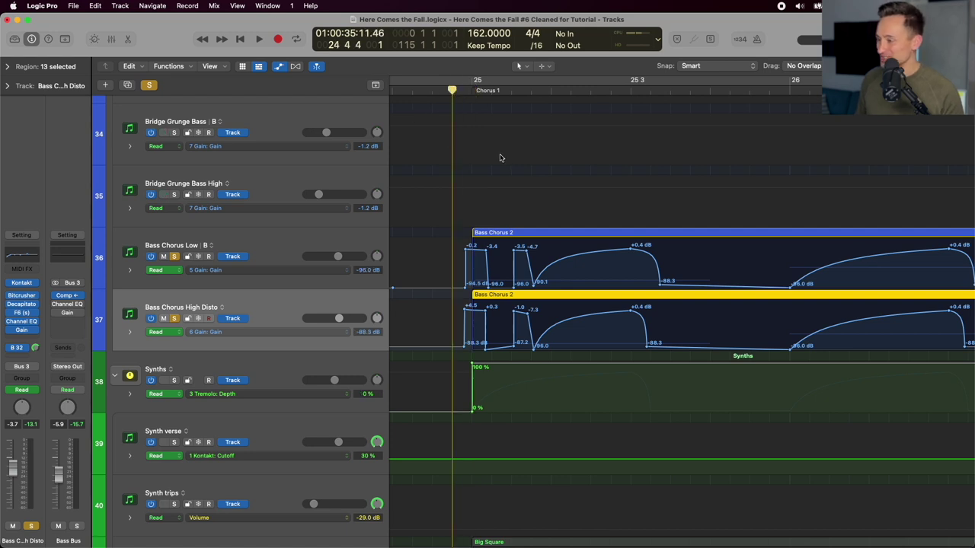
scroll(499, 157, "right", 2)
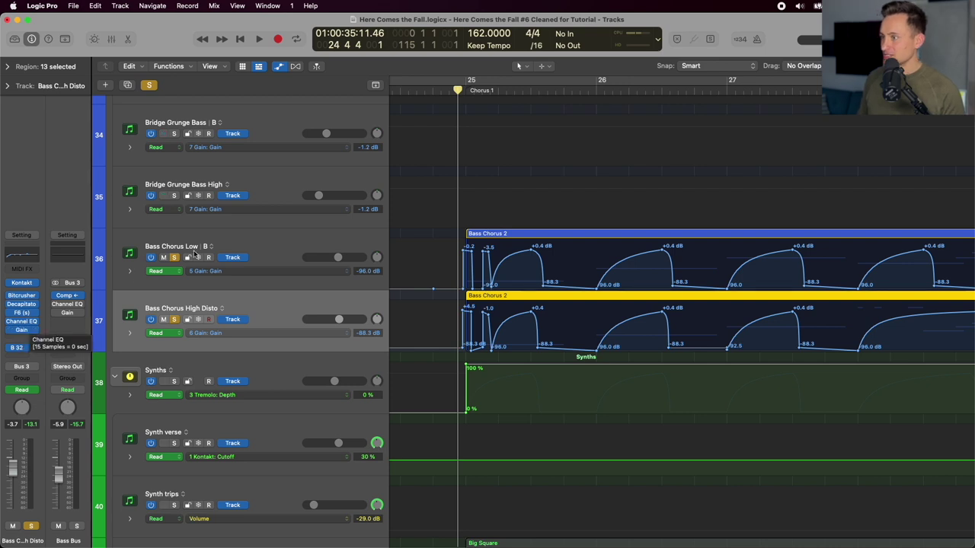
left_click(254, 244)
left_click(282, 311)
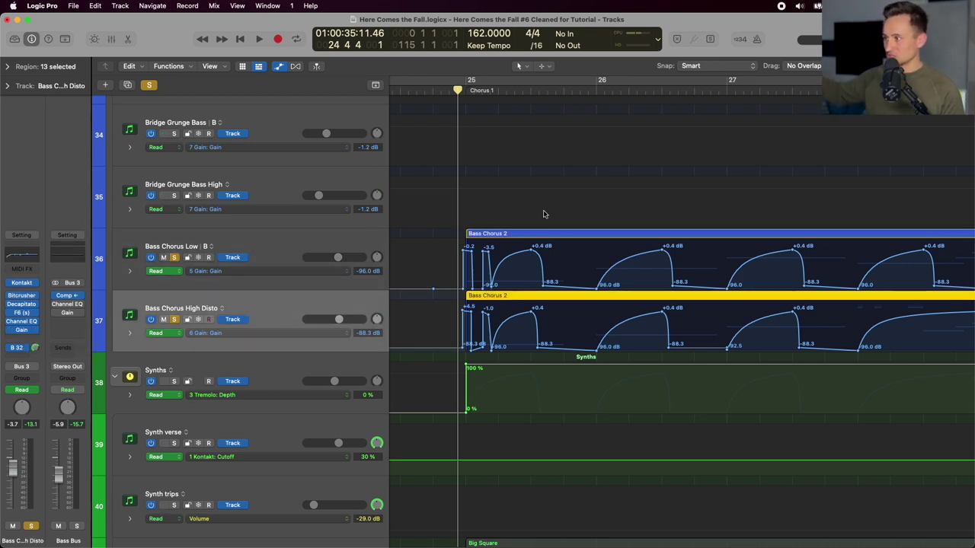
key("space")
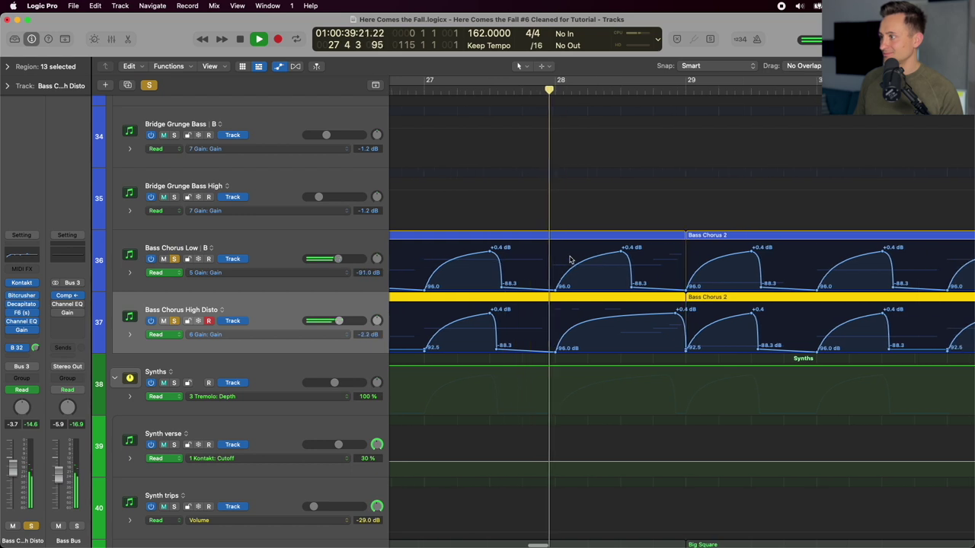
key("space")
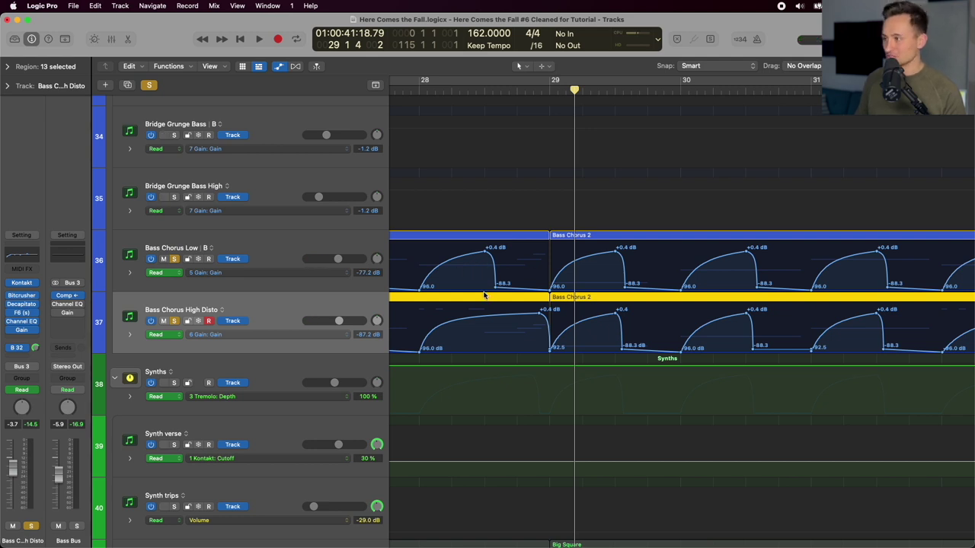
Place the playhead at 24 3, reduce the track heights and clear the bass solos.
scroll(426, 177, "down", 5)
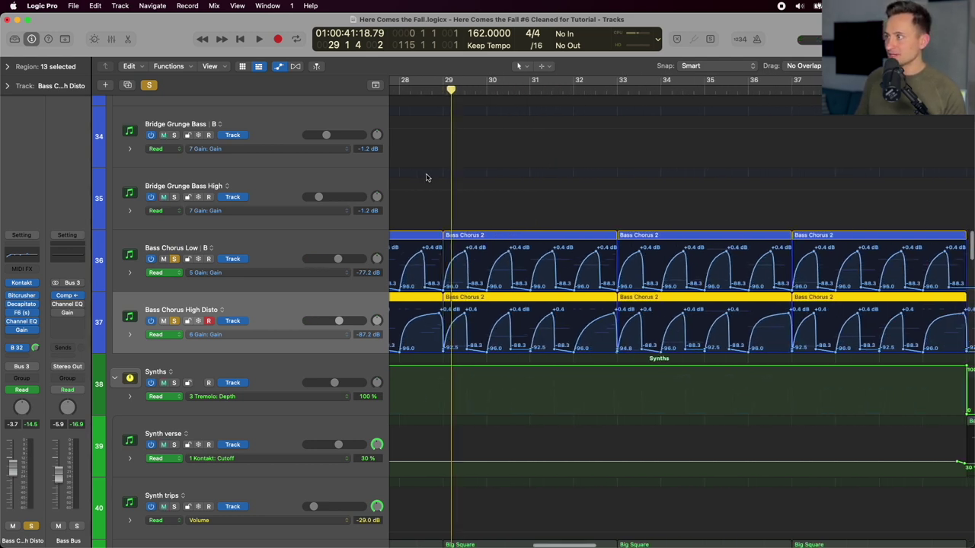
scroll(427, 177, "left", 6)
scroll(426, 177, "right", 3)
left_click(519, 87)
scroll(522, 327, "down", 5)
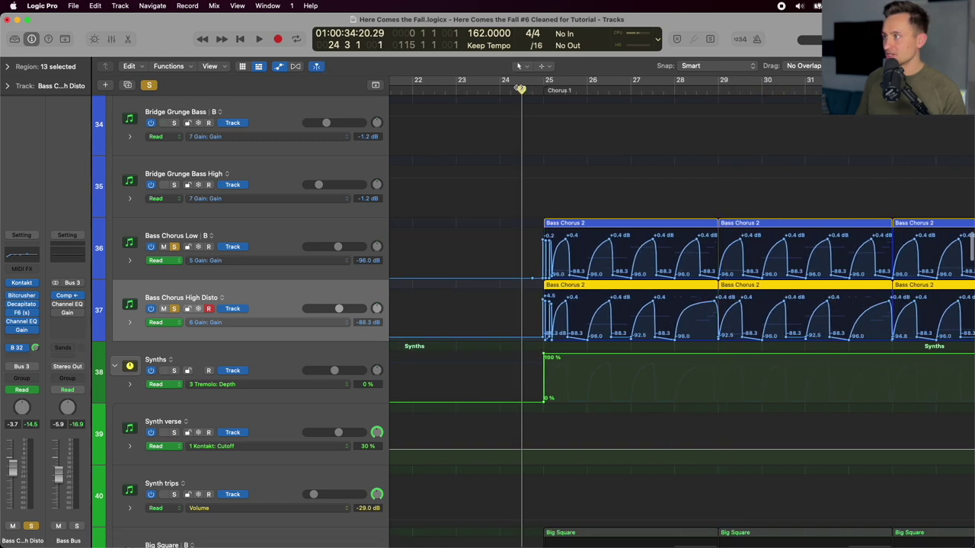
key("super+Up")
key("super+Up")
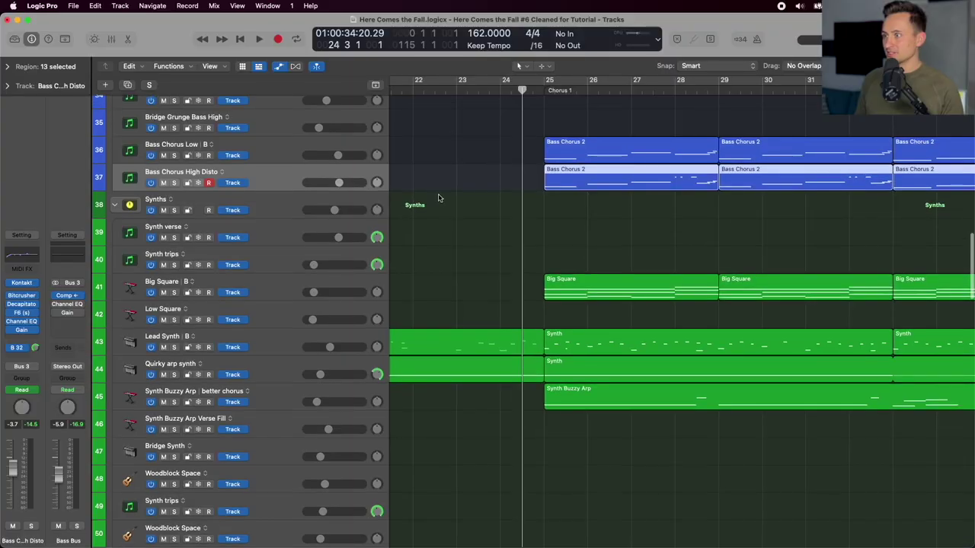
Select the Synths stack and play it soloed through the start of Chorus 1.
left_click(298, 199)
scroll(467, 213, "down", 1)
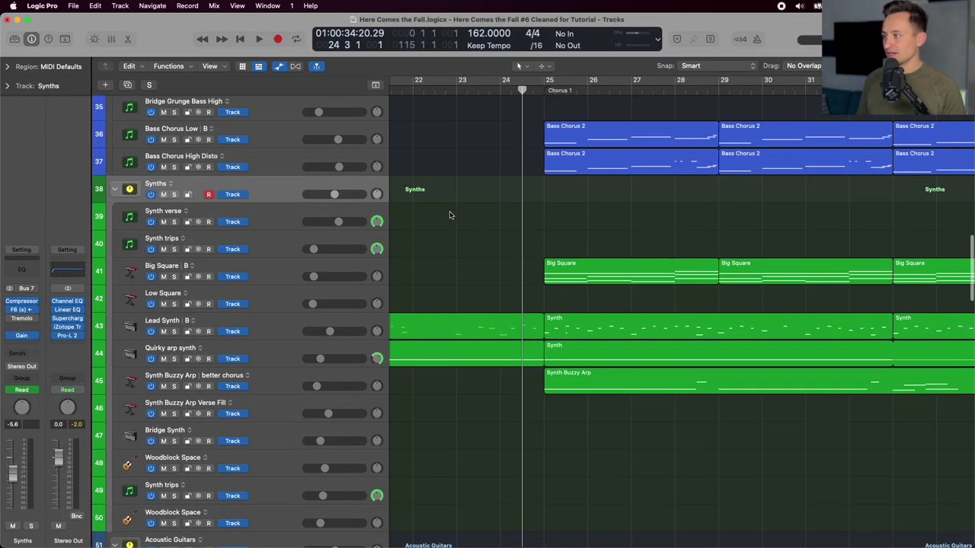
scroll(448, 215, "right", 2)
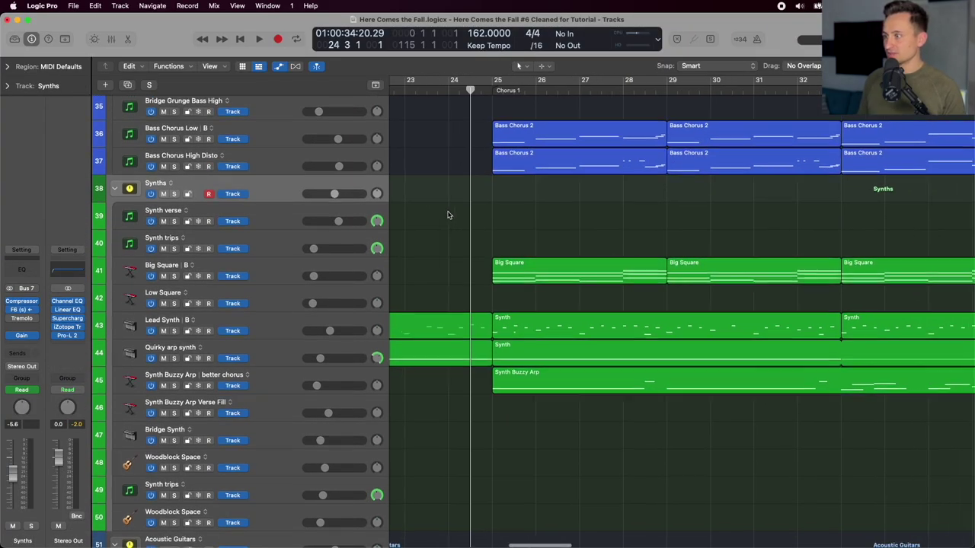
left_click(296, 266)
left_click(292, 188)
scroll(464, 259, "down", 2)
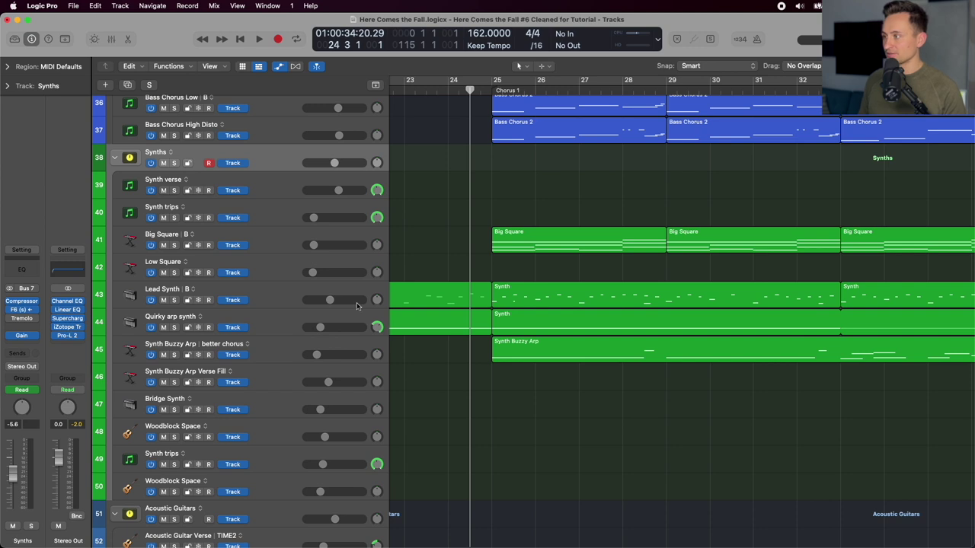
scroll(485, 90, "down", 1)
scroll(485, 90, "right", 1)
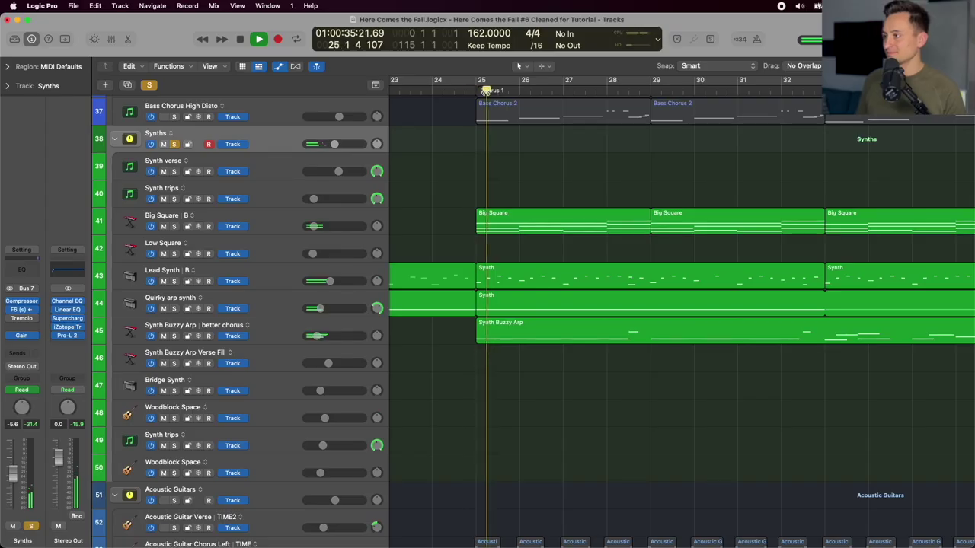
scroll(414, 205, "right", 1)
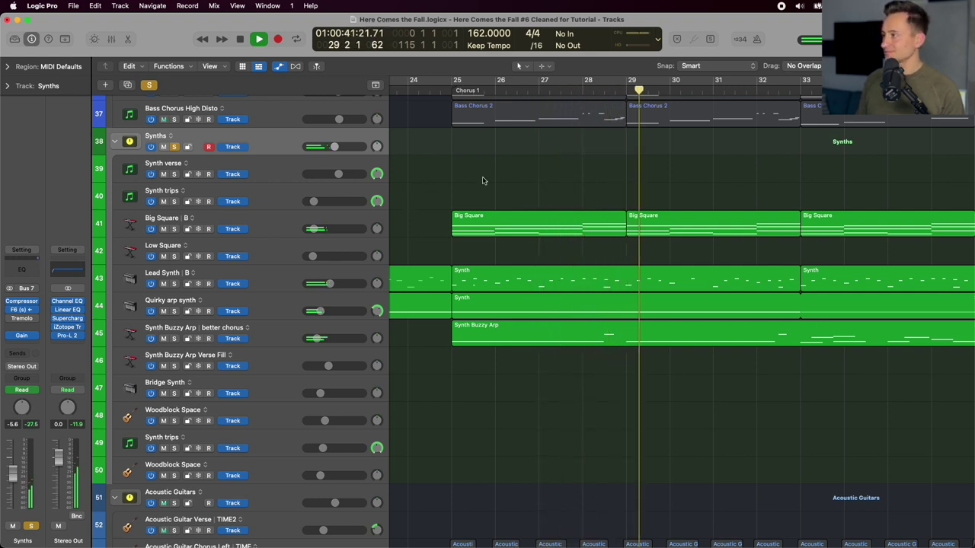
Stop playback, hide the automation and move the solo from the Synths stack to the Big Square track.
left_click(284, 219)
key("space")
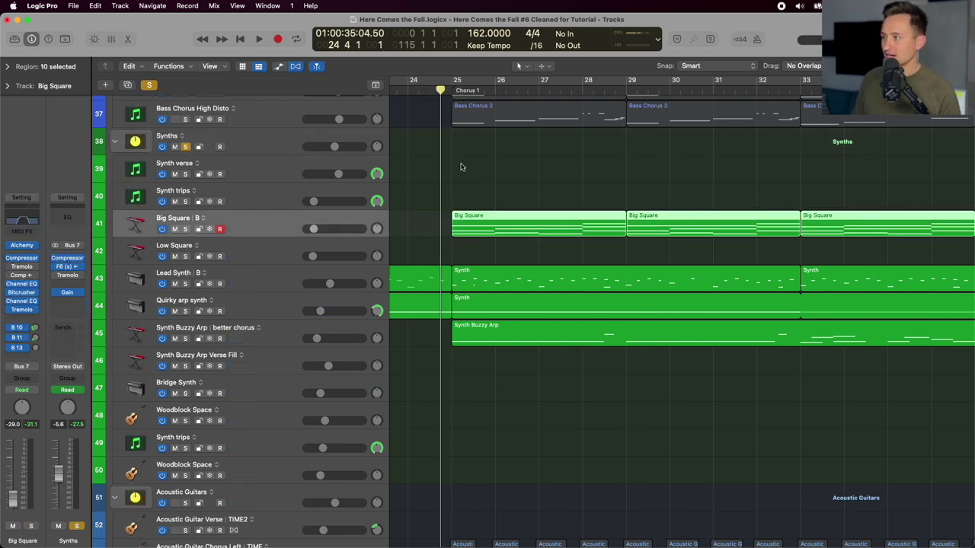
scroll(460, 167, "down", 1)
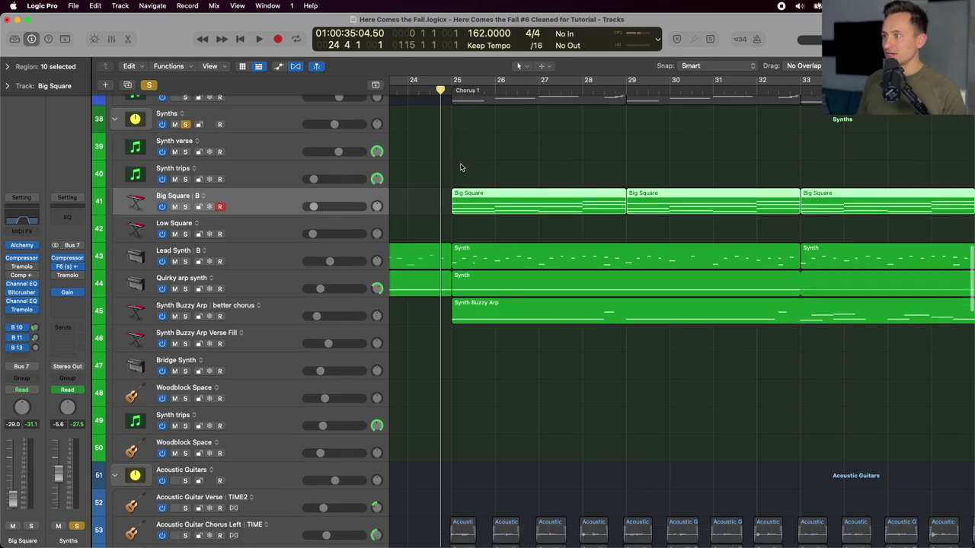
scroll(428, 175, "up", 2)
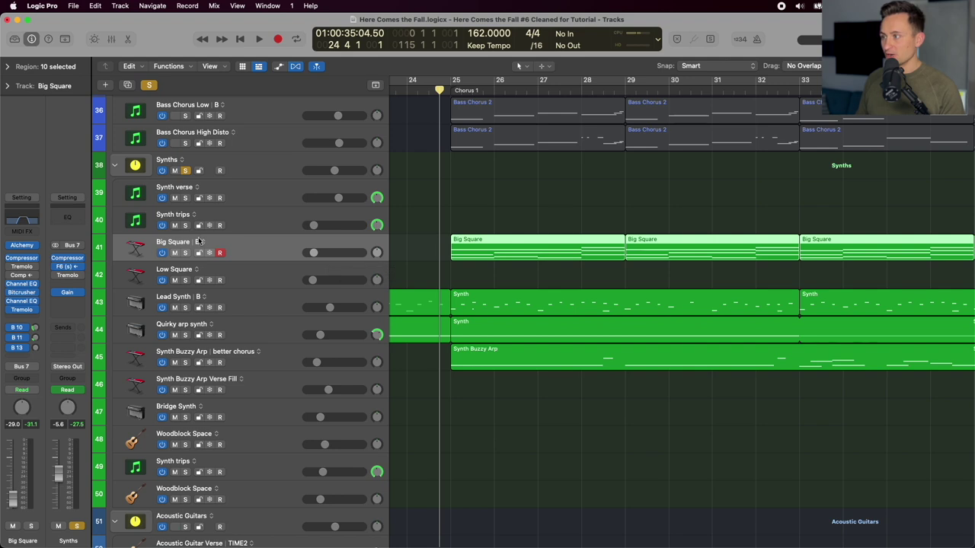
left_click(149, 86)
key("s")
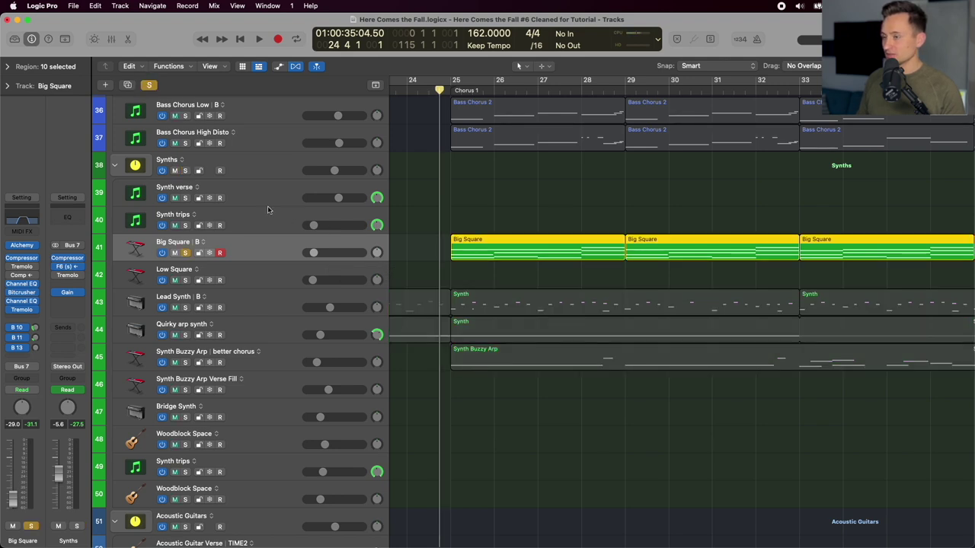
Play the soloed Big Square track and inspect the last Tremolo in its chain, closing the plugin and stopping when done.
key("space")
left_click(22, 309)
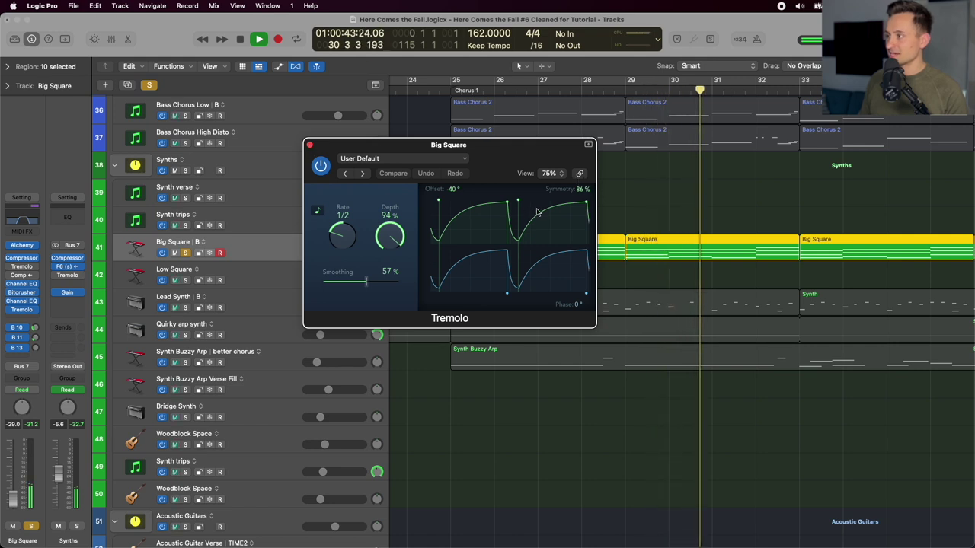
left_click(309, 144)
key("space")
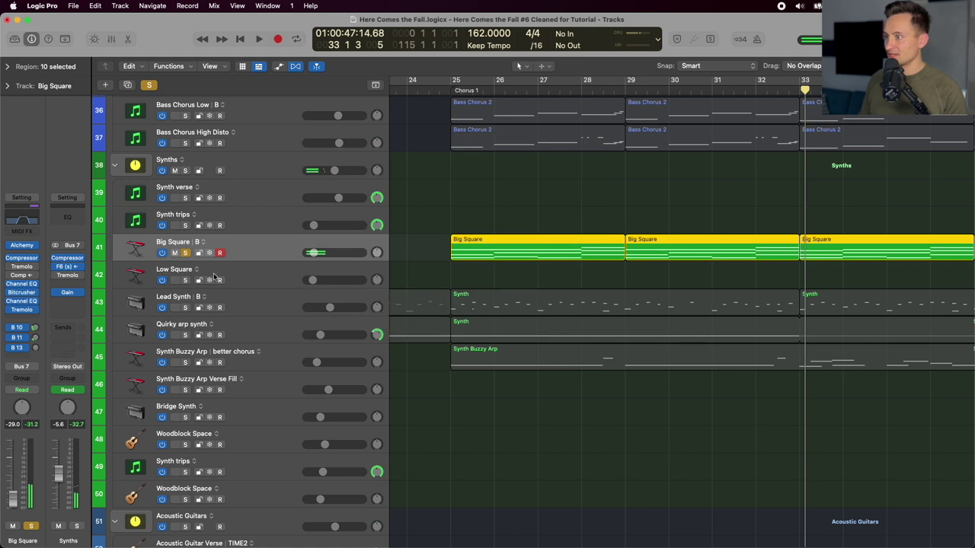
Replace the Big Square solo with Lead Synth and Quirky arp synth, and check where their regions run before and through Chorus 1.
left_click(261, 297)
left_click(185, 253)
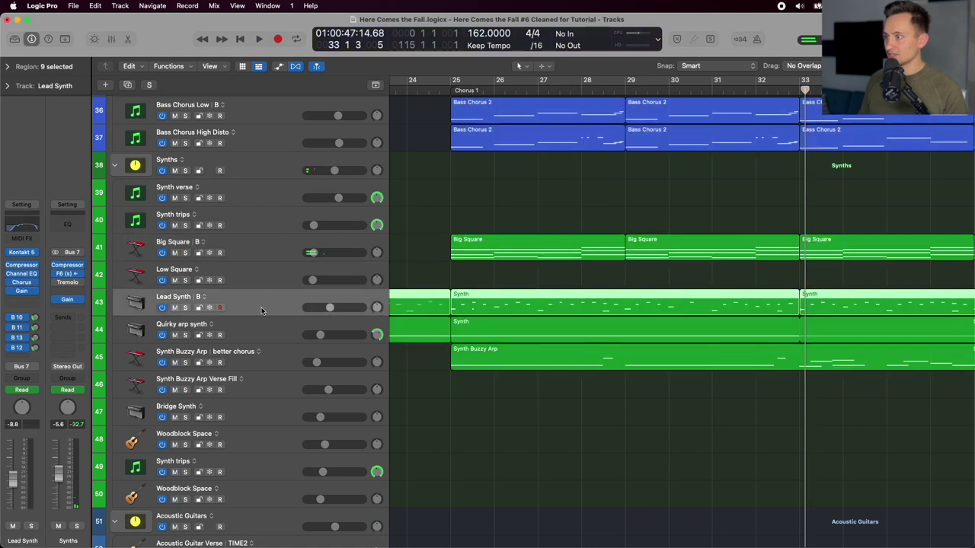
key("ctrl+s")
left_click(270, 332)
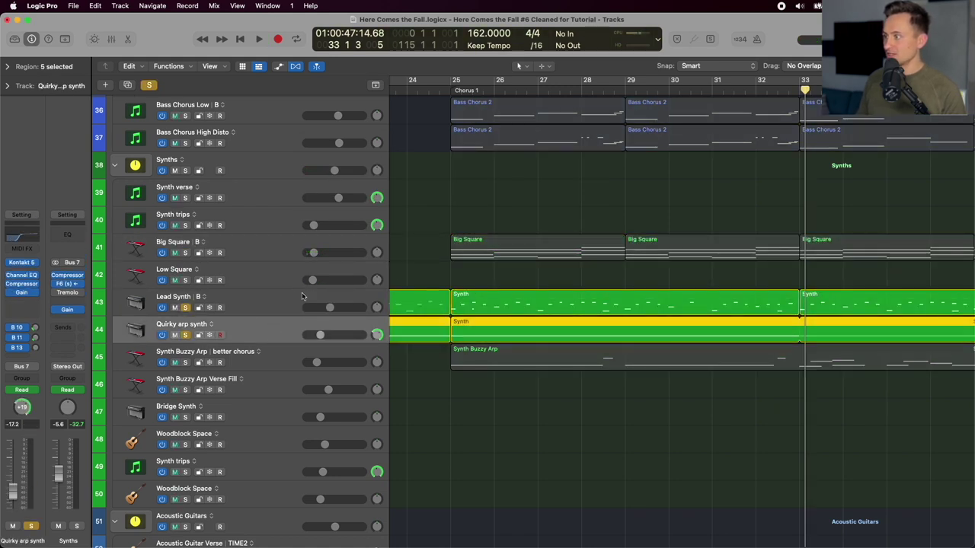
scroll(480, 295, "down", 6)
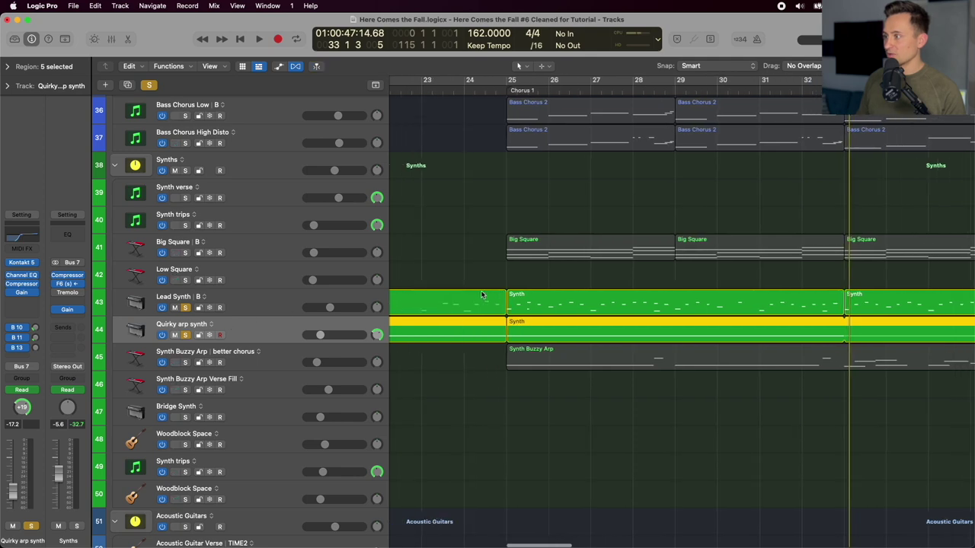
scroll(480, 334, "left", 10)
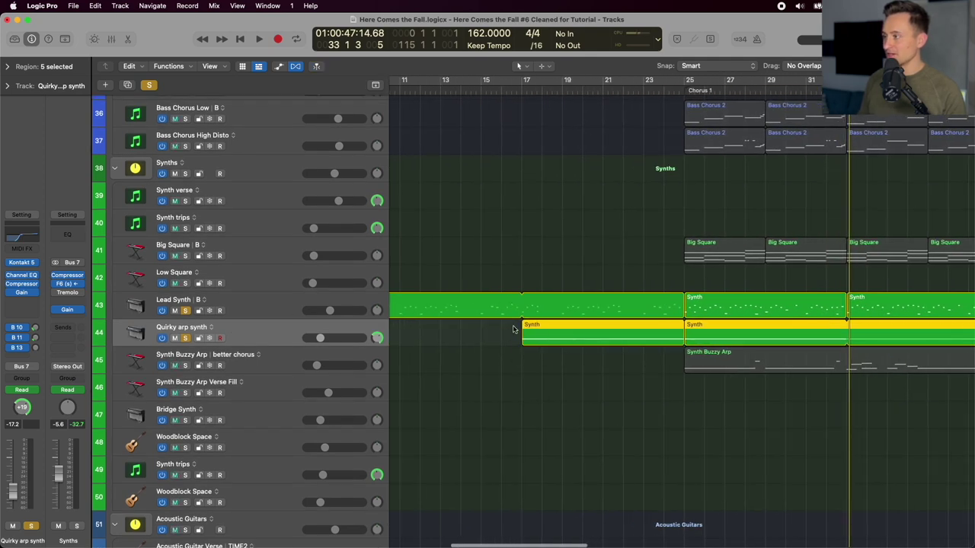
scroll(570, 343, "right", 3)
scroll(513, 346, "right", 6)
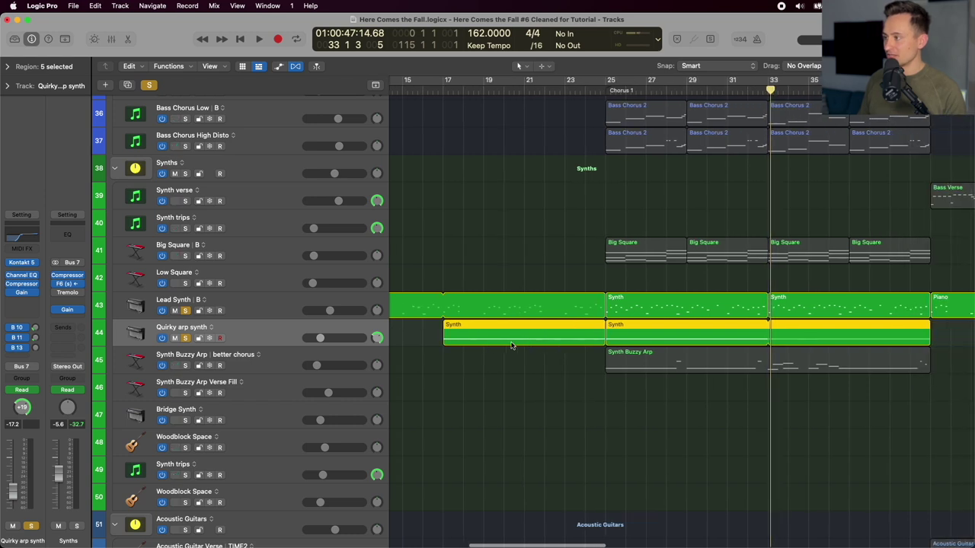
Add Synth Buzzy Arp to the solo and play the three synths from just before Chorus 1.
left_click(264, 368)
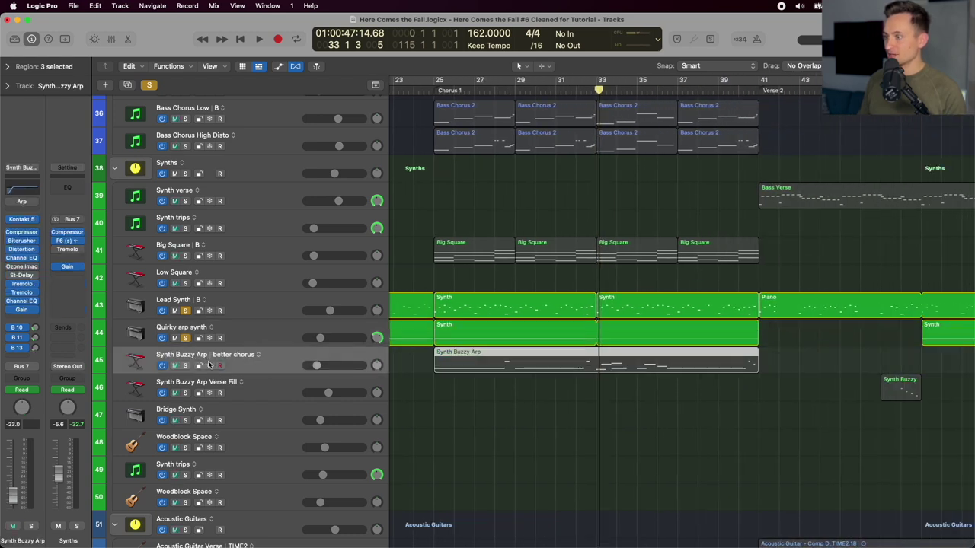
left_click(428, 87)
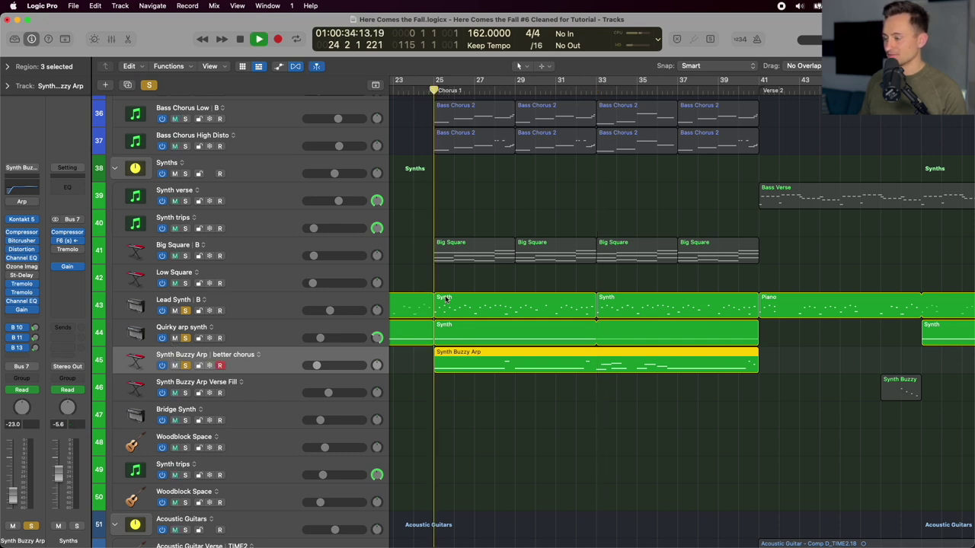
key("space")
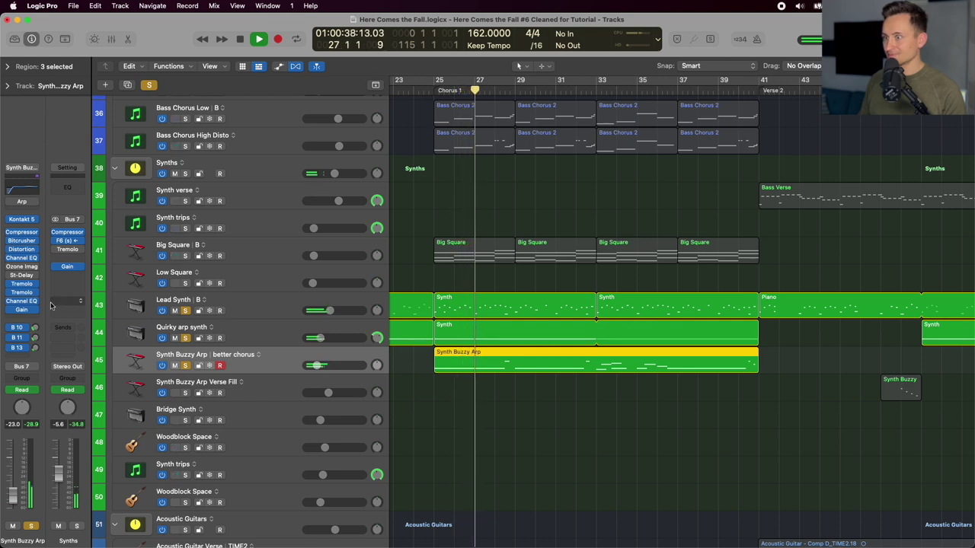
Open both Tremolo plugins on Synth Buzzy Arp and arrange their windows one below the other to compare the settings.
left_click(23, 284)
left_click(22, 293)
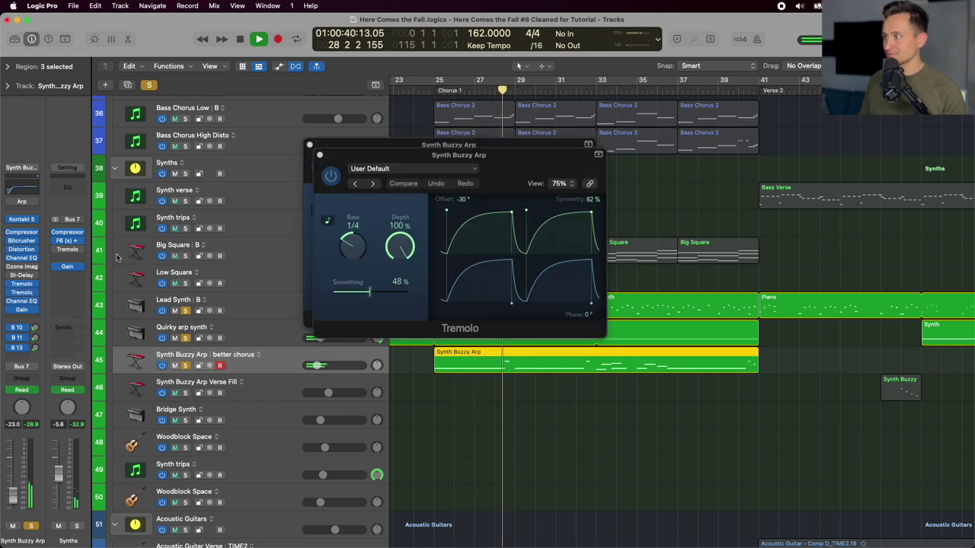
left_click_drag(474, 156, 463, 334)
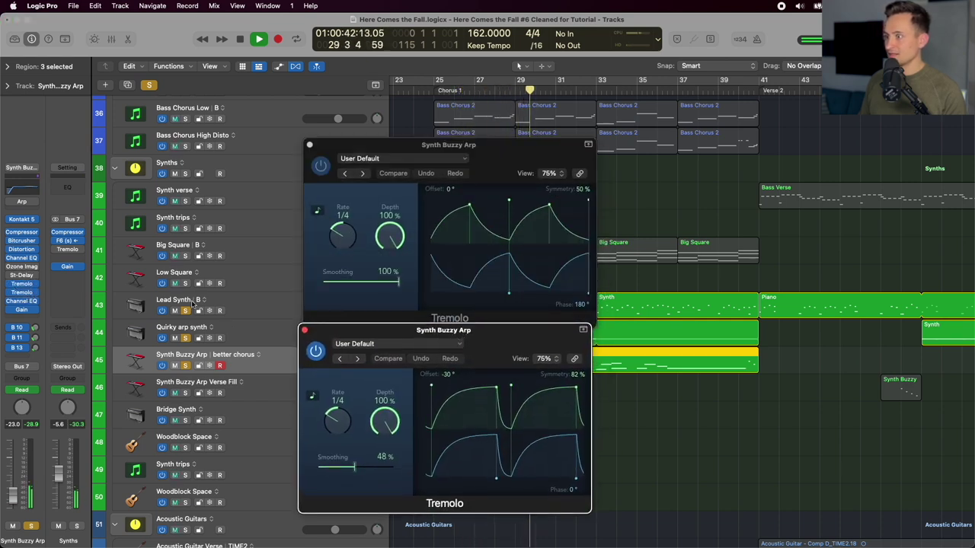
Leave only the Lead Synth track soloed, with playback stopped and the playhead at 24 3.
left_click(175, 338)
left_click(175, 311)
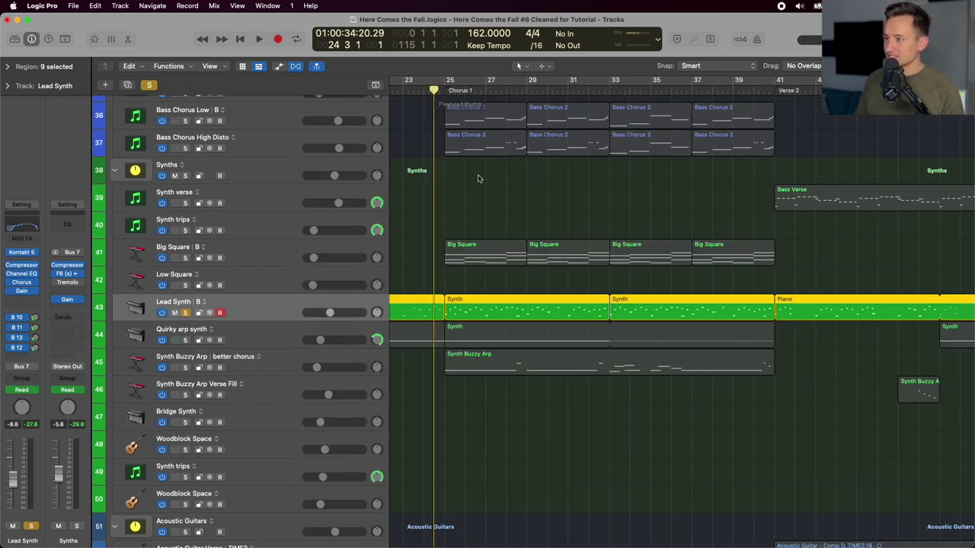
scroll(457, 229, "left", 3)
scroll(457, 229, "up", 1)
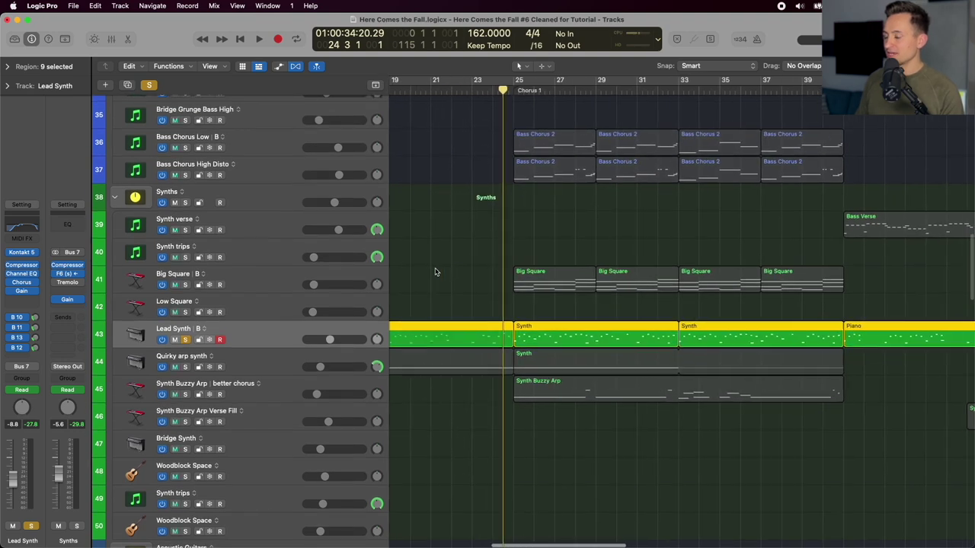
Play the soloed Lead Synth from 24 4 into the first bars of Chorus 1.
scroll(435, 272, "left", 5)
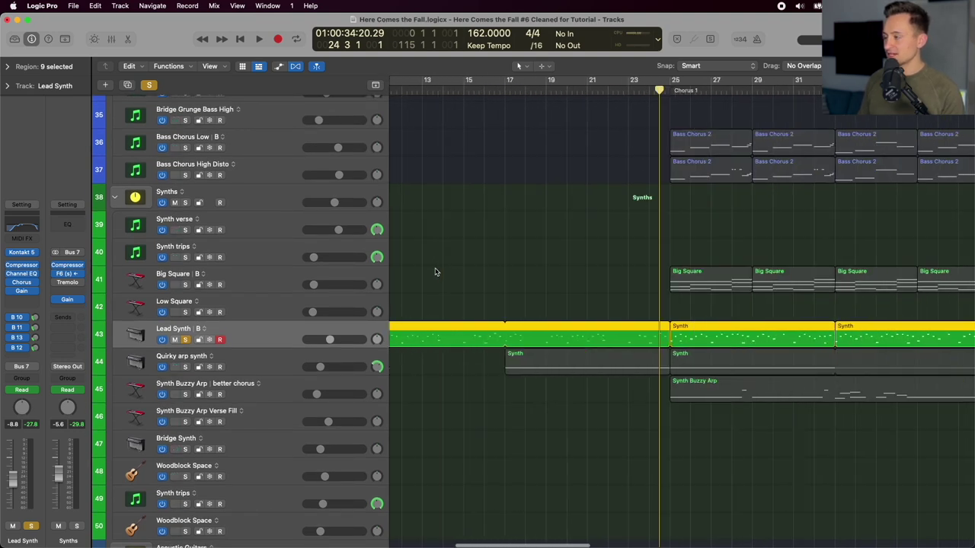
scroll(436, 272, "right", 5)
left_click(482, 87)
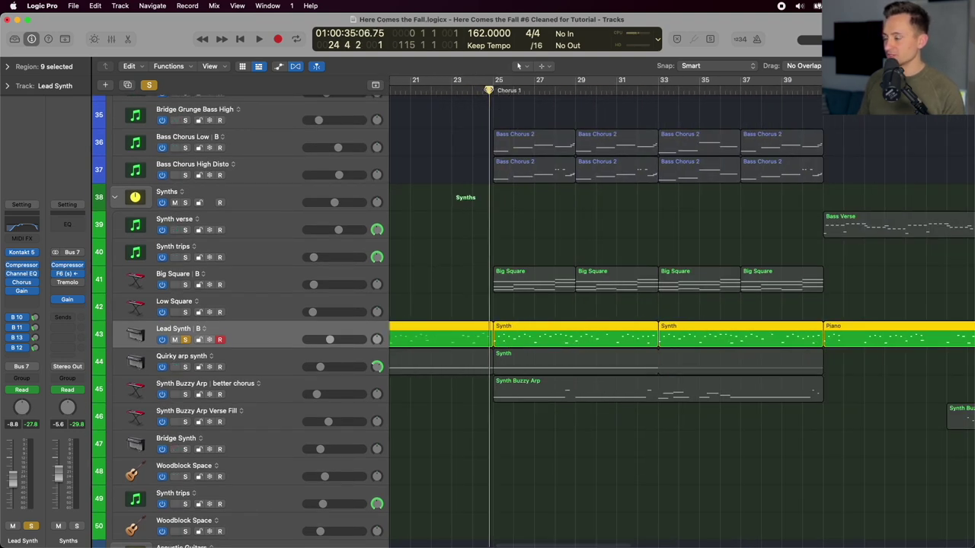
key("space")
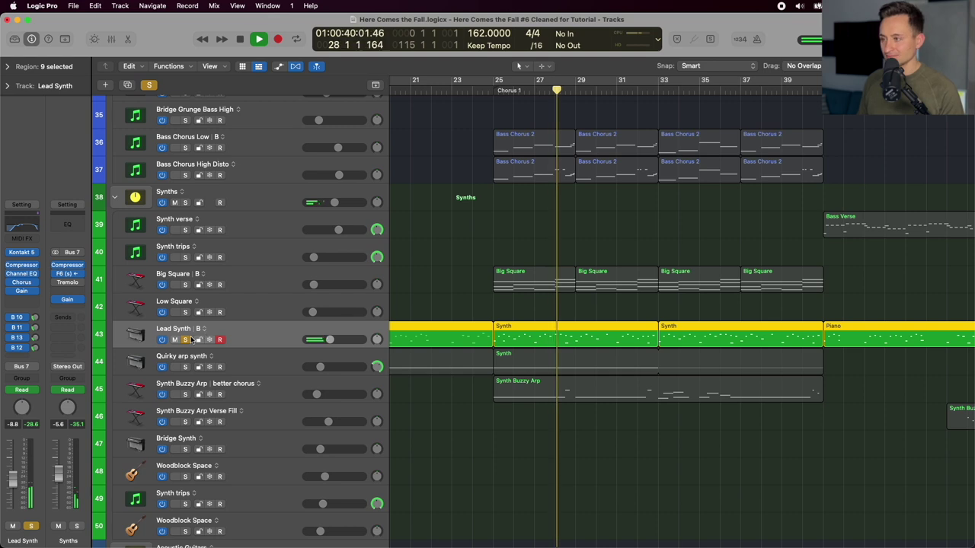
key("space")
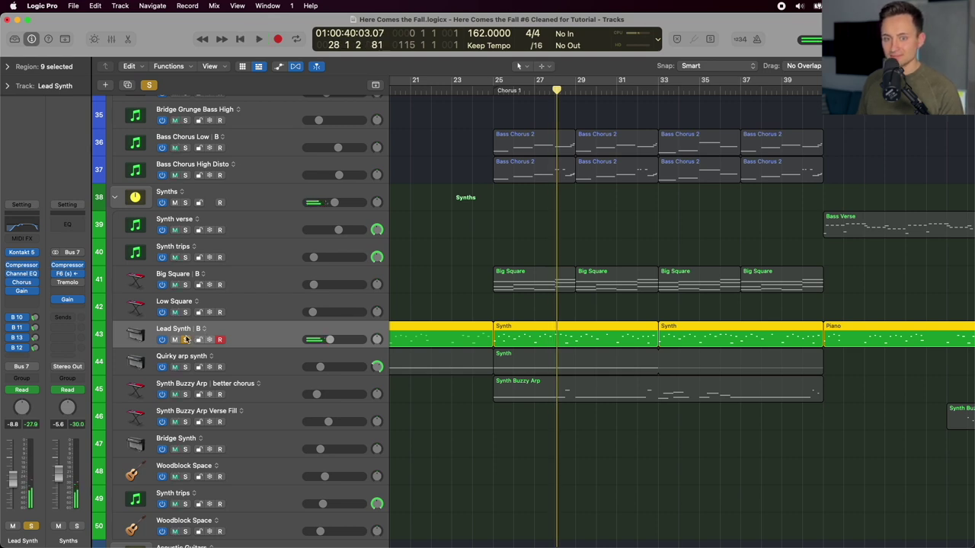
Switch the solo to the Acoustic Guitars stack, play it from just before Chorus 1 and view its chopped left and right regions up close.
scroll(186, 340, "down", 8)
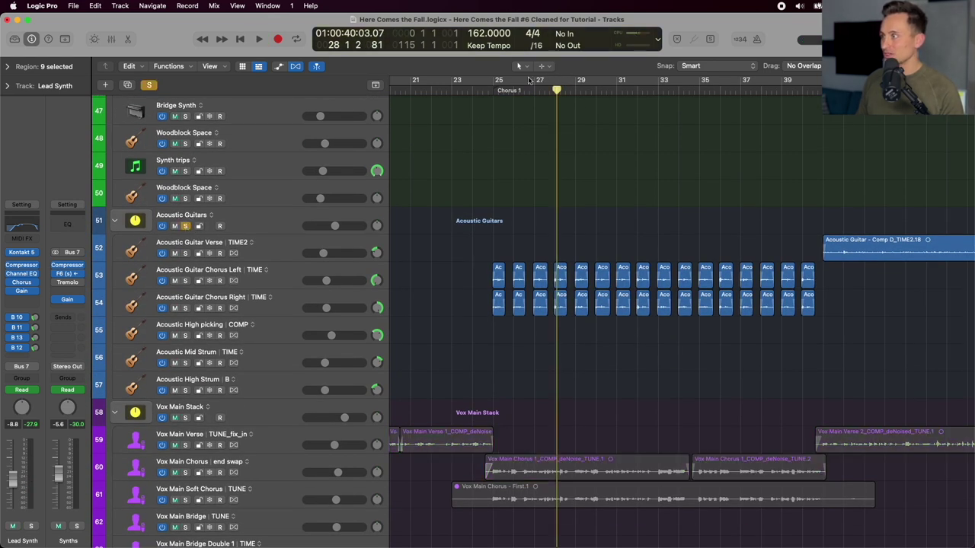
left_click(488, 90)
key("space")
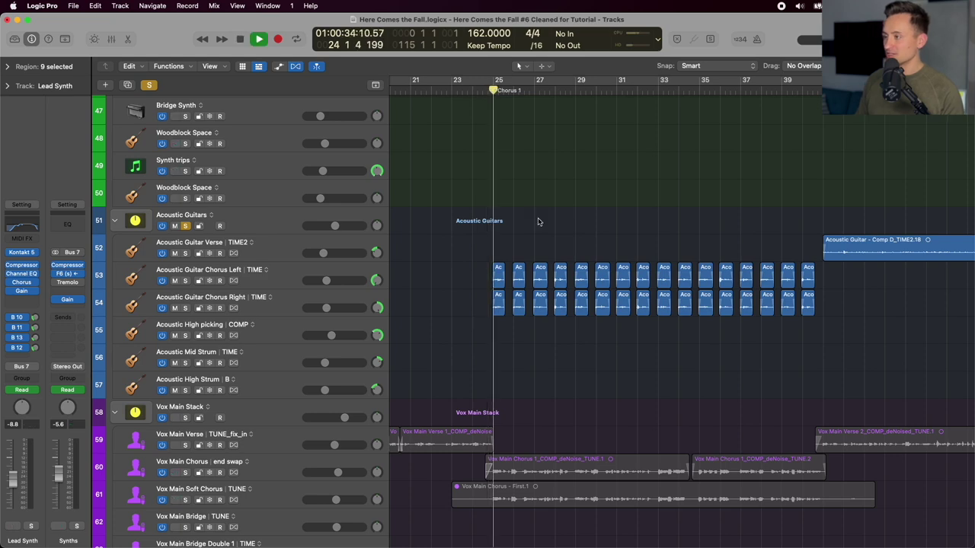
key("super+Right")
key("super+Right")
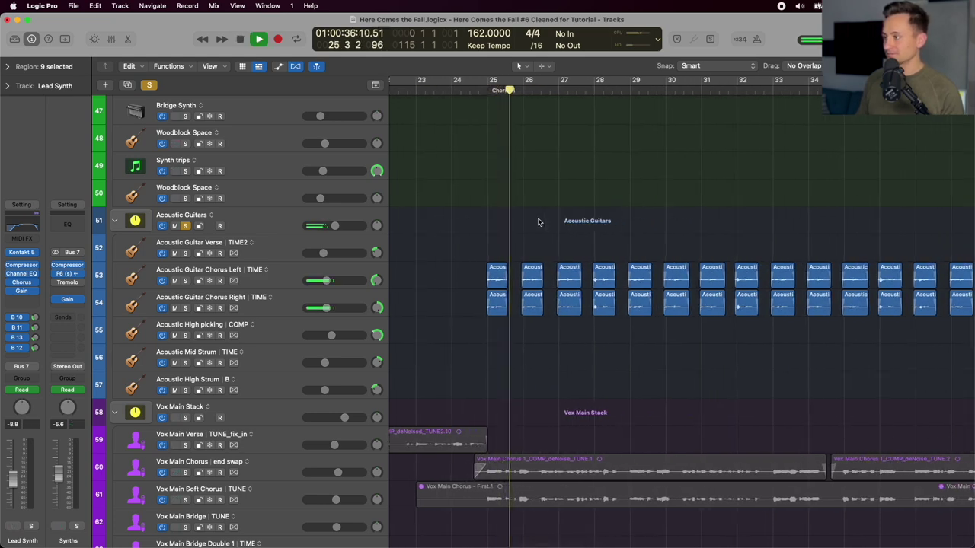
key("super+Right")
key("super+Right")
key("super+Right")
key("super+Left")
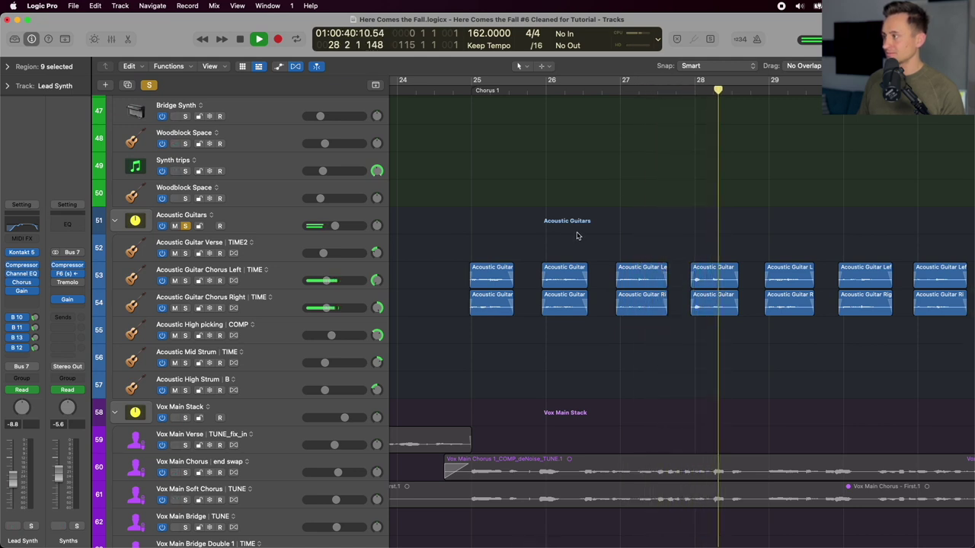
key("space")
left_click(470, 89)
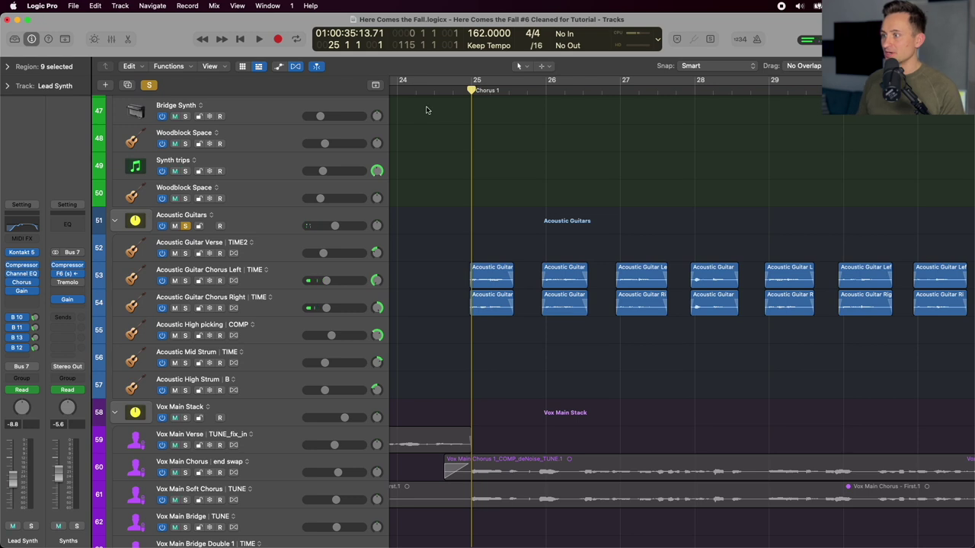
Open the Tremolo on the Acoustic Guitars stack to examine its settings, and leave the plugin bypassed with its window closed.
left_click(294, 275)
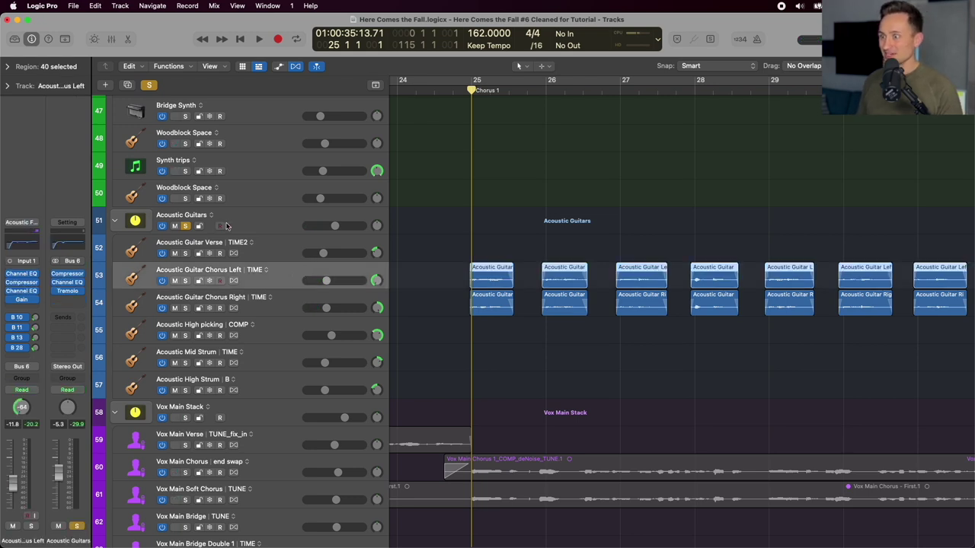
left_click(263, 222)
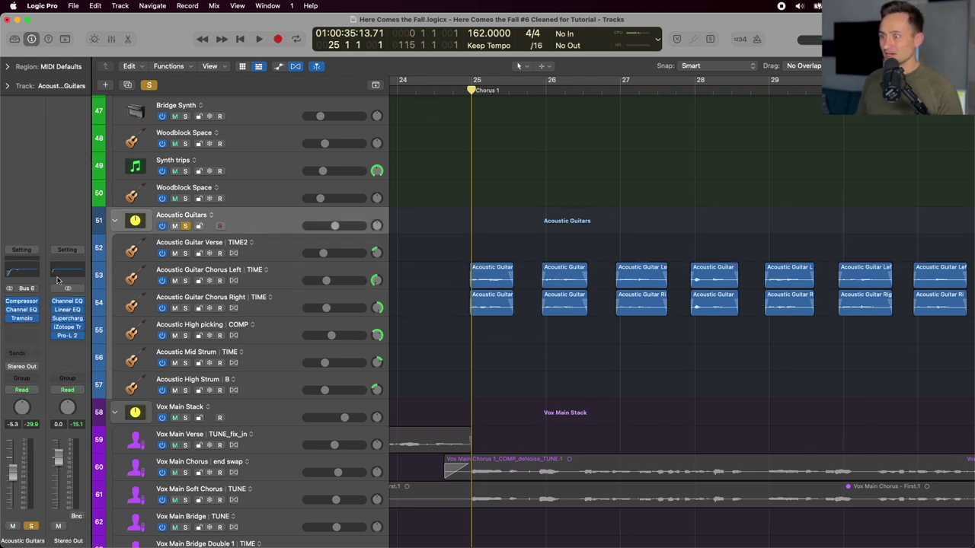
left_click(25, 320)
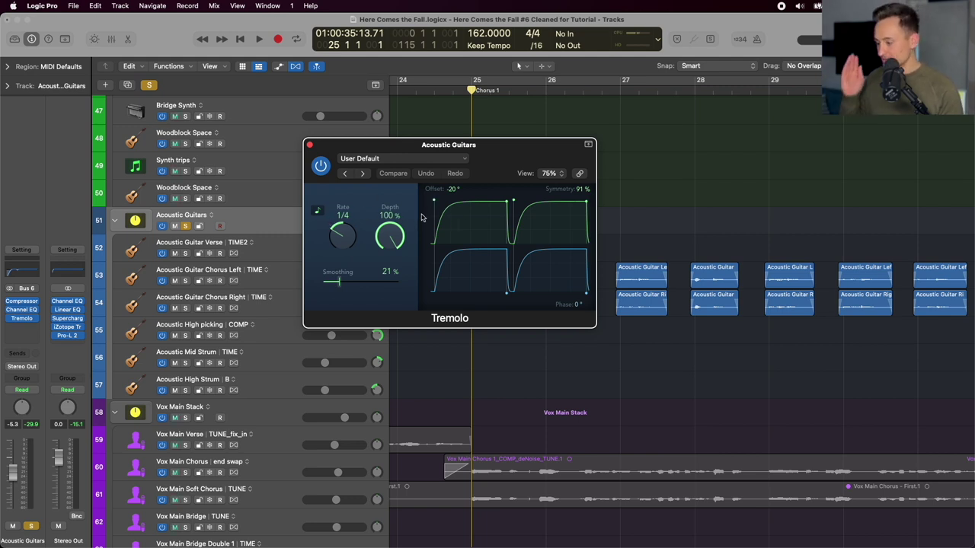
left_click(310, 145)
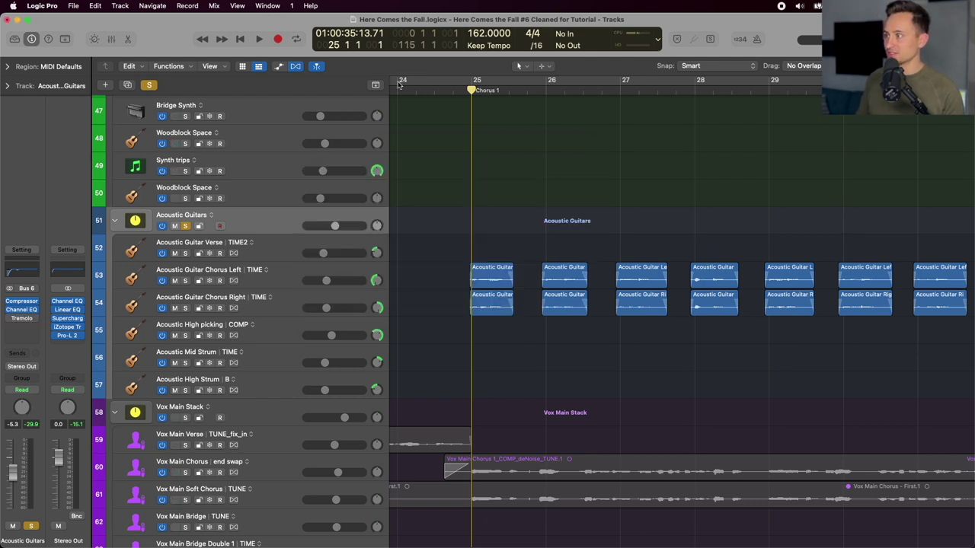
Compare the acoustic guitars in Chorus 1 with the Tremolo off and on, and check the channel strips of the Chorus Left and Right tracks.
key("space")
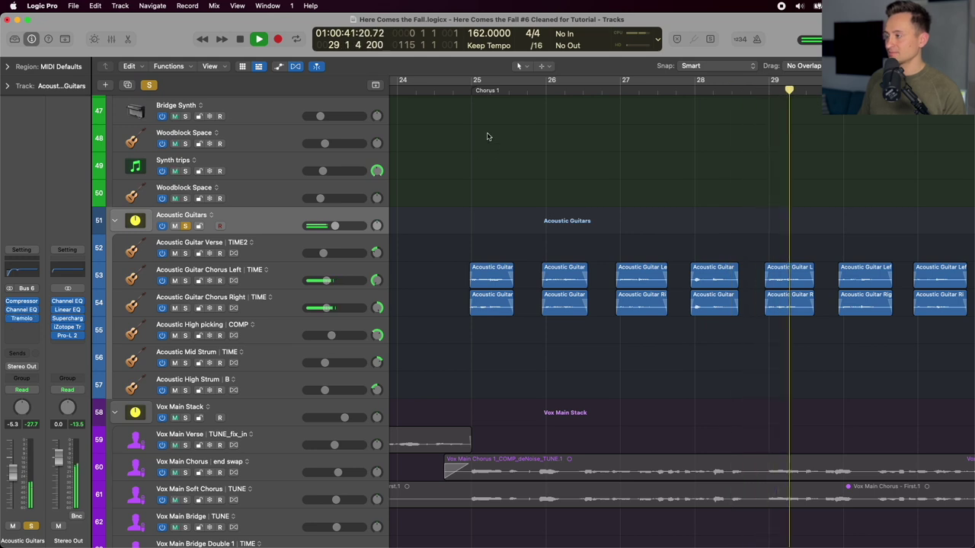
key("space")
left_click(461, 91)
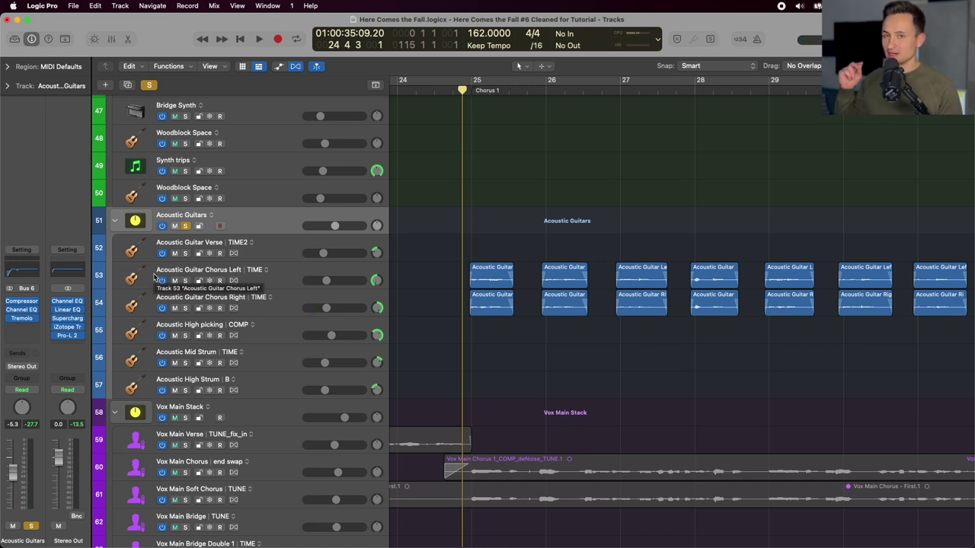
left_click(295, 273)
left_click(294, 306)
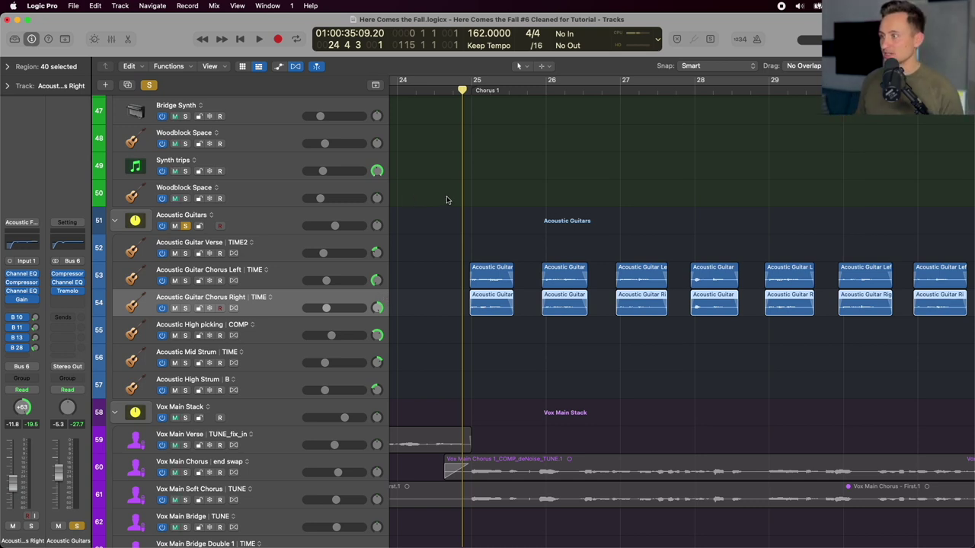
Replace the Acoustic Guitars solo with the Vox Main Stack, Vox No Bus, Vox BG and FX Stack, with the playhead at 24 3.
scroll(447, 200, "down", 2)
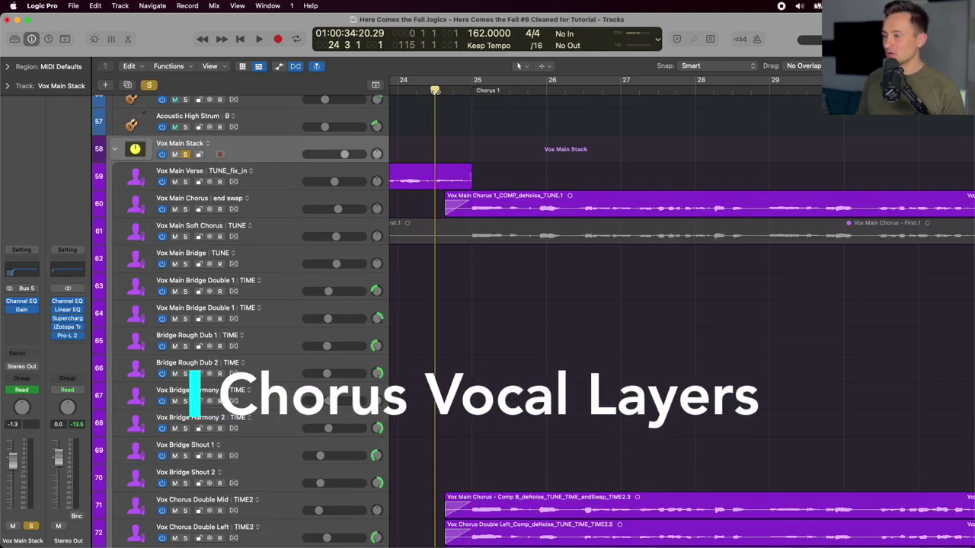
scroll(412, 222, "down", 4)
key("super+Up")
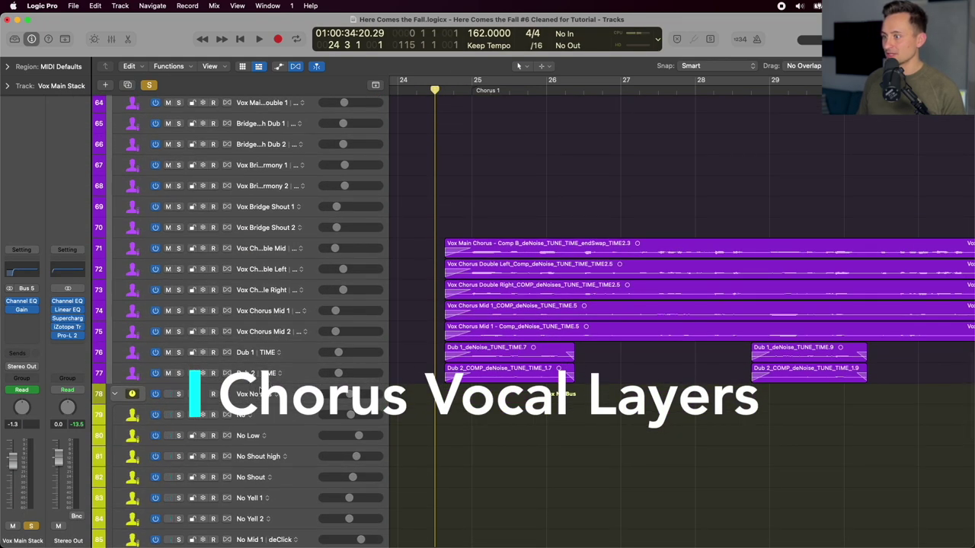
left_click(183, 395)
scroll(190, 320, "down", 10)
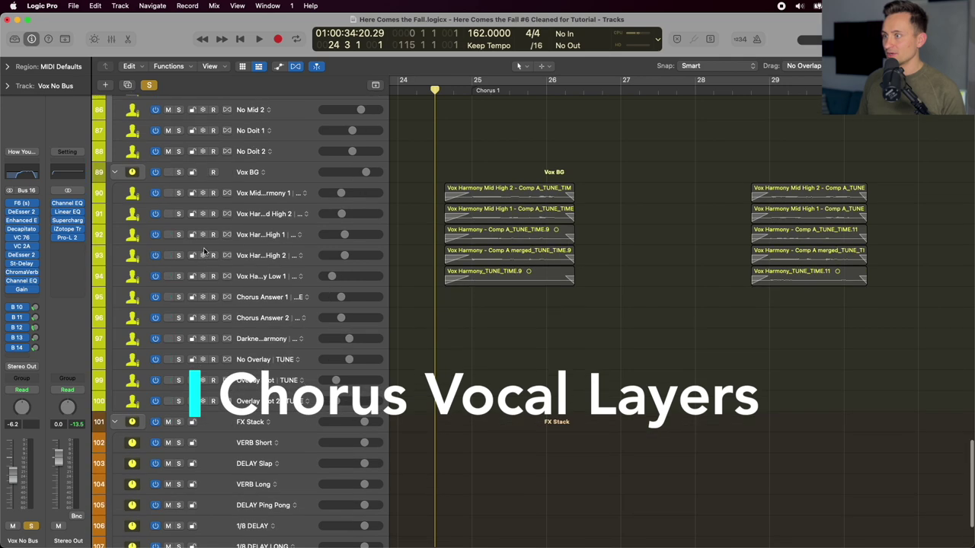
left_click(179, 172)
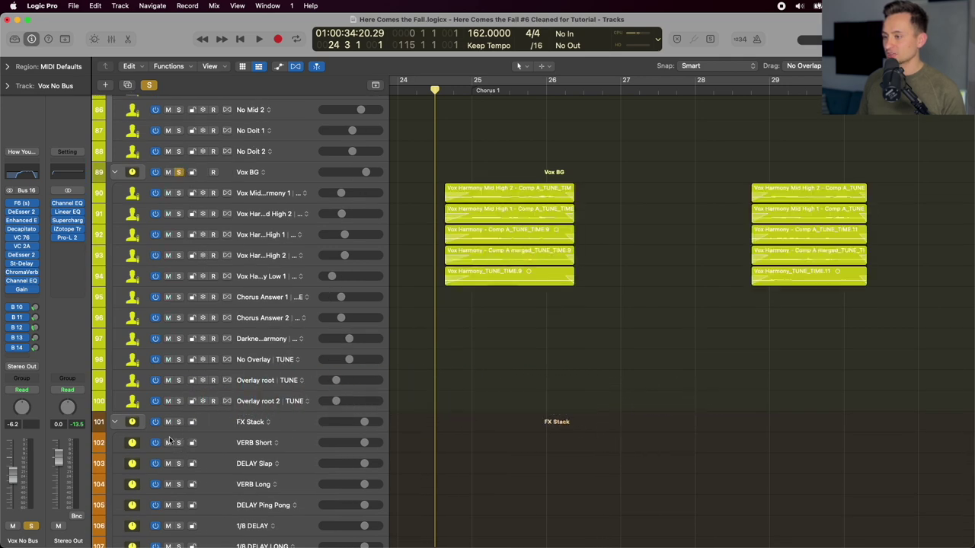
scroll(346, 329, "up", 15)
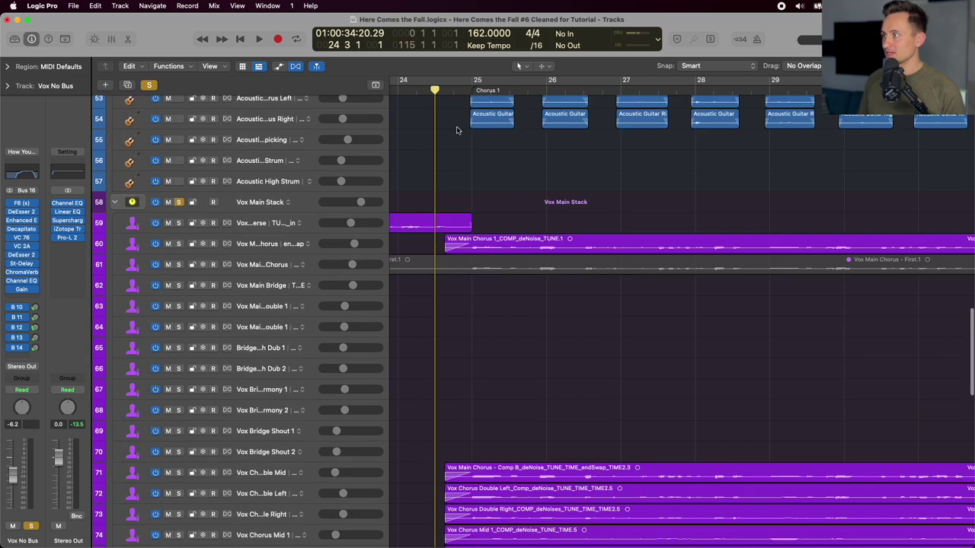
Play the soloed vocal stacks into Chorus 1 while examining the main, double, dub and harmony layers, and return the playhead to 24 3 3.
key("space")
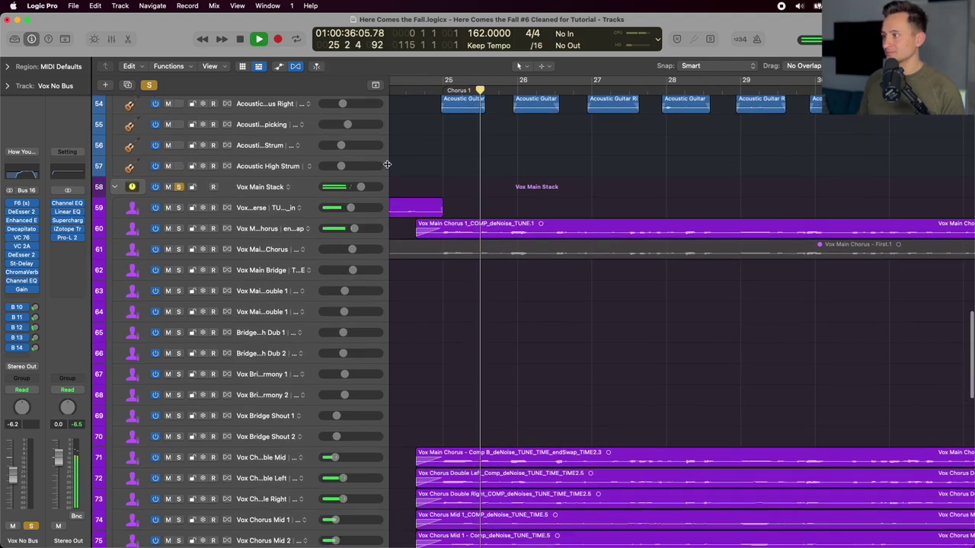
scroll(387, 165, "down", 4)
scroll(387, 165, "down", 6)
scroll(496, 217, "down", 3)
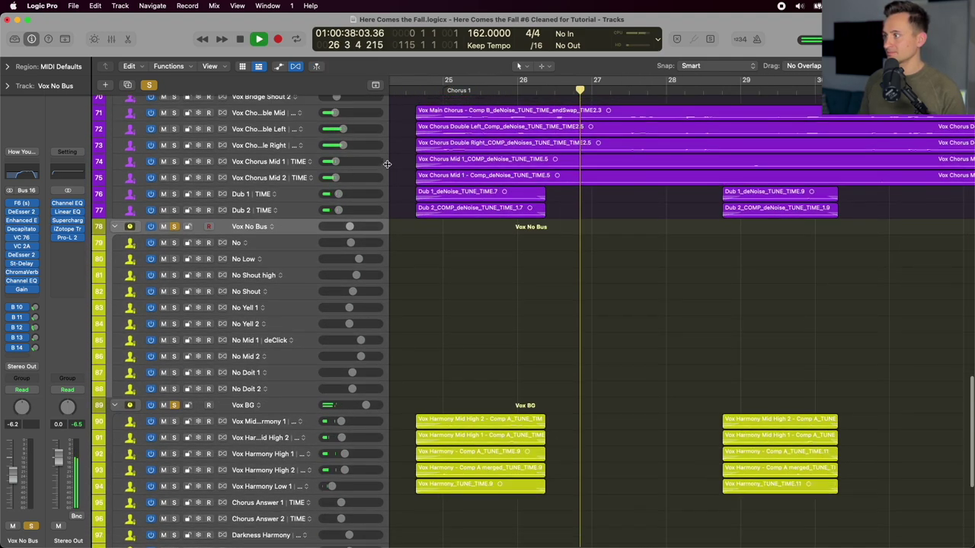
key("super+Up")
scroll(496, 216, "down", 1)
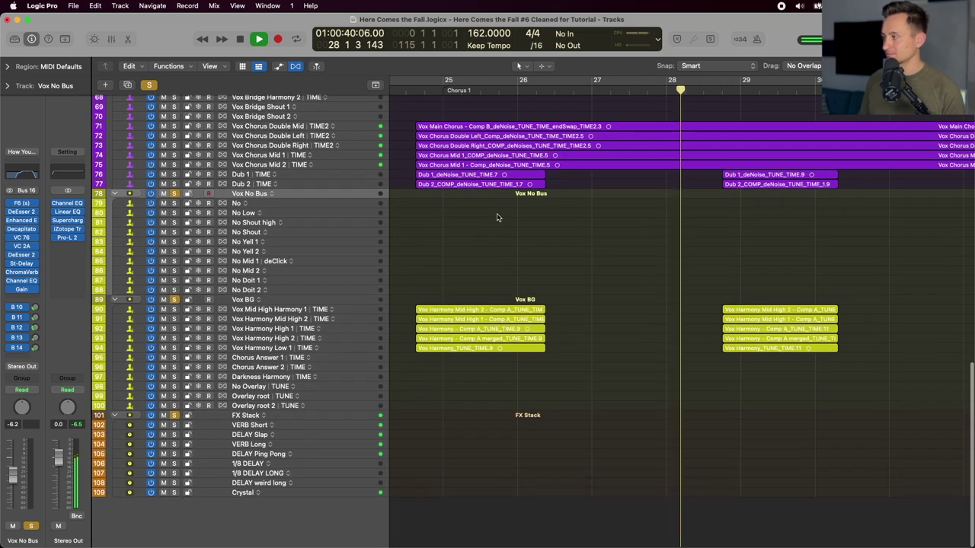
scroll(497, 217, "up", 3)
key("super+Down")
key("super+Down")
scroll(498, 217, "up", 6)
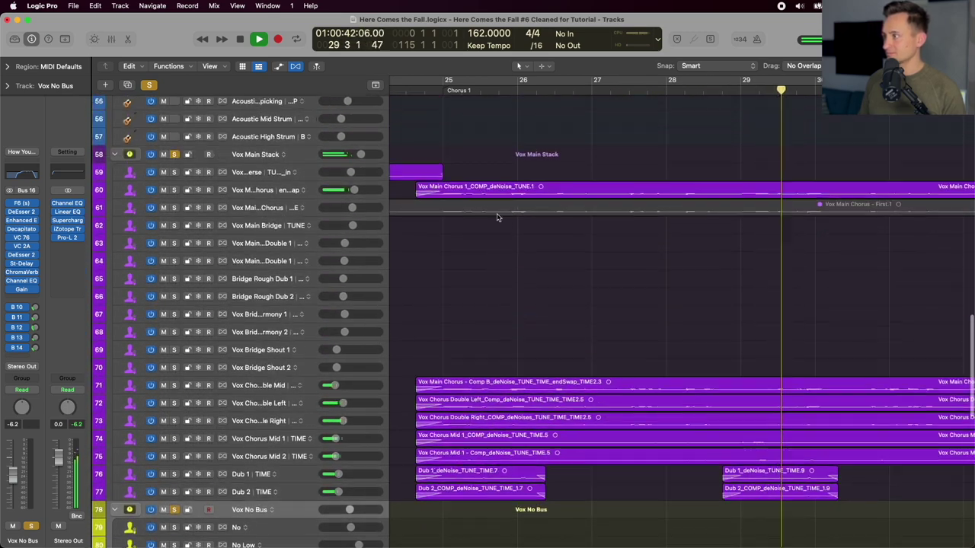
key("space")
left_click(416, 89)
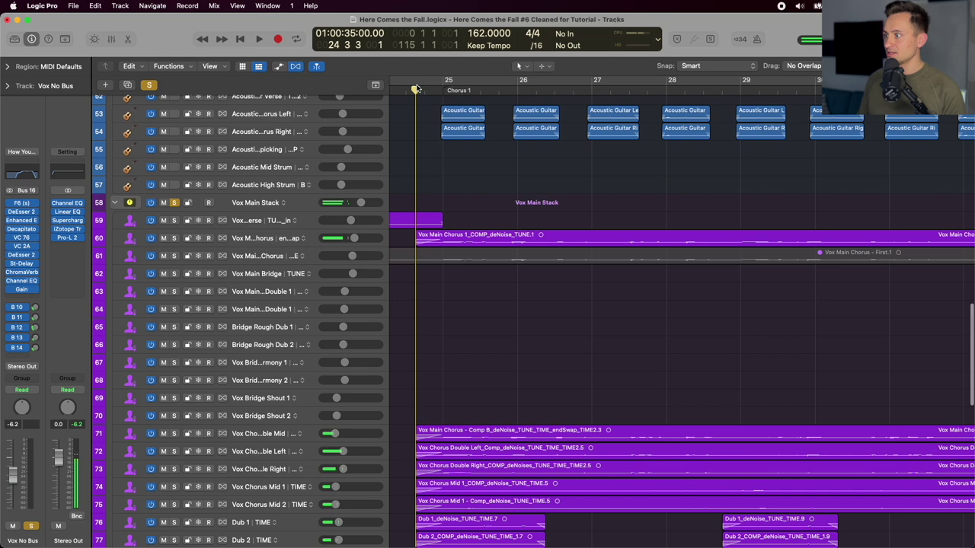
Examine the Vox Main Chorus channel strip, clear the existing solos, and solo only Vox Main Chorus and Vox Main Verse.
left_click(268, 243)
scroll(430, 231, "down", 3)
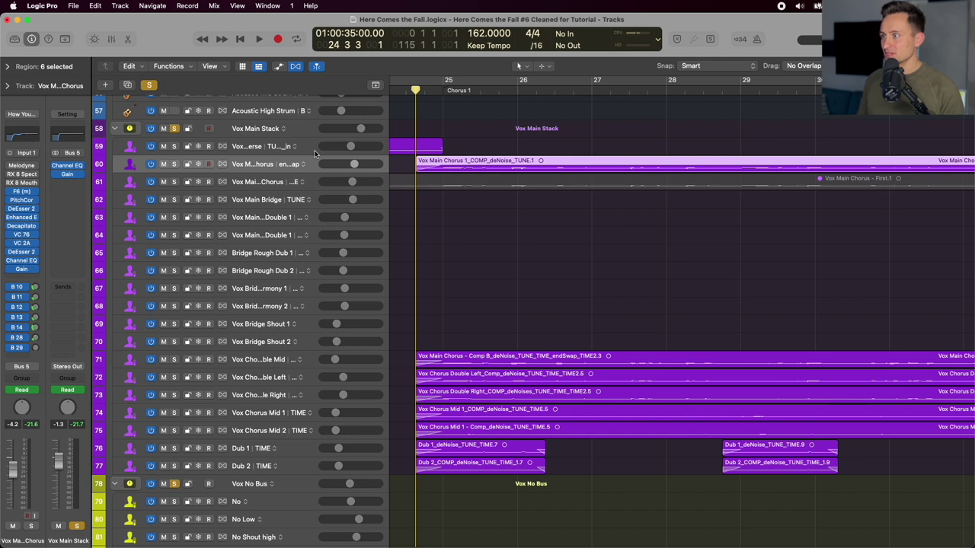
scroll(340, 239, "down", 1)
left_click(150, 86)
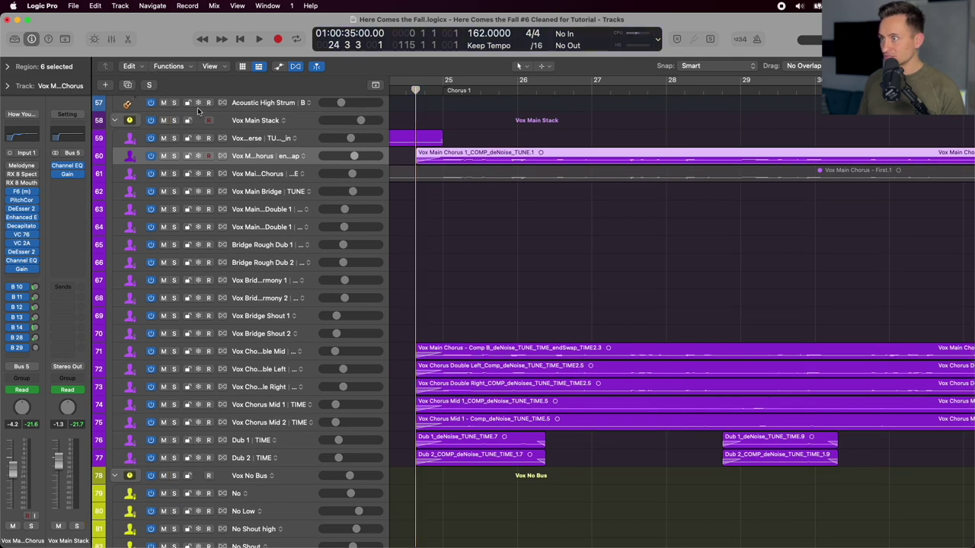
key("s")
scroll(609, 305, "left", 5)
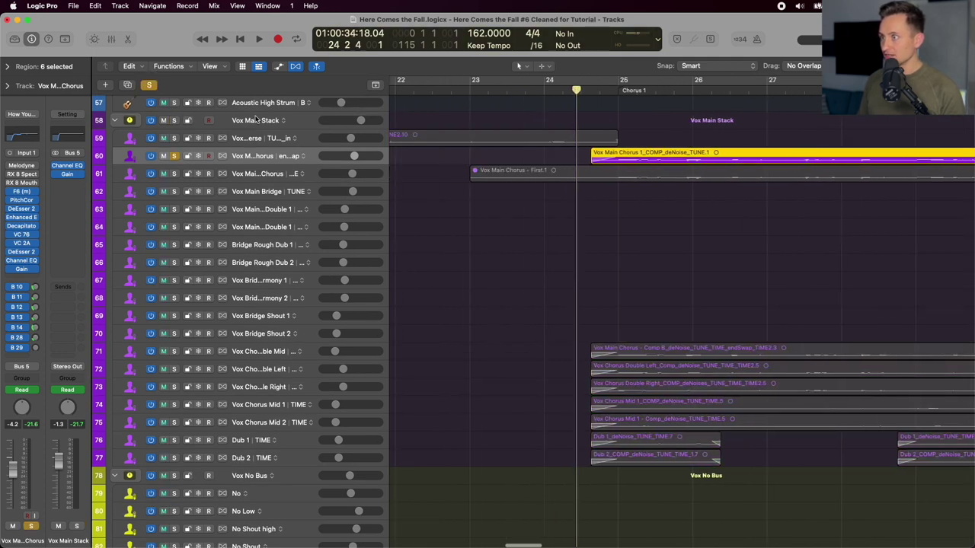
left_click(174, 138)
scroll(533, 114, "right", 3)
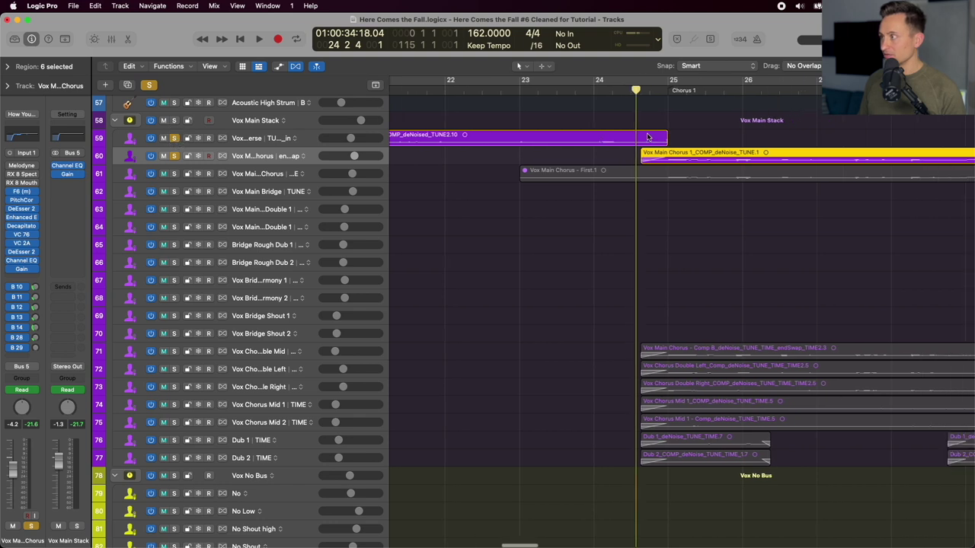
Play the lead vocal's handover from verse to Chorus 1, view its waveforms with taller tracks, and return the playhead to 24 3.
left_click(566, 89)
scroll(565, 88, "right", 2)
key("space")
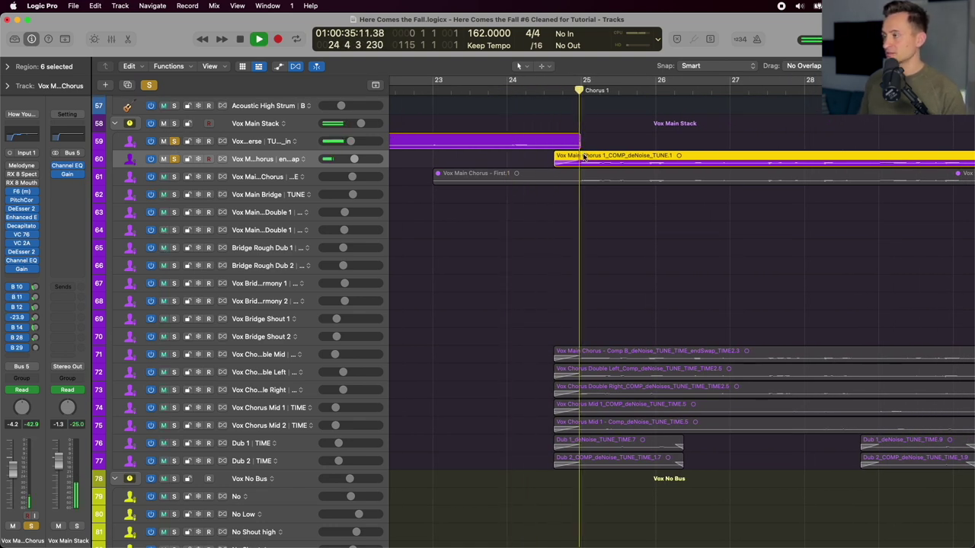
scroll(583, 152, "right", 2)
scroll(584, 157, "right", 1)
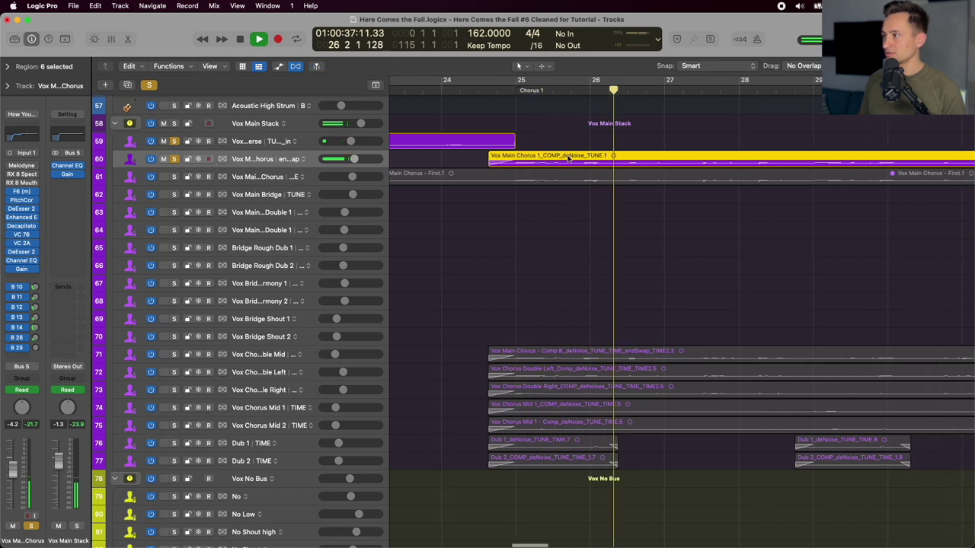
scroll(568, 158, "up", 3)
scroll(568, 156, "up", 1)
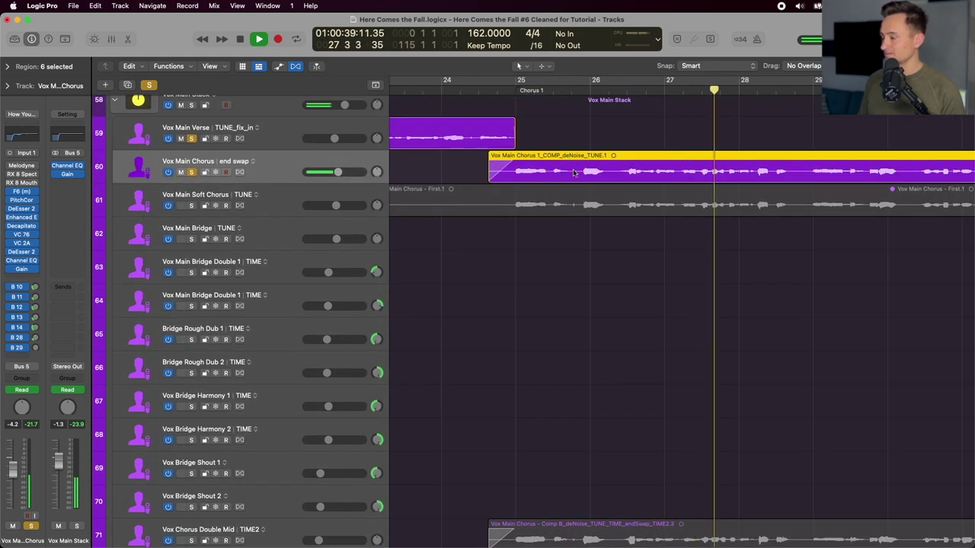
scroll(570, 158, "right", 1)
key("space")
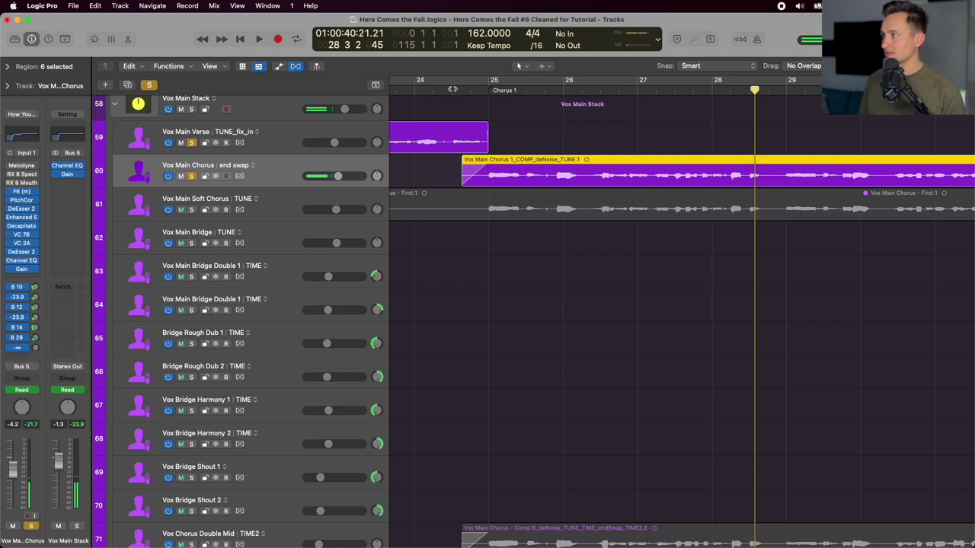
left_click(450, 90)
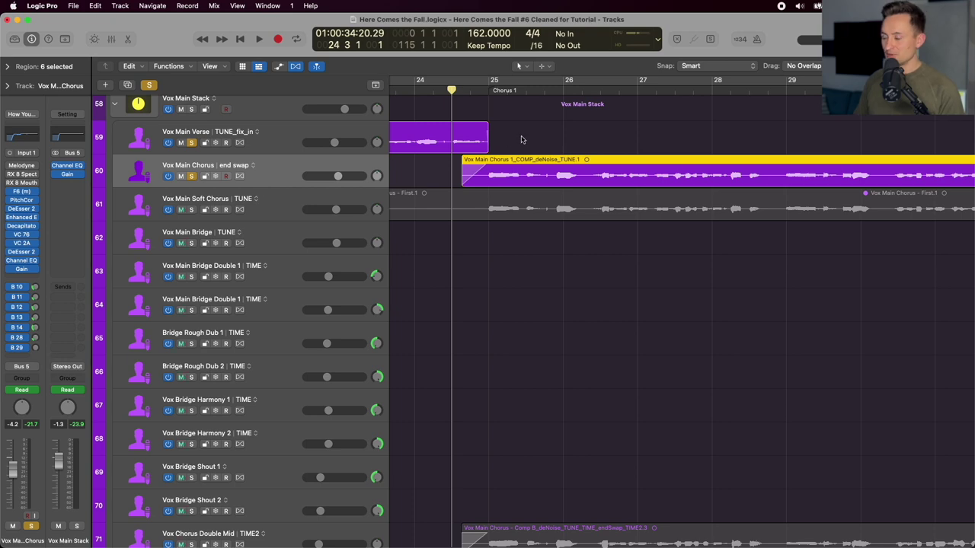
Show track automation and examine Vox Main Chorus's VERB Long, DELAY Ping Pong and 1/8 DELAY send automation, ending on DELAY Ping Pong.
key("a")
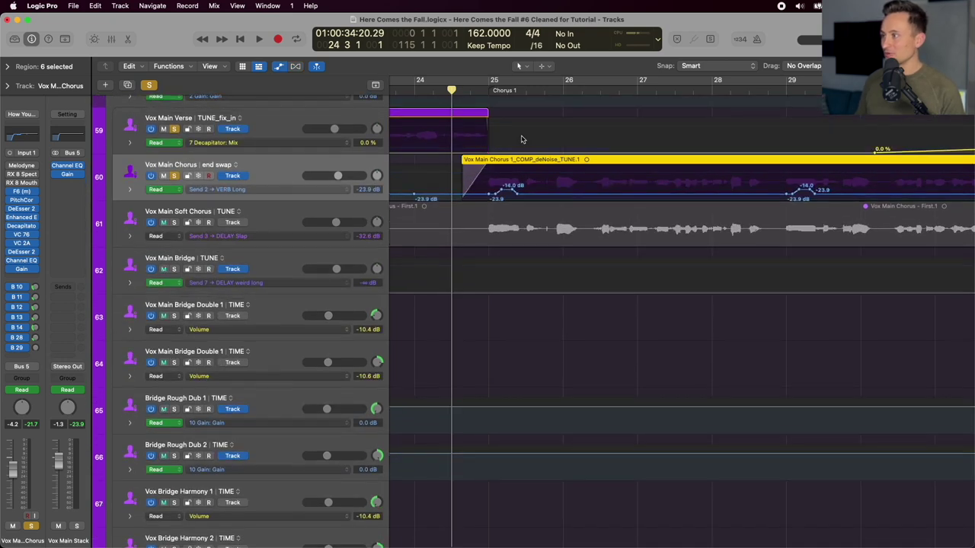
left_click(263, 192)
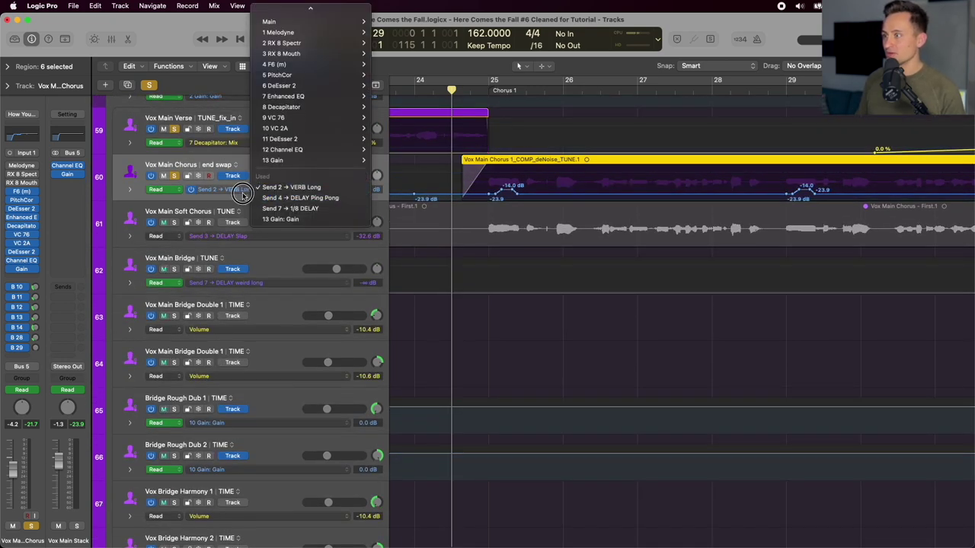
left_click(241, 193)
left_click(288, 189)
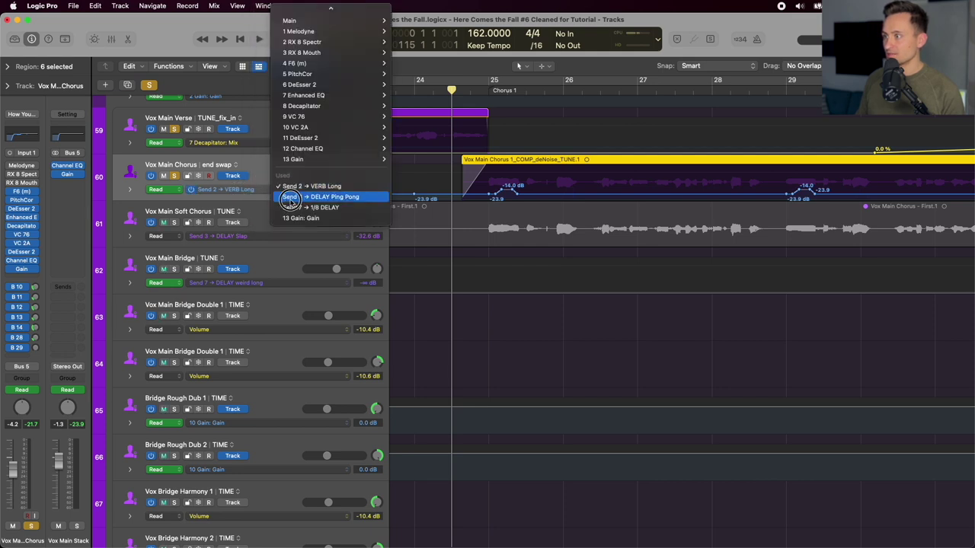
left_click(293, 197)
left_click(293, 193)
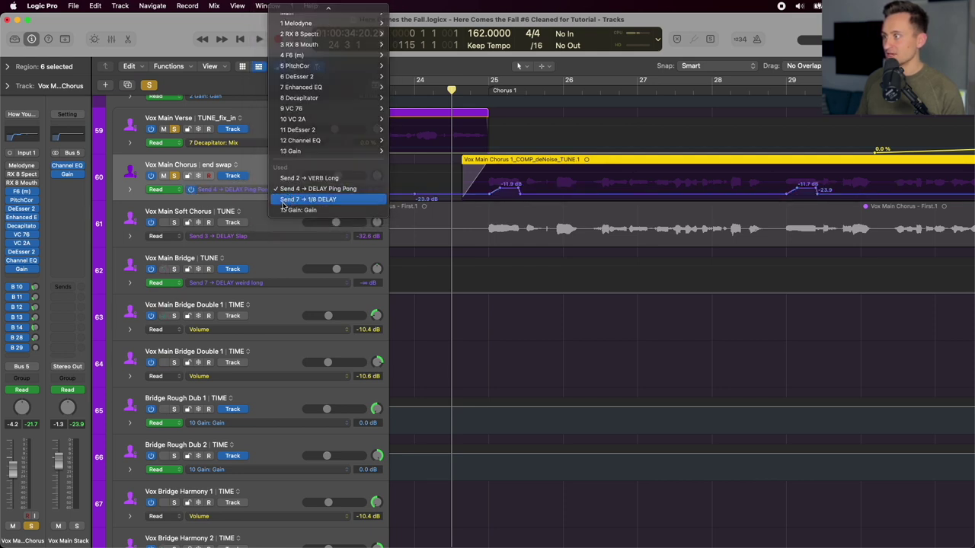
left_click(280, 201)
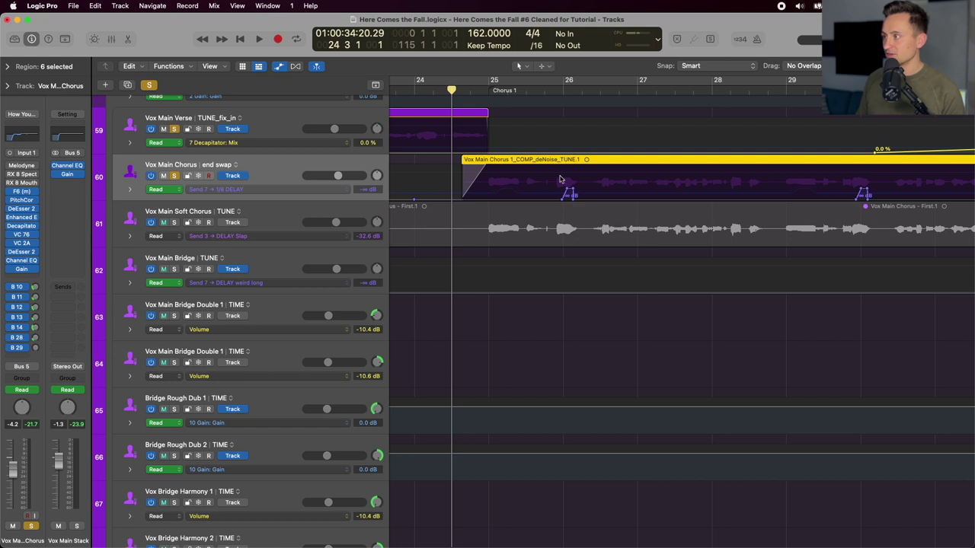
left_click(280, 190)
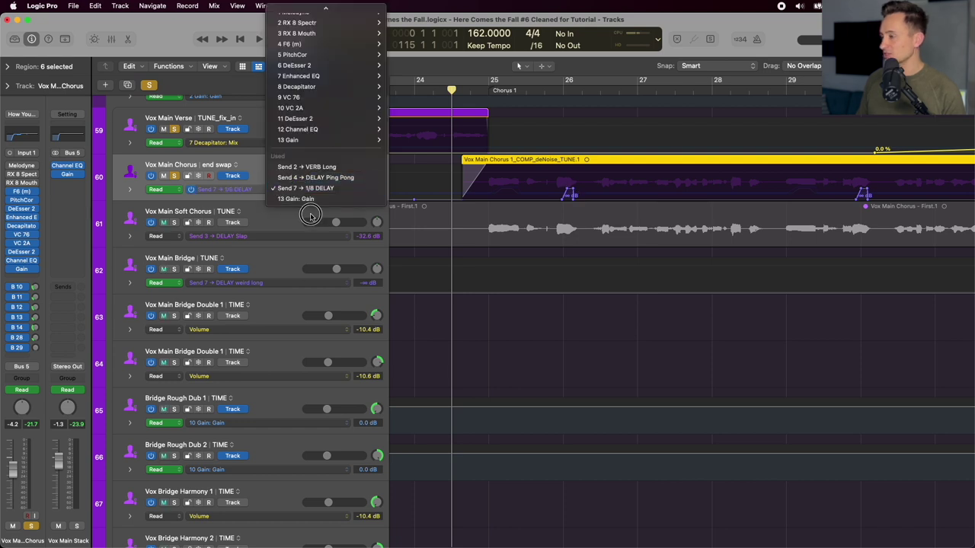
left_click(300, 177)
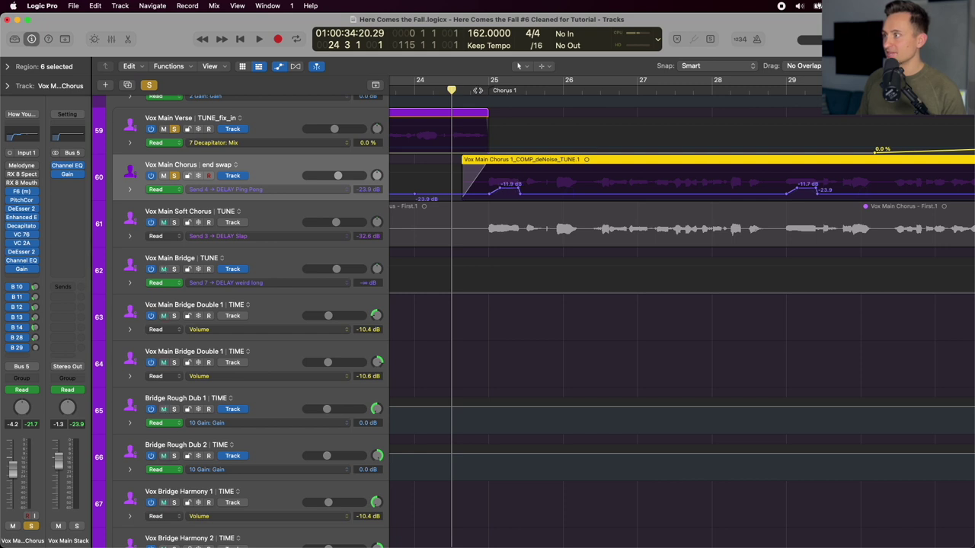
Remove Vox Main Verse from the solo and play Vox Main Chorus alone from 24 4 1 into Chorus 1.
key("space")
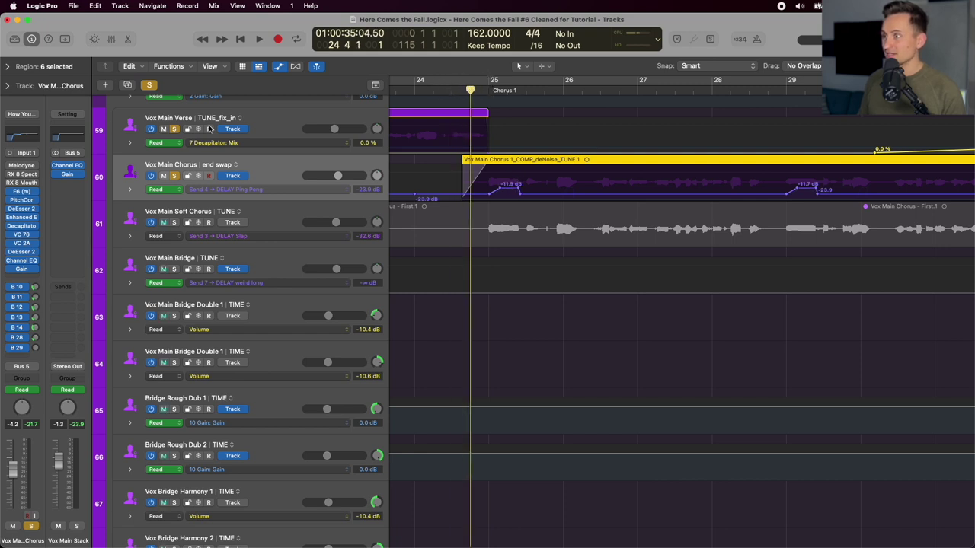
left_click(173, 129)
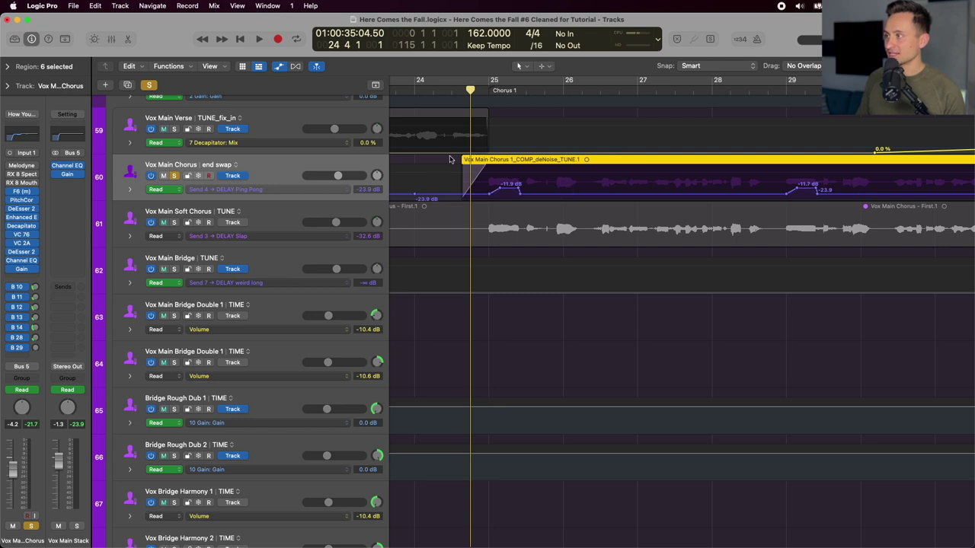
key("space")
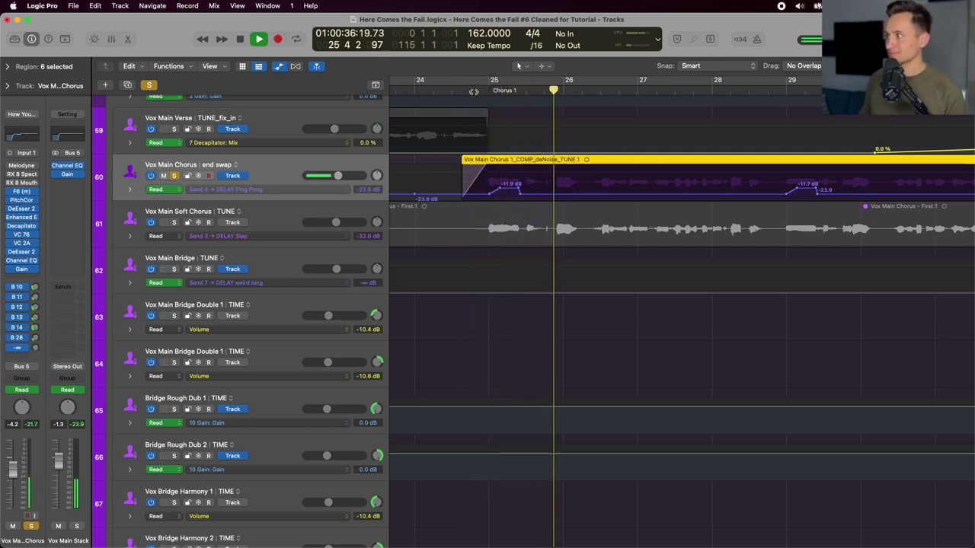
key("space")
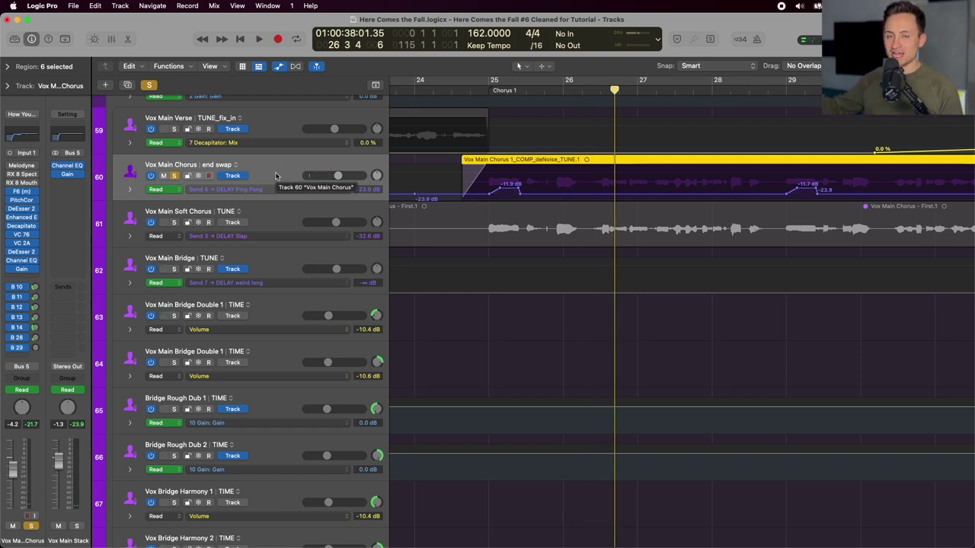
Replace the lead vocal solo with Vox Chorus Double Mid, Left and Right and Vox Chorus Mid 1 and 2, with the playhead at 24 4 1.
scroll(275, 177, "down", 2)
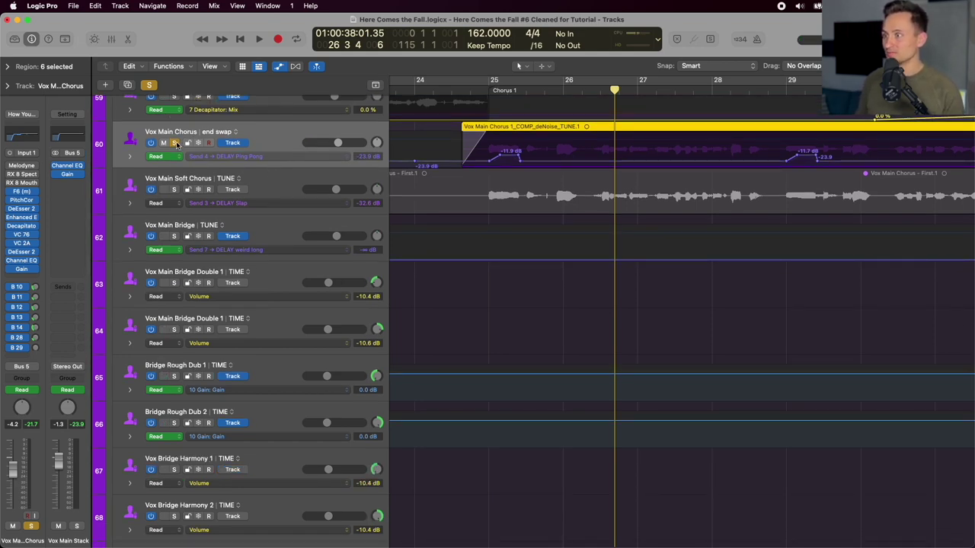
scroll(176, 190, "up", 7)
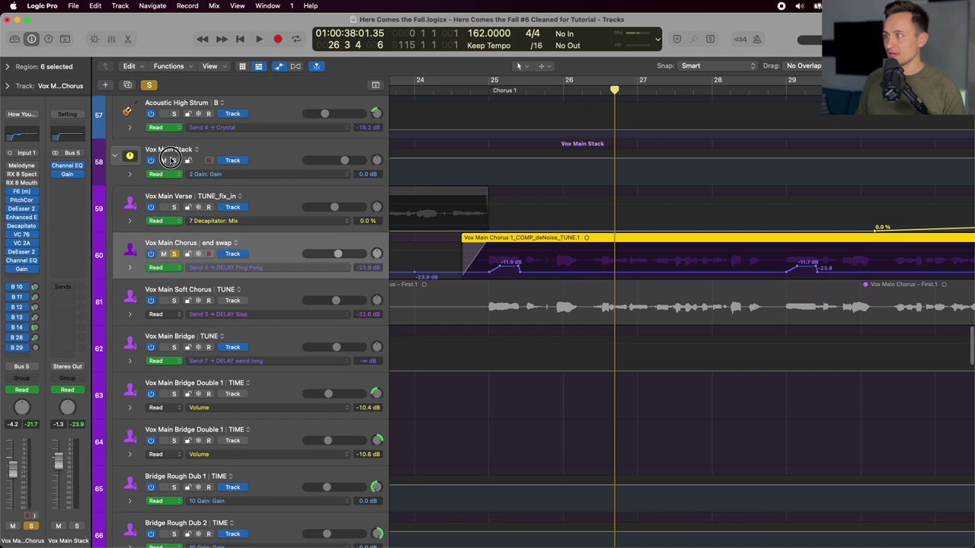
scroll(173, 162, "down", 20)
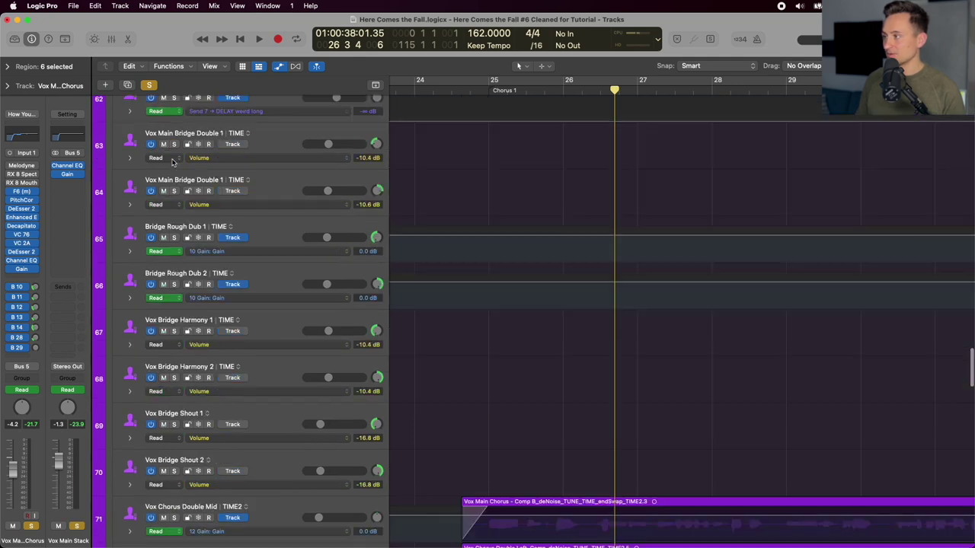
scroll(173, 161, "down", 1)
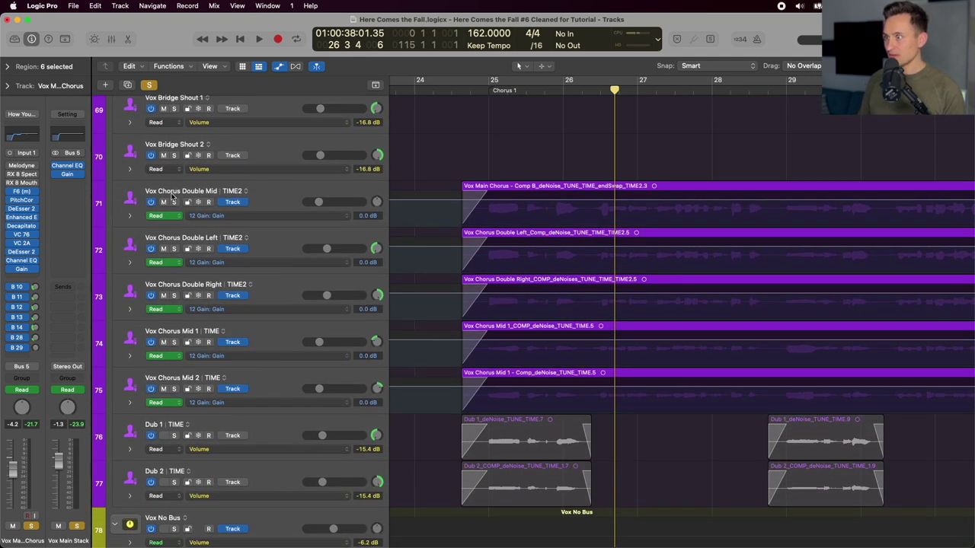
scroll(172, 197, "down", 1)
left_click(473, 92)
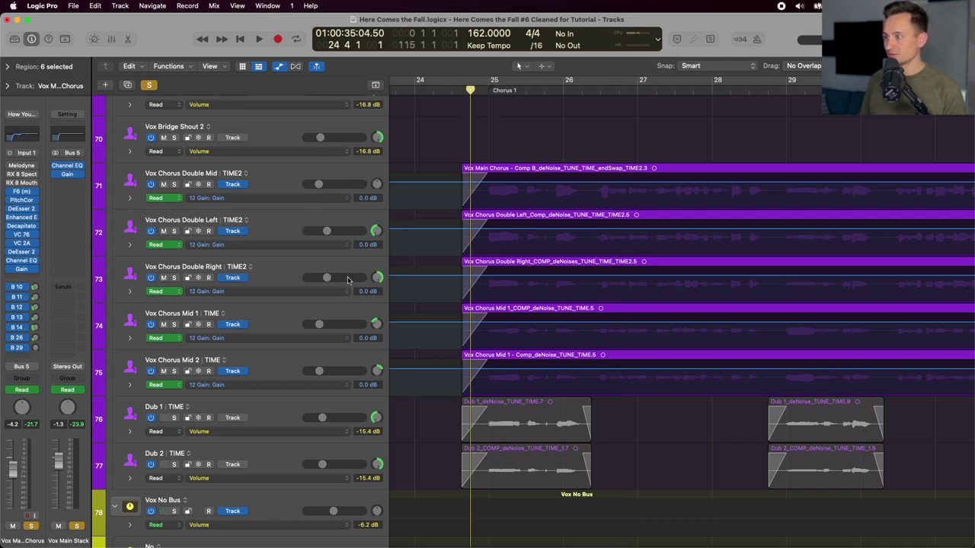
left_click(282, 329)
left_click(276, 366, "shift")
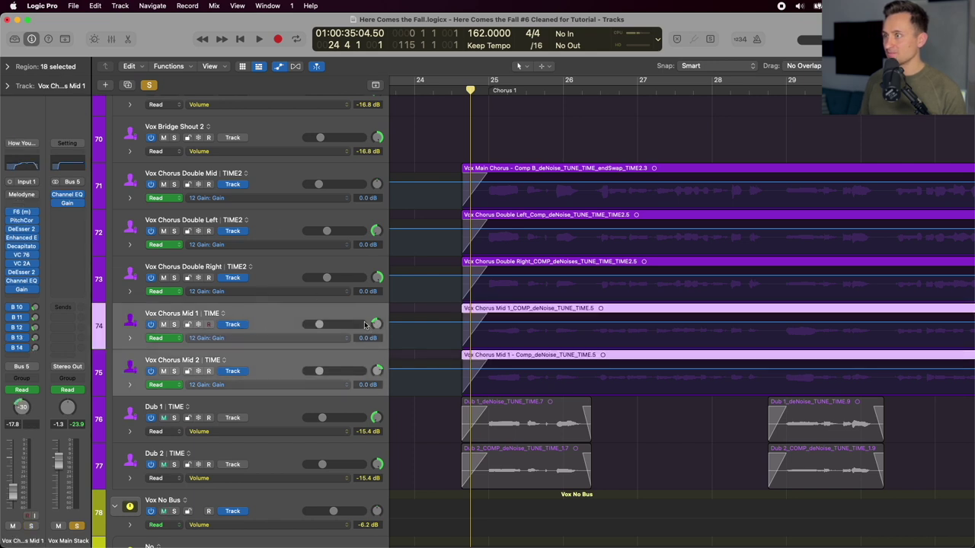
left_click(149, 85)
left_click(174, 371)
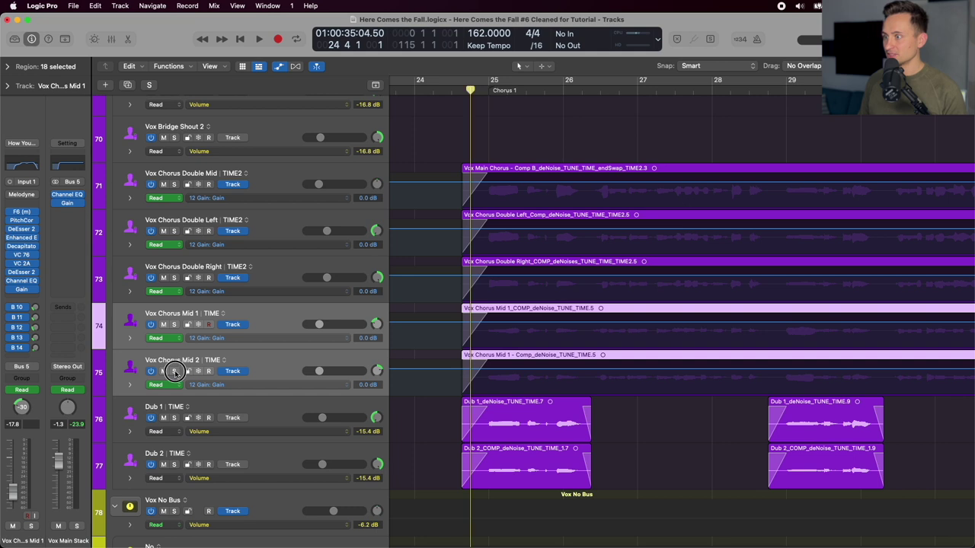
left_click_drag(174, 185, 175, 278)
Play the soloed chorus layers, dropping the three doubles mid-playback to hear Vox Chorus Mid 1 and 2 alone, and return the playhead to 24 4 1.
mouse_move(470, 89)
left_mouse_down()
mouse_move(459, 86)
mouse_move(492, 87)
mouse_move(478, 90)
left_mouse_up()
key("space")
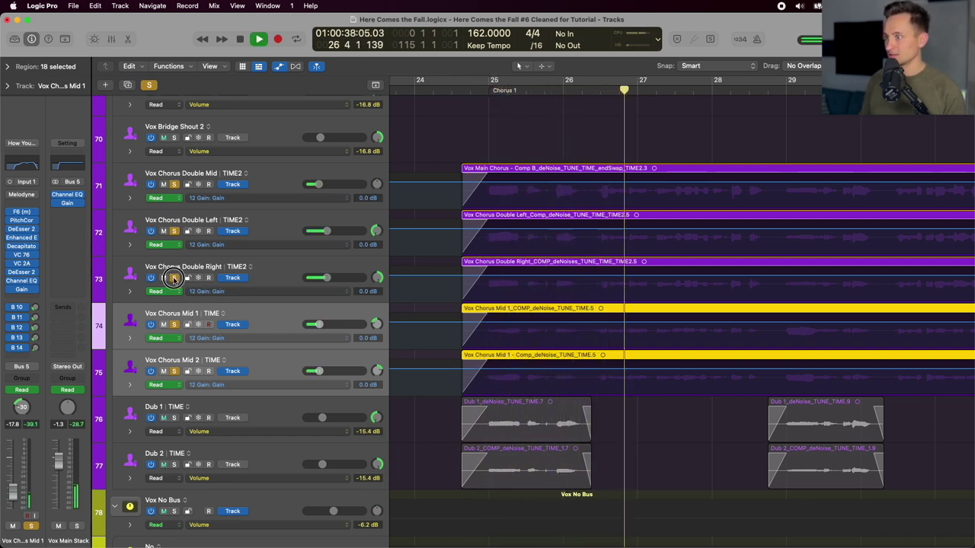
left_click_drag(173, 277, 173, 184)
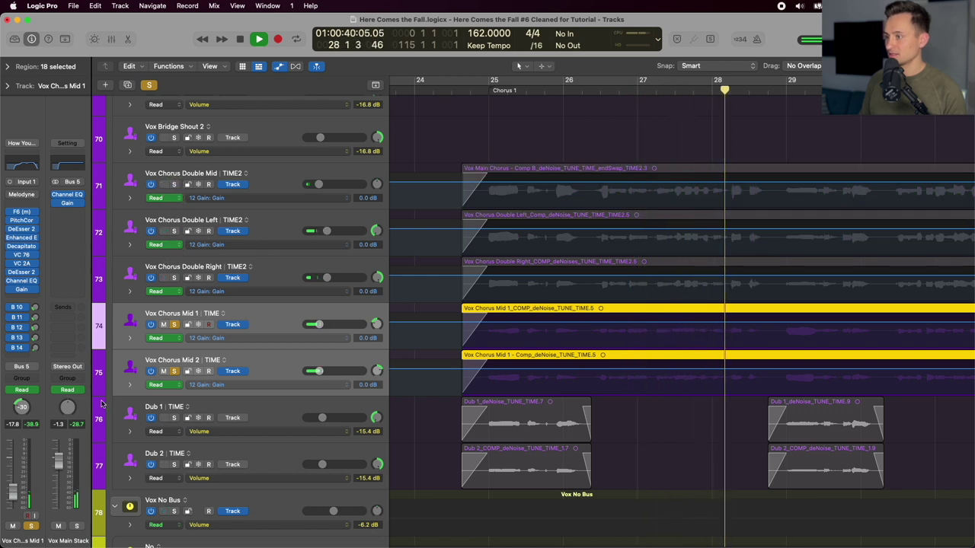
key("space")
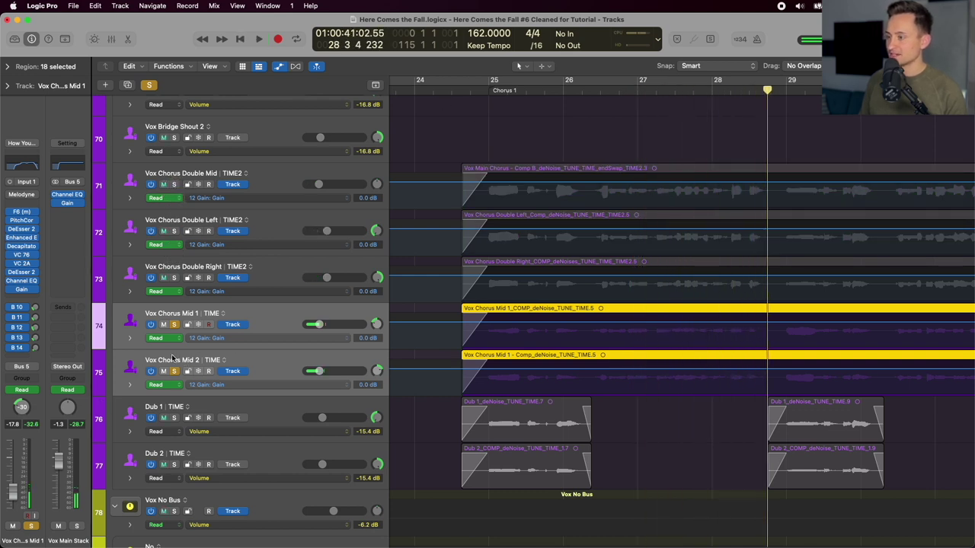
left_click(469, 90)
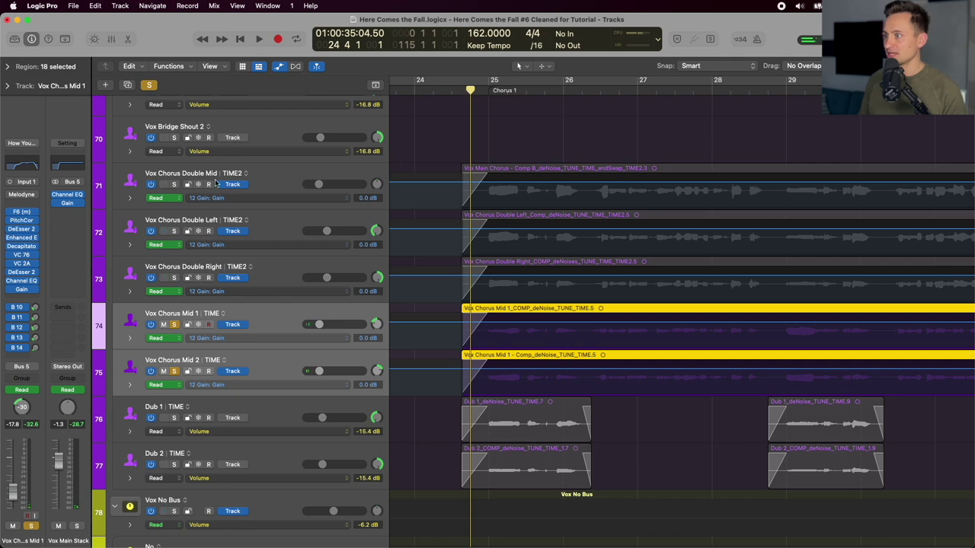
Replace the chorus double and mid solos with Dub 1 and Dub 2, and play them from 24 3 4 into Chorus 1.
left_click_drag(173, 184, 173, 276)
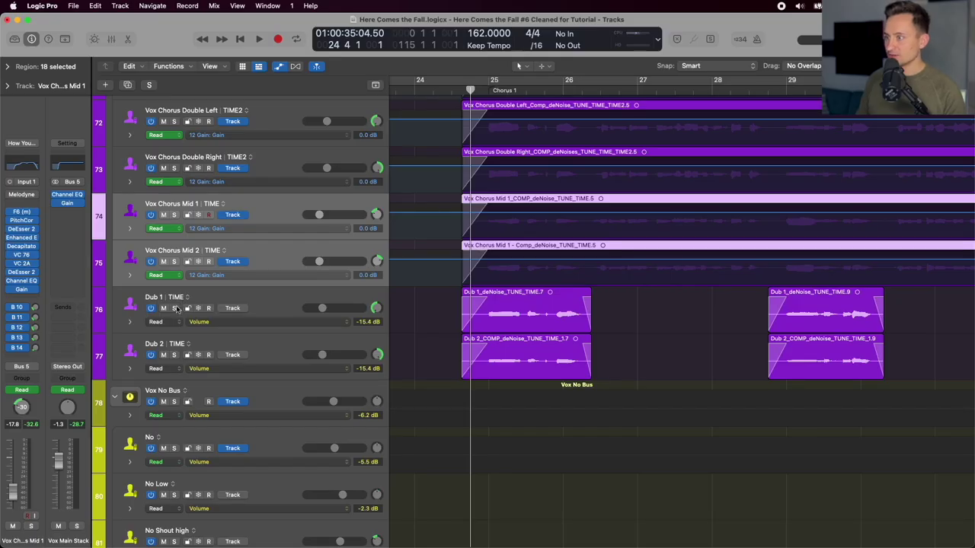
left_click_drag(175, 307, 176, 371)
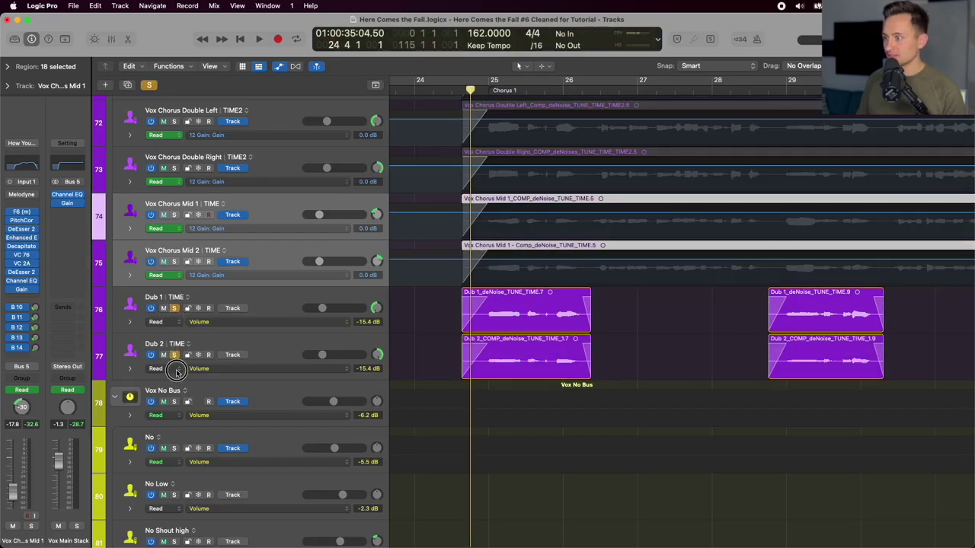
scroll(502, 130, "right", 2)
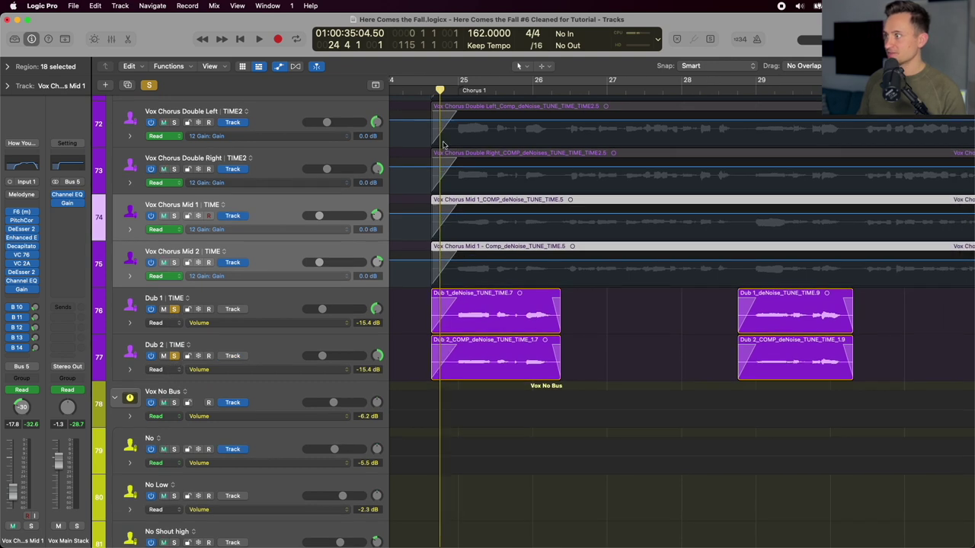
left_click_drag(435, 91, 435, 89)
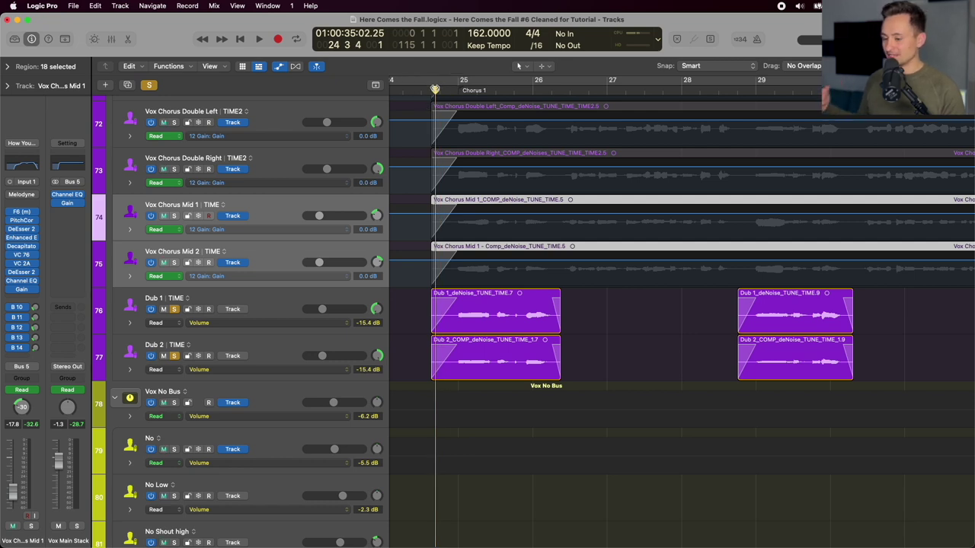
key("space")
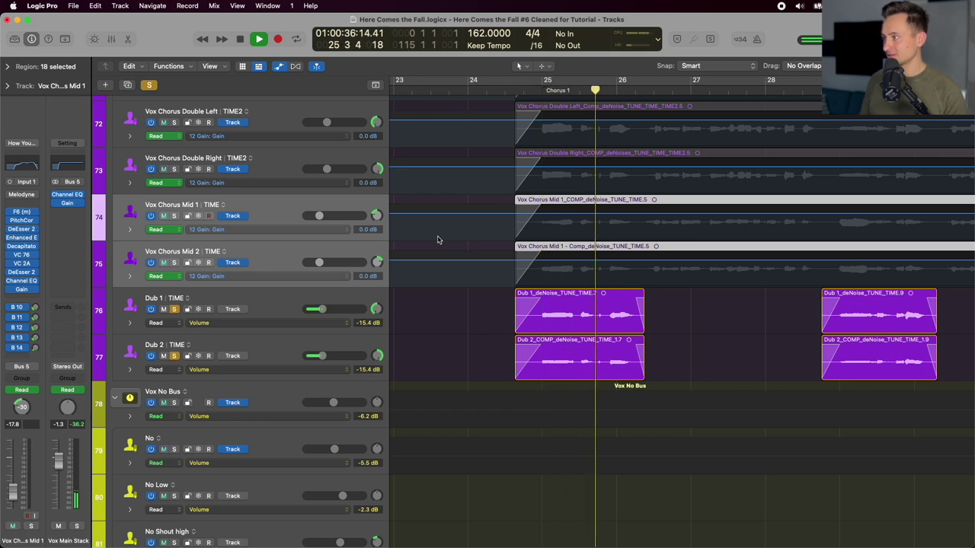
key("space")
Replace the Dub 1 and Dub 2 solos with the Vox BG stack, and play its harmonies into Chorus 1.
scroll(169, 139, "down", 3)
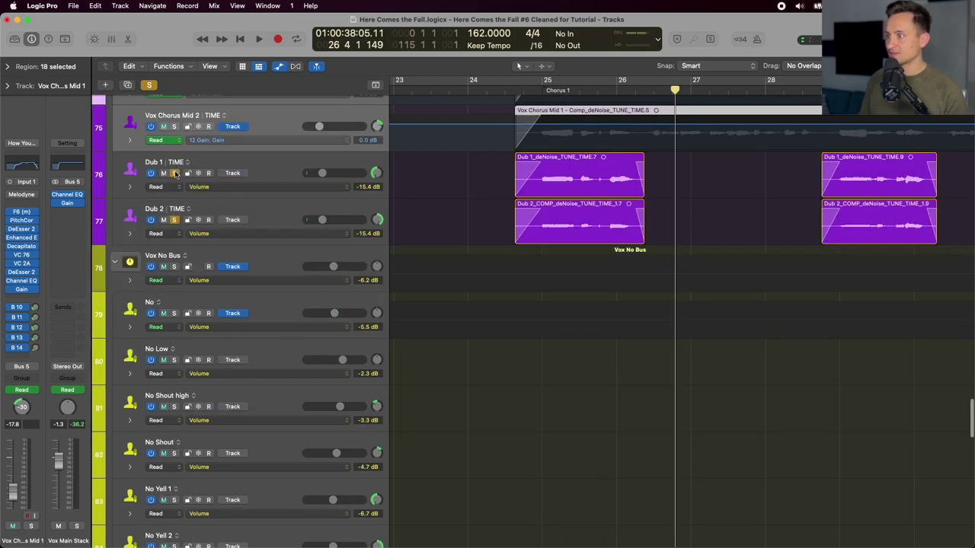
left_click_drag(174, 173, 174, 221)
scroll(480, 236, "down", 10)
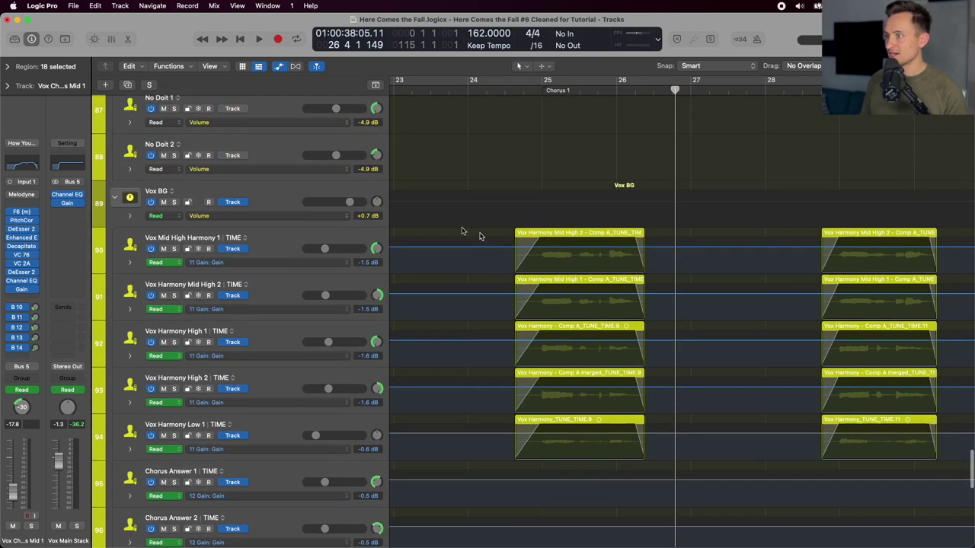
left_click(174, 202)
scroll(176, 203, "down", 2)
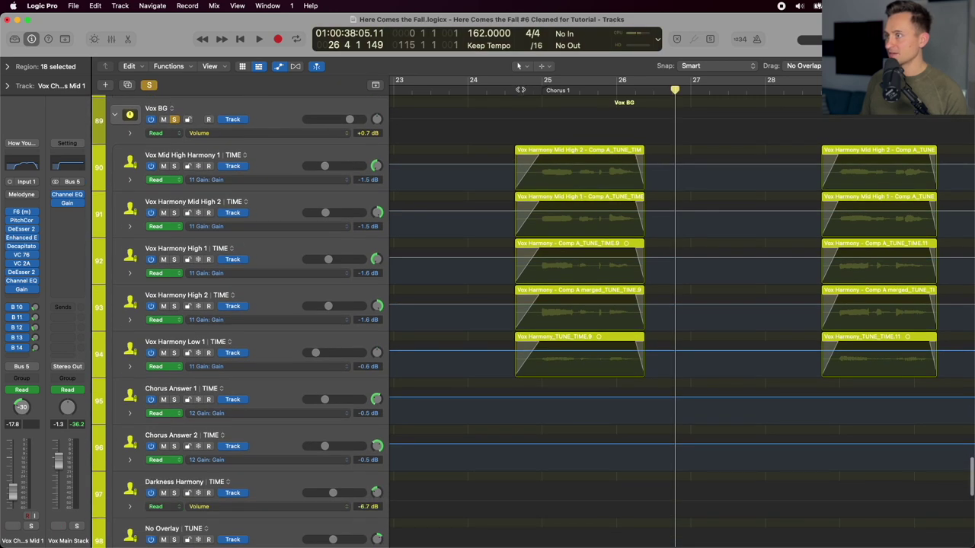
left_click(522, 91)
key("space")
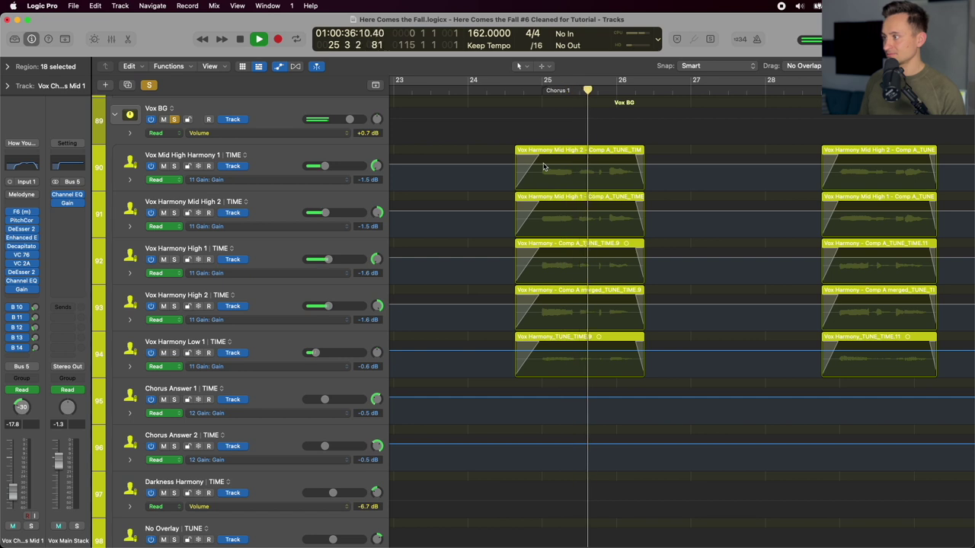
key("space")
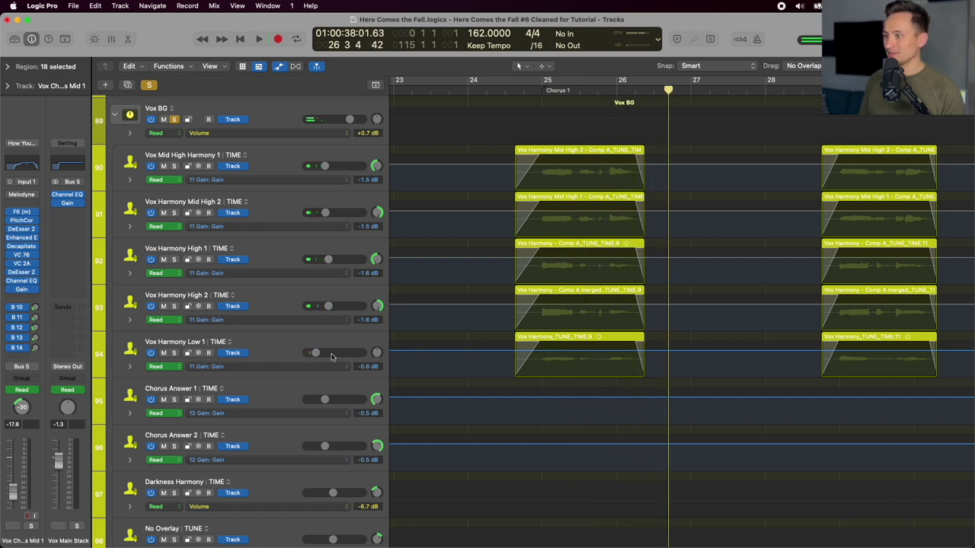
Examine the Vox Harmony Low 1 channel strip and the recurring harmony regions in Chorus 1, with the playhead back at 24 3 3.
left_click(269, 341)
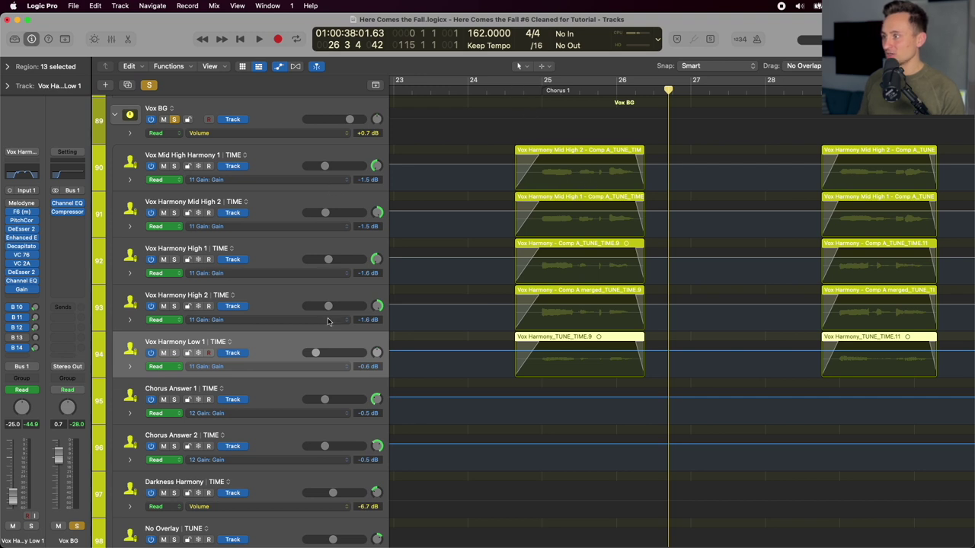
left_click(514, 100)
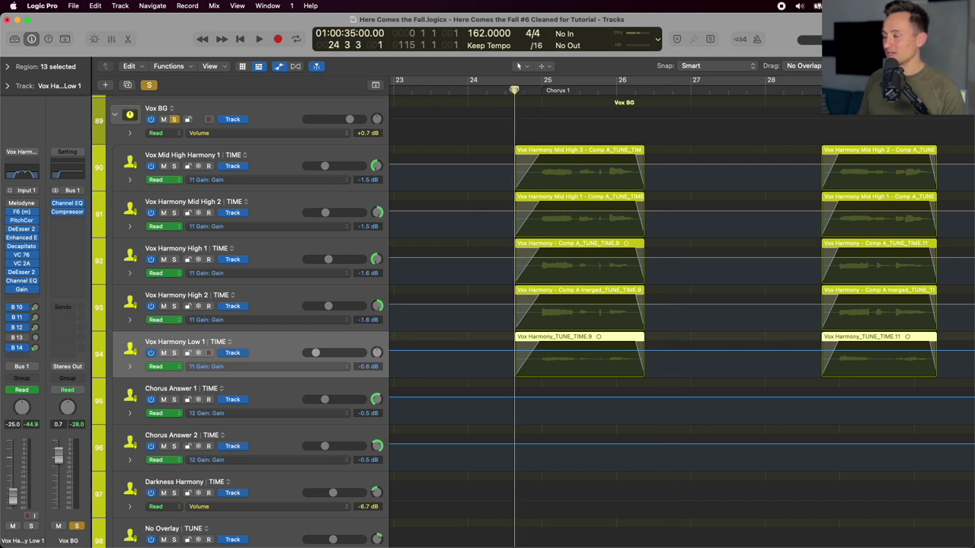
key("super+Left")
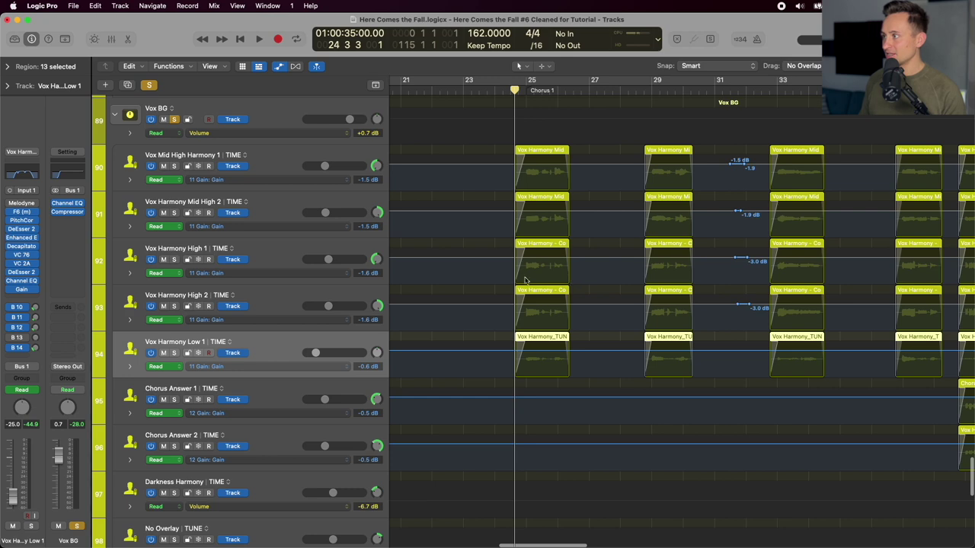
Reduce the track height and solo the Vox Main Stack alongside the soloed Vox BG stack.
key("super+Up")
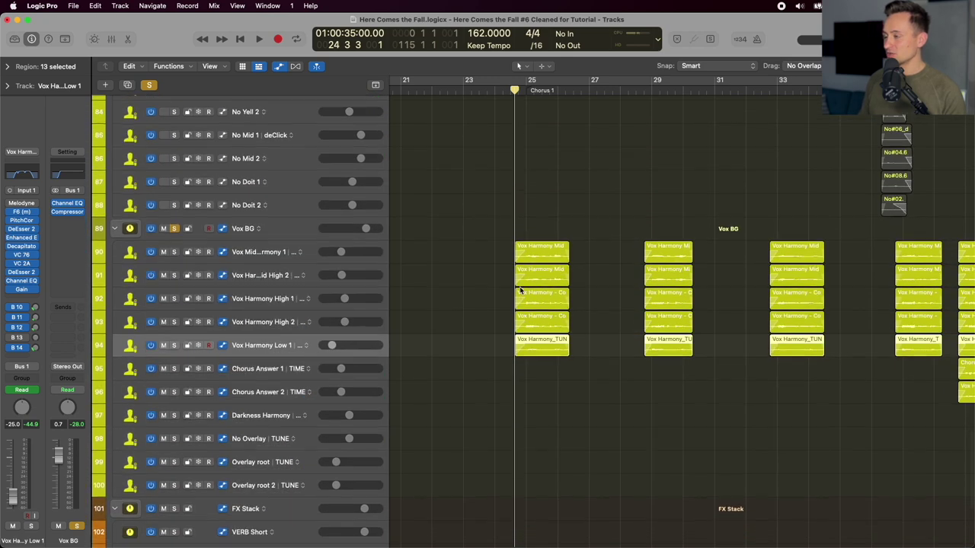
key("super+Up")
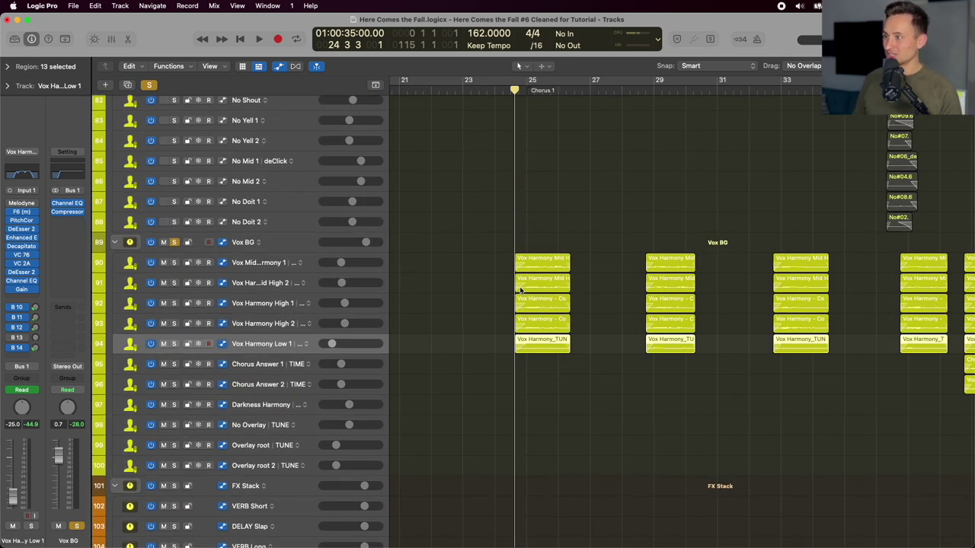
scroll(520, 290, "up", 6)
key("super+Down")
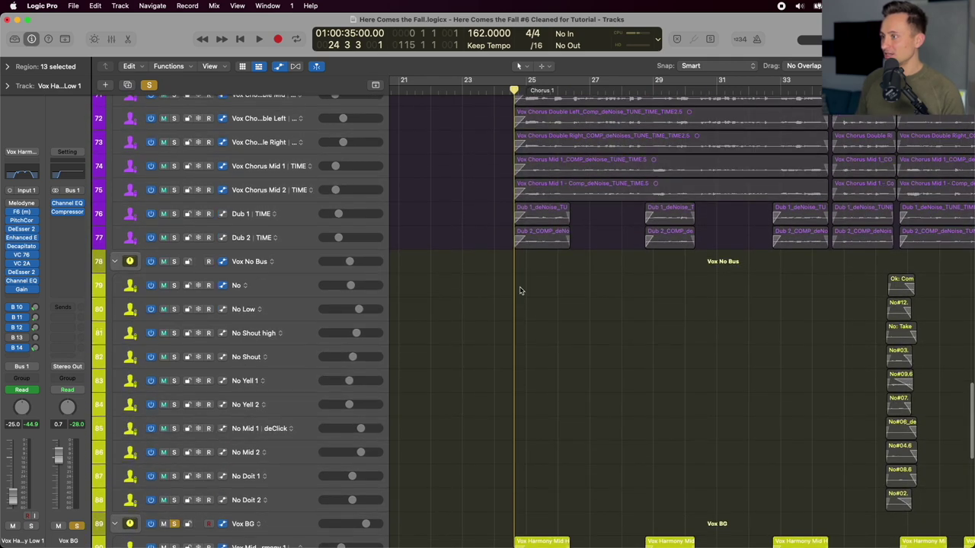
scroll(520, 290, "up", 3)
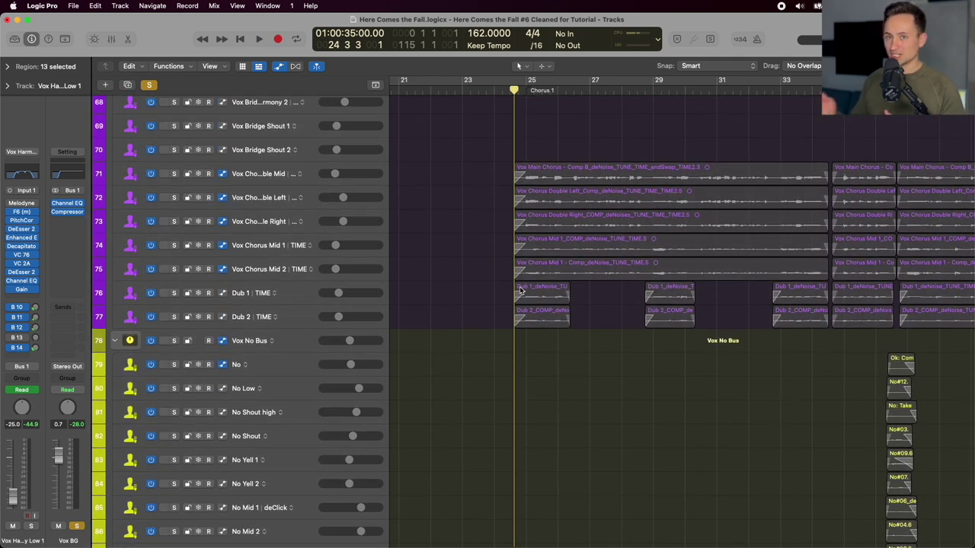
scroll(520, 290, "right", 2)
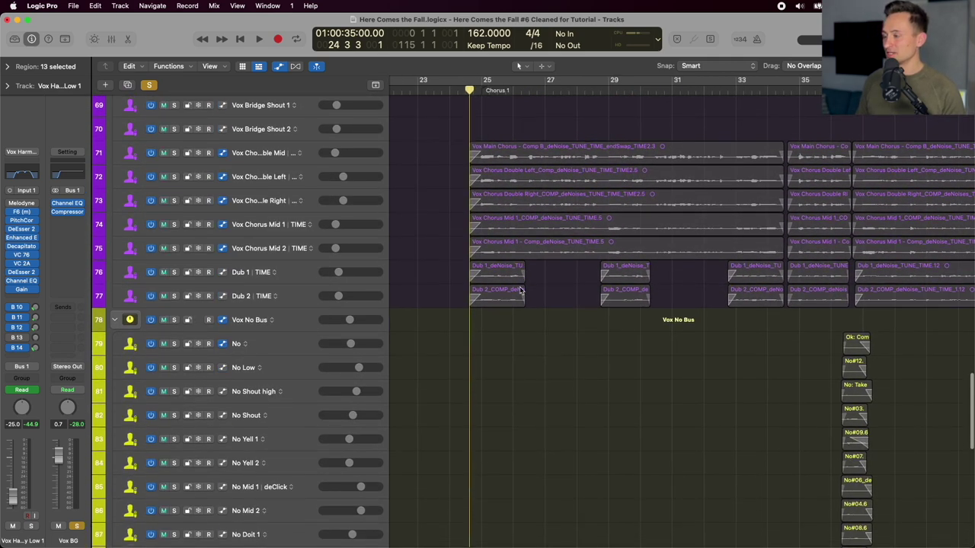
scroll(520, 290, "up", 2)
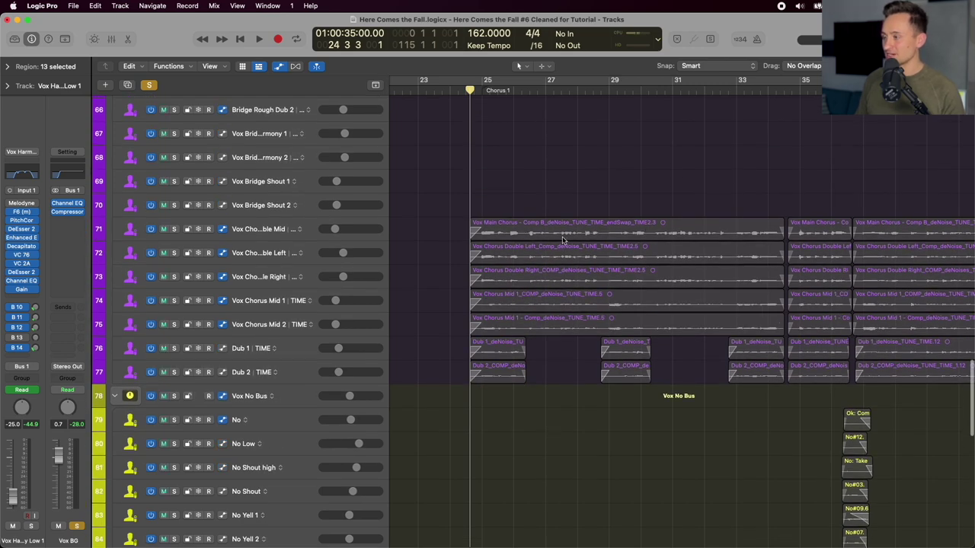
scroll(463, 198, "up", 4)
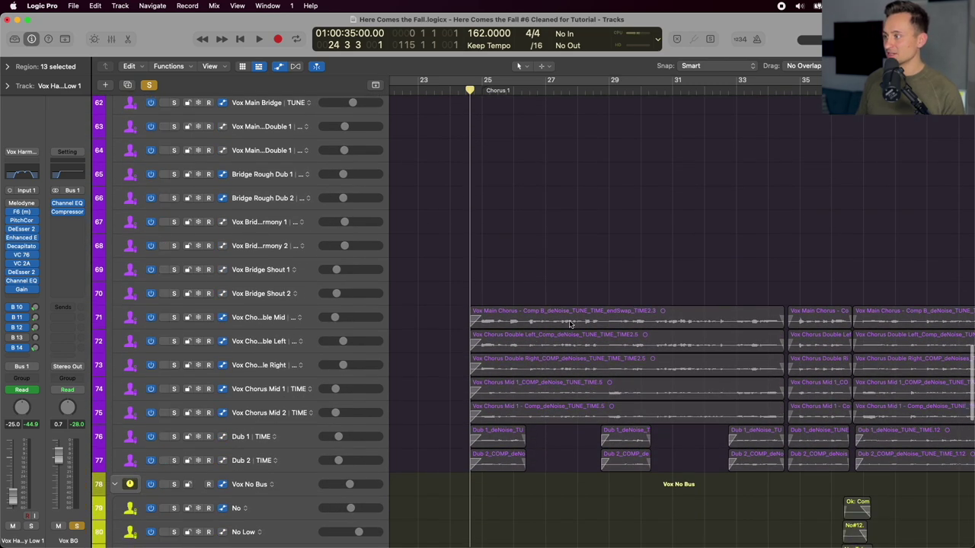
scroll(568, 399, "up", 7)
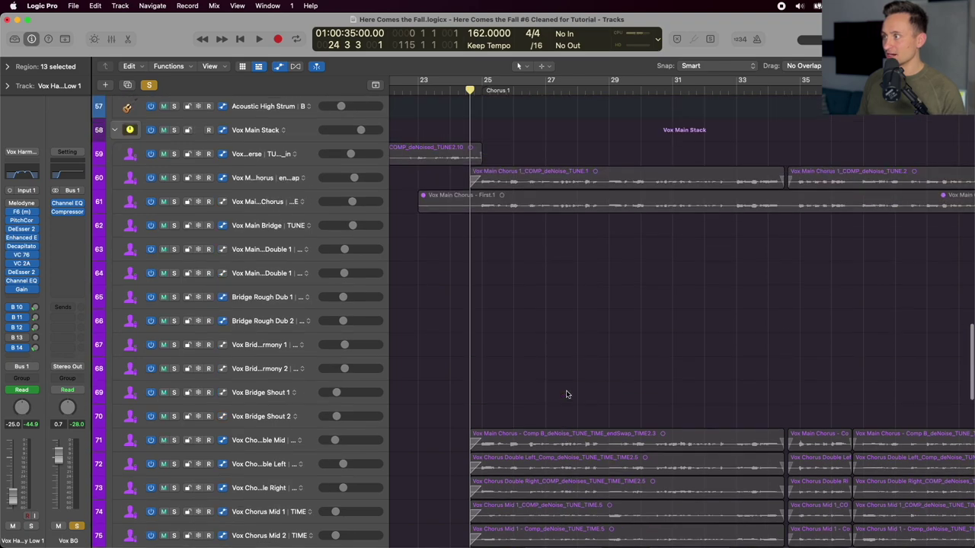
left_click(174, 180)
Add the Vox No Bus stack to the soloed Vox Main Stack and Vox BG.
scroll(172, 184, "down", 3)
scroll(172, 182, "down", 6)
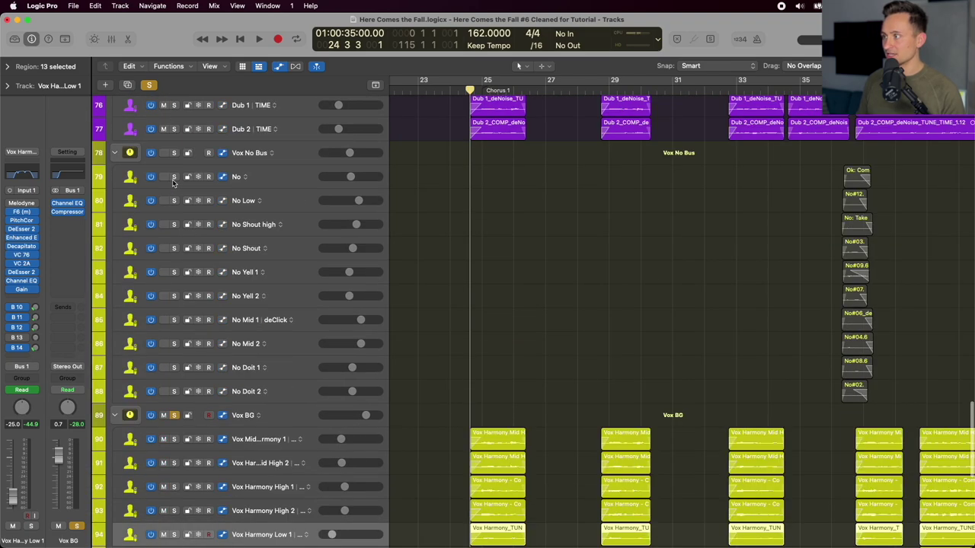
scroll(419, 174, "down", 5)
scroll(419, 174, "up", 6)
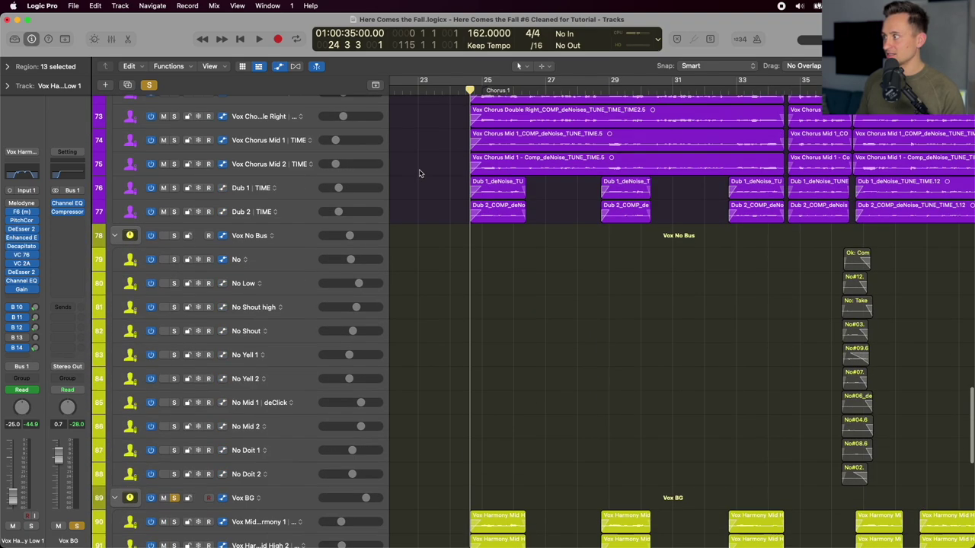
left_click(174, 235)
Play the combined main, No and background vocal stacks from 24 3 3 into Chorus 1.
scroll(557, 228, "right", 5)
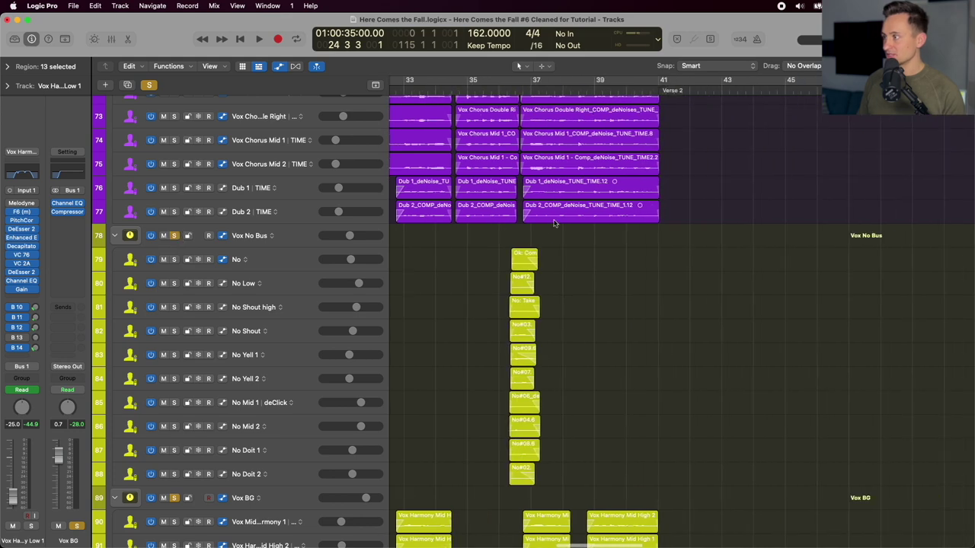
scroll(554, 219, "left", 6)
key("space")
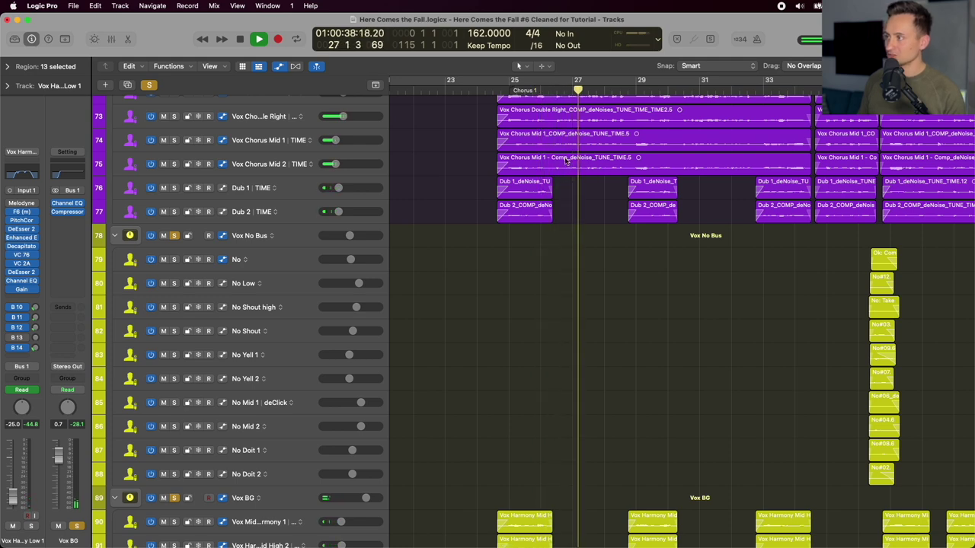
scroll(624, 122, "right", 5)
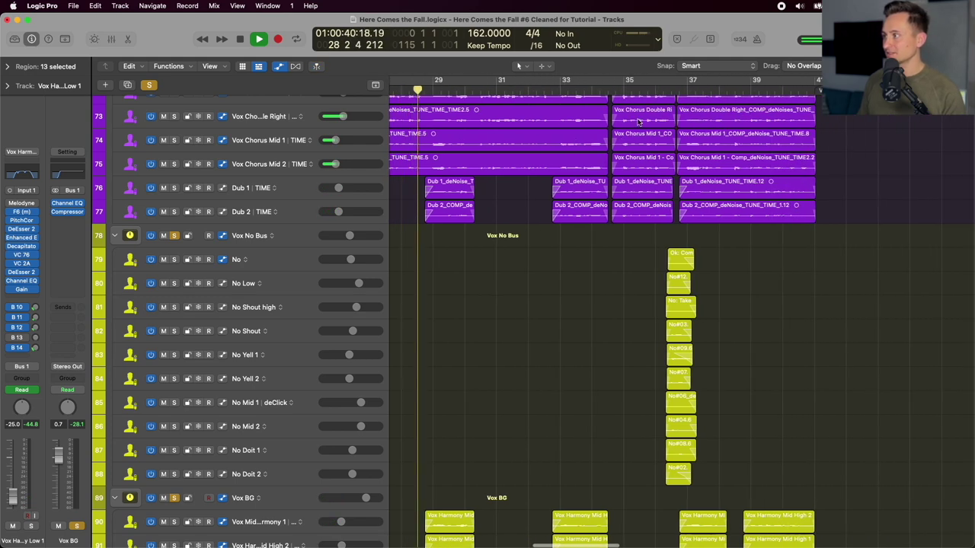
key("space")
Move the playhead to 34 4 1 and play the soloed vocal stacks through the layered No regions around bar 36.
left_click(615, 89)
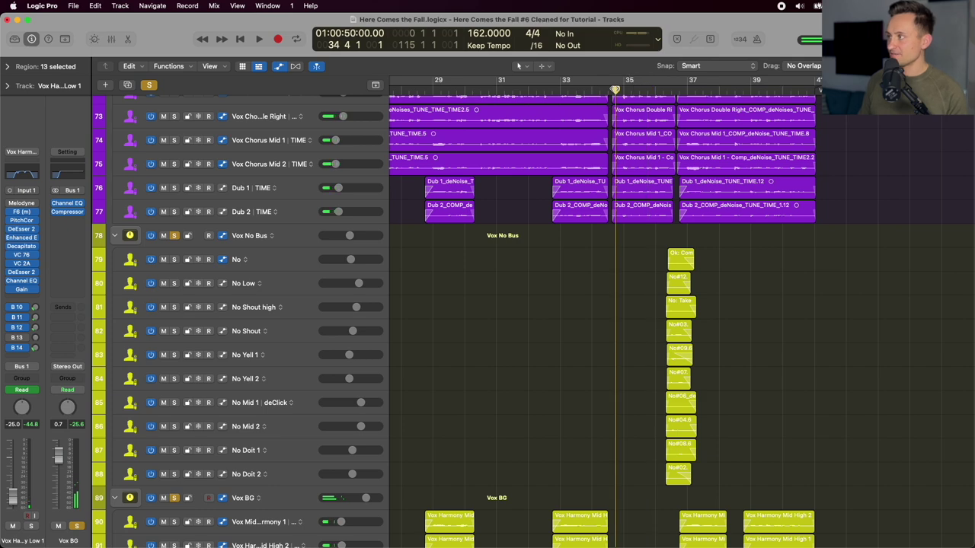
scroll(667, 151, "up", 3)
scroll(667, 150, "down", 5)
key("super+Up")
key("super+Up")
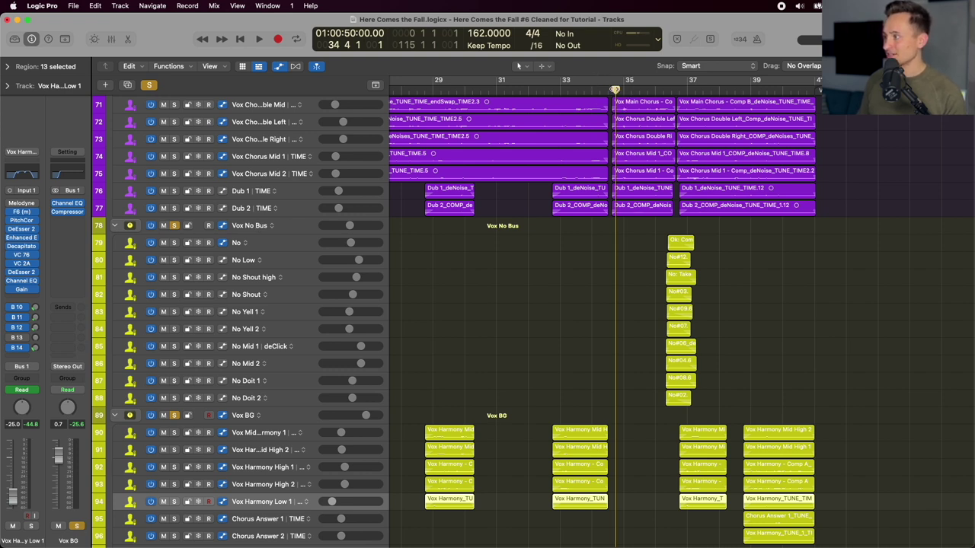
key("space")
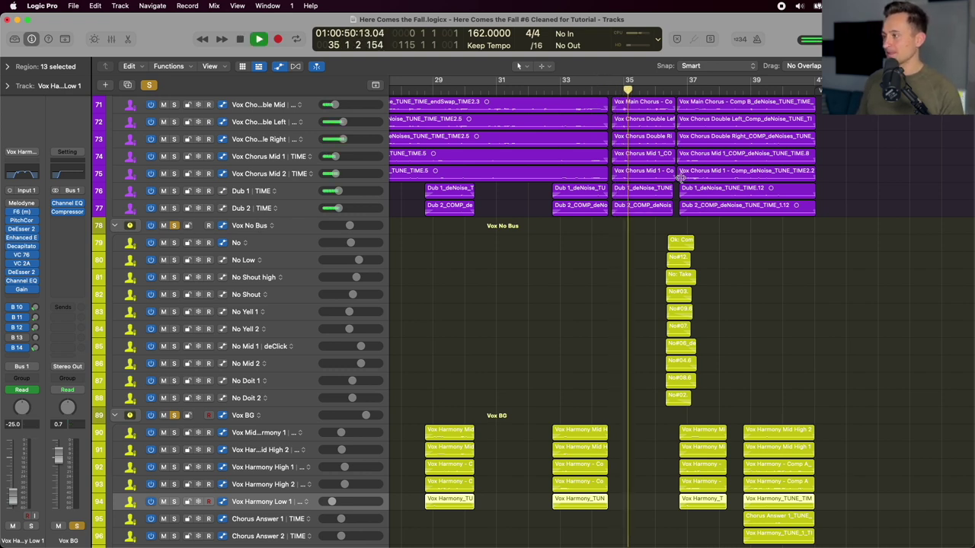
scroll(646, 215, "up", 3)
scroll(648, 216, "right", 2)
scroll(646, 219, "down", 1)
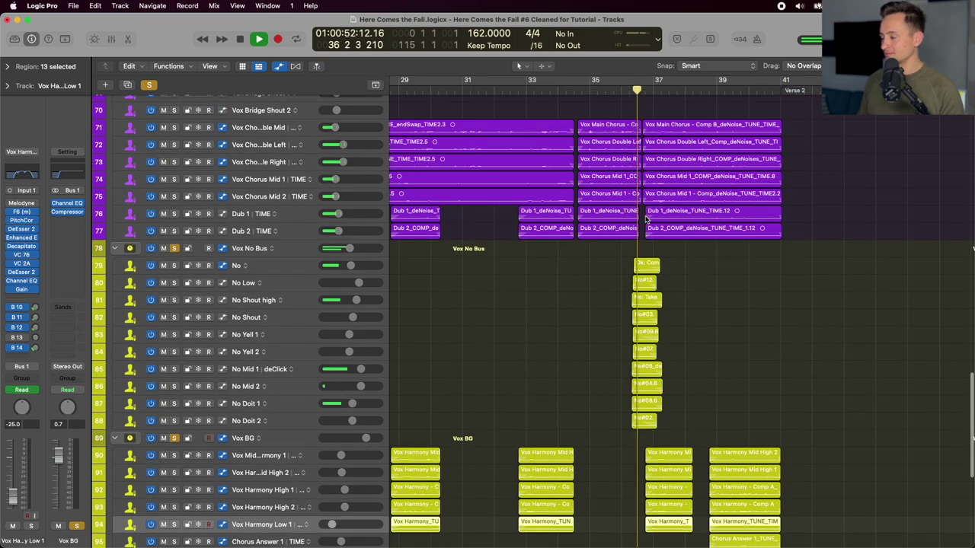
key("space")
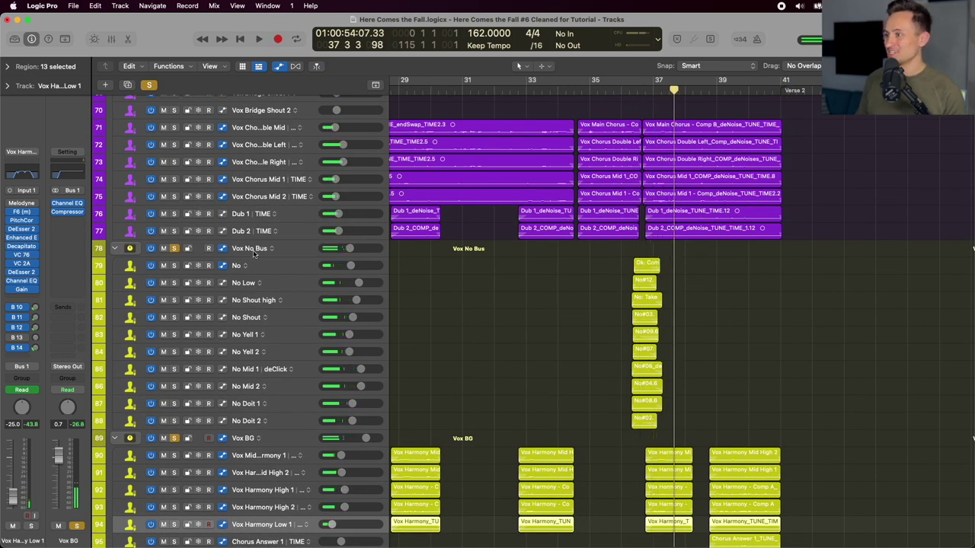
Examine the Vox No Bus channel strip, comparing it with those of the No track and Vox Mid High Harmony 1.
left_click(253, 254)
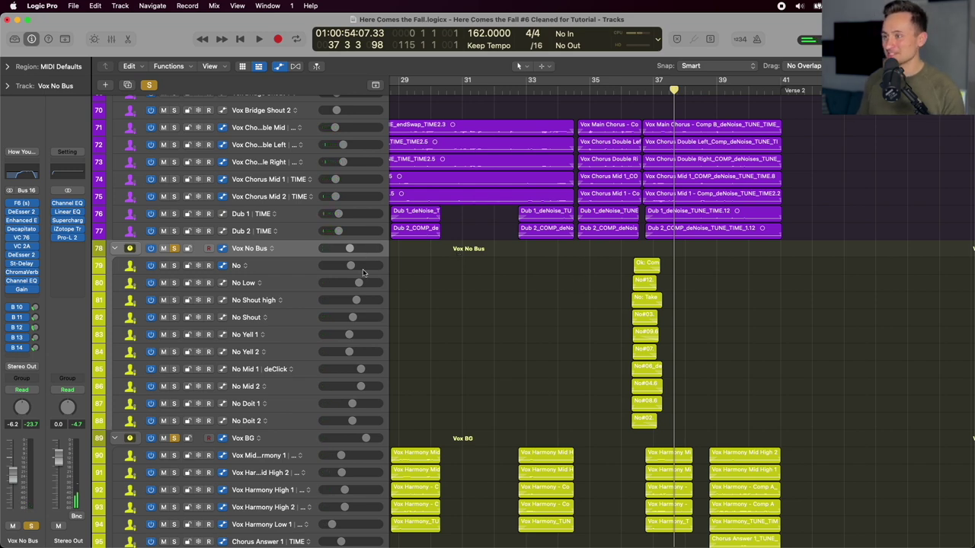
scroll(532, 260, "up", 3)
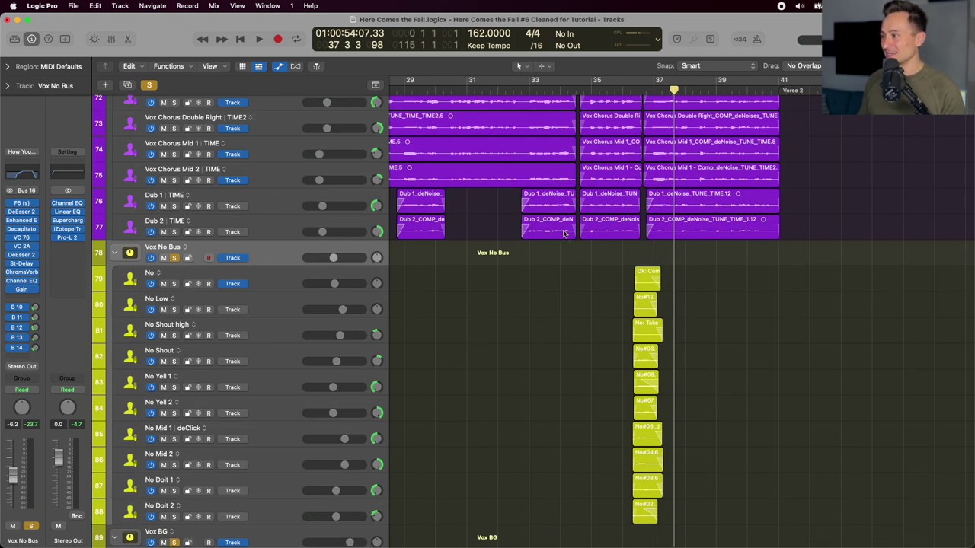
left_click(272, 282)
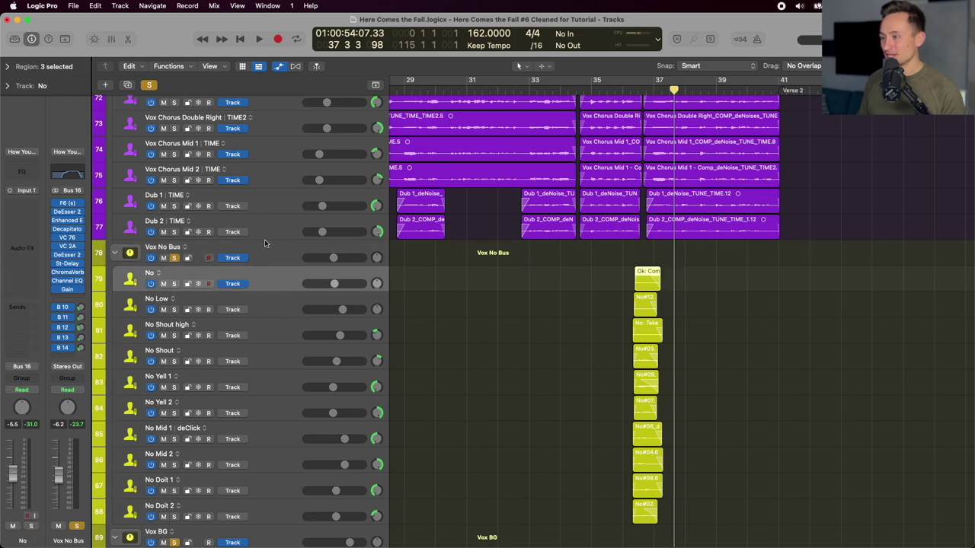
scroll(259, 296, "down", 5)
left_click(139, 363)
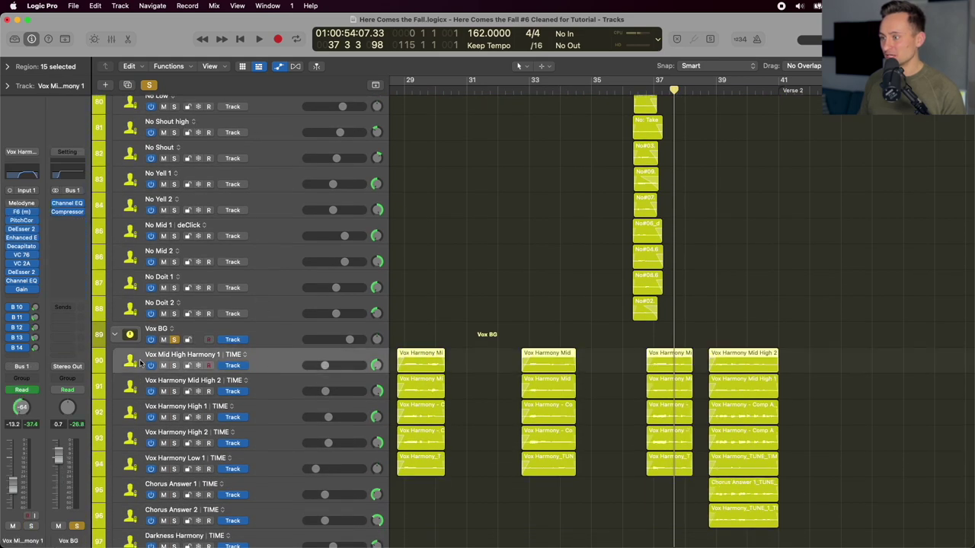
scroll(301, 325, "up", 5)
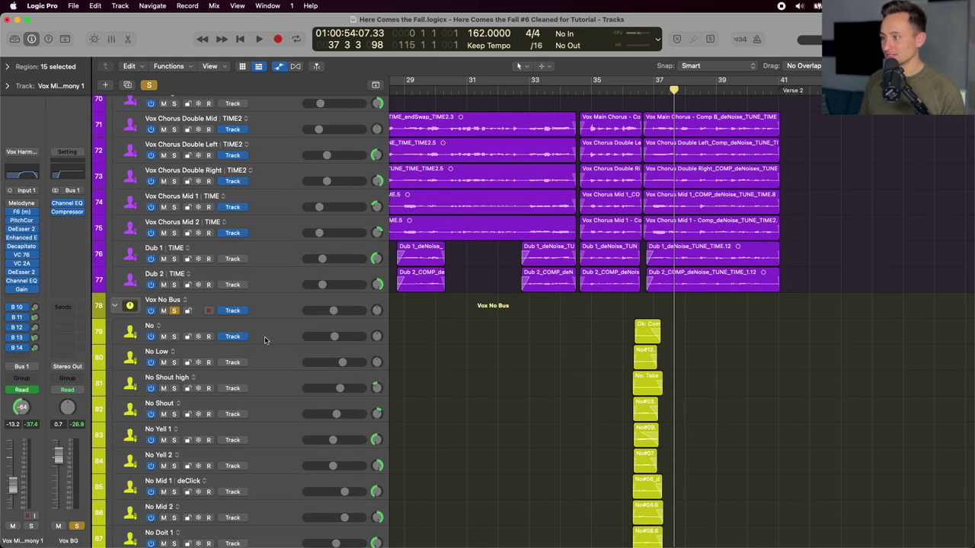
left_click(265, 340)
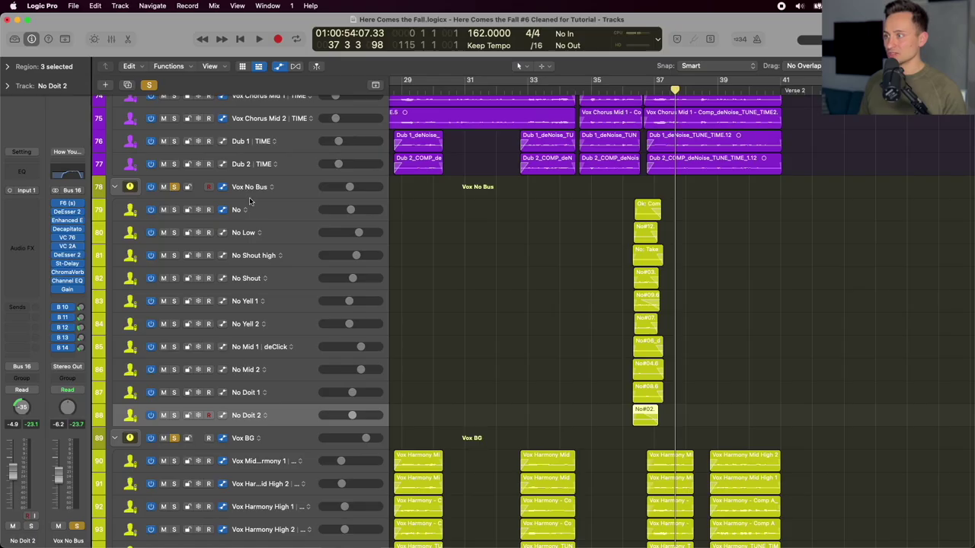
Inspect the Decapitator plug-in on the Vox No Bus track, with the playhead placed at bar 36.
left_click(276, 213)
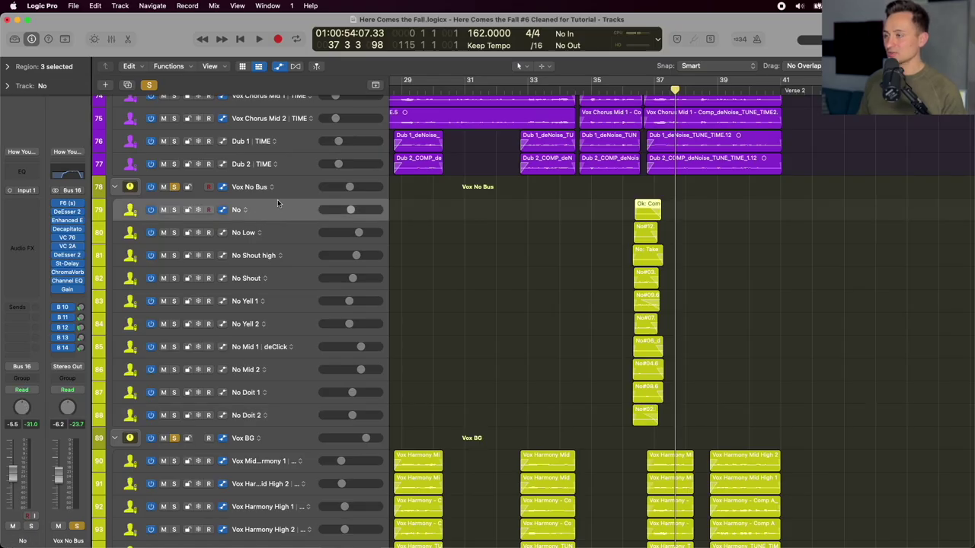
left_click(297, 183)
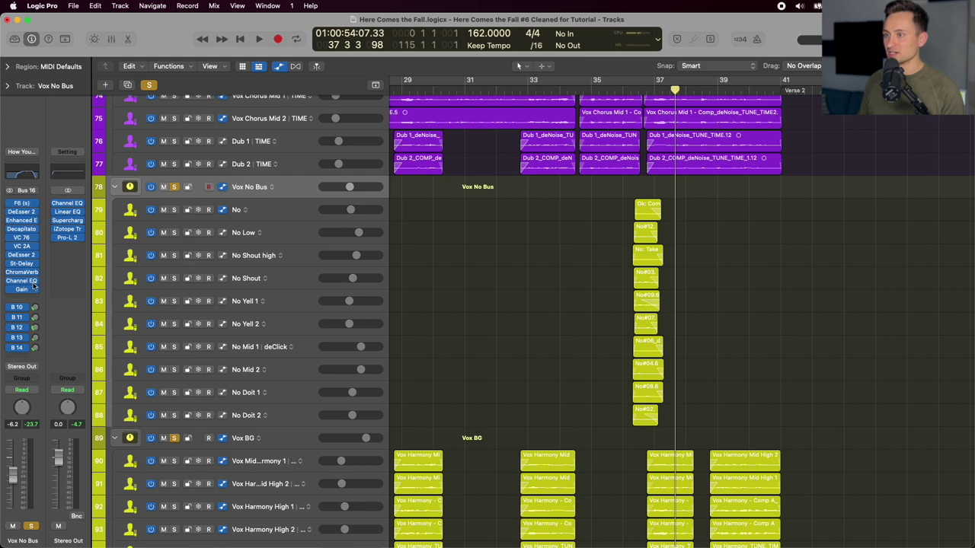
left_click(638, 90)
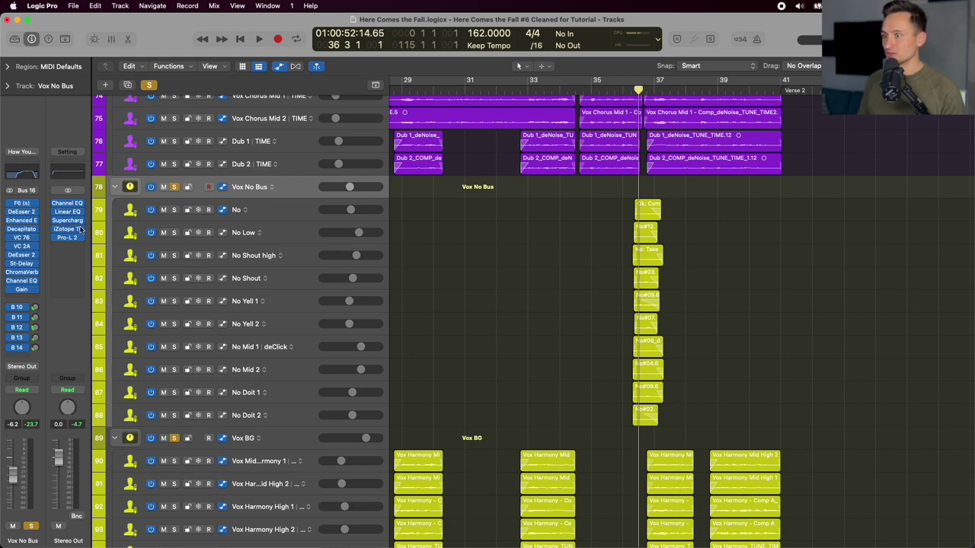
left_click(26, 229)
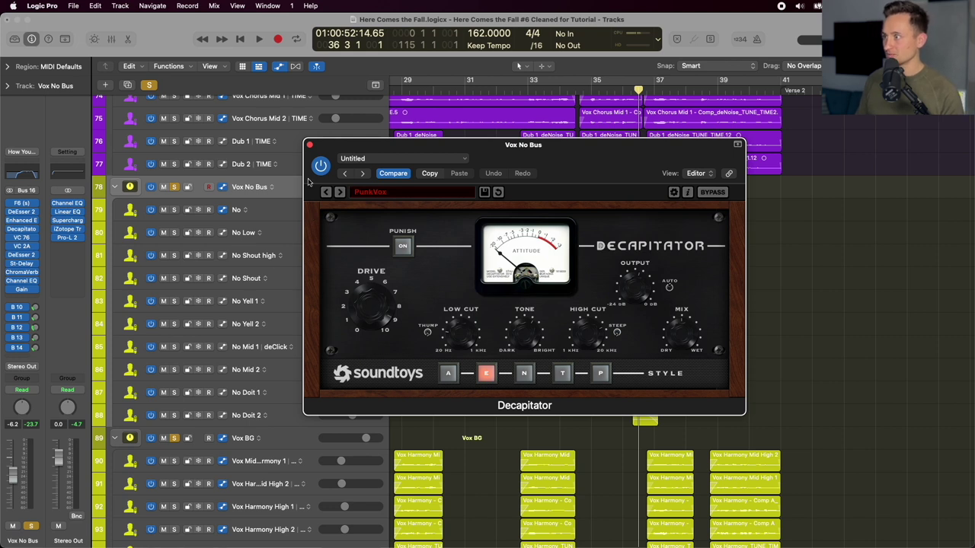
left_click(309, 144)
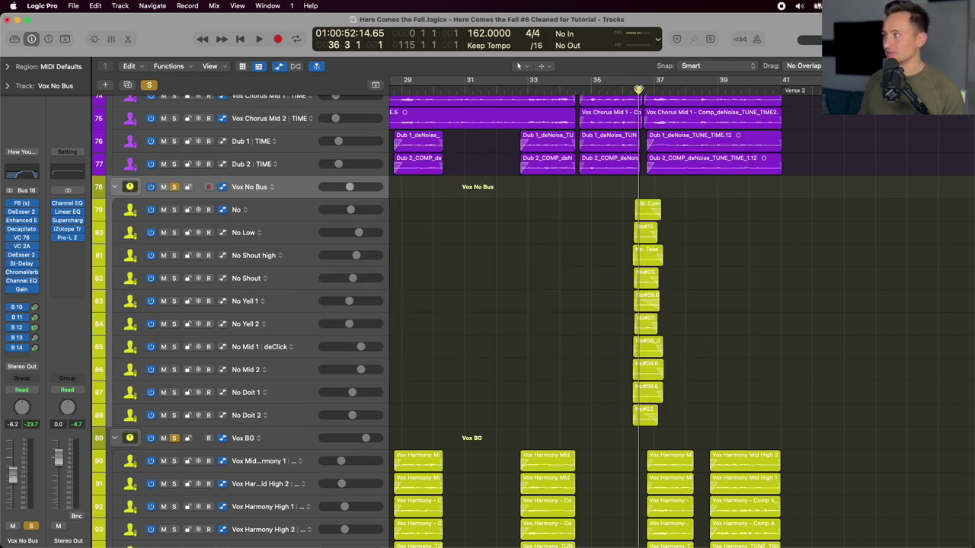
Clear all track solos and play the full mix from bar 34 through the layered "No" vocals.
left_click(149, 86)
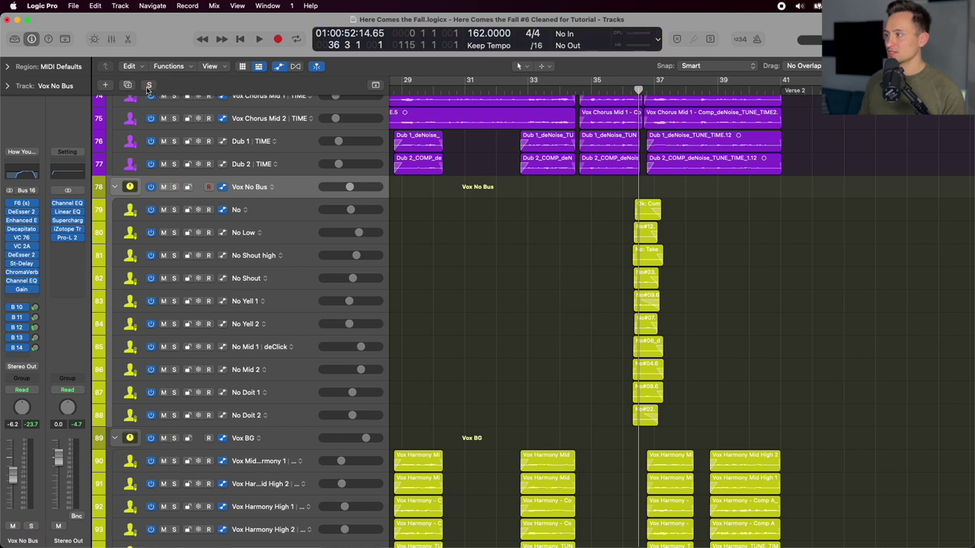
left_click(574, 87)
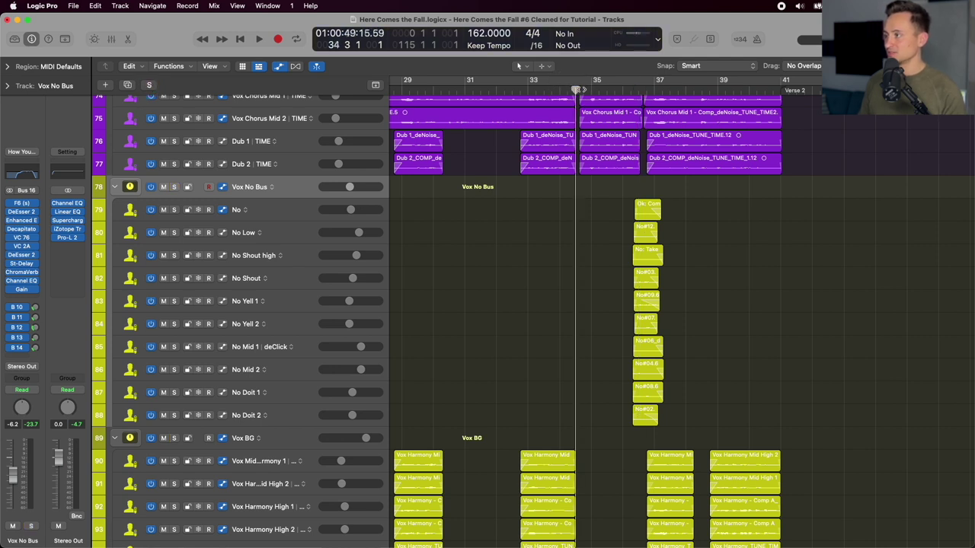
key("space")
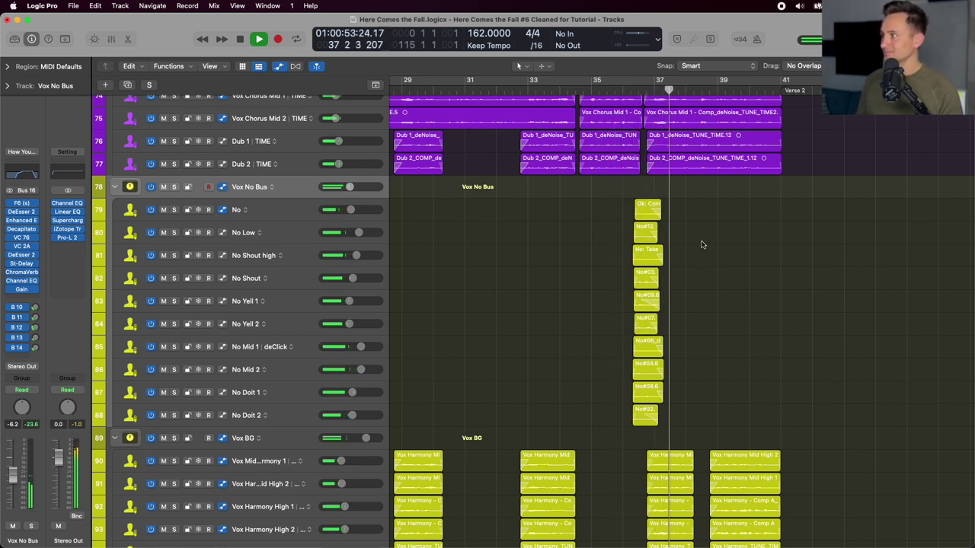
key("space")
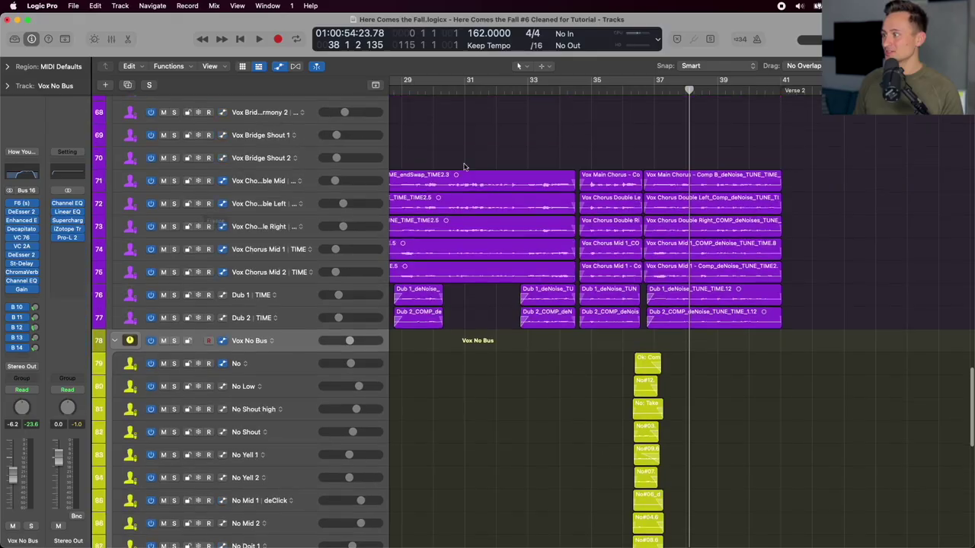
Reduce the track height and examine the arrangement from the vocal stacks up to the DRUM BUS.
scroll(463, 165, "up", 3)
scroll(463, 166, "down", 5)
scroll(463, 166, "down", 2)
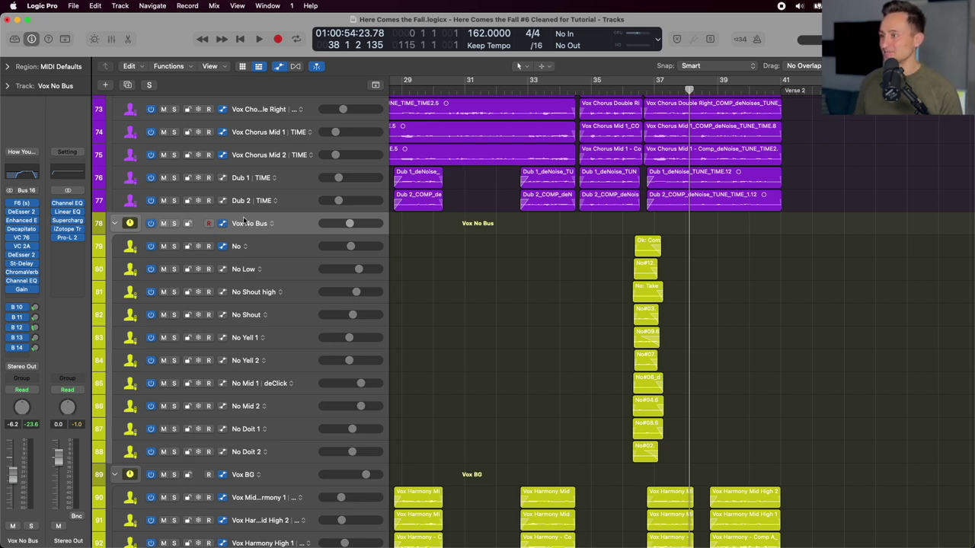
scroll(246, 227, "up", 4)
key("super+Up")
key("super+Up")
key("super+Up")
key("super+Up")
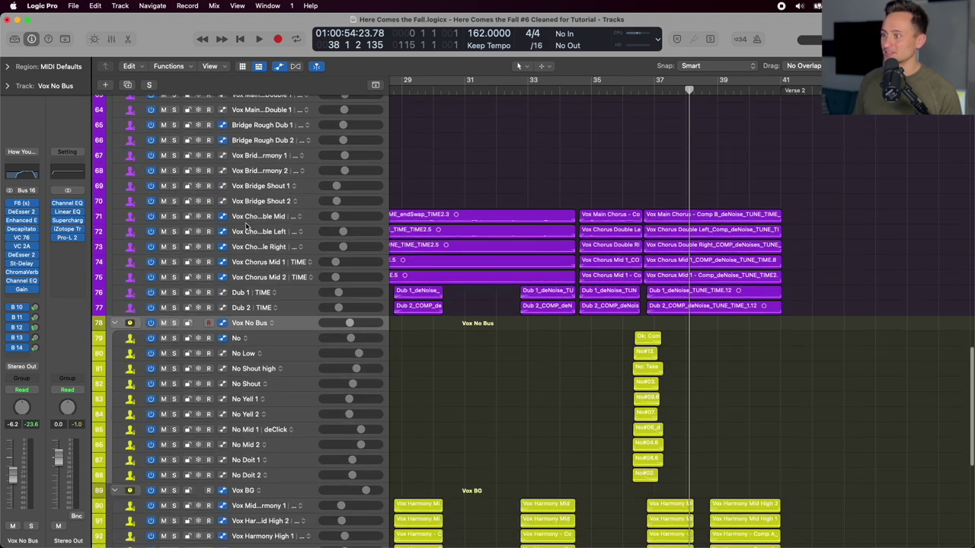
scroll(245, 225, "up", 15)
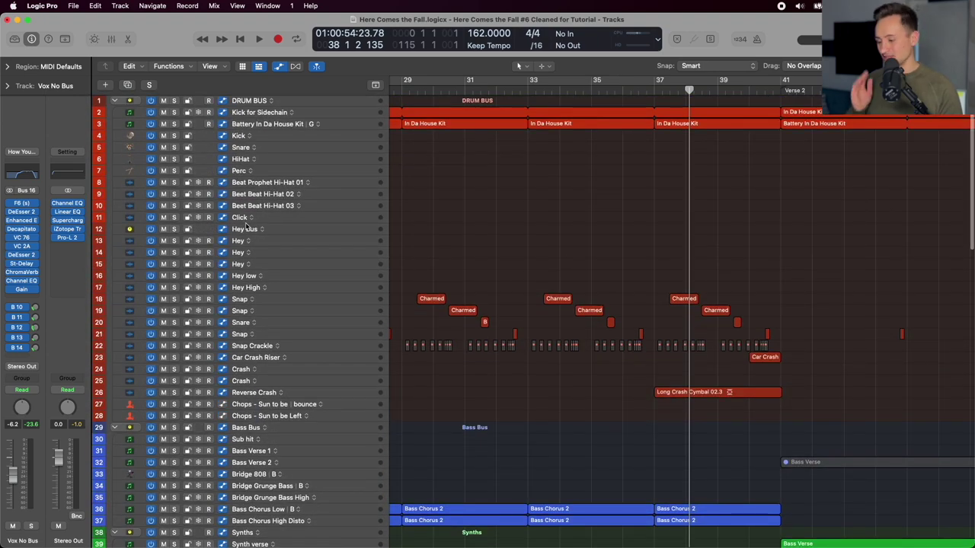
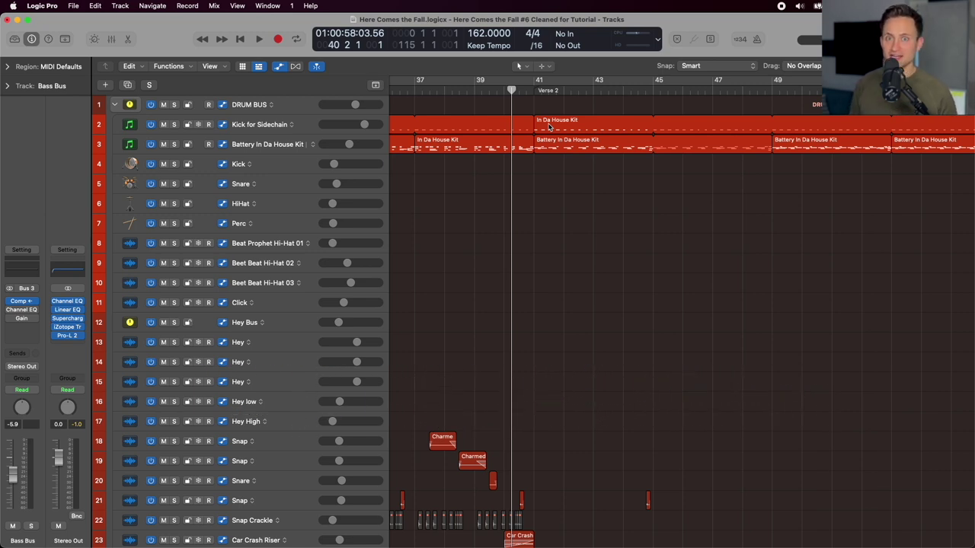
Play the transition into Verse 2 from about bar 40 while examining the drum, bass and synth tracks.
left_click_drag(496, 91, 518, 90)
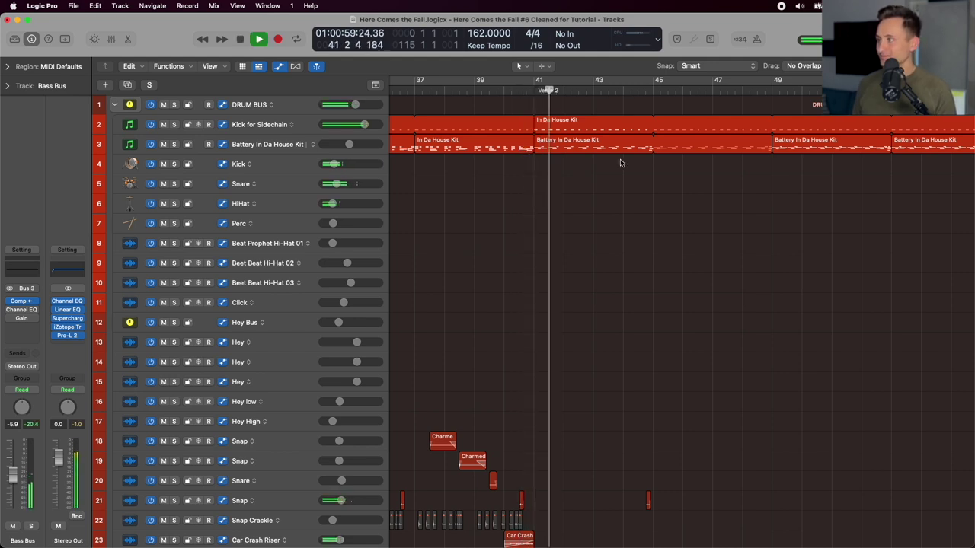
scroll(631, 162, "down", 1)
scroll(630, 163, "down", 2)
scroll(630, 163, "up", 5)
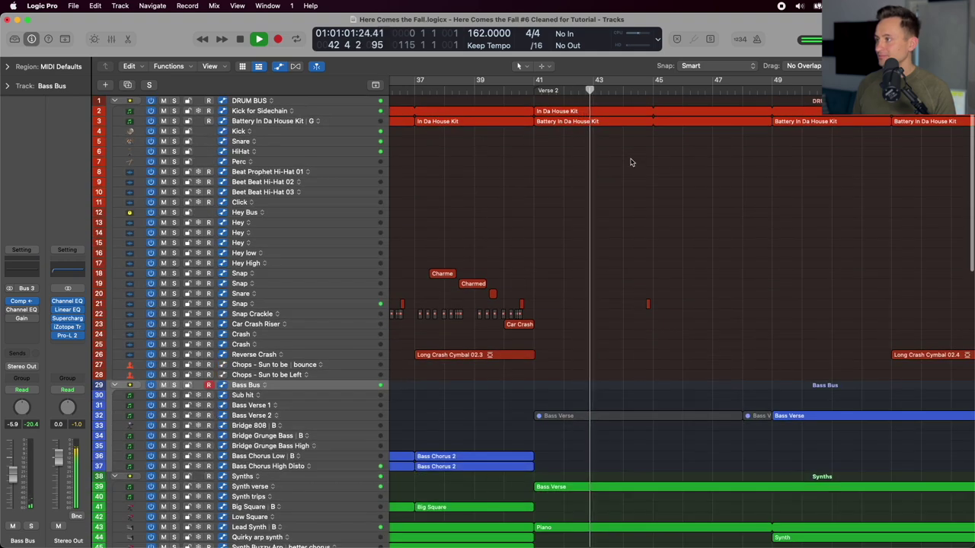
scroll(630, 162, "down", 1)
scroll(631, 162, "up", 2)
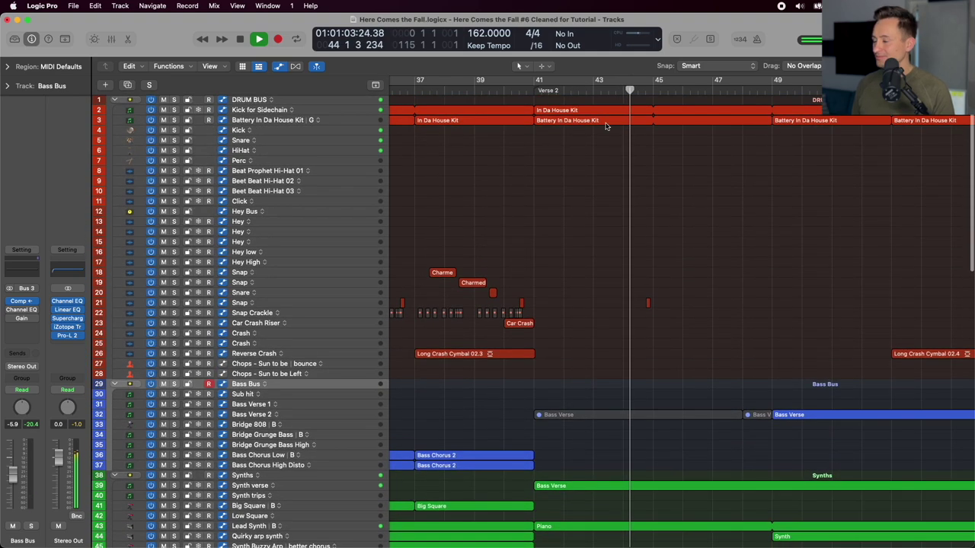
Solo the DRUM BUS from bar 40 into Verse 2, and continue playback with the solo cleared.
left_click(524, 82)
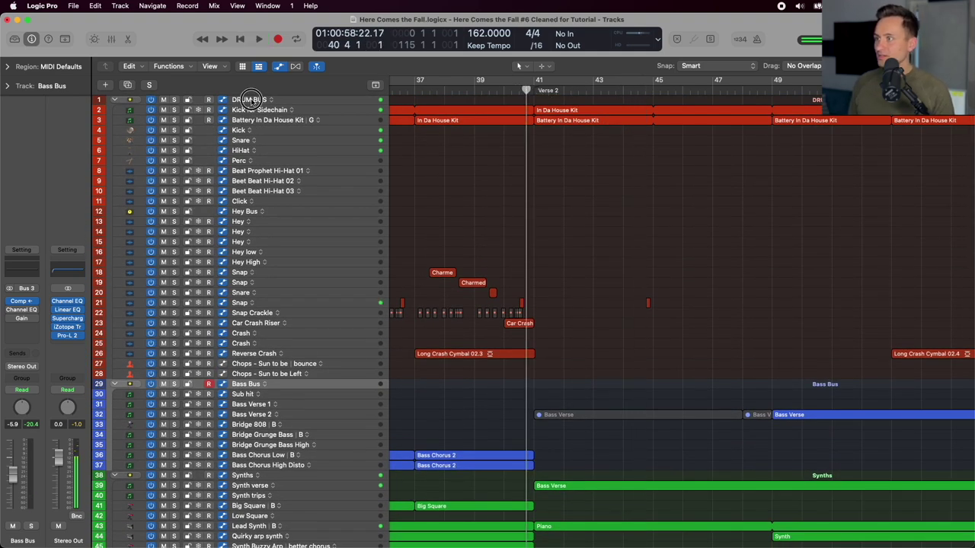
left_click(252, 100)
key("s")
left_click(557, 143, "ctrl+alt")
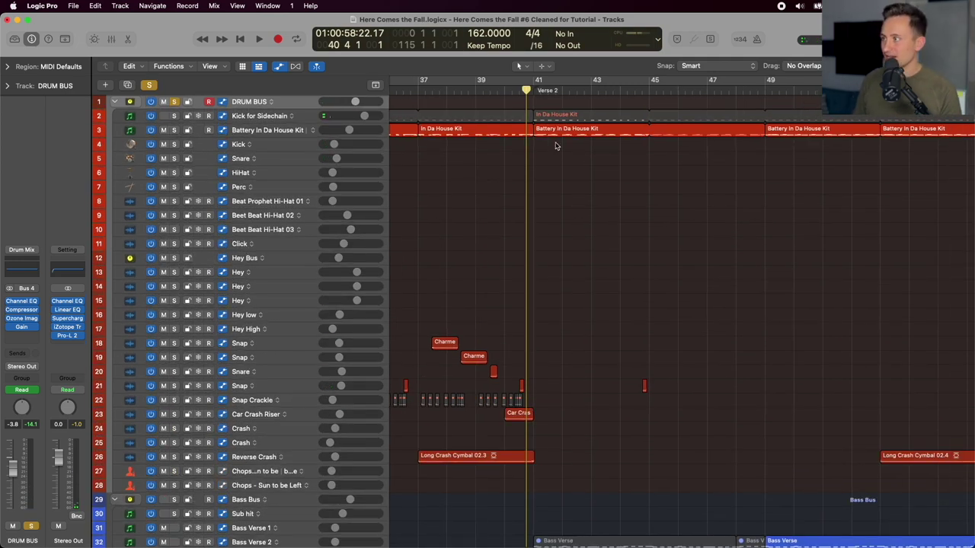
scroll(555, 145, "down", 2)
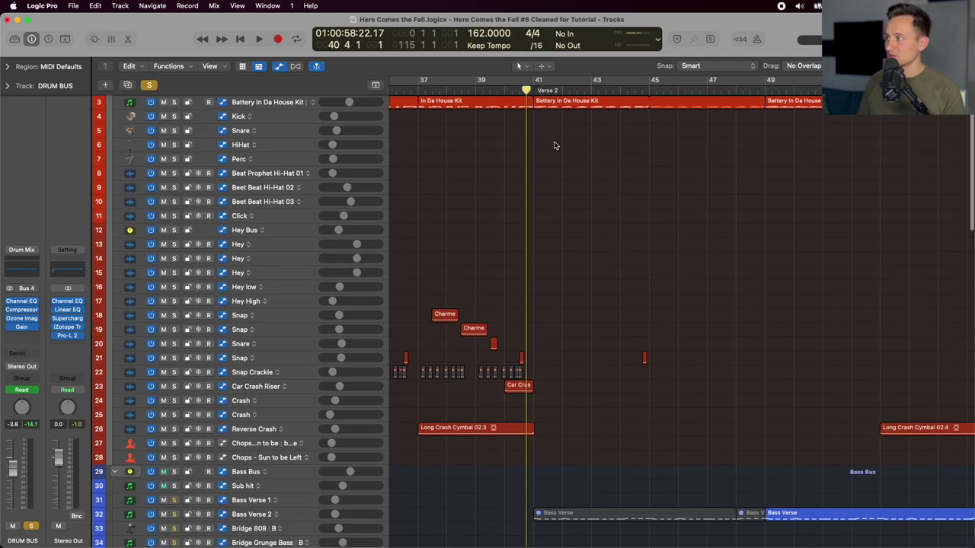
scroll(555, 145, "up", 2)
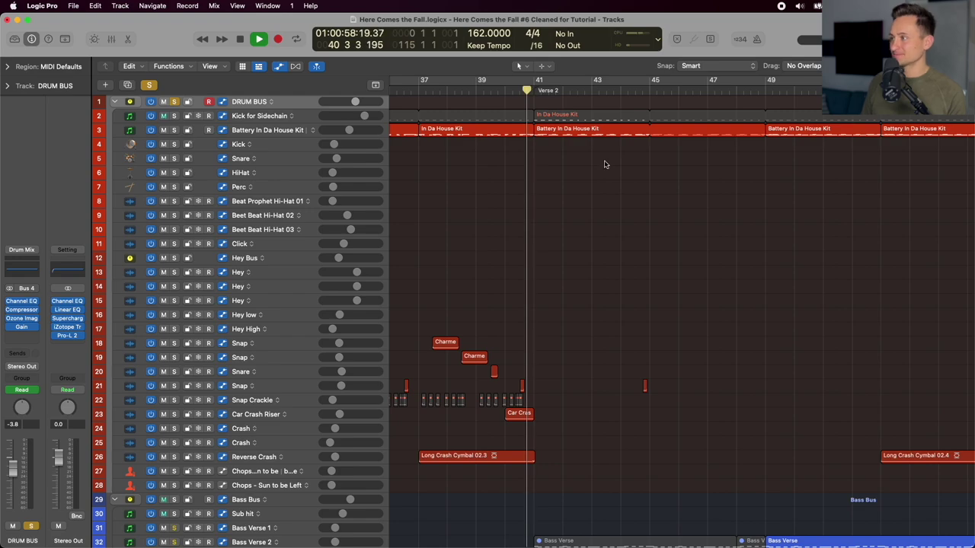
scroll(604, 164, "down", 15)
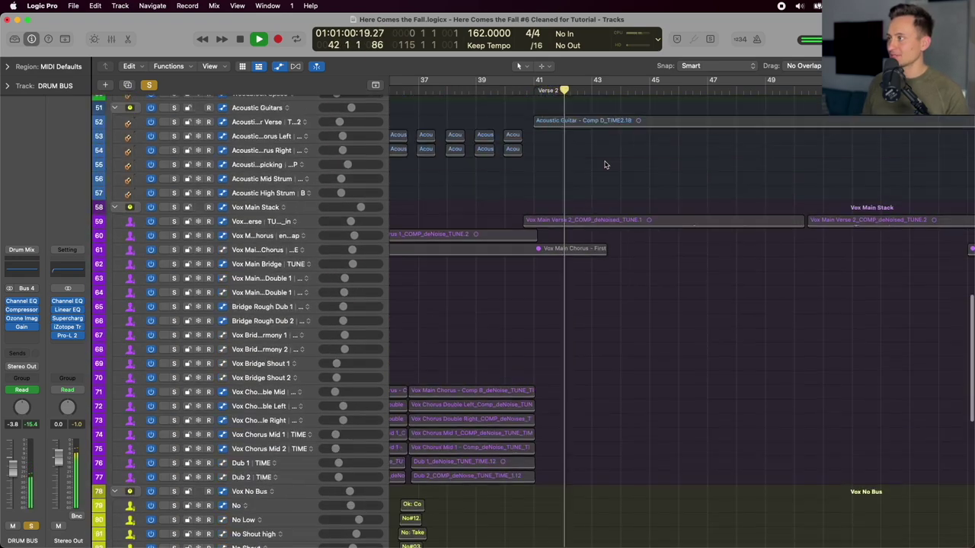
scroll(604, 165, "up", 8)
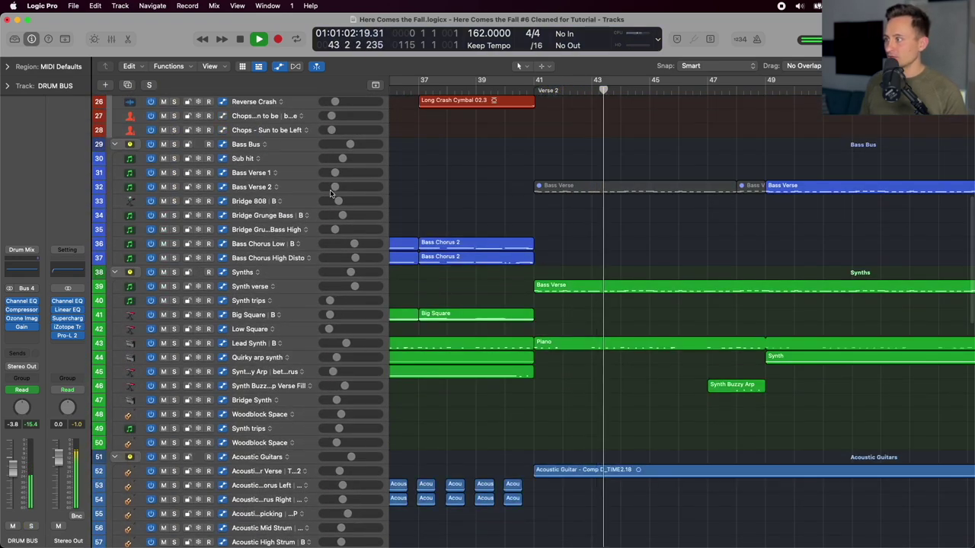
key("space")
Return the playhead to bar 40, solo the Synth verse track and play it into Verse 2.
left_click(254, 147)
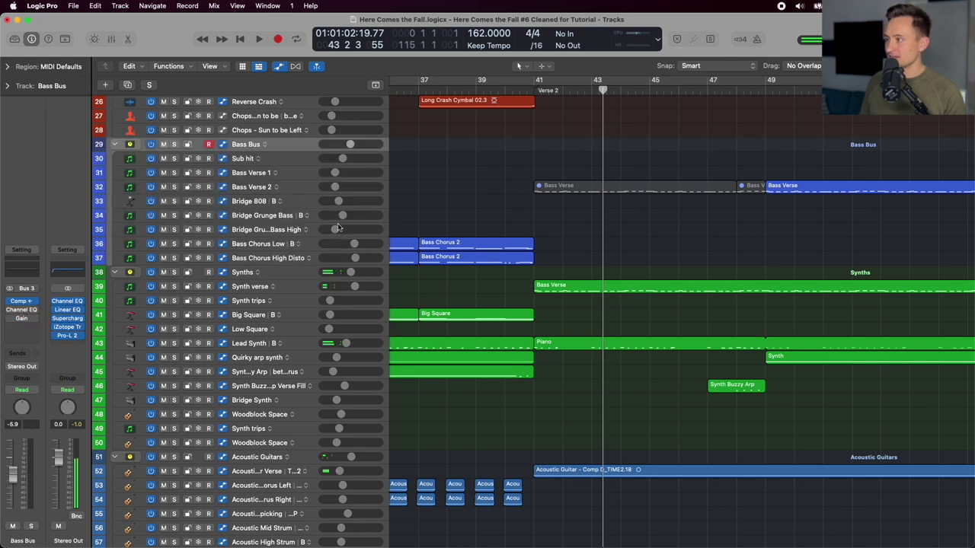
left_click(247, 274)
left_click(523, 93)
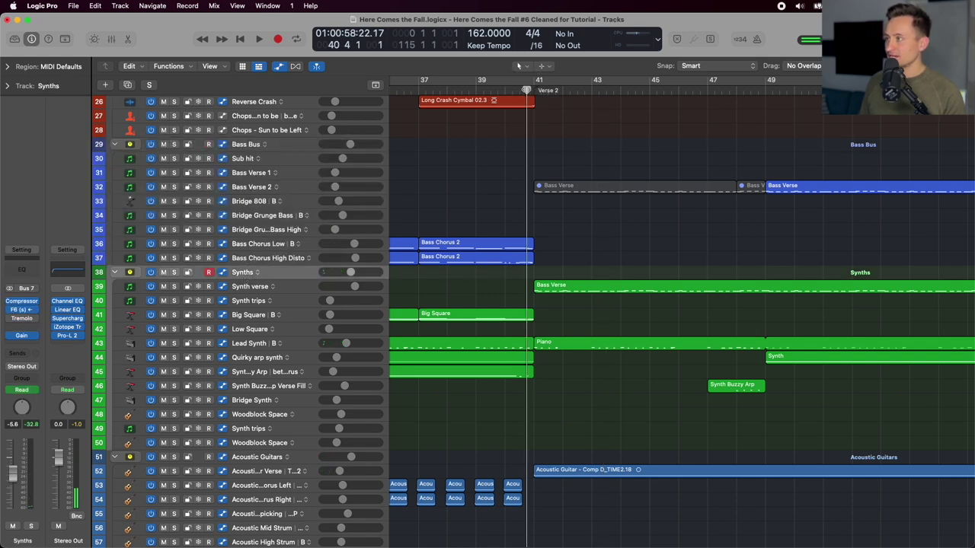
scroll(384, 168, "down", 3)
scroll(364, 242, "down", 1)
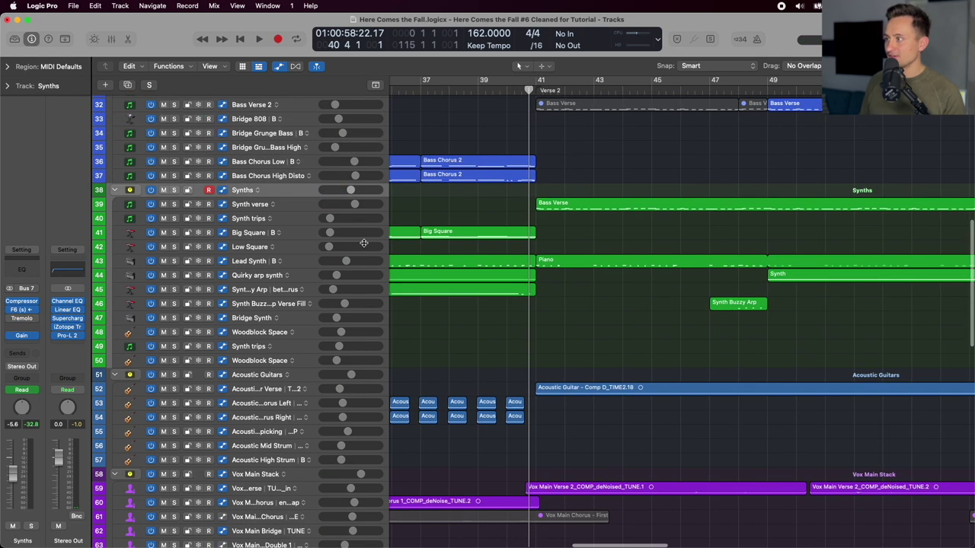
scroll(259, 236, "down", 2)
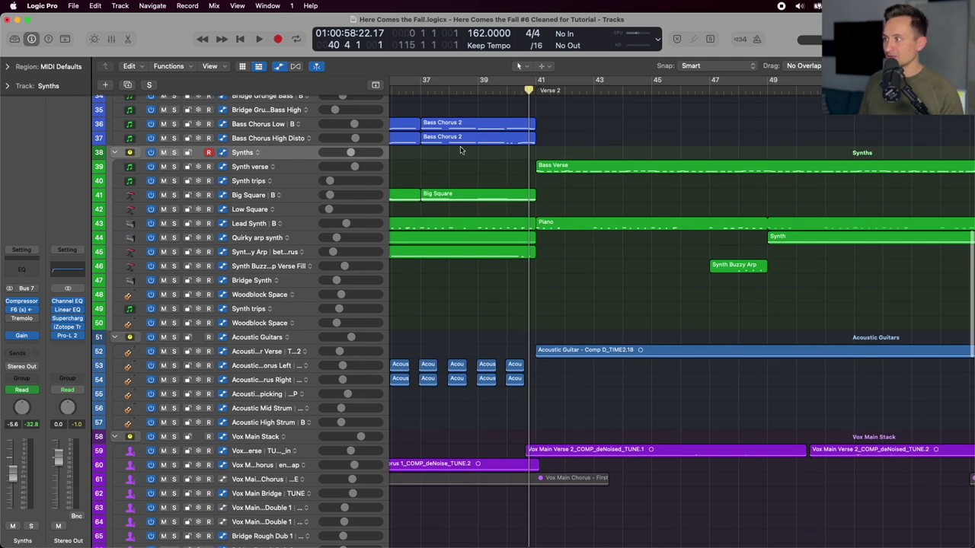
left_click(174, 166)
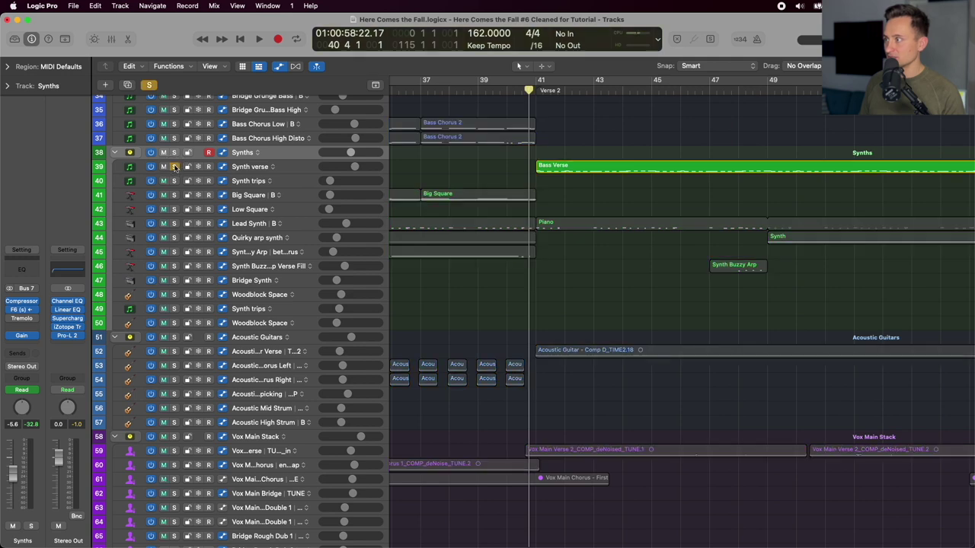
key("space")
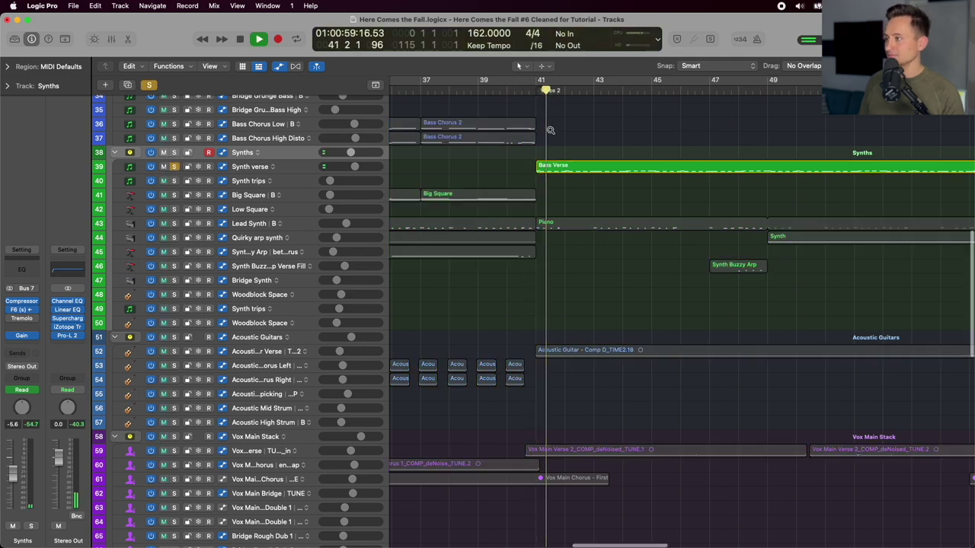
Inspect the Kontakt instrument and the Tremolo effect on the Synth verse track.
key("super+Down")
key("Down")
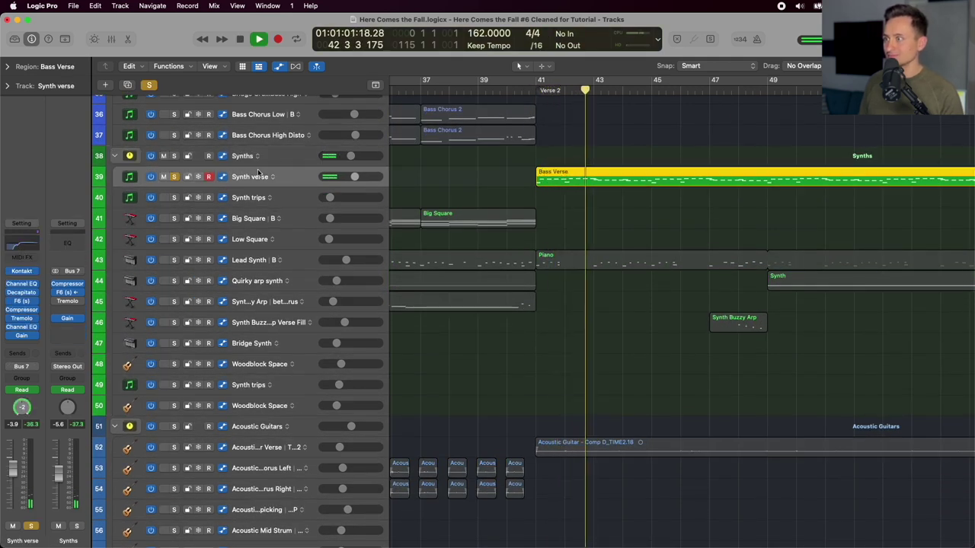
left_click(23, 272)
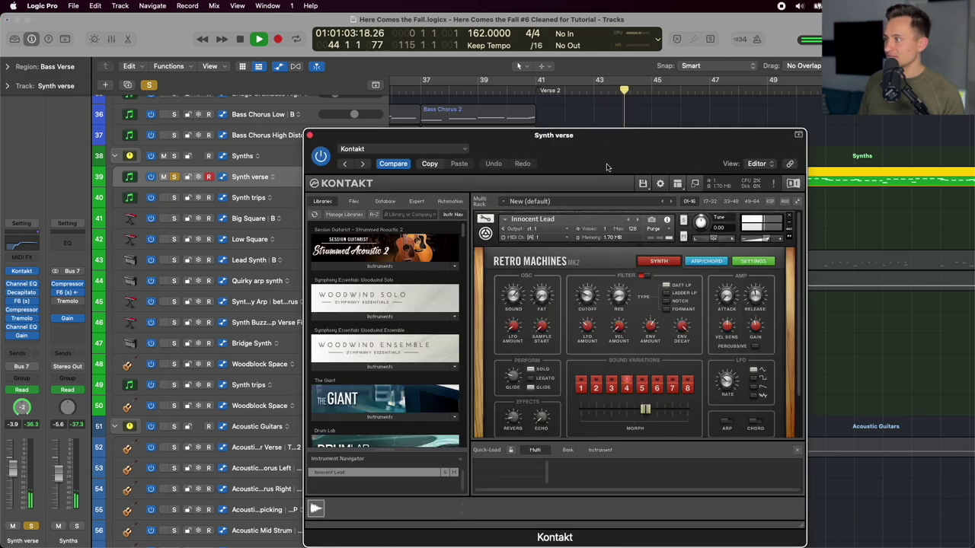
left_click_drag(607, 167, 534, 128)
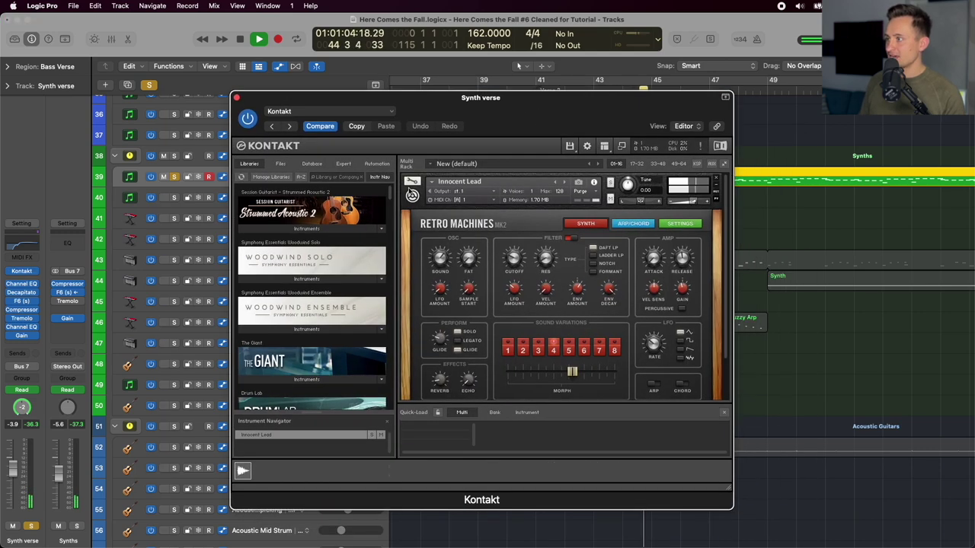
left_click(236, 97)
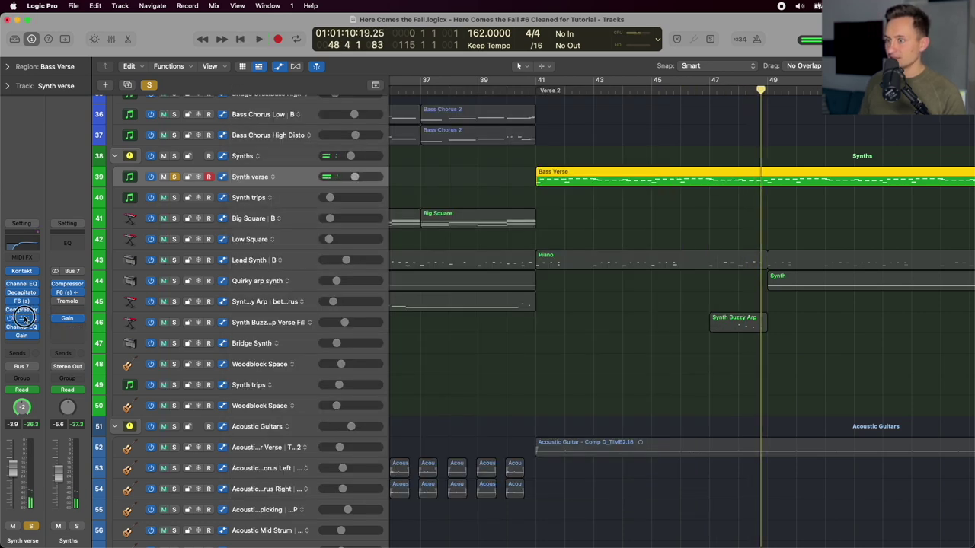
left_click(22, 318)
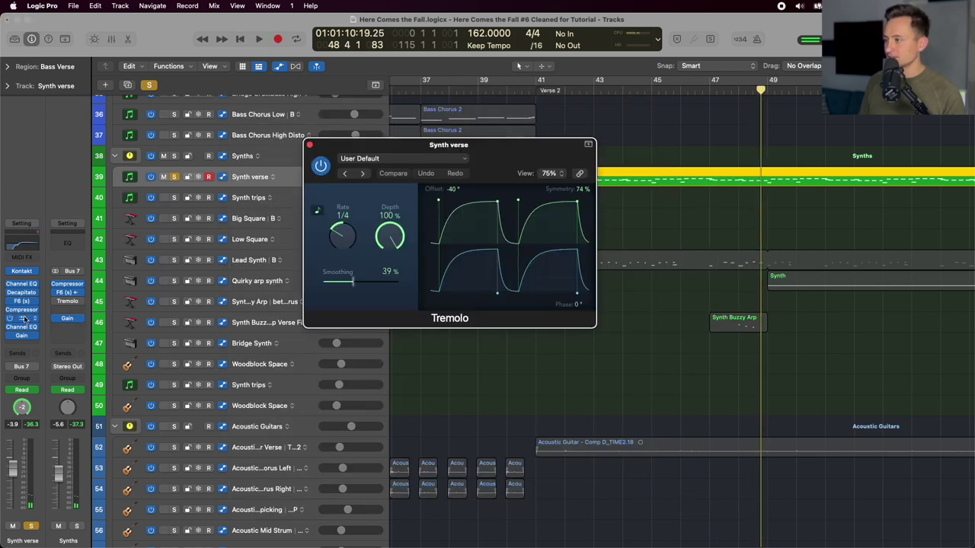
left_click(310, 145)
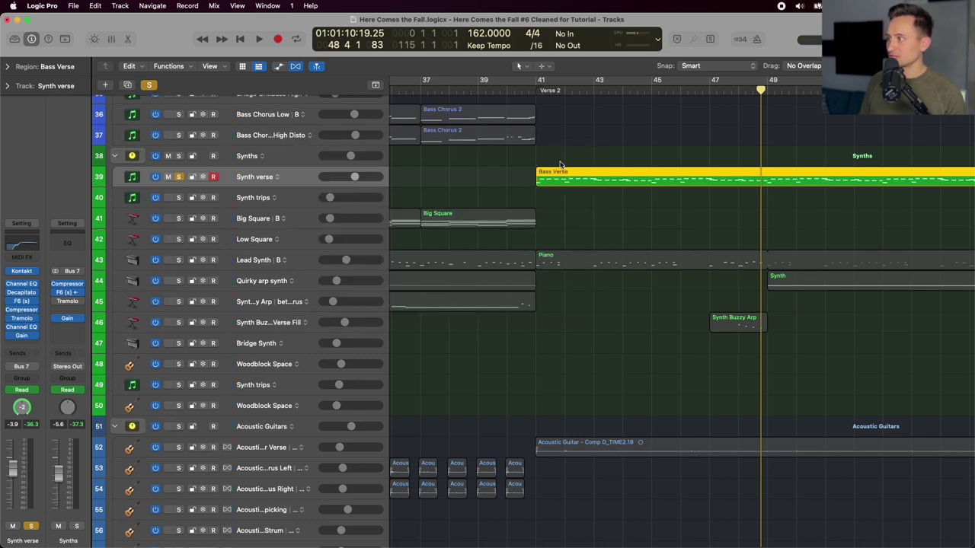
Show the notes of the Synth verse track's Bass Verse region in the Piano Roll.
key("a")
key("a")
key("p")
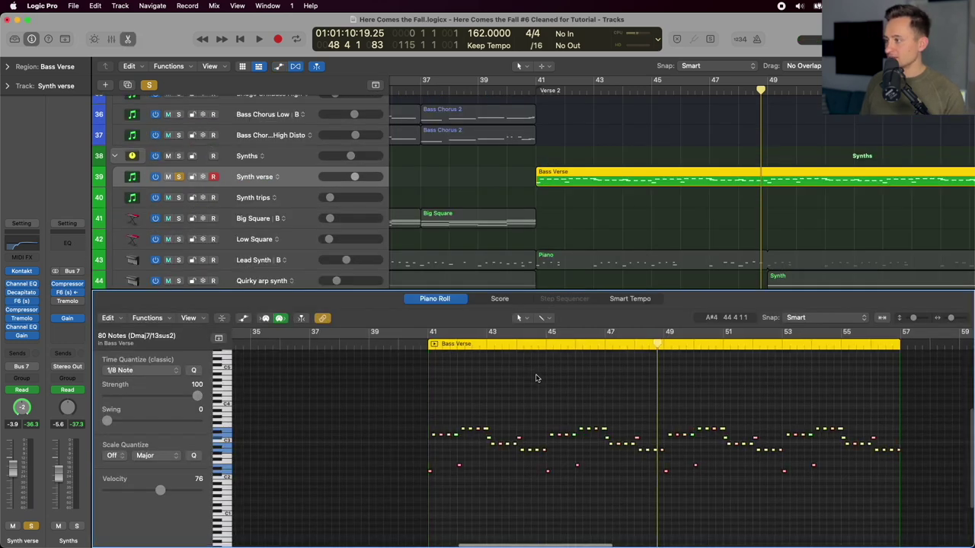
Examine the note pattern across the whole Bass Verse region in the Piano Roll.
key("super+Right")
key("super+Right")
key("super+Right")
key("super+Right")
key("super+Right")
key("super+Right")
key("super+Left")
key("super+Left")
key("super+Left")
key("super+Left")
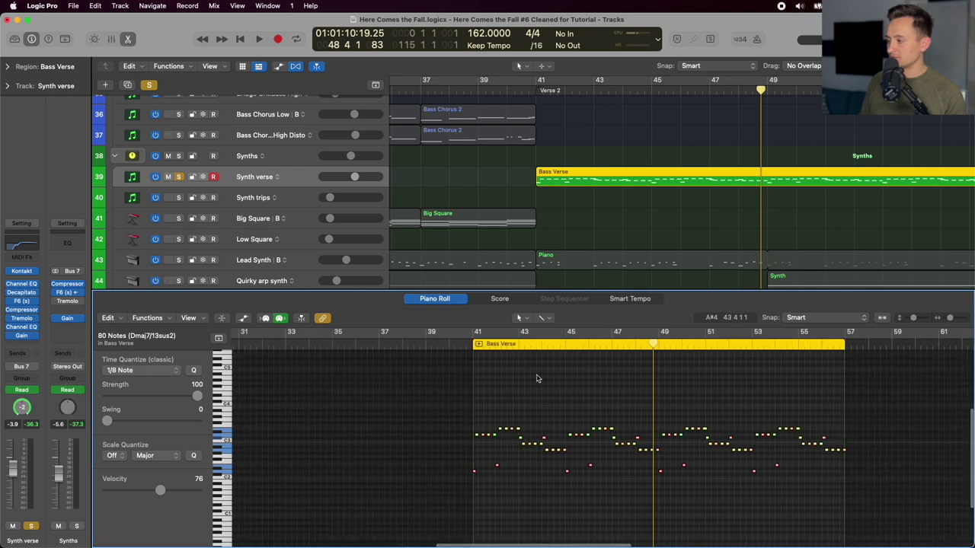
Set the playhead in bar 40, just before the Bass Verse region, and close the Piano Roll.
left_click(456, 344)
key("super+Right")
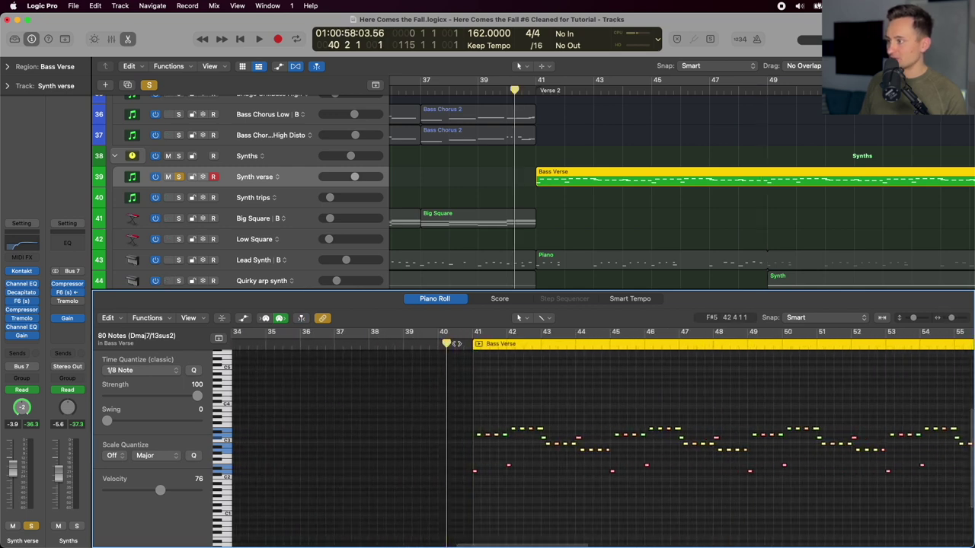
left_click(462, 344)
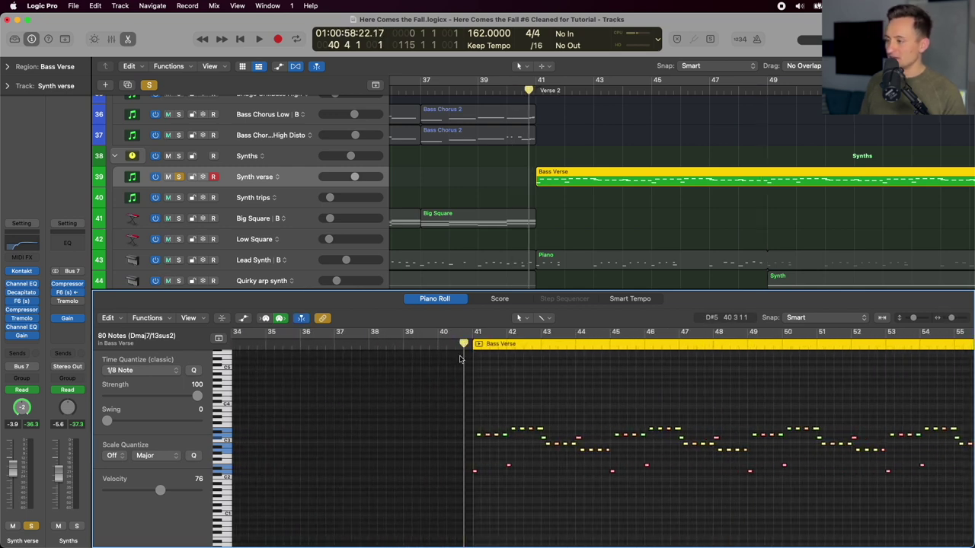
key("e")
Solo the Acoustic Guitar Verse track and play it from the end of bar 40 into Verse 2.
scroll(570, 202, "down", 4)
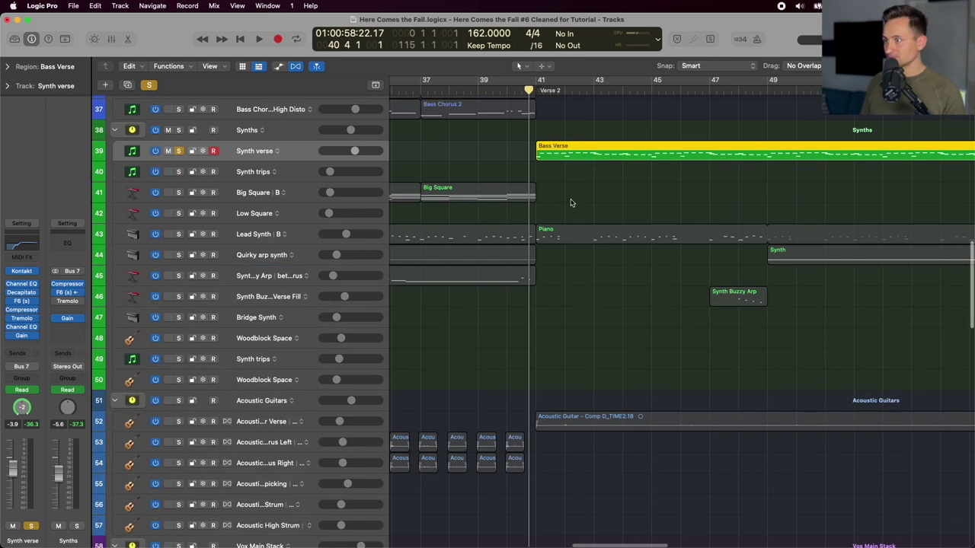
scroll(377, 194, "down", 4)
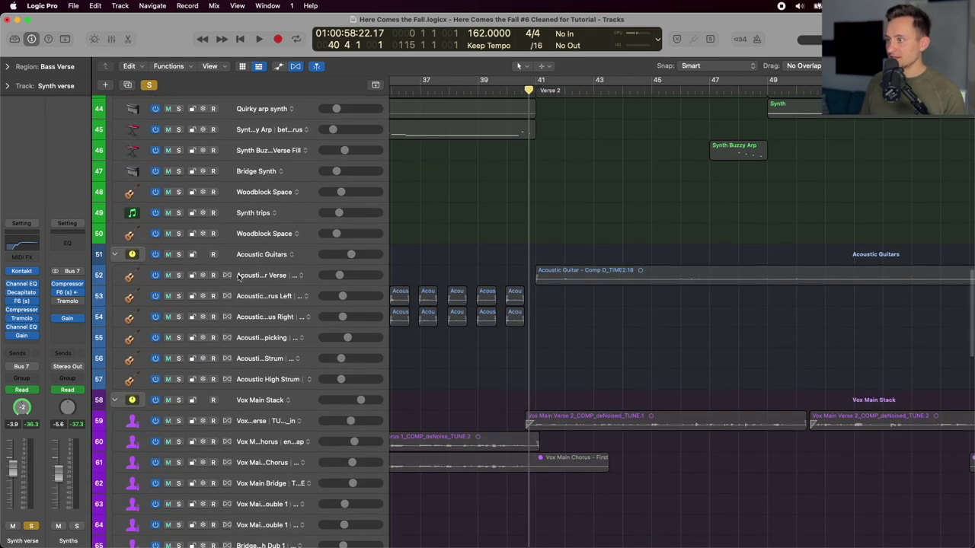
left_click(238, 277)
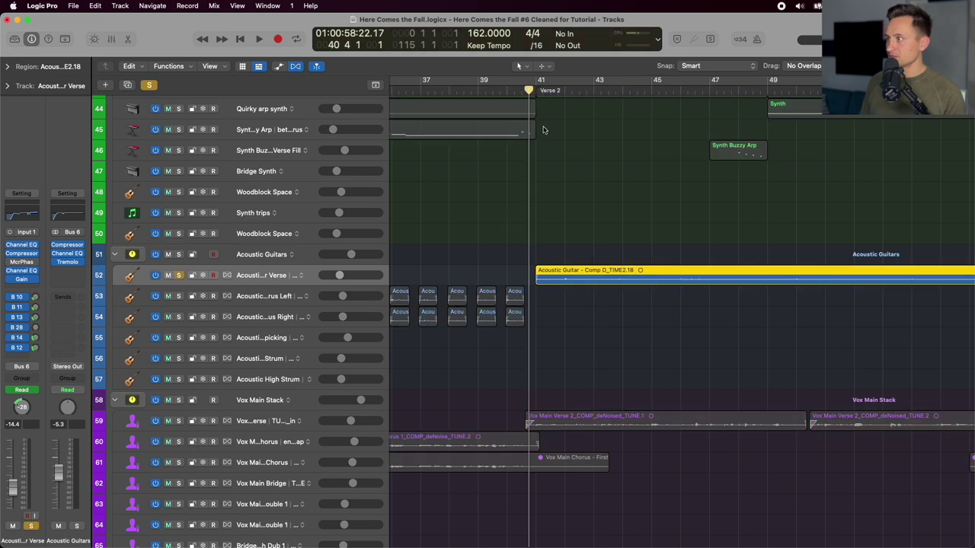
key("super+Down")
key("super+Down")
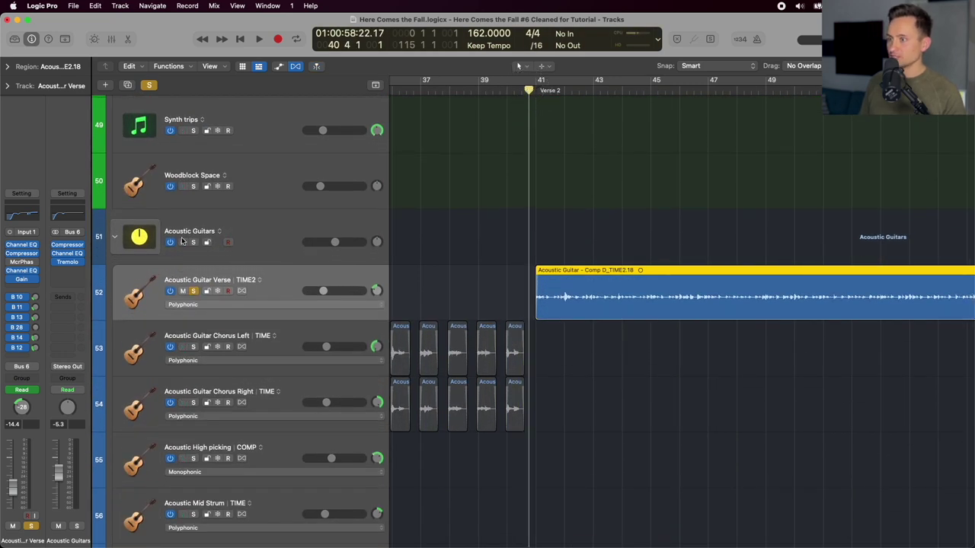
key("space")
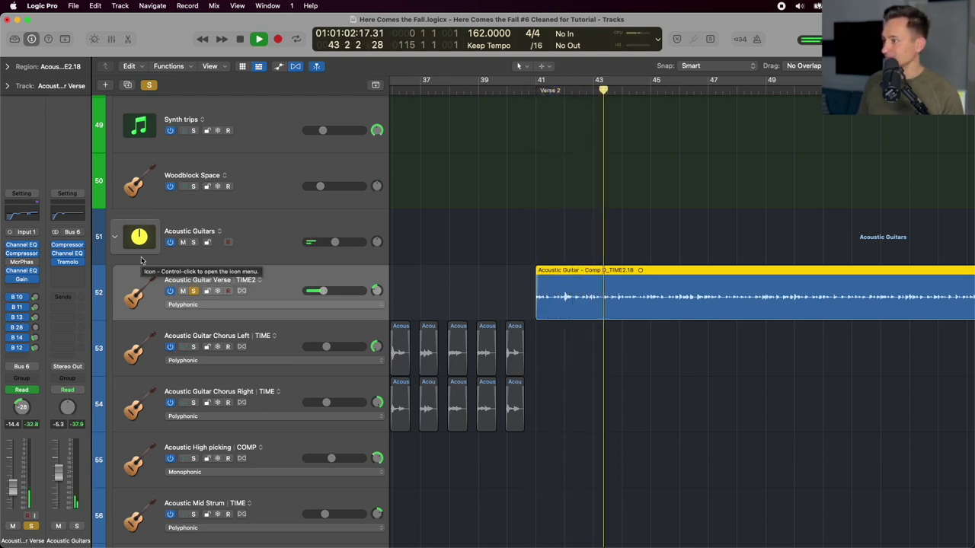
key("space")
Show track automation and examine the Acoustic Guitar Verse track's Channel EQ high cut curve at the start of Verse 2, moving the playhead along it.
key("a")
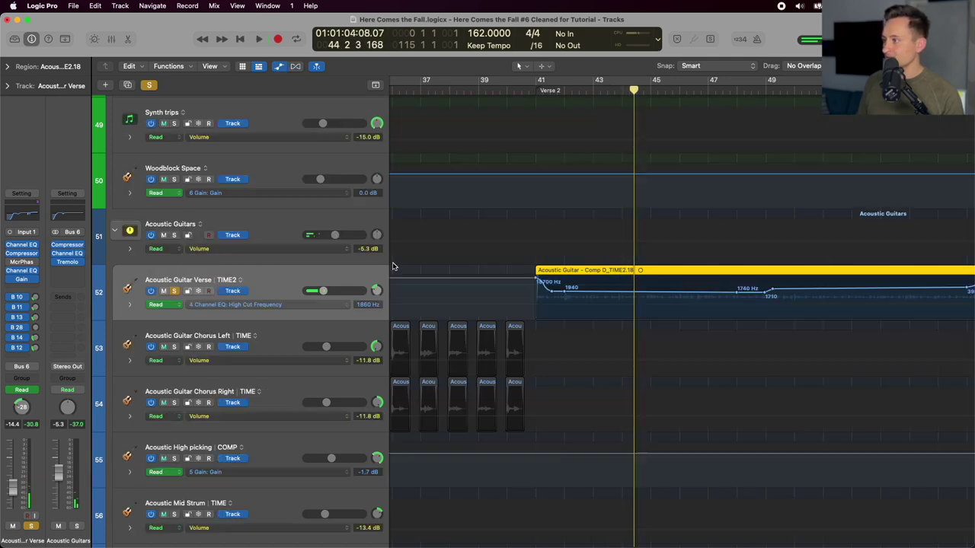
scroll(556, 286, "right", 5)
scroll(557, 286, "left", 4)
scroll(556, 286, "up", 3)
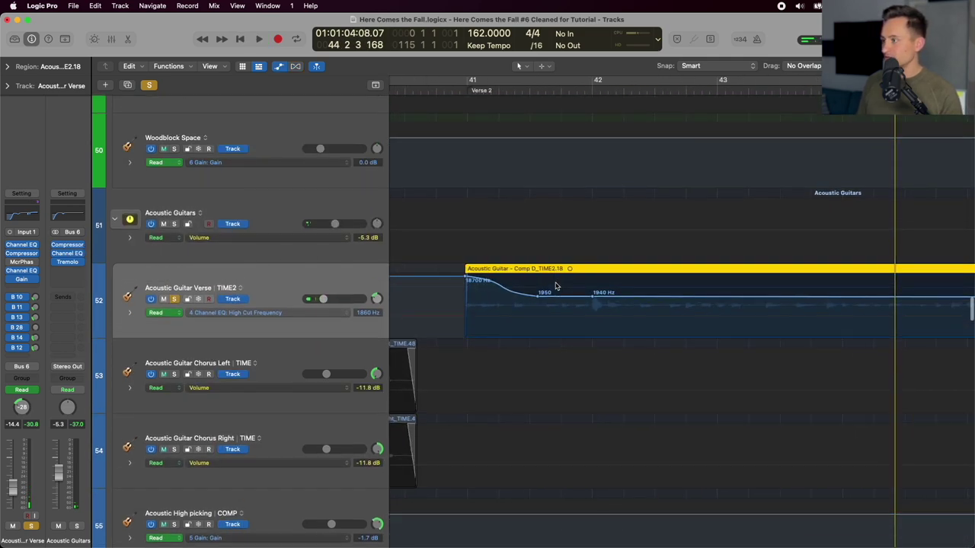
key("super+Down")
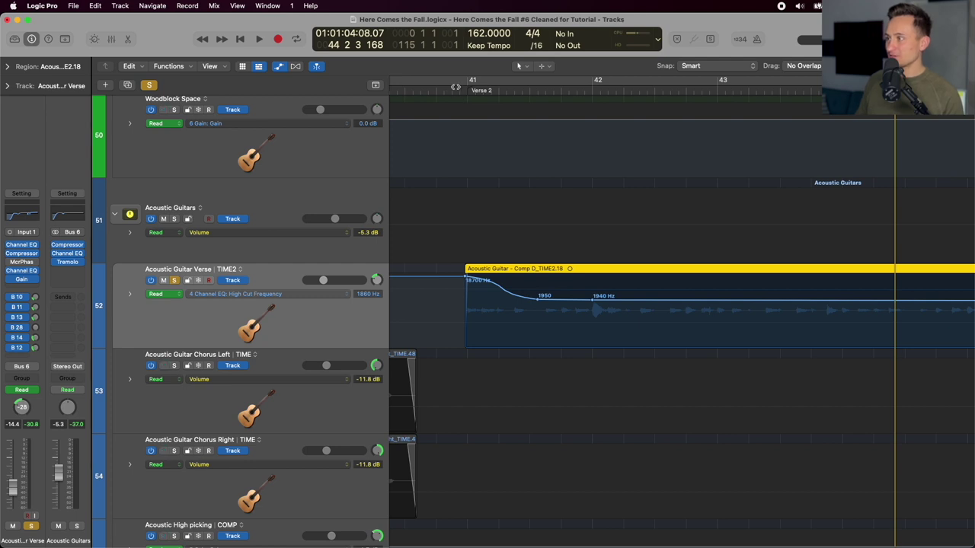
left_click_drag(456, 90, 663, 94)
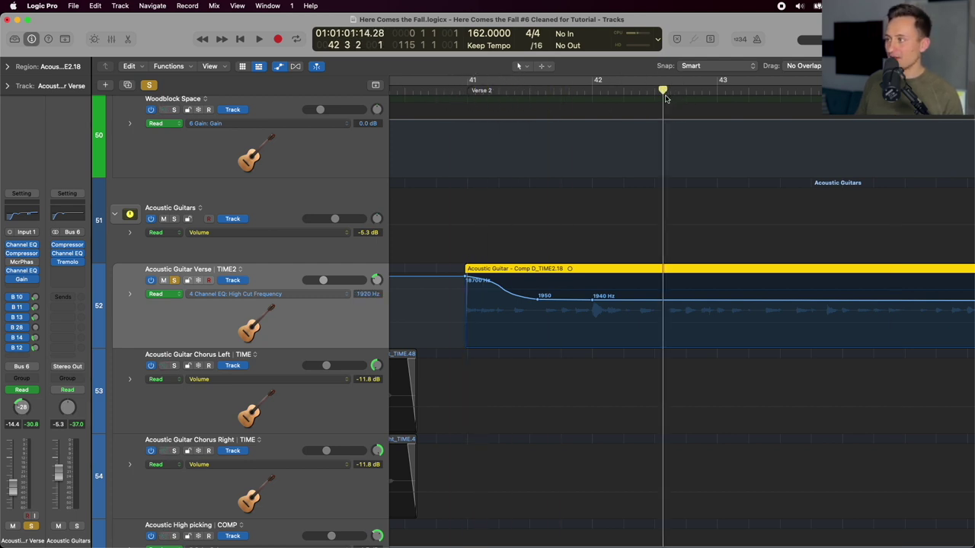
Return the playhead to bar 40, play the soloed Acoustic Guitar Verse into Verse 2, and continue playback with the solo cleared.
left_click(428, 90)
key("super+Left")
key("super+Left")
key("super+Left")
key("super+Left")
key("super+Left")
key("super+Left")
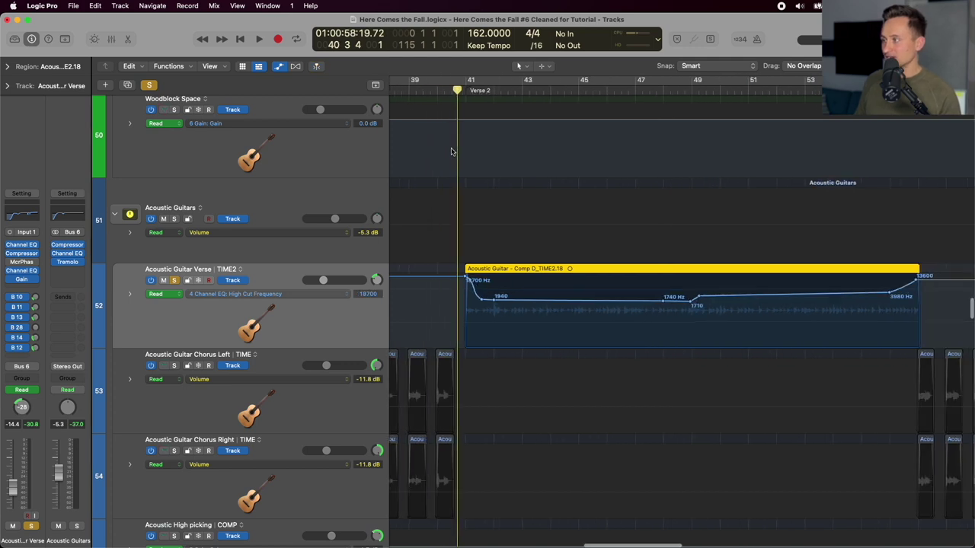
key("super+Right")
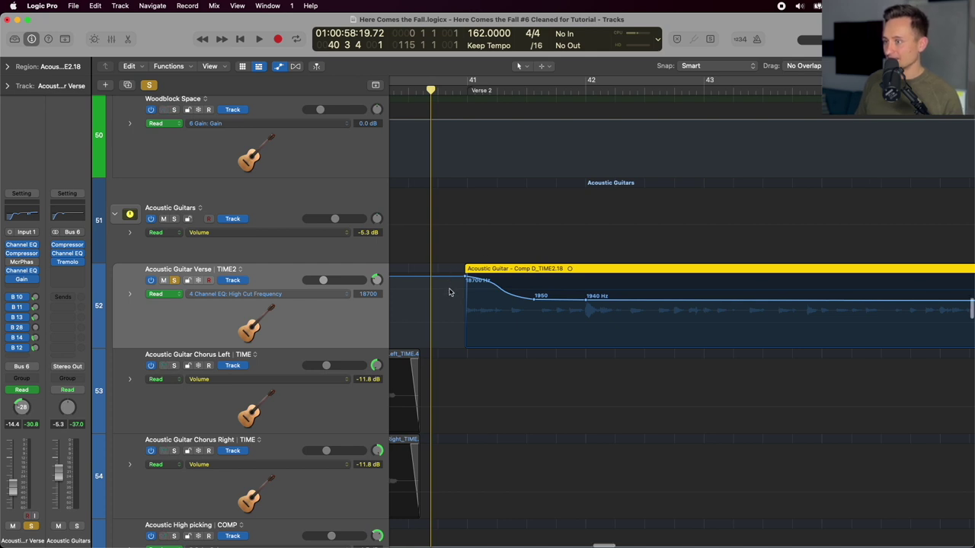
key("super+Left")
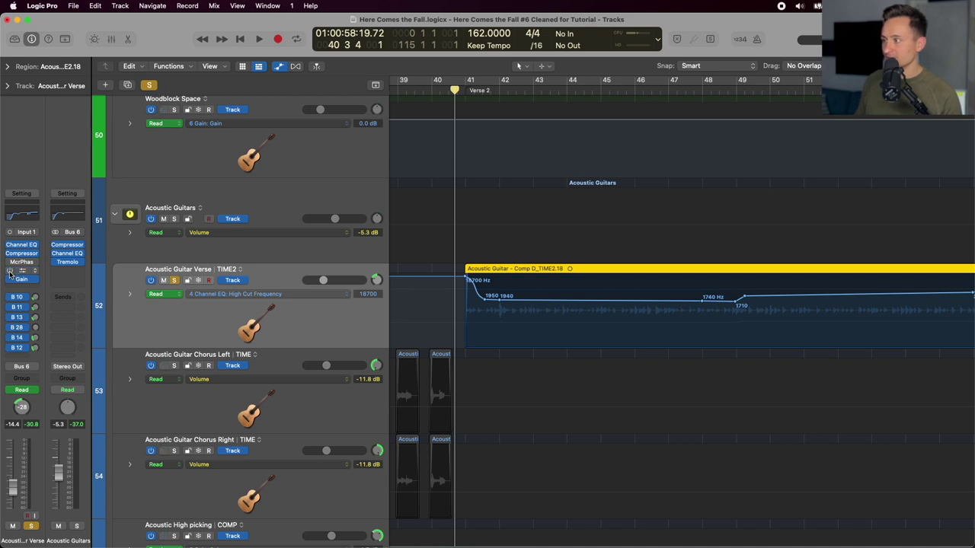
key("space")
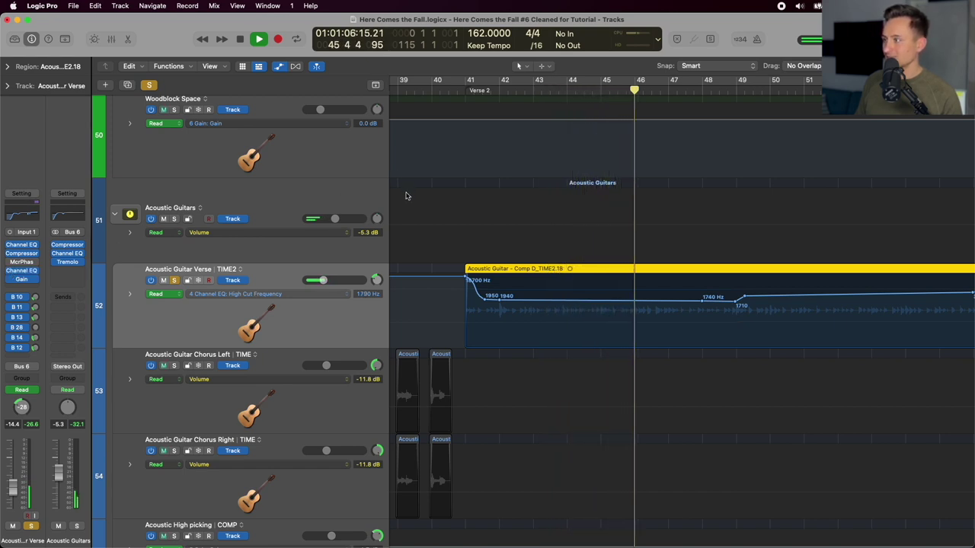
key("s")
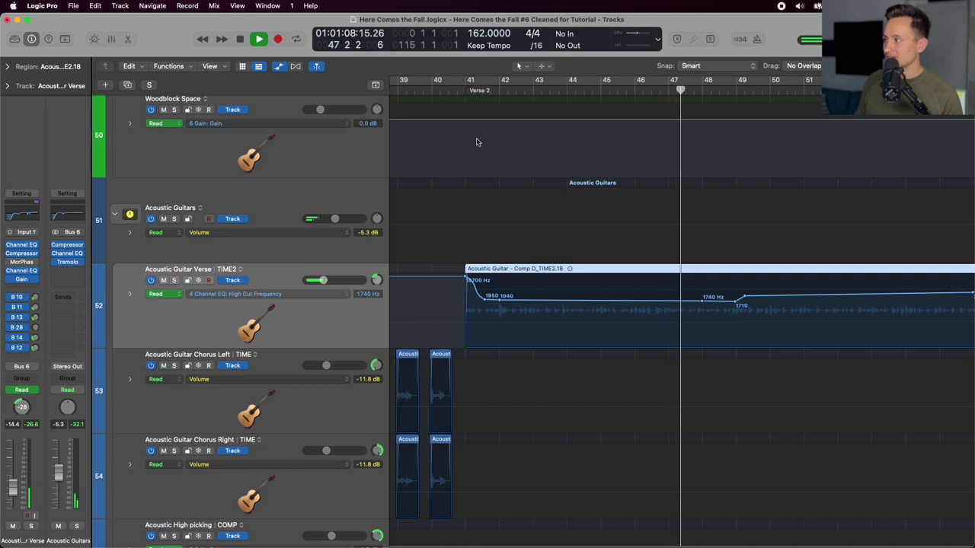
Browse the synth tracks during playback, stop it, and select the Synth Buzzy Arp Verse Fill track.
scroll(557, 162, "down", 2)
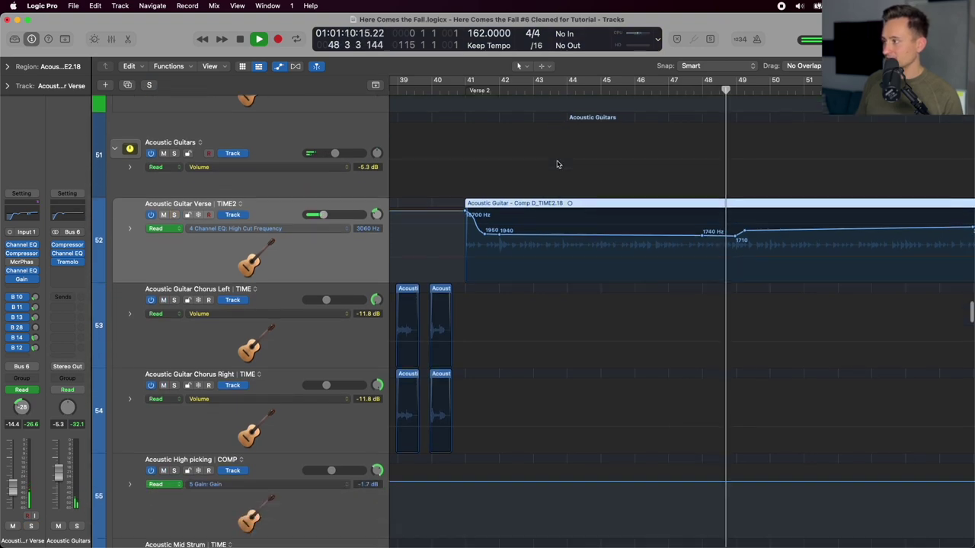
scroll(557, 163, "up", 20)
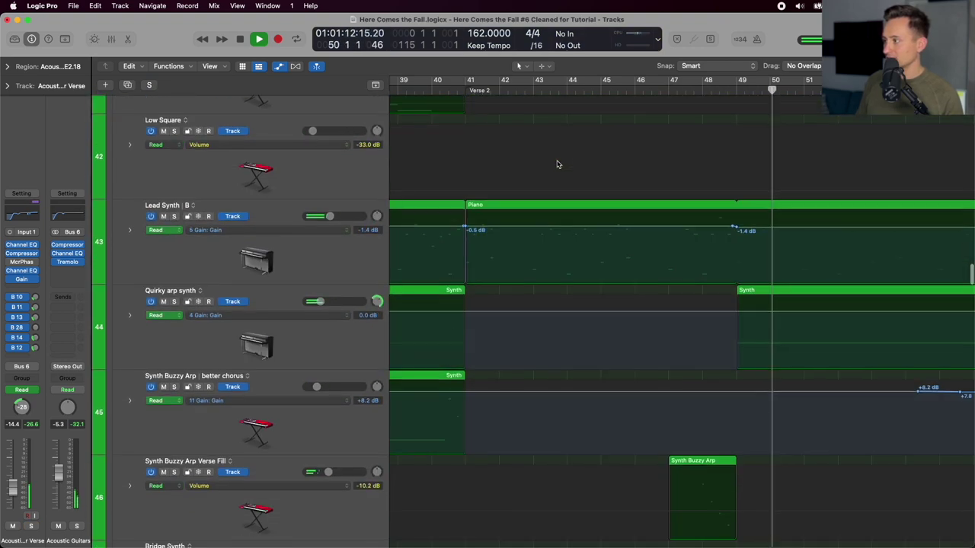
scroll(556, 162, "down", 8)
key("space")
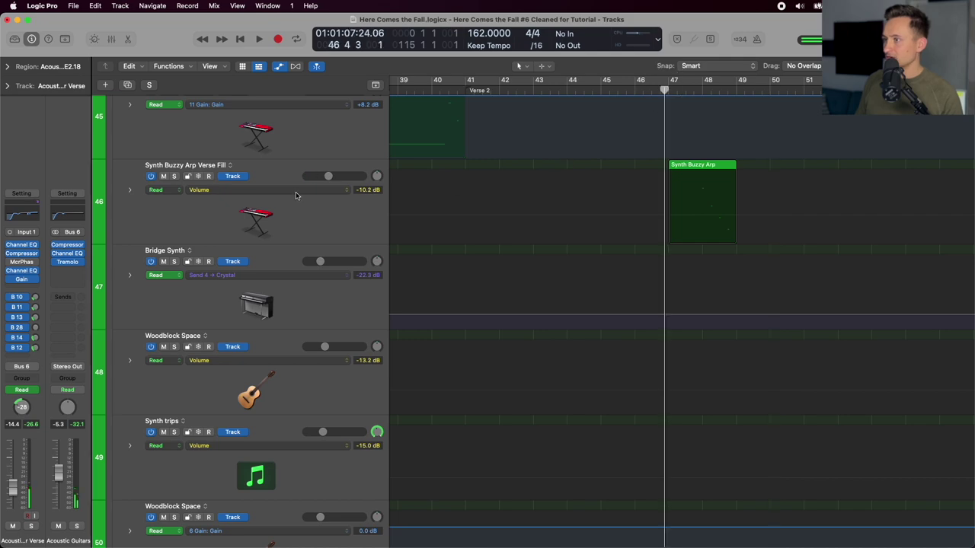
left_click(296, 196)
scroll(539, 200, "down", 2)
scroll(540, 201, "up", 10)
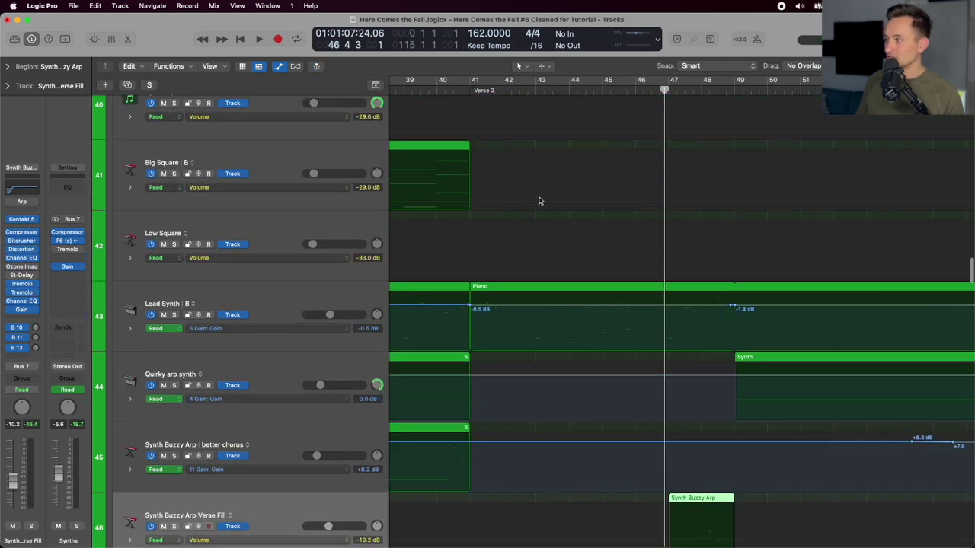
Solo the Synth Buzzy Arp Verse Fill track and play its short fill in Verse 2.
scroll(539, 200, "up", 6)
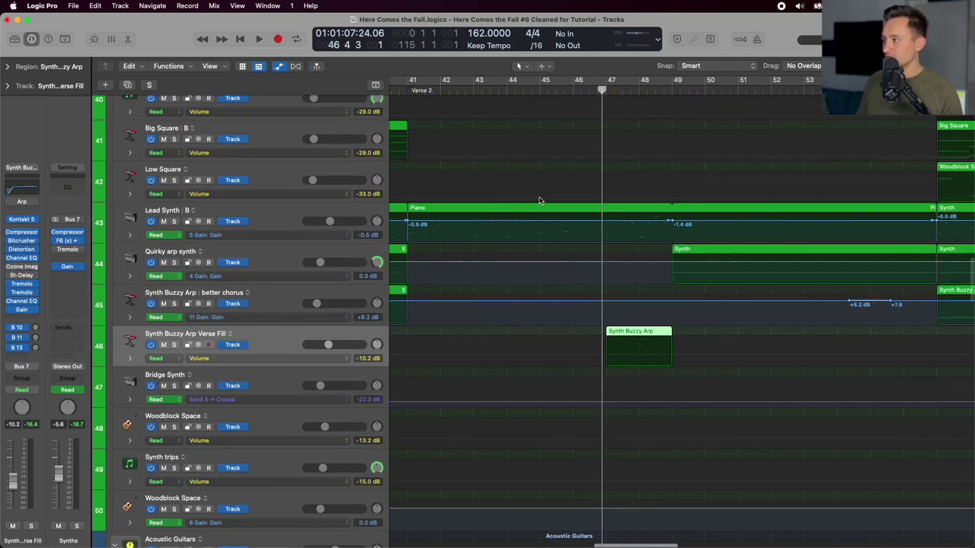
scroll(549, 175, "right", 3)
scroll(366, 223, "down", 1)
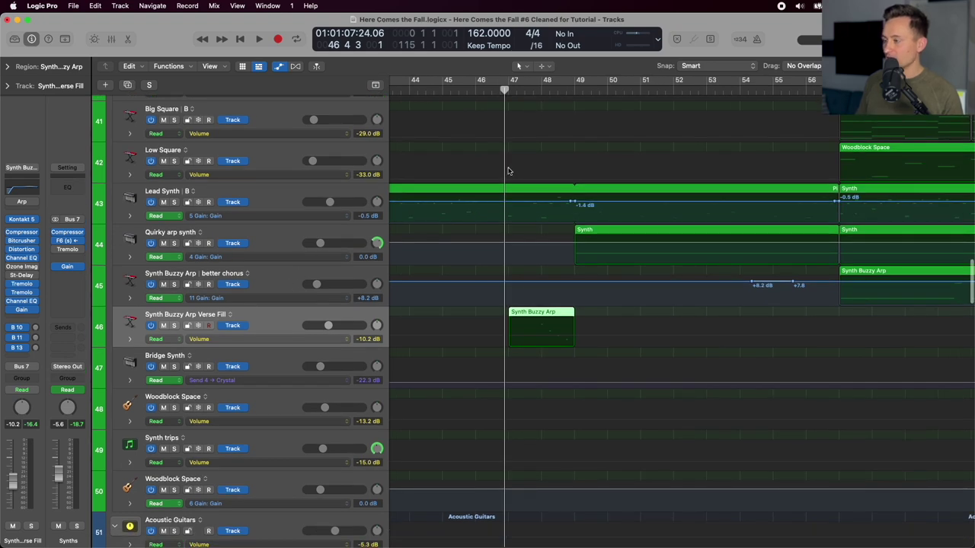
key("ctrl+s")
left_click(536, 91)
key("space")
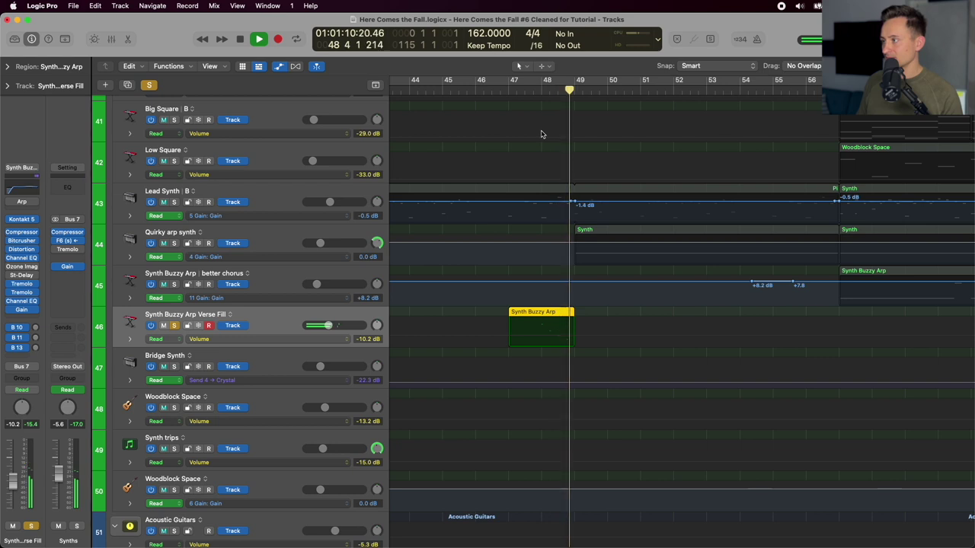
key("space")
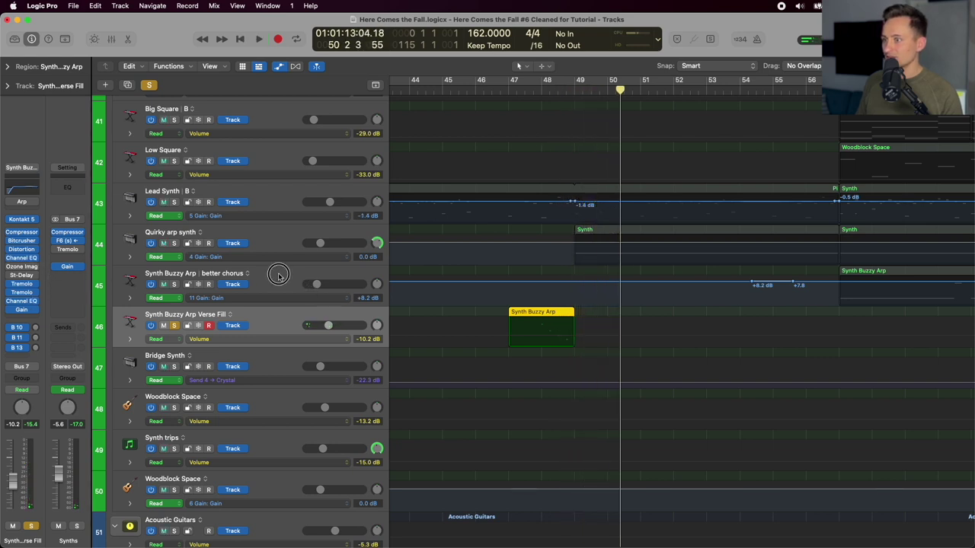
Select the Synth Buzzy Arp better chorus track and view its Chorus 2 region.
left_click(278, 275)
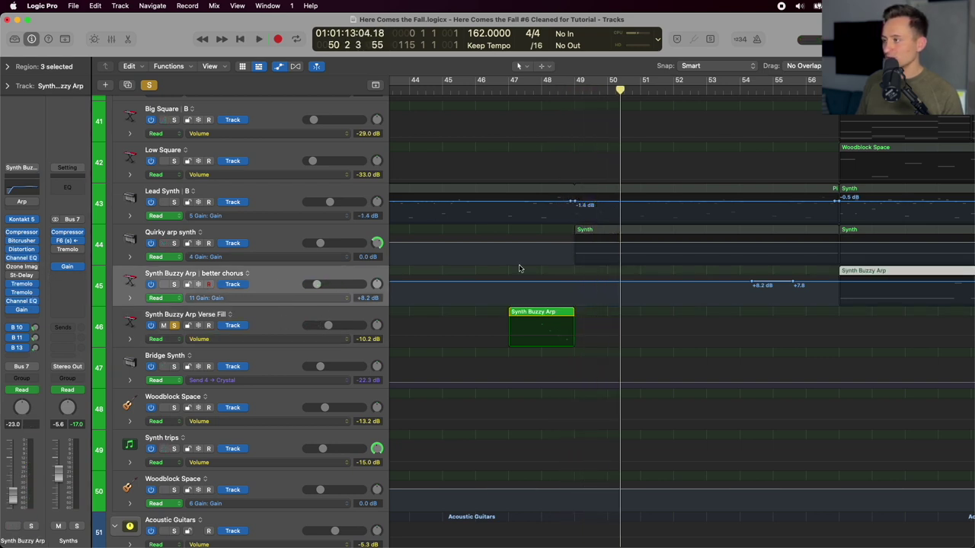
scroll(630, 279, "right", 5)
scroll(631, 278, "left", 5)
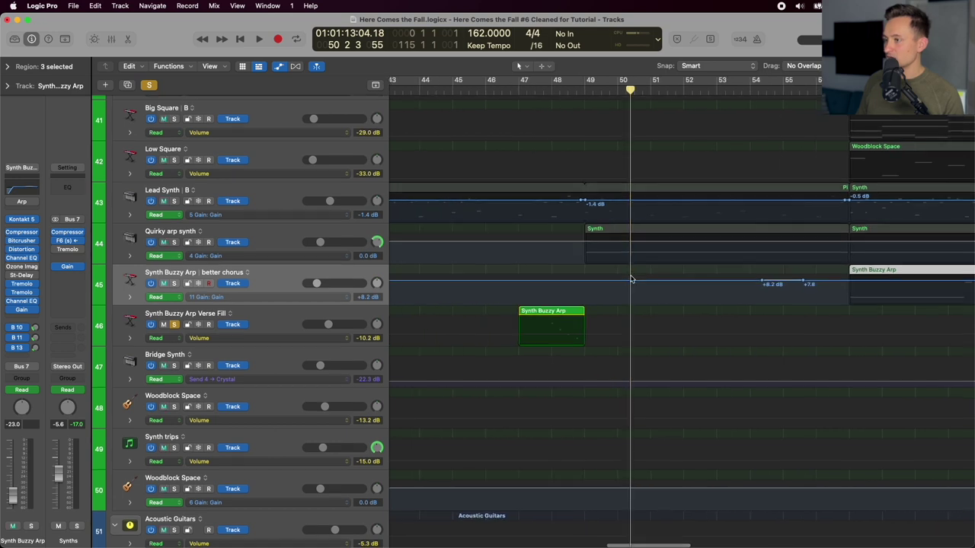
Reselect the Synth Buzzy Arp Verse Fill track and set the playhead just before its region at bar 47.
left_click(348, 313)
left_click(527, 90)
mouse_move(526, 90)
left_mouse_down()
mouse_move(510, 91)
mouse_move(563, 95)
mouse_move(516, 95)
left_mouse_up()
key("super+Left")
key("super+Left")
key("super+Left")
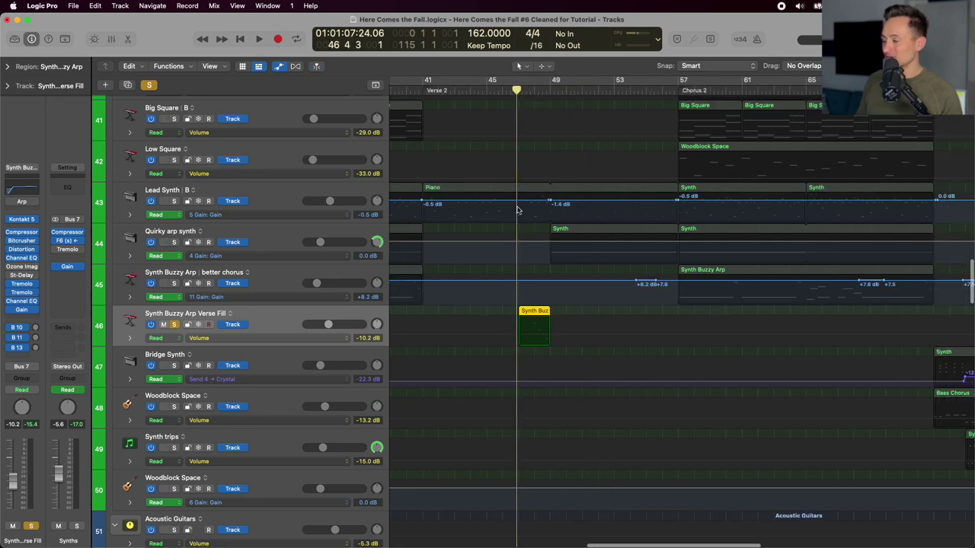
Solo the Vox Main Verse track within the Vox Main Stack and set the playhead to the start of Verse 2 at bar 41.
key("super+Up")
key("super+Up")
key("super+Up")
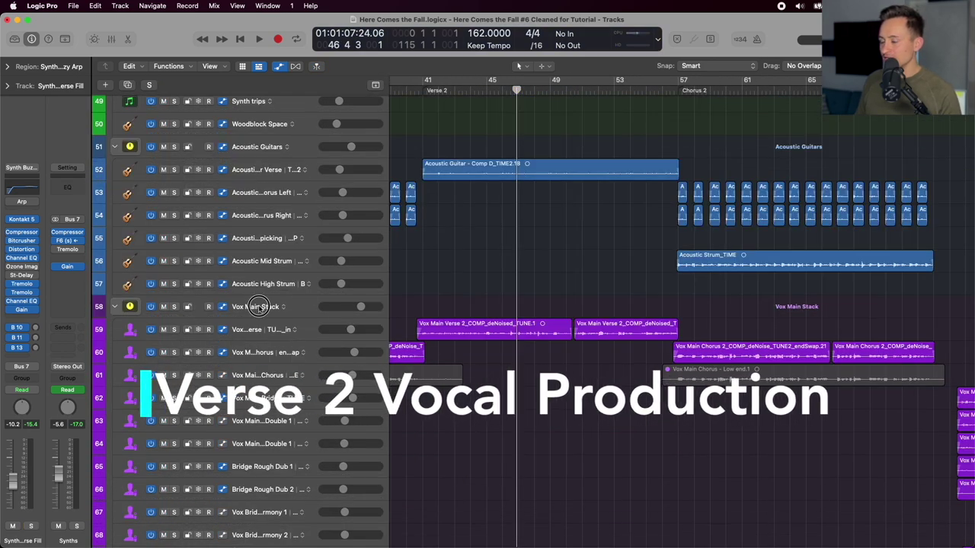
left_click(452, 299)
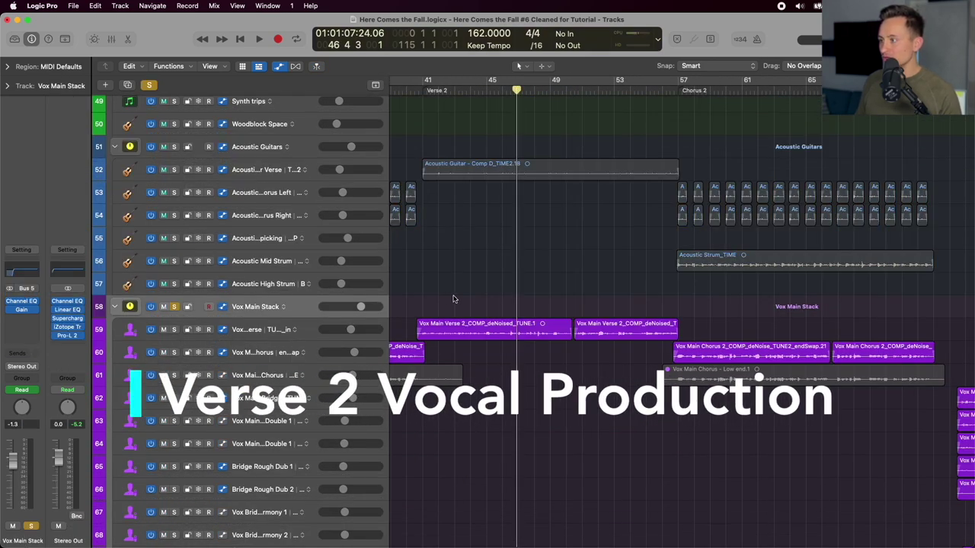
scroll(406, 290, "up", 3)
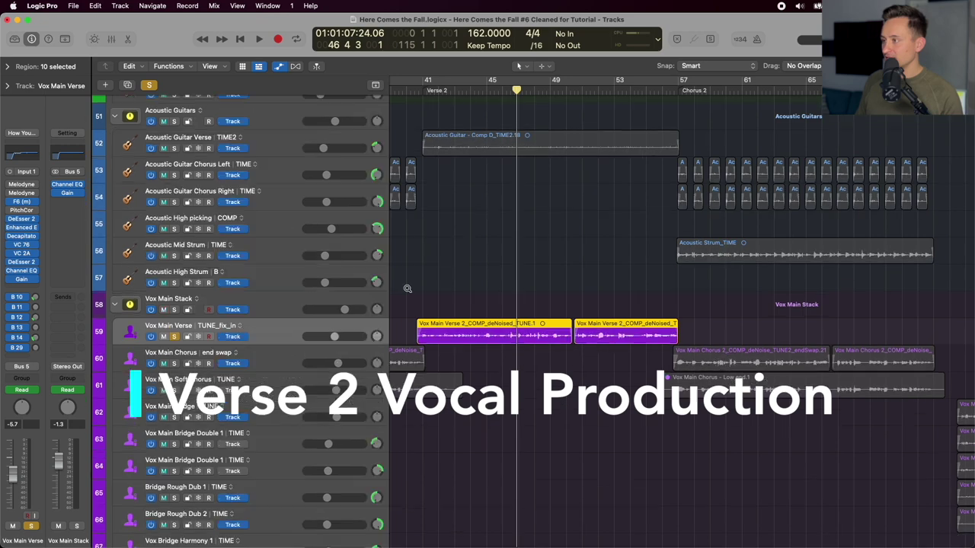
scroll(405, 291, "left", 5)
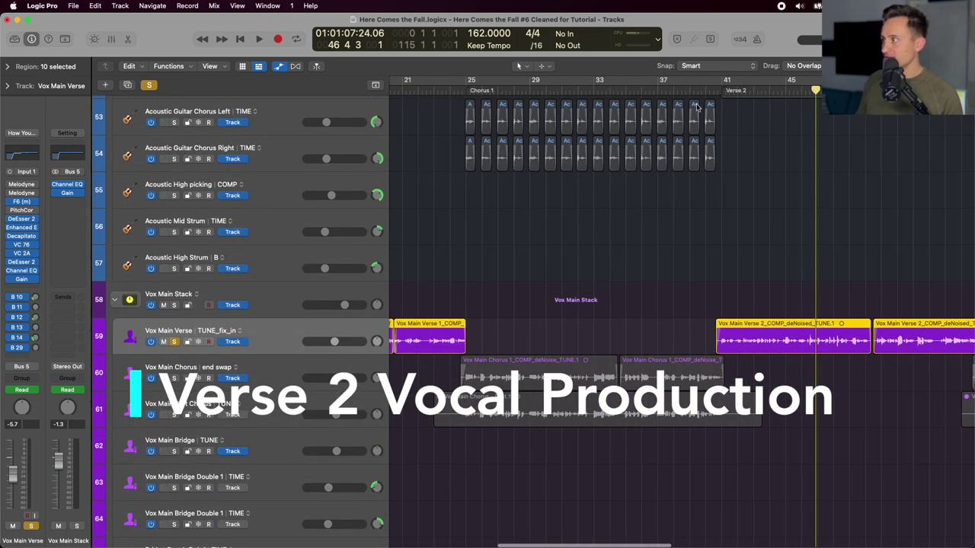
left_click(716, 89)
scroll(617, 224, "down", 1)
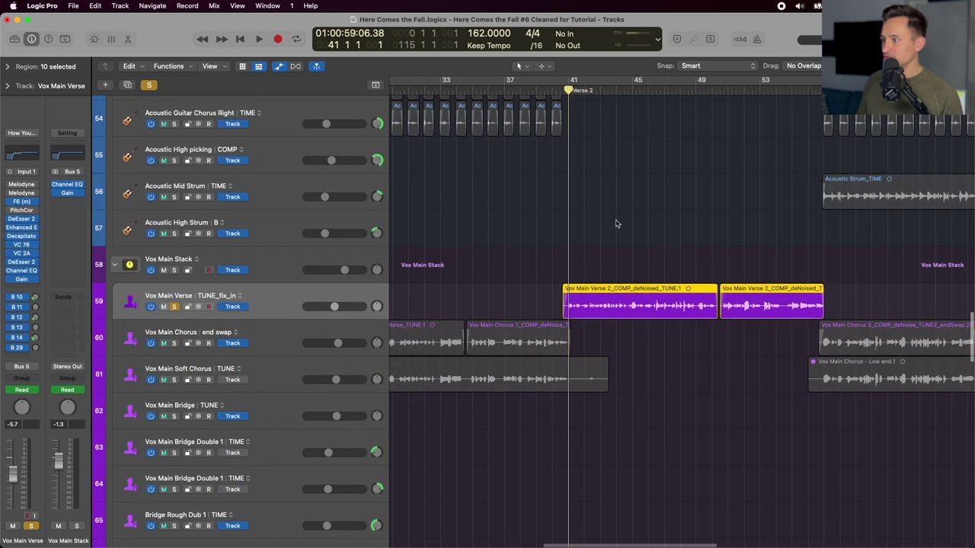
Show the track automation and display the Send 1 → VERB Short lane on the Vox Main Verse track.
key("super+f")
key("a")
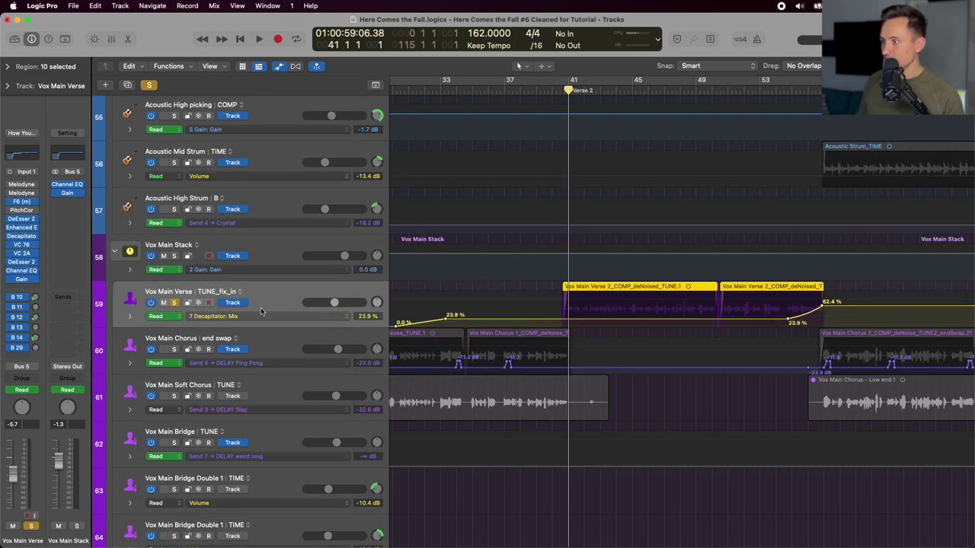
left_click(233, 317)
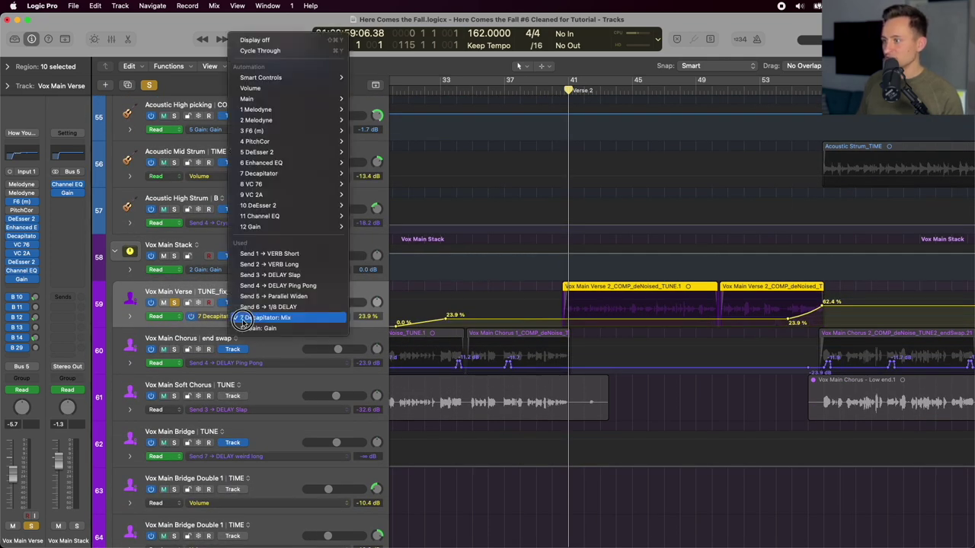
left_click(205, 328)
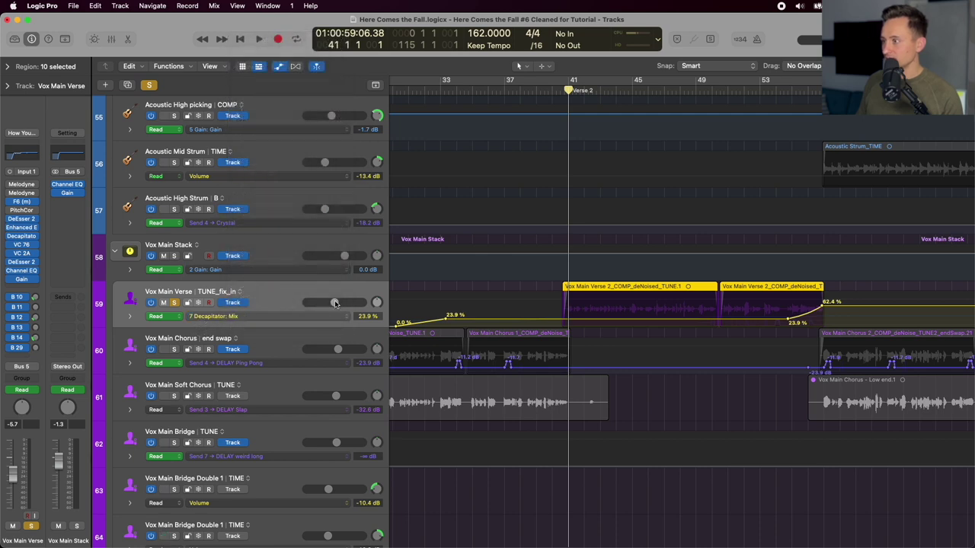
left_click(228, 317)
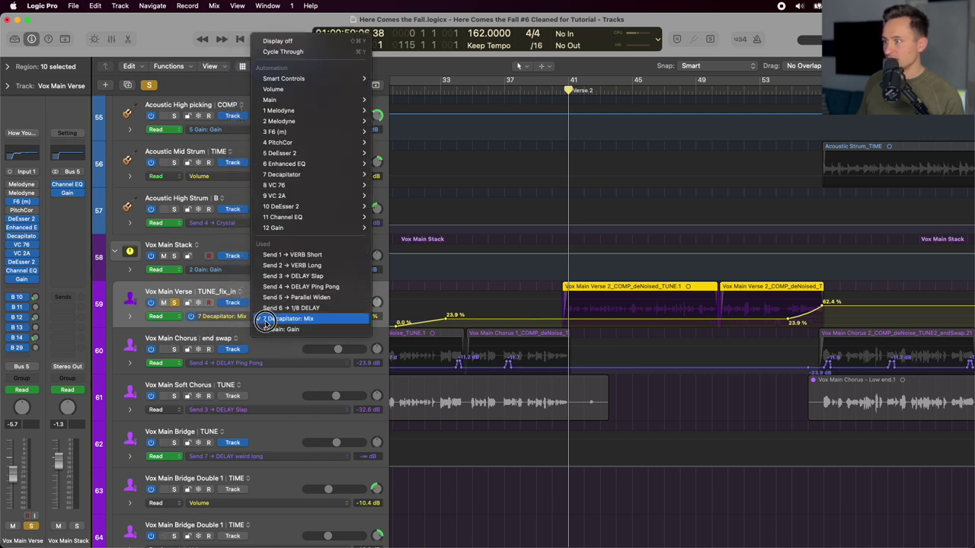
left_click(274, 254)
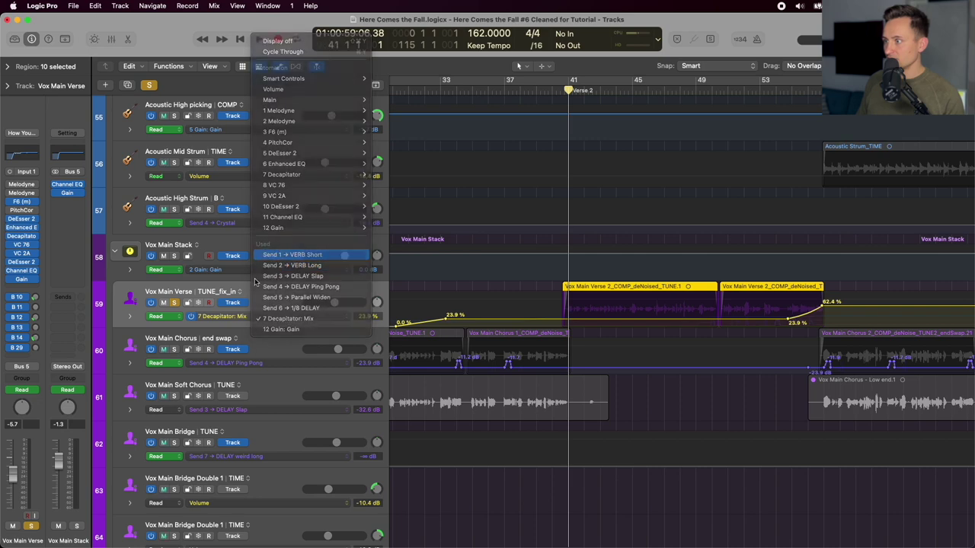
View the Vox Main Verse track's Send 2 → VERB Long automation, followed by its Send 3 → DELAY Slap automation across the whole song.
left_click(253, 316)
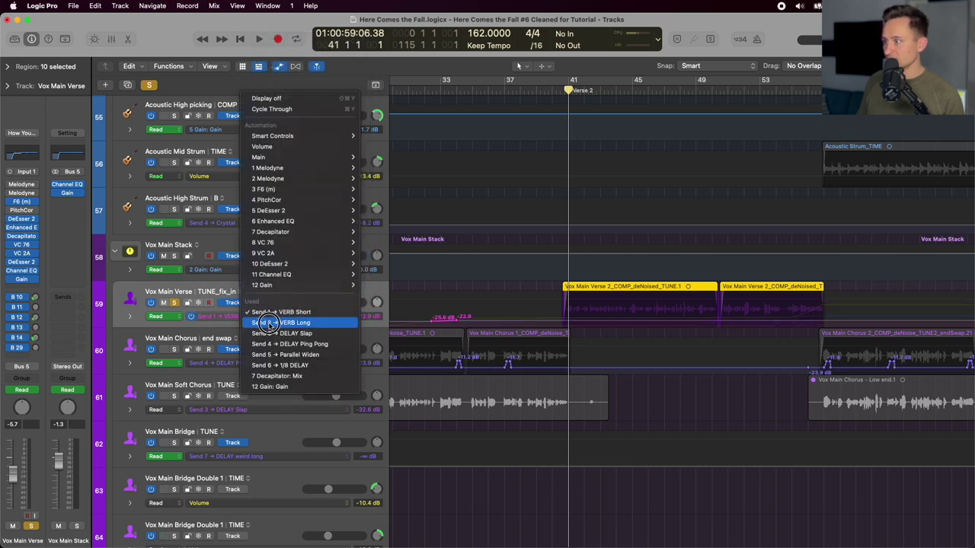
left_click(269, 323)
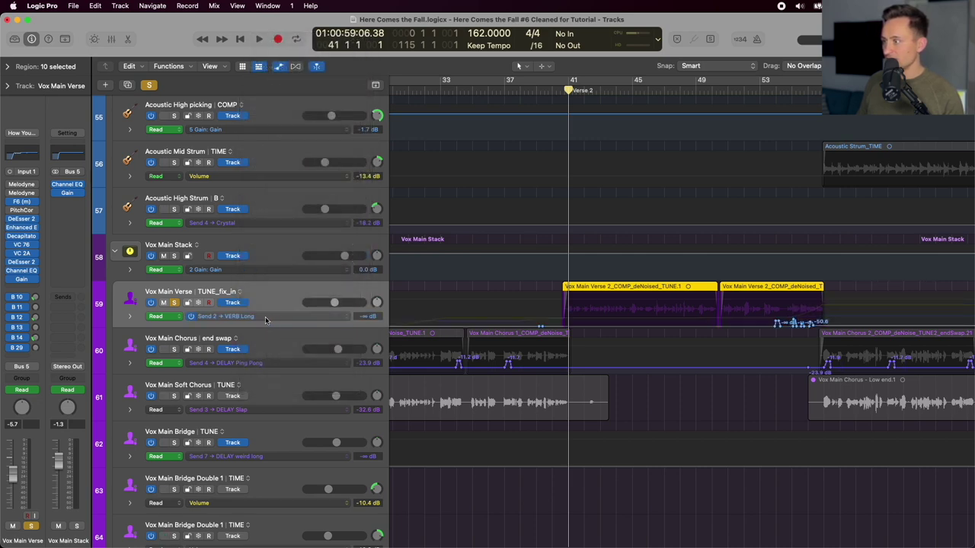
left_click(266, 319)
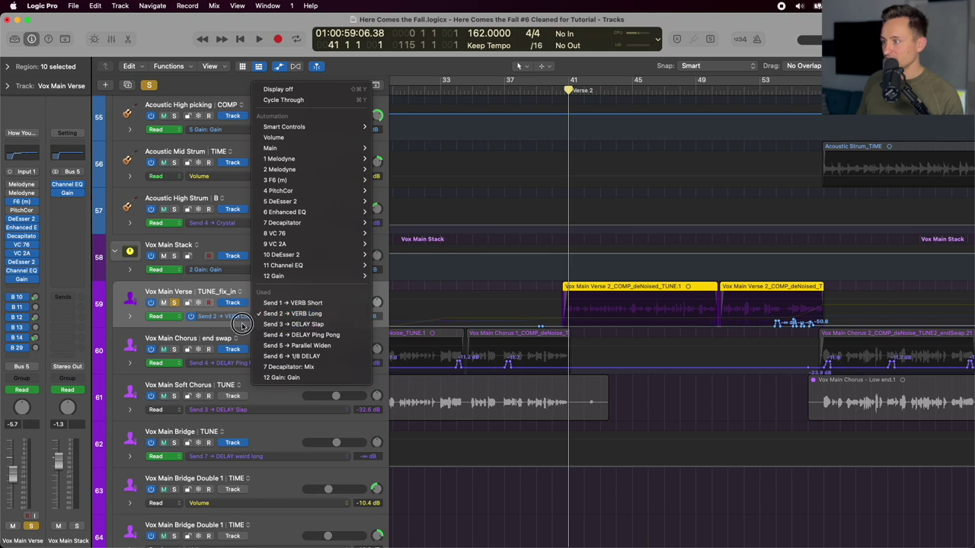
left_click(264, 327)
key("z")
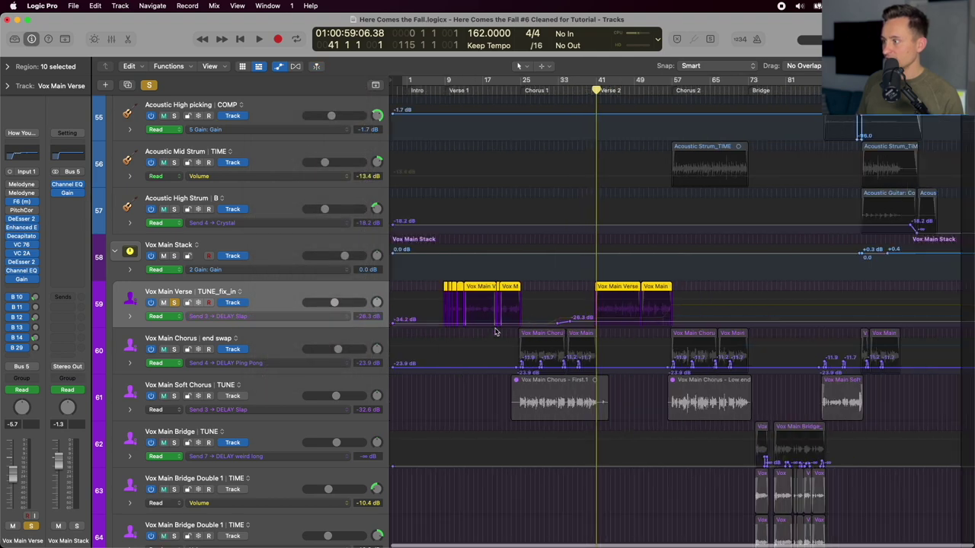
Display the Send 5 → Parallel Widen automation on the Vox Main Verse track and set the playhead to bar 40, just before Verse 2.
left_click(307, 315)
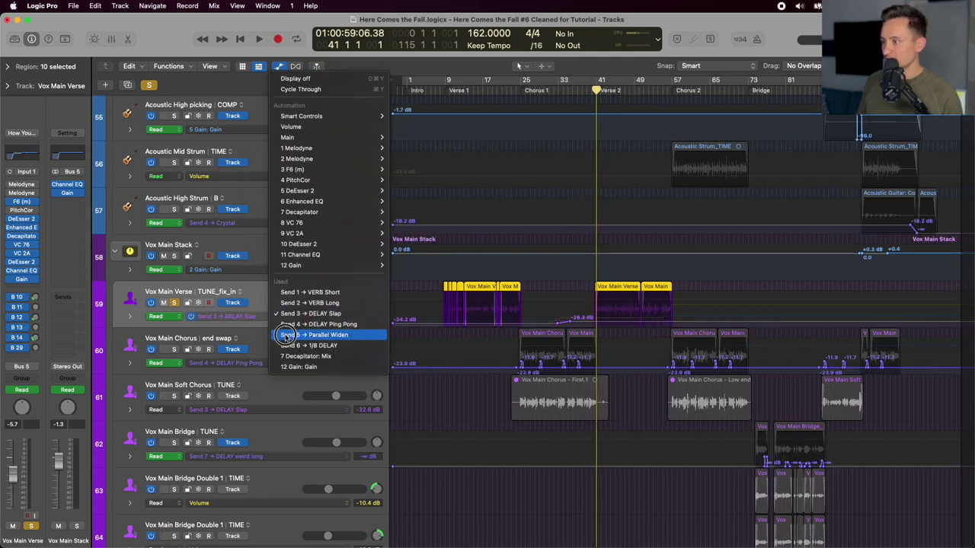
left_click(283, 335)
scroll(561, 290, "up", 5)
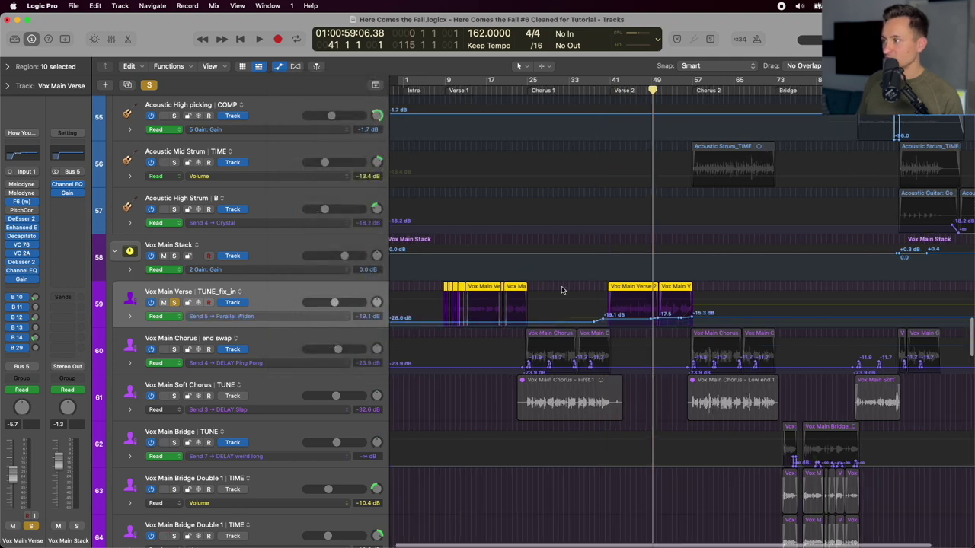
scroll(561, 290, "right", 5)
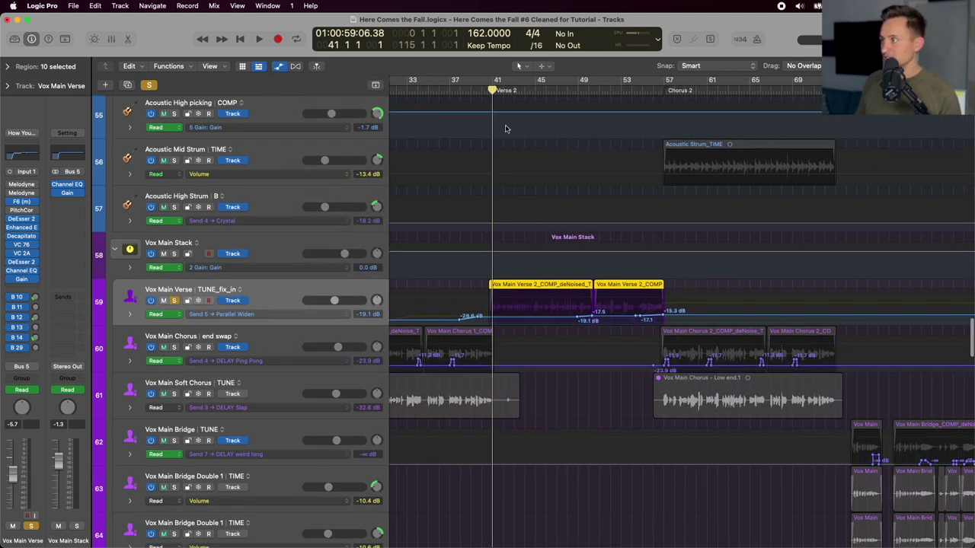
left_click_drag(492, 90, 490, 90)
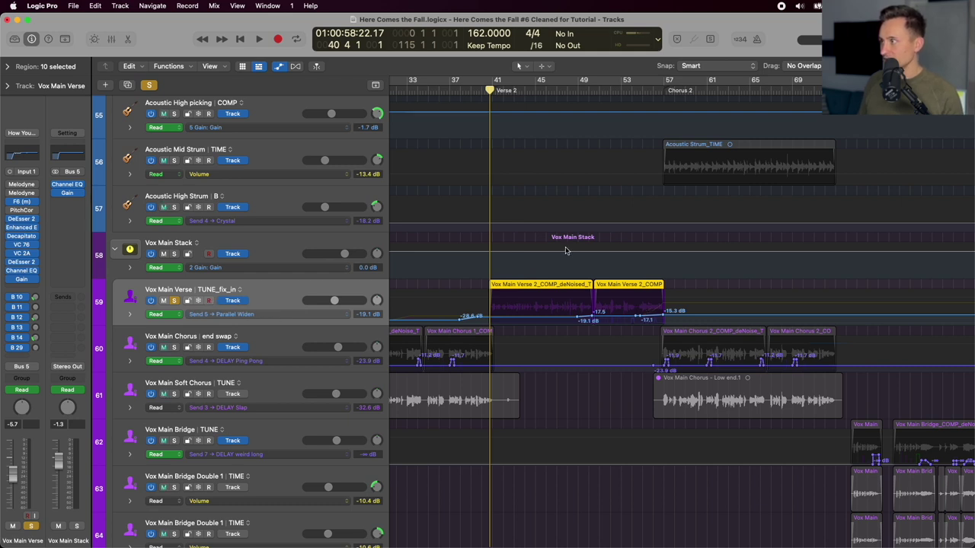
scroll(565, 250, "down", 1)
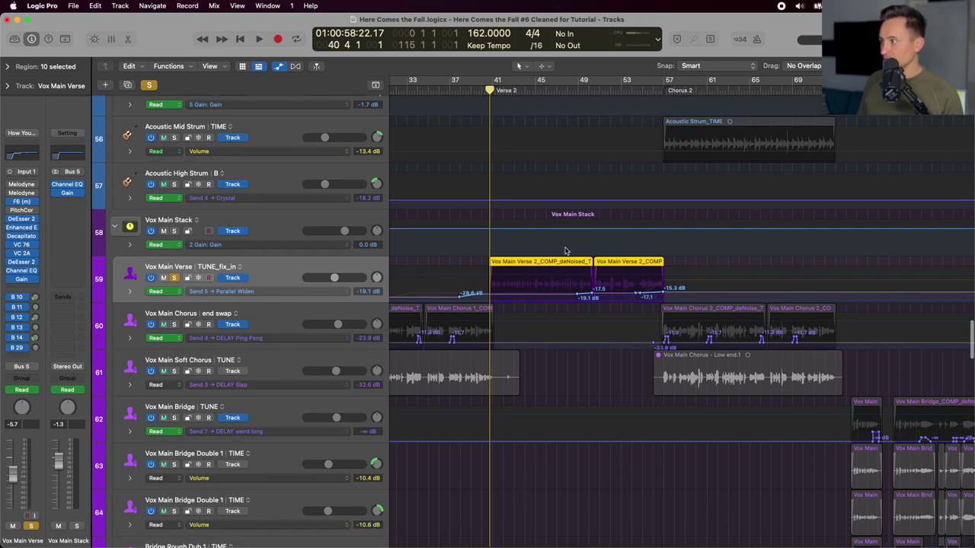
Display the Vox Main Verse track's Decapitator: Mix automation and open its Decapitator plug-in with the playhead at bar 54.
left_click(264, 290)
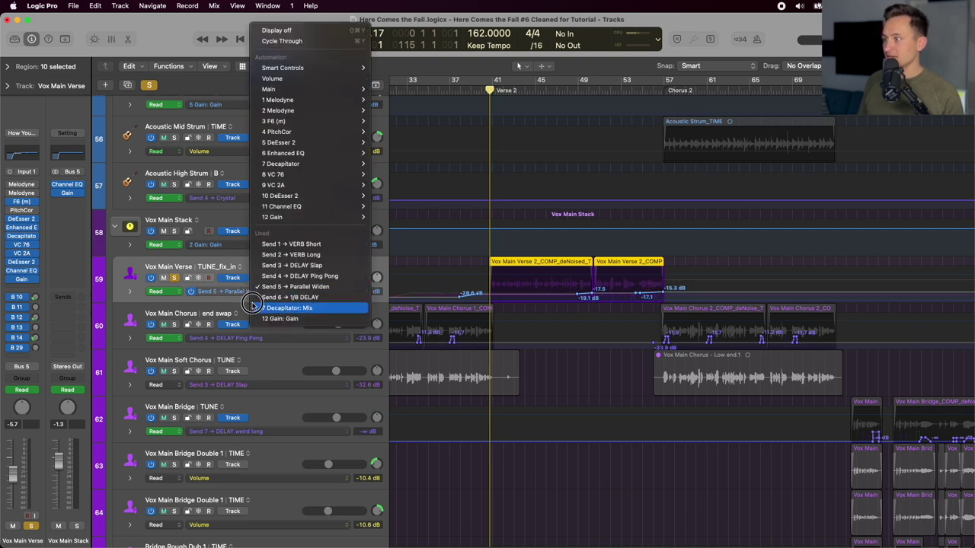
left_click(278, 308)
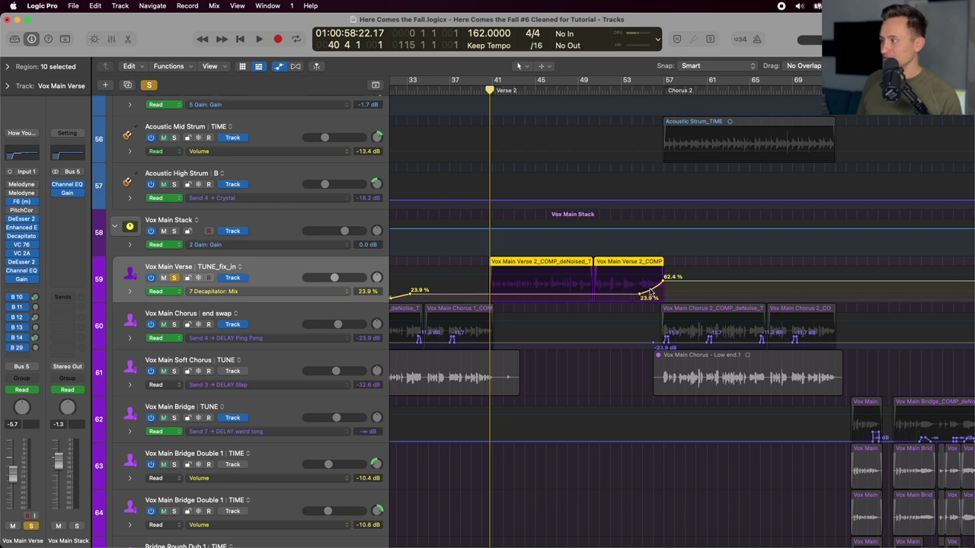
left_click(630, 89)
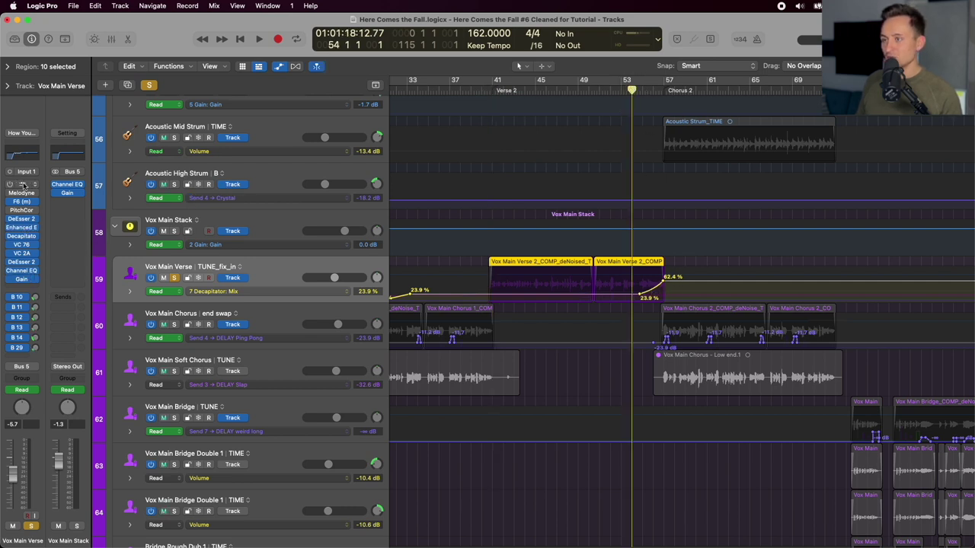
left_click(23, 239)
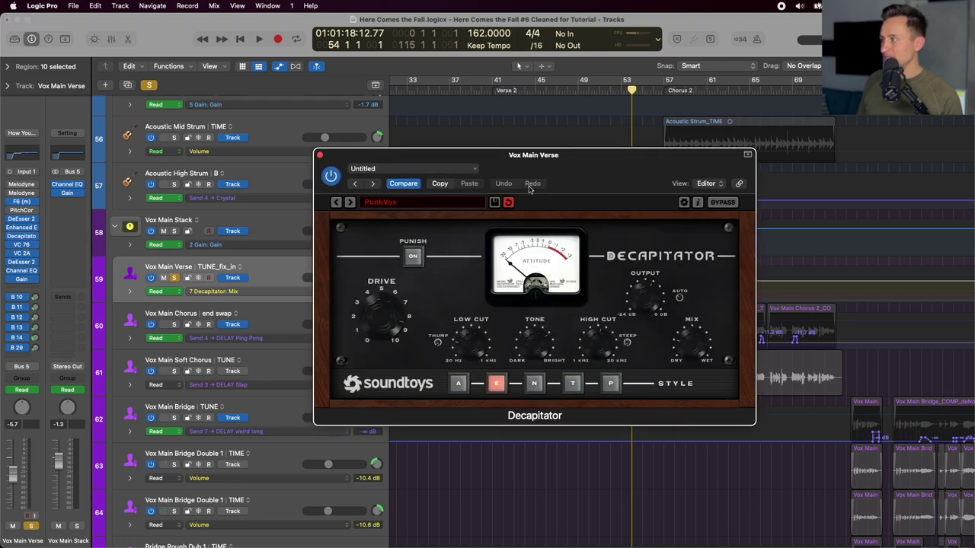
left_click_drag(574, 172, 731, 281)
Select the Acoustic Guitar Verse track and view its Channel EQ High Cut Frequency automation in Verse 2.
scroll(701, 219, "up", 6)
scroll(701, 219, "up", 1)
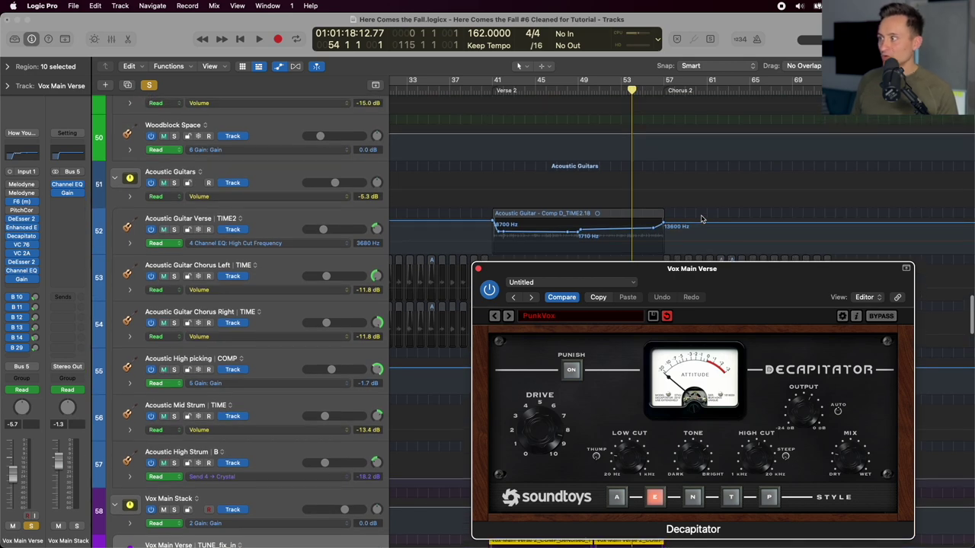
left_click(272, 221)
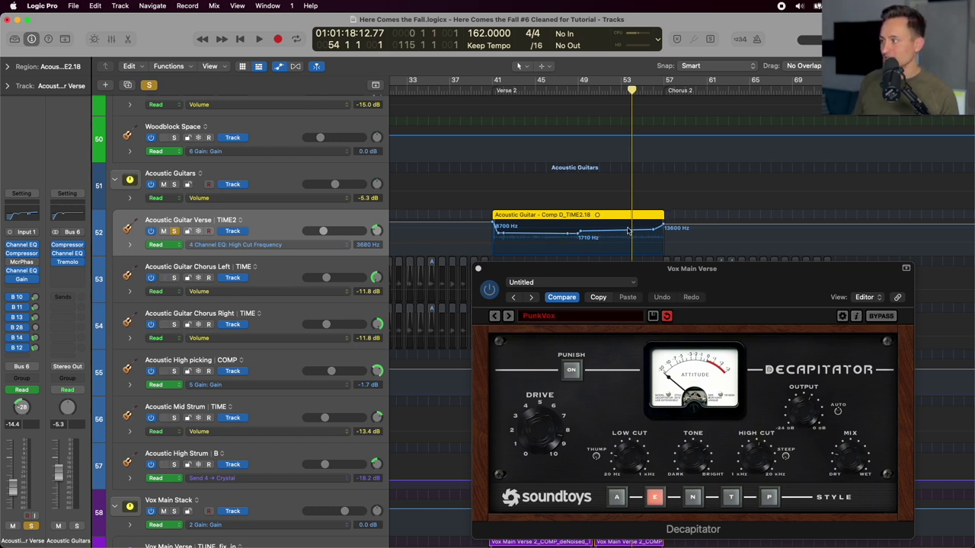
Select the Synth verse track and view its Kontakt: Cutoff automation leading into Chorus 2.
scroll(653, 232, "up", 10)
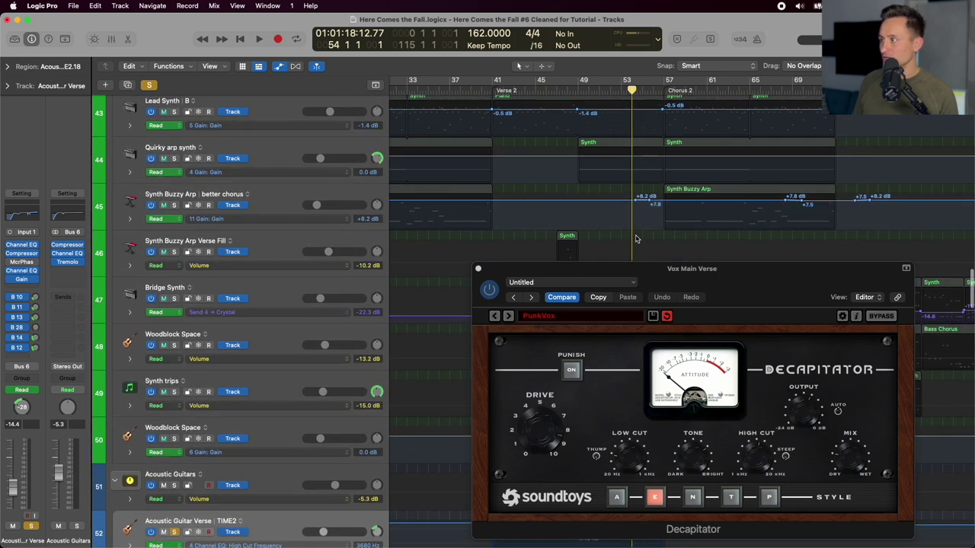
scroll(636, 239, "up", 2)
left_click(292, 186)
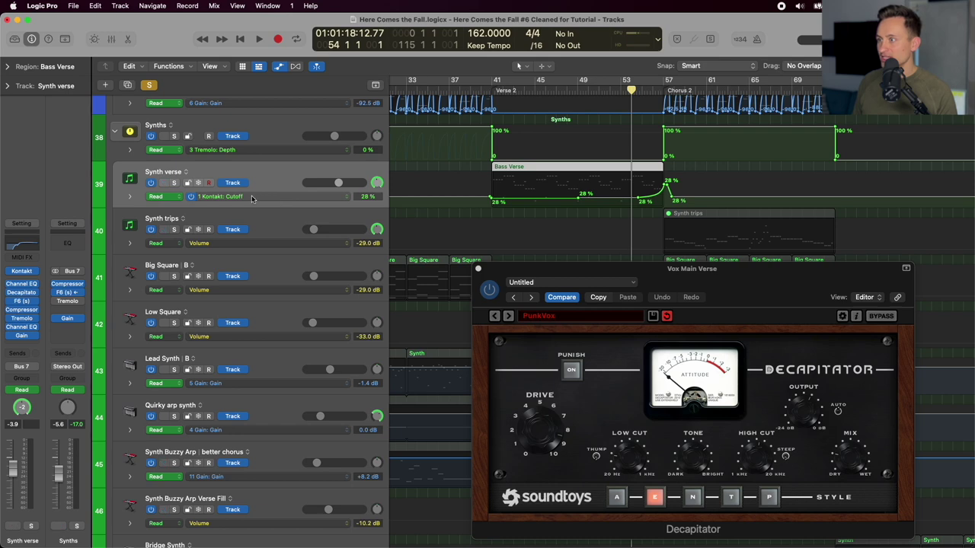
scroll(543, 200, "down", 3)
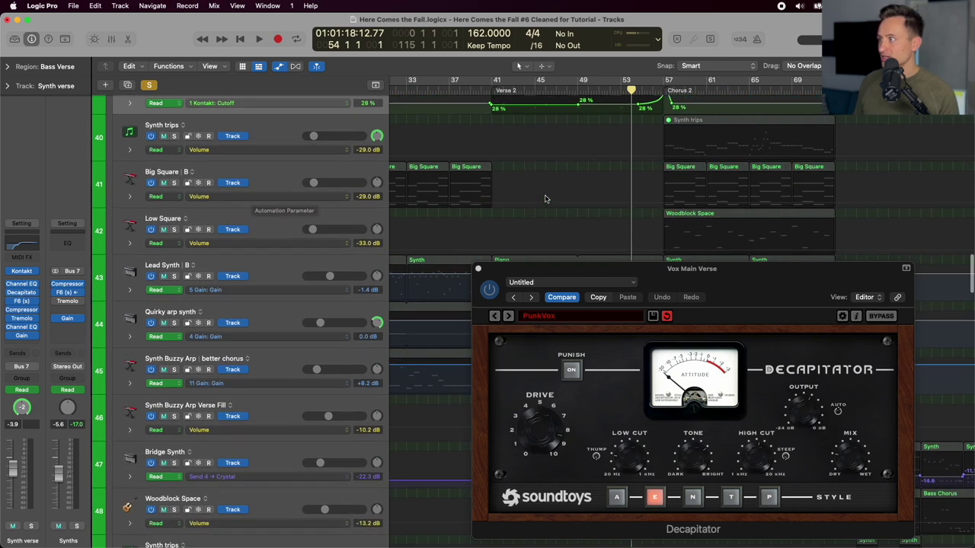
scroll(545, 198, "up", 4)
scroll(577, 166, "down", 4)
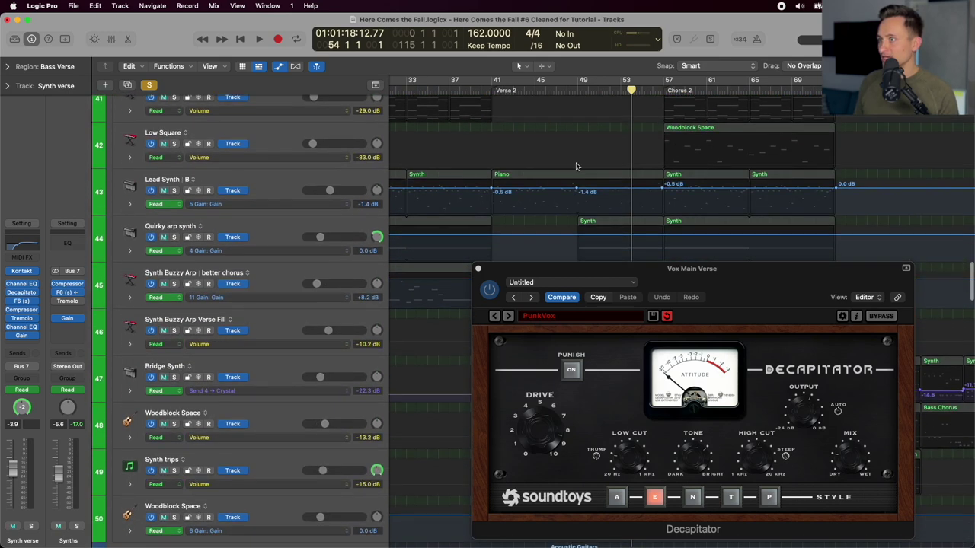
Clear all solos and play the full mix from bar 55 with the Vox Main Verse Decapitator window in view.
left_click(150, 86)
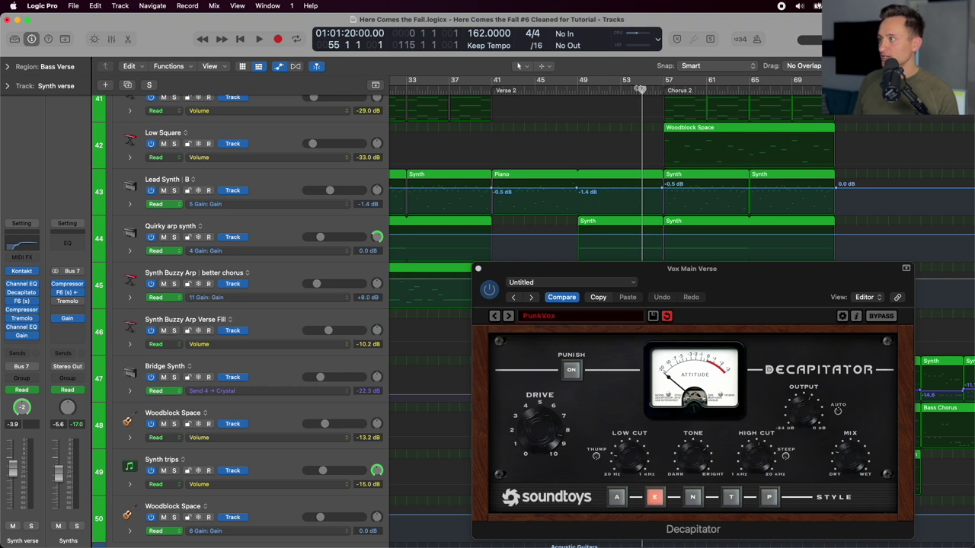
scroll(557, 234, "down", 9)
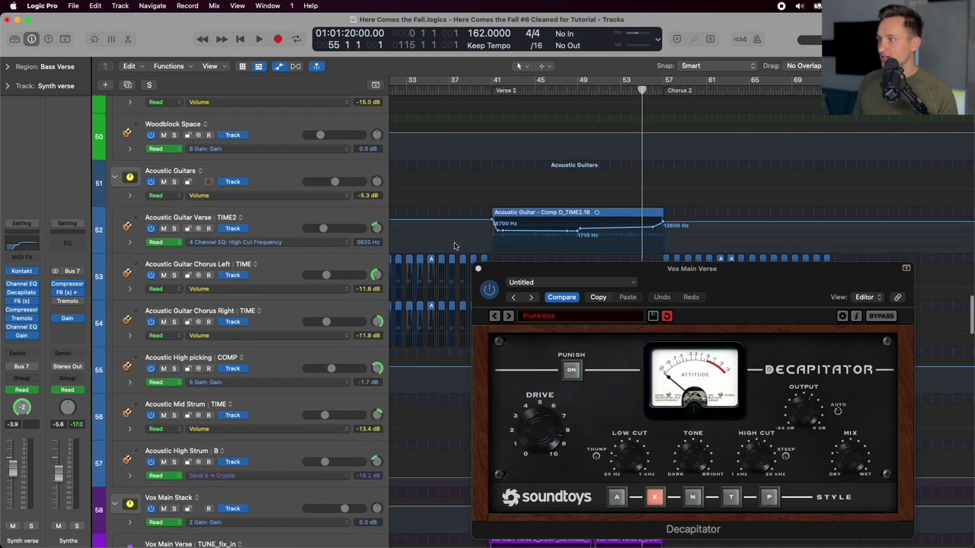
scroll(551, 218, "down", 5)
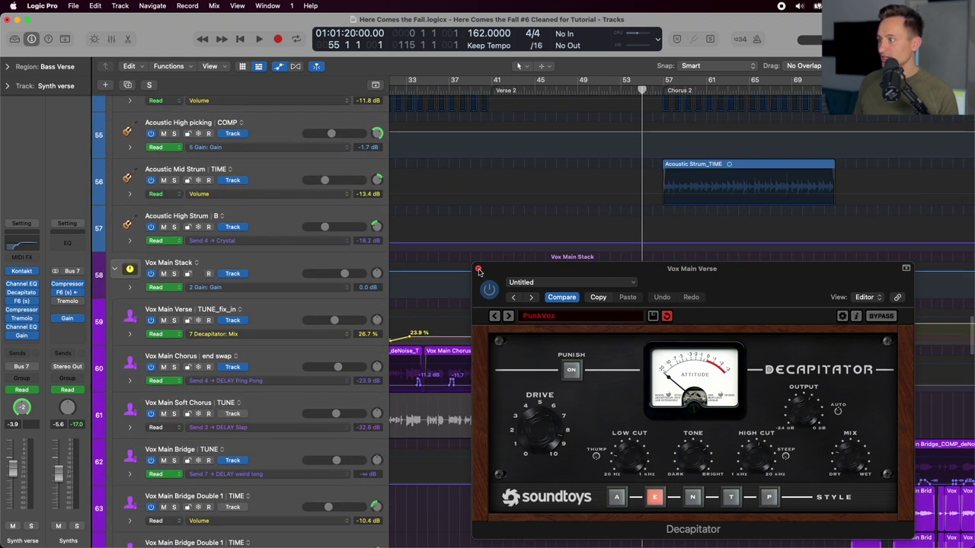
left_click_drag(521, 273, 379, 157)
left_click(423, 163)
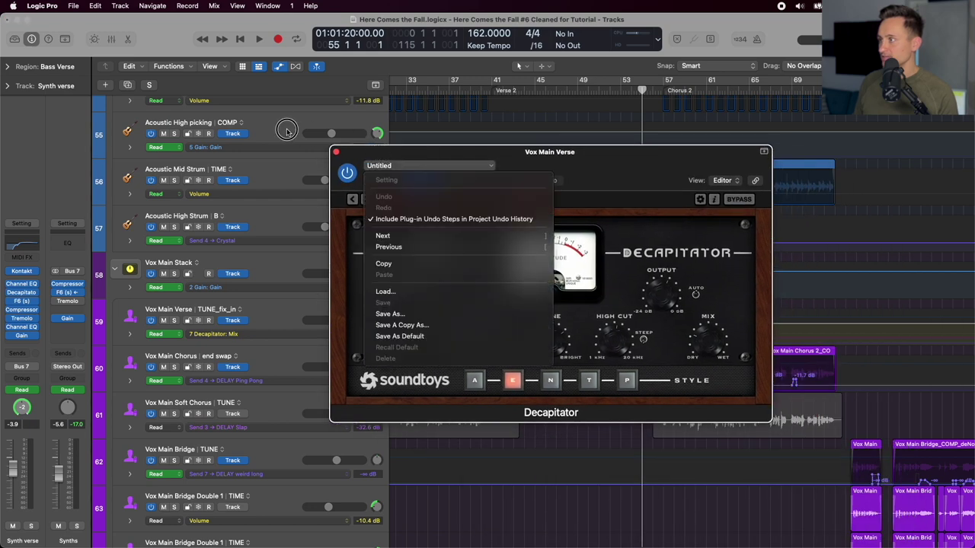
key("space")
left_click_drag(550, 153, 347, 146)
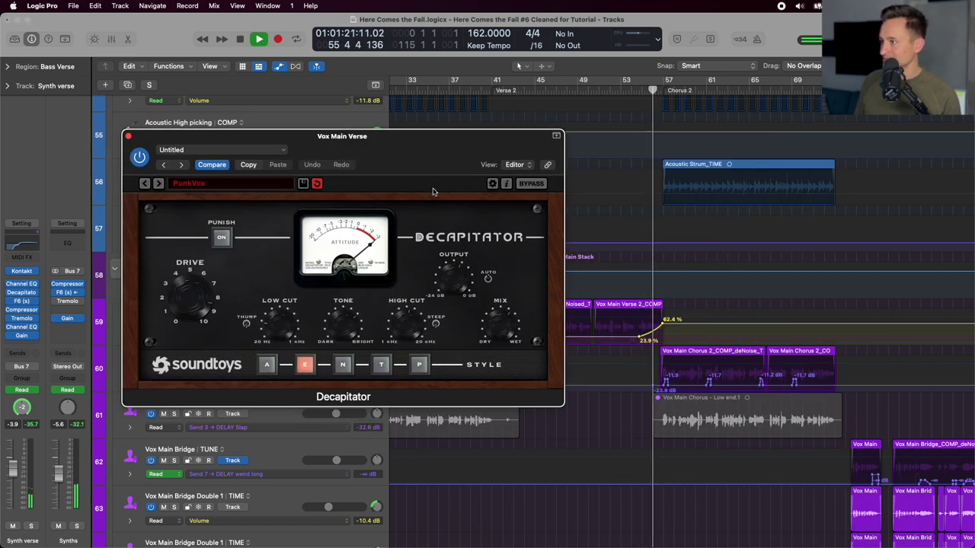
Close the Decapitator plug-in, solo the Vox Main Verse track and stop playback.
left_click(129, 136)
left_click(341, 306)
key("s")
key("space")
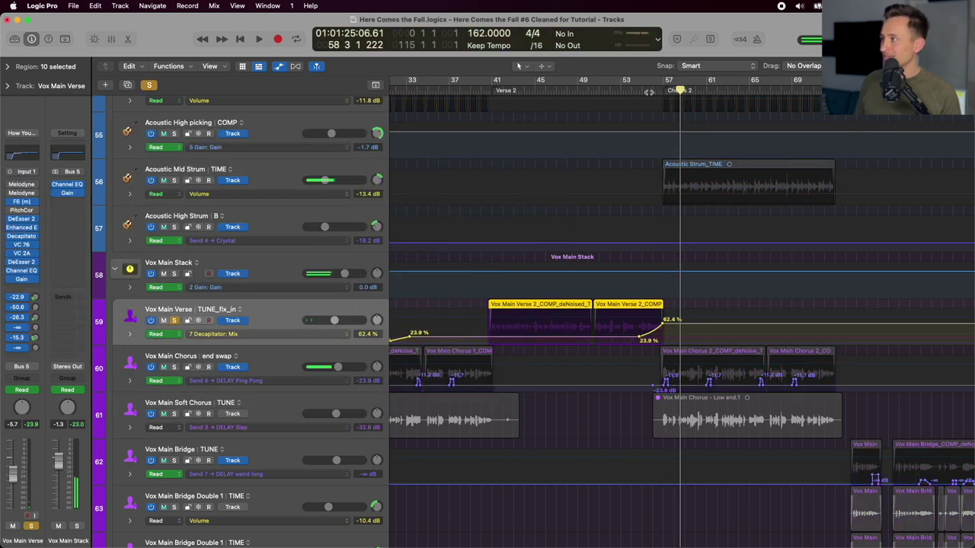
Play the soloed Vox Main Verse from bar 53 into the start of Chorus 2.
left_click(633, 88)
left_click(621, 89)
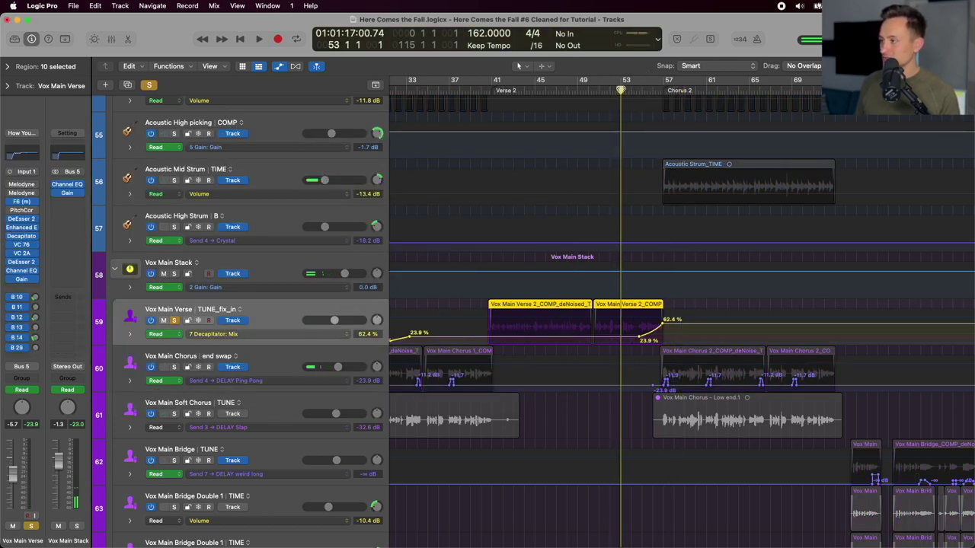
key("space")
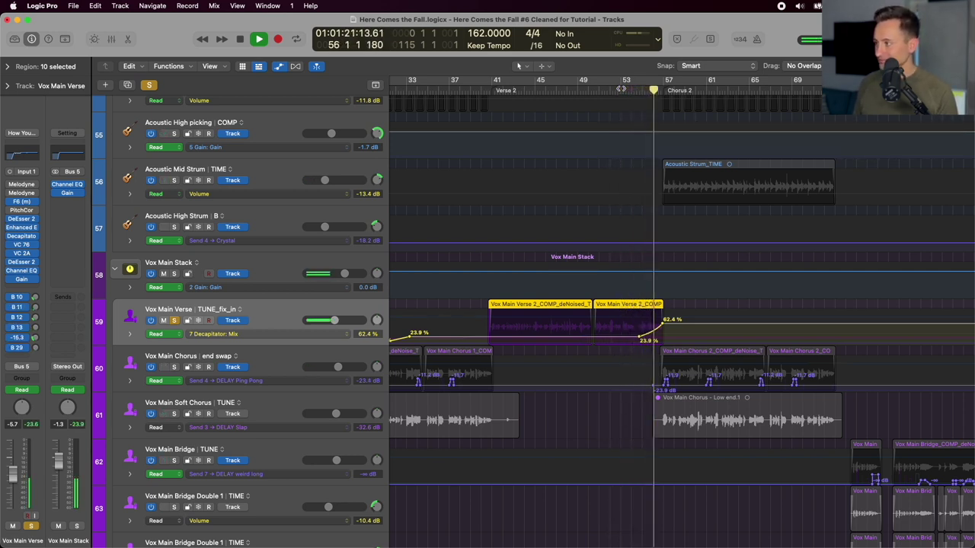
key("space")
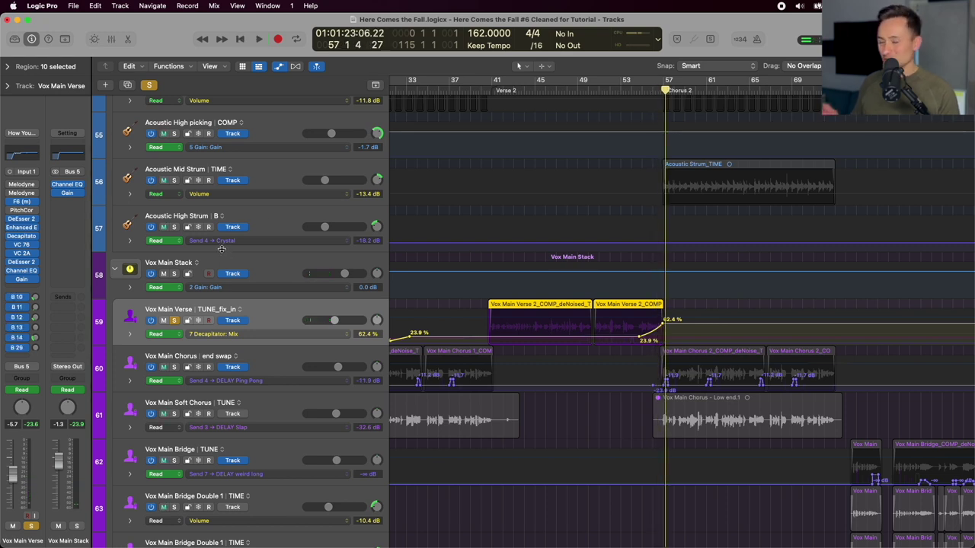
Clear all solos, go back to the Reverse Crash leading into Chorus 2 and place the playhead at bar 56.
left_click(149, 84)
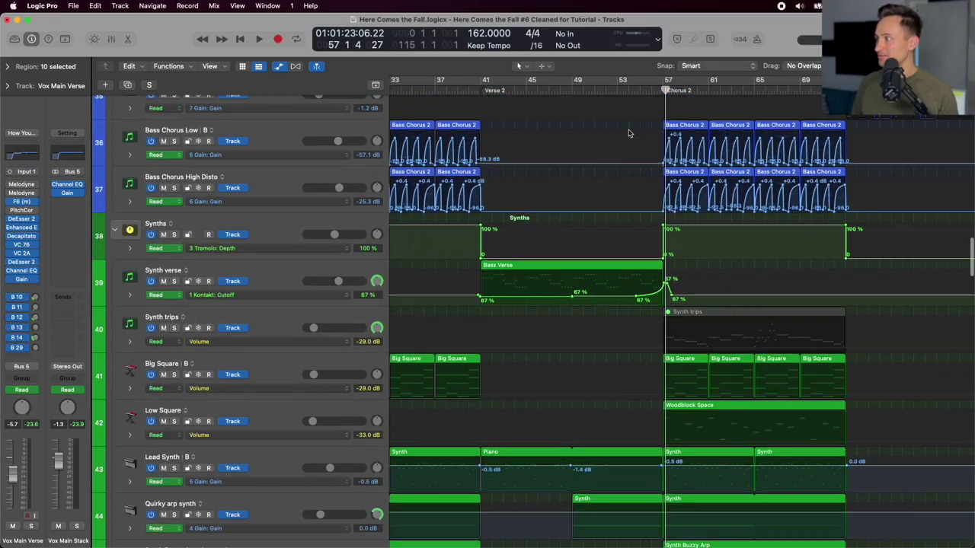
scroll(629, 133, "up", 10)
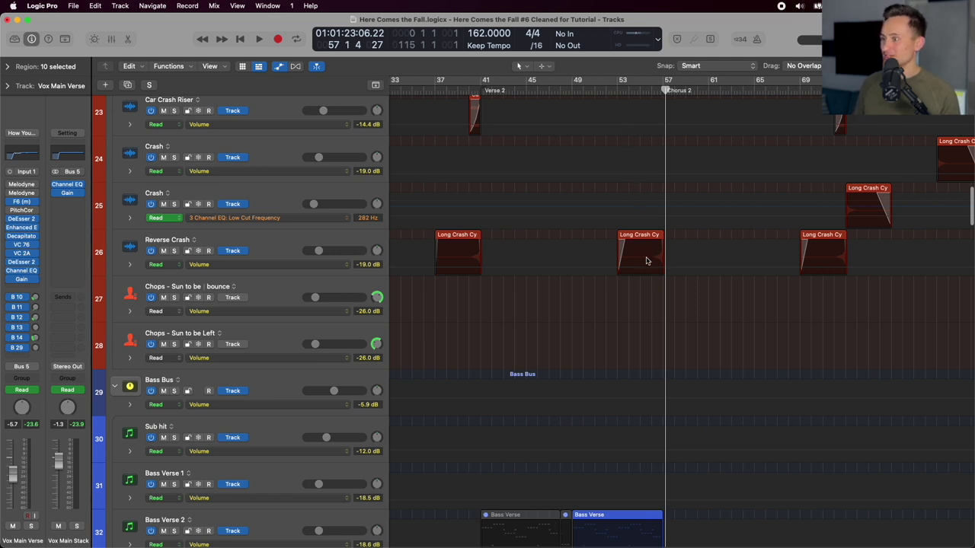
left_click(650, 88)
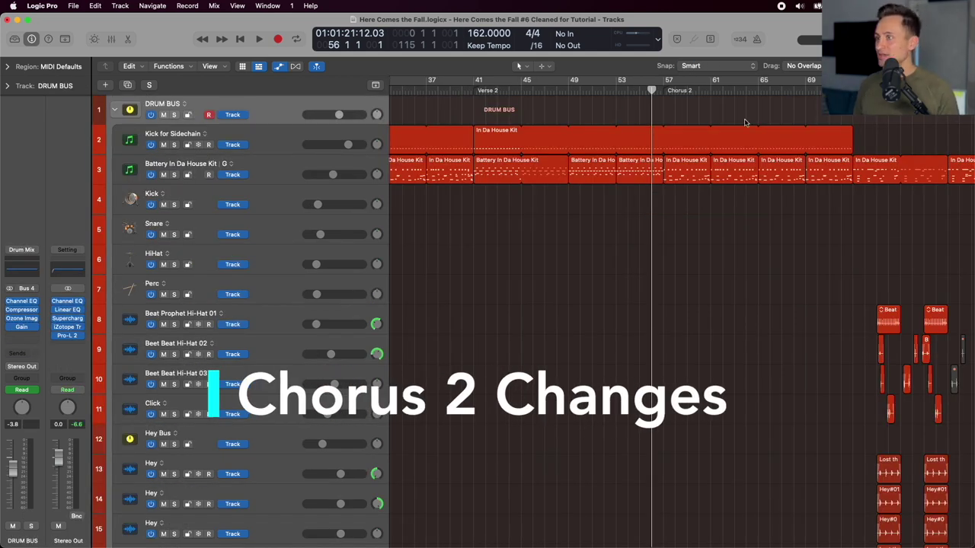
Play Chorus 2 from bar 57 with the Snap Crackle track soloed, adding the DRUM BUS to the solo.
scroll(744, 122, "right", 3)
scroll(609, 304, "down", 10)
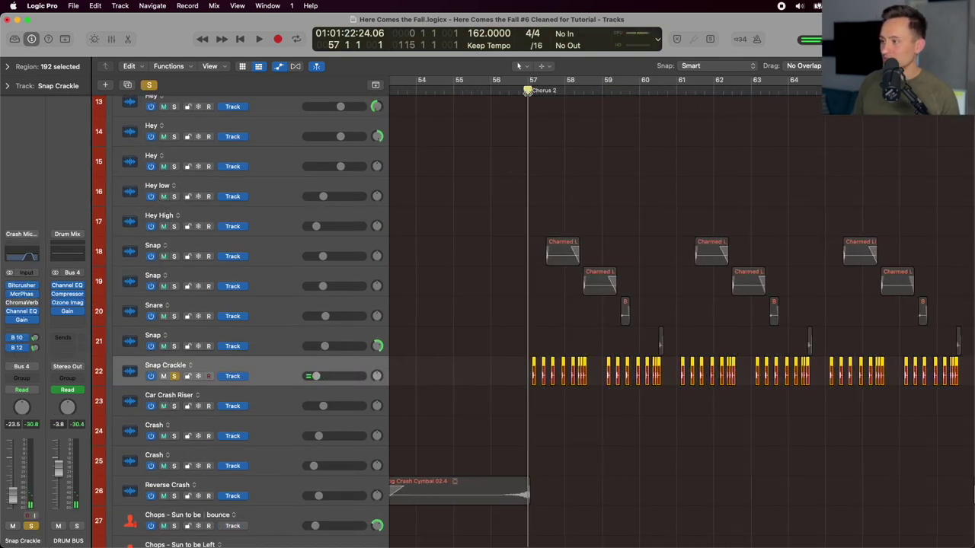
key("space")
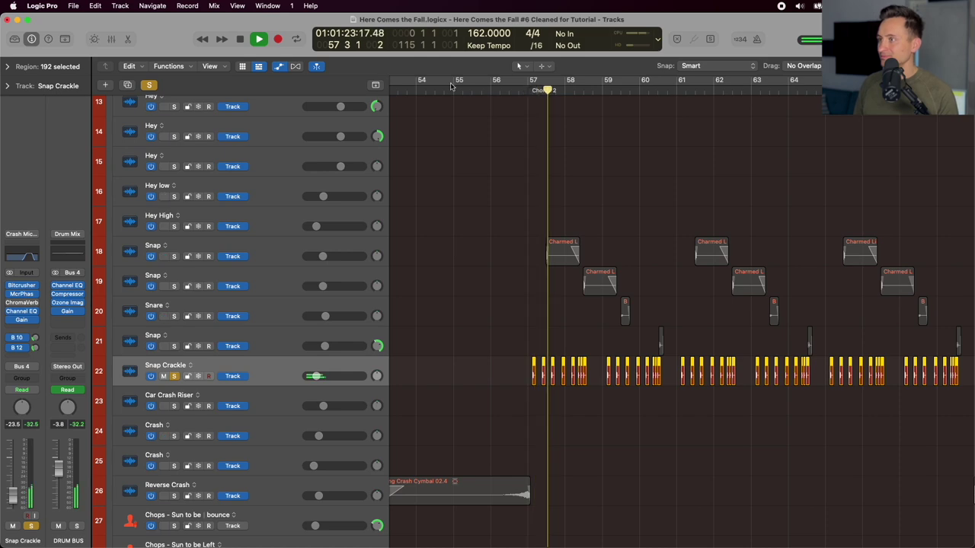
scroll(457, 167, "up", 10)
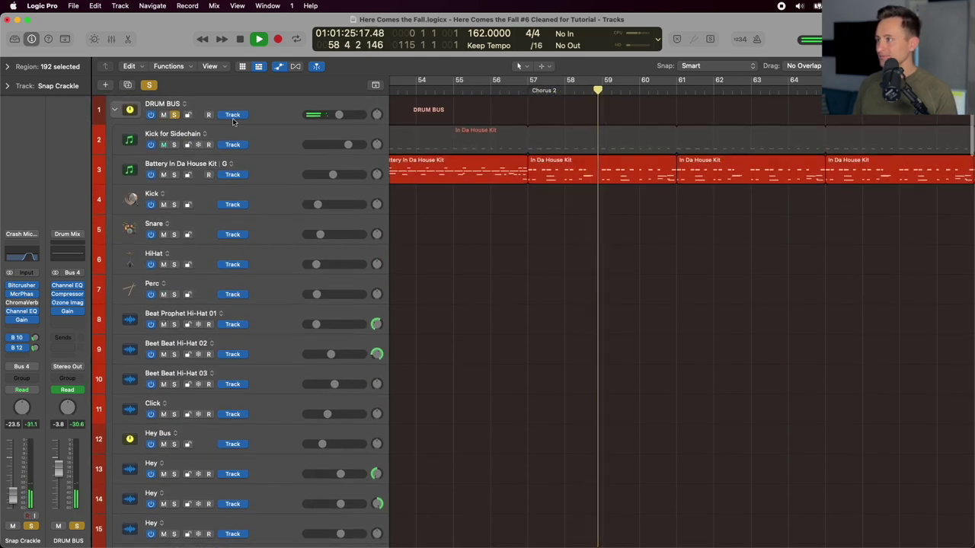
scroll(551, 201, "down", 7)
scroll(553, 201, "down", 3)
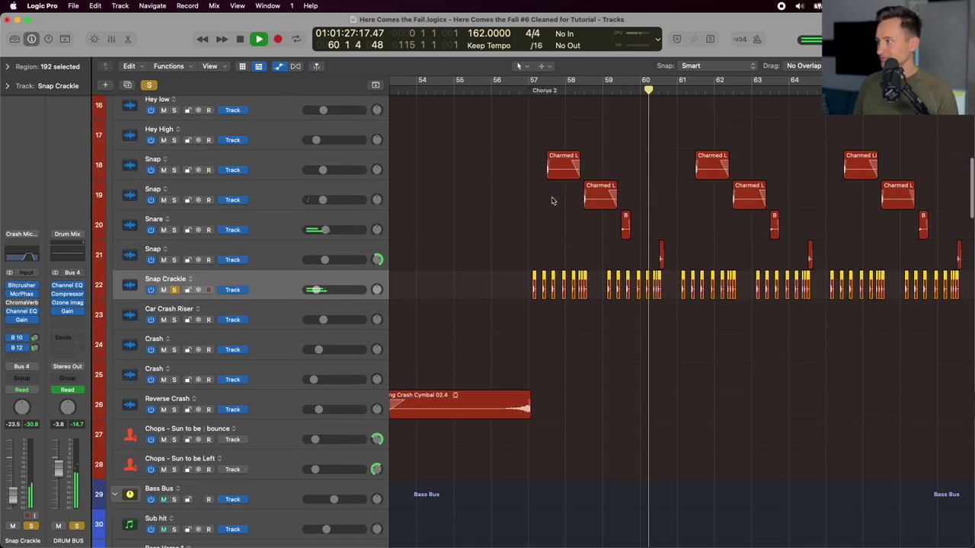
scroll(552, 201, "down", 5)
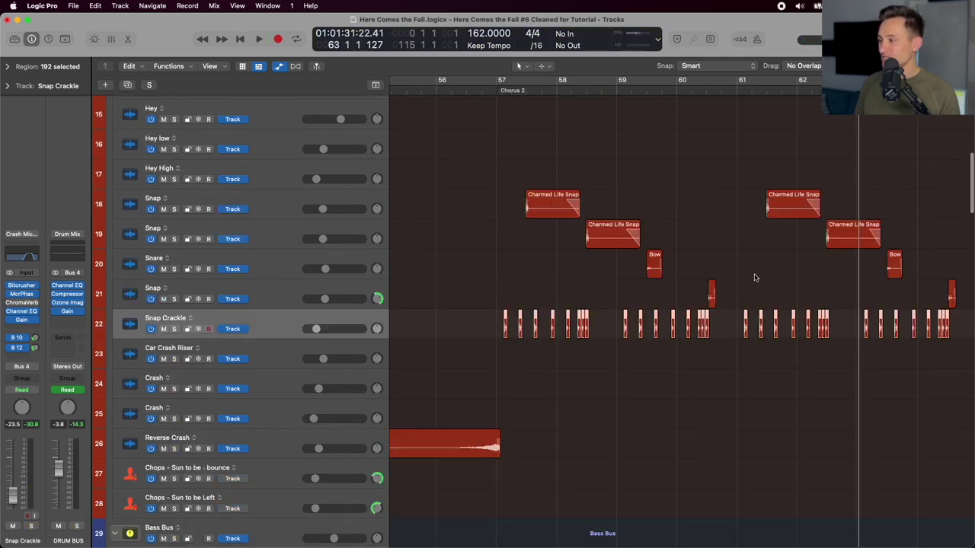
Look over Chorus 2's snap and Snap Crackle percussion regions and select the Bass Bus track.
scroll(684, 296, "right", 3)
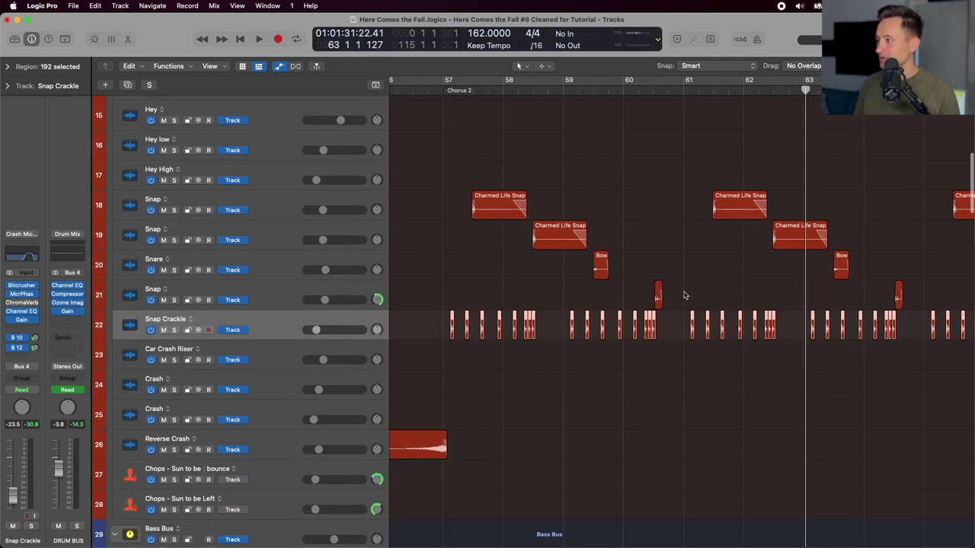
key("super+Left")
key("super+Left")
key("super+Left")
key("super+Left")
scroll(684, 296, "right", 5)
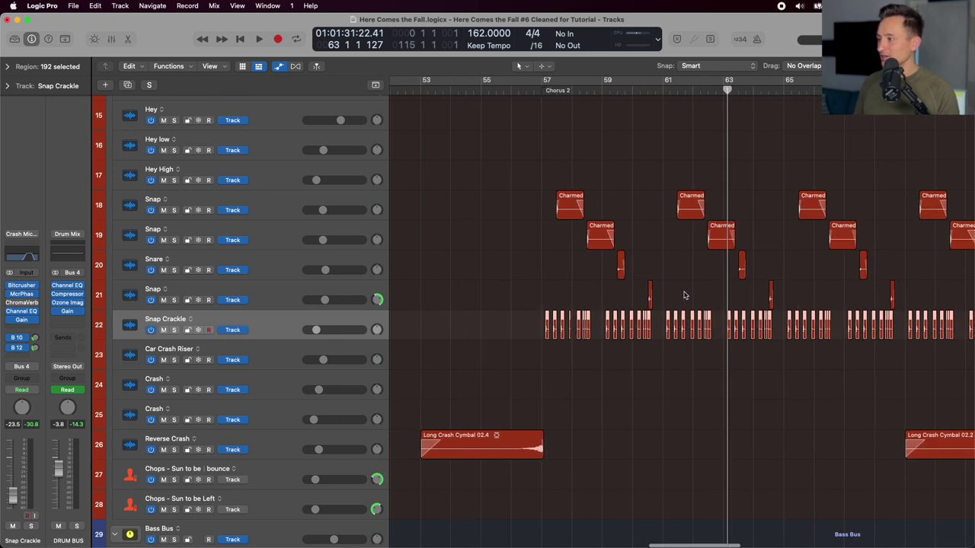
scroll(684, 295, "down", 8)
scroll(684, 295, "down", 3)
scroll(309, 341, "down", 2)
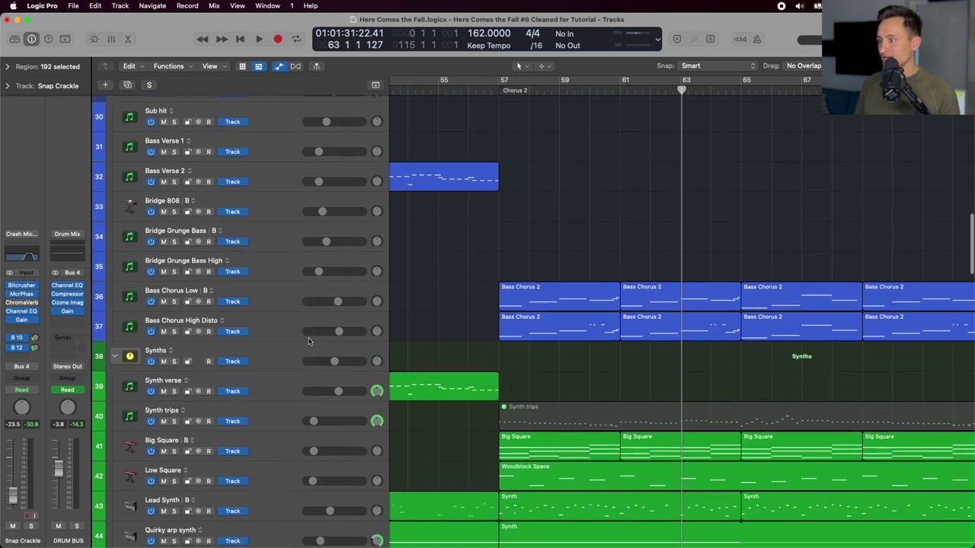
scroll(275, 277, "up", 5)
left_click(268, 202)
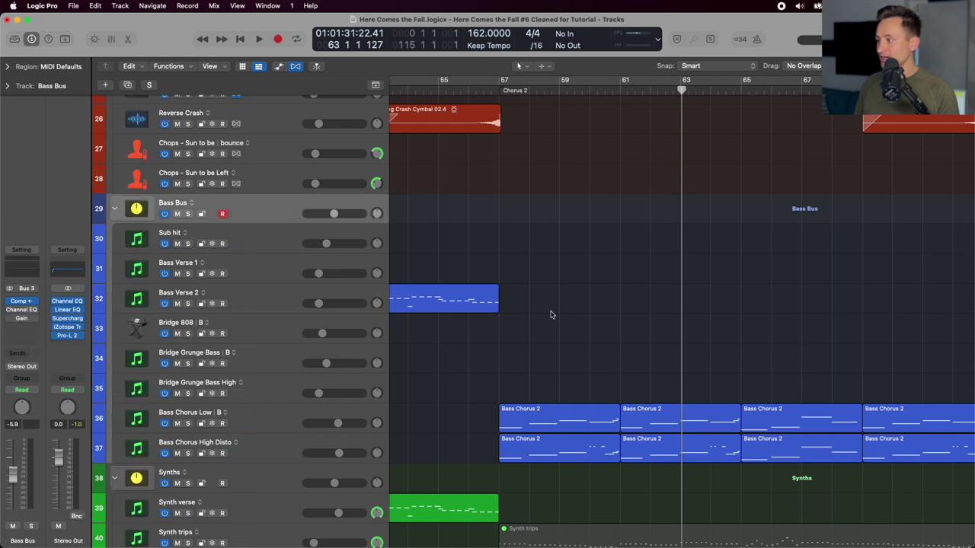
Show track automation and examine the gain curves on Bass Chorus Low and Bass Chorus High Disto in Chorus 1.
key("a")
scroll(551, 315, "left", 10)
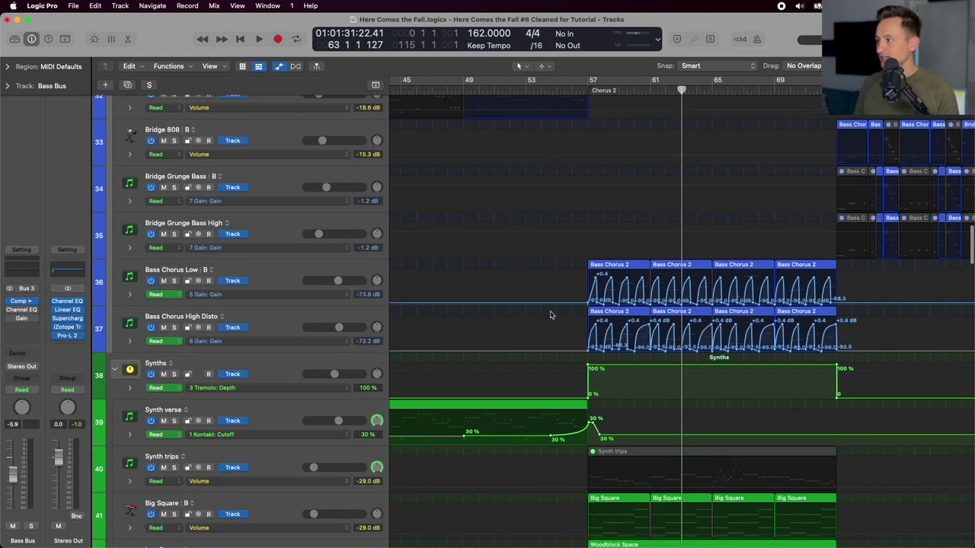
scroll(428, 293, "left", 2)
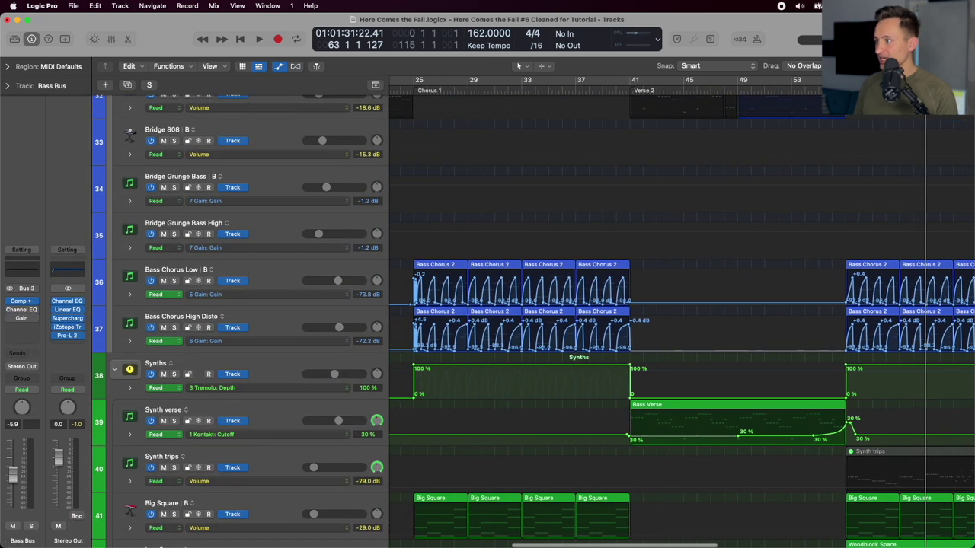
key("super+Right")
key("super+Right")
key("super+Right")
key("super+Right")
key("super+Right")
scroll(413, 289, "left", 15)
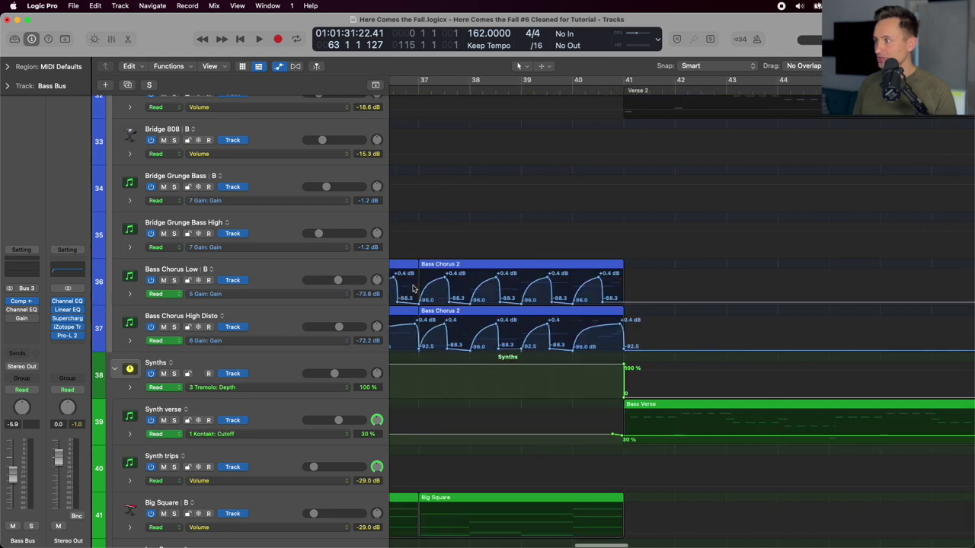
Return to Chorus 2, select the Synths stack with its Tremolo: Depth automation in view, and solo it.
scroll(599, 282, "right", 15)
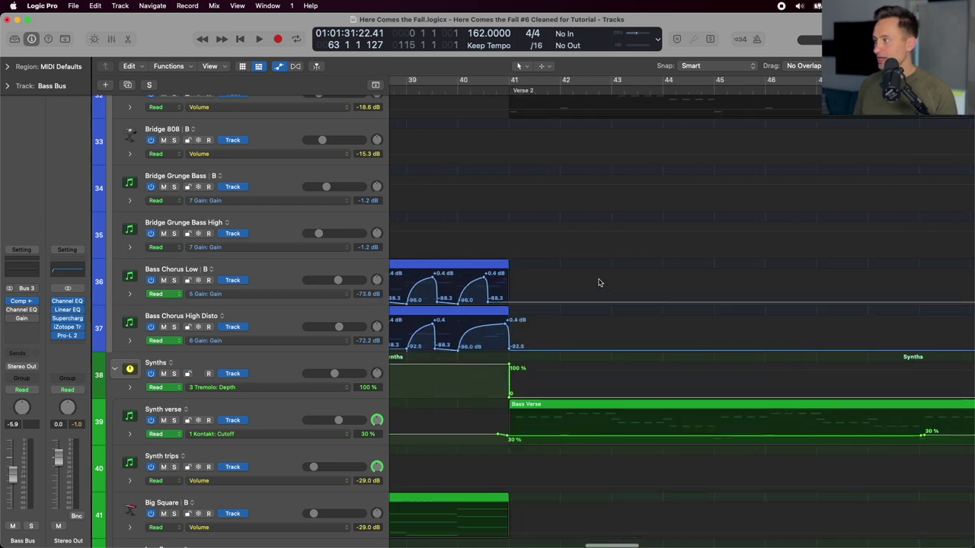
scroll(599, 282, "right", 1)
key("super+Left")
key("super+Left")
key("super+Left")
key("super+Left")
key("super+Left")
key("super+Left")
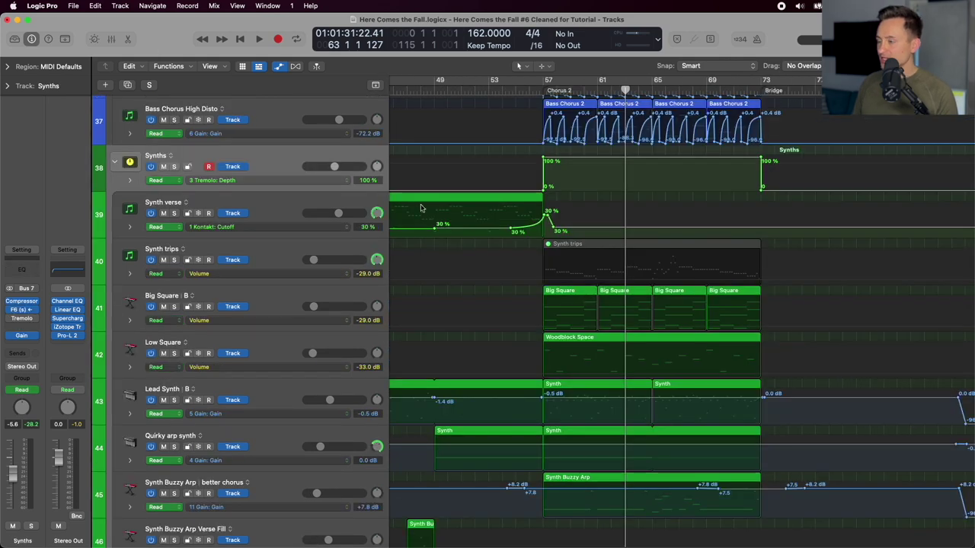
key("s")
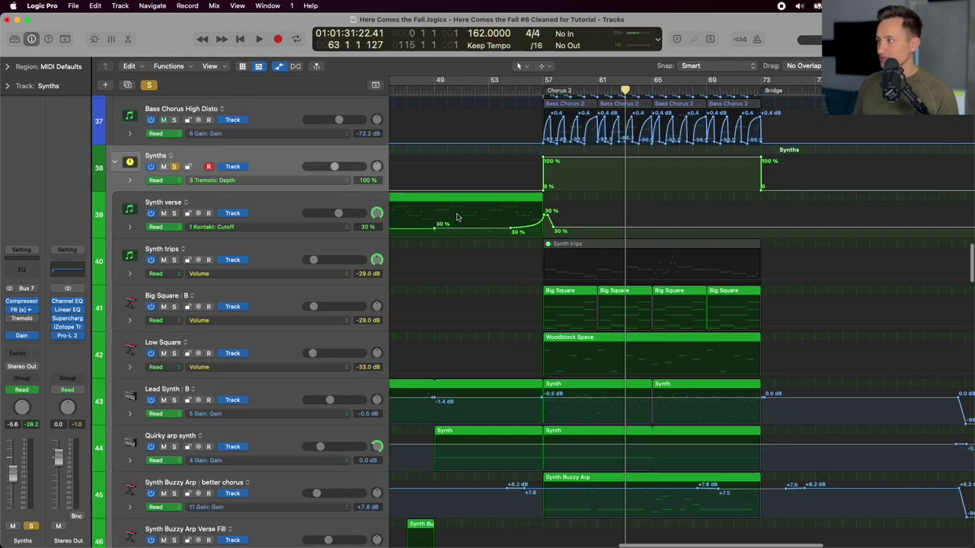
Hide the automation, select and solo the Low Square track and place the playhead at the start of Chorus 2.
key("a")
key("super+Left")
key("super+Left")
key("super+Left")
key("super+Up")
key("super+Up")
scroll(594, 267, "left", 3)
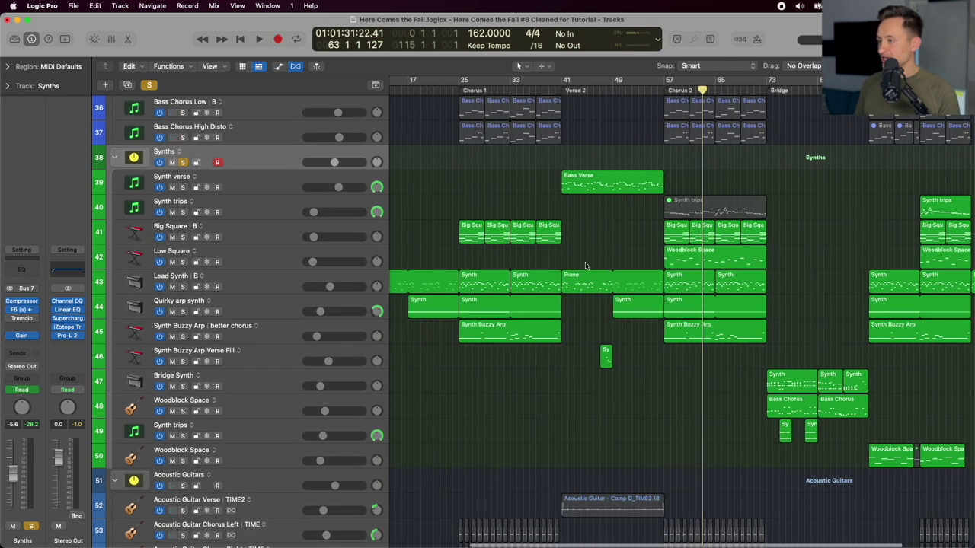
left_click(270, 260)
left_click(664, 90)
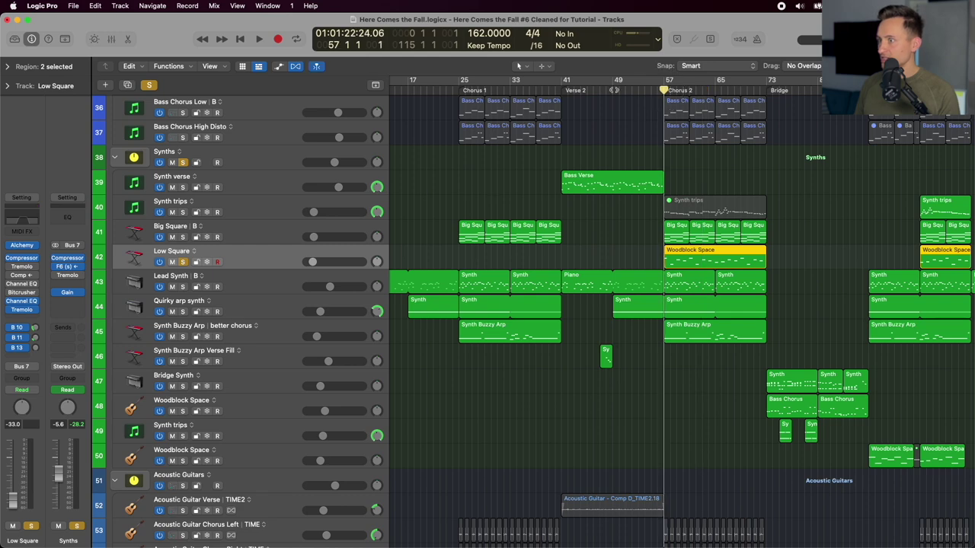
Unsolo the Synths stack and play Low Square alone from just before Chorus 2.
left_click(184, 163)
key("space")
scroll(617, 169, "left", 1)
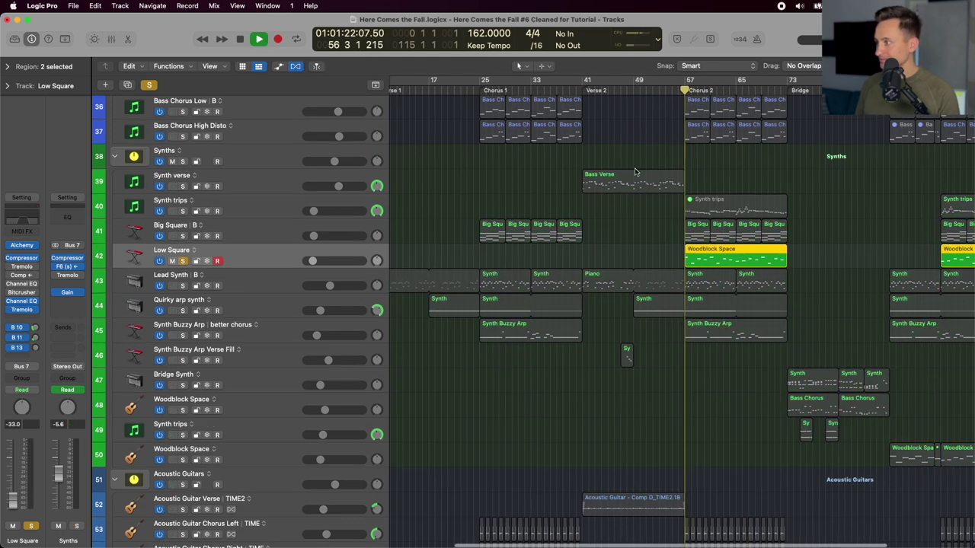
scroll(647, 179, "right", 3)
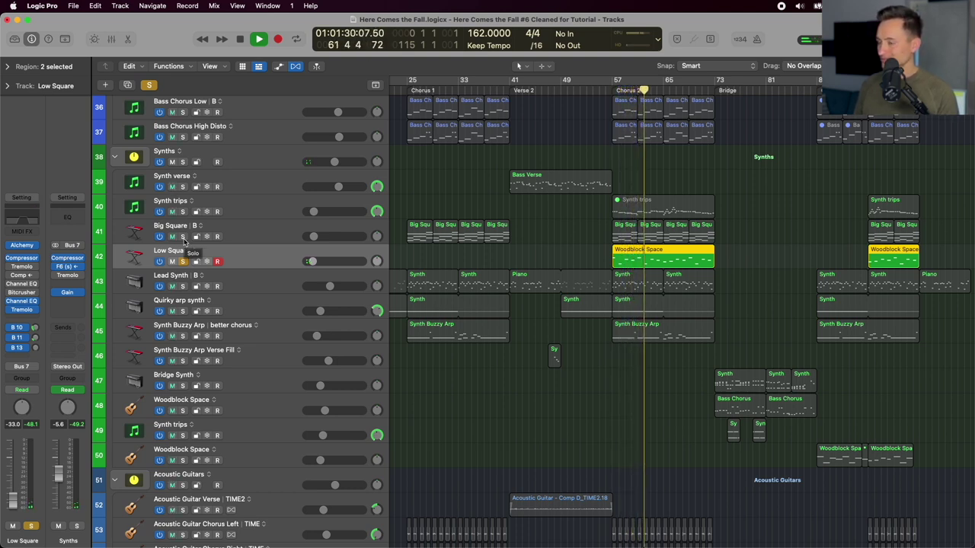
key("space")
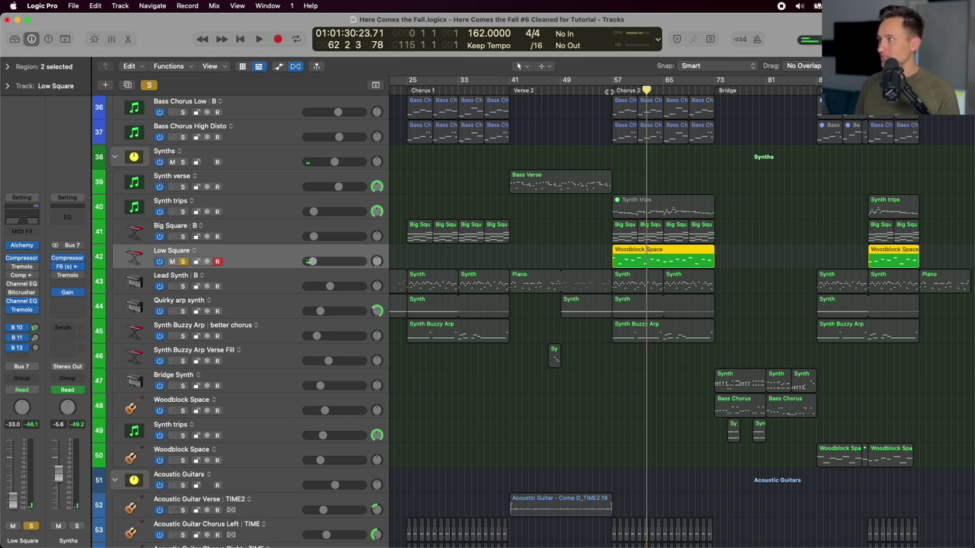
Clear the existing solos, solo the Acoustic Mid Strum track and play it from just before Chorus 2.
left_click_drag(609, 92, 612, 198)
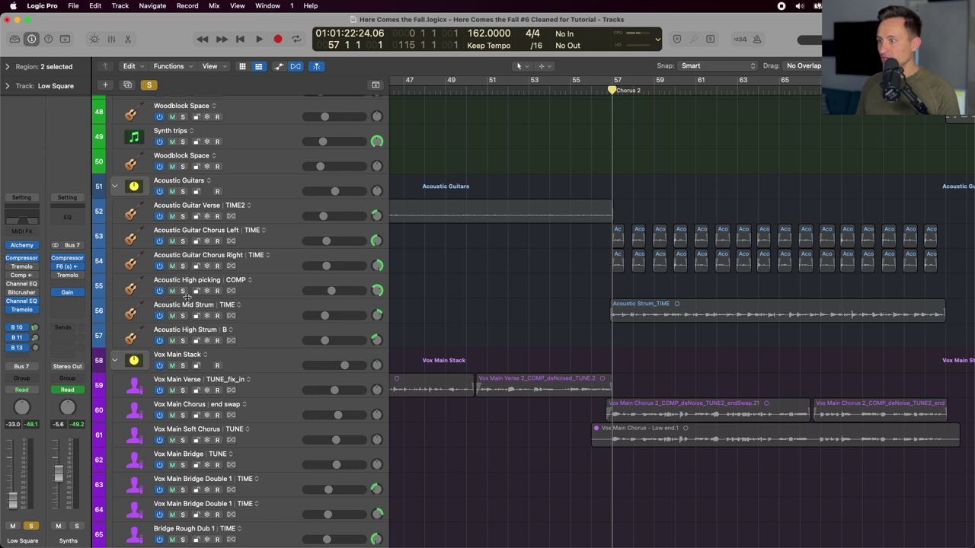
left_click(183, 316)
left_click(151, 85)
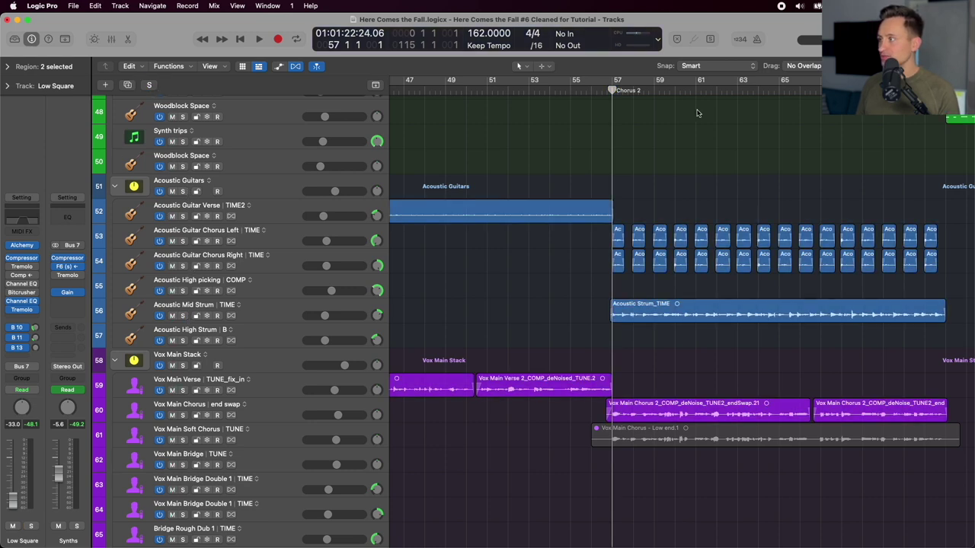
left_click(609, 88)
left_click(183, 315)
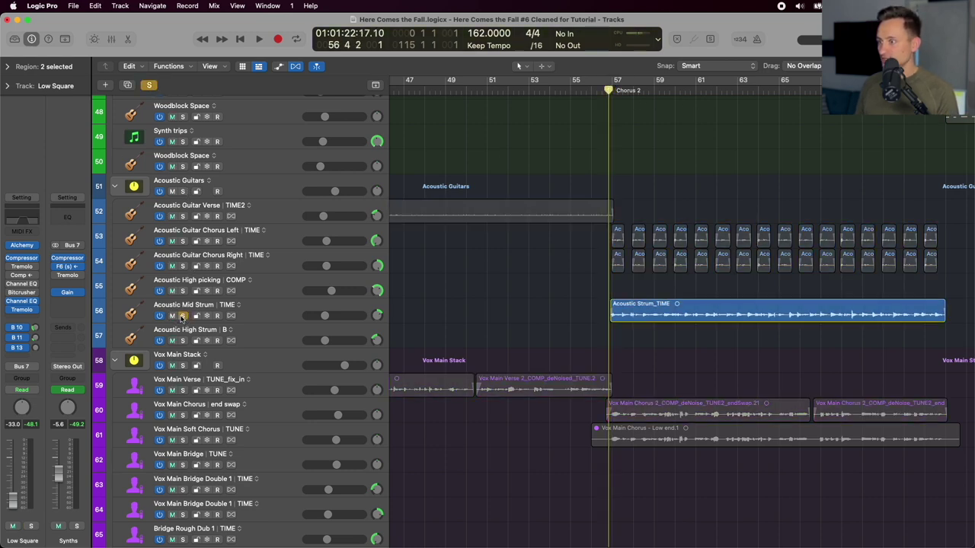
scroll(530, 303, "right", 3)
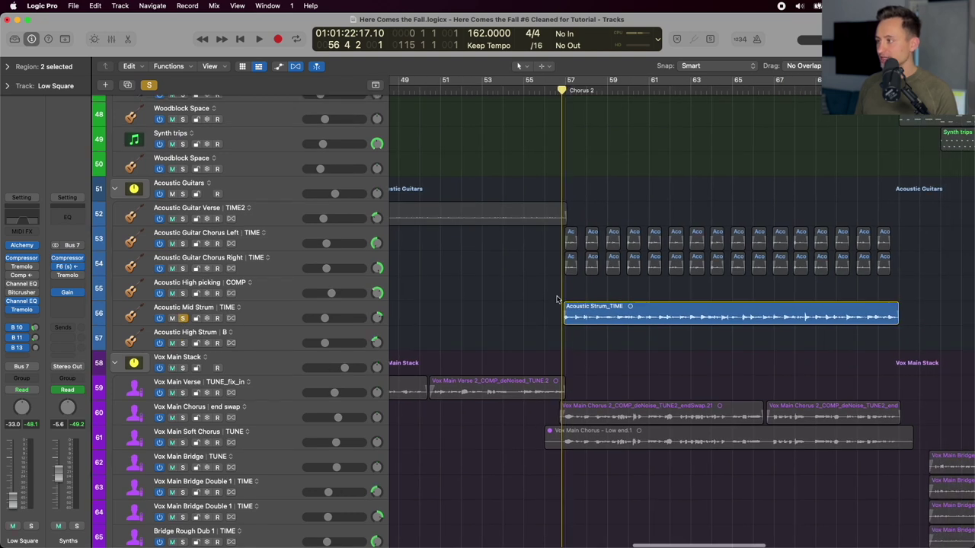
key("space")
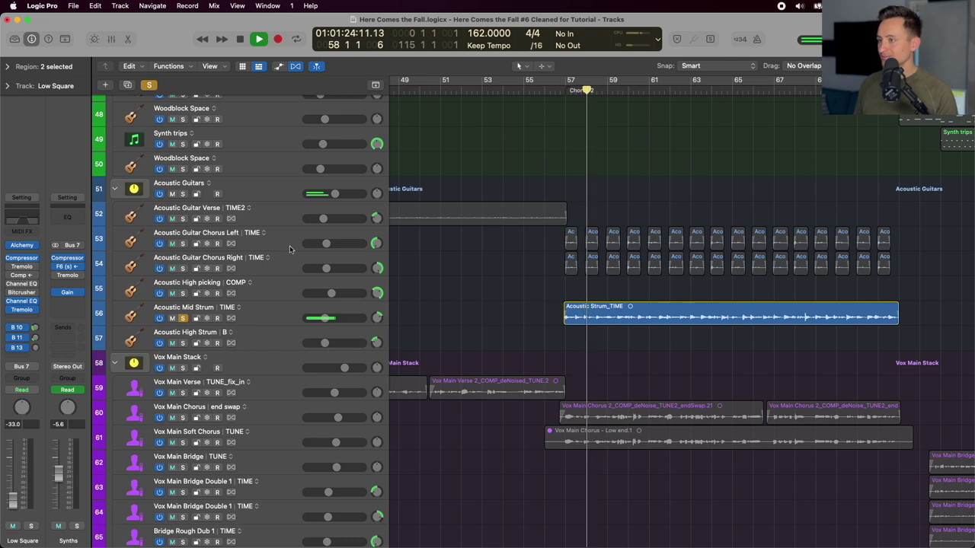
Select the Acoustic Guitars stack, inspect its Tremolo plug-in settings and close the plug-in window.
left_click(251, 192)
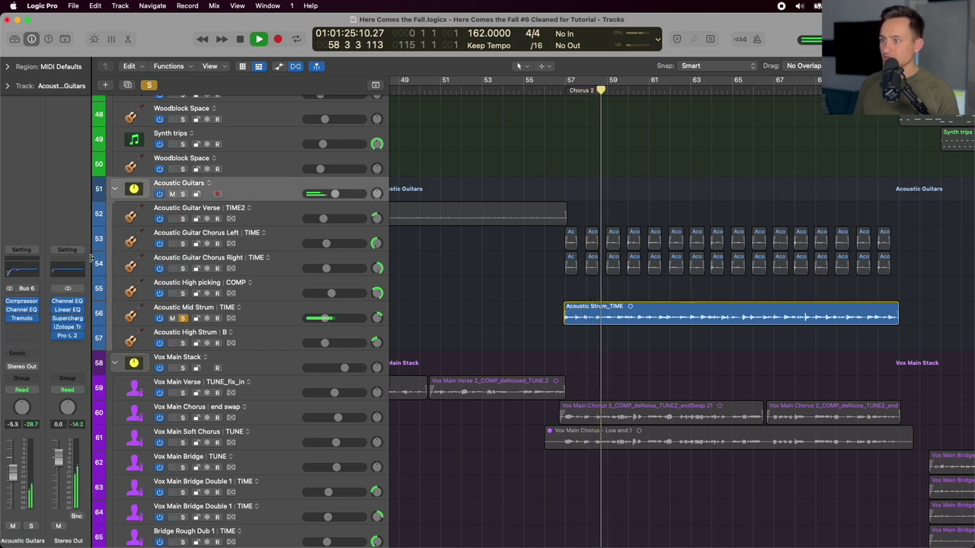
left_click(21, 317)
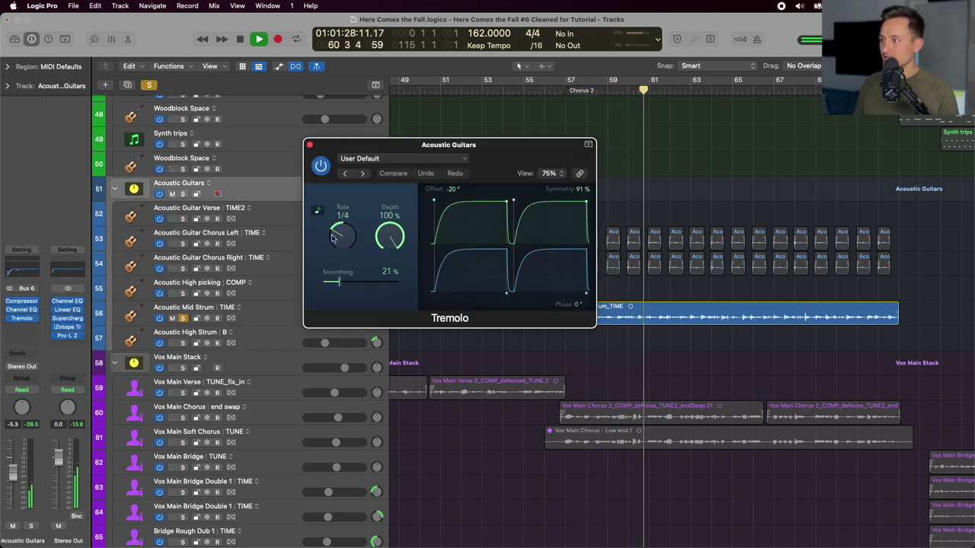
left_click(309, 144)
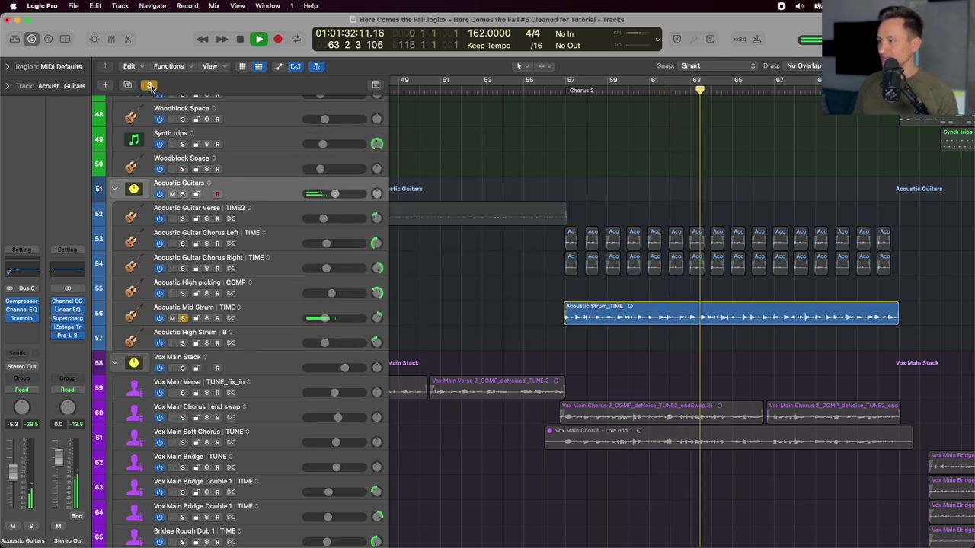
Stop playback and clear the Acoustic Mid Strum solo.
scroll(558, 301, "down", 1)
scroll(533, 293, "down", 6)
key("space")
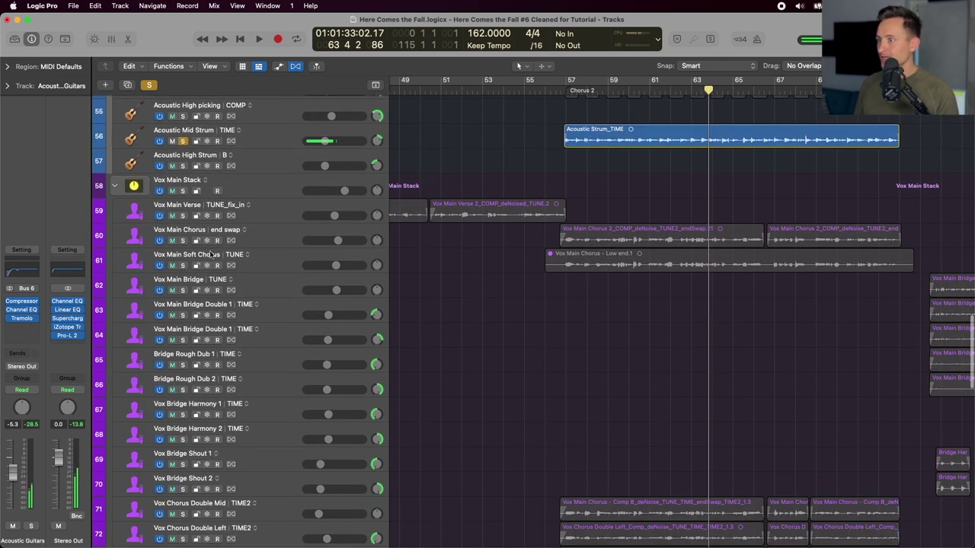
left_click(150, 85)
Examine the Chorus 2 vocal doubles, Vox No Bus shouts and Vox BG harmonies with reduced track heights.
scroll(557, 162, "down", 15)
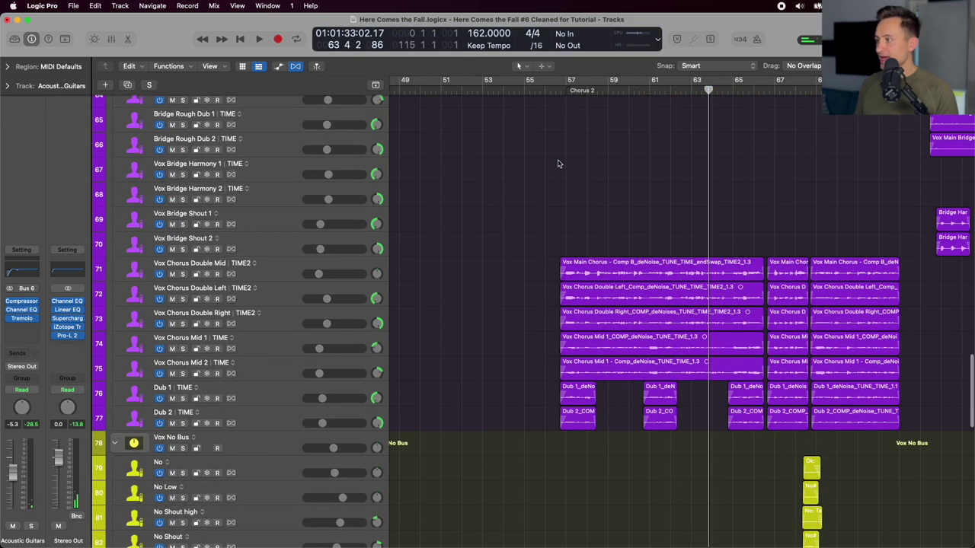
key("super+Up")
key("super+Up")
key("super+Up")
key("super+Up")
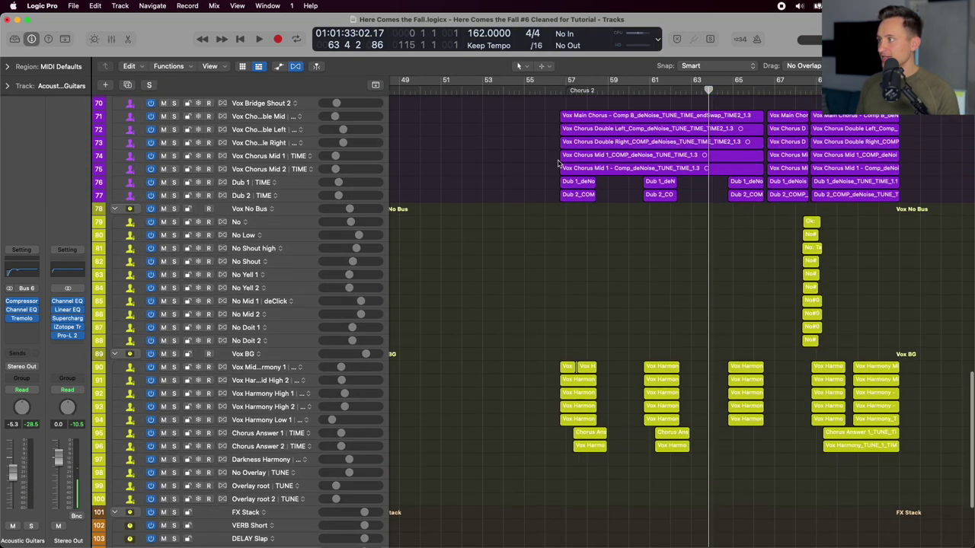
scroll(571, 153, "up", 5)
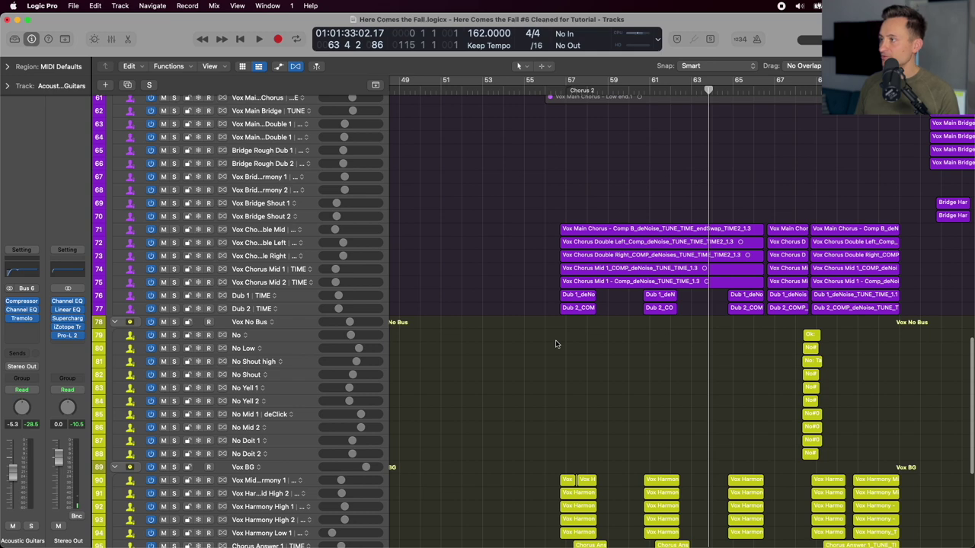
Solo the Chorus Answer 1 and Chorus Answer 2 tracks and play them from the start of Chorus 2.
scroll(556, 344, "down", 10)
left_click(259, 309)
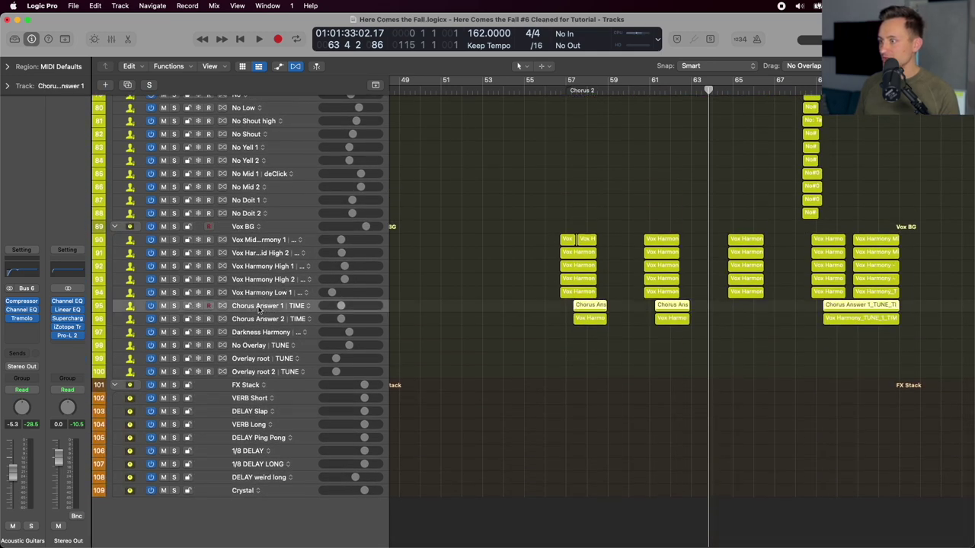
key("super+Down")
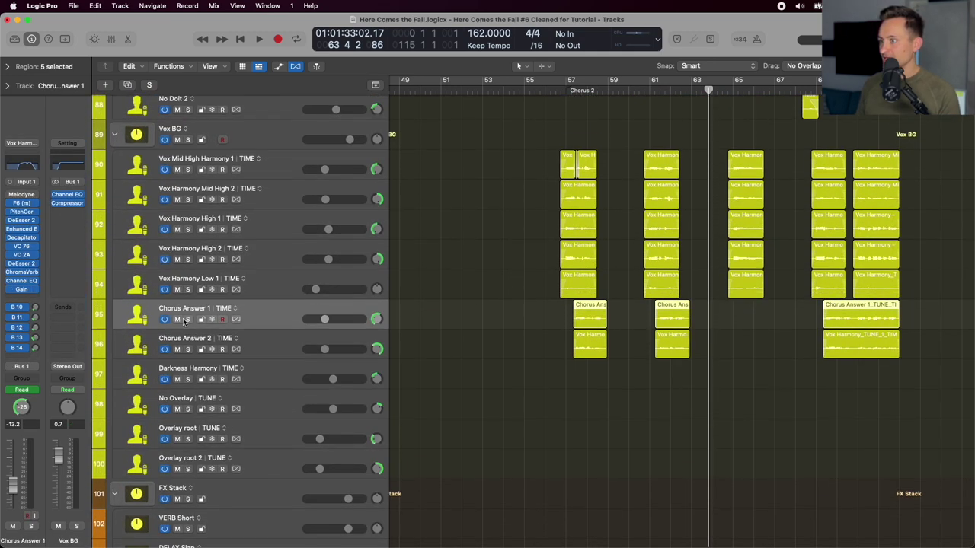
left_click_drag(188, 319, 188, 348)
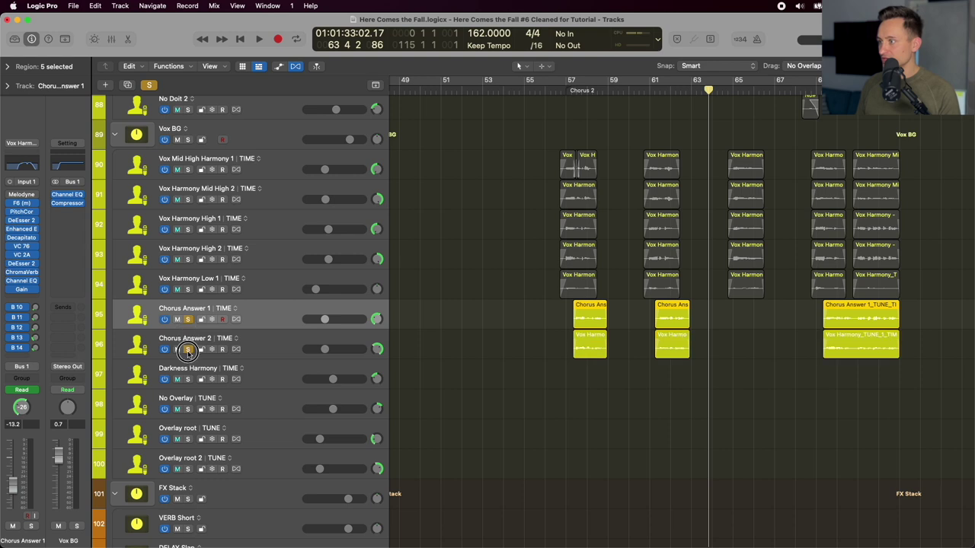
left_click(563, 90)
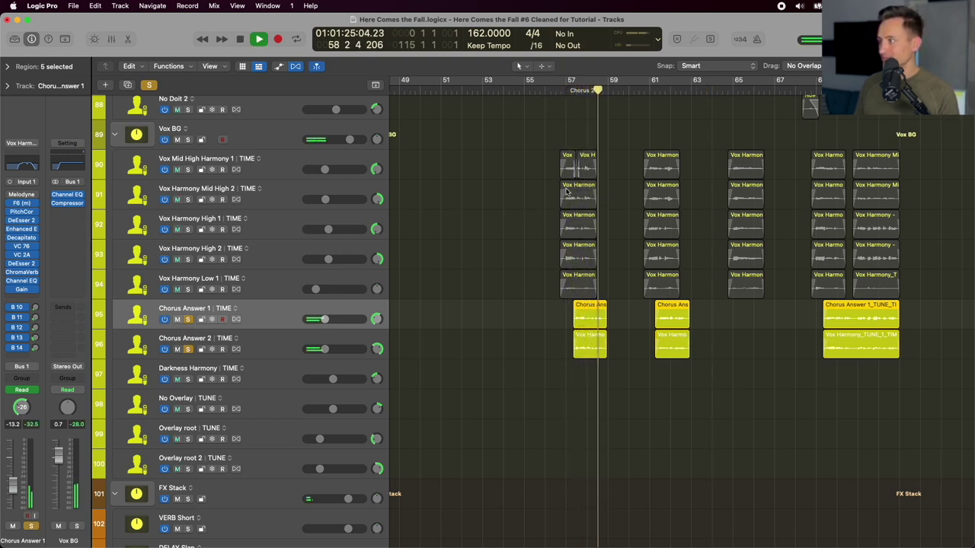
key("space")
Return to bar 56, just before Chorus 2, and look over the vocal stacks at reduced track height while playing the soloed answers.
scroll(480, 191, "up", 1)
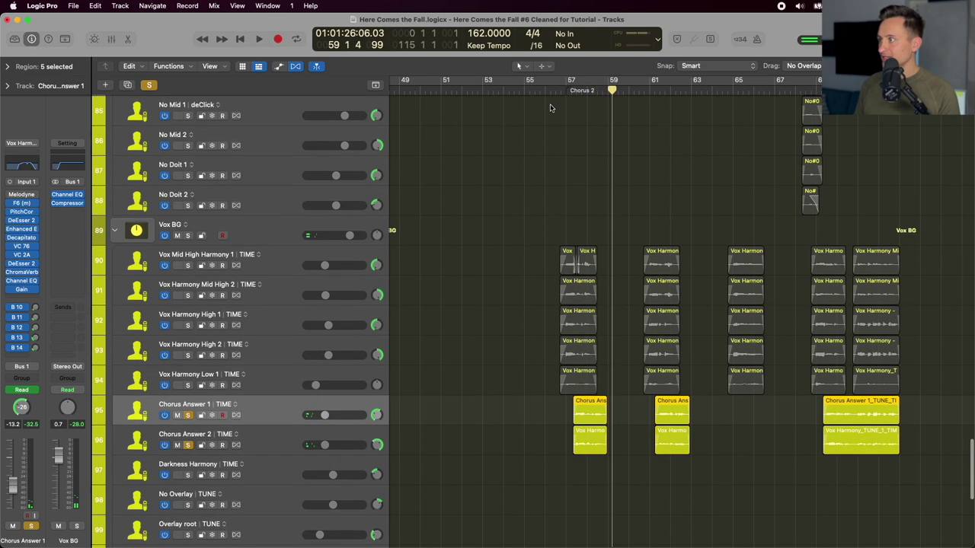
left_click(553, 90)
scroll(528, 165, "up", 10)
scroll(531, 168, "down", 3)
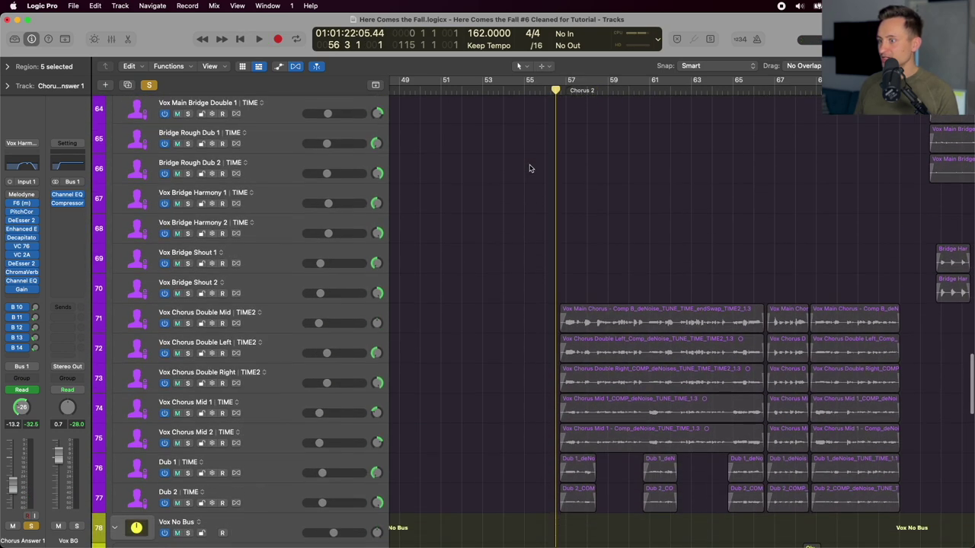
key("super+Up")
key("super+Up")
scroll(405, 268, "up", 5)
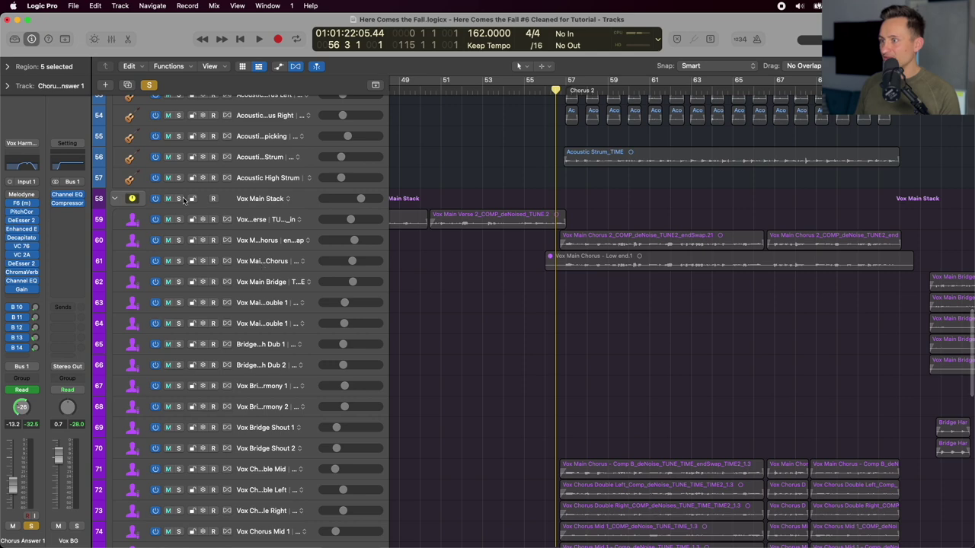
scroll(573, 285, "down", 15)
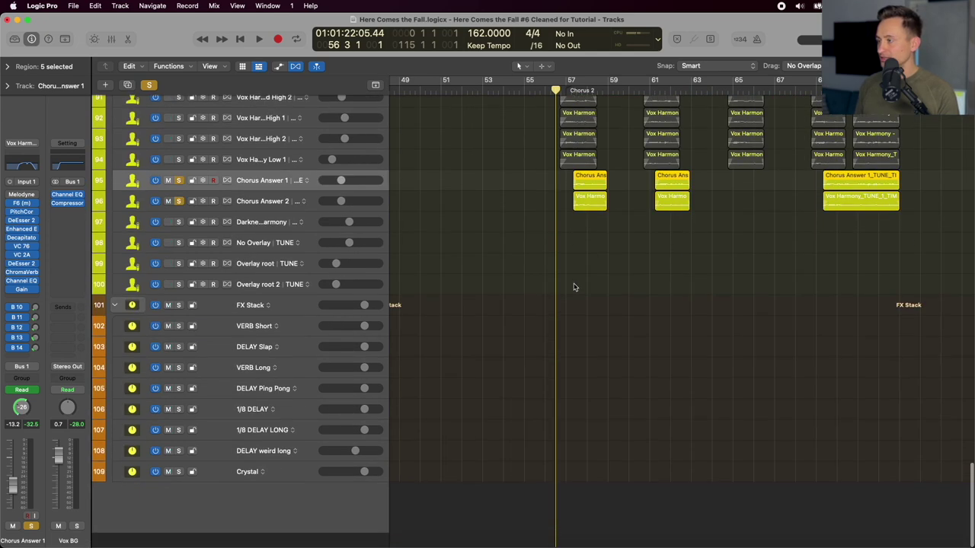
scroll(574, 287, "up", 6)
scroll(574, 287, "up", 1)
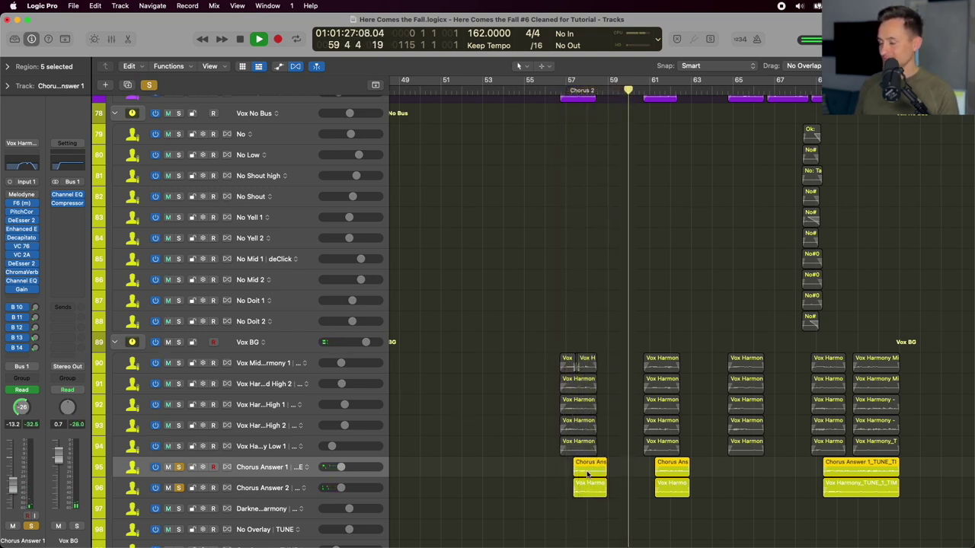
Solo the Vox BG stack during playback, stop, and examine how the Chorus Answer regions sit against the harmony regions.
left_click(179, 342)
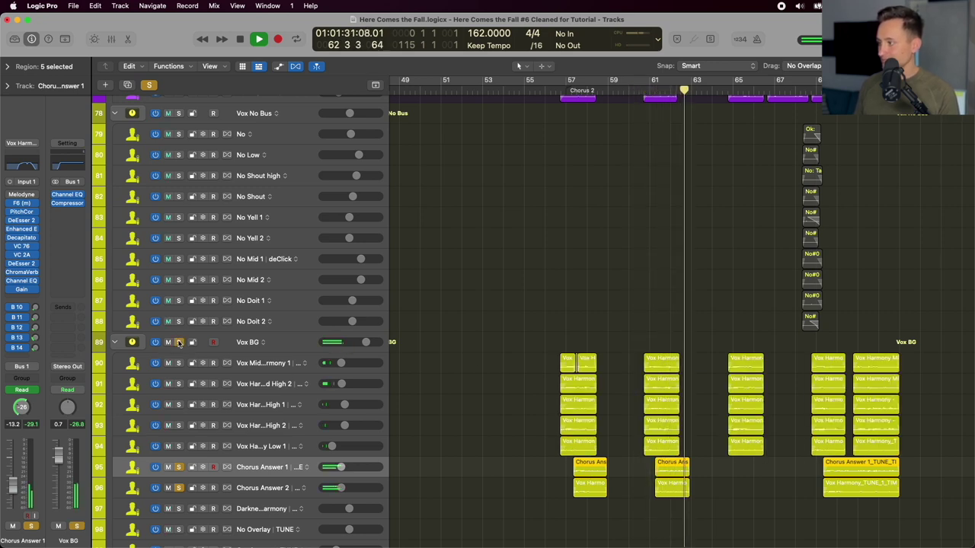
key("space")
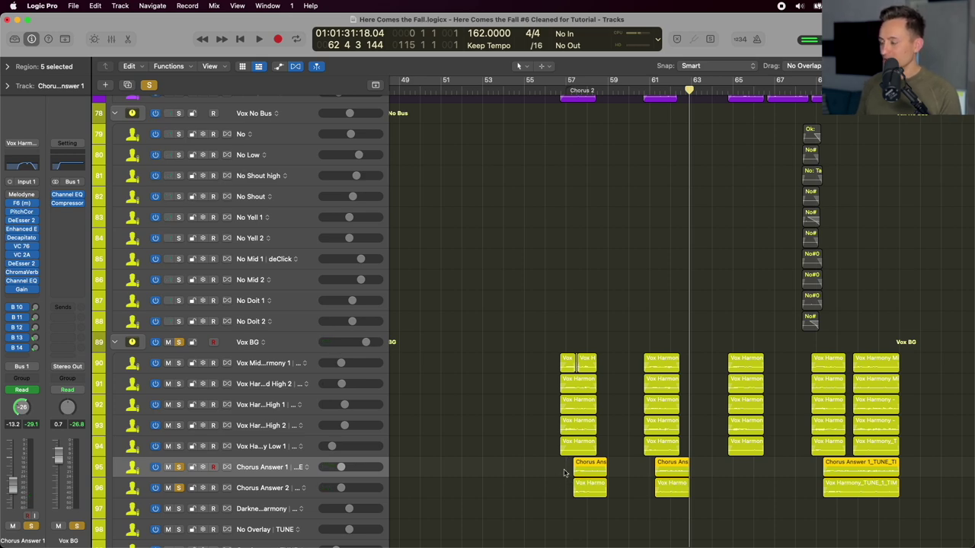
key("super+Right")
key("super+Right")
key("super+Right")
key("super+Right")
key("super+Right")
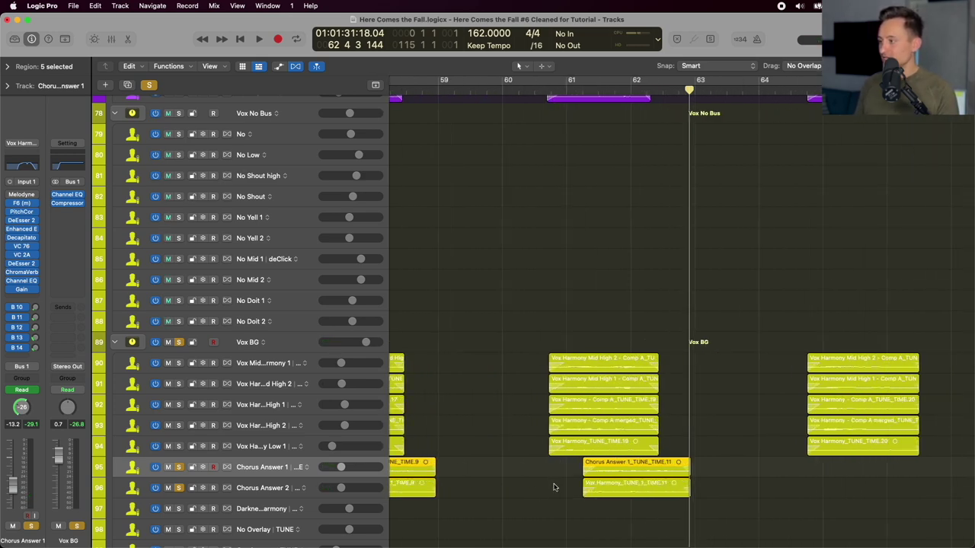
key("super+Left")
key("super+Left")
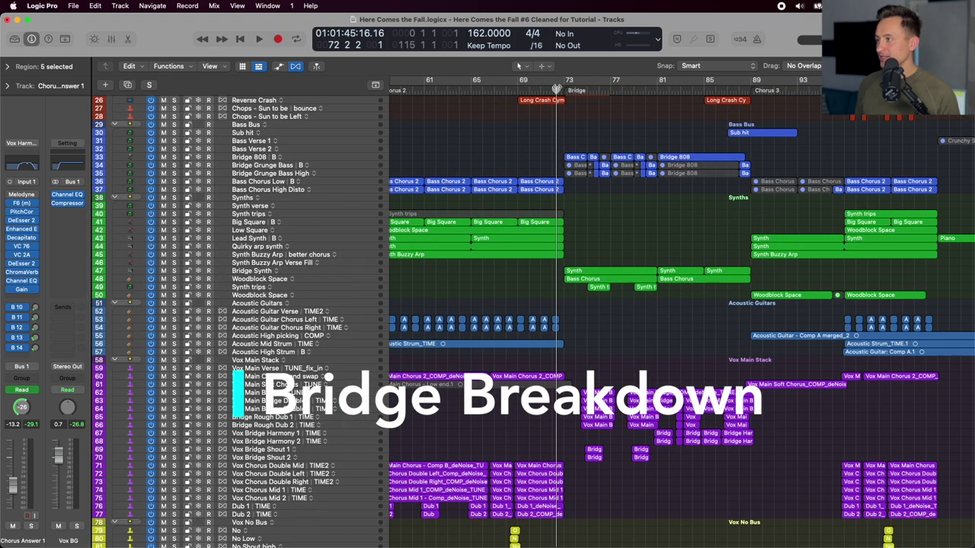
Place the playhead at bar 72, just before the Bridge, and play the full mix without solos.
key("super+Right")
key("super+Right")
left_click(548, 89)
scroll(548, 90, "up", 6)
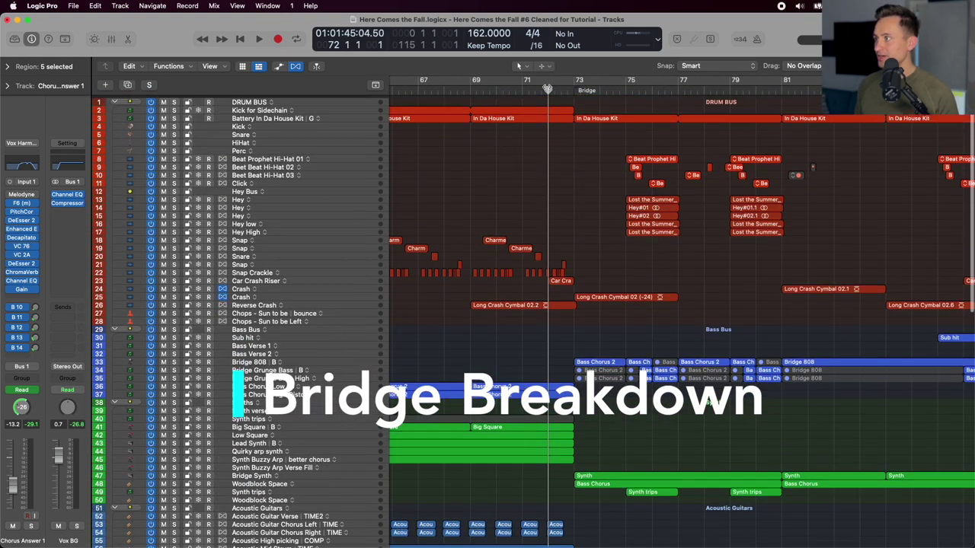
key("s")
key("s")
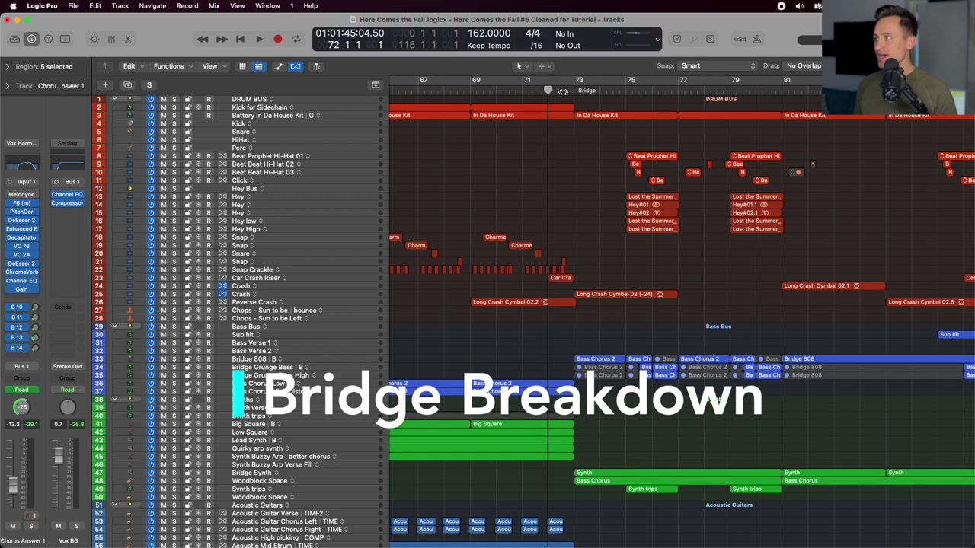
key("space")
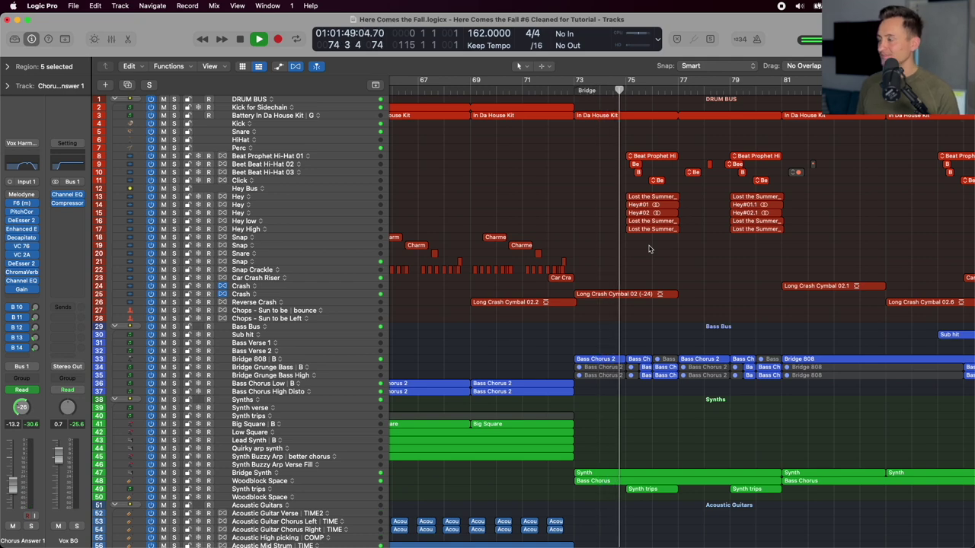
Look over the Bridge's drum, bass, synth and vocal regions during playback.
scroll(650, 249, "down", 3)
scroll(649, 249, "down", 1)
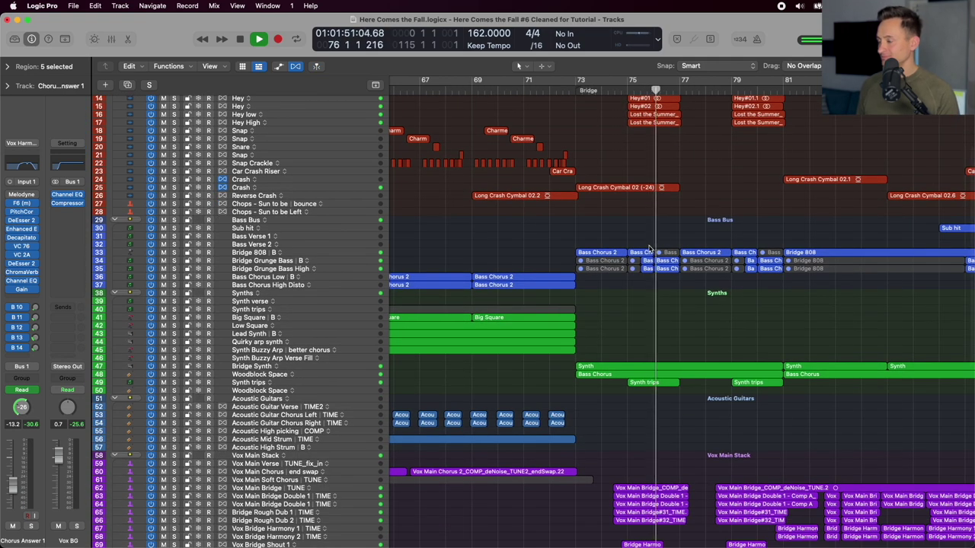
scroll(650, 249, "down", 4)
scroll(650, 249, "up", 6)
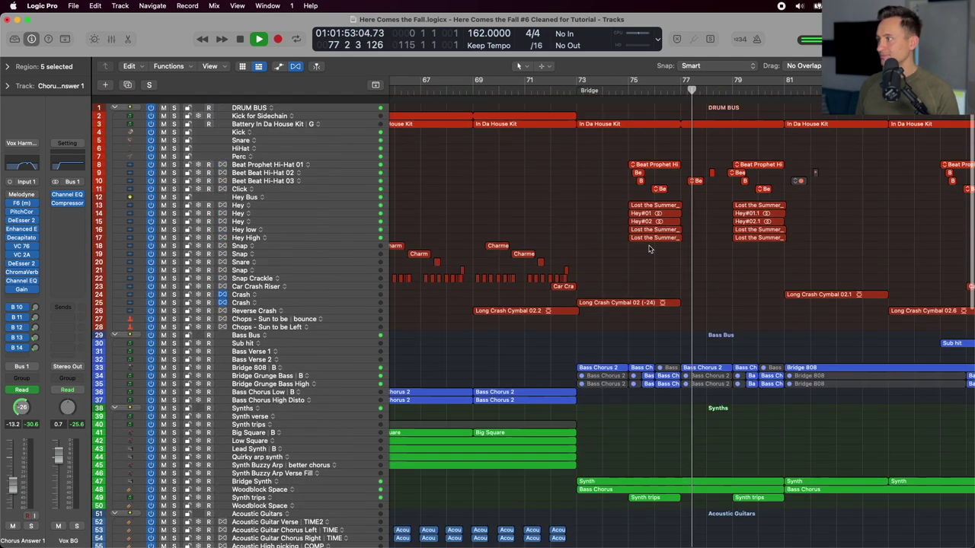
key("super+Left")
key("super+Left")
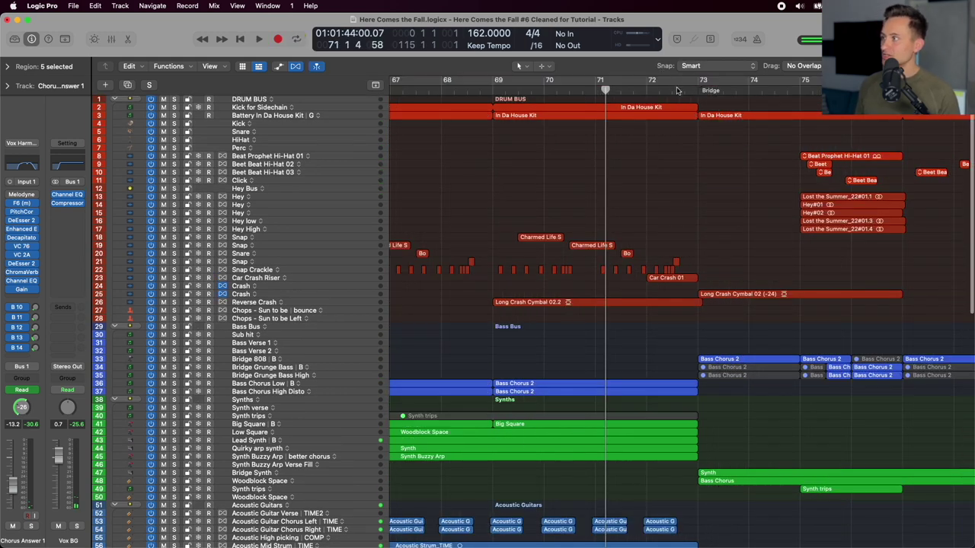
Set the playhead to beat 4 of bar 72, just ahead of the Bridge, with the section's regions in view.
left_click(673, 91)
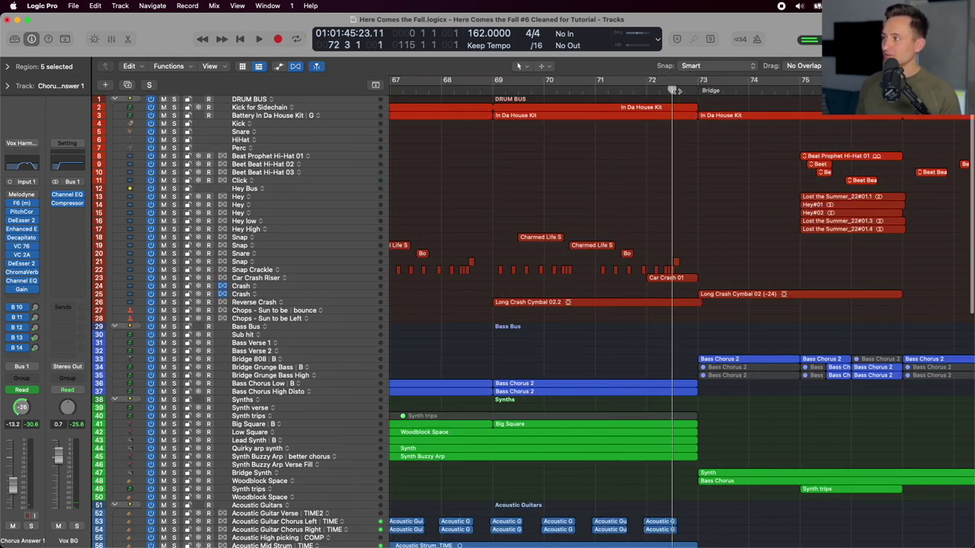
scroll(706, 137, "right", 4)
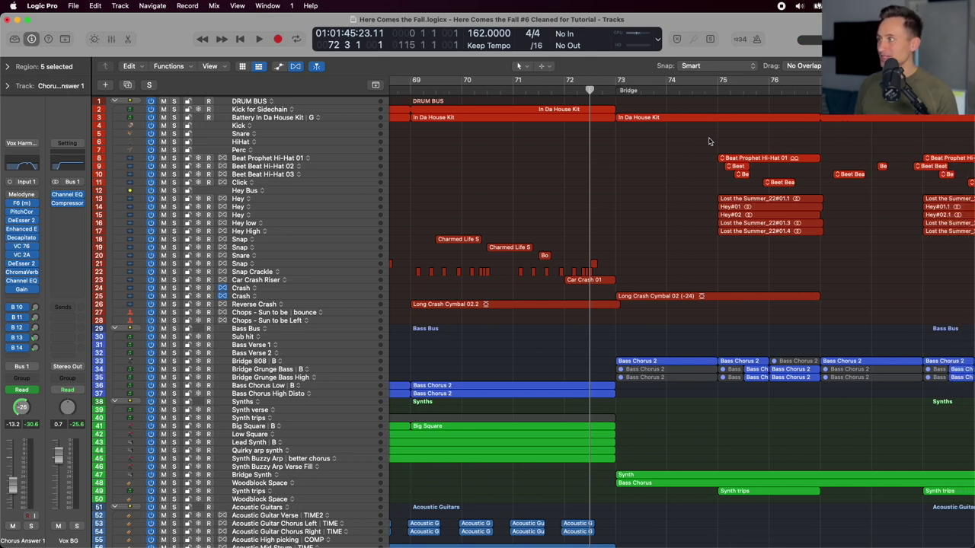
scroll(647, 126, "down", 1)
scroll(591, 108, "down", 3)
left_click(540, 88)
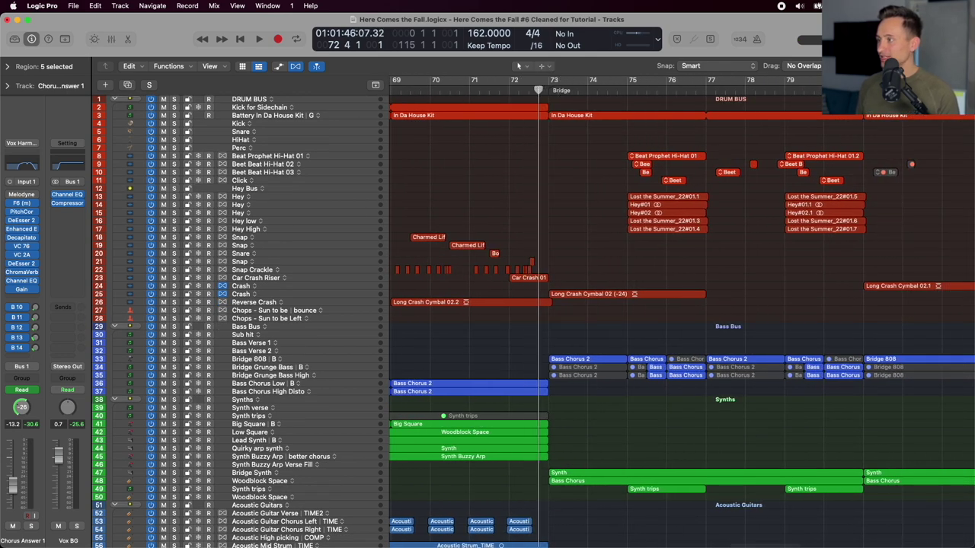
scroll(565, 126, "up", 5)
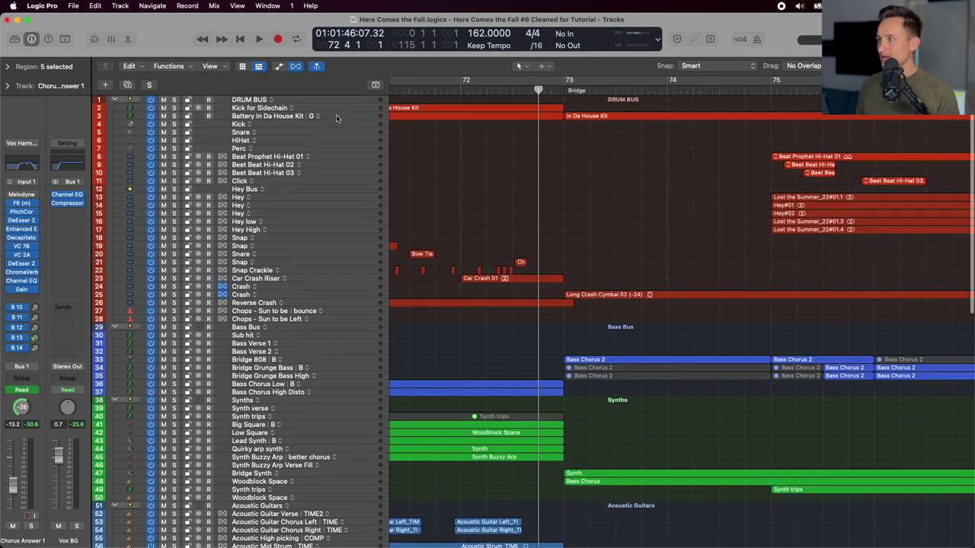
Select the DRUM BUS stack and examine its regions at the start of the Bridge with taller tracks.
left_click(324, 100)
scroll(568, 124, "up", 4)
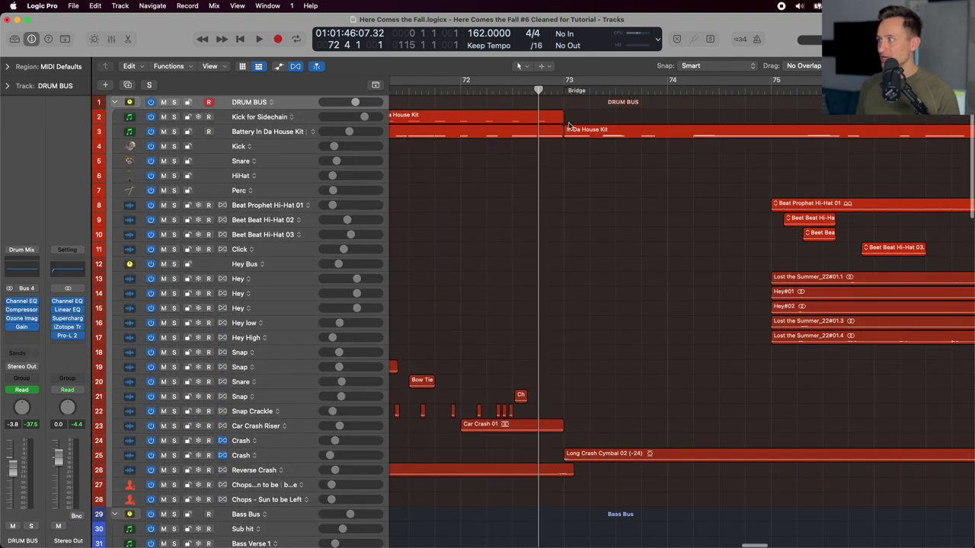
scroll(569, 127, "down", 2)
scroll(568, 126, "down", 3)
scroll(568, 126, "up", 3)
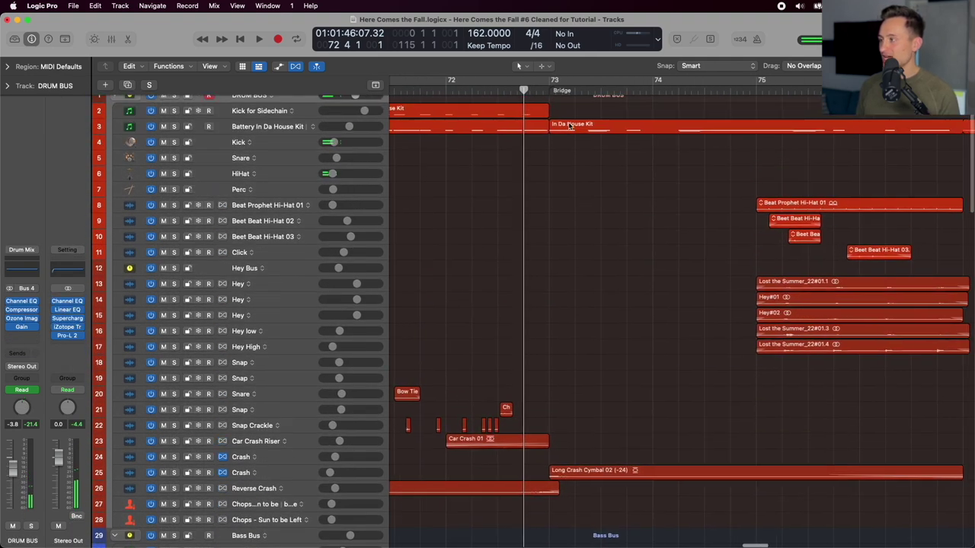
scroll(568, 126, "down", 5)
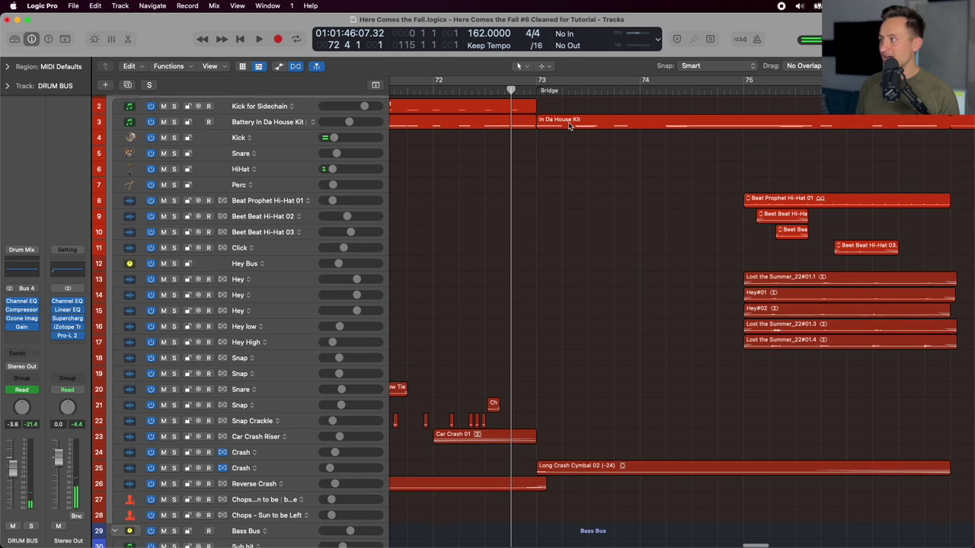
Solo the Hey Bus track and play its shouts from bar 75 of the Bridge.
left_click(257, 269)
key("s")
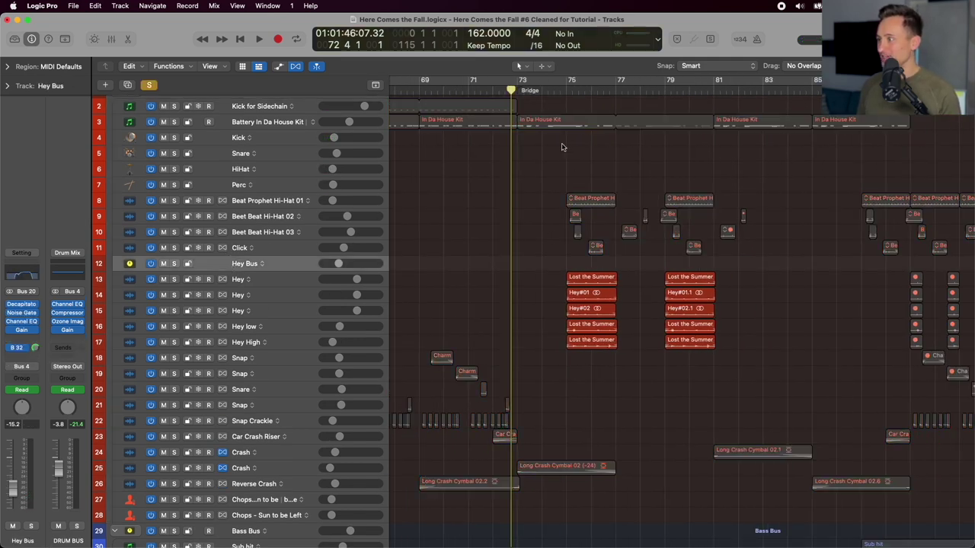
left_click(570, 89)
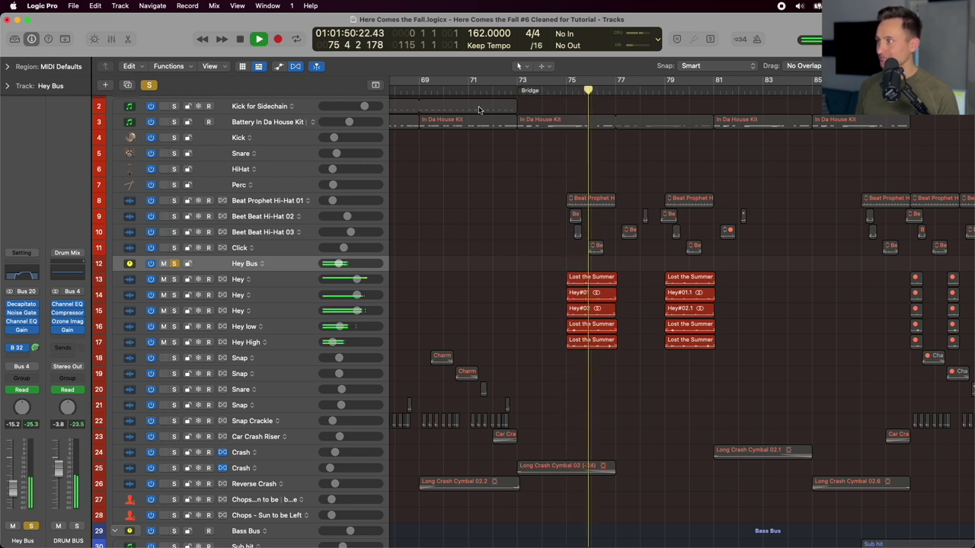
key("space")
Clear the Hey Bus solo and return the playhead to the start of the Bridge at bar 73.
left_click(513, 89)
key("s")
key("super+Right")
key("super+Right")
key("super+Right")
key("super+Right")
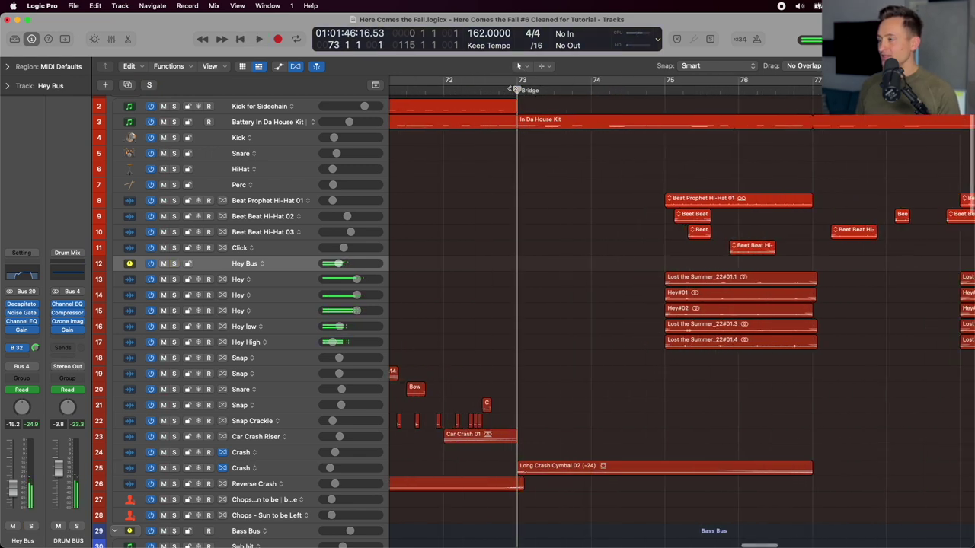
Look over the Bridge's drum, bass and synth regions with reduced track heights.
key("super+Left")
key("super+Left")
scroll(490, 253, "down", 4)
scroll(489, 254, "down", 5)
key("super+Up")
key("super+Up")
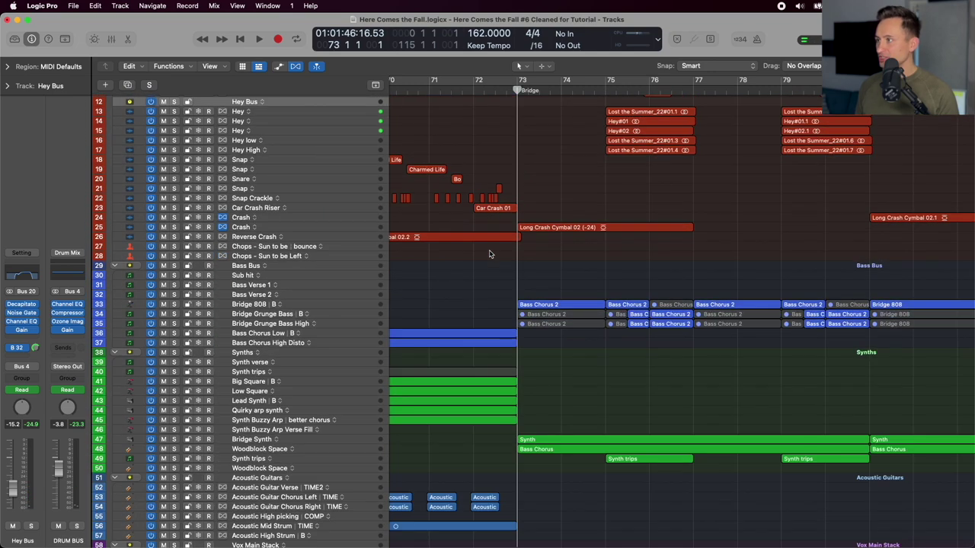
scroll(489, 254, "up", 5)
scroll(490, 255, "down", 4)
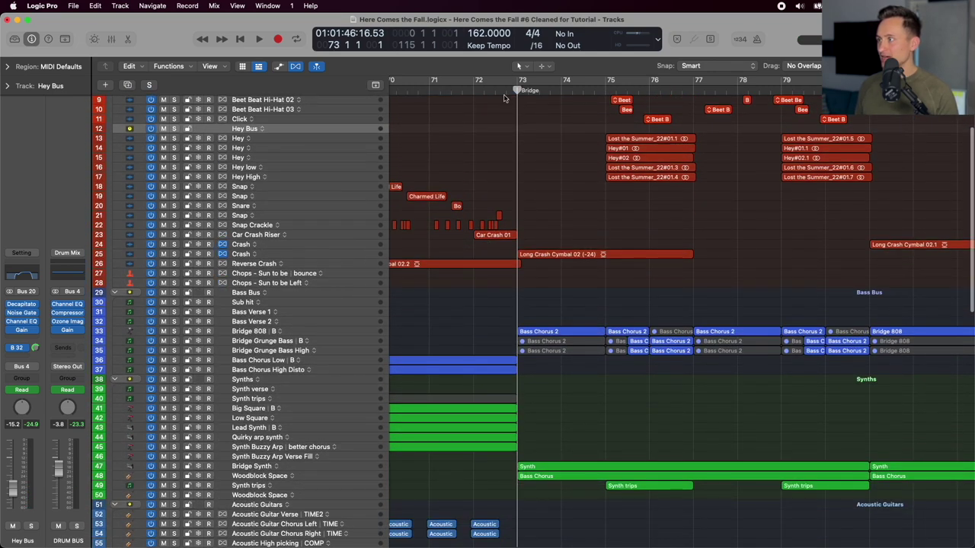
Place the playhead at beat 4 of bar 72, before the Bridge, and solo the Bass Bus stack.
left_click(505, 90)
scroll(506, 89, "down", 1)
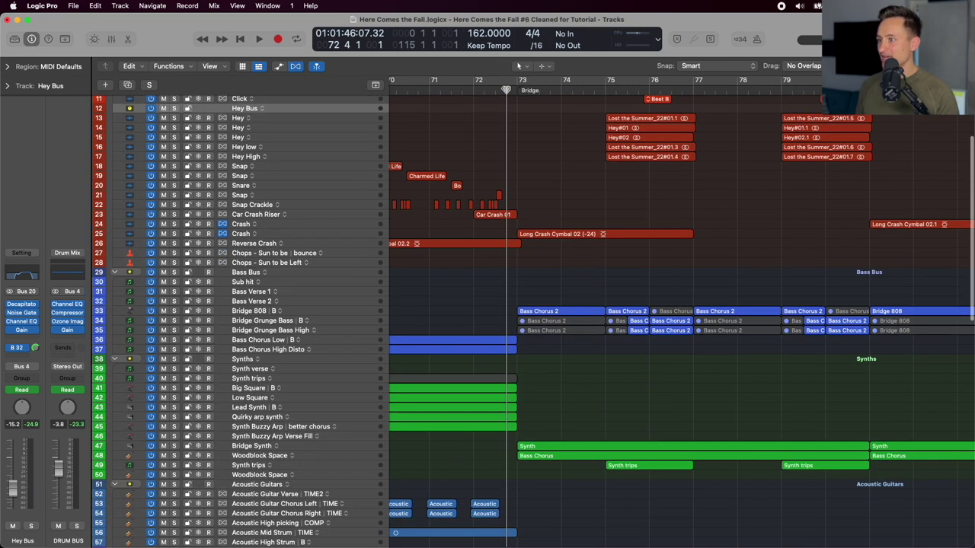
left_click(242, 274)
key("s")
scroll(426, 210, "up", 5)
scroll(426, 209, "down", 8)
key("super+Down")
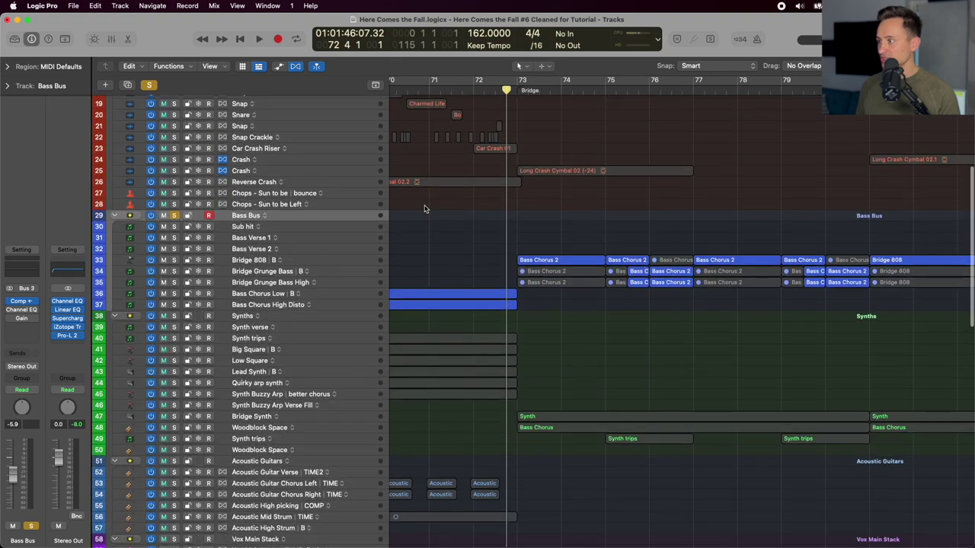
Solo the DRUM BUS stack as well and play drums and bass together into the Bridge.
scroll(424, 208, "up", 6)
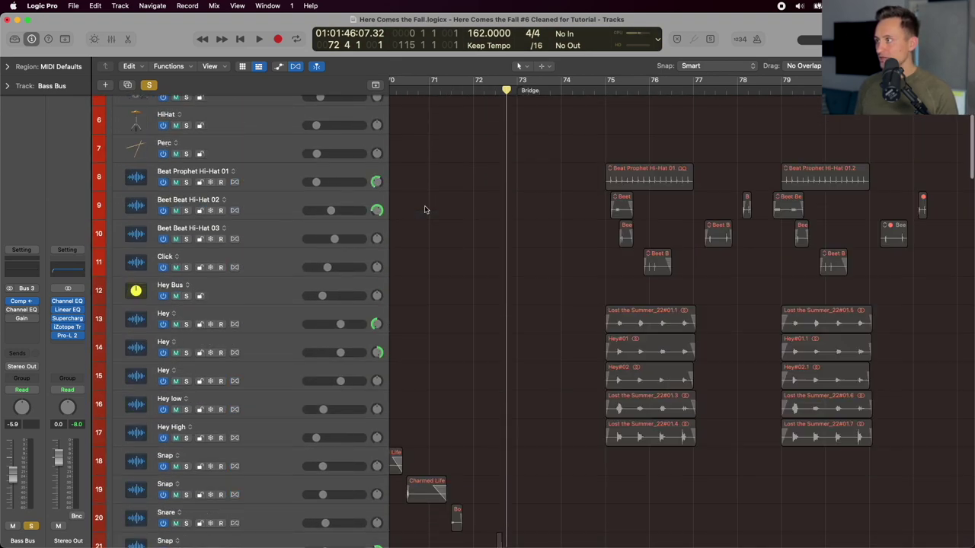
scroll(426, 209, "up", 4)
left_click(187, 115)
key("space")
scroll(563, 128, "down", 2)
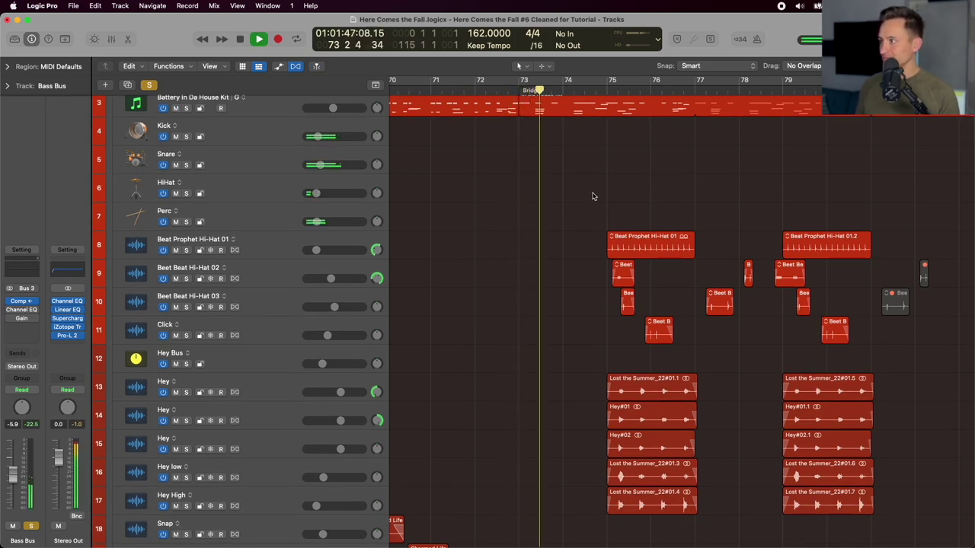
Look over the Bridge's drum, Hey and bass tracks during playback, and stop playing near the end of bar 76.
scroll(593, 196, "down", 5)
scroll(592, 196, "down", 10)
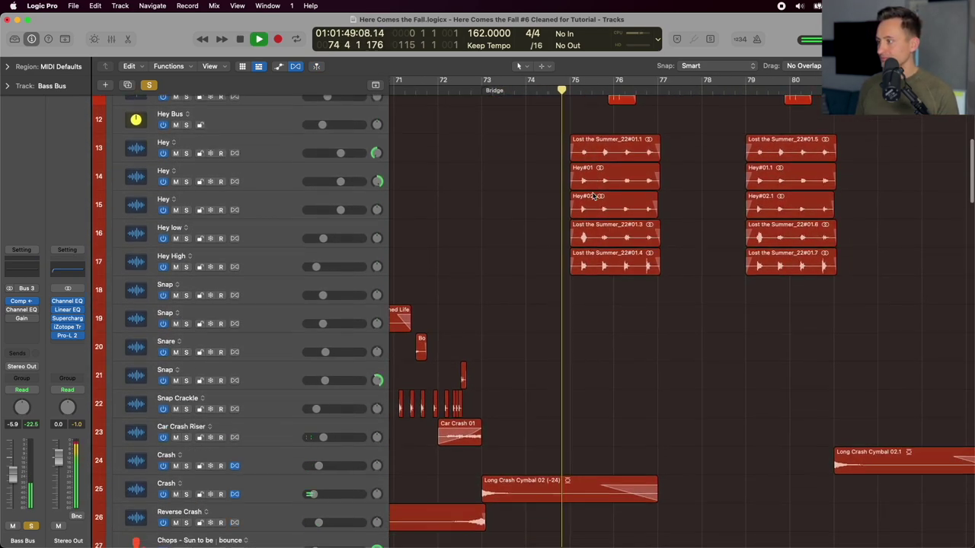
scroll(592, 195, "down", 12)
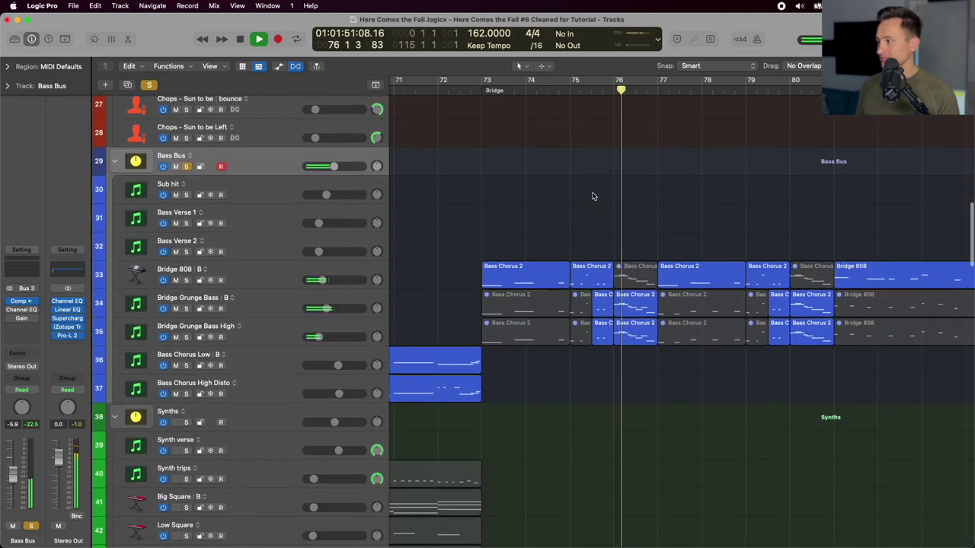
scroll(592, 196, "up", 5)
key("space")
scroll(592, 196, "up", 20)
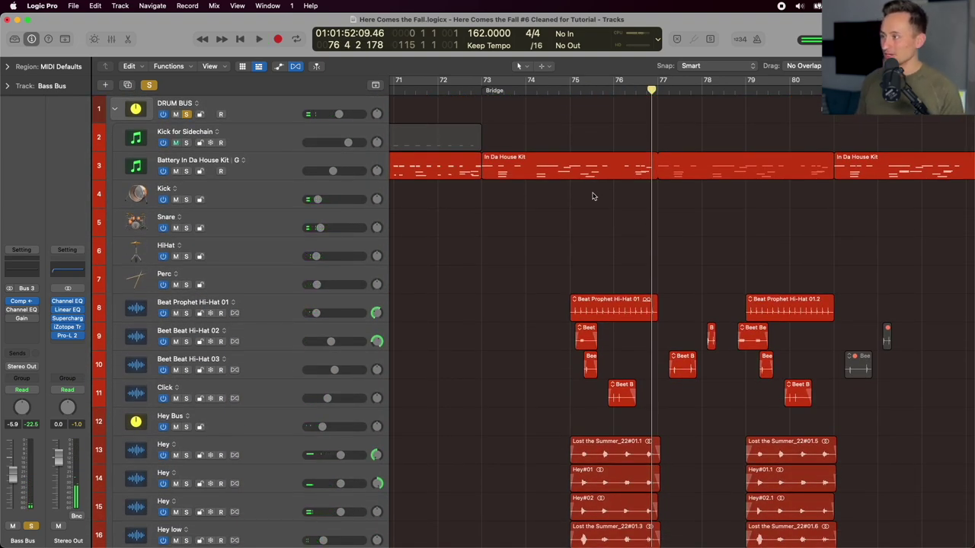
scroll(593, 195, "down", 20)
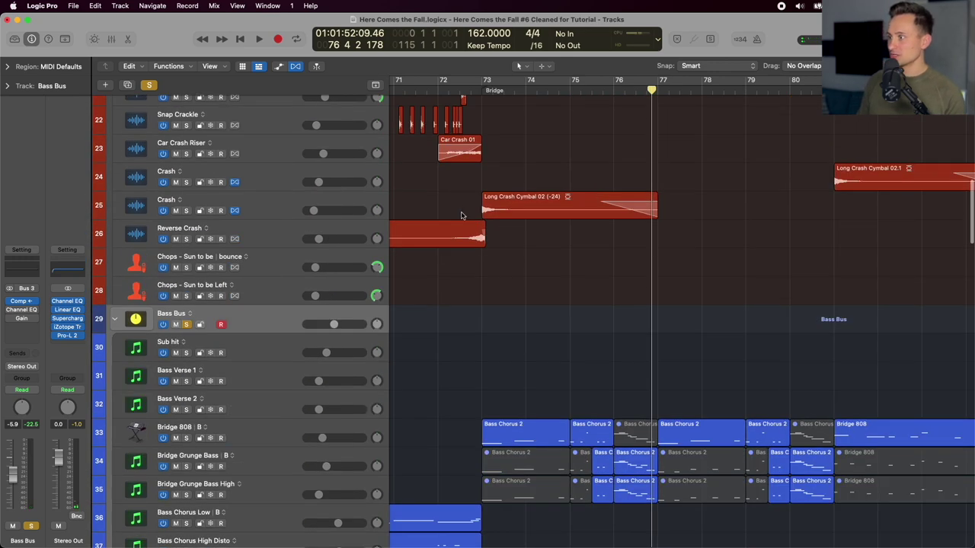
Return the playhead to the start of the Bridge at bar 73 and select the Crash track with Long Crash Cymbal 02.
mouse_move(481, 92)
left_mouse_down()
mouse_move(457, 88)
mouse_move(481, 92)
left_mouse_up()
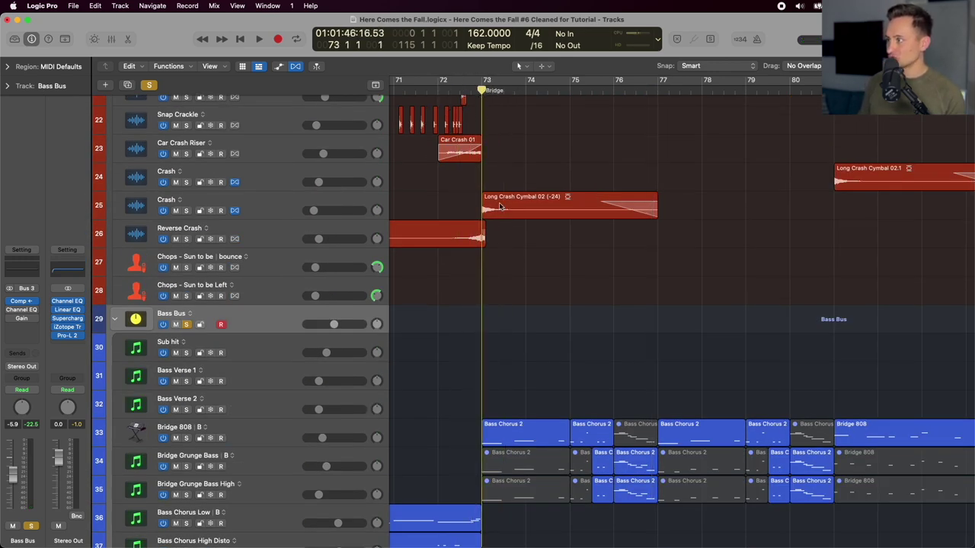
left_click(275, 207)
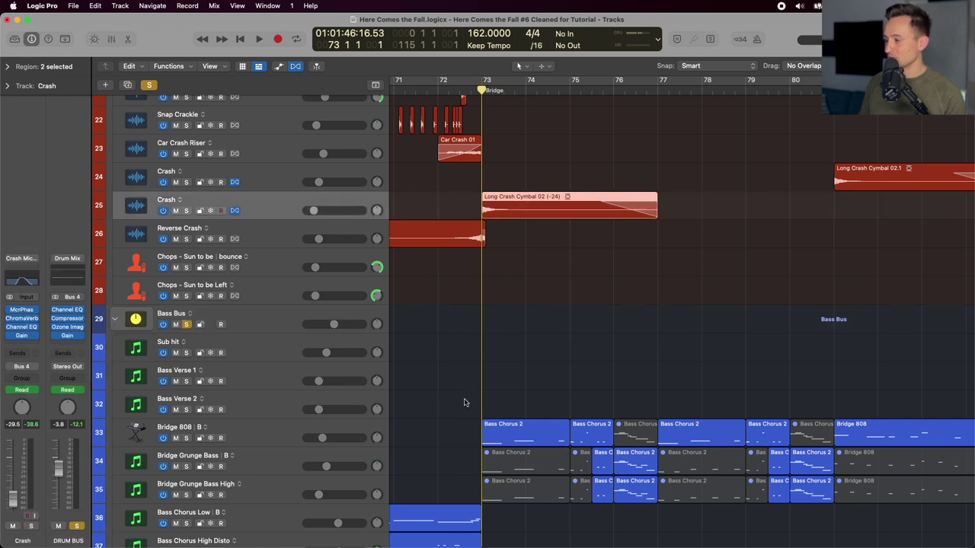
scroll(464, 402, "right", 2)
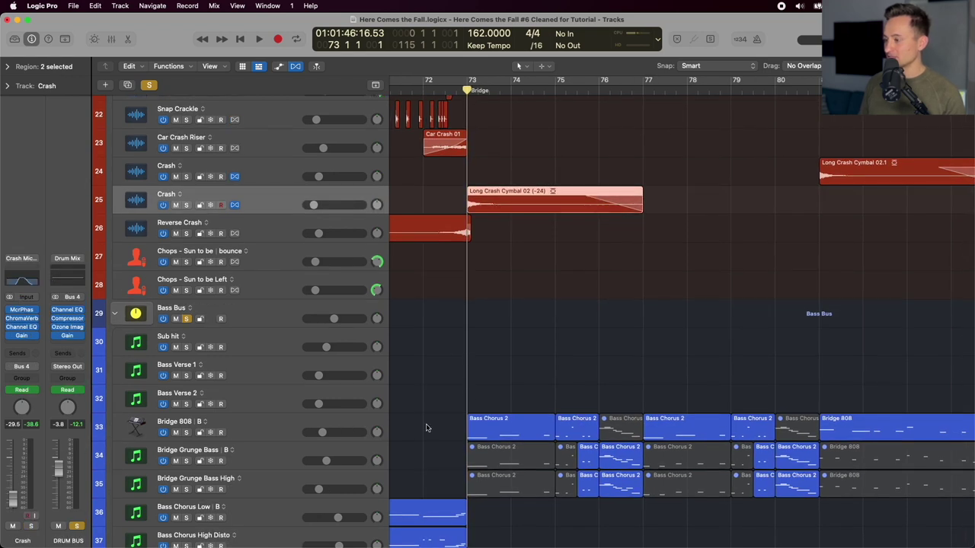
Select the Battery In Da House Kit track and audition its drum sounds.
scroll(463, 417, "up", 15)
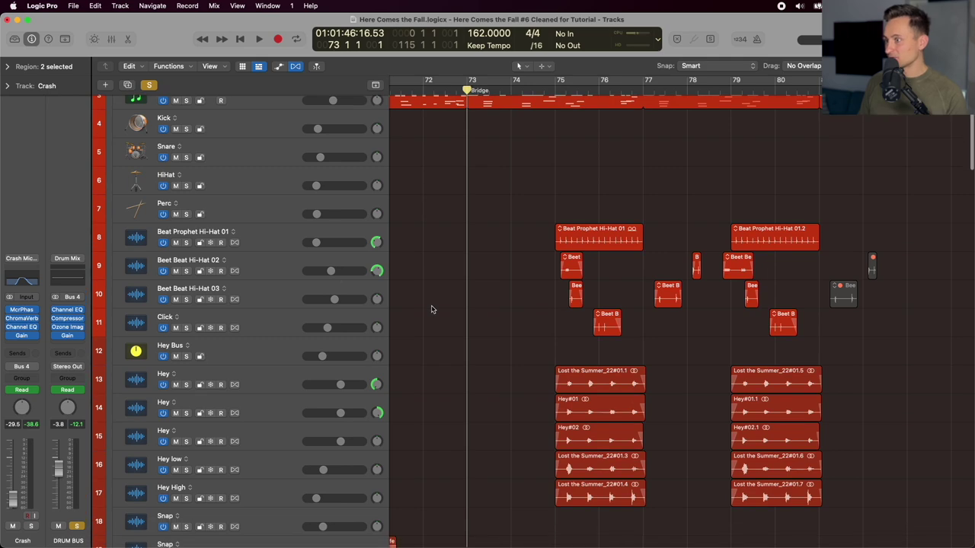
scroll(305, 160, "up", 3)
left_click(273, 168)
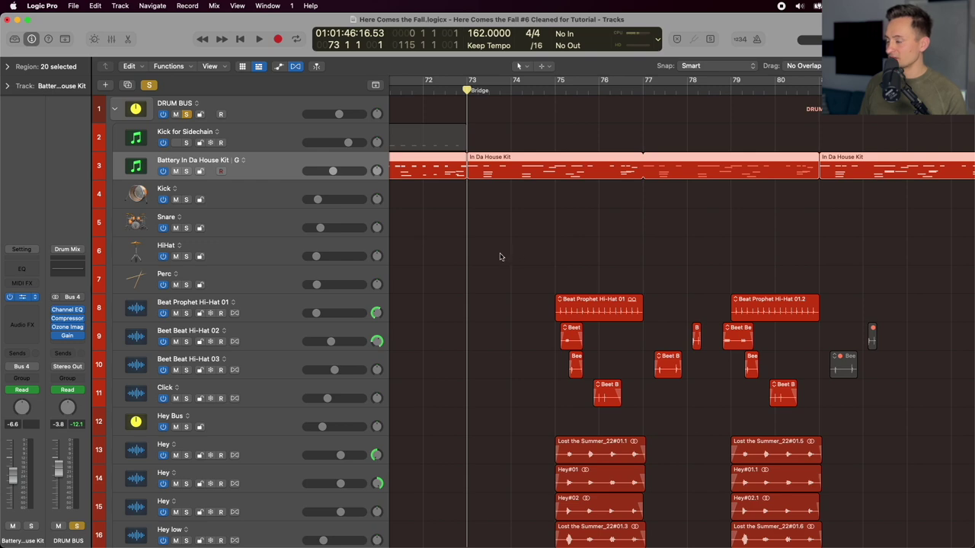
key("v")
left_click(235, 265)
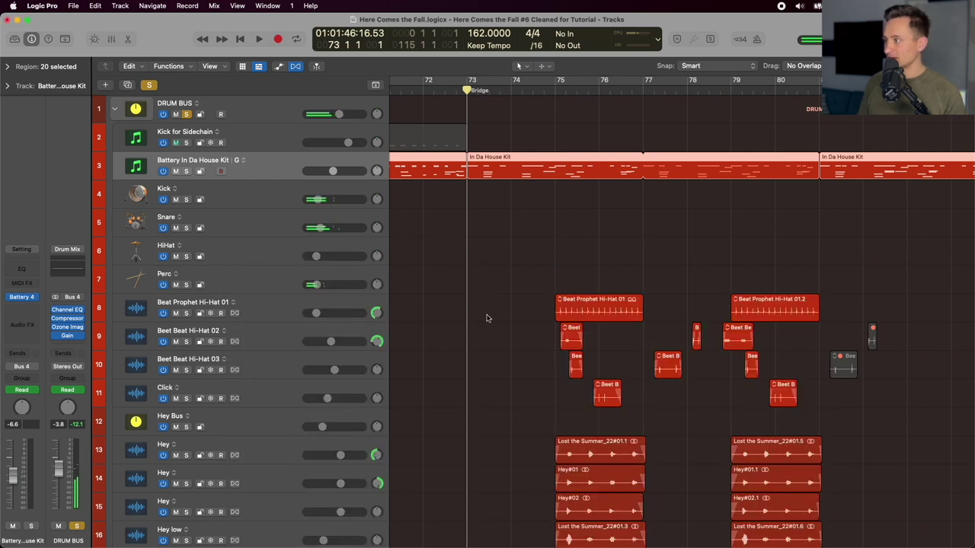
Place the playhead just before bar 75 and inspect the Channel EQ on the Beat Prophet Hi-Hat 01 track.
scroll(279, 228, "down", 3)
left_click(277, 218)
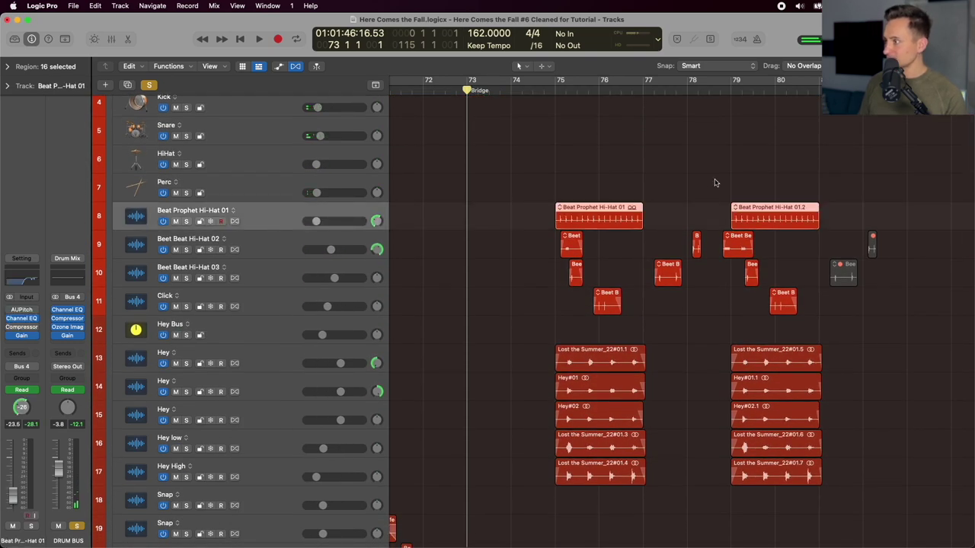
left_click(545, 90)
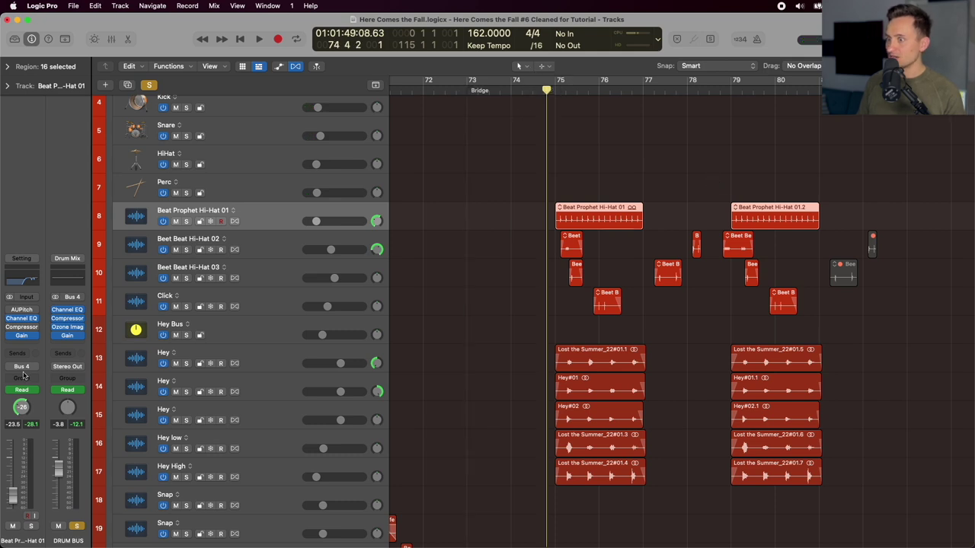
left_click(21, 319)
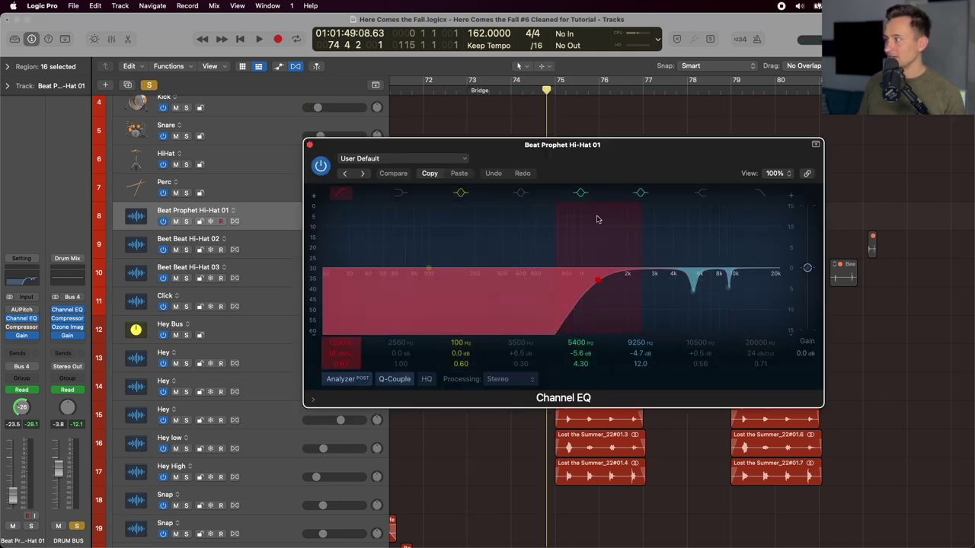
left_click(311, 145)
Examine the Beet Beat Hi-Hat 02, Beet Beat Hi-Hat 03 and Click tracks one after another around bars 75 to 77.
scroll(460, 207, "down", 1)
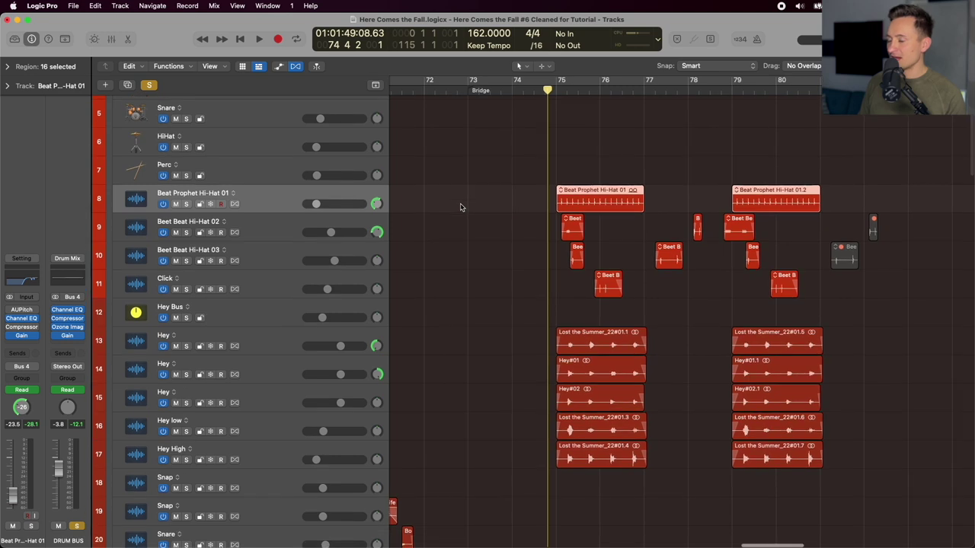
scroll(455, 216, "down", 1)
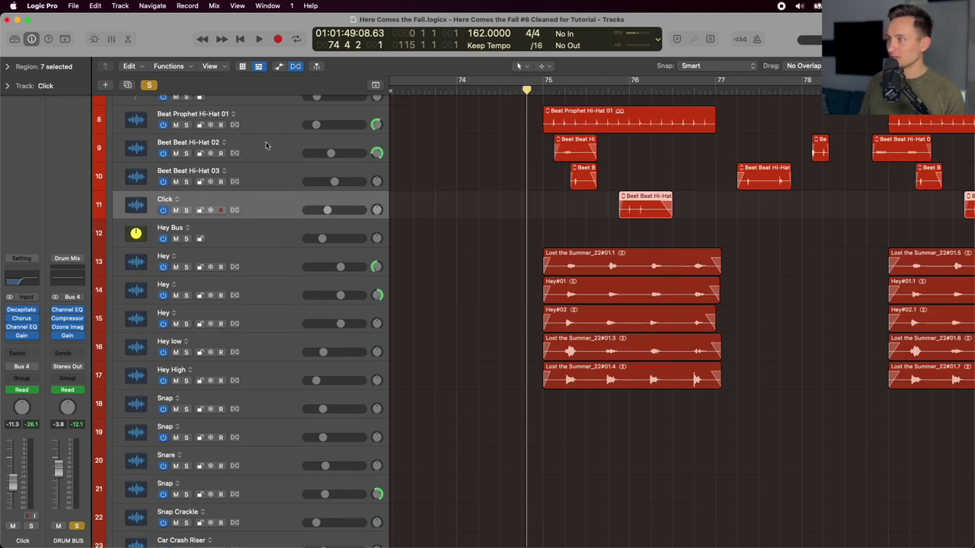
left_click(267, 147)
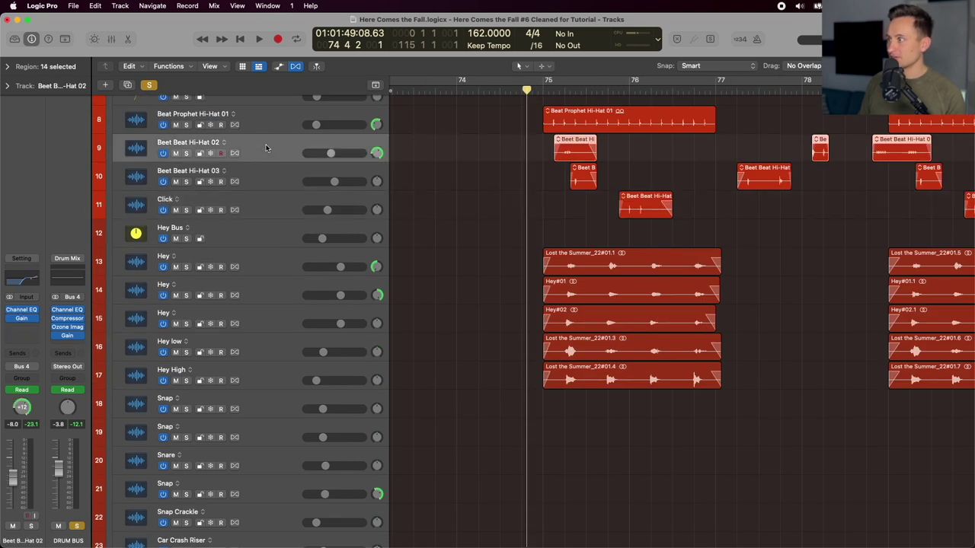
scroll(266, 149, "up", 1)
left_click(265, 212)
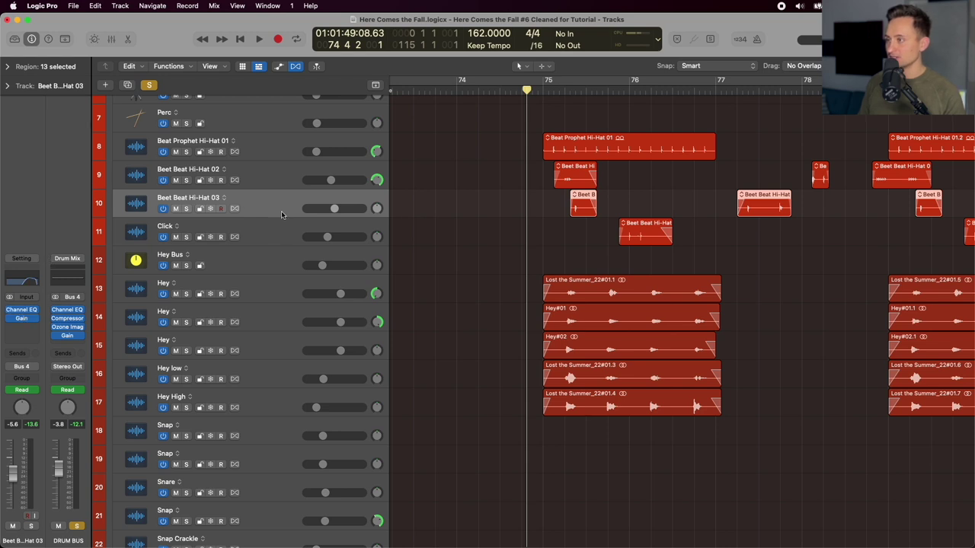
left_click(270, 230)
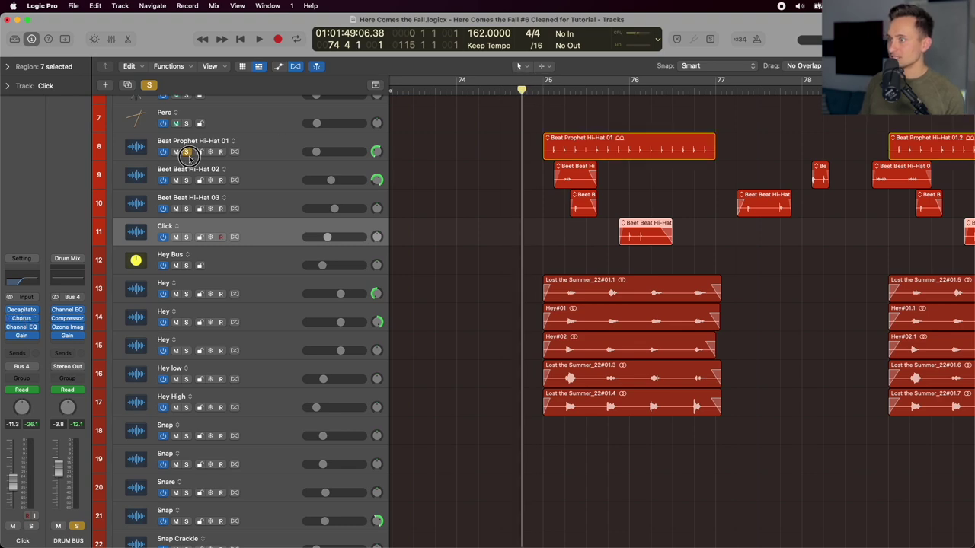
Solo the three hi-hat tracks and the Click track, and play them from just before bar 75 to bar 77.
left_click_drag(190, 155, 196, 240)
scroll(495, 196, "up", 4)
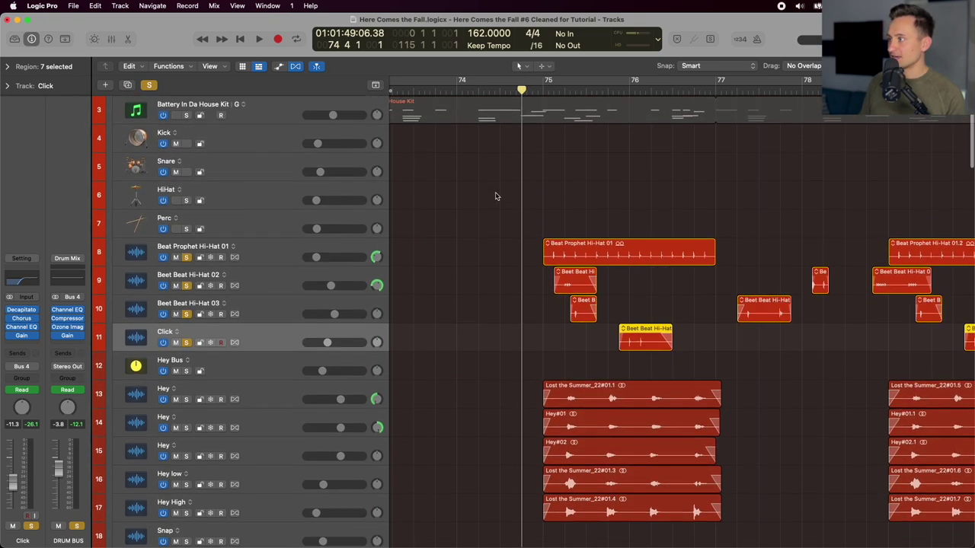
left_click_drag(531, 89, 533, 89)
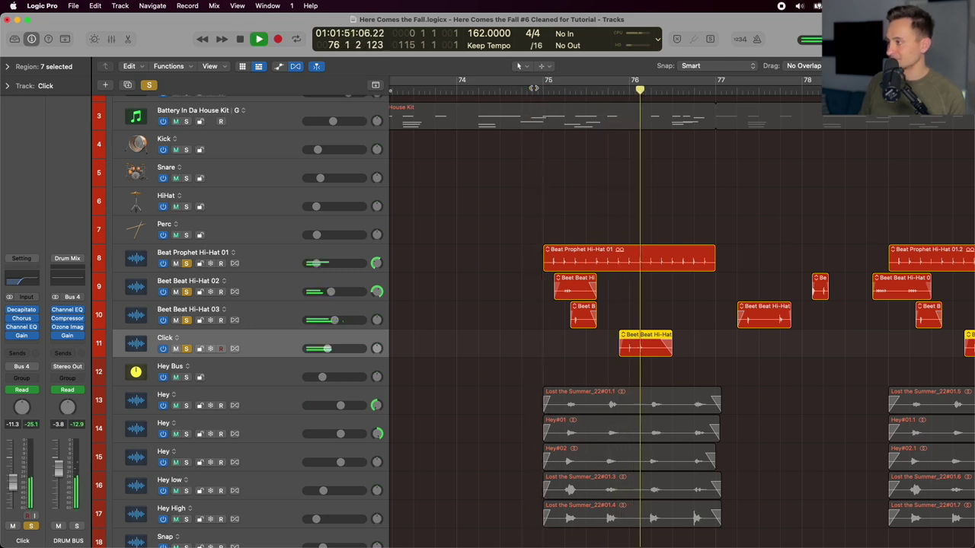
key("space")
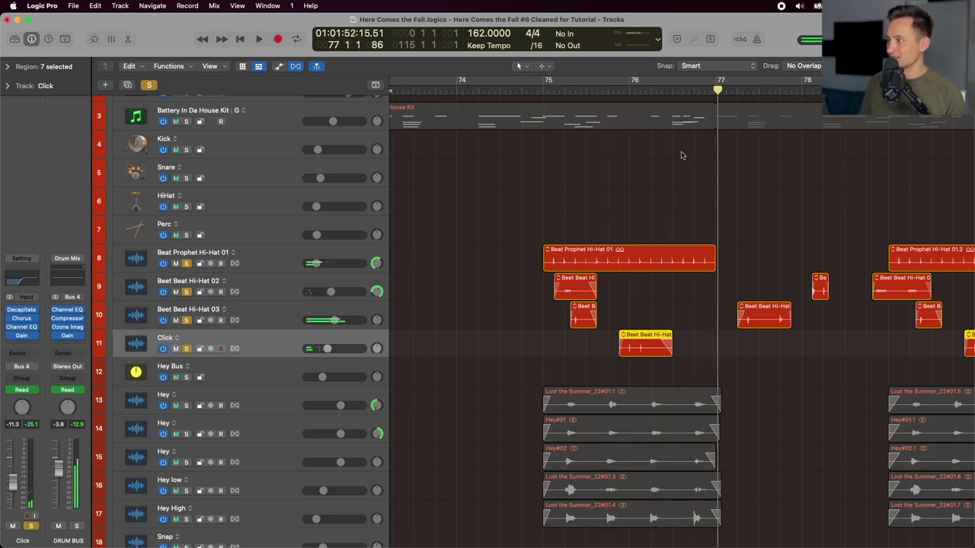
Solo the Hey Bus with its Hey shout tracks and return the playhead to bar 75.
scroll(681, 156, "down", 4)
left_click(262, 260)
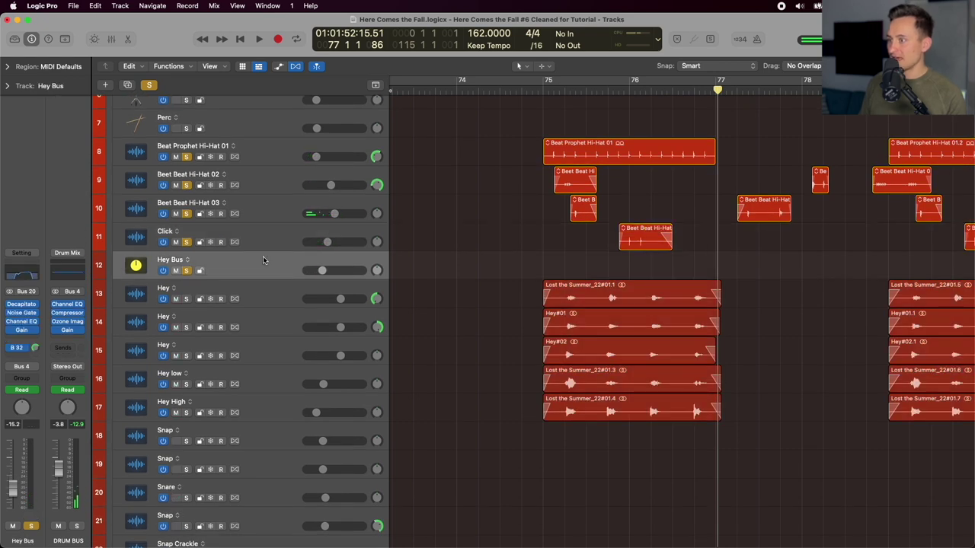
left_click(291, 300)
scroll(274, 335, "down", 1)
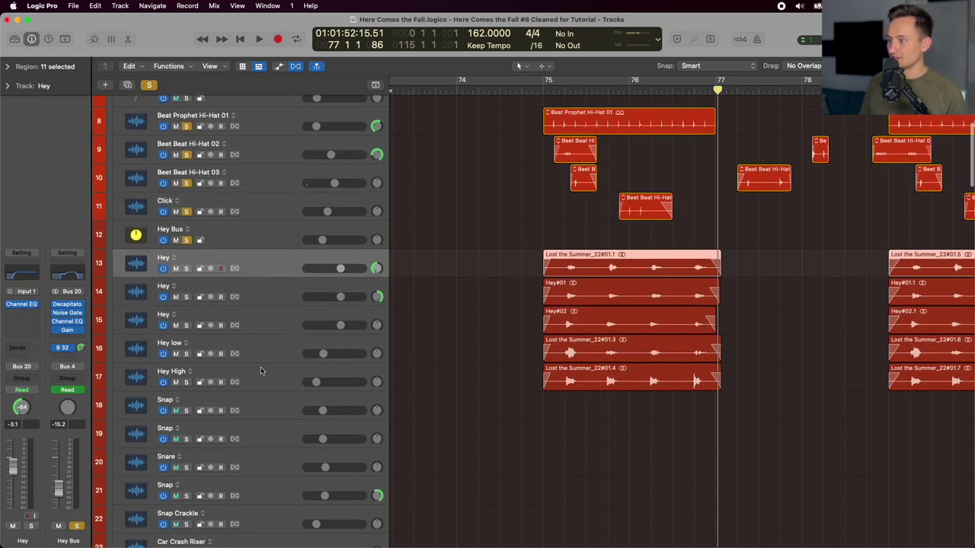
left_click(260, 371)
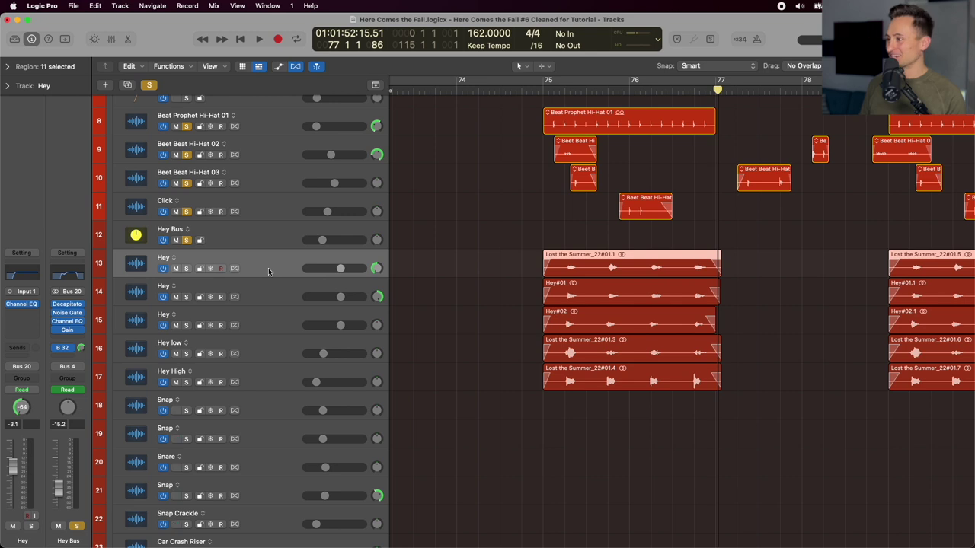
left_click(546, 86)
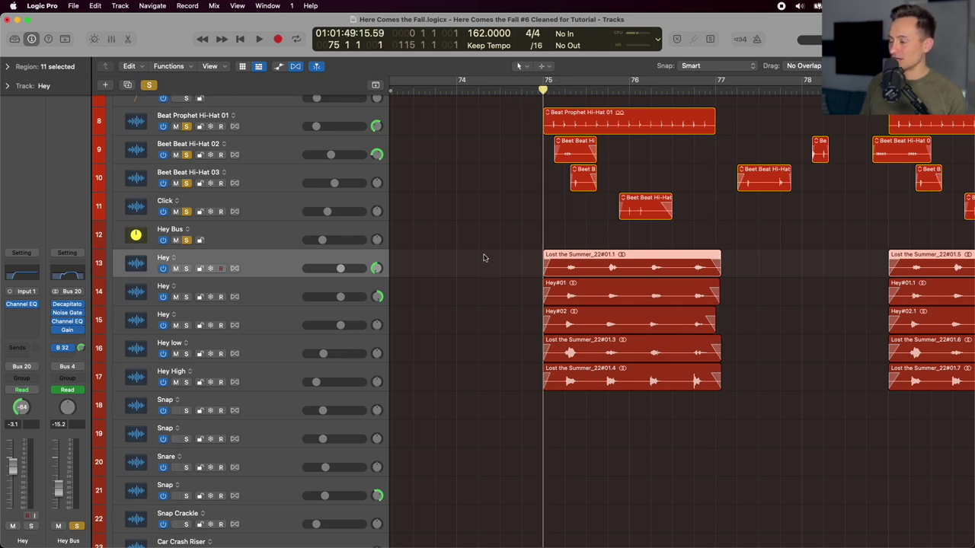
left_click_drag(483, 257, 696, 392)
Inspect the Decapitator, Noise Gate and Channel EQ settings on the Hey Bus, closing the plug-in windows when done.
left_click(244, 238)
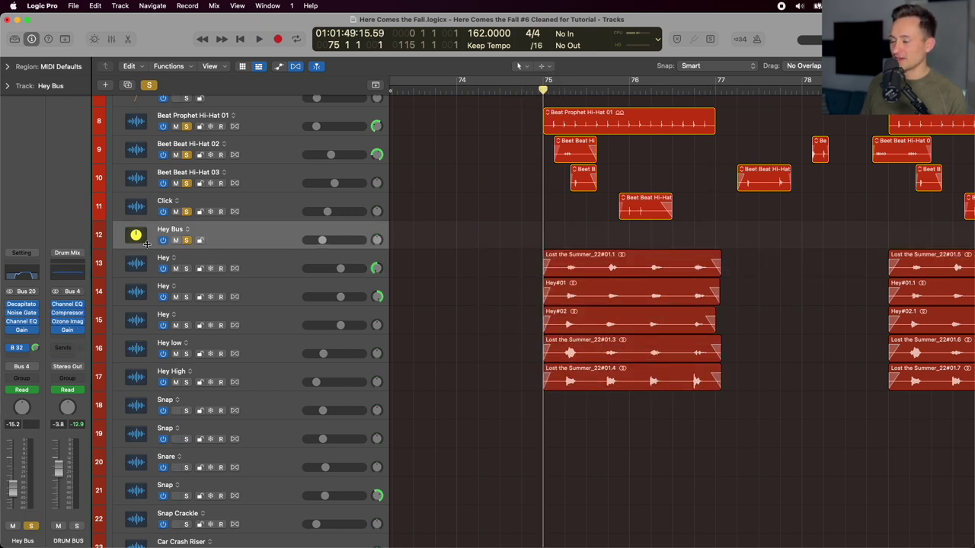
left_click(19, 305)
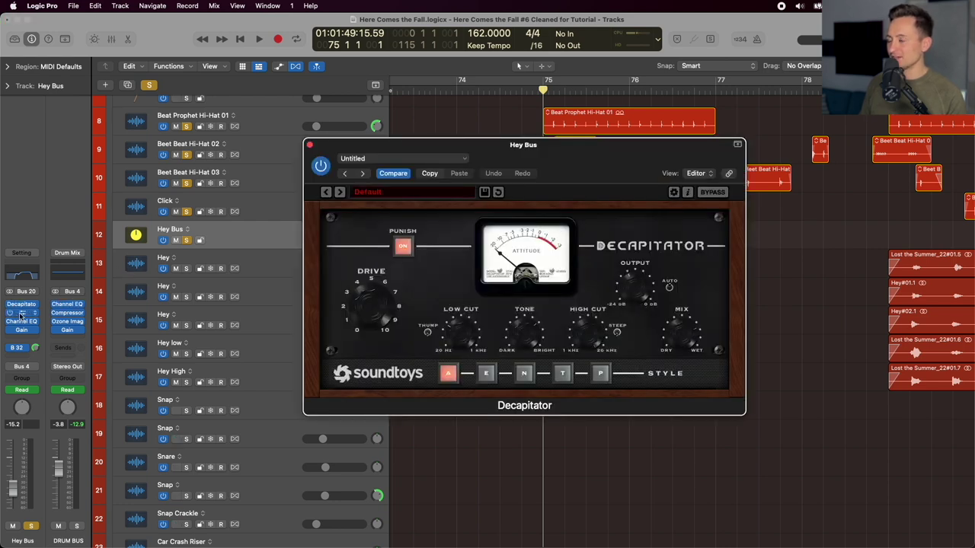
left_click(20, 313)
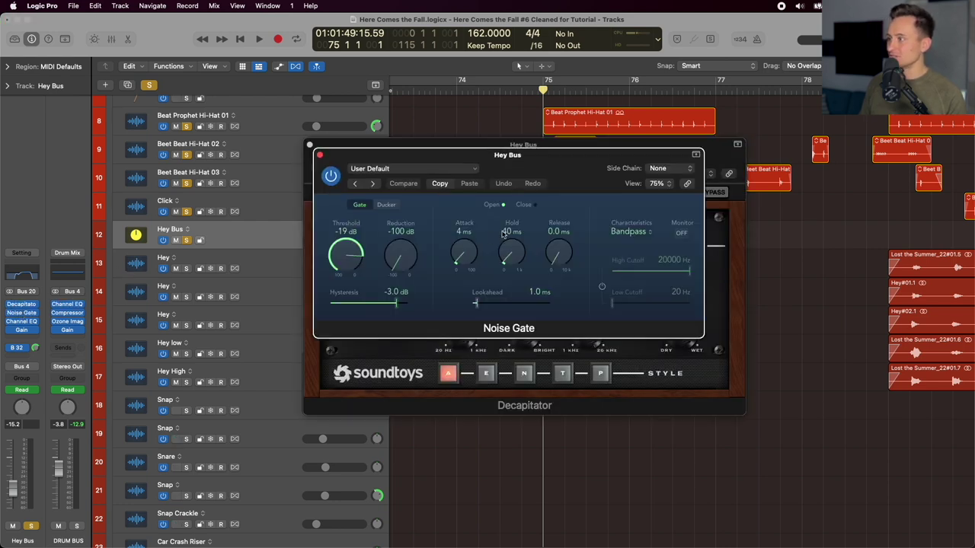
left_click(319, 155)
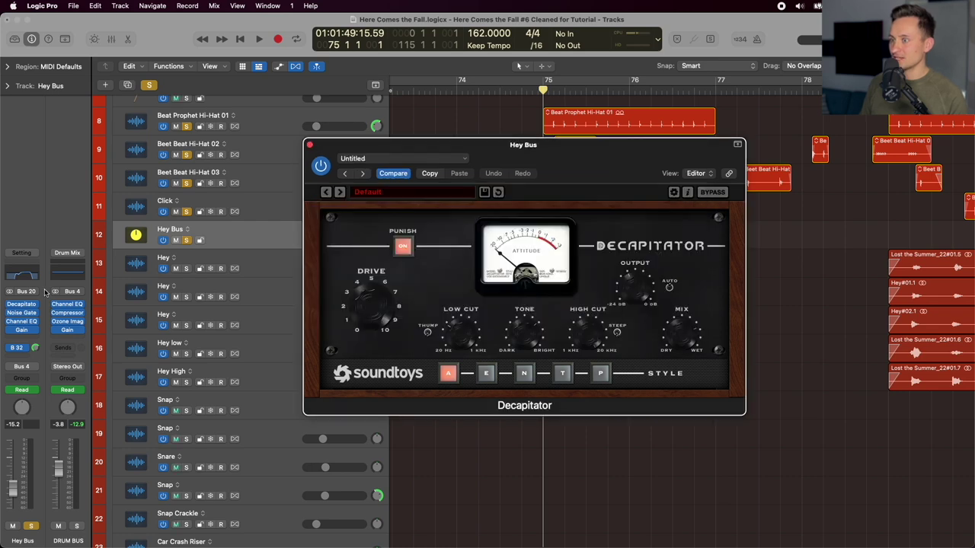
left_click(28, 322)
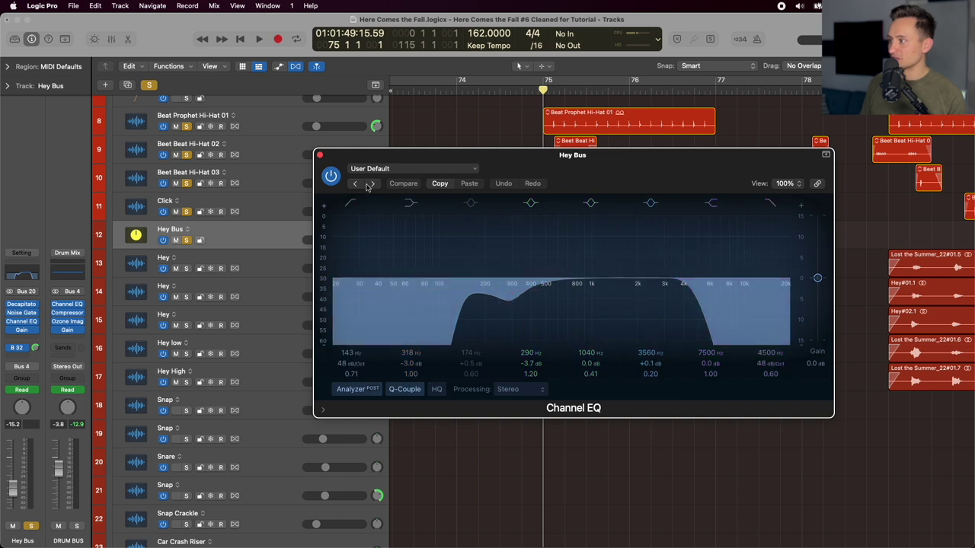
left_click(460, 283)
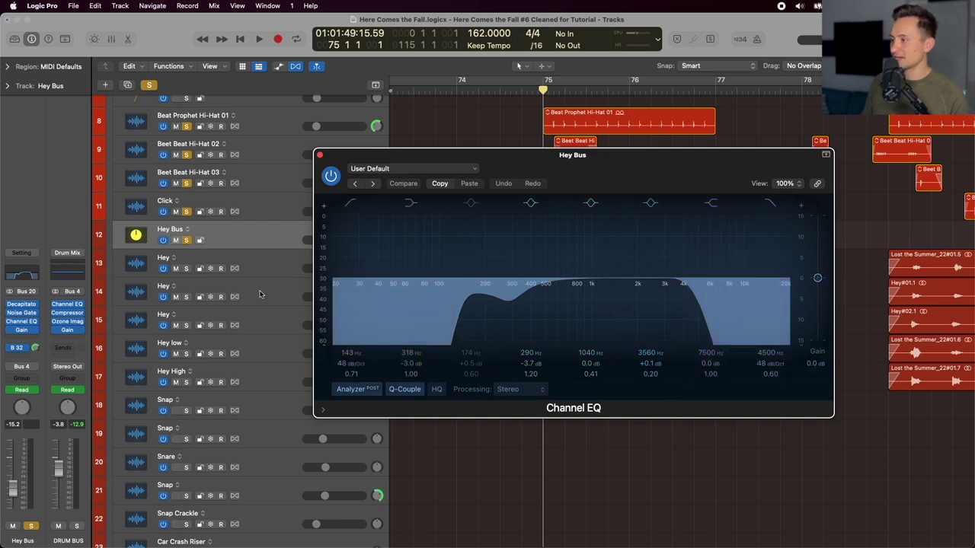
left_click(319, 155)
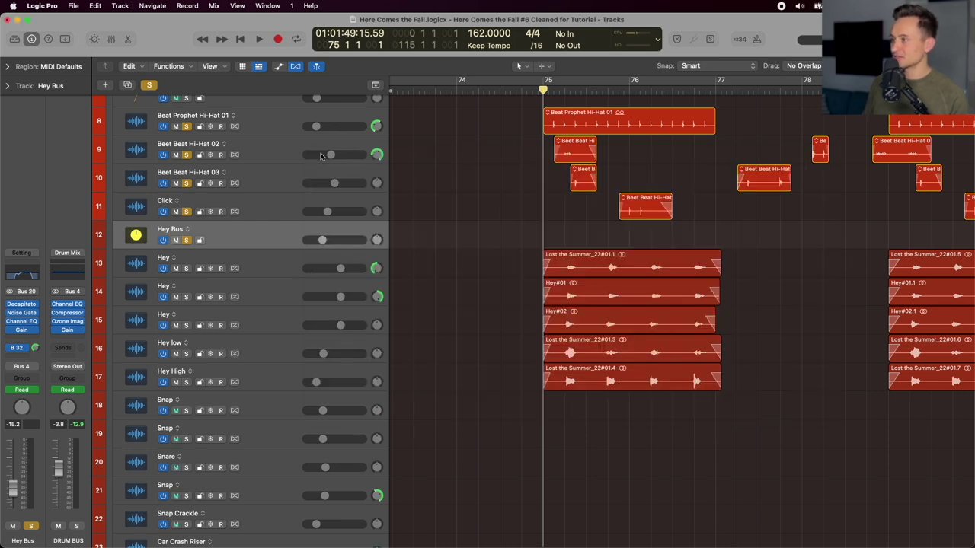
Solo the DRUM BUS and play the hi-hats and Hey shouts from bar 75 through bar 76.
scroll(383, 251, "up", 5)
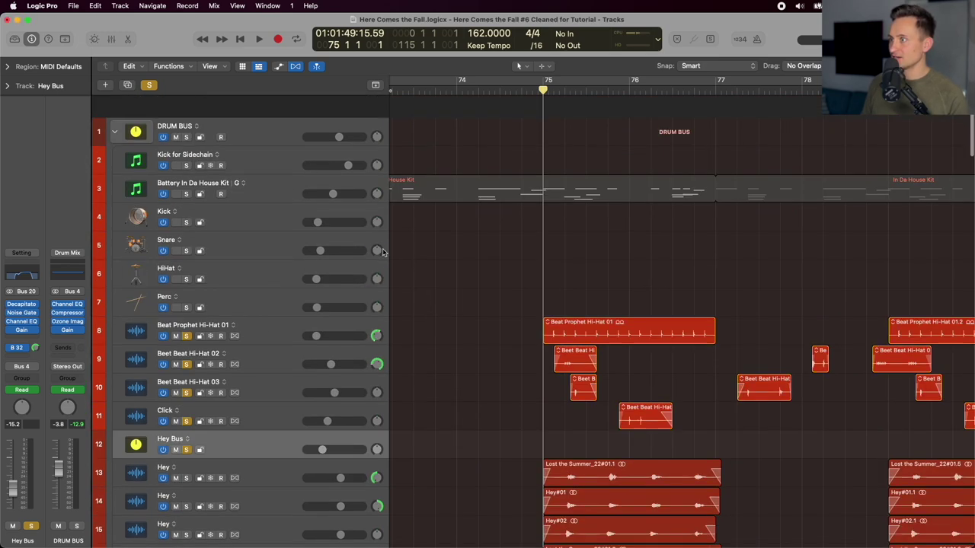
left_click(186, 114)
scroll(594, 260, "down", 5)
key("space")
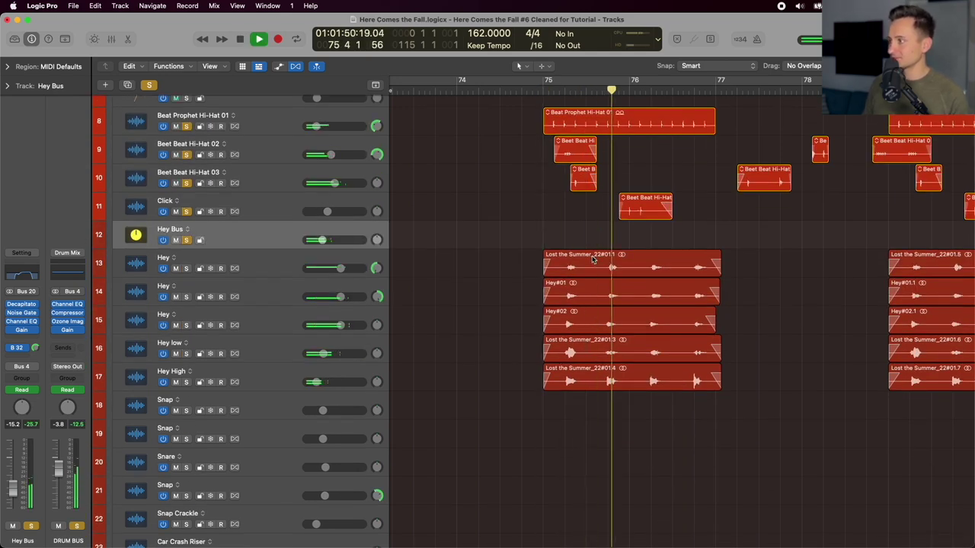
scroll(594, 260, "down", 8)
key("space")
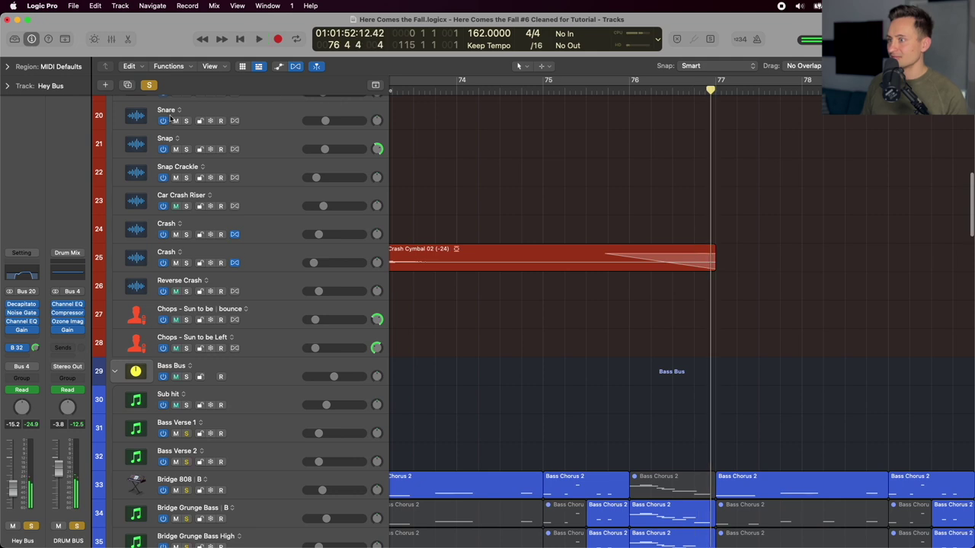
Inspect the ES2, Channel EQ and Decapitator plug-ins on the Bridge 808 track, closing their windows when done.
scroll(238, 251, "down", 3)
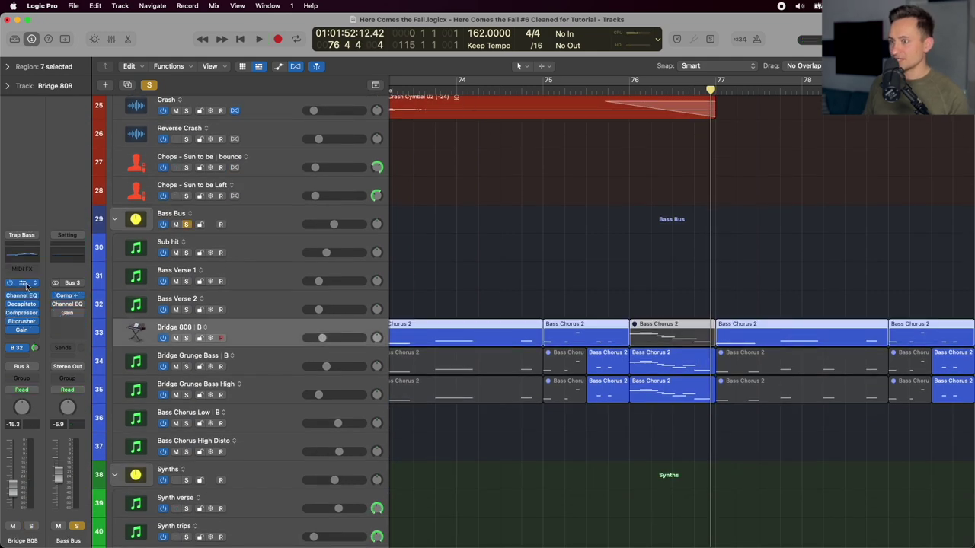
left_click(23, 283)
left_click_drag(342, 139, 394, 132)
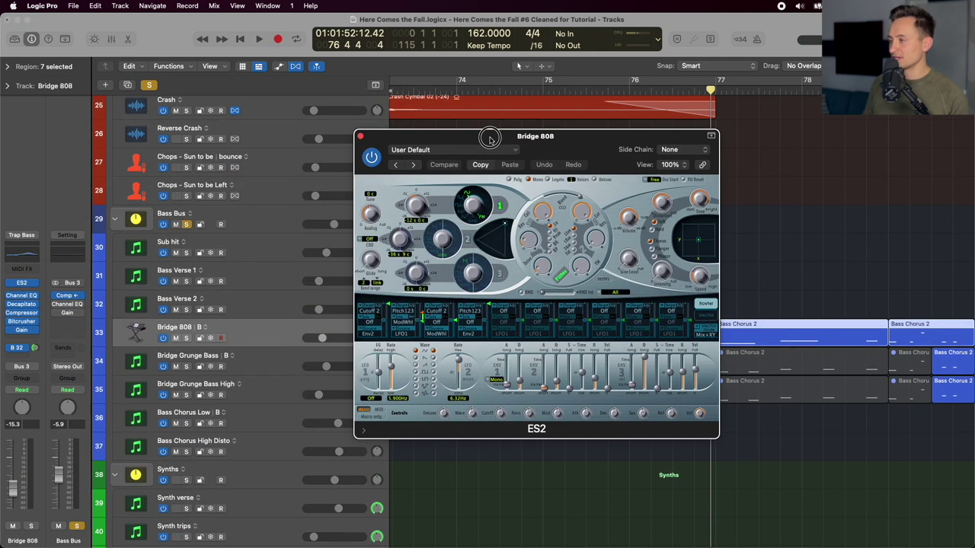
left_click(361, 137)
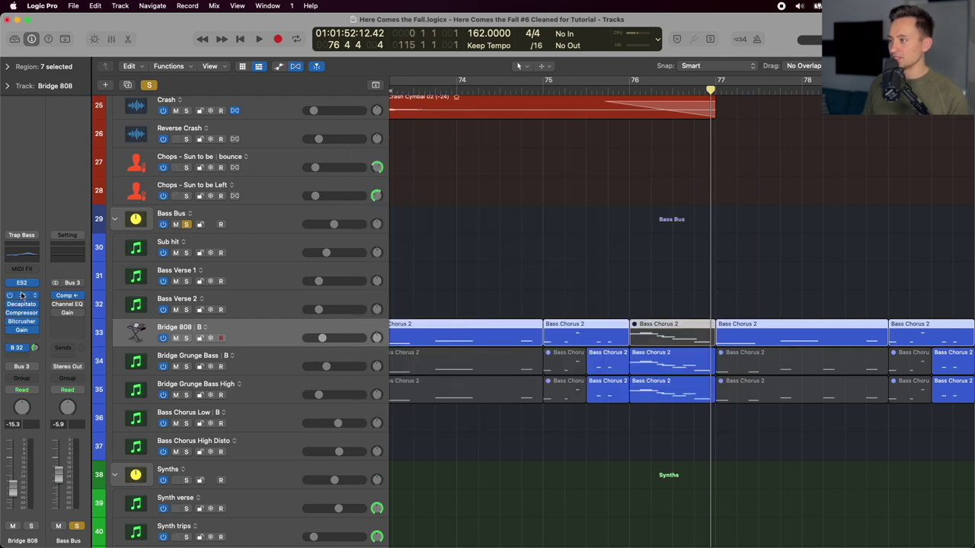
left_click(21, 295)
left_click(309, 144)
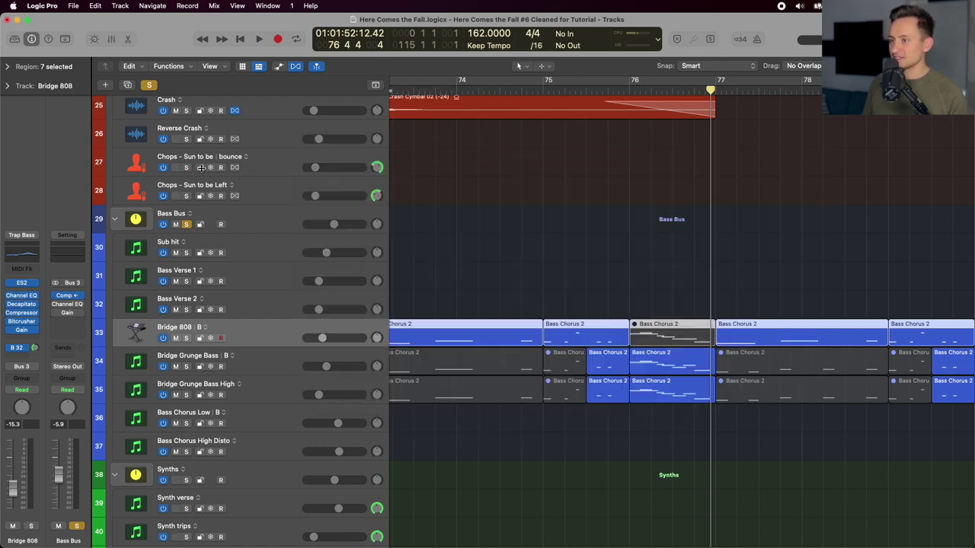
left_click(25, 305)
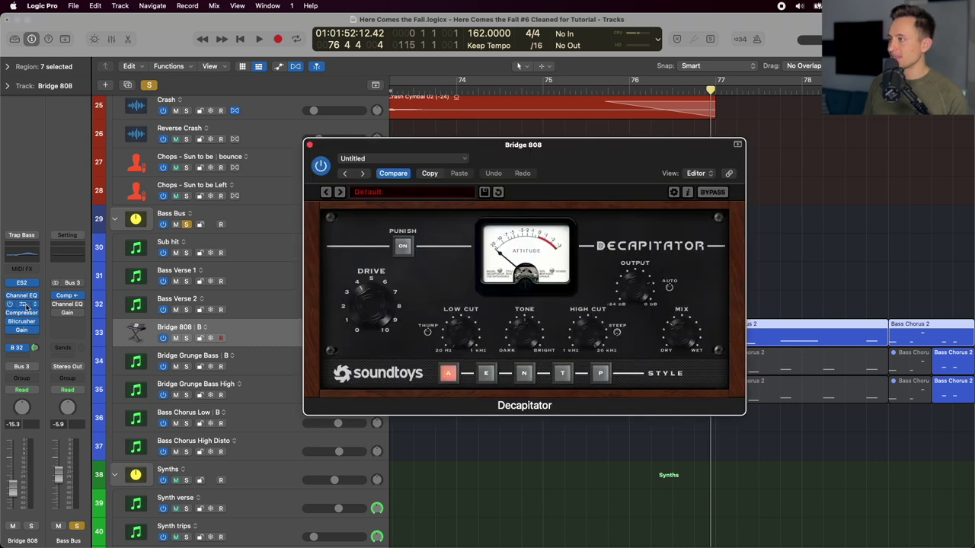
left_click(309, 145)
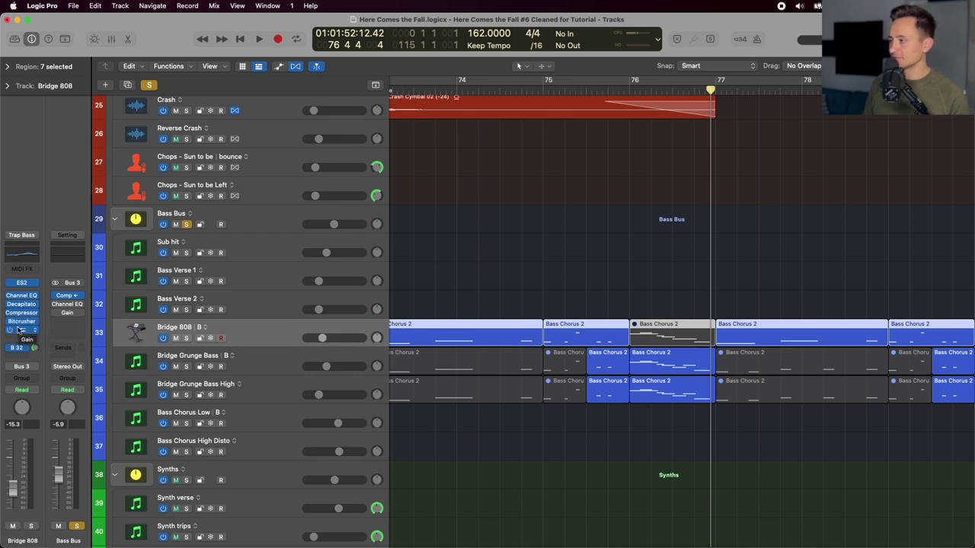
Clear the existing solo, solo the Bridge 808 track and play it from bar 73 to late in bar 75.
left_click(533, 85)
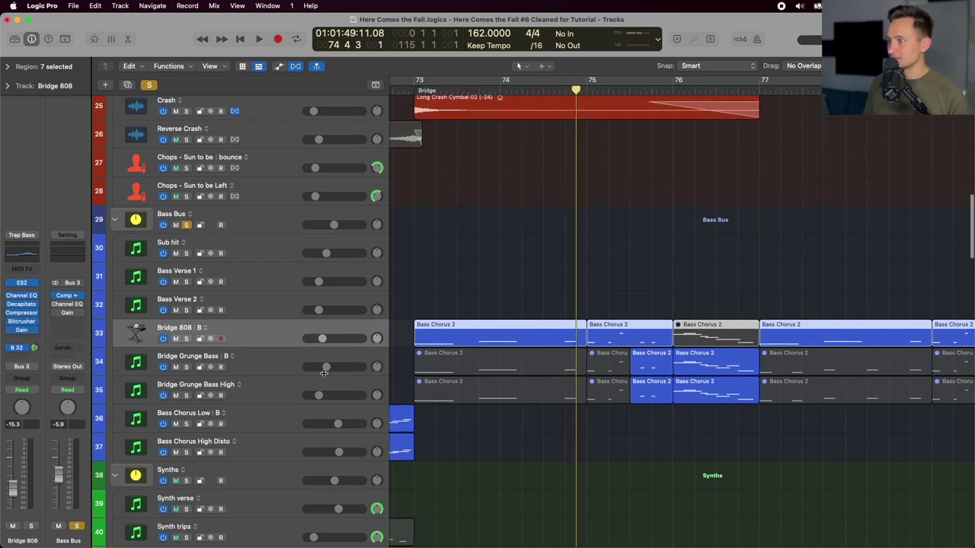
left_click(274, 360)
left_click(412, 89)
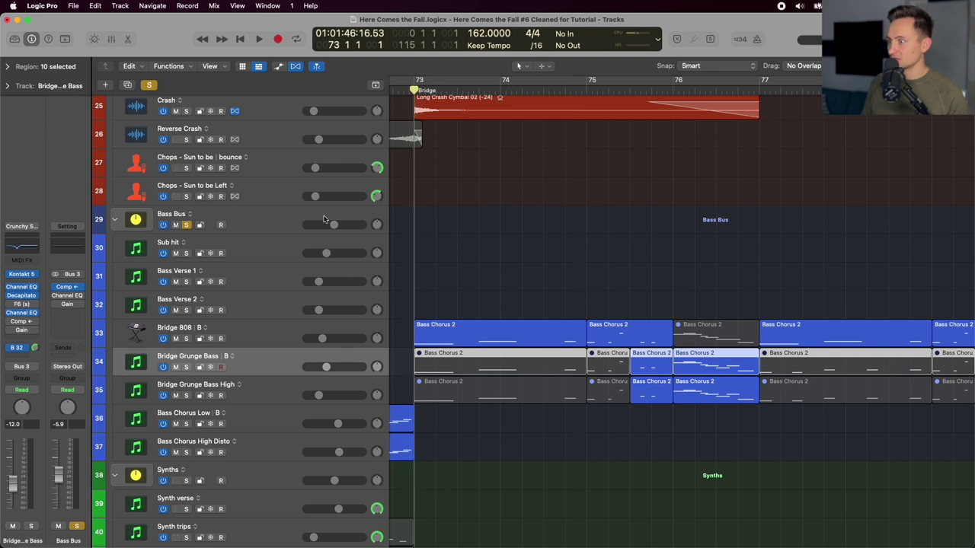
left_click(151, 84)
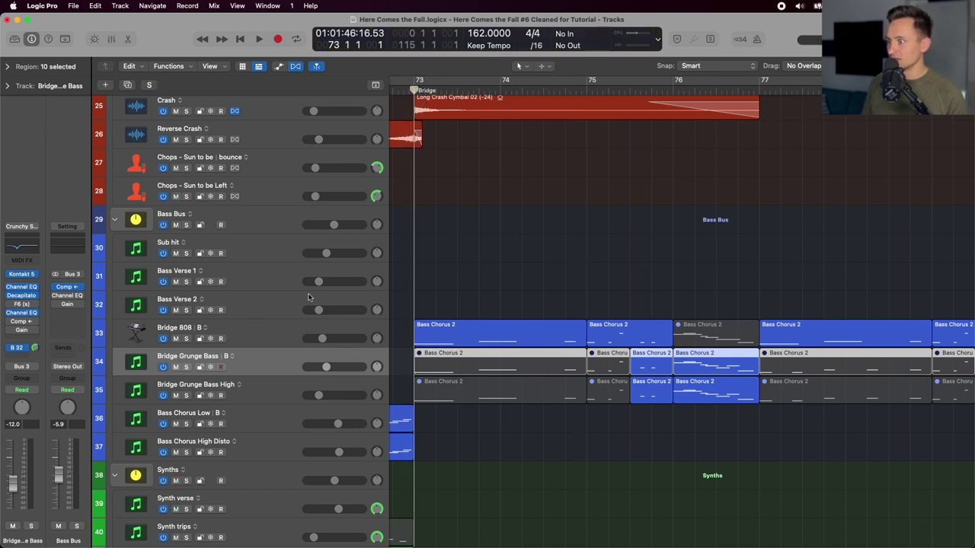
left_click(278, 341)
key("ctrl+s")
key("space")
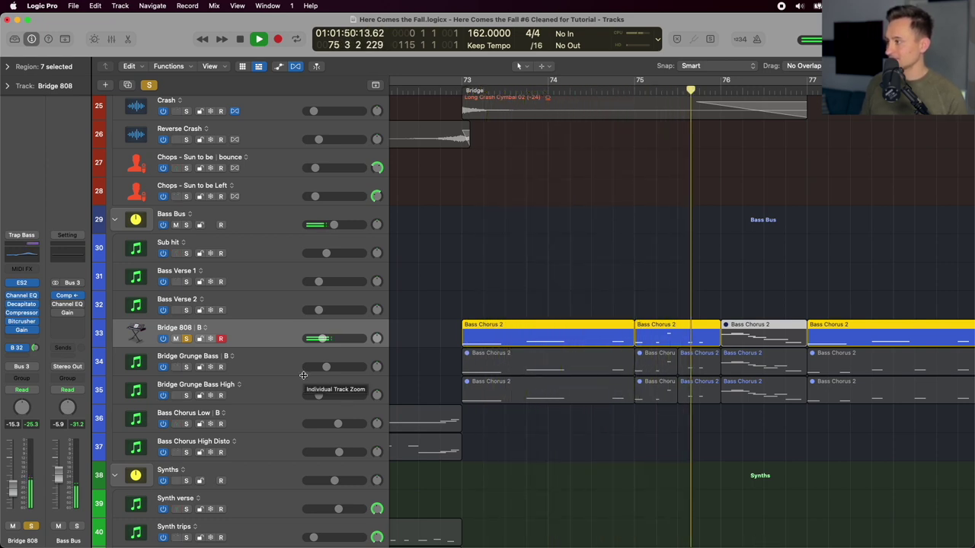
key("space")
Solo Bridge Grunge Bass and Bridge Grunge Bass High instead of Bridge 808, and select the Bridge Grunge Bass track.
left_click_drag(186, 367, 186, 395)
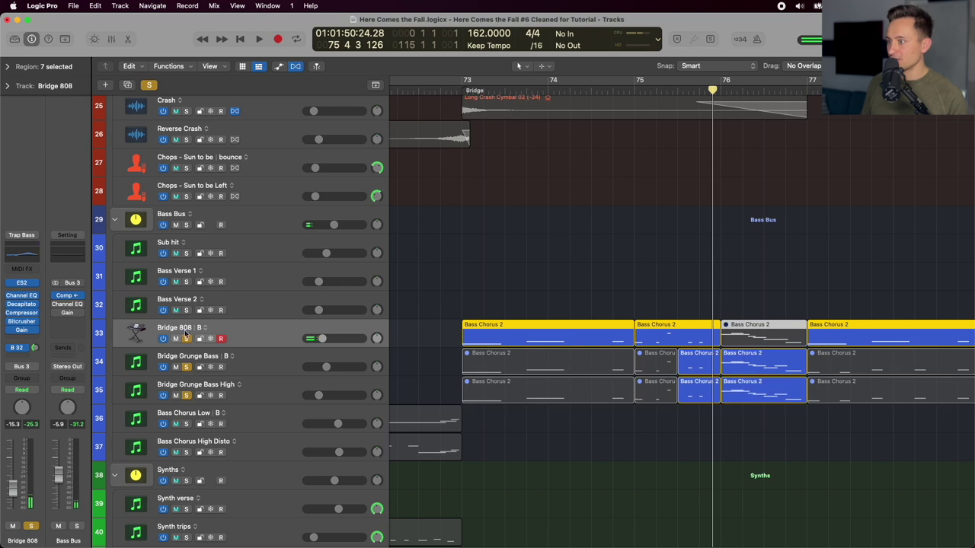
left_click(185, 337)
left_click(242, 357)
left_click(260, 384)
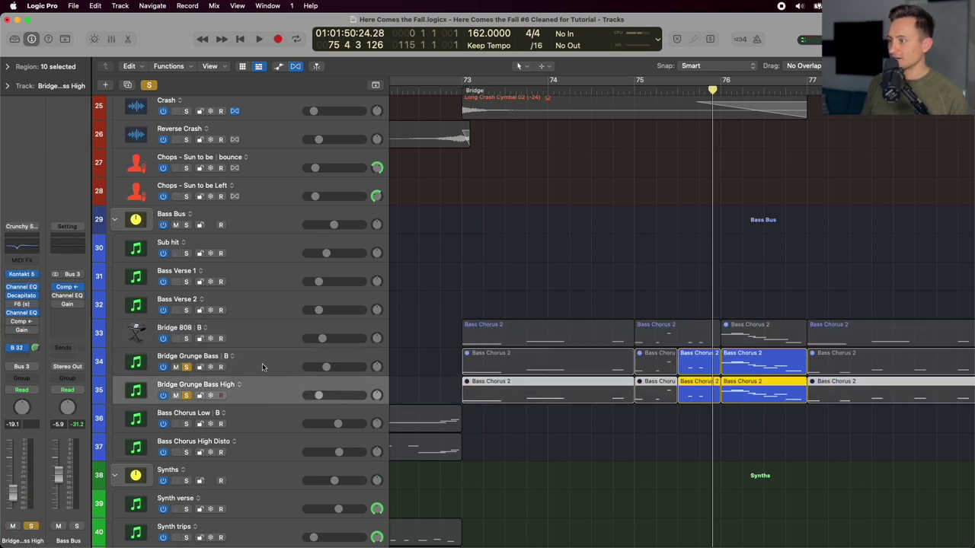
left_click(262, 364)
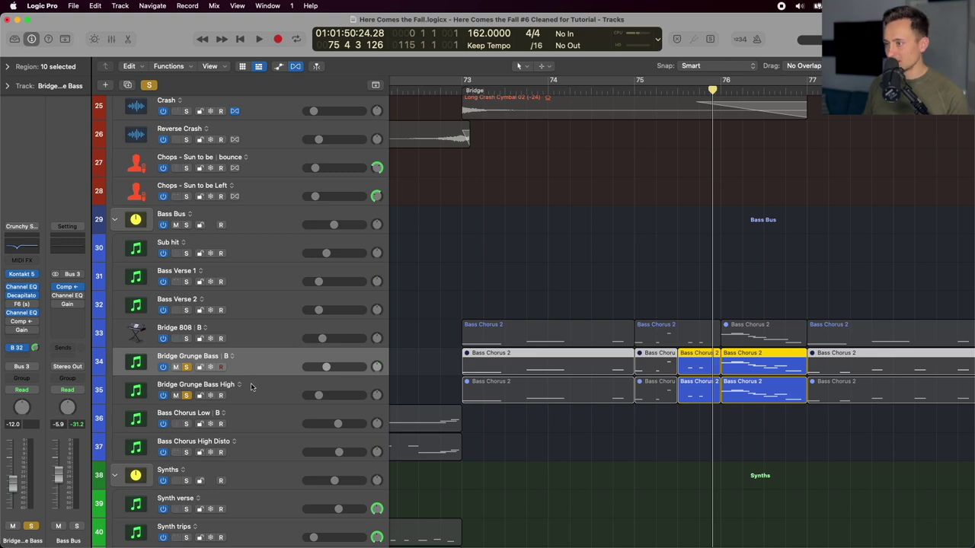
Inspect the Kontakt 5 Retro Machines Sub Bass 1 settings on Bridge Grunge Bass and close the plug-in window.
left_click(25, 280)
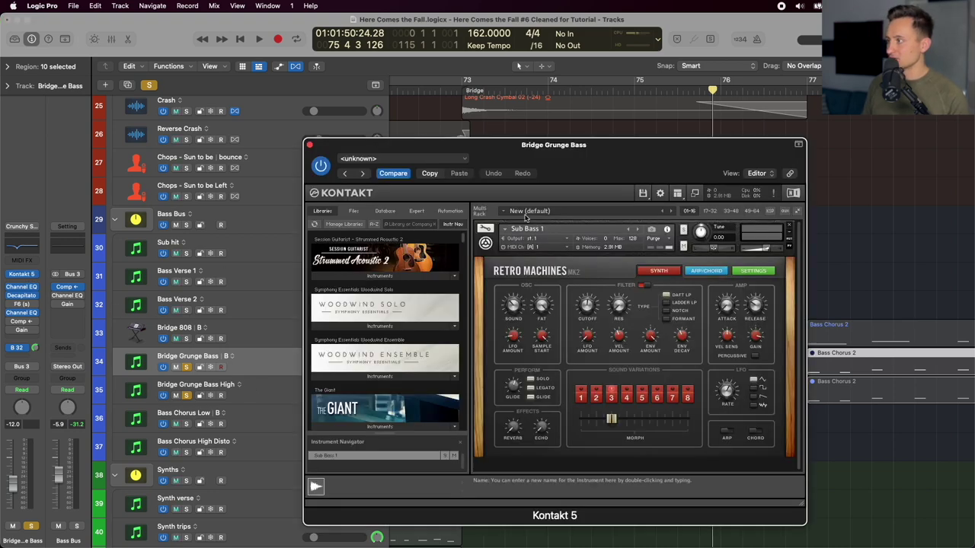
left_click_drag(494, 145, 471, 118)
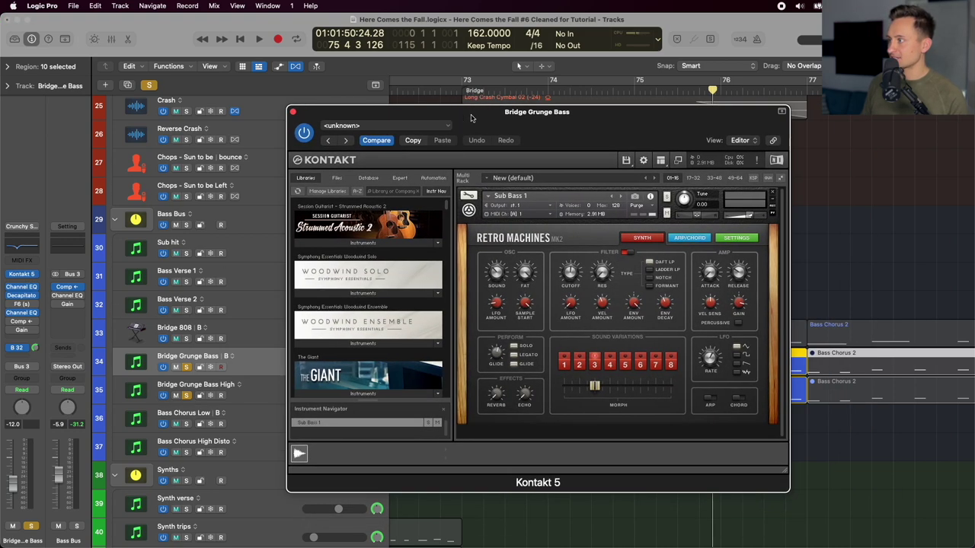
left_click(291, 112)
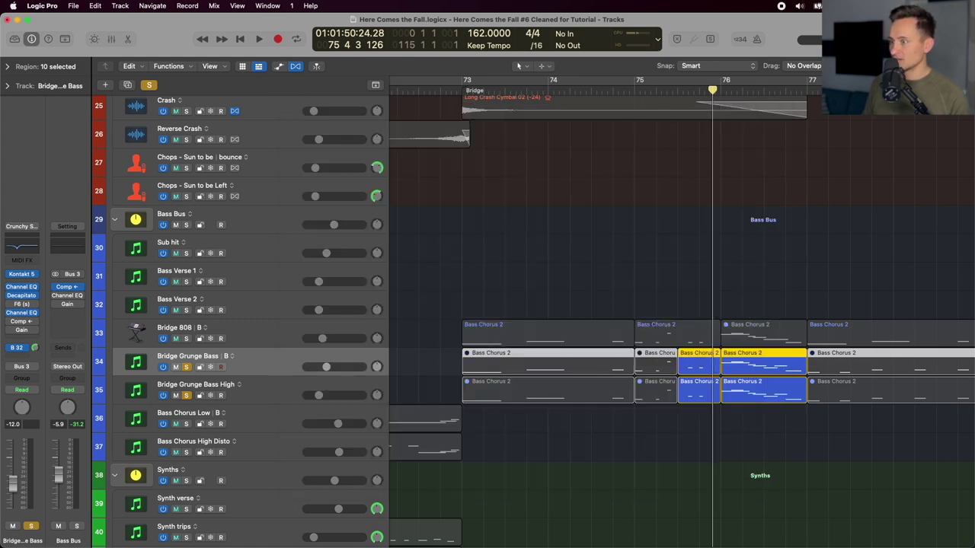
Select Bridge Grunge Bass High and play both soloed grunge basses from the second half of bar 75 through bar 76.
left_click(263, 394)
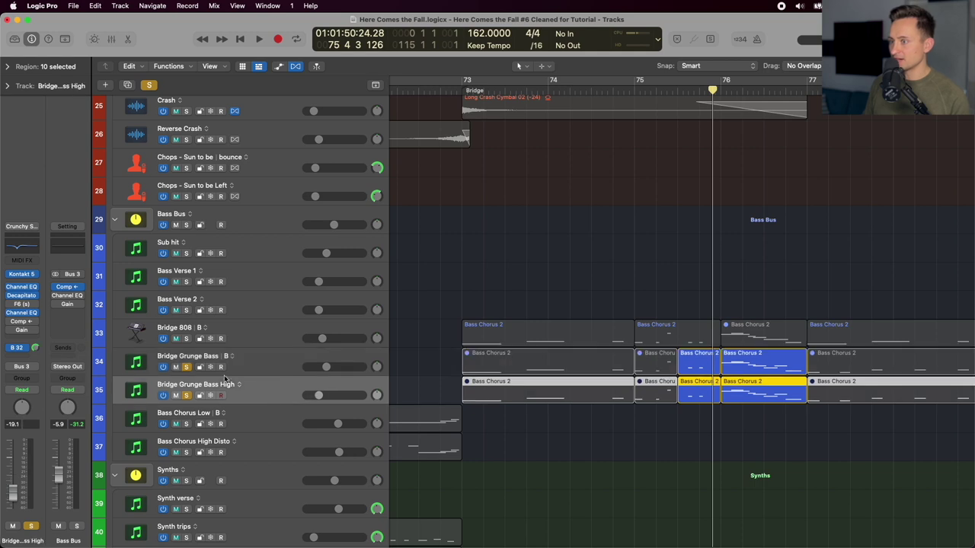
scroll(585, 258, "down", 2)
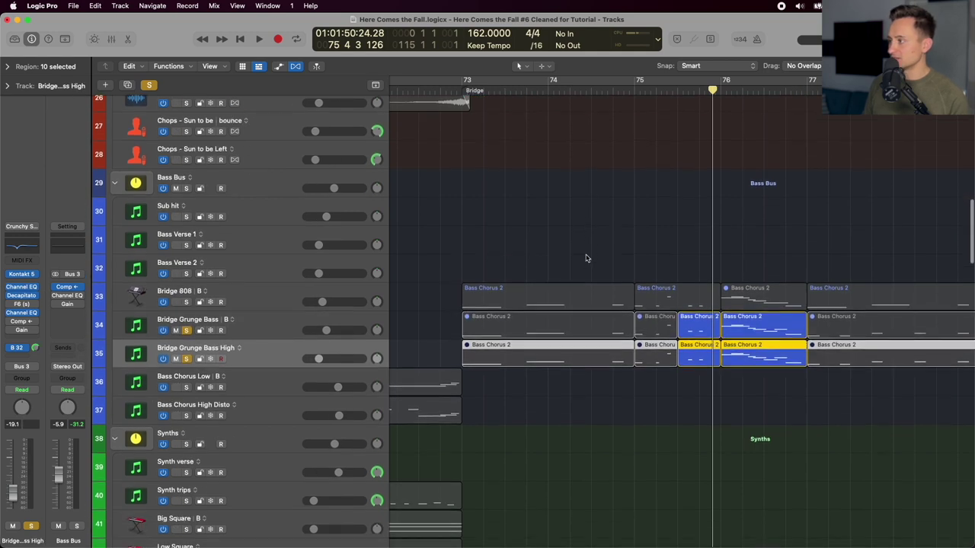
left_click(675, 89)
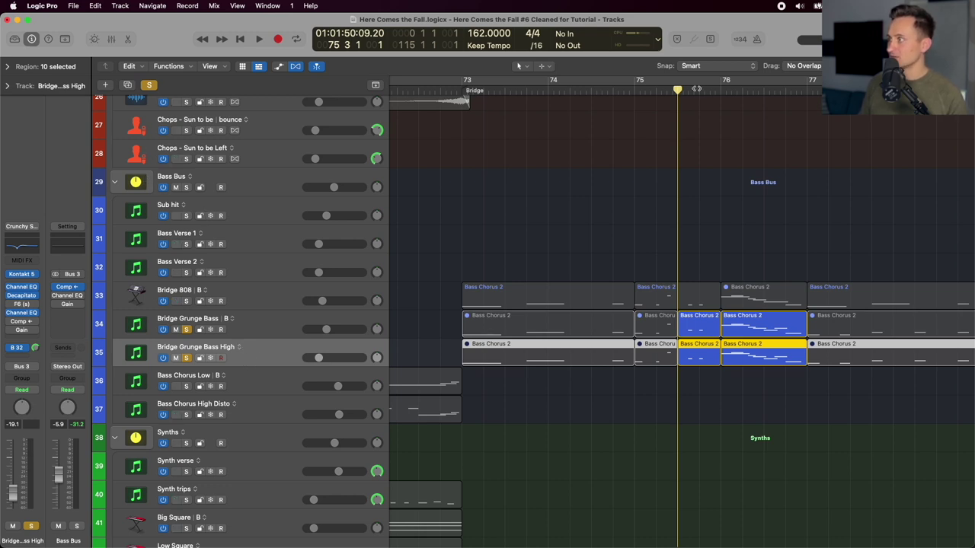
left_click(666, 90)
key("space")
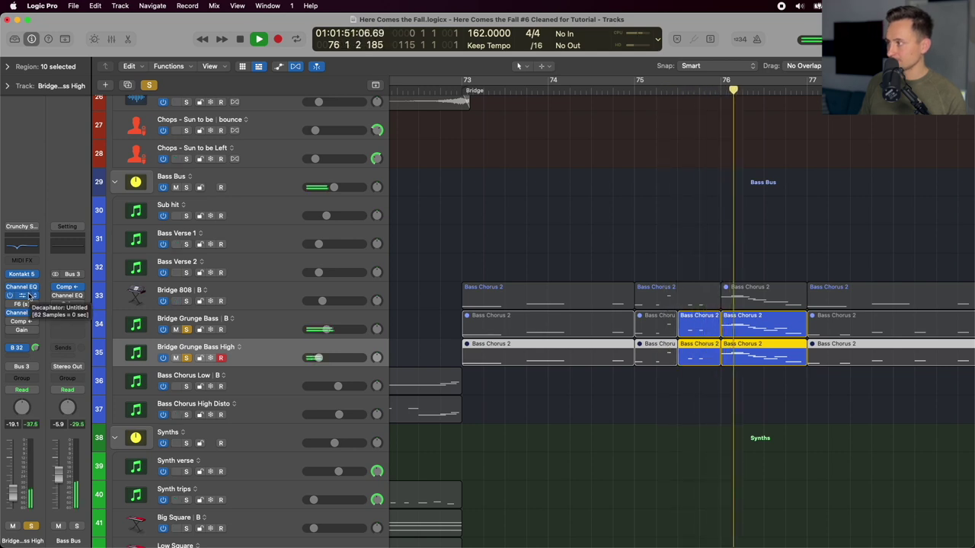
key("space")
Inspect the Kontakt 5 glide and sound settings on Bridge Grunge Bass High and close the plug-in window.
left_click(21, 276)
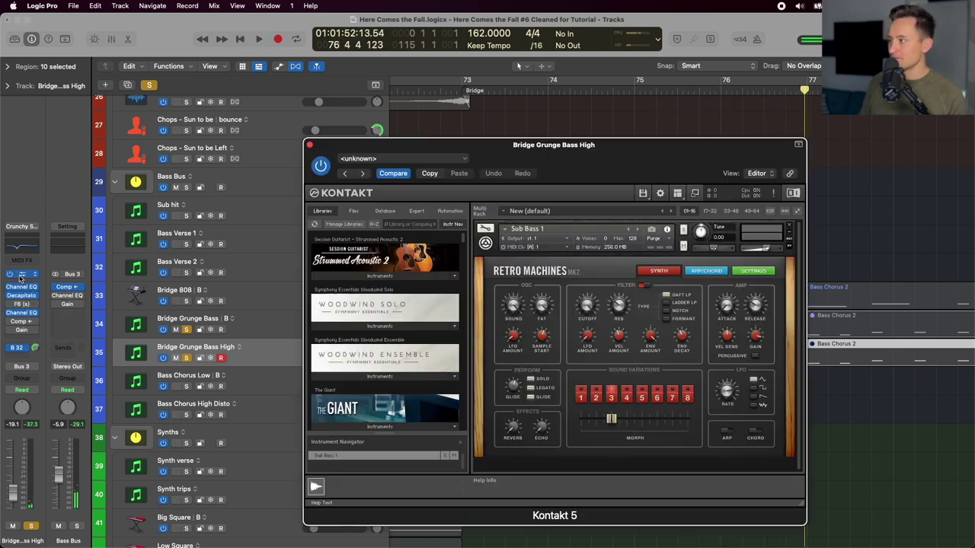
left_click_drag(538, 143, 522, 103)
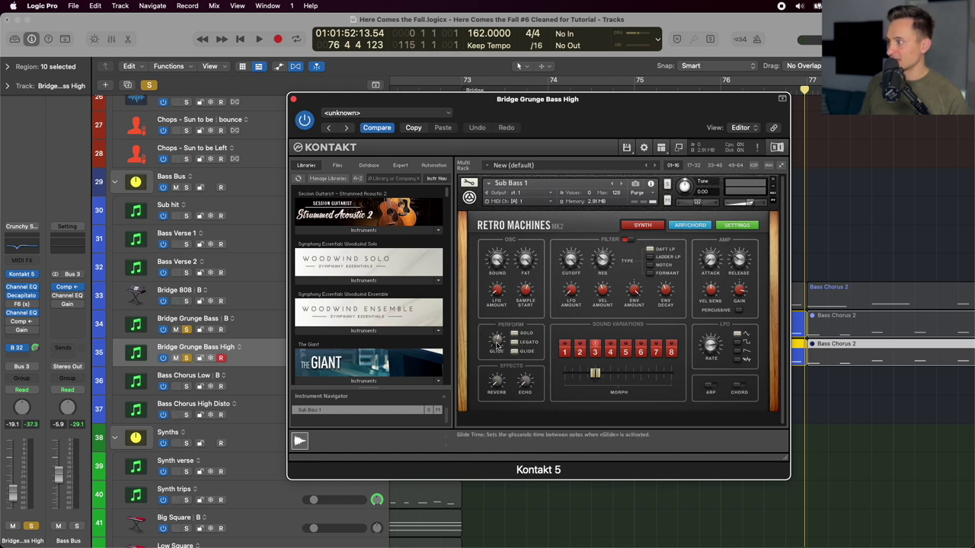
left_click(294, 99)
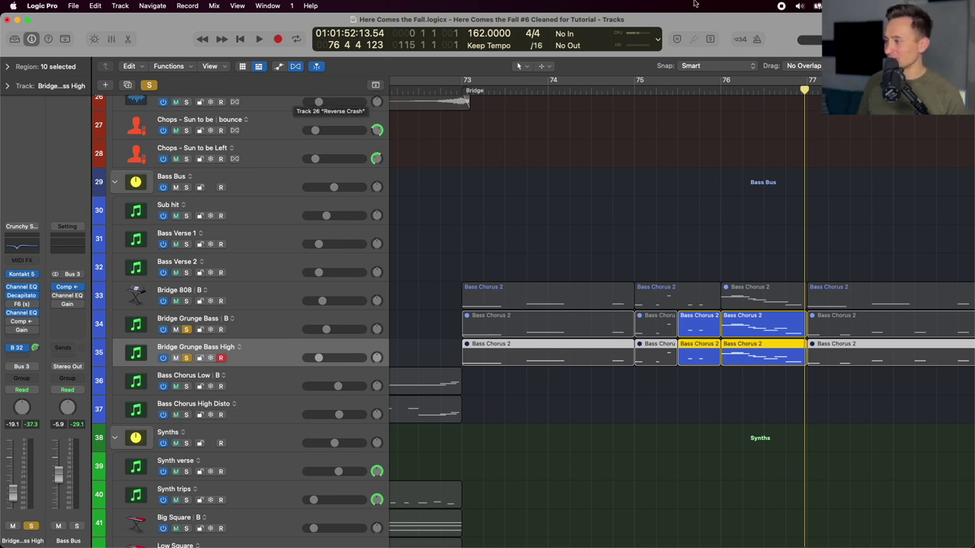
Add Bridge 808 to the soloed grunge basses and play all three tracks from bar 73 through bar 76.
left_click(676, 90)
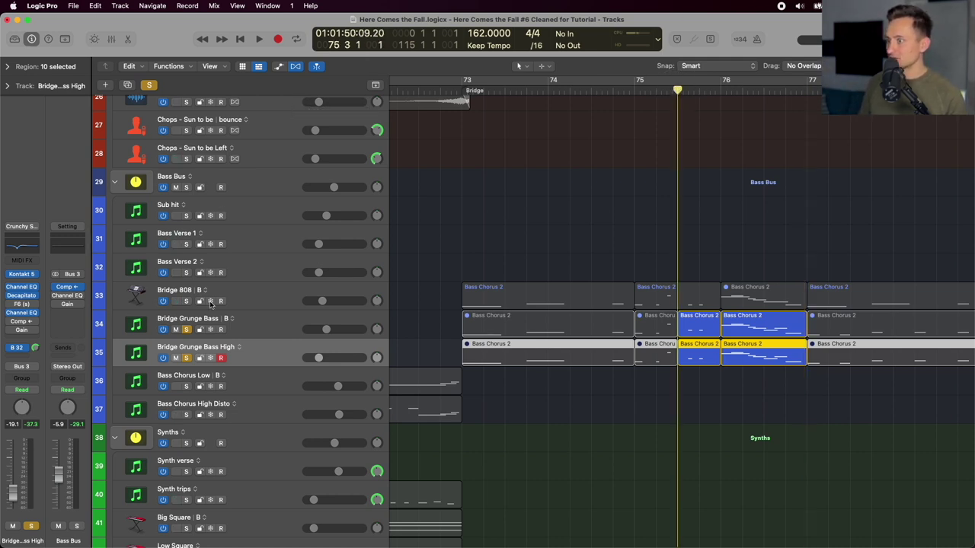
left_click(186, 301)
left_click(457, 90)
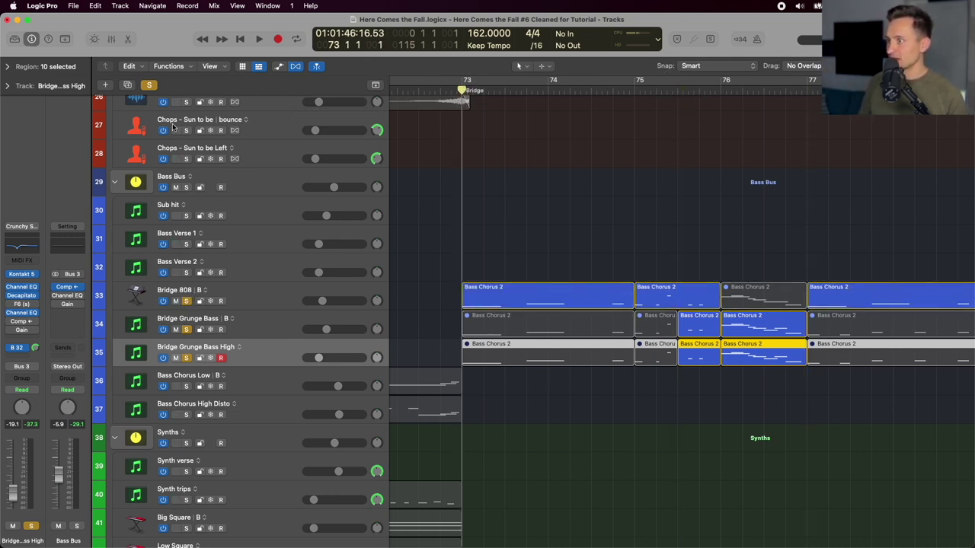
key("space")
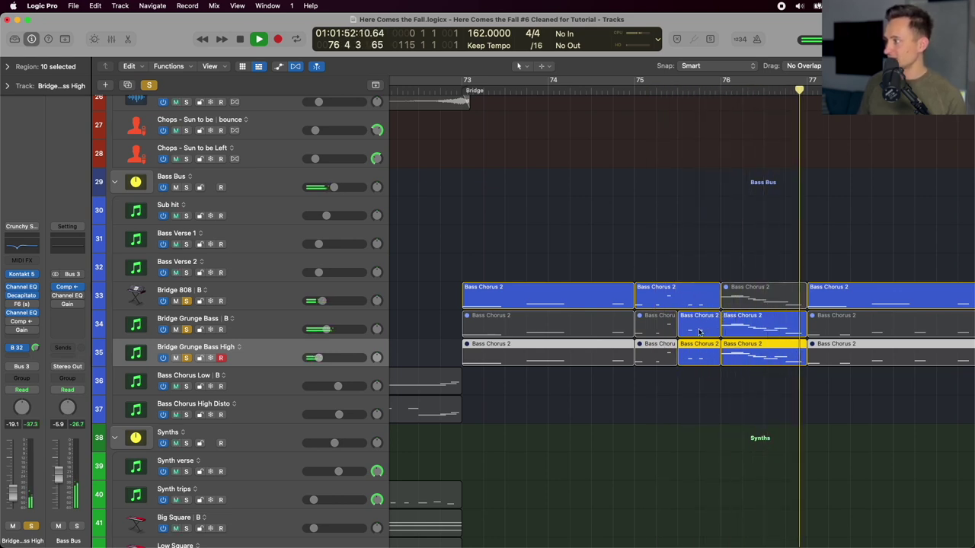
key("space")
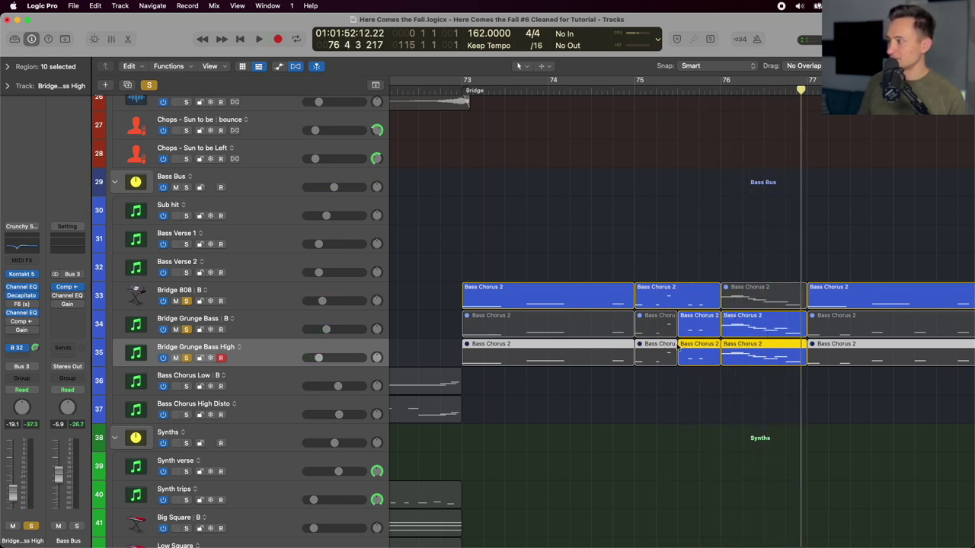
Replace the individual bass solos with solos on the Synths stack, Bass Bus and DRUM BUS, with the playhead just before bar 73.
scroll(696, 350, "right", 5)
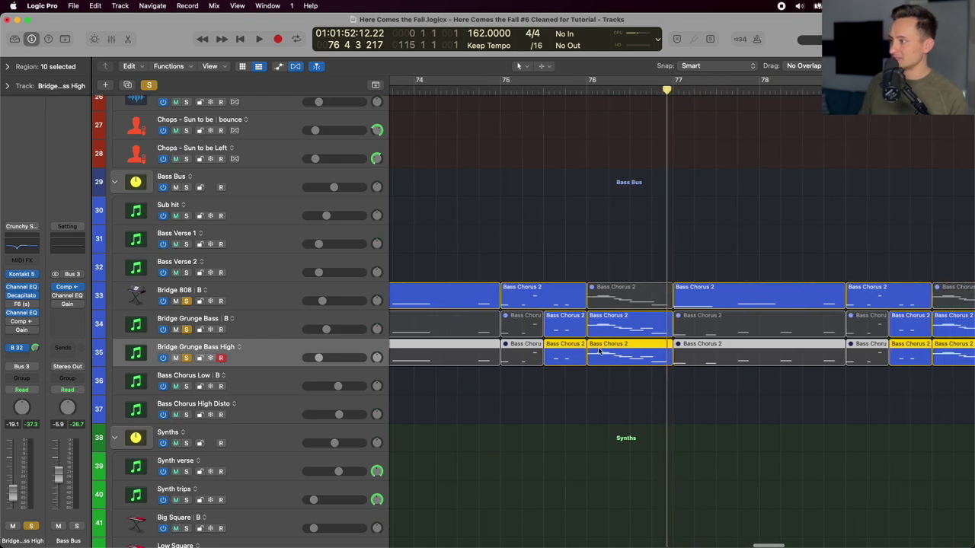
scroll(638, 348, "down", 4)
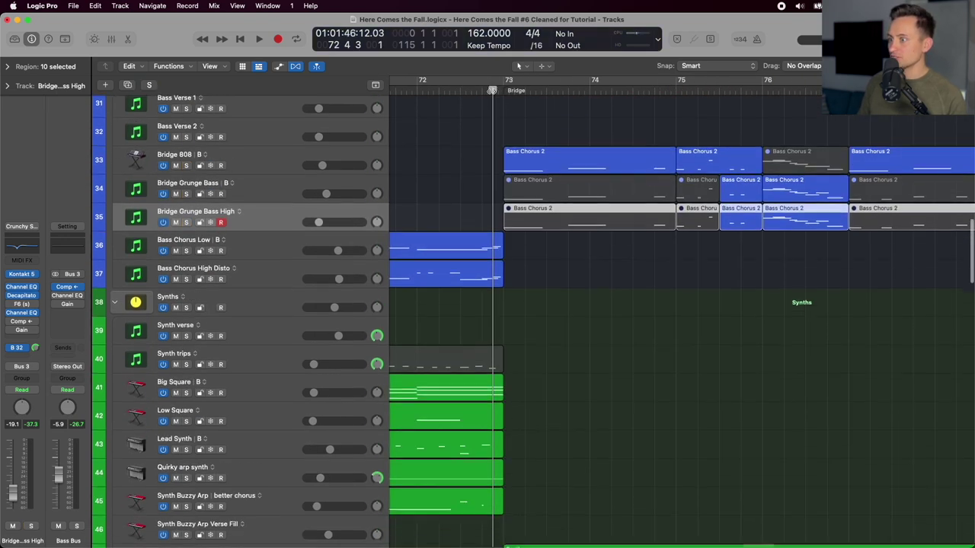
scroll(229, 190, "down", 3)
left_click(239, 227)
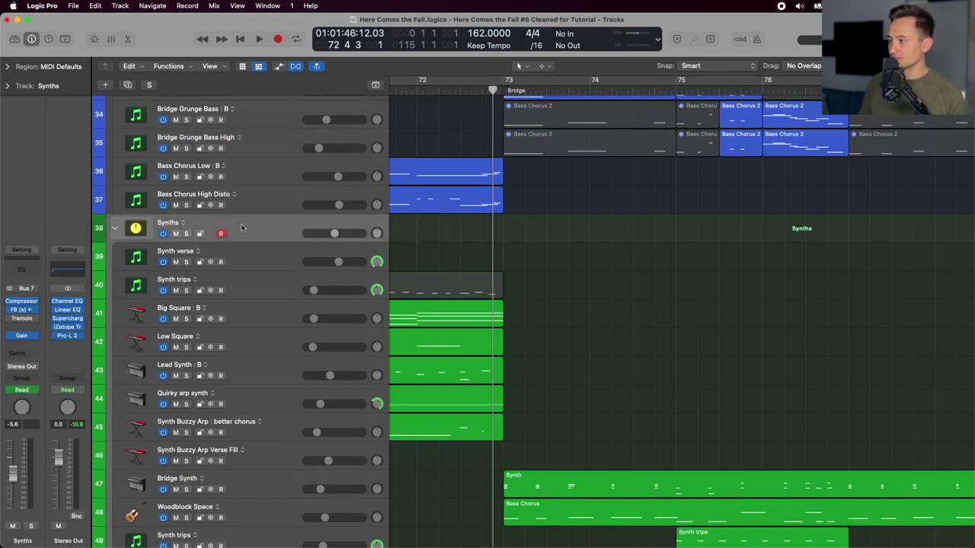
key("s")
scroll(486, 238, "down", 3)
scroll(486, 238, "down", 2)
scroll(486, 237, "up", 10)
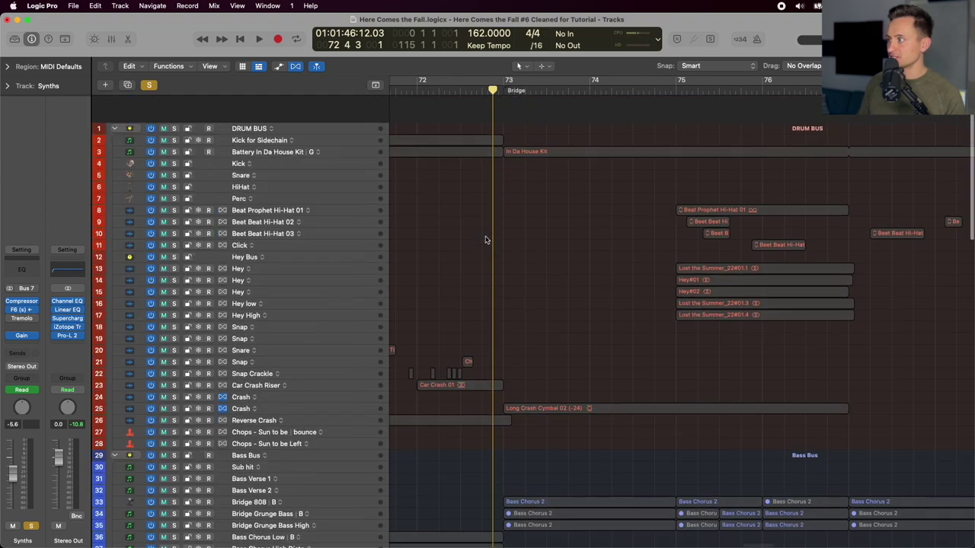
left_click(257, 102)
key("s")
scroll(596, 146, "down", 8)
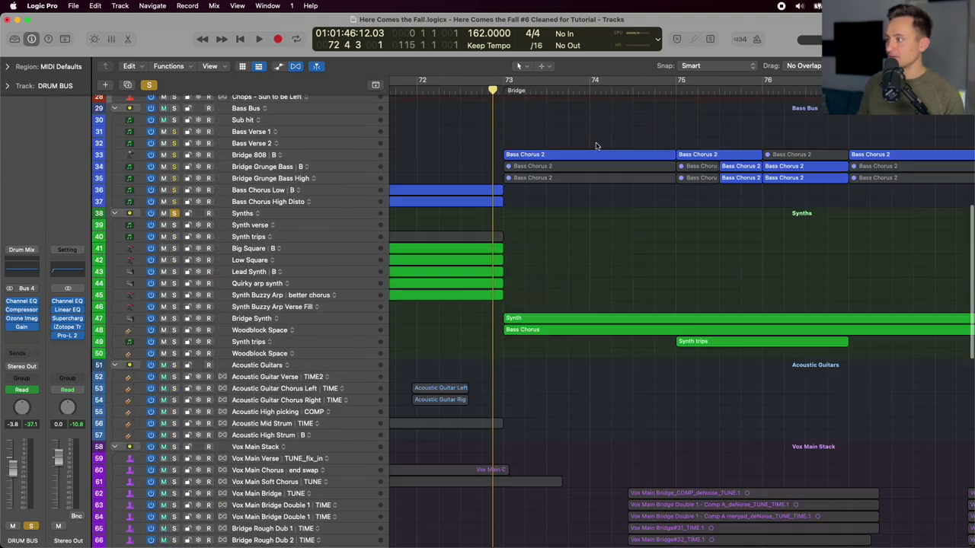
Play the soloed Synths, Bass Bus and DRUM BUS from just before bar 73 and select the Synths stack.
scroll(597, 145, "up", 3)
scroll(596, 146, "up", 4)
scroll(596, 146, "up", 4)
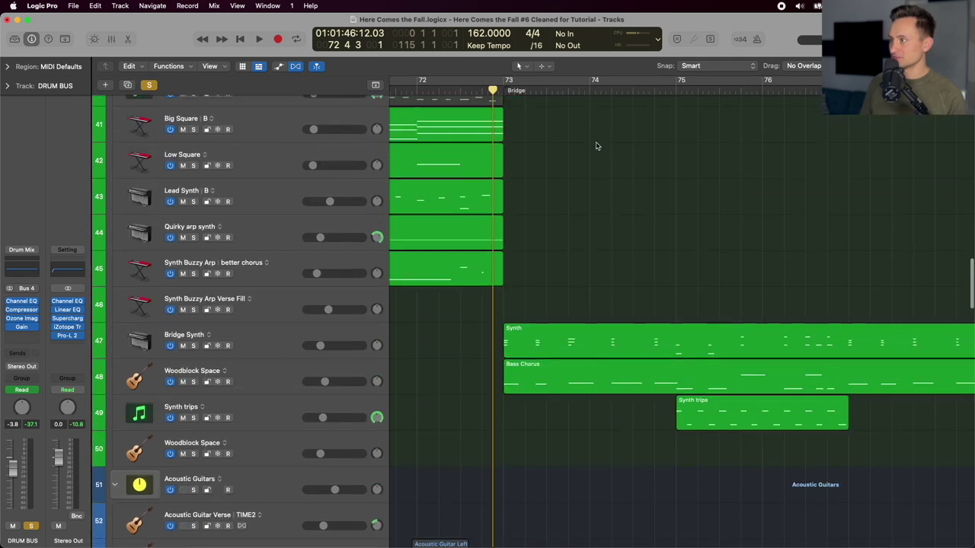
scroll(596, 148, "down", 8)
scroll(596, 148, "up", 4)
key("space")
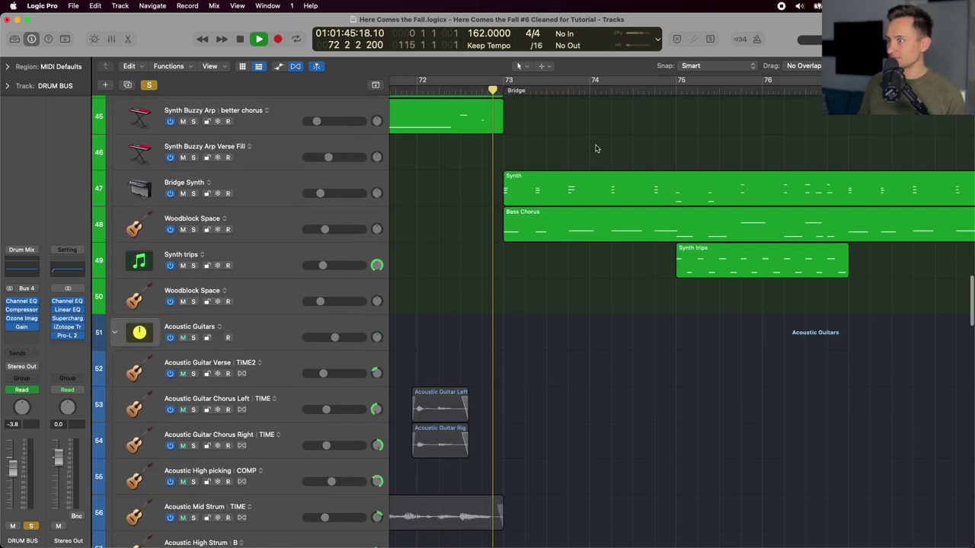
scroll(596, 148, "up", 6)
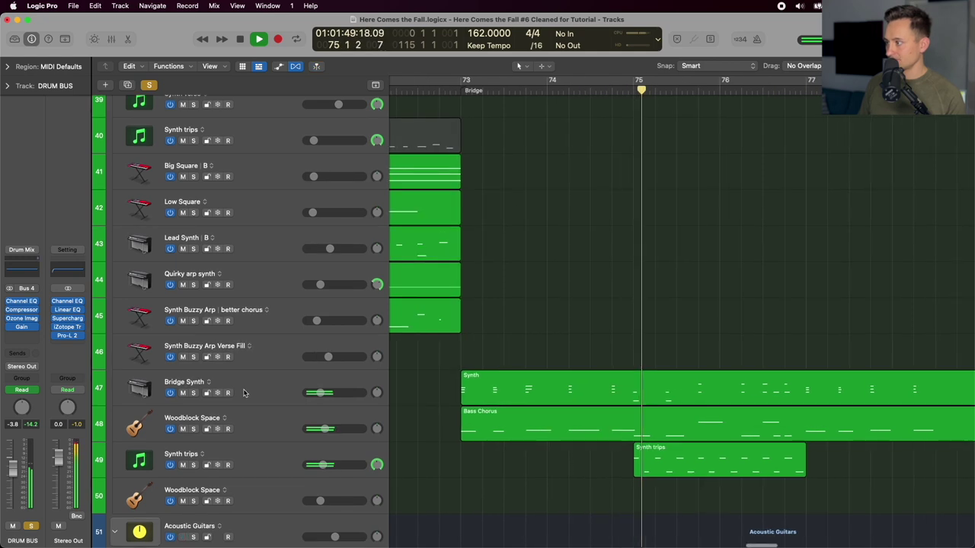
scroll(472, 400, "down", 1)
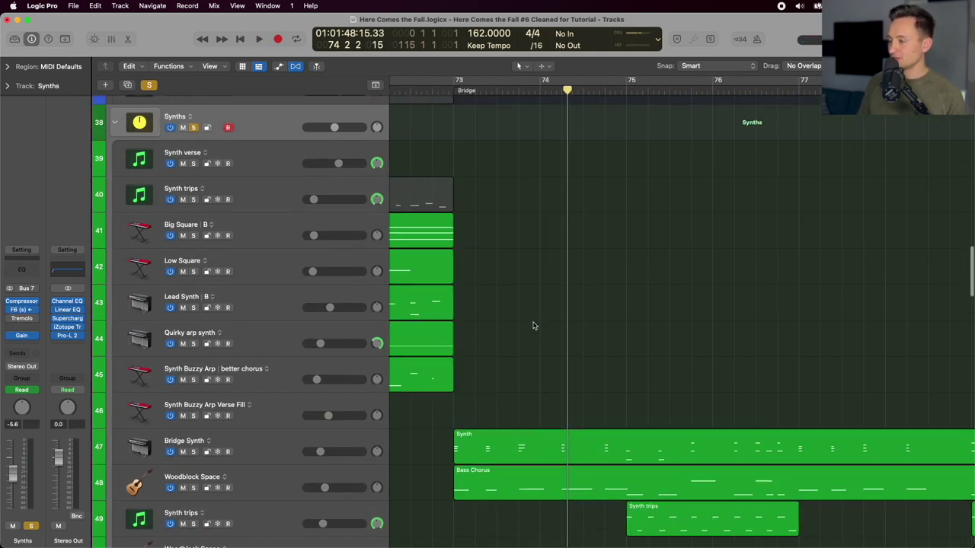
scroll(533, 325, "up", 1)
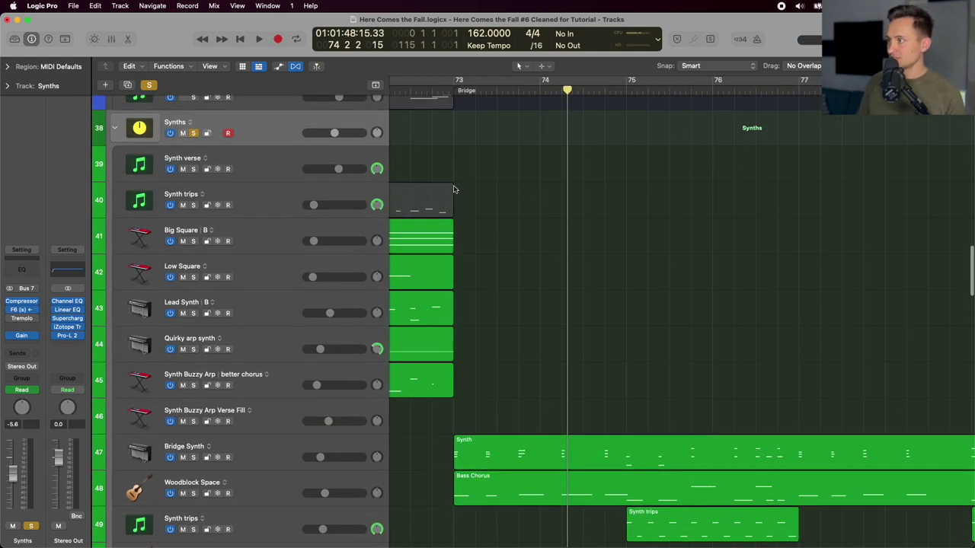
Return the playhead to just before bar 73, select Bridge Synth and bypass its gate in the mixer.
left_click(443, 89)
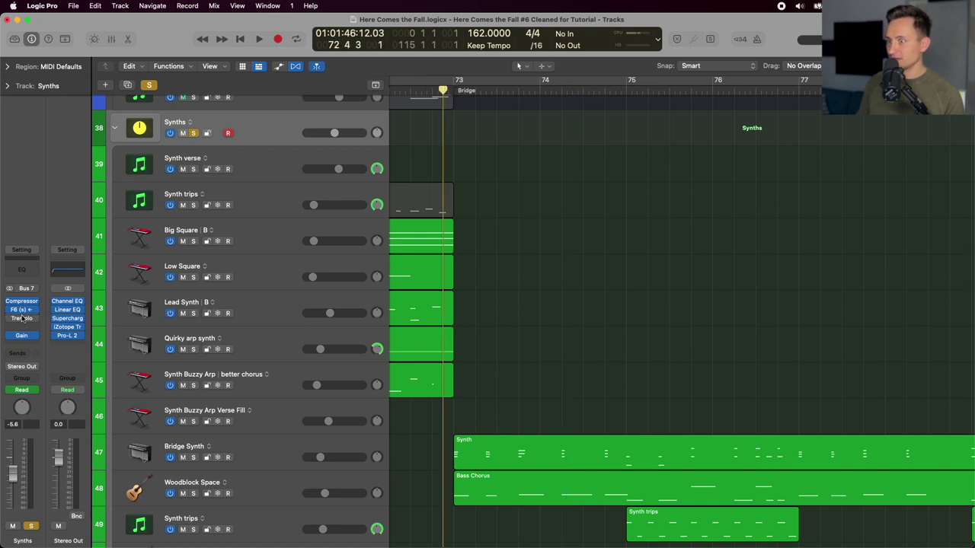
mouse_move(14, 338)
scroll(258, 304, "down", 2)
left_click(260, 369)
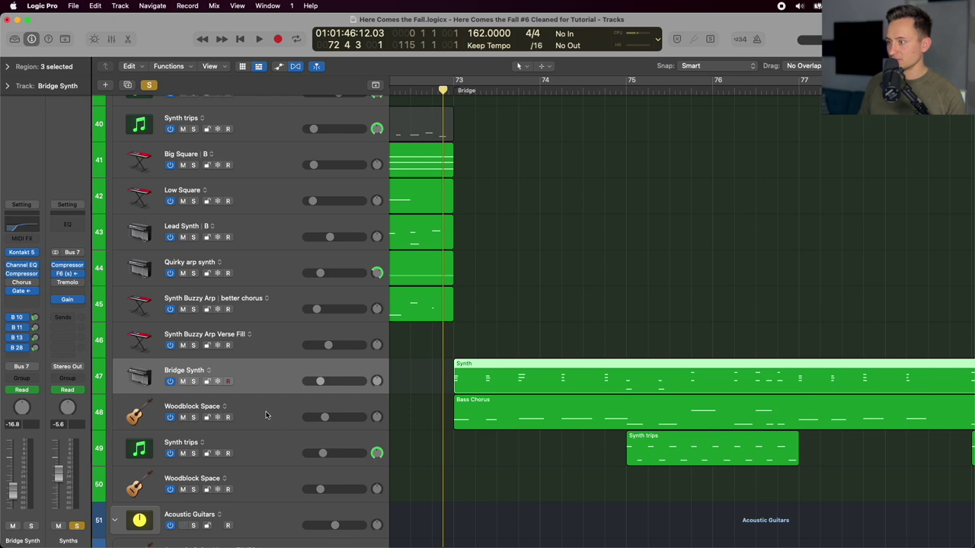
key("x")
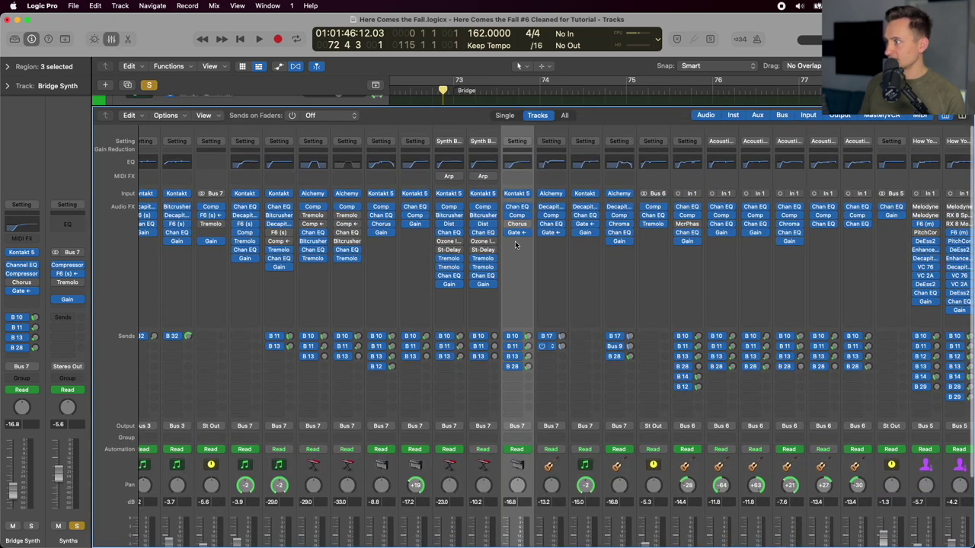
key("x")
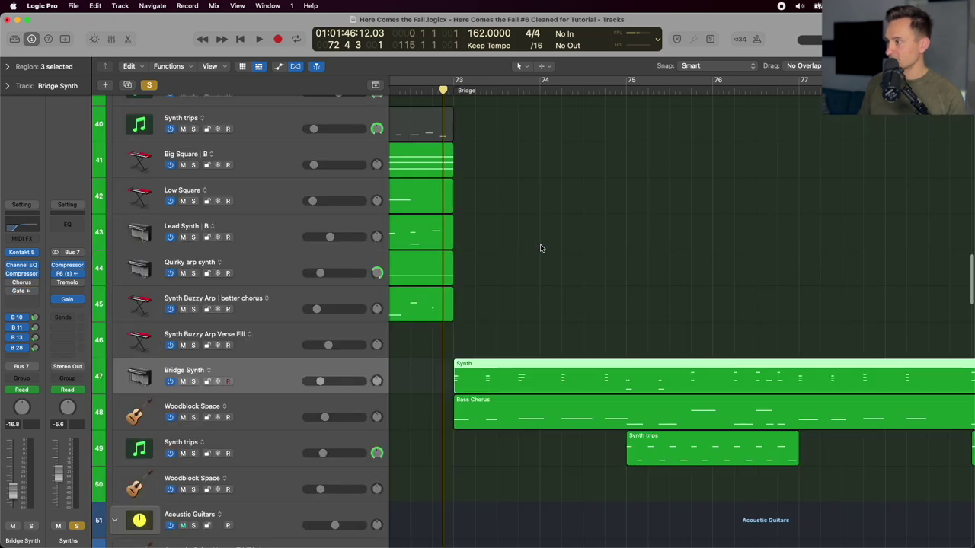
Play the Bridge synths from just before bar 73 into bar 76, bypassing the Synth trips gate during playback.
key("space")
key("x")
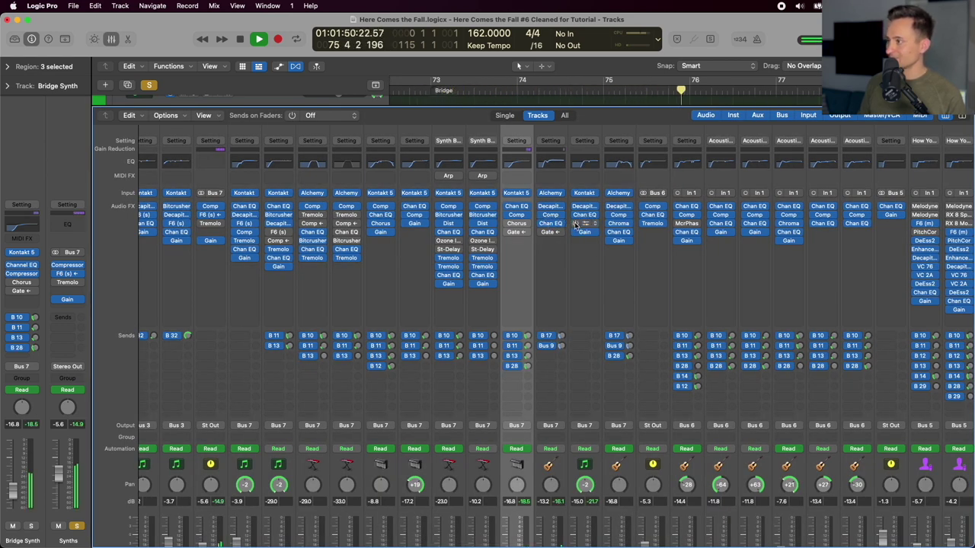
key("space")
key("x")
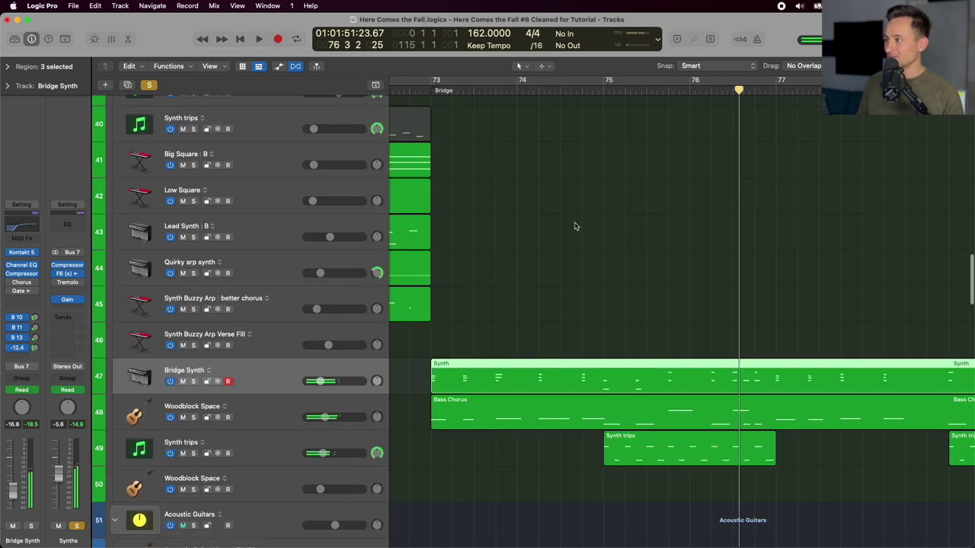
Turn the gates on Bridge Synth, Woodblock Space and Synth trips back on in the mixer.
scroll(518, 303, "down", 1)
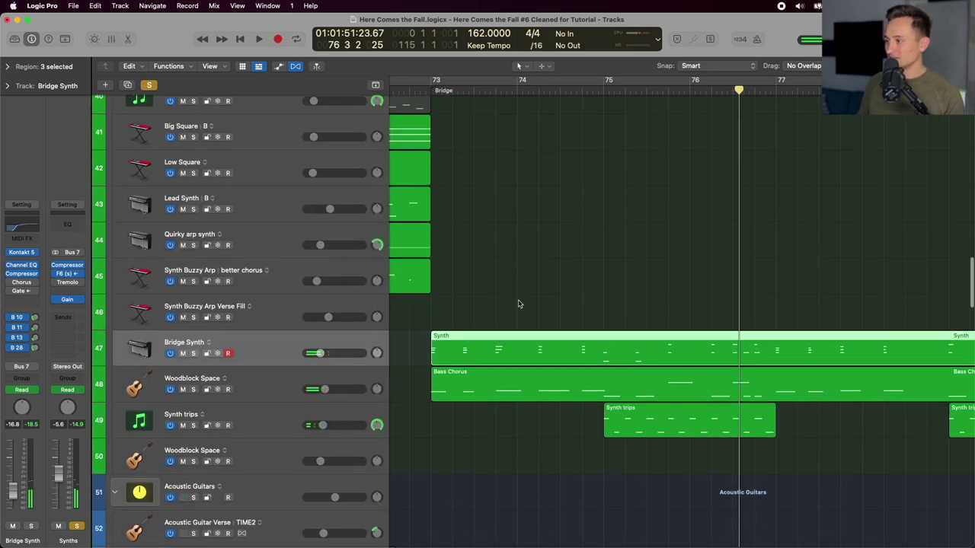
scroll(518, 304, "down", 2)
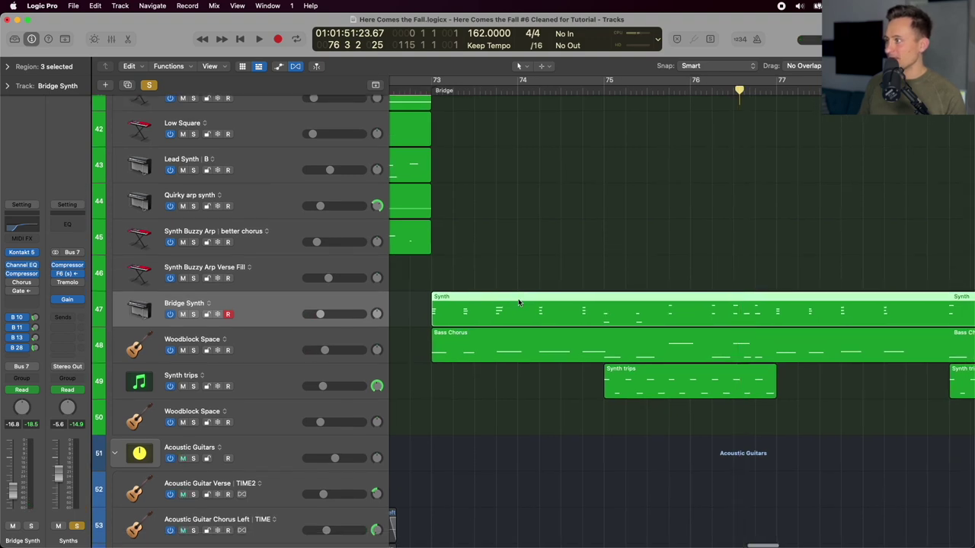
key("x")
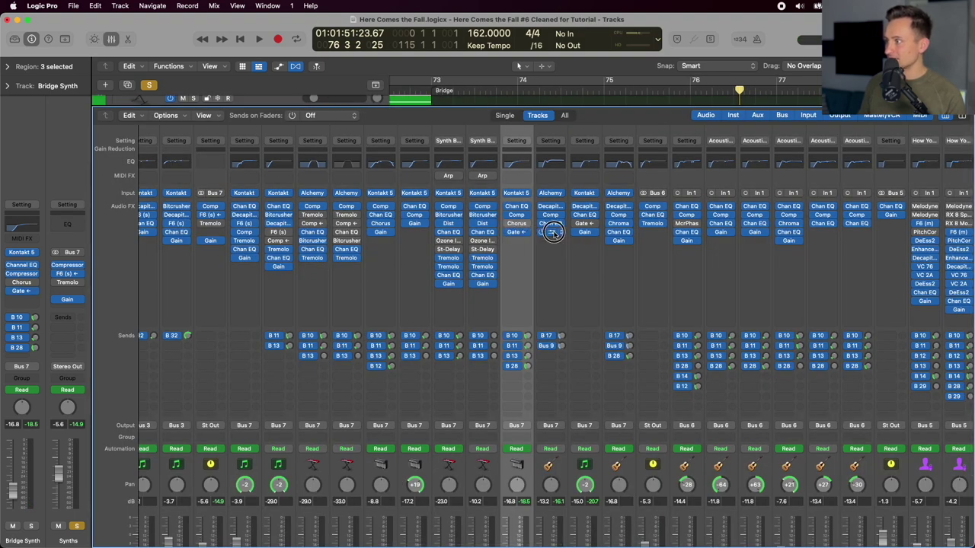
key("x")
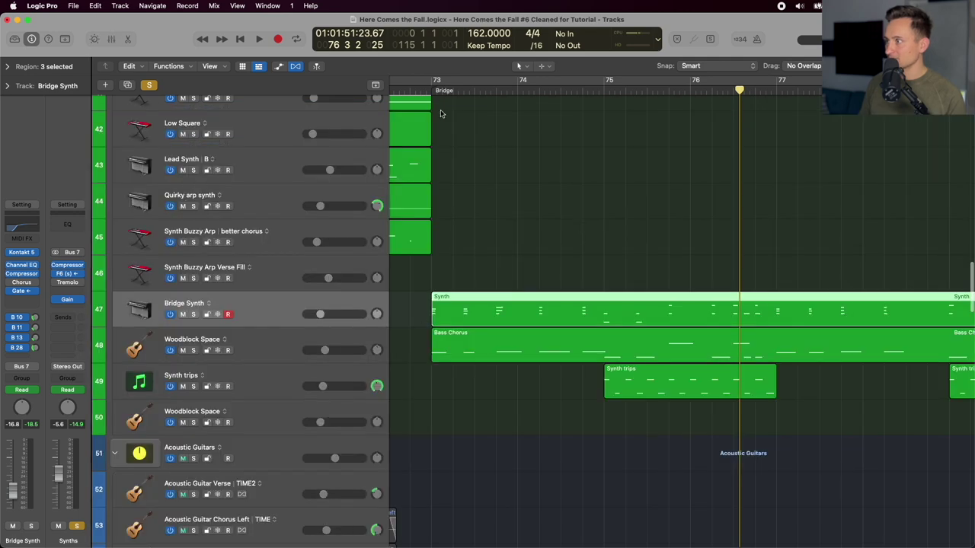
Set the playhead to the last beat of bar 72 and solo the Kick alongside the Synths stack.
left_click(417, 89)
left_click(411, 90)
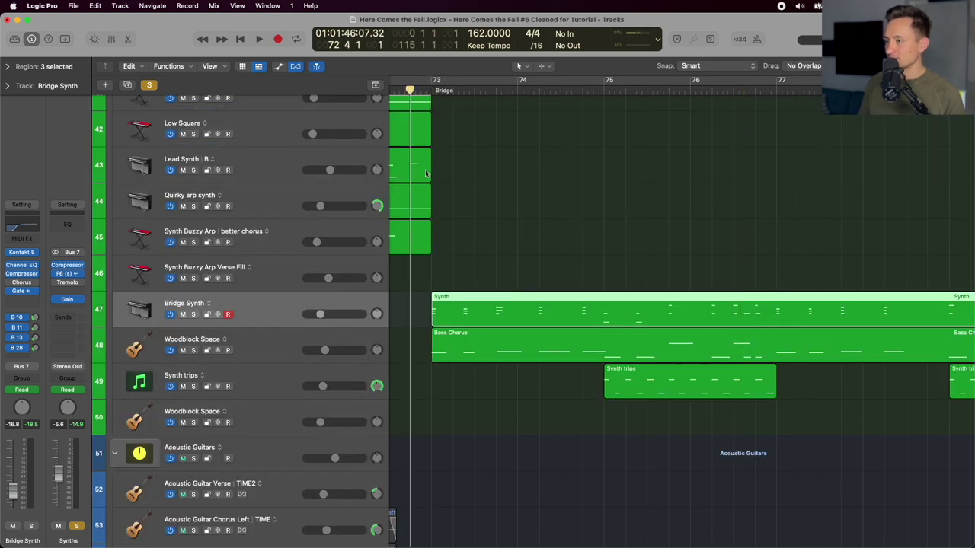
scroll(425, 170, "up", 20)
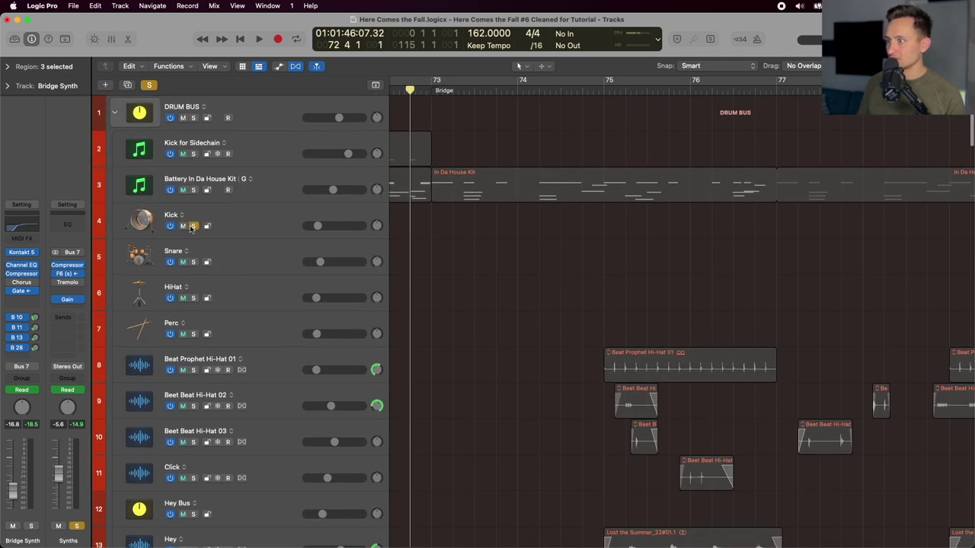
scroll(474, 220, "down", 18)
scroll(474, 221, "down", 6)
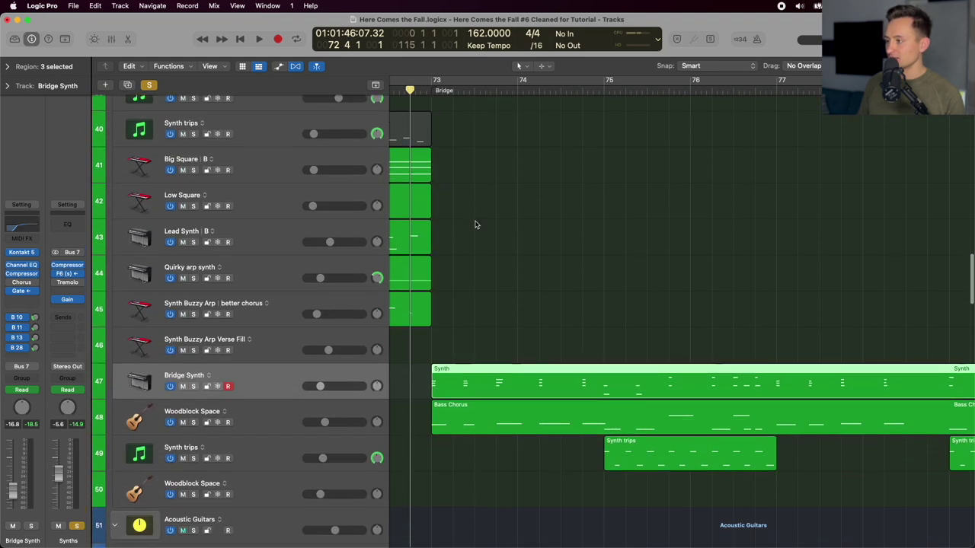
left_click_drag(410, 90, 410, 90)
Open the Noise Gate on Bridge Synth and inspect its side-chain source, Bus 31 from the Kick.
left_click(23, 293)
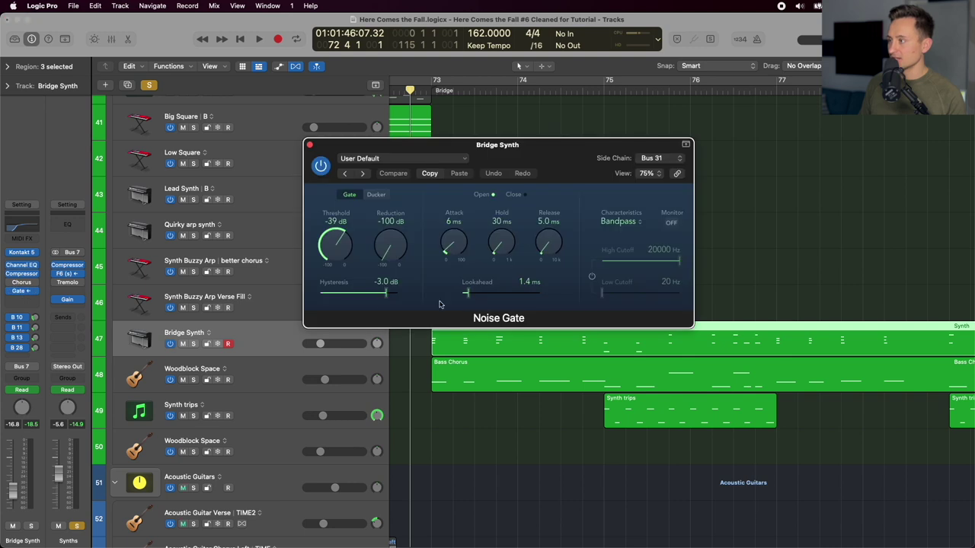
left_click_drag(545, 155, 575, 119)
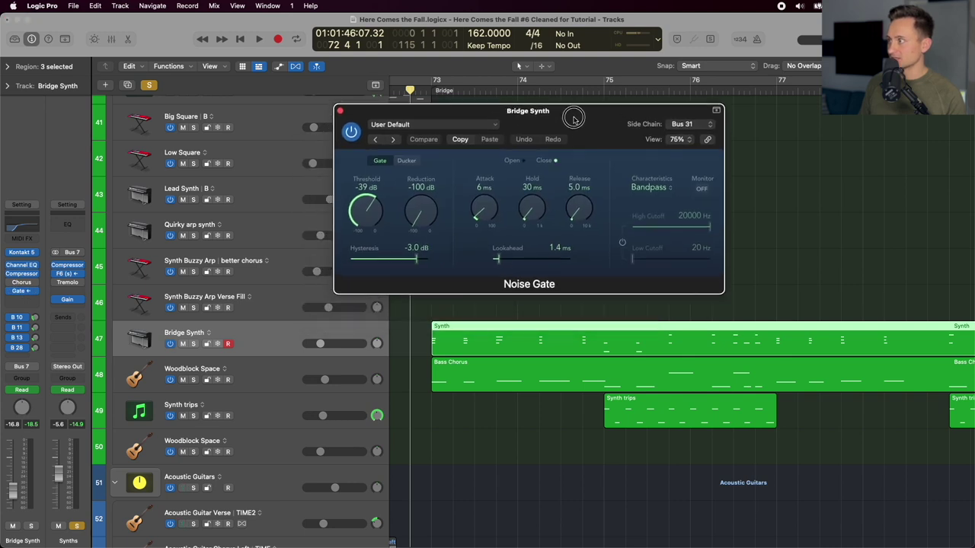
left_click(694, 124)
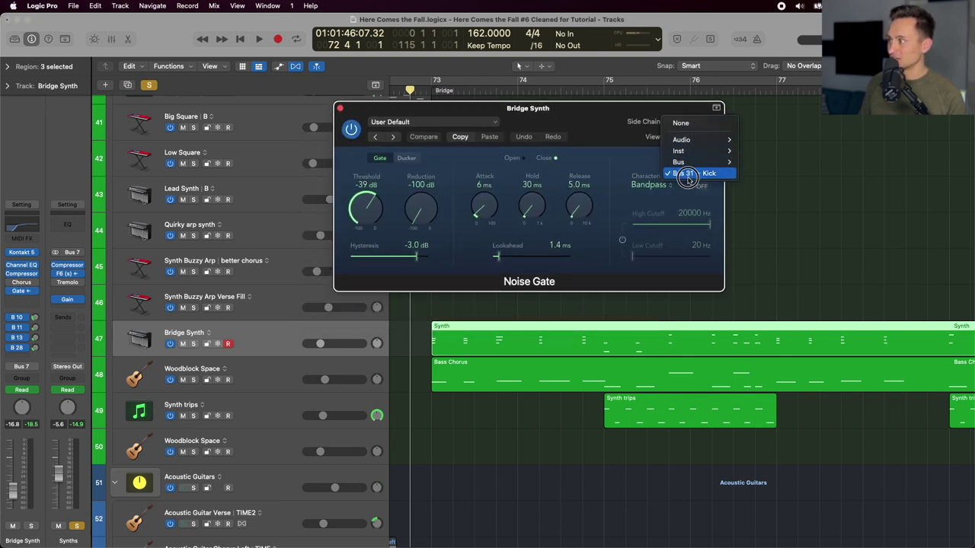
left_click(566, 118)
Play the gated Bridge synths from the end of bar 72 into bar 76 and close the Noise Gate window.
key("space")
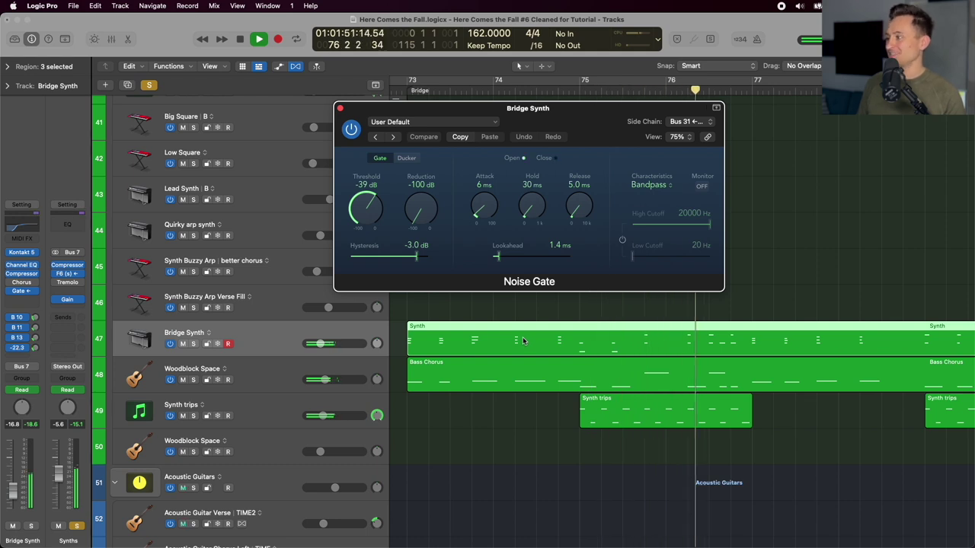
key("space")
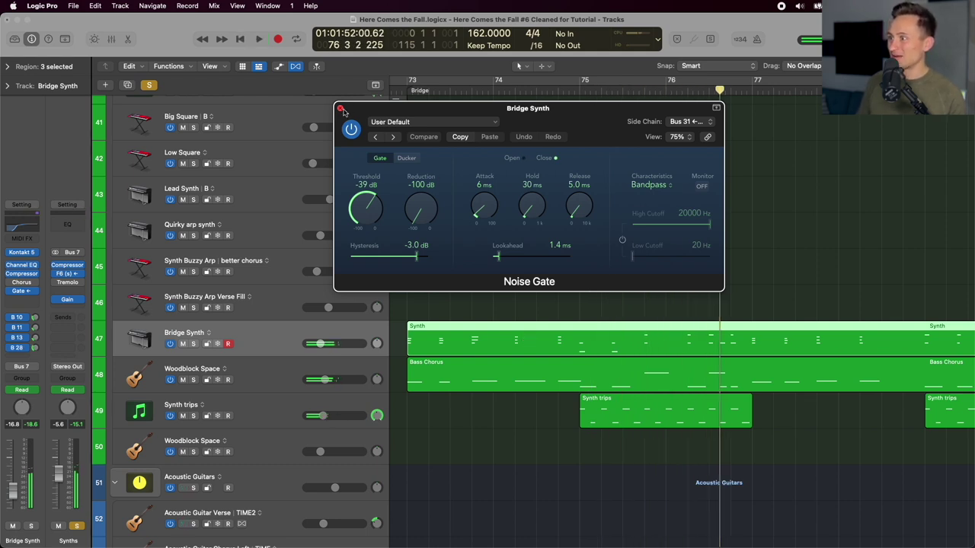
left_click(342, 110)
Return the playhead to the last beat of bar 72 and clear all solos.
scroll(527, 137, "right", 1)
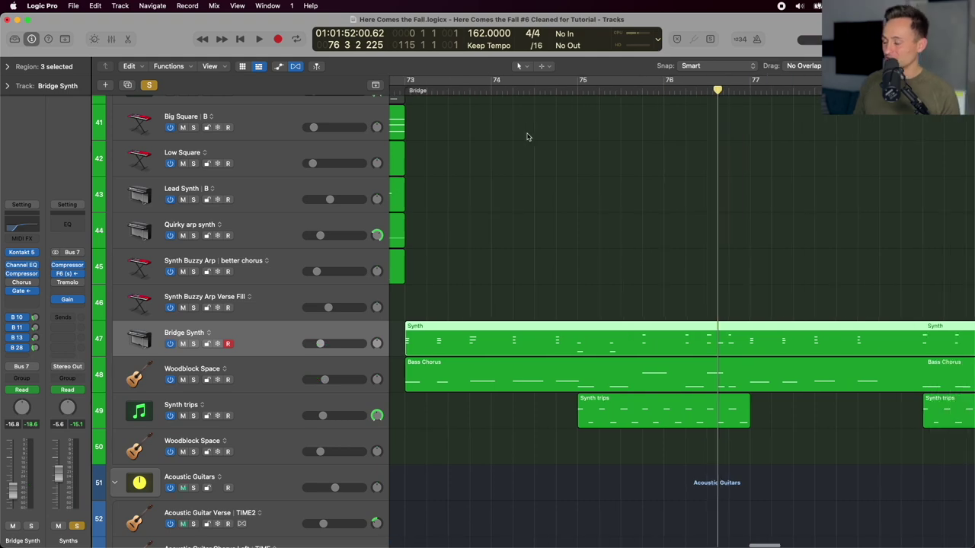
scroll(527, 137, "right", 1)
scroll(527, 137, "left", 2)
left_click(432, 92)
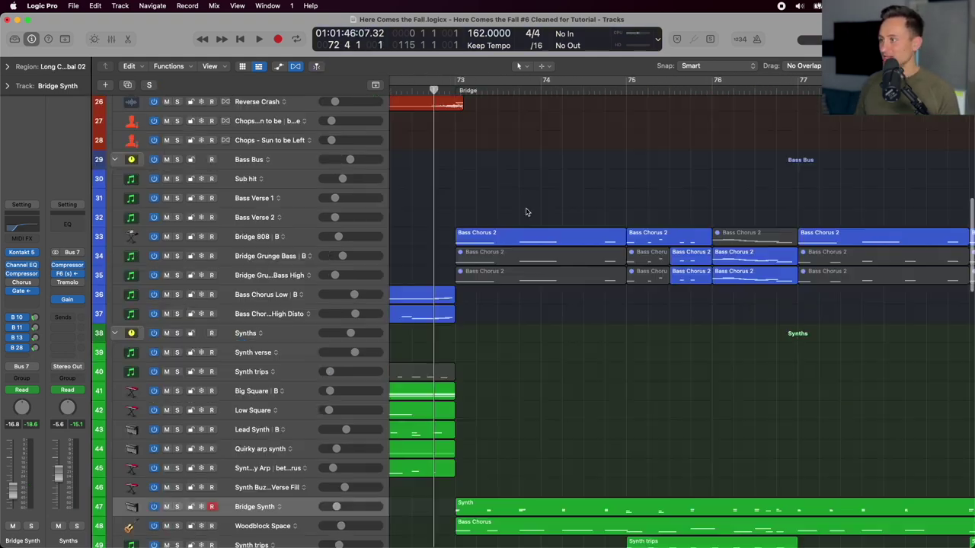
Examine the Bridge arrangement from the Long Crash Cymbal 02 region down to the lead, double, harmony and shout vocals in Vox Main Stack.
scroll(527, 212, "up", 8)
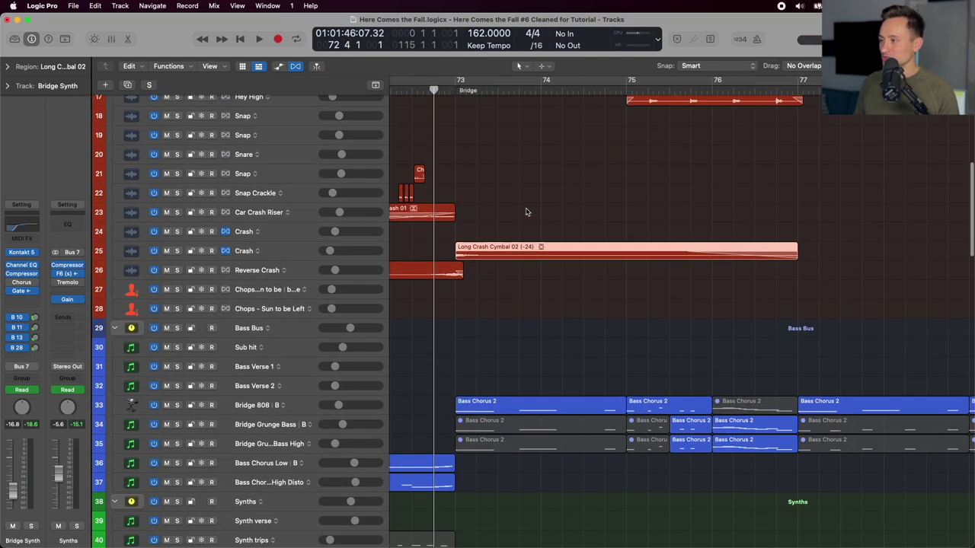
scroll(526, 211, "down", 5)
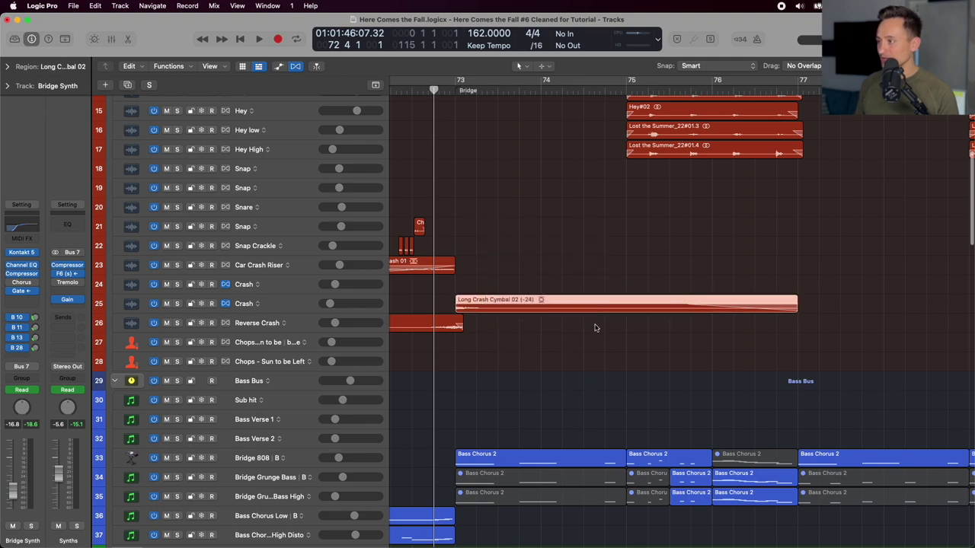
scroll(572, 242, "down", 20)
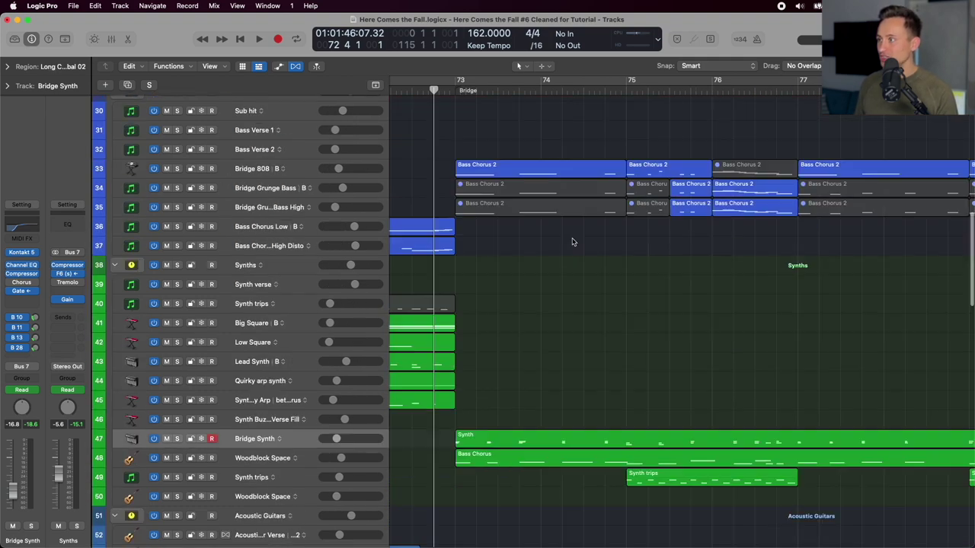
scroll(572, 242, "up", 8)
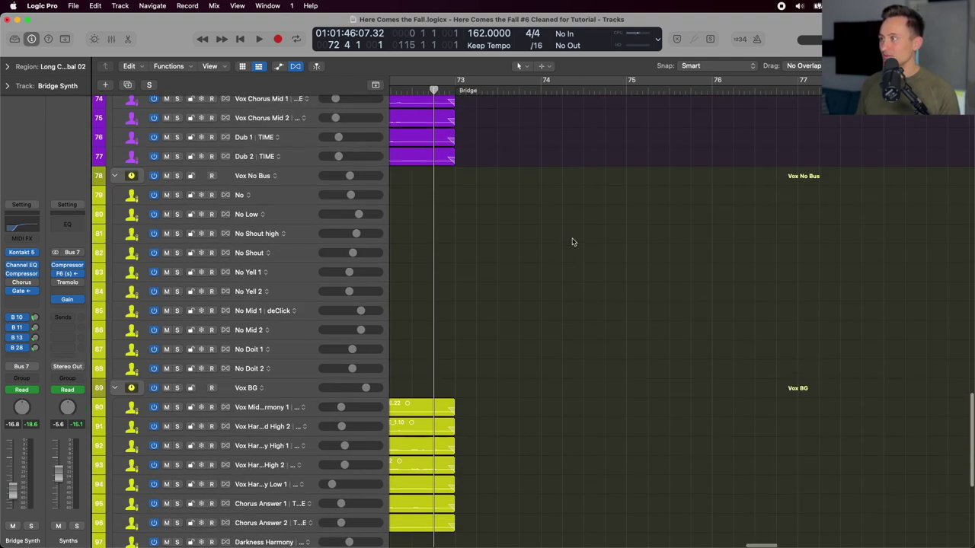
scroll(573, 242, "down", 5)
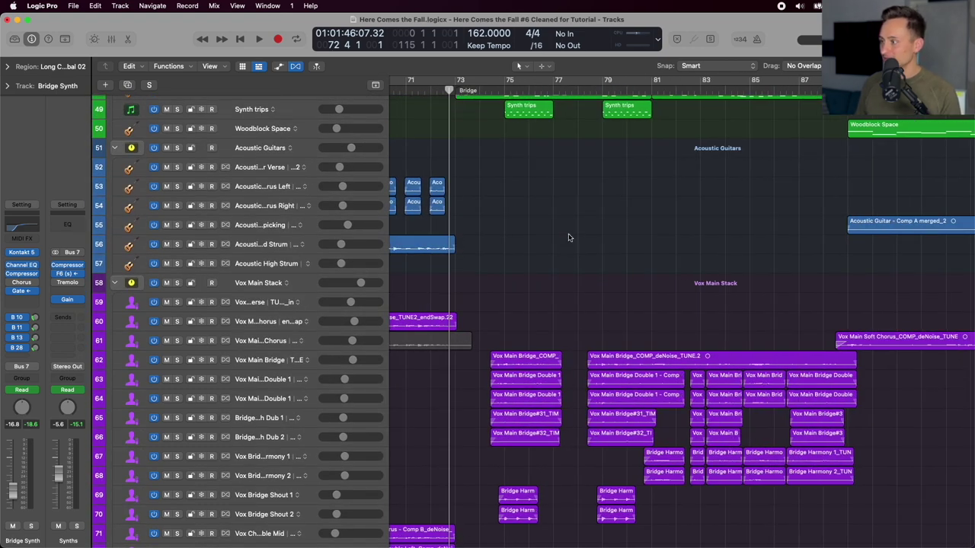
scroll(568, 237, "down", 5)
scroll(354, 116, "up", 4)
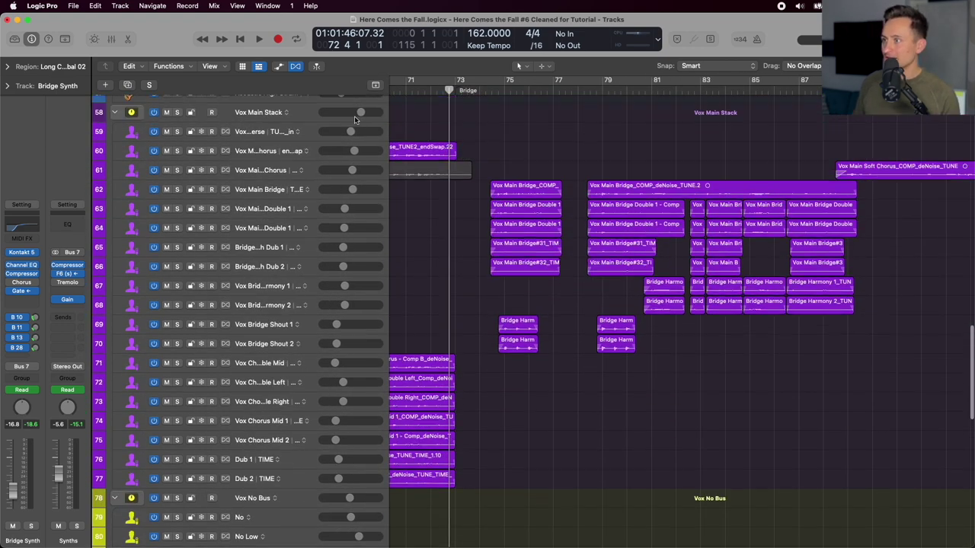
Solo the Vox Main Stack and play back the bridge vocals from bar 74.
left_click(255, 212)
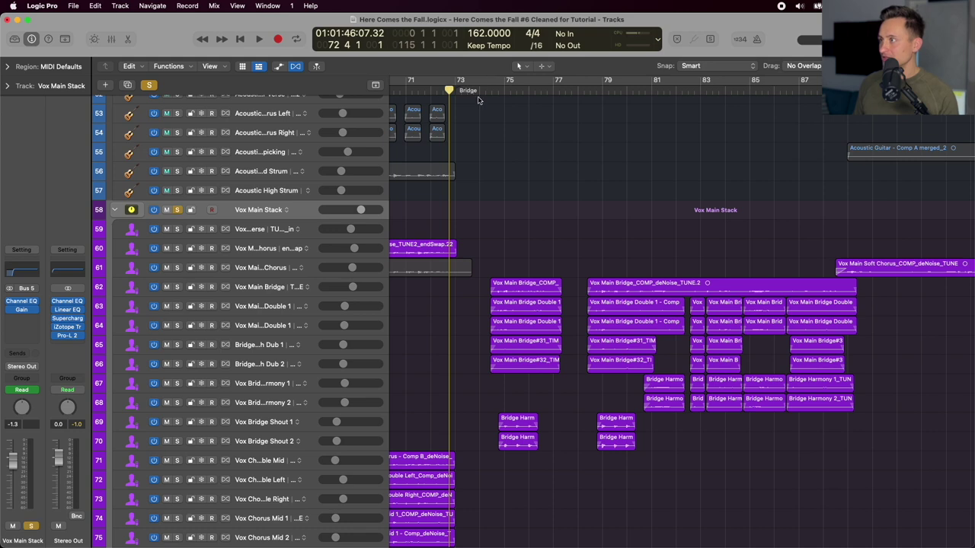
left_click_drag(479, 89, 488, 89)
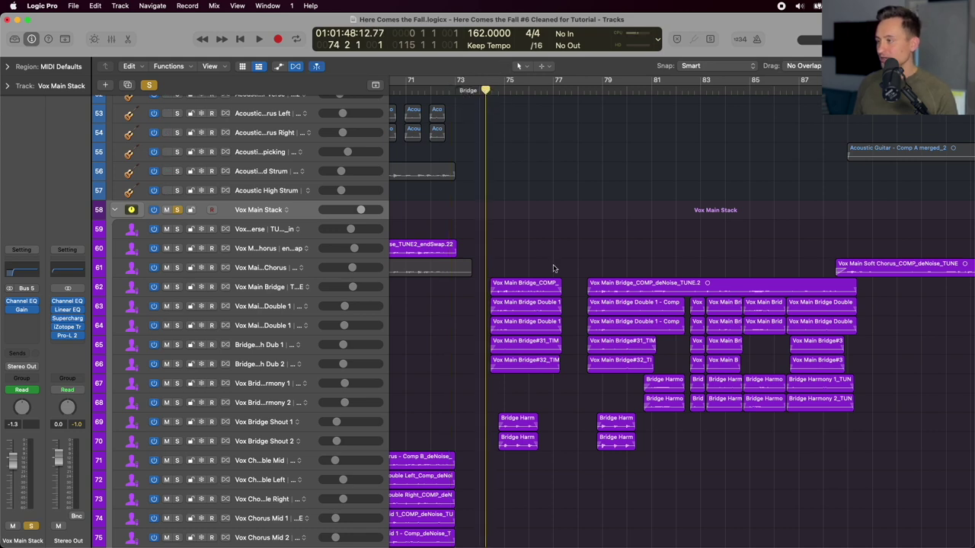
key("super+Right")
key("super+Right")
key("space")
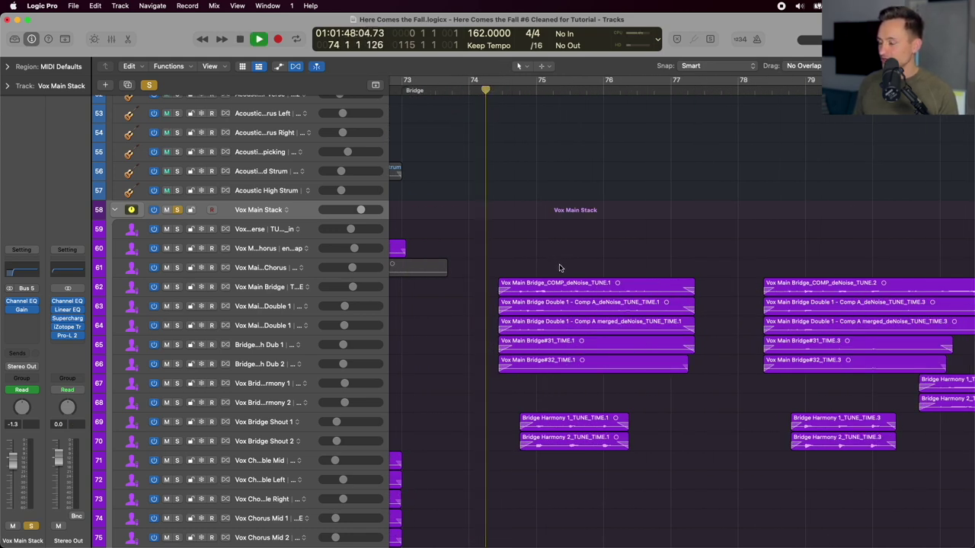
scroll(559, 267, "down", 3)
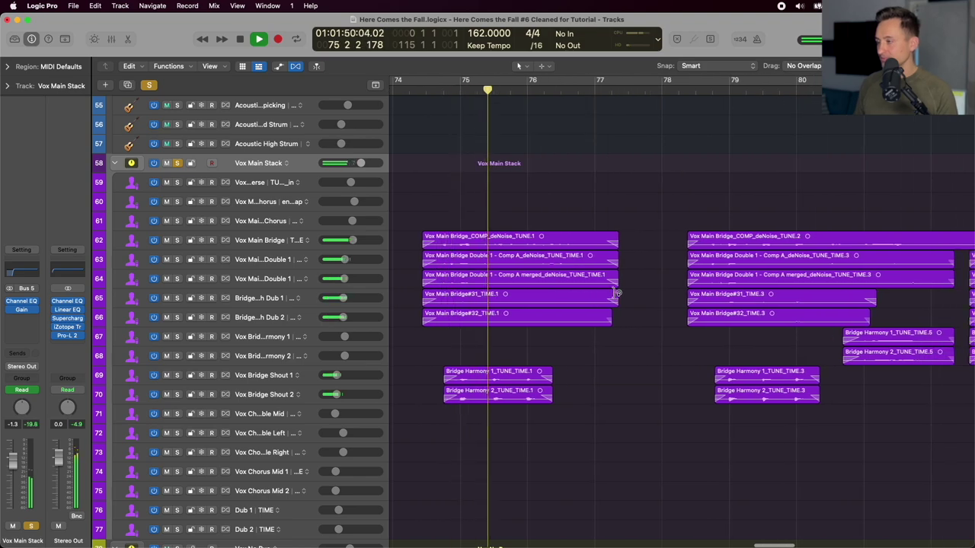
key("super+Left")
key("super+Down")
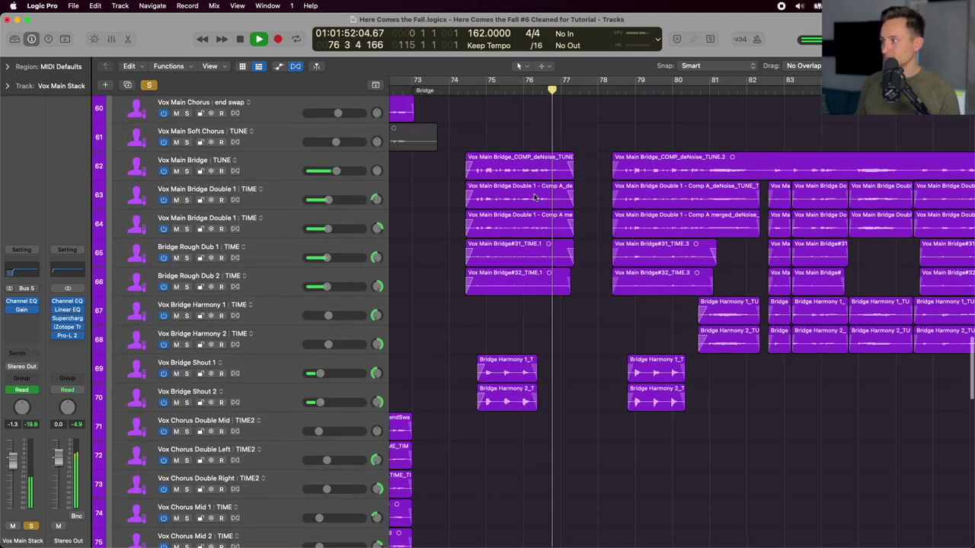
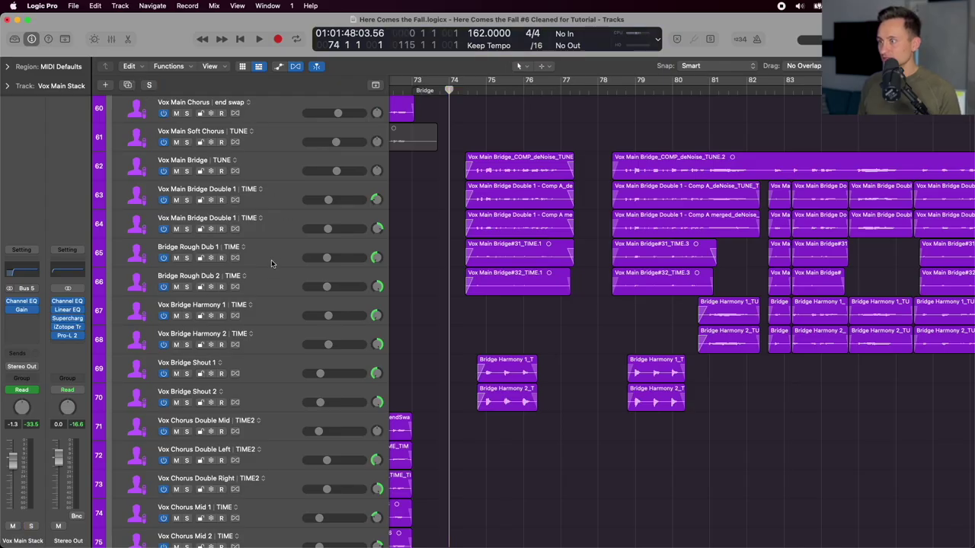
Solo the Bridge Rough Dub 1 and 2 tracks and audition their first phrase from bar 74 beat 3.
left_click(270, 253)
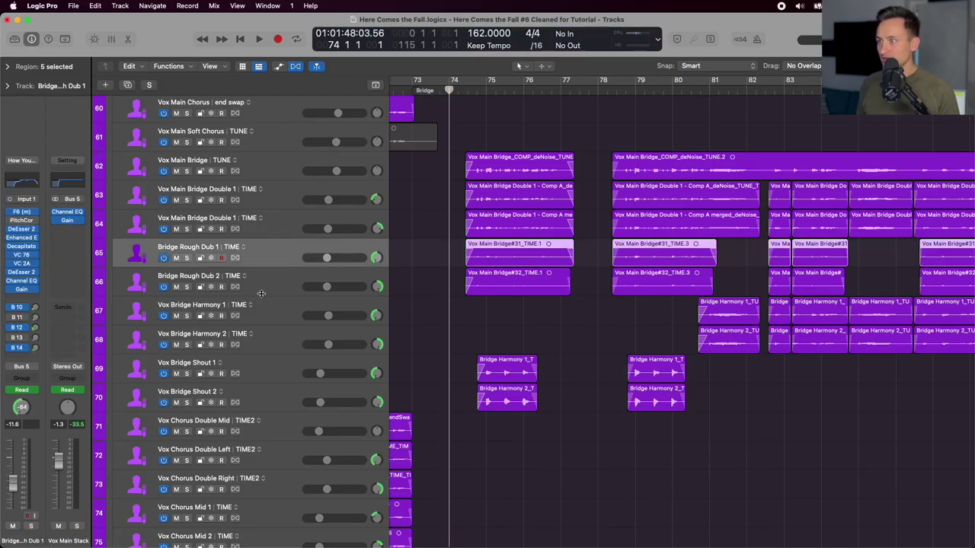
left_click(261, 286, "shift")
key("s")
left_click(467, 90)
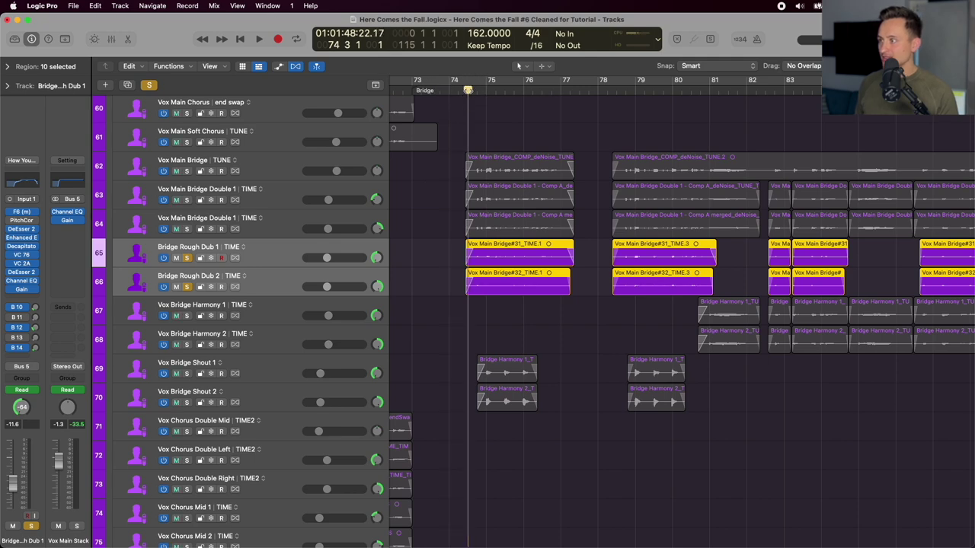
key("super+Right")
key("super+Down")
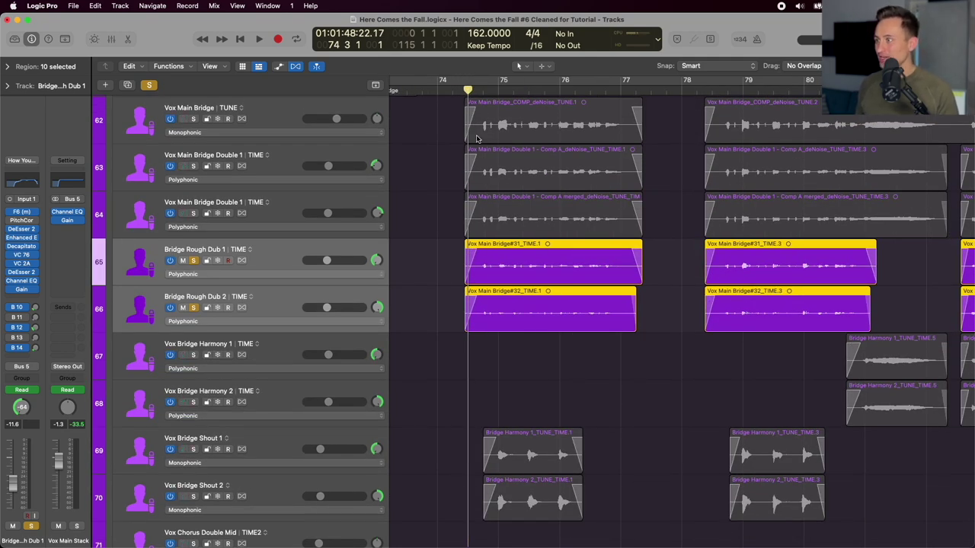
key("space")
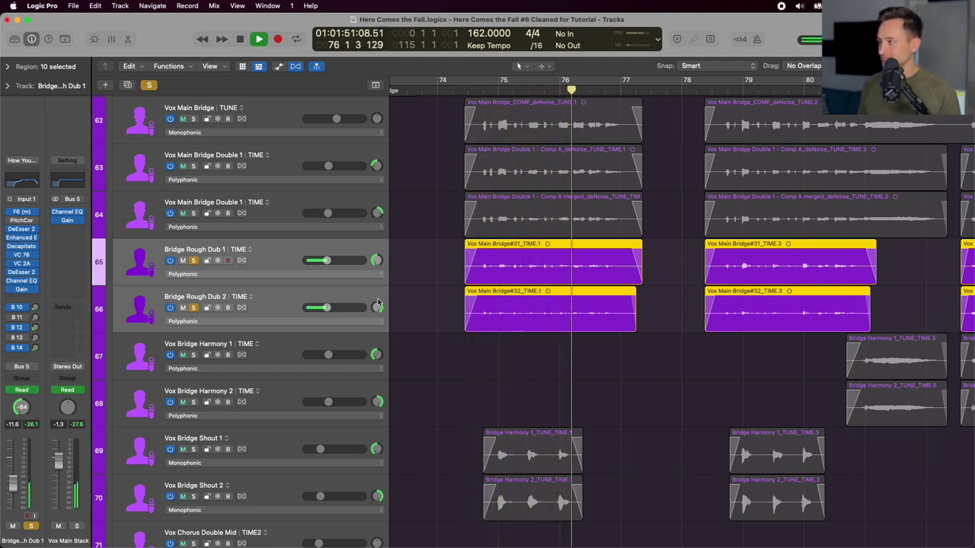
key("space")
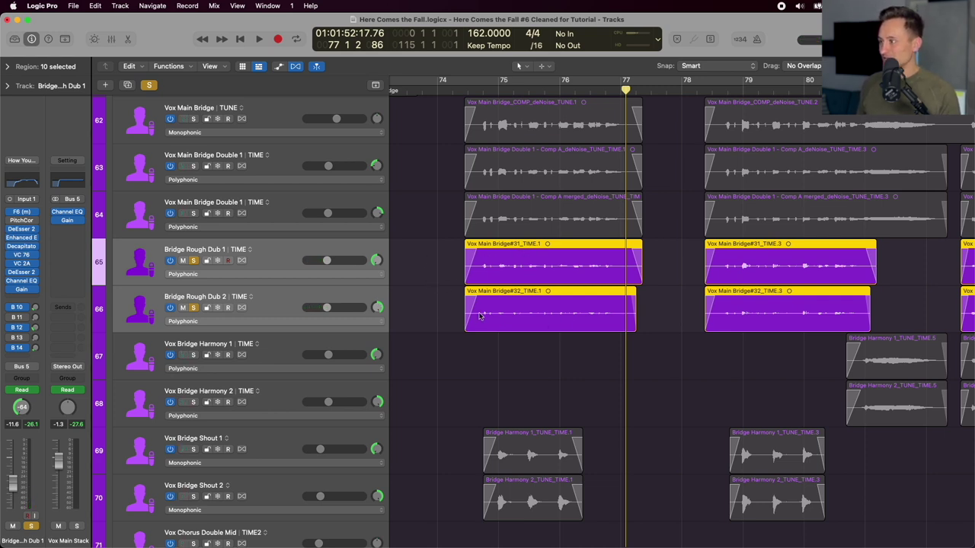
Solo the Vox Bridge Shout 1 and 2 tracks and unsolo both Bridge Rough Dub tracks.
scroll(461, 318, "down", 2)
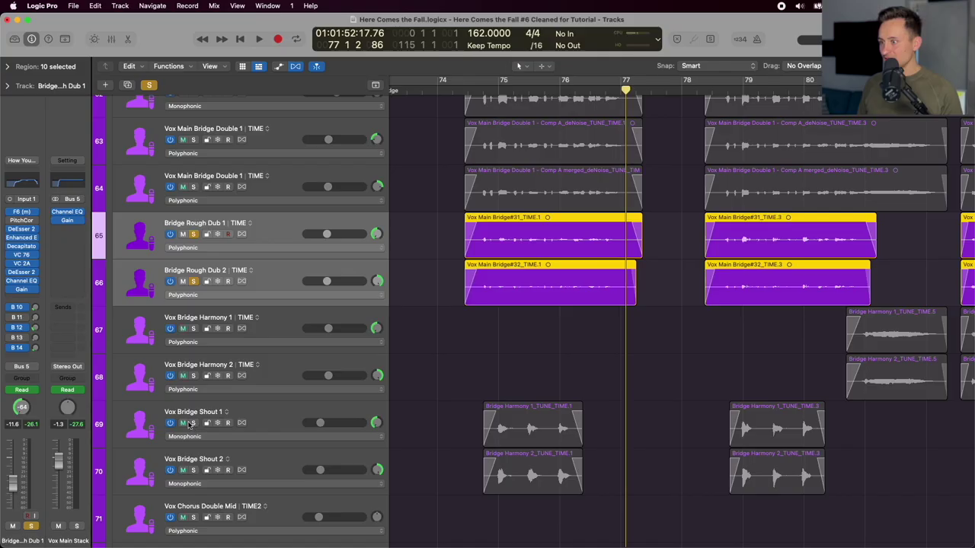
left_click(192, 423)
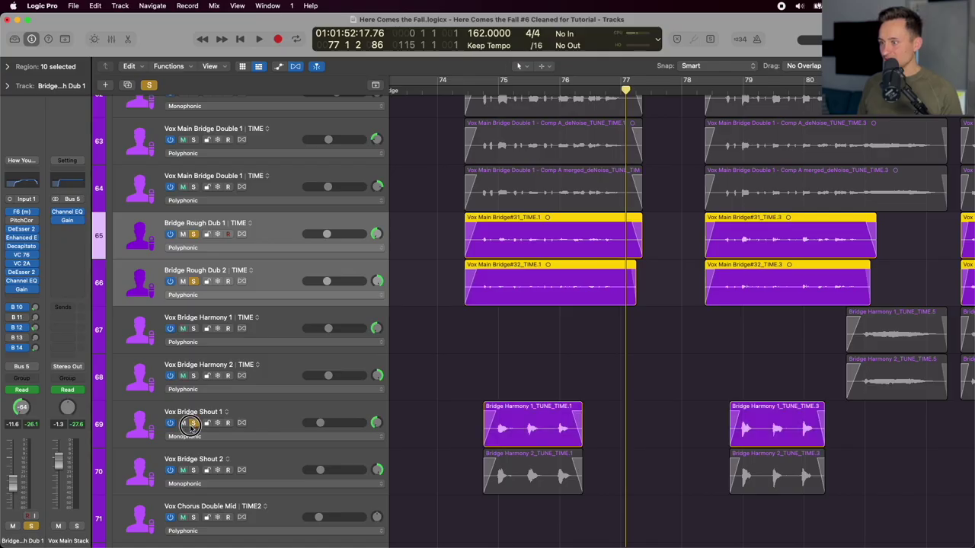
left_click_drag(193, 424, 192, 470)
left_click_drag(194, 234, 192, 280)
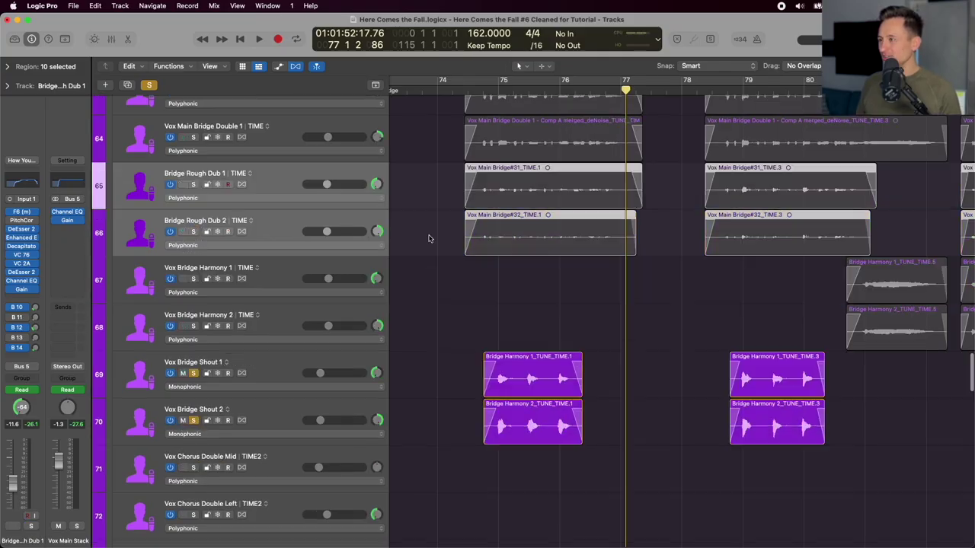
scroll(428, 239, "down", 3)
Check the channel strips of Vox Bridge Shout 1 and 2 and play the soloed shouts from bar 74 beat 3.
left_click(471, 86)
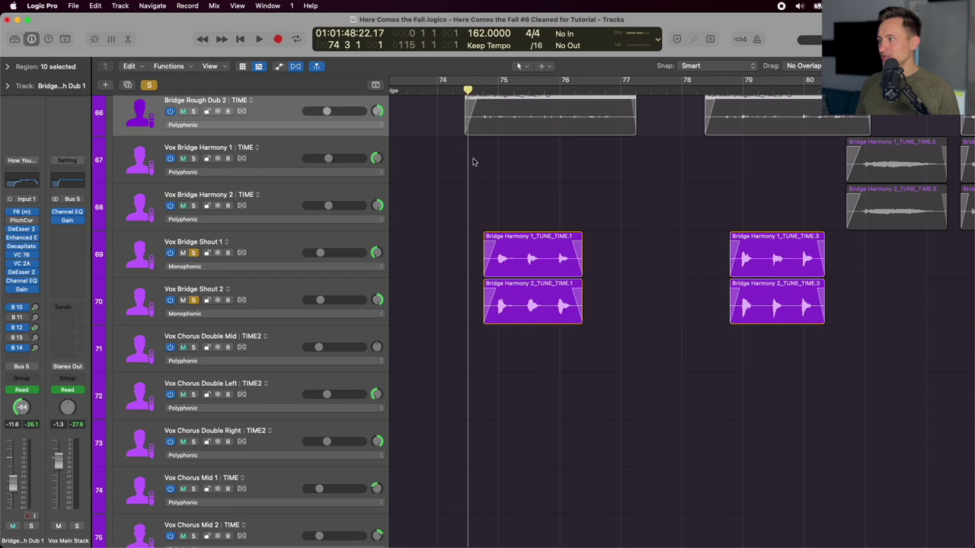
scroll(472, 161, "up", 2)
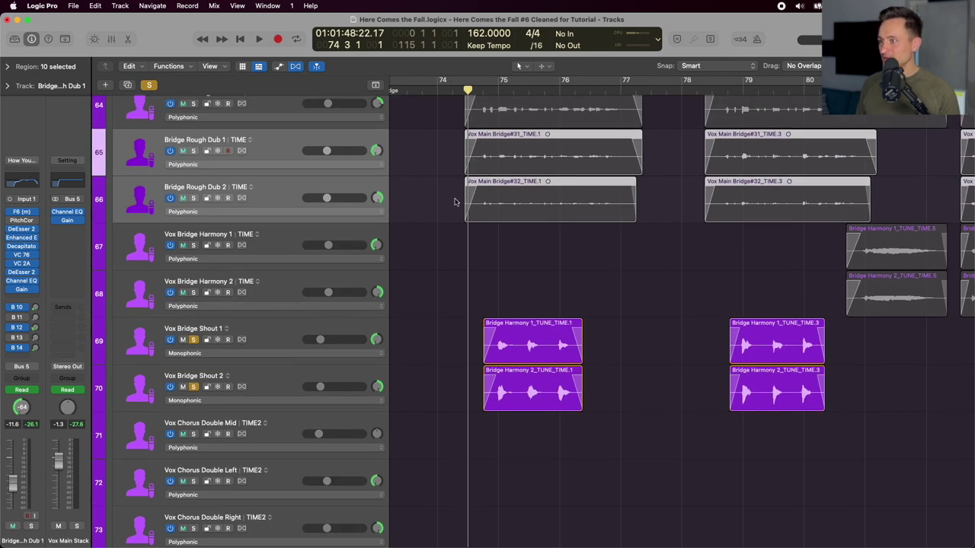
left_click(251, 338)
left_click(268, 374)
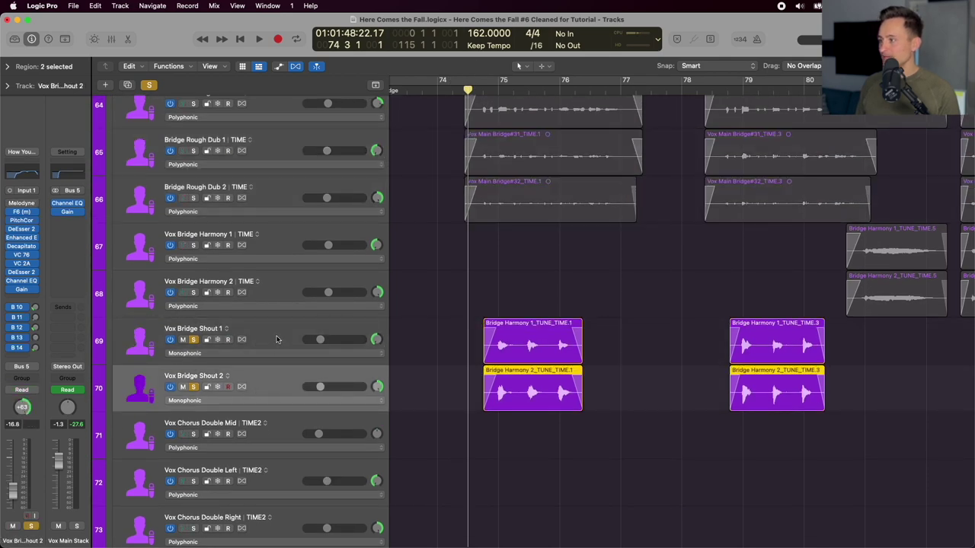
left_click(277, 339)
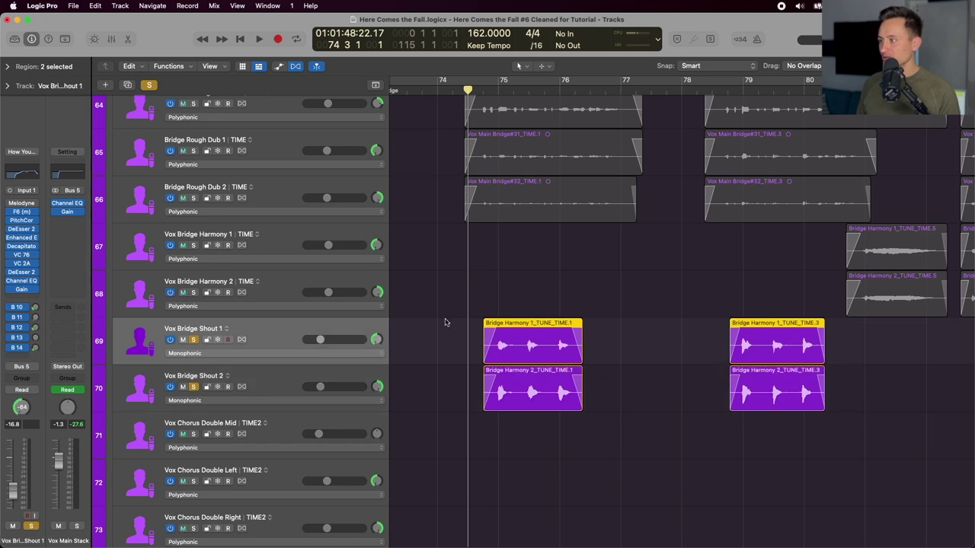
key("space")
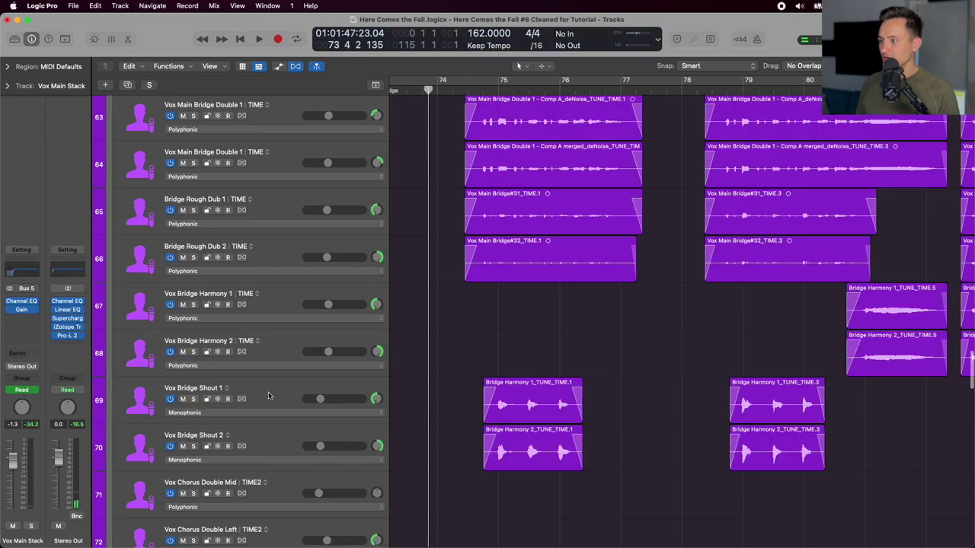
Solo the whole Vox Main Stack again and listen to all the layered bridge vocals together from bar 74.
left_click(270, 429)
scroll(270, 423, "up", 10)
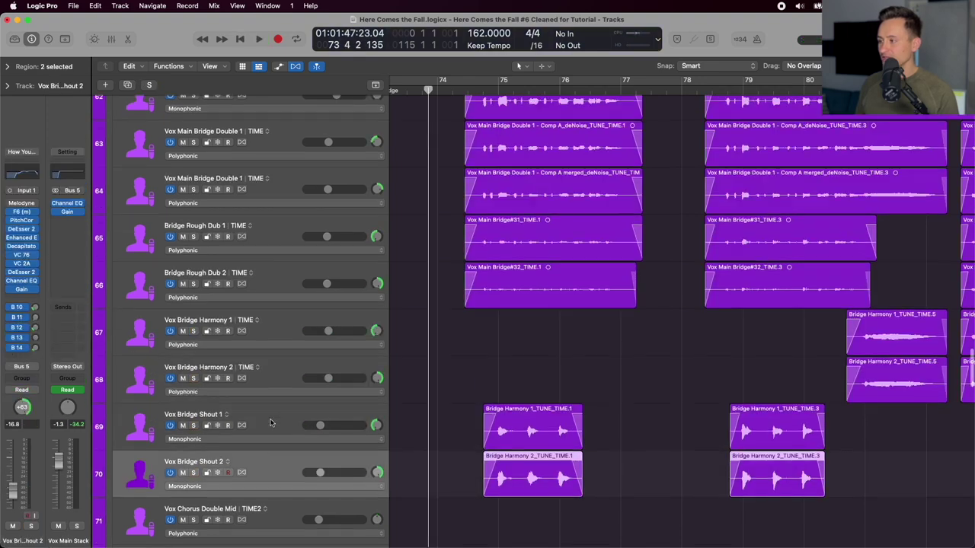
left_click(265, 402)
key("s")
scroll(640, 386, "down", 10)
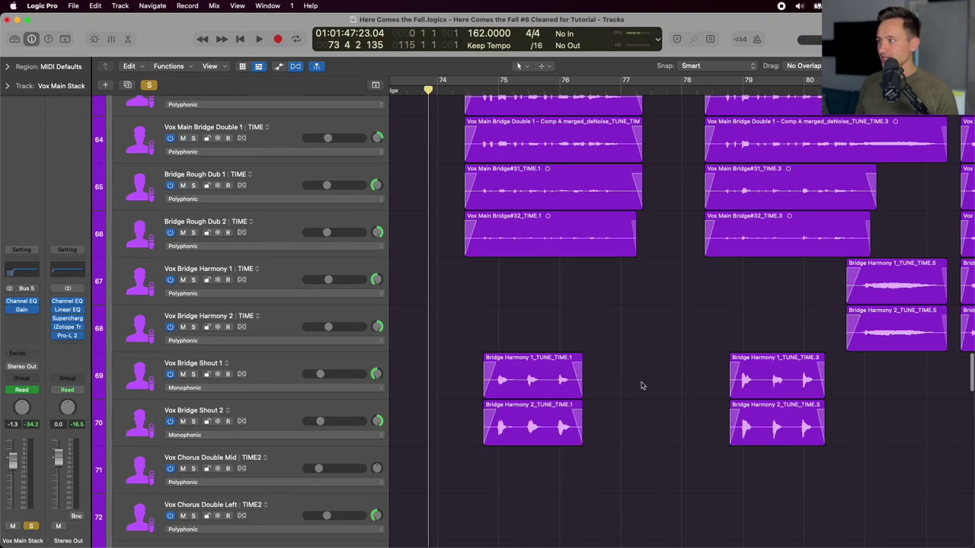
left_click(435, 89)
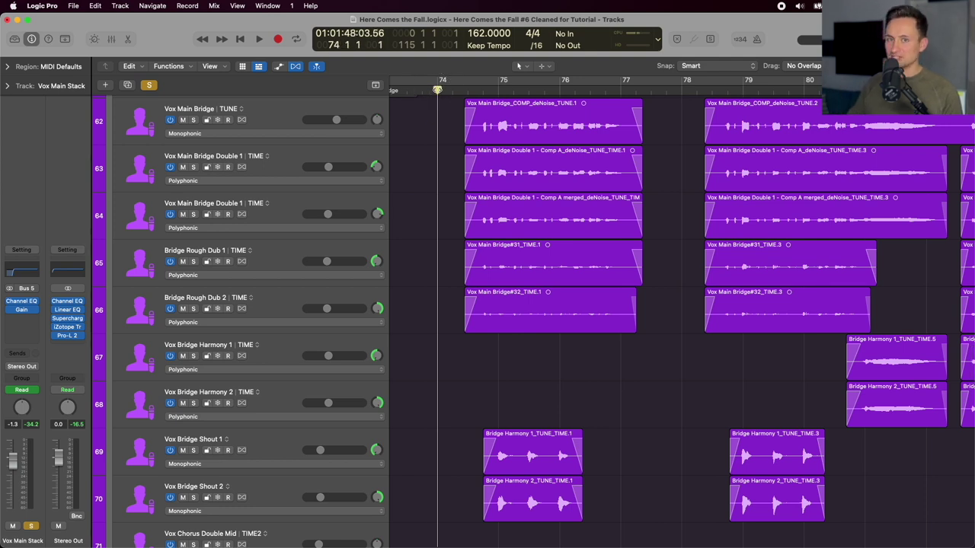
key("space")
scroll(446, 160, "left", 1)
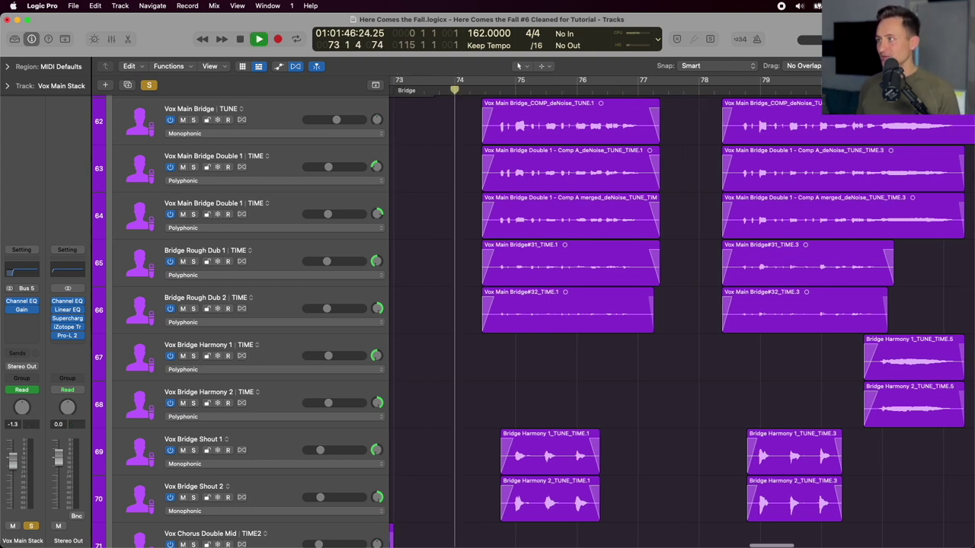
scroll(446, 161, "up", 2)
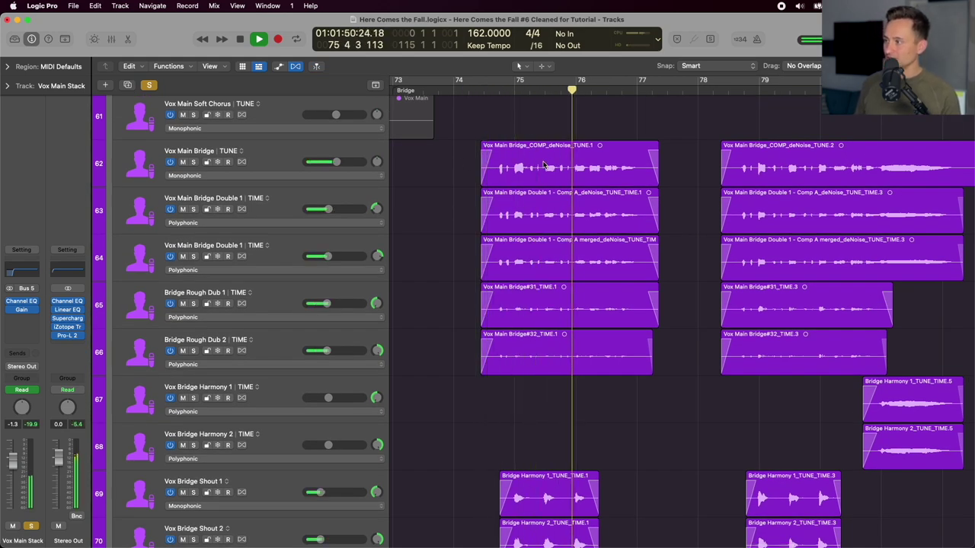
key("space")
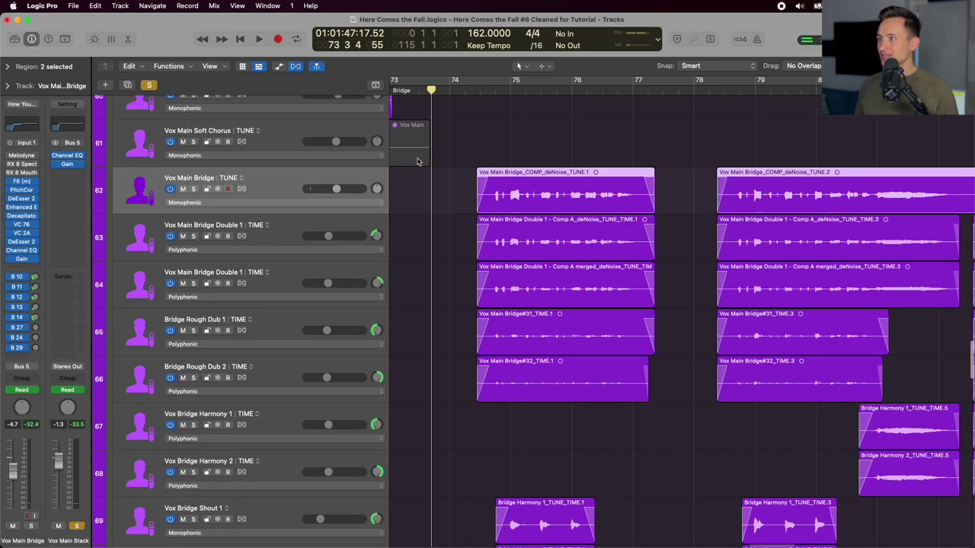
Show track automation and display the Send 6 → 1/8 DELAY LONG lane on the Vox Main Bridge track.
scroll(491, 223, "up", 1)
key("a")
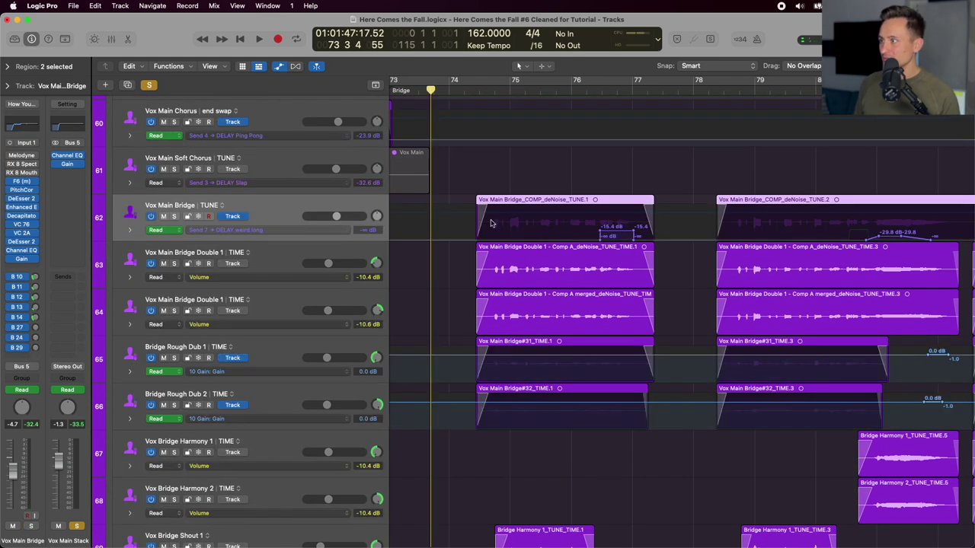
scroll(491, 223, "up", 1)
scroll(303, 276, "up", 2)
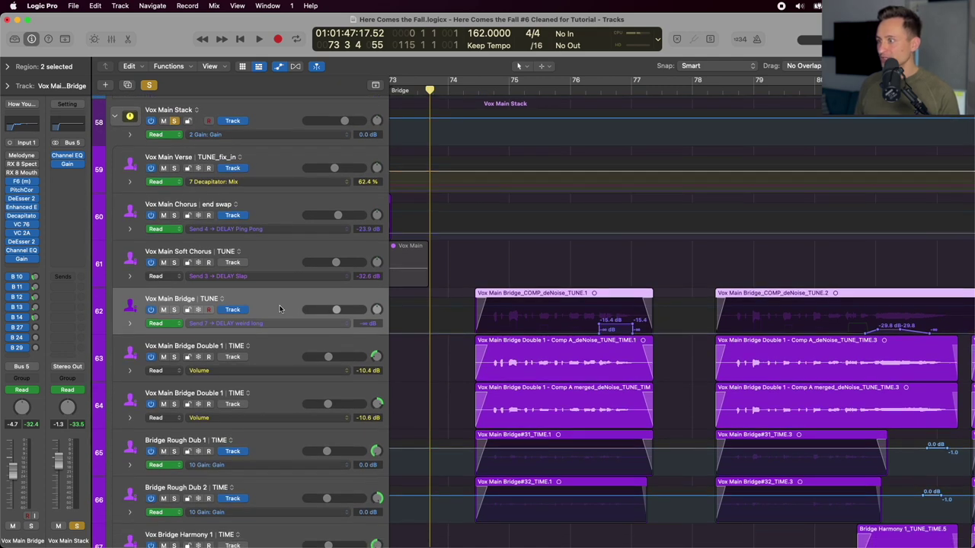
left_click(233, 324)
left_click(239, 324)
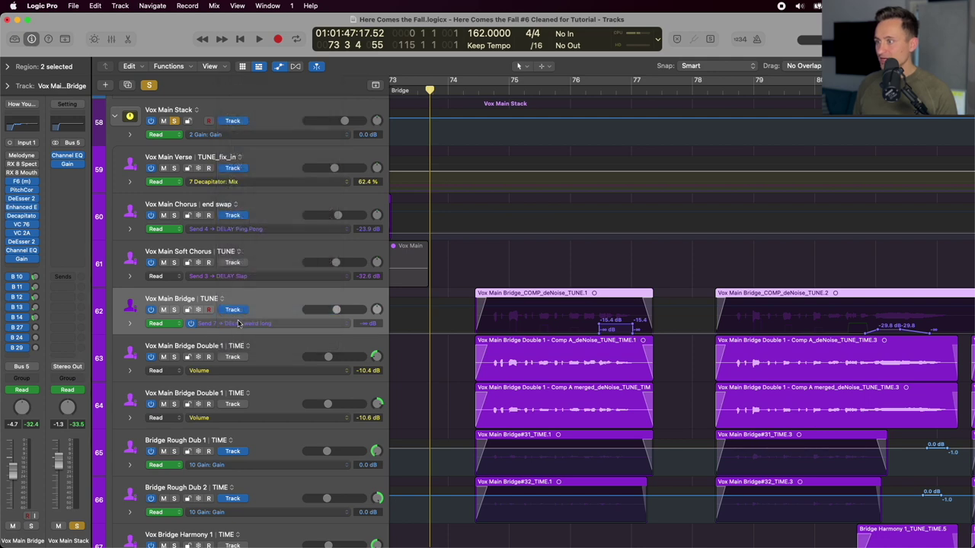
View the Send 8 → 1/8 DELAY automation on Vox Main Bridge and switch the lane back to Send 6 → 1/8 DELAY LONG.
left_click(283, 326)
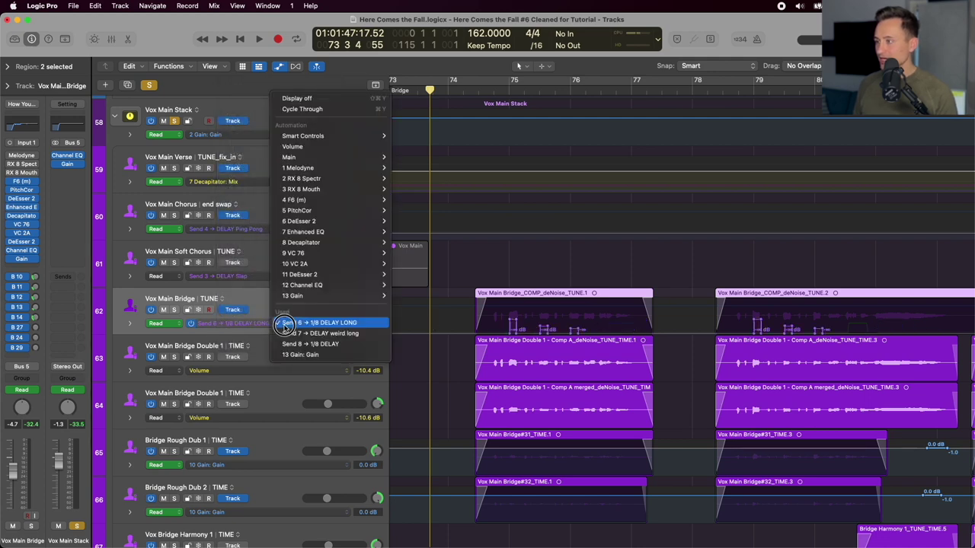
left_click(296, 344)
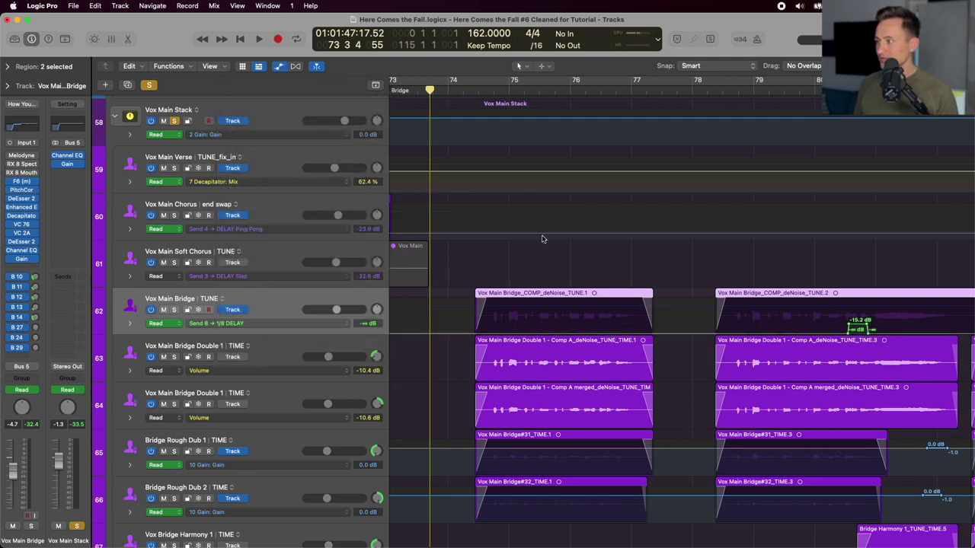
left_click(275, 316)
left_click(281, 300)
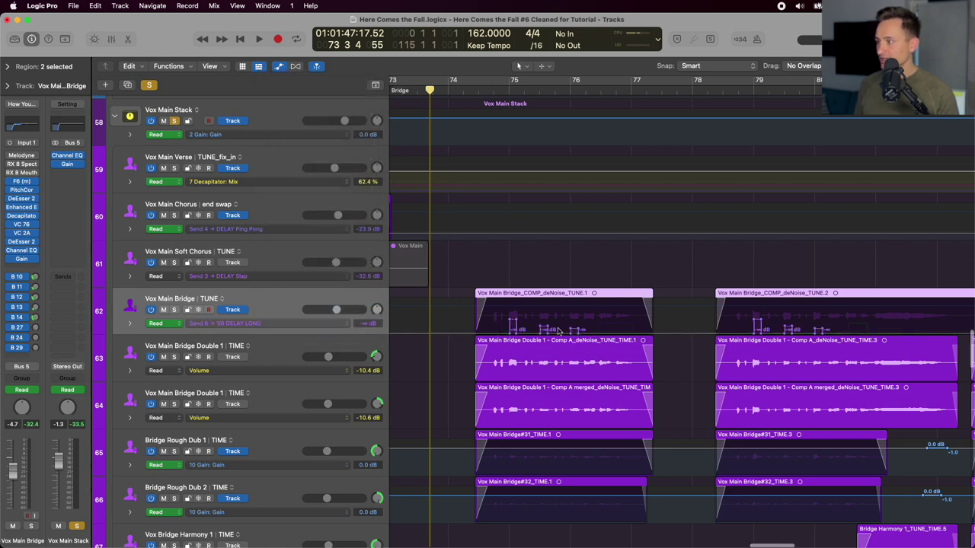
Solo only the Vox Main Bridge track and place the playhead at the start of its first bridge region in bar 74.
key("super+Down")
key("super+Down")
key("super+Down")
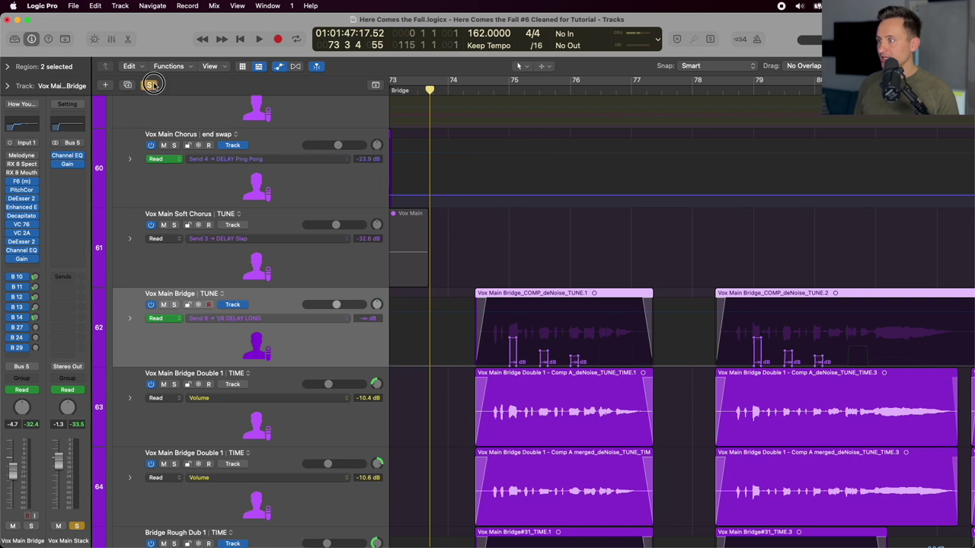
left_click(150, 85)
left_click_drag(443, 89, 473, 91)
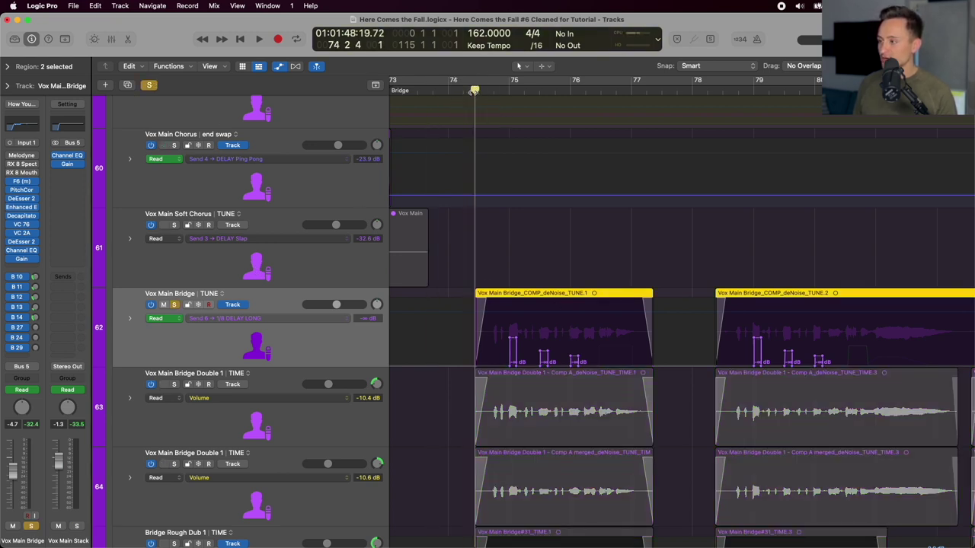
Play the soloed Vox Main Bridge phrase and display its Send 7 → DELAY weird long automation.
key("space")
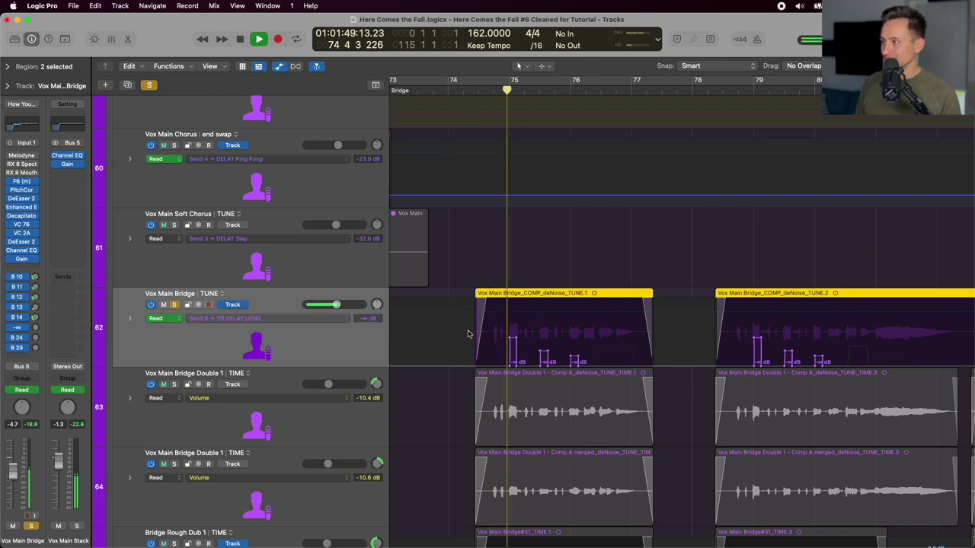
left_click(337, 319)
left_click(337, 326)
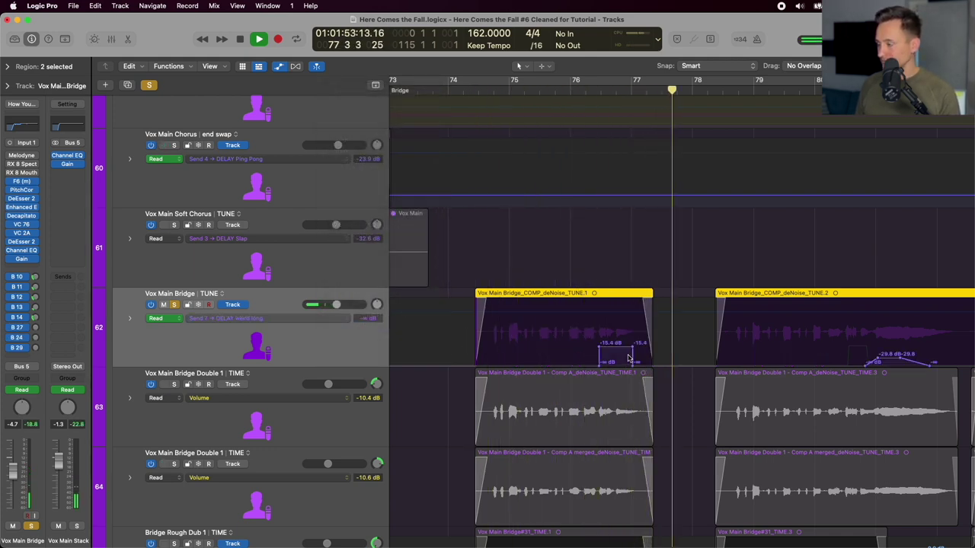
Stop playback, switch the Vox Main Bridge lane back to Send 6 → 1/8 DELAY LONG and place the playhead at bar 75.
key("space")
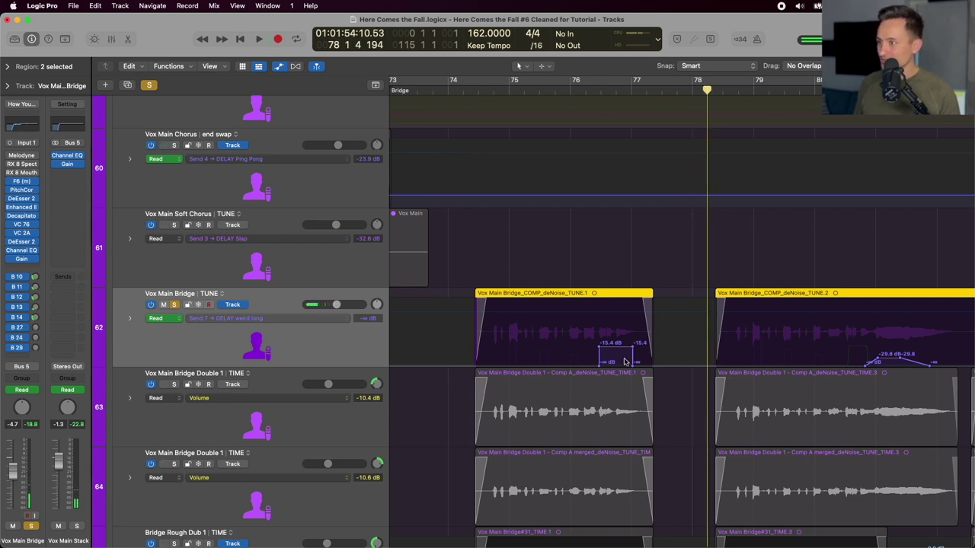
key("0")
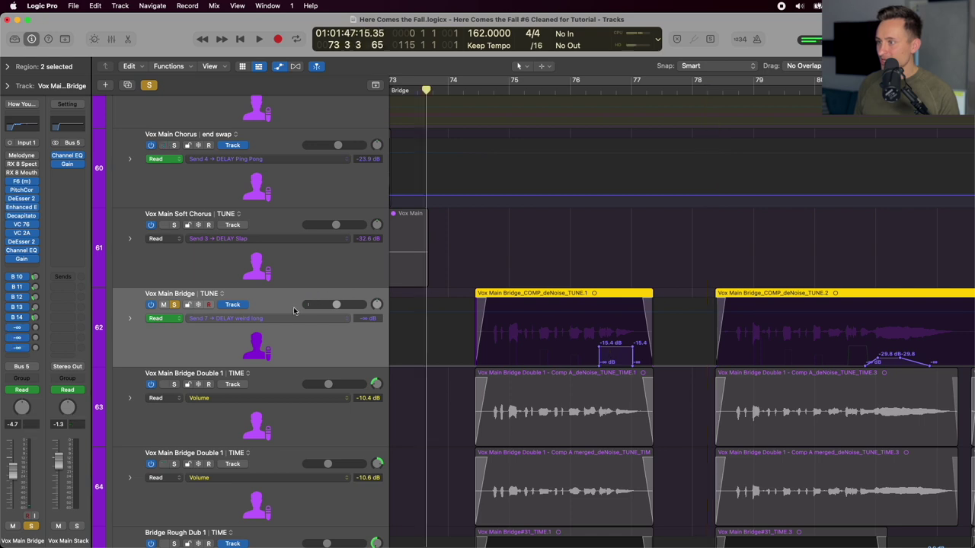
left_click(290, 315)
left_click(293, 299)
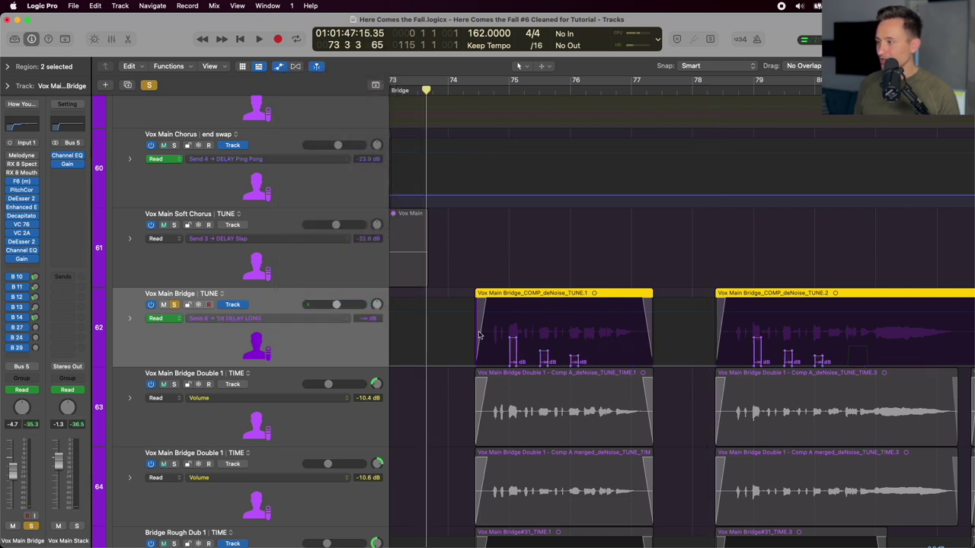
left_click(501, 90)
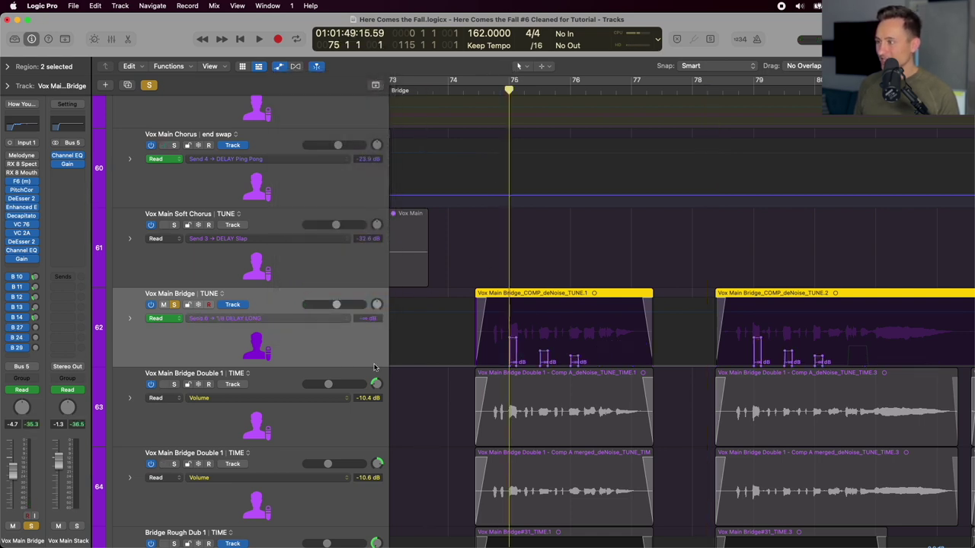
Display the channel strip of the 1/8 DELAY LONG bus fed by the Bus 27 send on Vox Main Bridge.
left_click(26, 327)
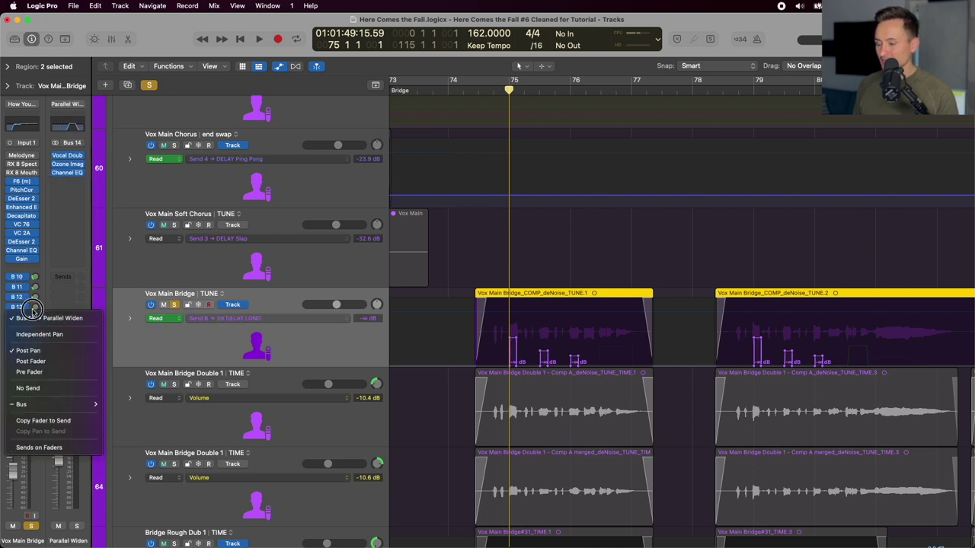
left_click(25, 328)
left_click(23, 328)
left_click(42, 321)
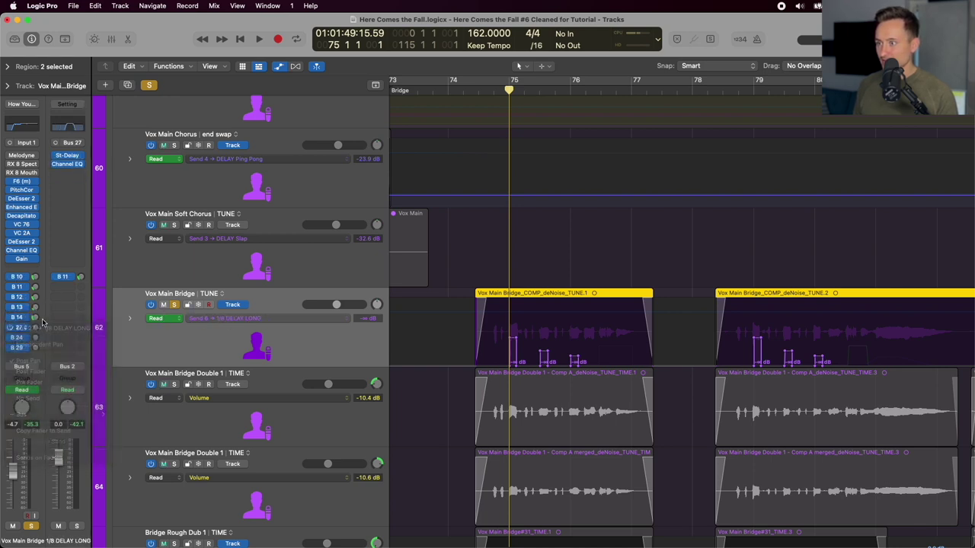
Open the Stereo Delay plug-in on the 1/8 DELAY LONG bus, review its delay and feedback settings, and close it.
left_click(67, 174)
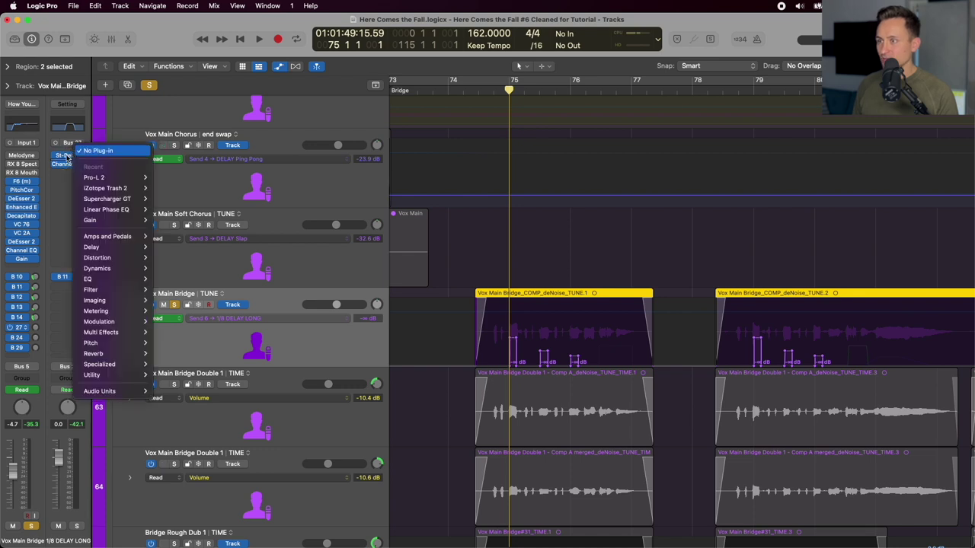
left_click(67, 157)
left_click(67, 157)
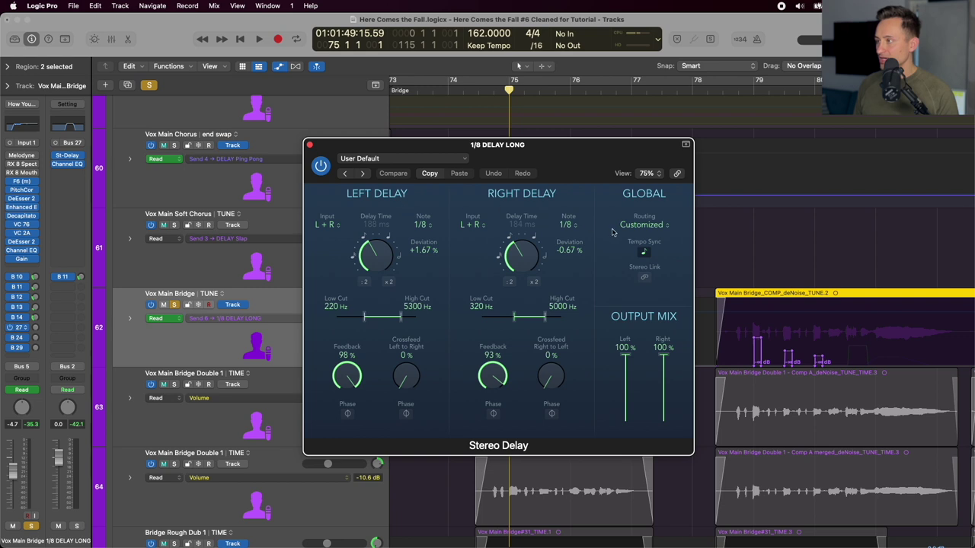
left_click(309, 145)
scroll(585, 240, "right", 1)
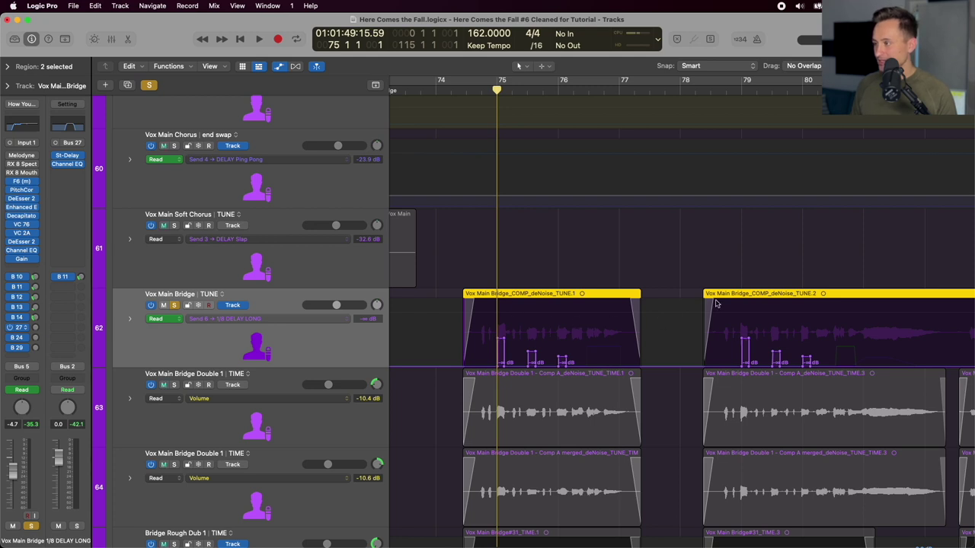
key("space")
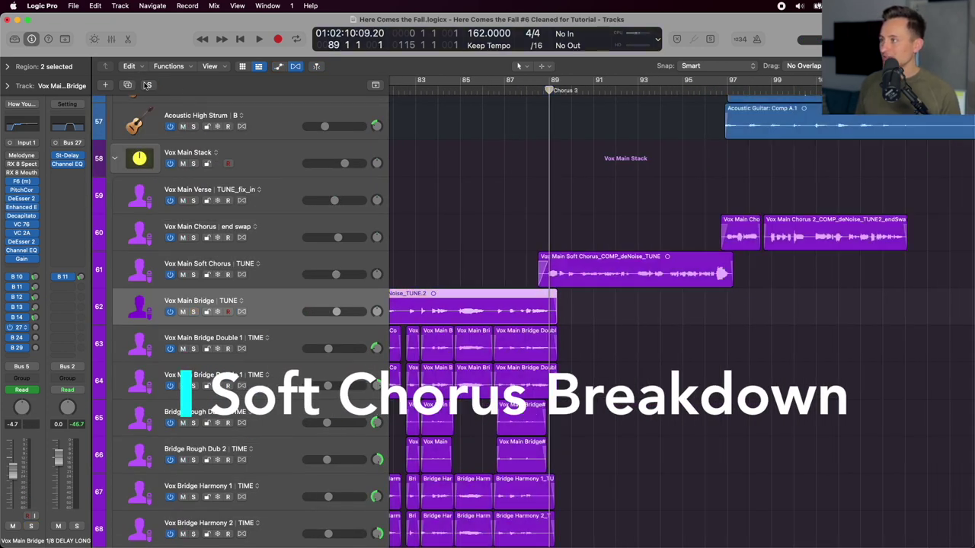
Place the playhead in bar 87 just before Chorus 3 and shrink the track heights to overview the arrangement.
scroll(510, 202, "up", 10)
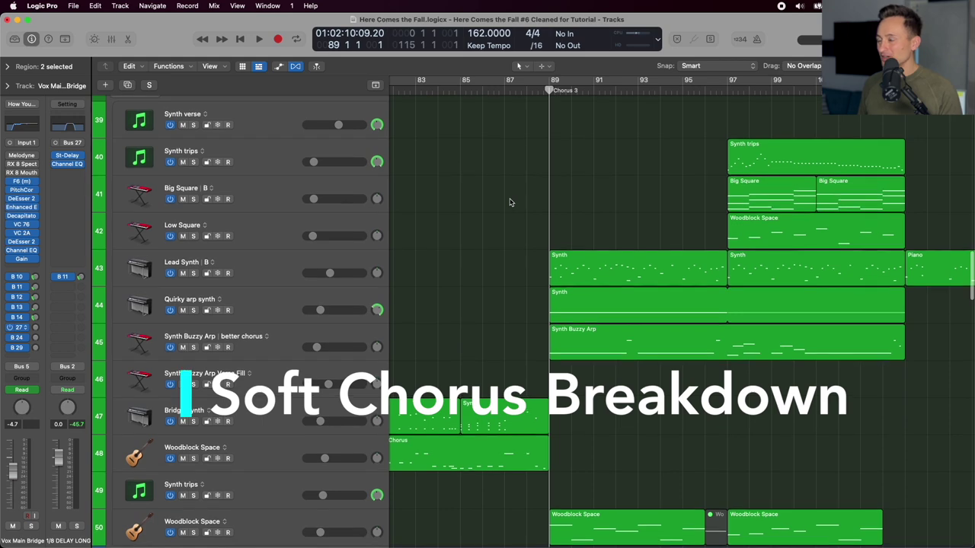
scroll(510, 201, "up", 5)
scroll(510, 202, "up", 2)
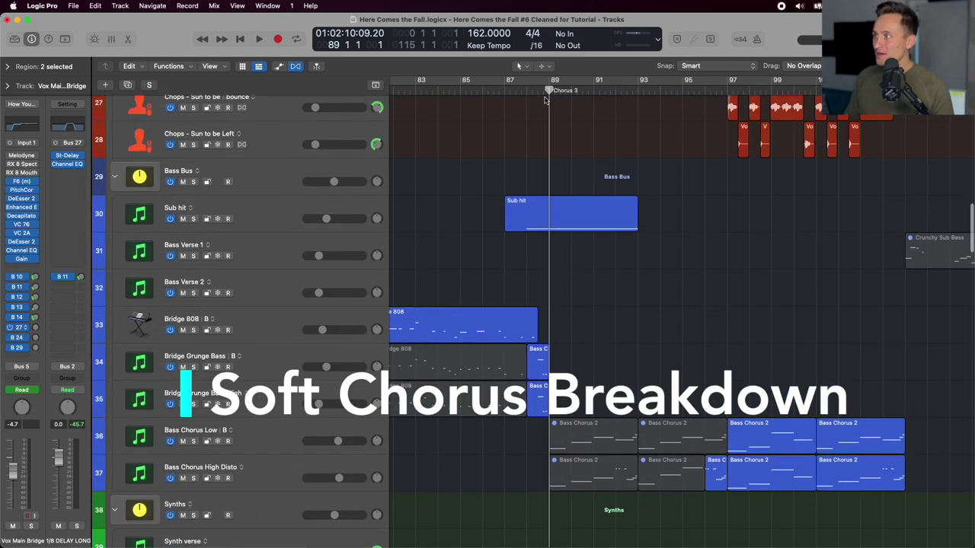
left_click(527, 87)
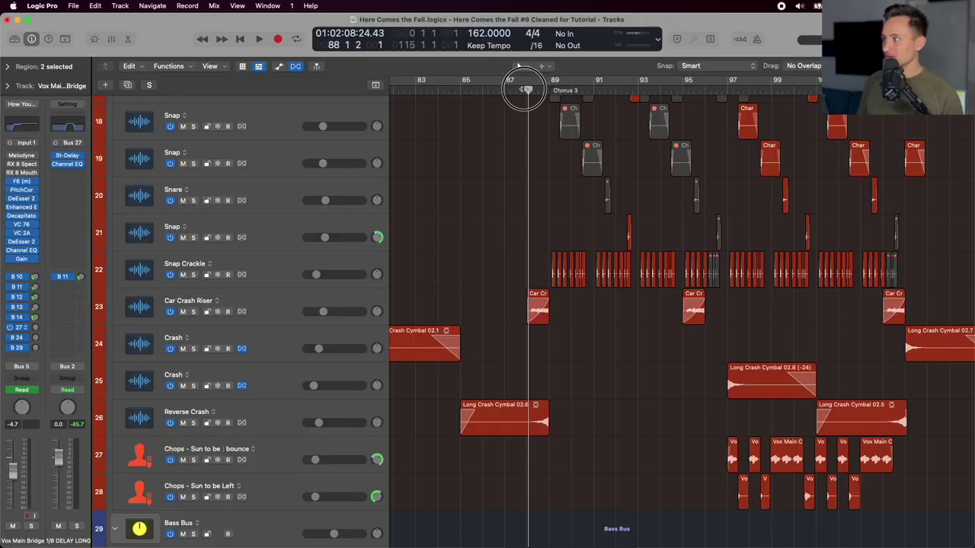
scroll(522, 90, "up", 10)
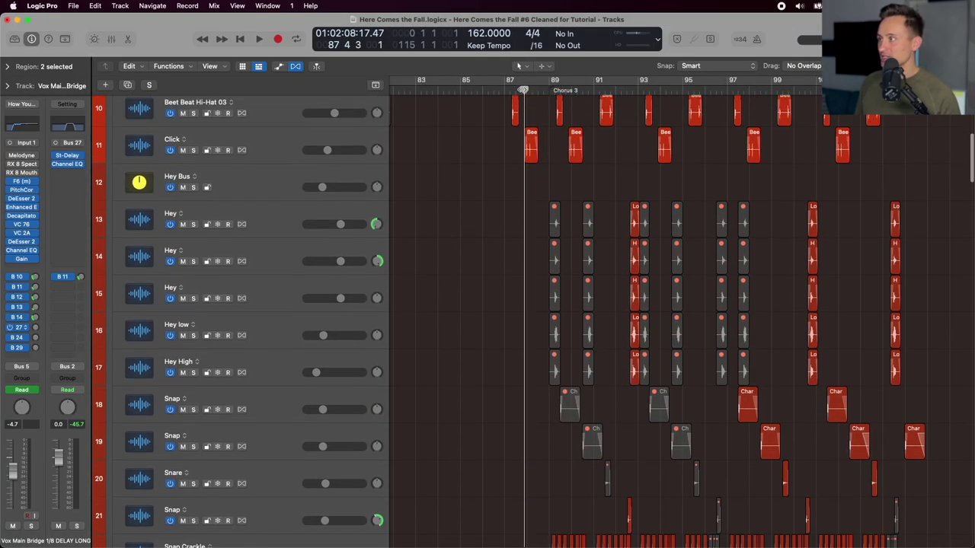
scroll(522, 90, "up", 7)
scroll(523, 90, "down", 7)
key("super+Up")
key("super+Up")
key("super+Up")
key("super+Up")
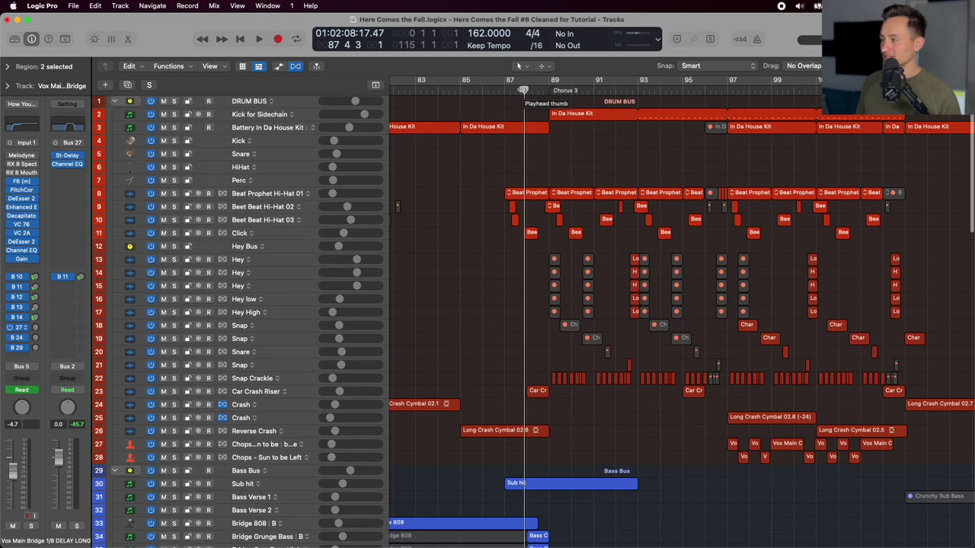
Play the start of Chorus 3 with all tracks while looking through the synth, guitar and vocal tracks, and stop playback.
key("space")
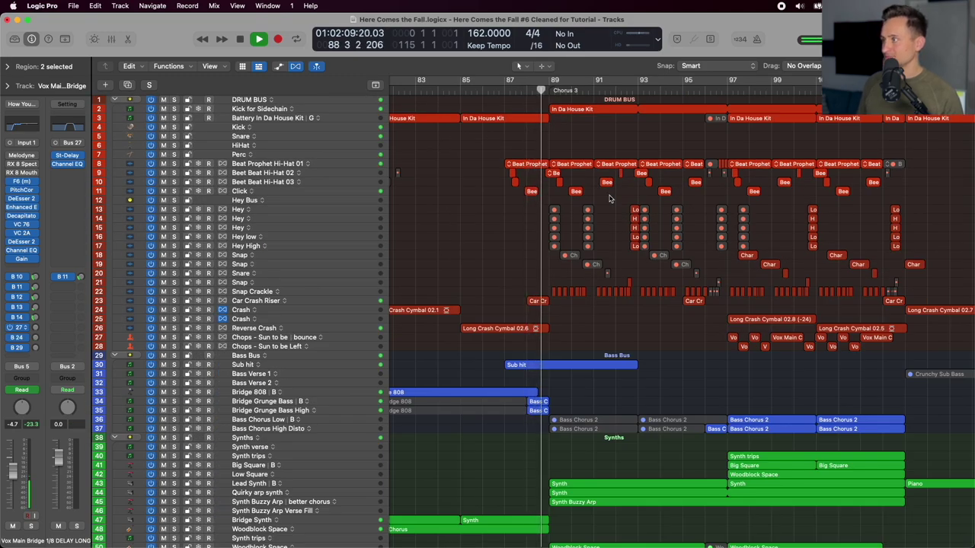
scroll(609, 199, "down", 10)
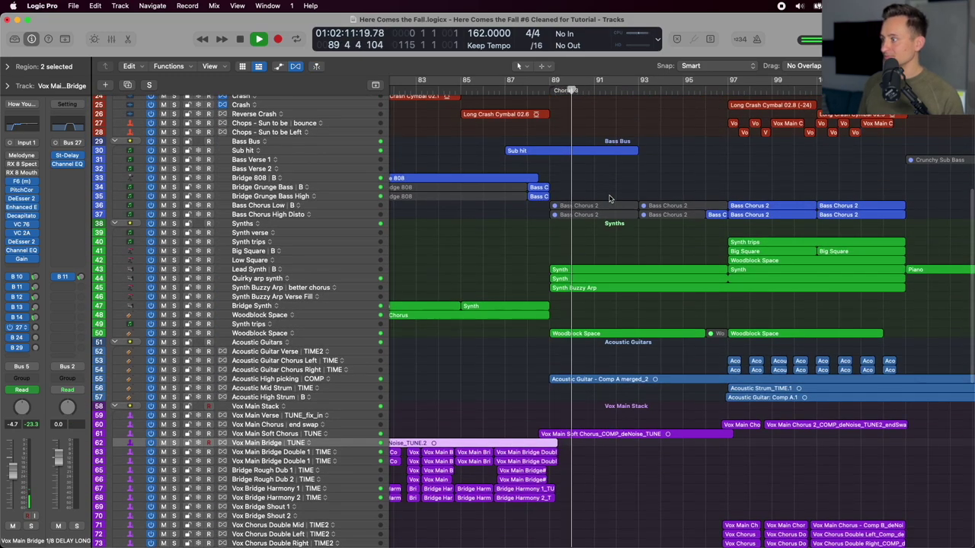
scroll(609, 199, "down", 3)
scroll(610, 198, "up", 5)
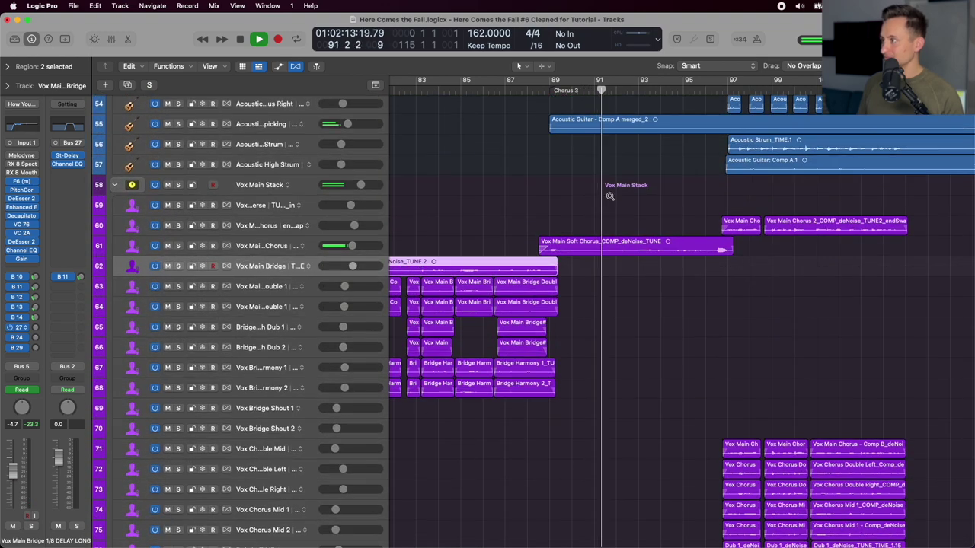
key("space")
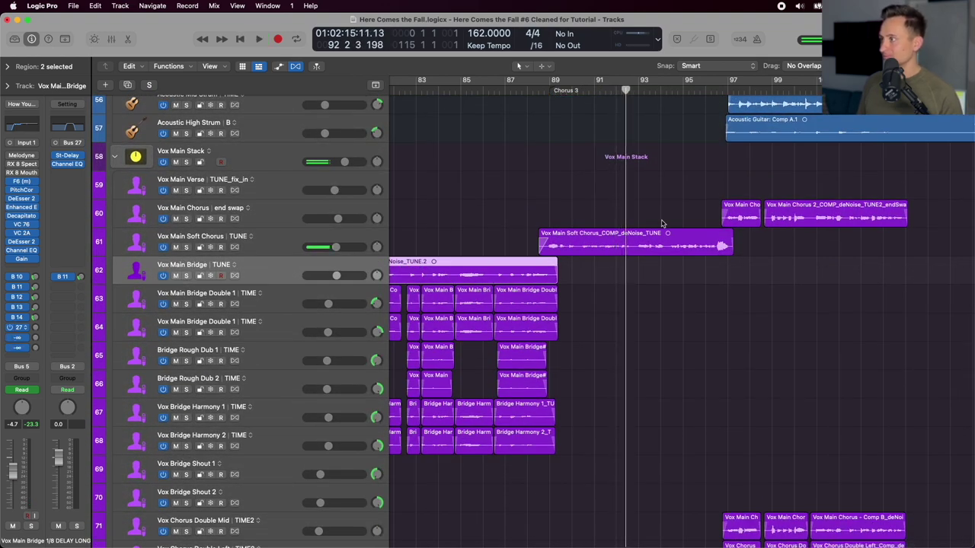
Select the DRUM BUS track and place the playhead in bar 88 shortly before Chorus 3.
scroll(655, 217, "up", 20)
scroll(662, 223, "up", 12)
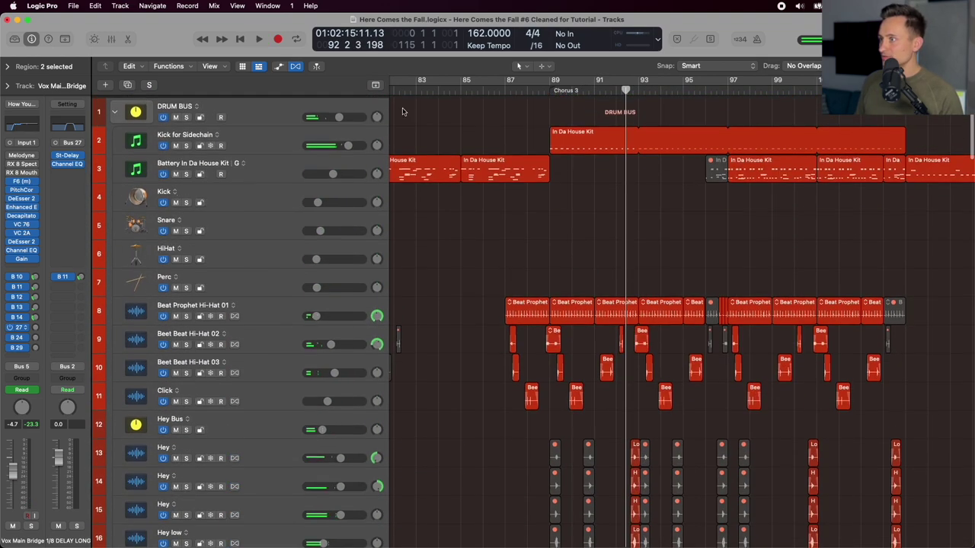
left_click(261, 106)
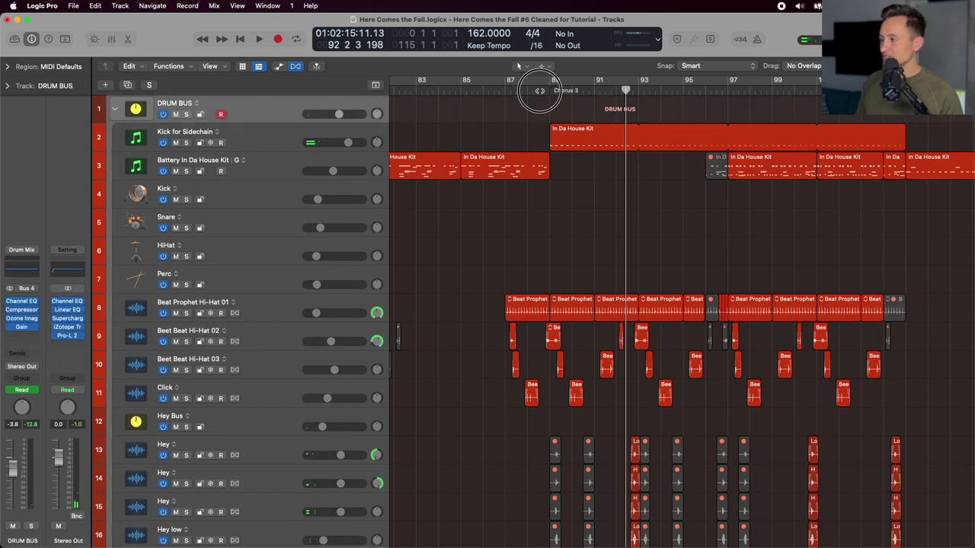
left_click(539, 90)
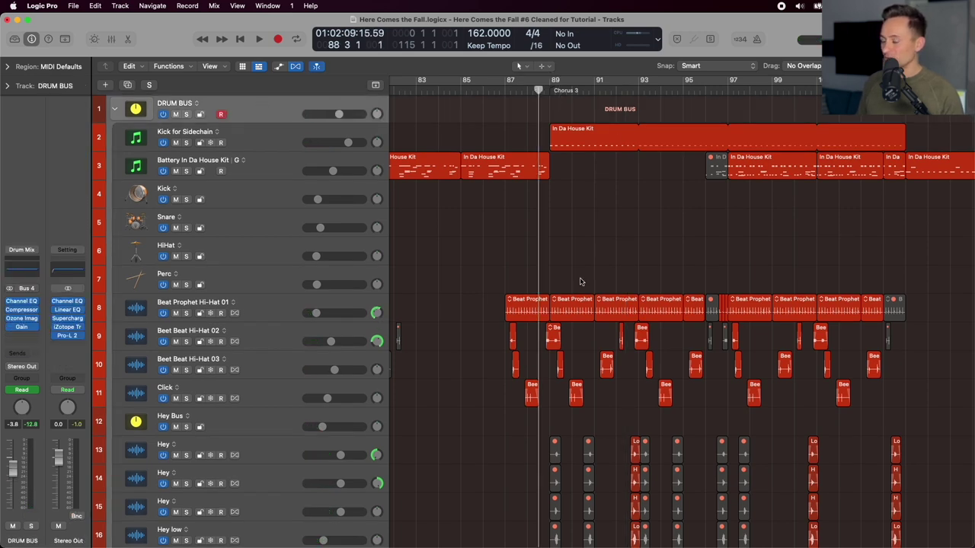
Examine the hey, snap, crackle, riser and crash regions of the drum tracks around Chorus 3.
scroll(583, 361, "down", 5)
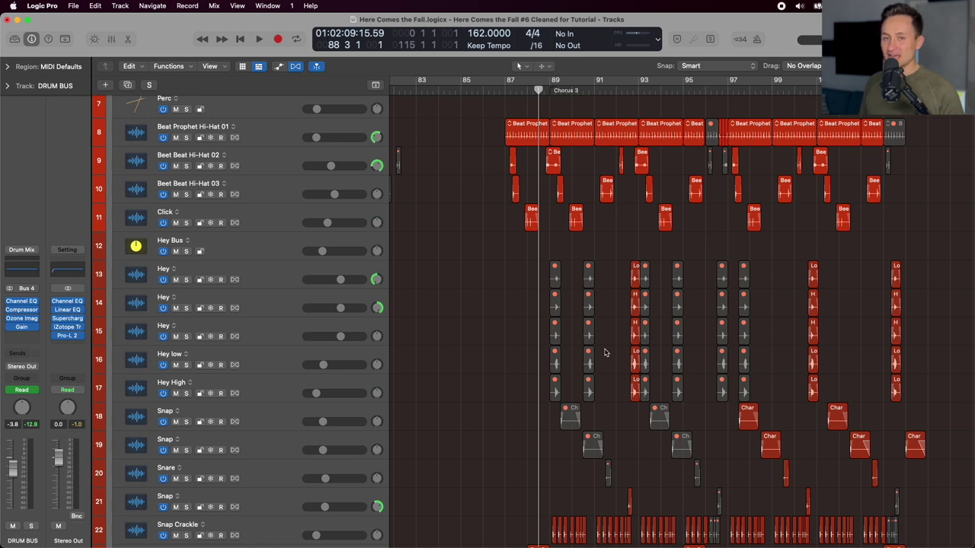
scroll(605, 352, "down", 3)
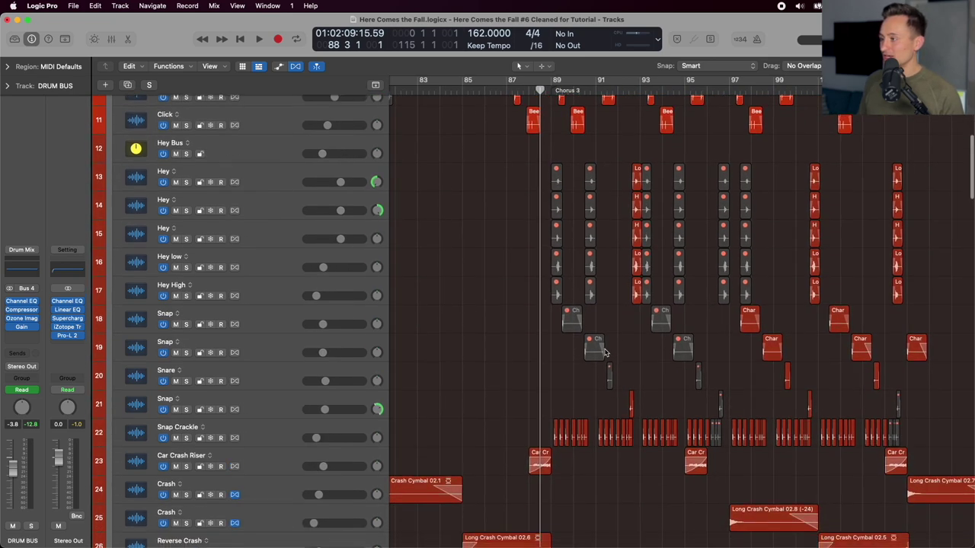
scroll(606, 352, "down", 3)
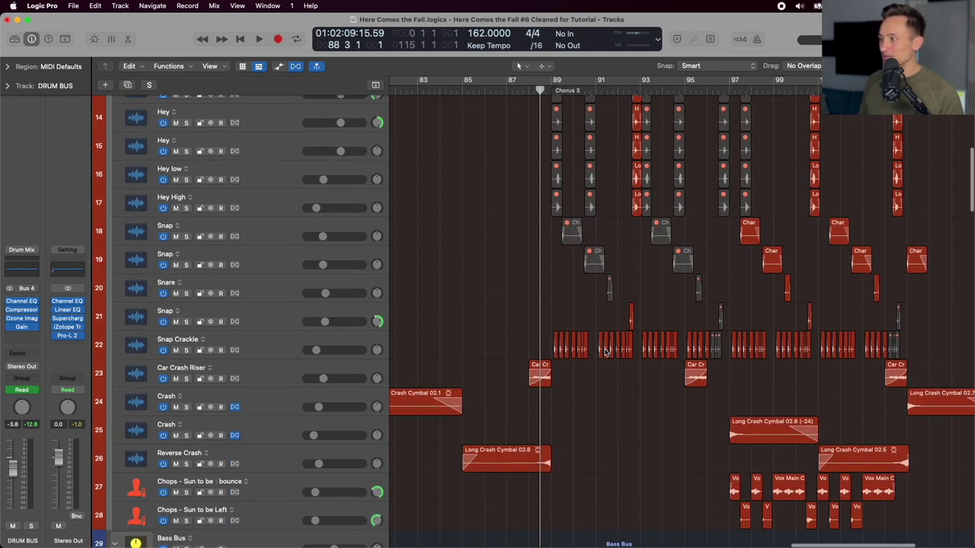
scroll(606, 353, "down", 1)
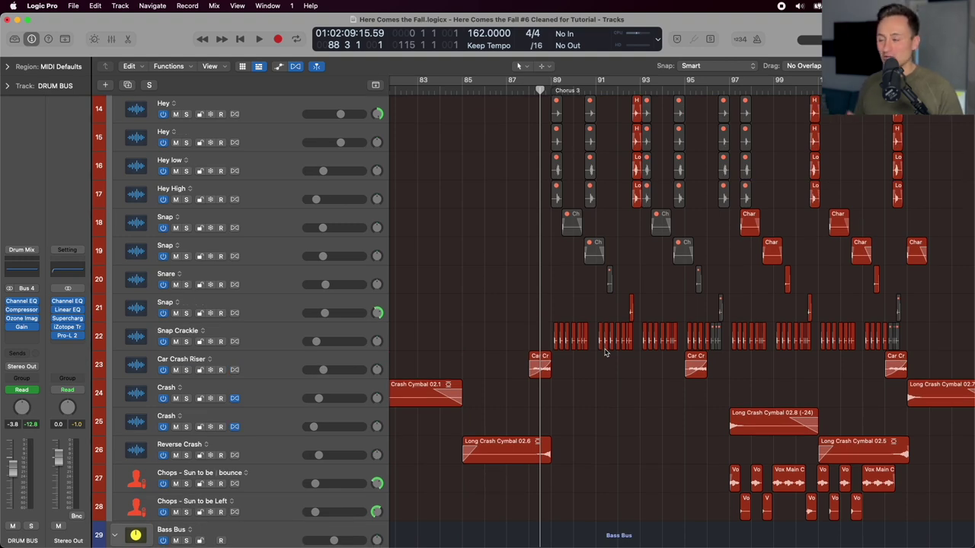
scroll(605, 352, "down", 2)
scroll(605, 353, "up", 6)
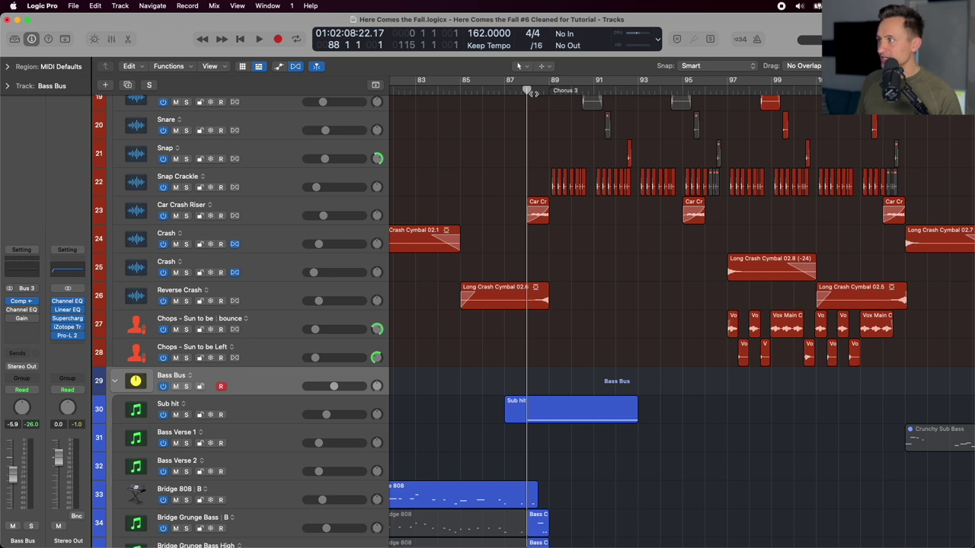
scroll(436, 240, "down", 1)
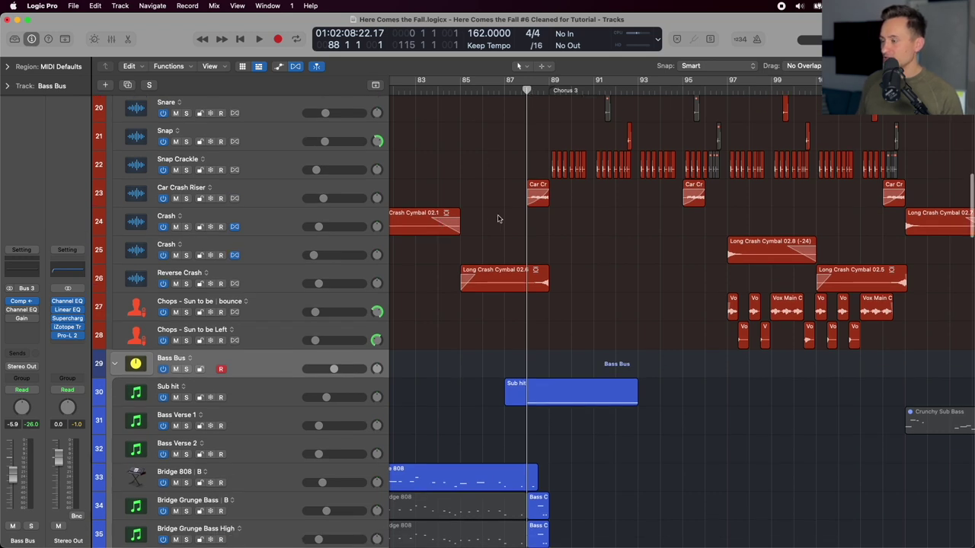
Select the Car Crash Riser track and the Reverse Crash track in turn to review the transition into Chorus 3.
left_click(268, 194)
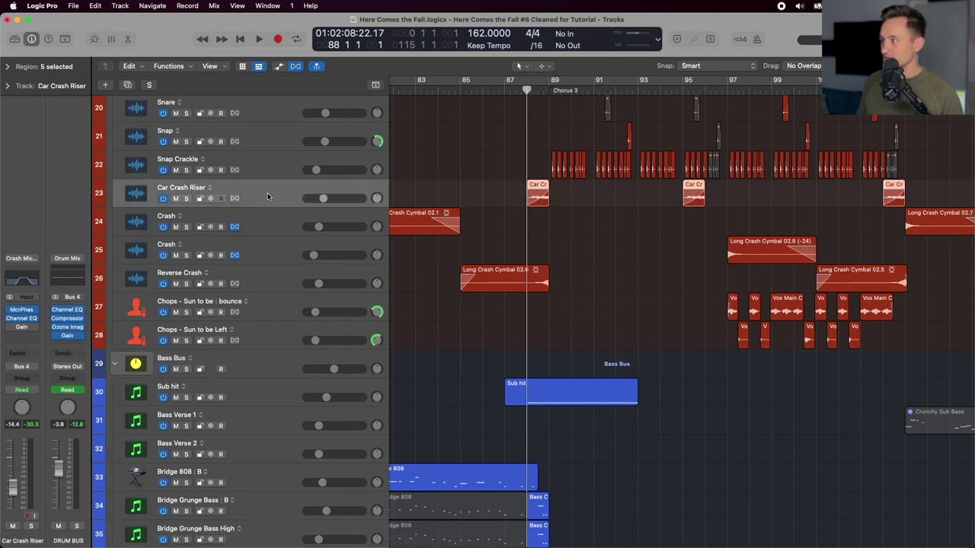
left_click(274, 277)
scroll(496, 193, "down", 10)
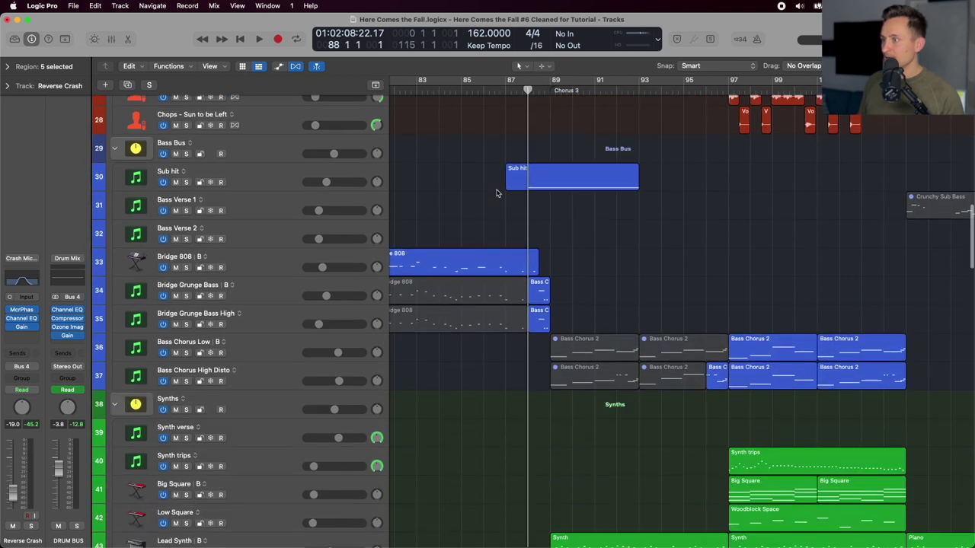
Solo the Bass Bus and move the playhead back to bar 87, where the Sub hit region starts.
left_click(269, 147)
key("s")
scroll(508, 100, "up", 1)
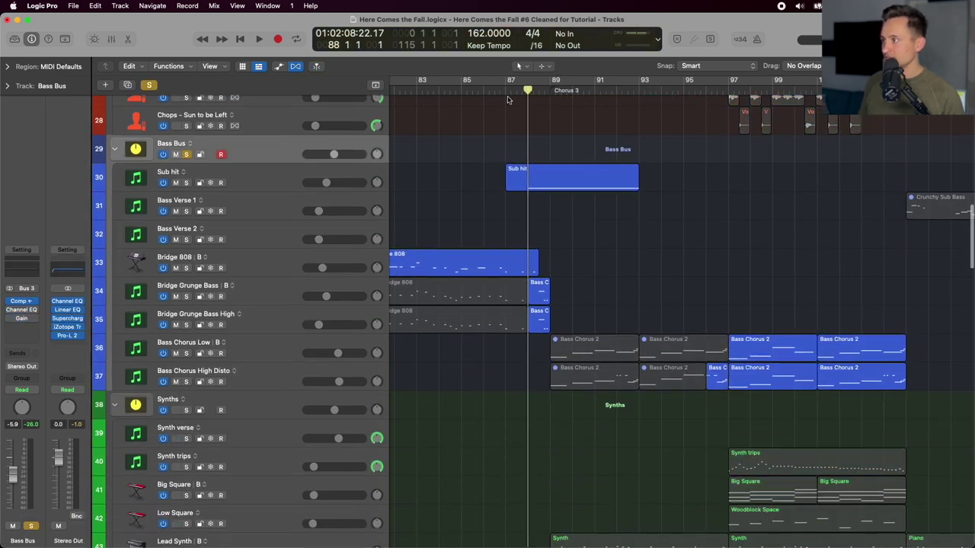
key("comma")
Review the Kontakt instrument on the Sub hit track, close it and clear the solo.
left_click(572, 177)
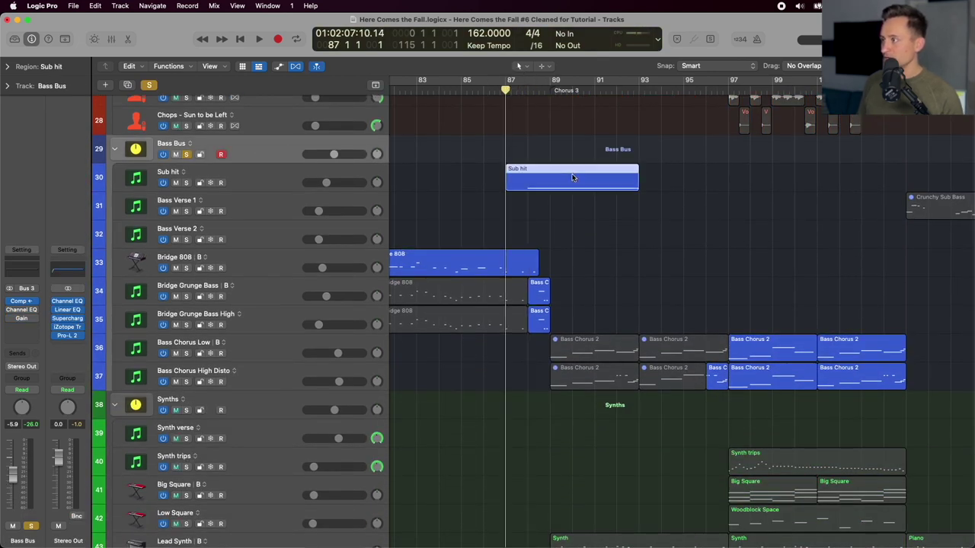
left_click(189, 187)
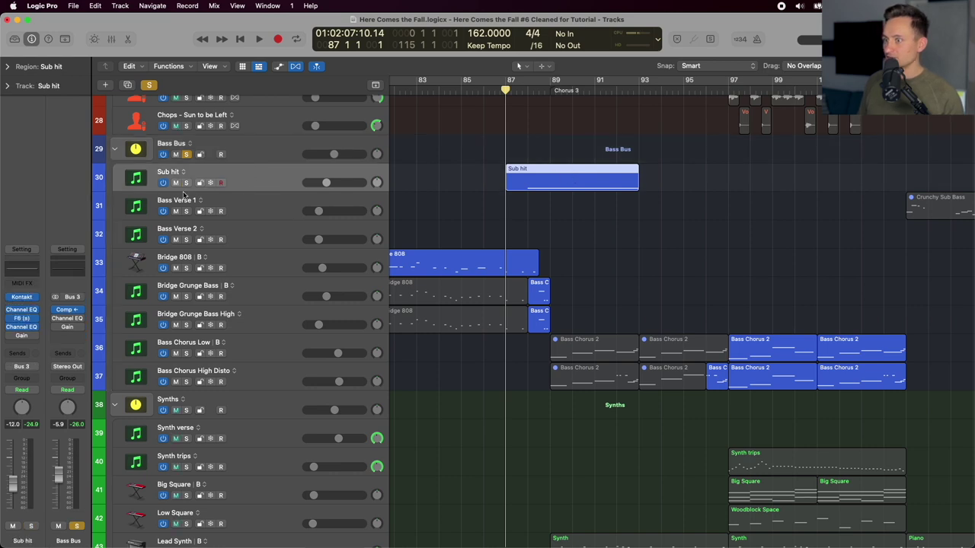
left_click(23, 300)
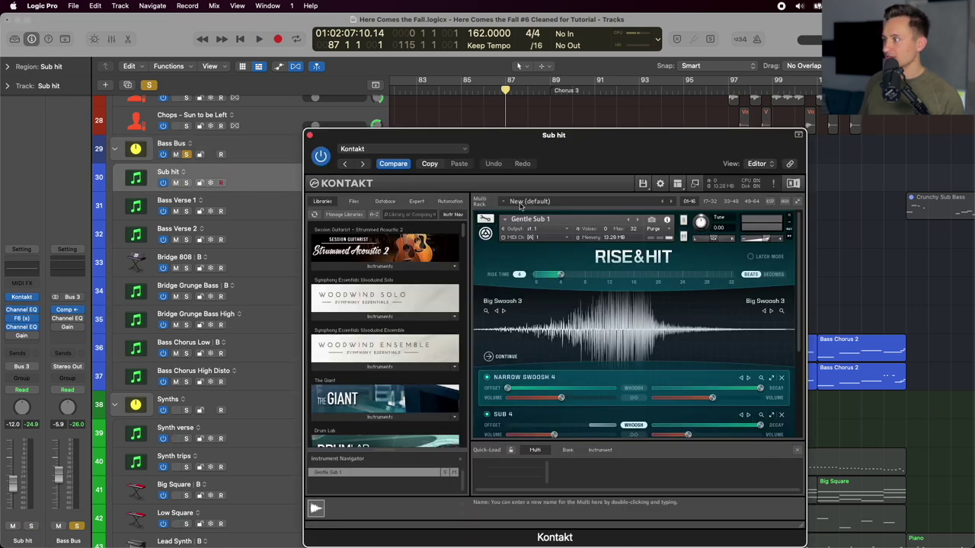
left_click(309, 135)
key("s")
left_click(150, 86)
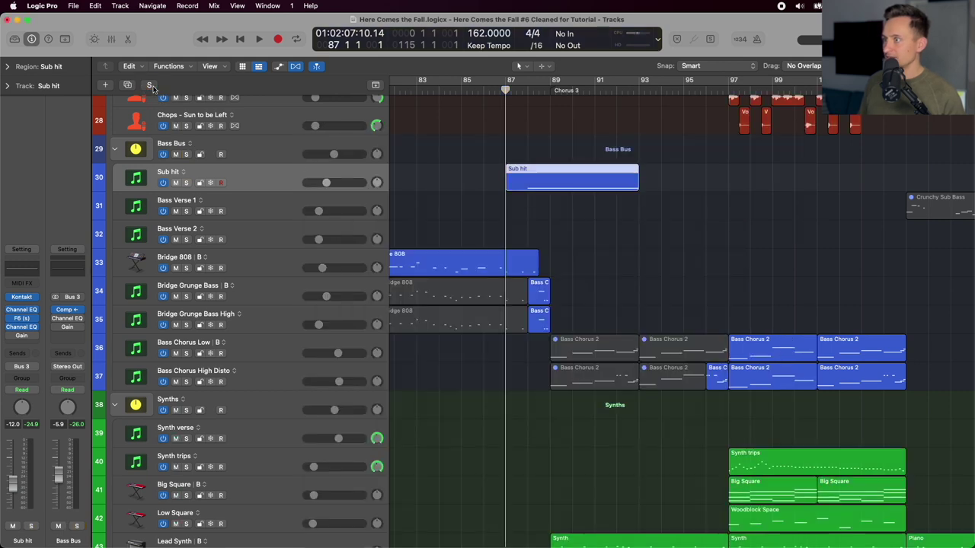
Solo the Sub hit track, play it from bar 87 and move the playhead to bar 88.
key("s")
key("space")
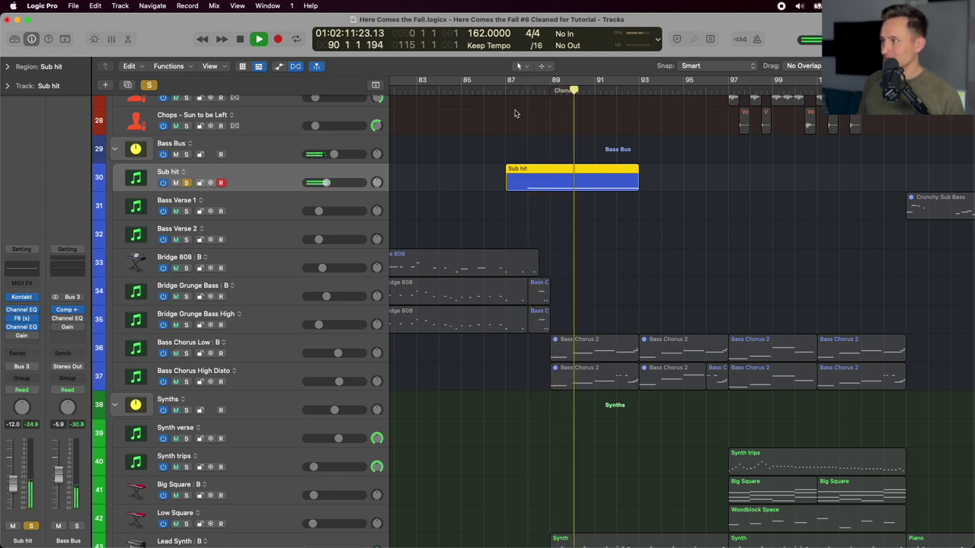
key("space")
left_click(533, 91)
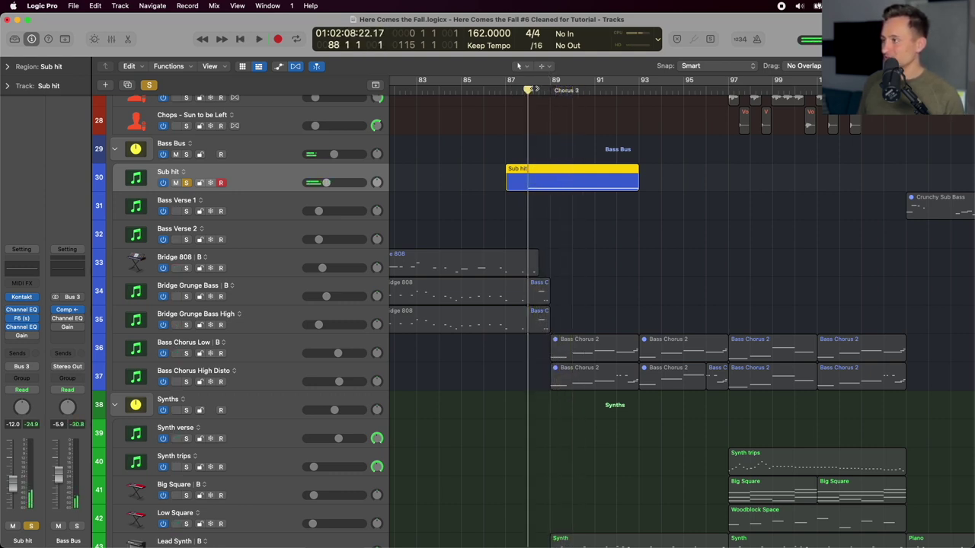
Add the Bridge 808, Bridge Grunge Bass and Bridge Grunge Bass High tracks to the solo and move the playhead to bar 87.
scroll(553, 155, "down", 1)
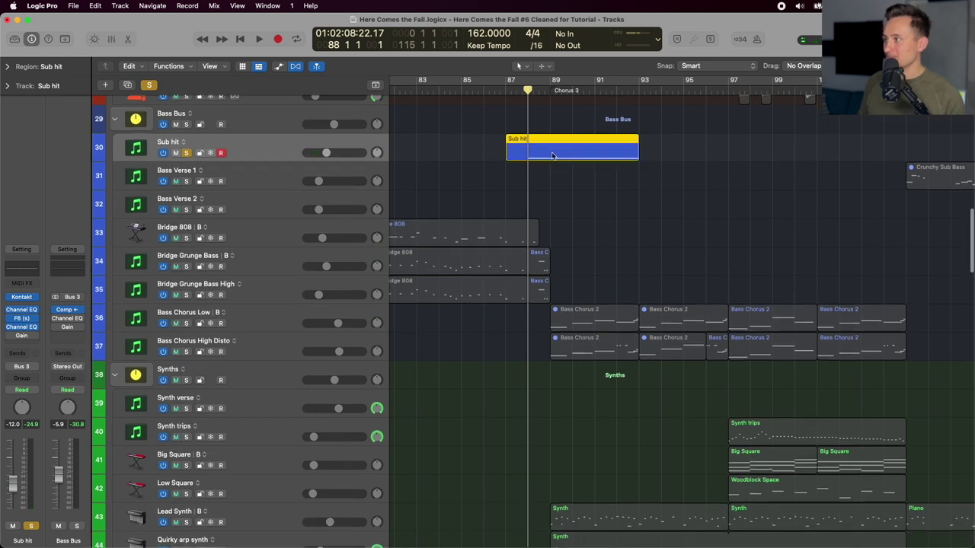
scroll(553, 155, "down", 1)
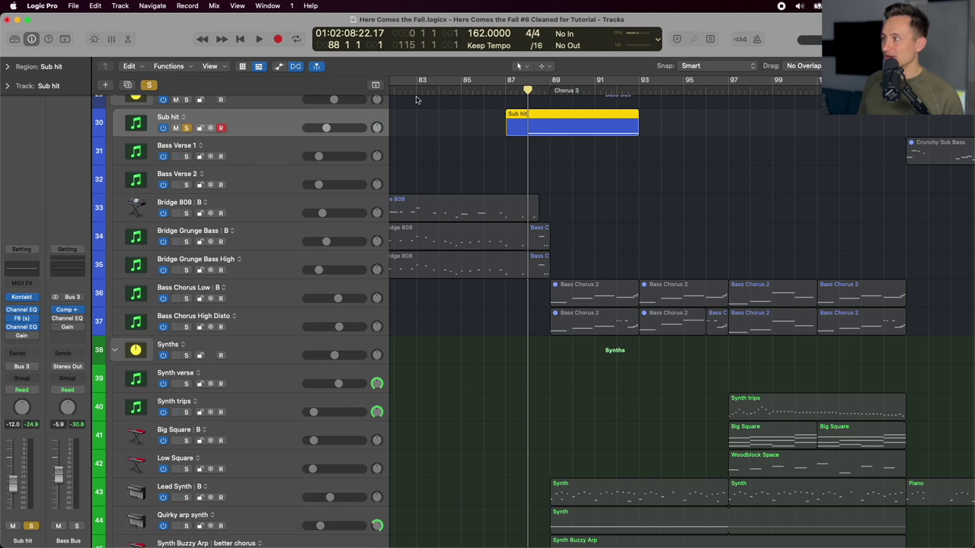
scroll(287, 164, "down", 1)
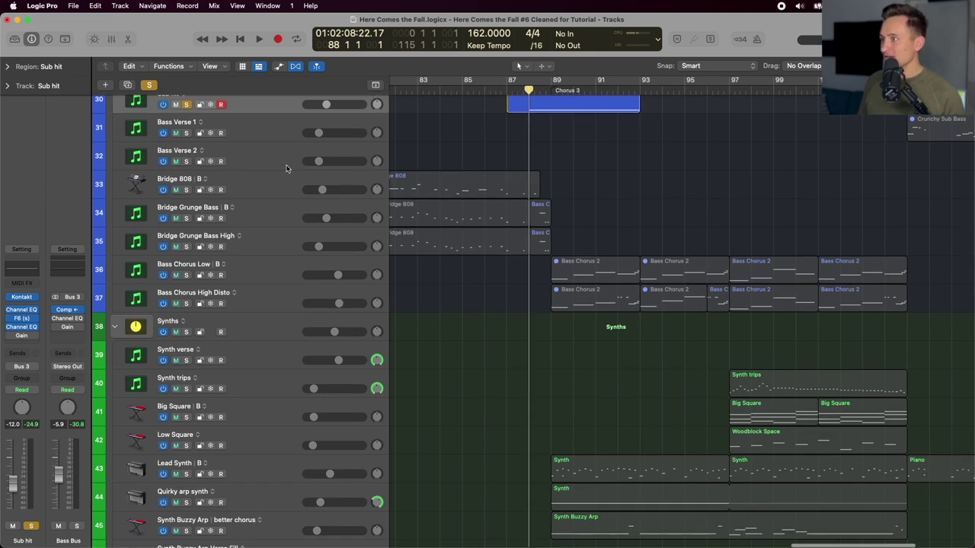
left_click(264, 187)
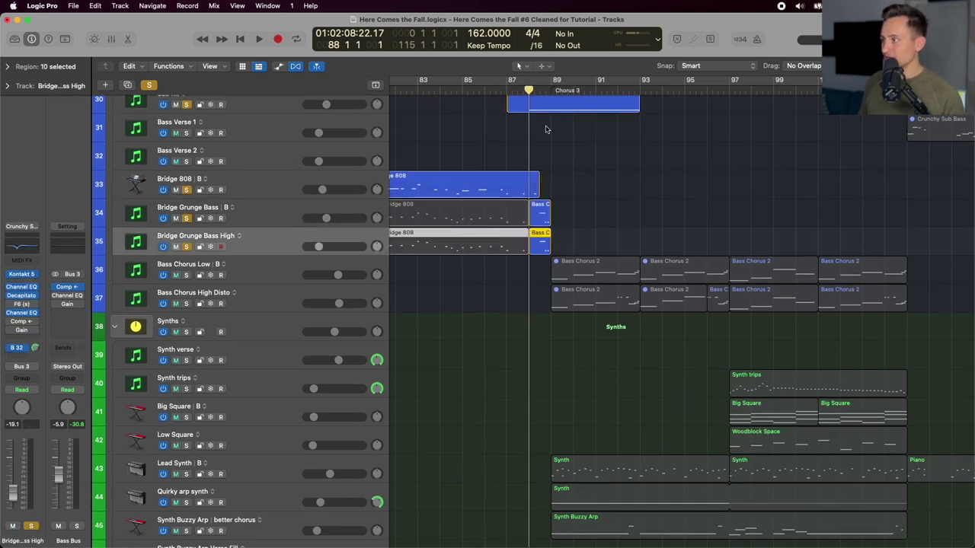
left_click(501, 90)
scroll(562, 174, "up", 2)
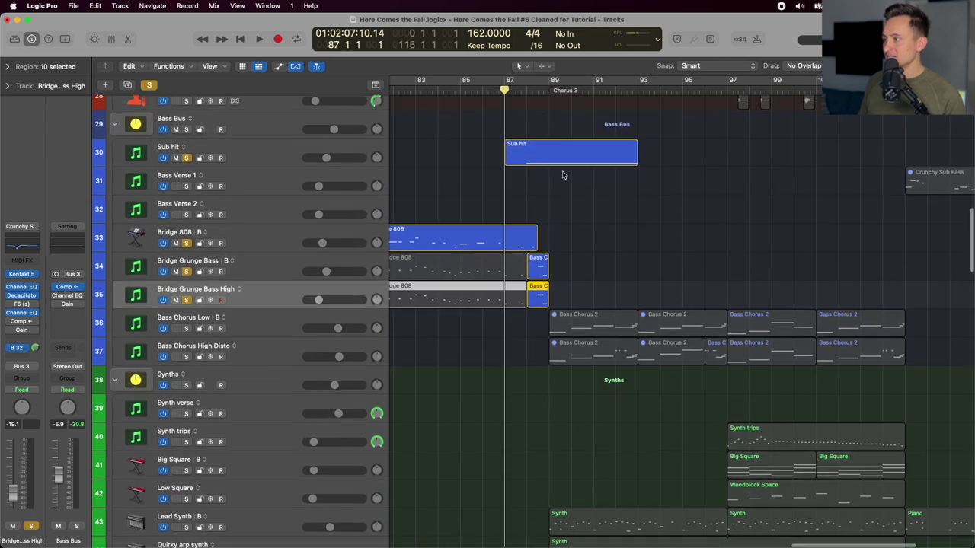
Examine the notes of the Bass Chorus 2 regions at bar 88 on the two Bridge Grunge Bass tracks in the Piano Roll.
key("super+Right")
key("super+Right")
key("super+Right")
key("super+Right")
scroll(563, 174, "right", 3)
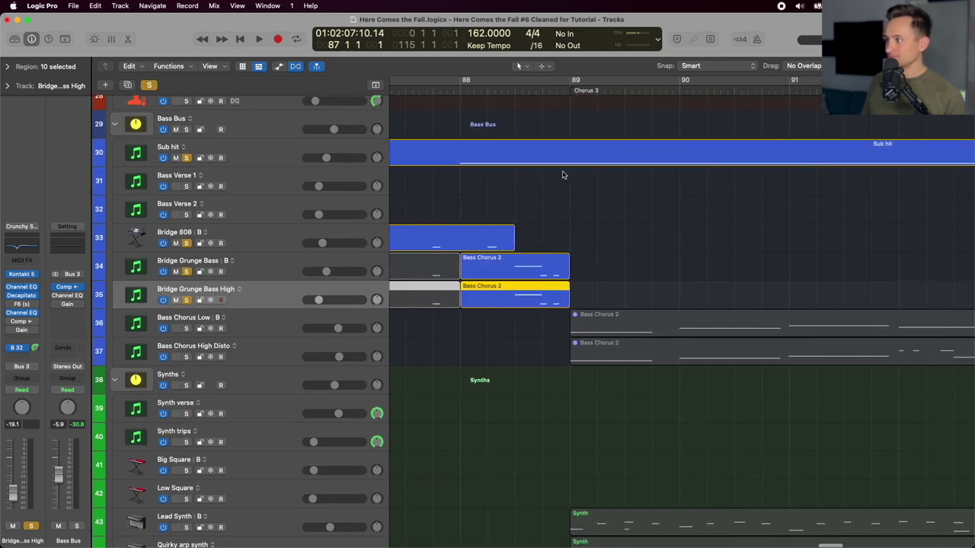
left_click_drag(530, 210, 533, 309)
key("p")
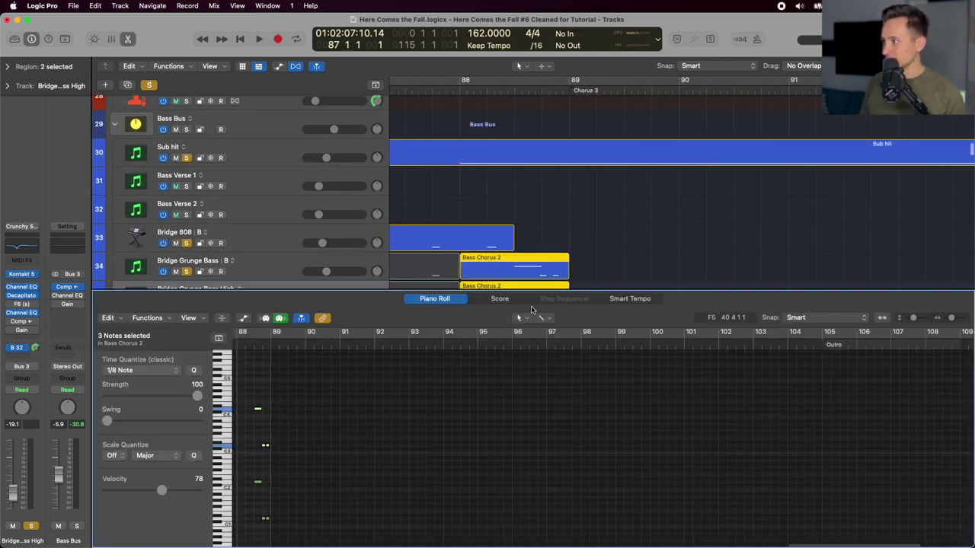
scroll(491, 474, "left", 5)
scroll(489, 474, "up", 5)
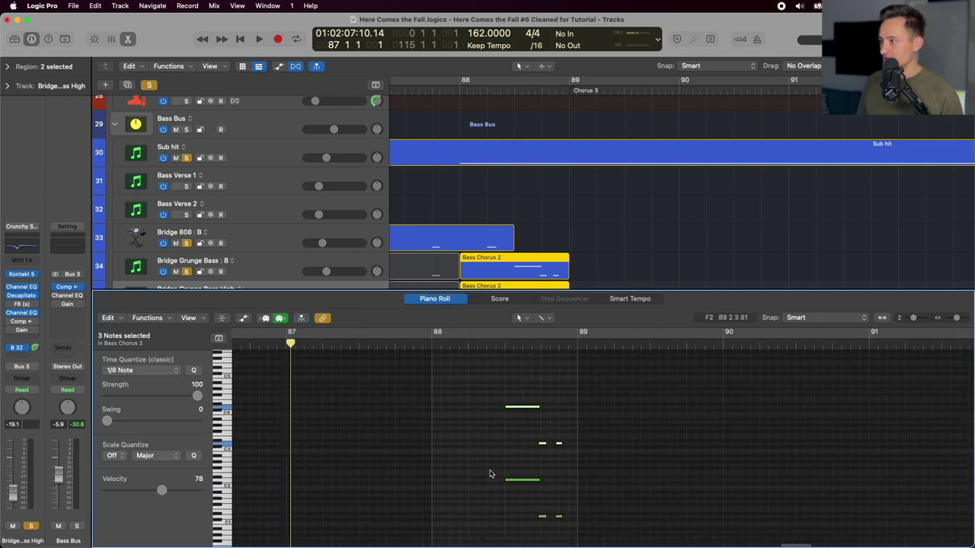
left_click_drag(508, 373, 594, 459)
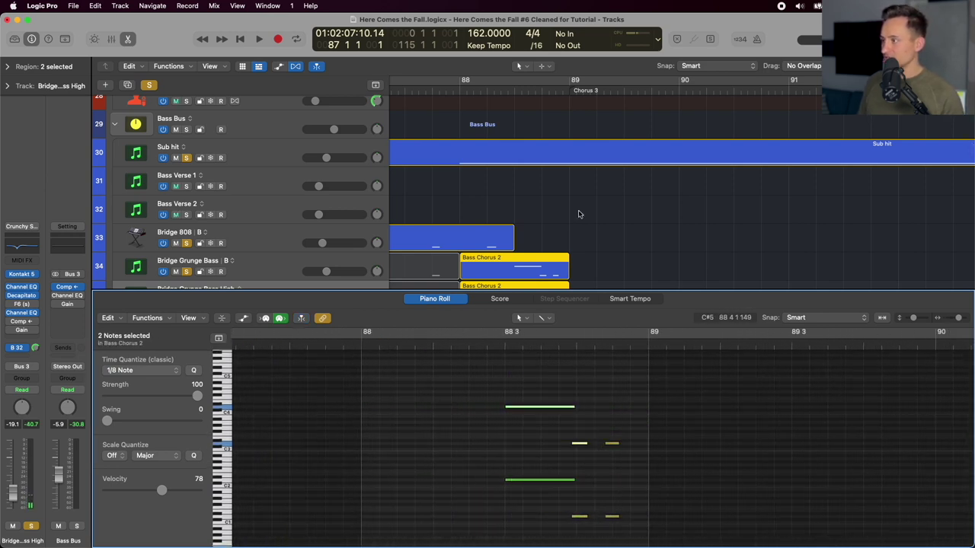
key("p")
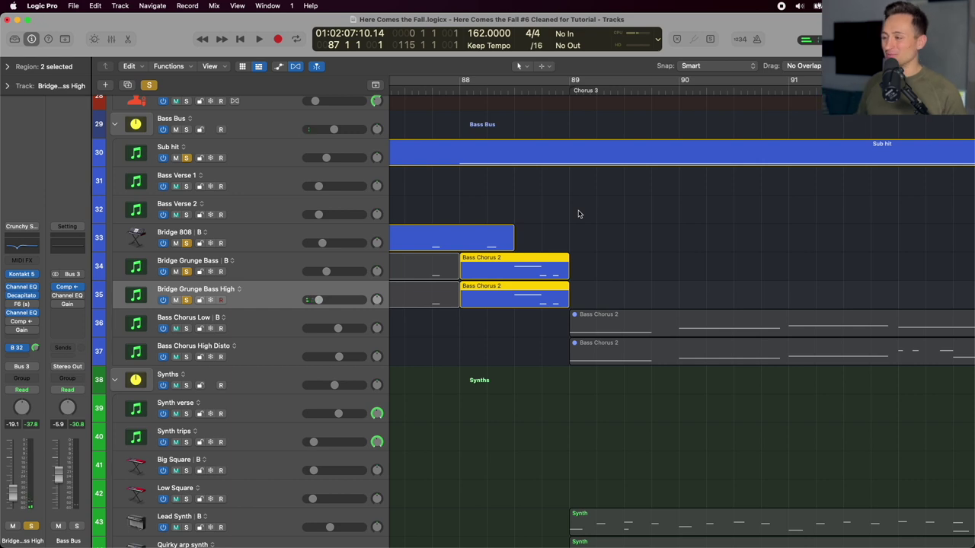
Play the soloed sub and bridge bass tracks from just before bar 88 into the start of Chorus 3.
left_click(454, 98)
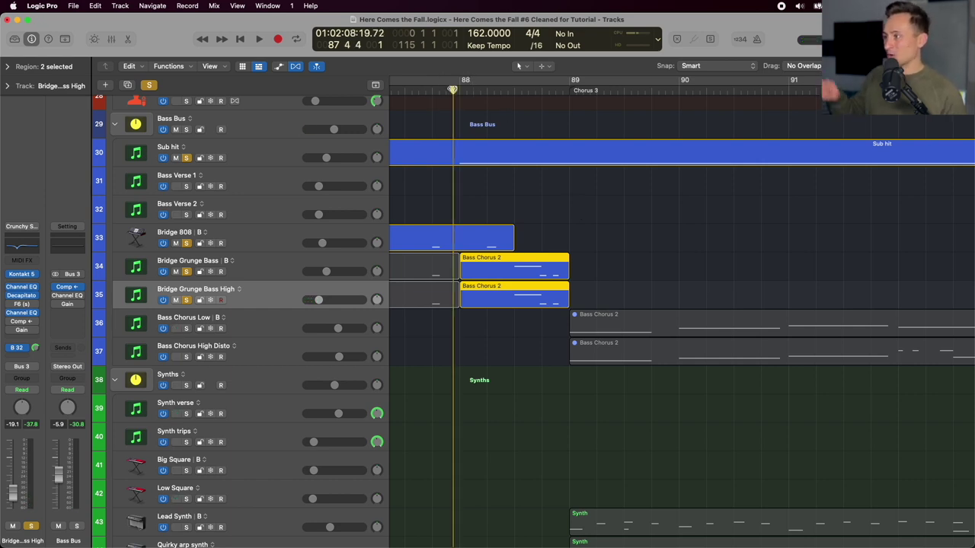
key("space")
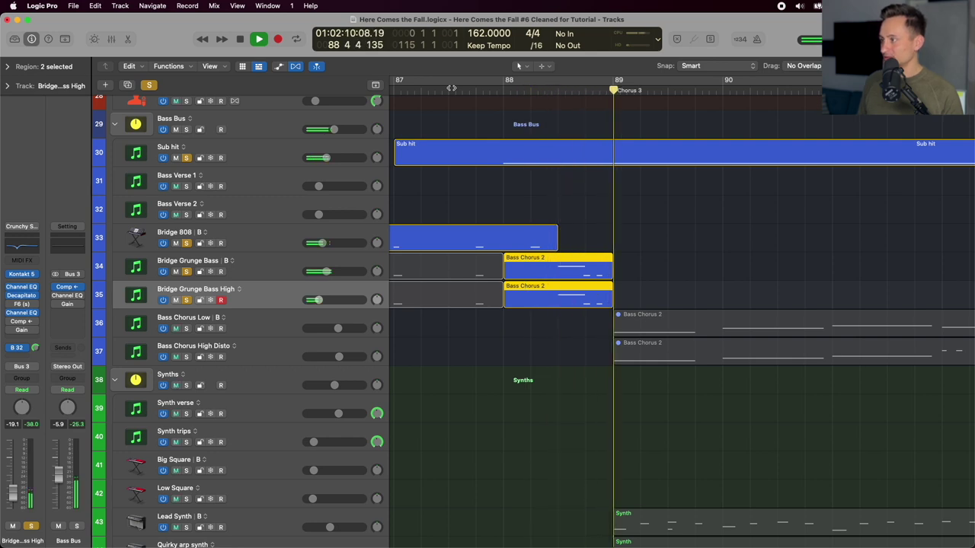
key("space")
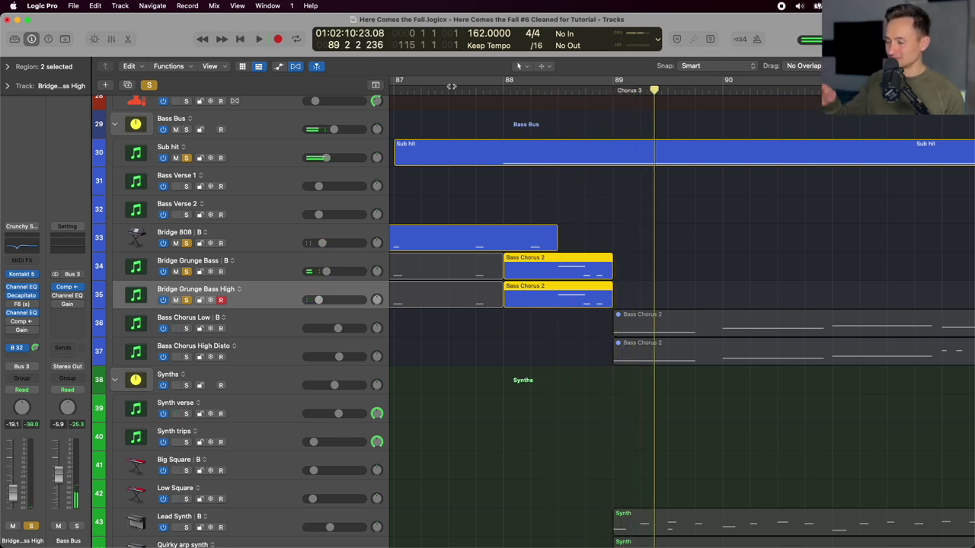
Select the Bridge Grunge Bass High track and look over the bass and synth regions from the bridge through Chorus 3.
left_click(247, 272)
left_click(308, 286)
scroll(438, 276, "down", 3)
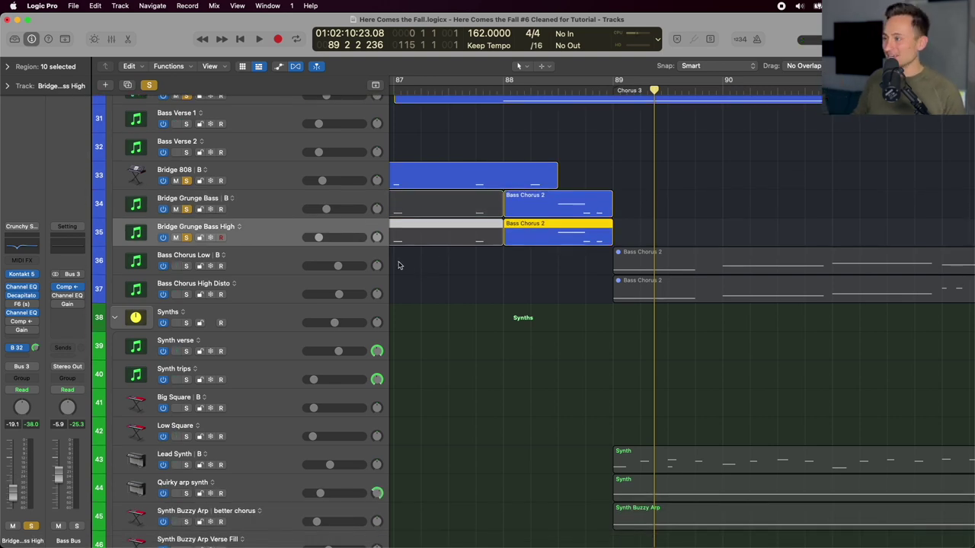
scroll(574, 261, "down", 5)
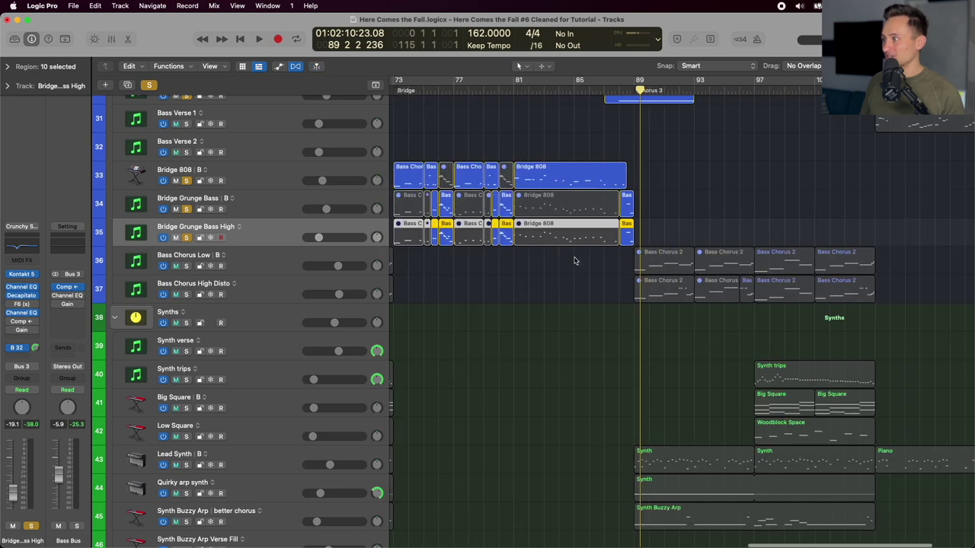
scroll(574, 260, "down", 6)
scroll(574, 260, "right", 2)
scroll(574, 261, "up", 4)
scroll(574, 261, "up", 5)
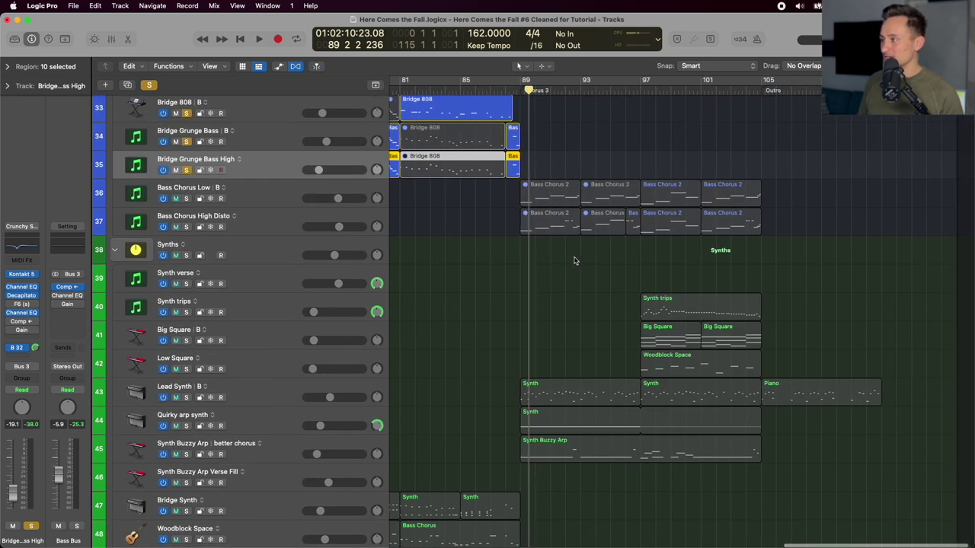
Clear the bass solos, solo the Synths stack instead and place the playhead at bar 89, where Chorus 3 starts.
scroll(574, 260, "down", 3)
left_click(258, 150)
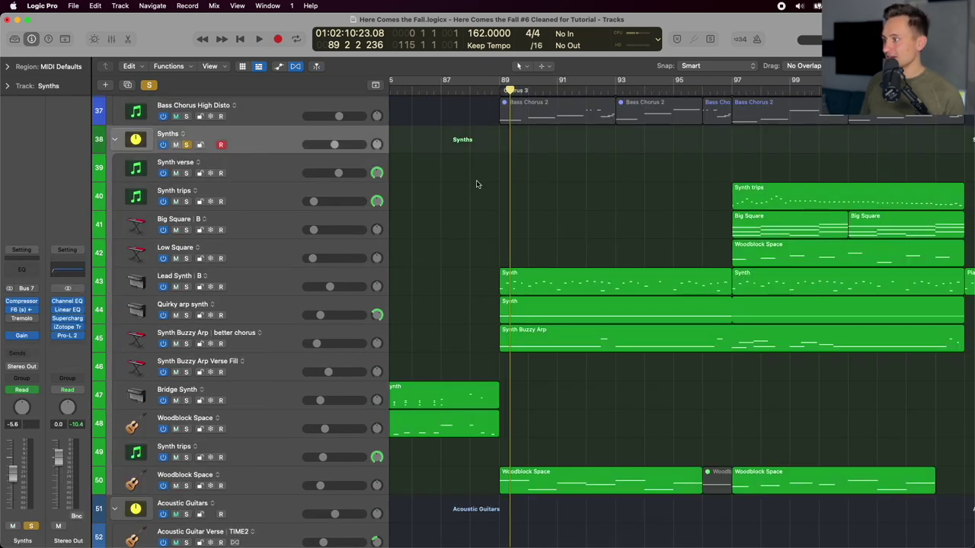
left_click(150, 85)
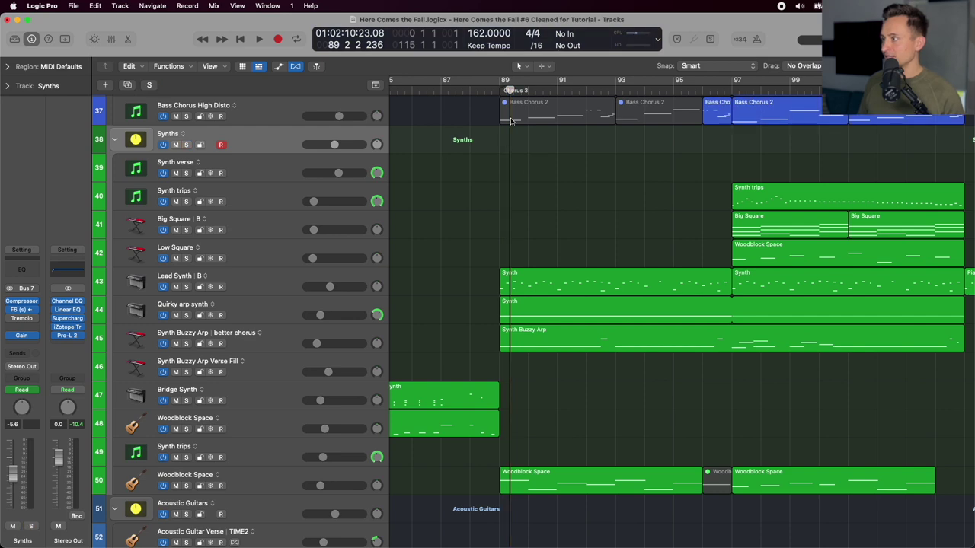
left_click(498, 91)
scroll(475, 157, "up", 2)
key("s")
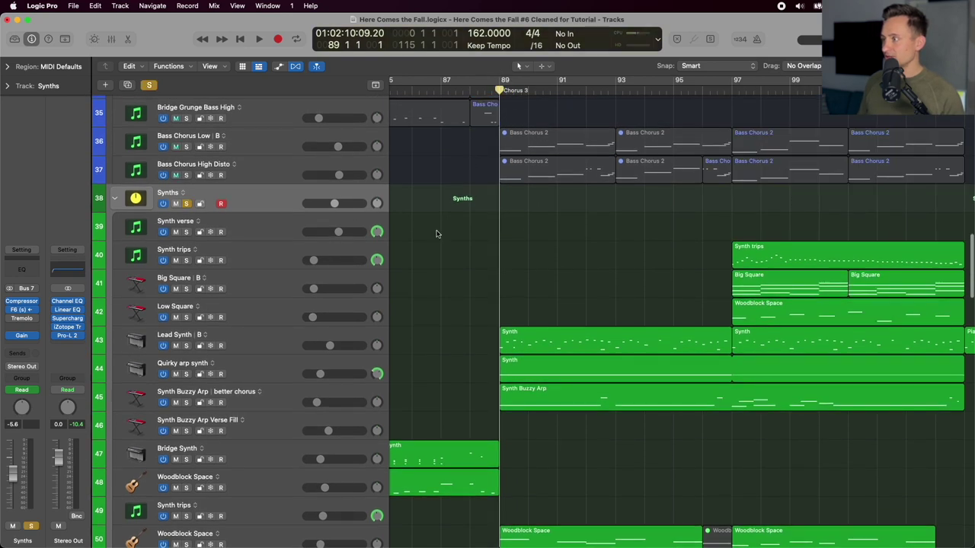
Show the track automation, select the Quirky arp synth track to review the synths' gain curves around Chorus 3, and hide the automation.
key("a")
scroll(518, 309, "down", 3)
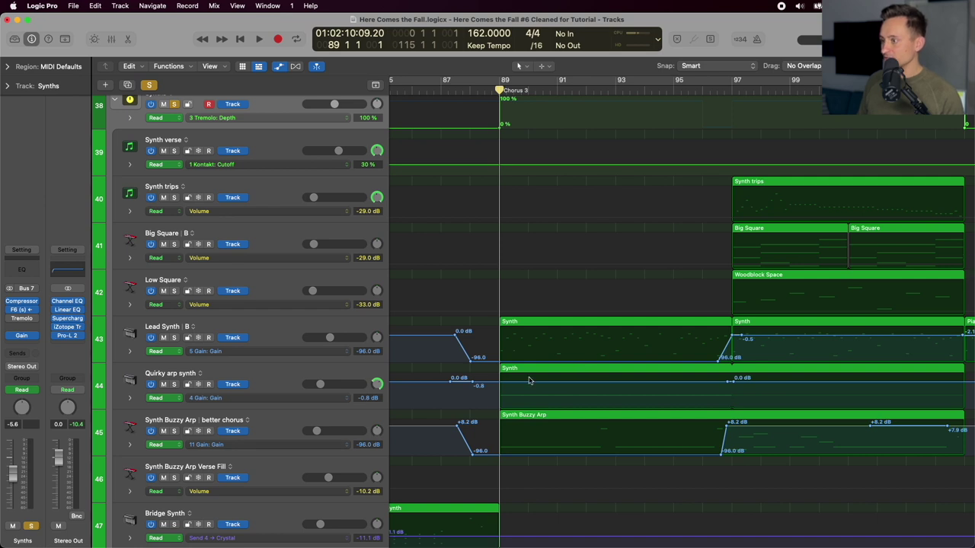
left_click(298, 380)
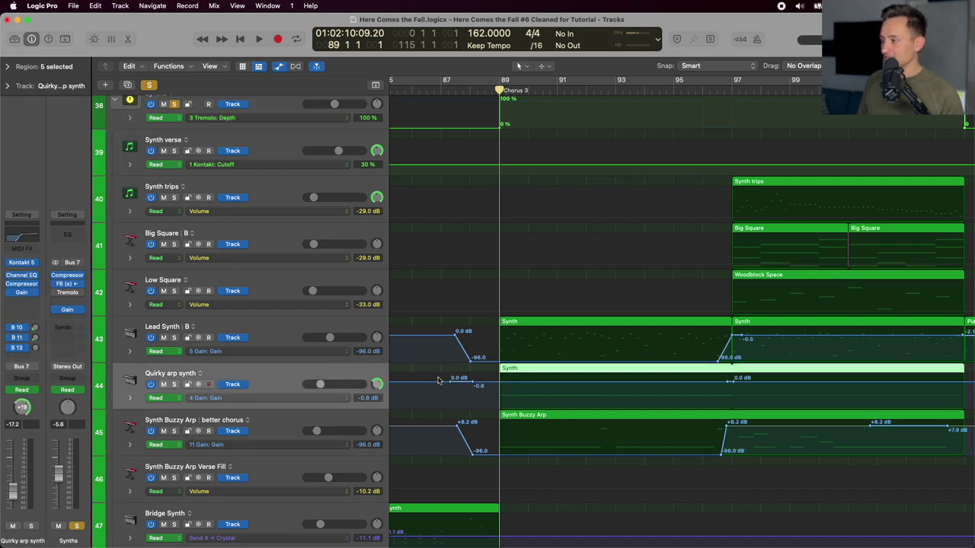
key("super+Left")
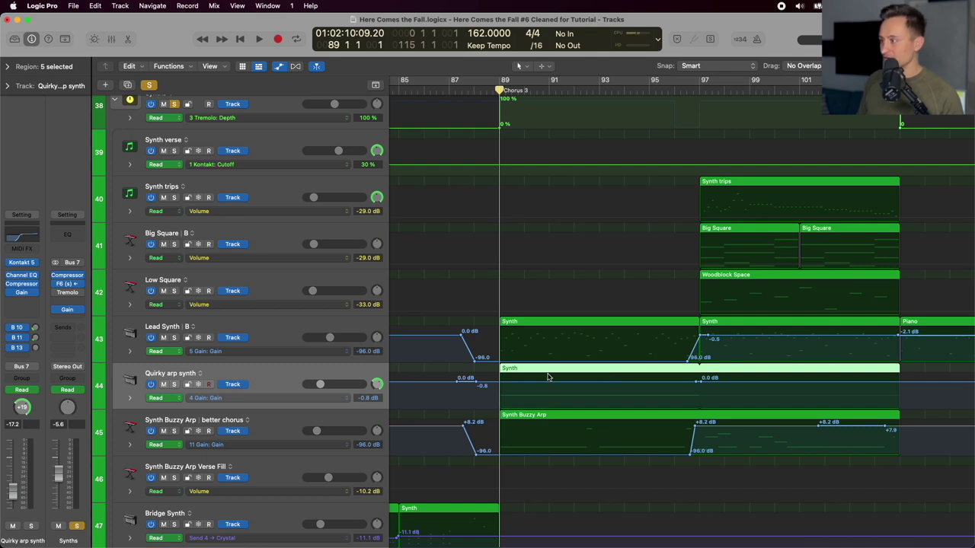
key("a")
Add the Acoustic Guitars stack to the solo, with the playhead in bar 88, and check its Acoustic High picking track.
scroll(542, 374, "down", 7)
key("super+Right")
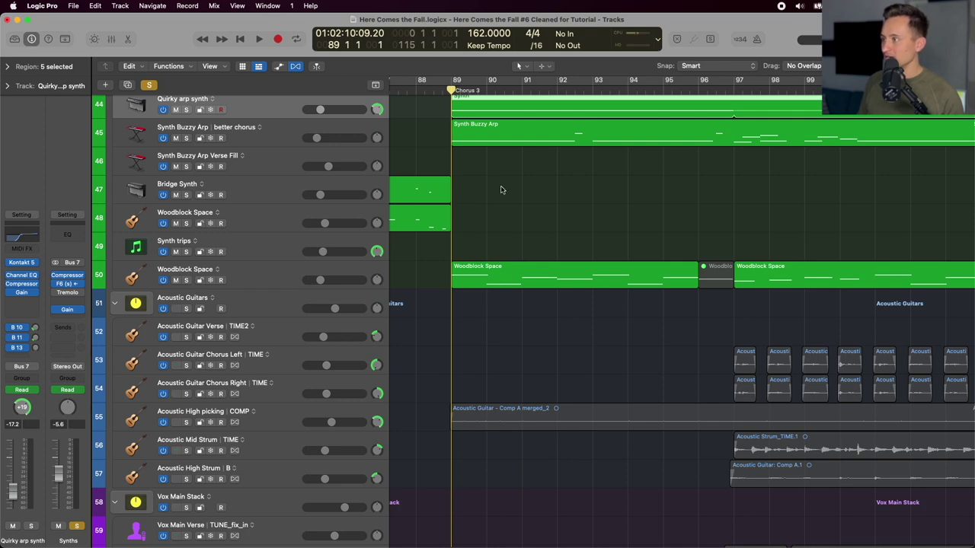
left_click(436, 90)
scroll(310, 263, "down", 2)
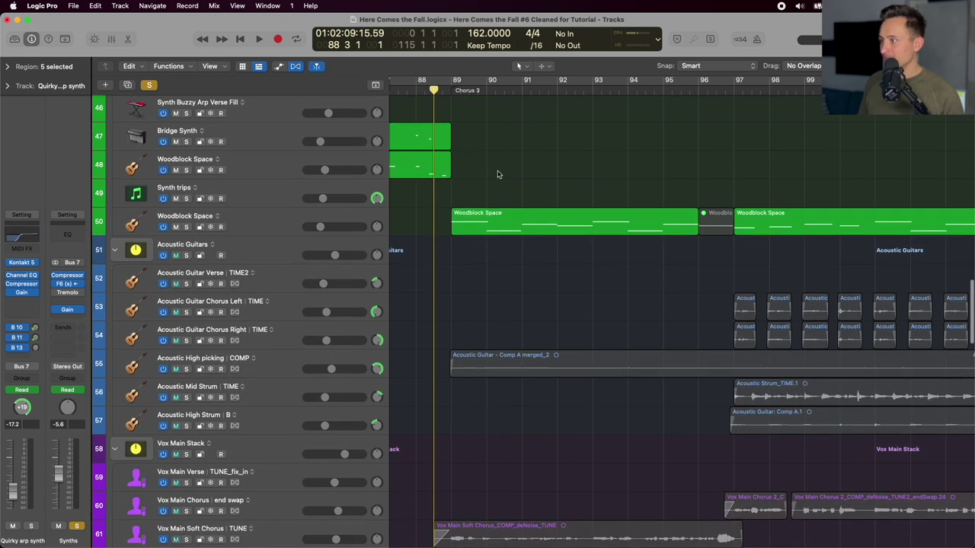
left_click(261, 288)
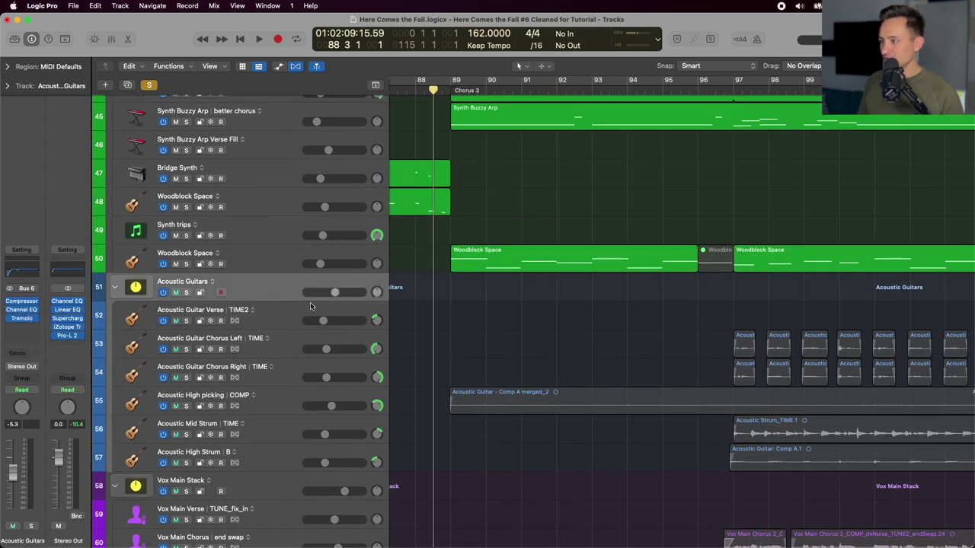
left_click(265, 395)
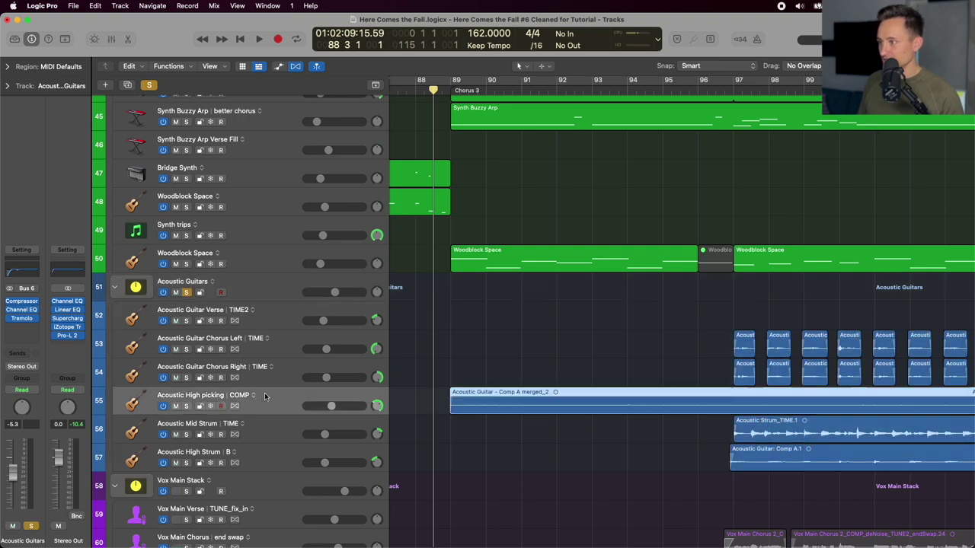
key("s")
left_click(186, 293)
left_click(252, 292)
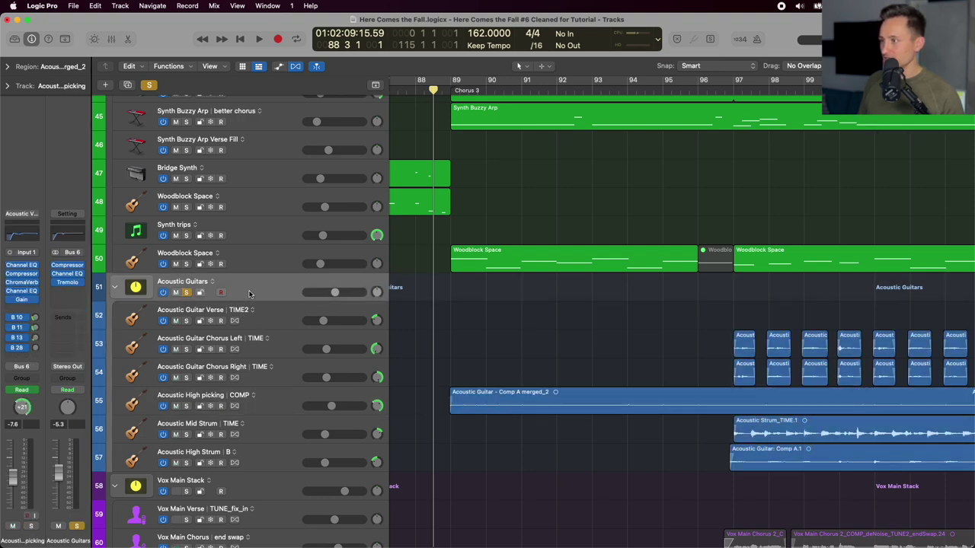
Play the soloed synths and acoustic guitars into Chorus 3 while viewing their enlarged tracks, stop playback and clear the solo.
key("super+Down")
key("super+f")
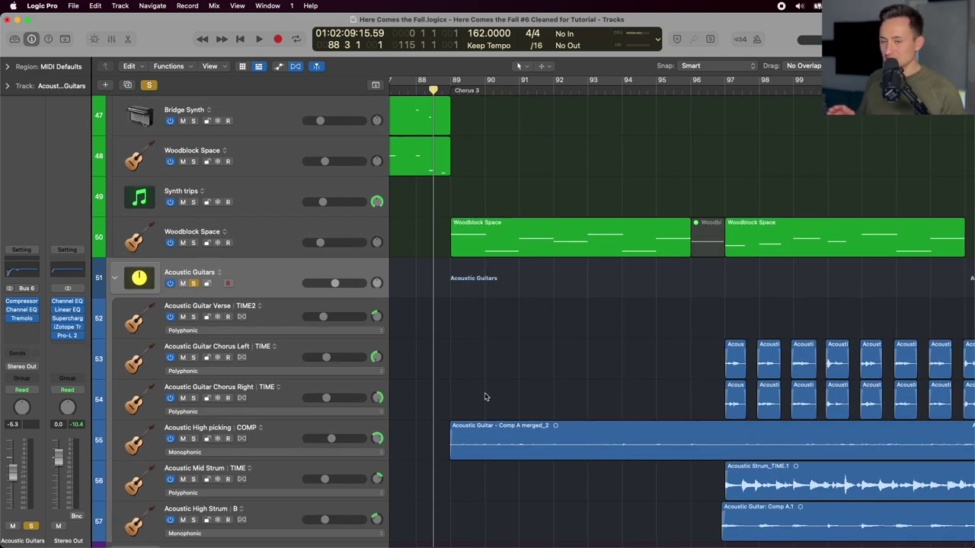
scroll(485, 397, "down", 5)
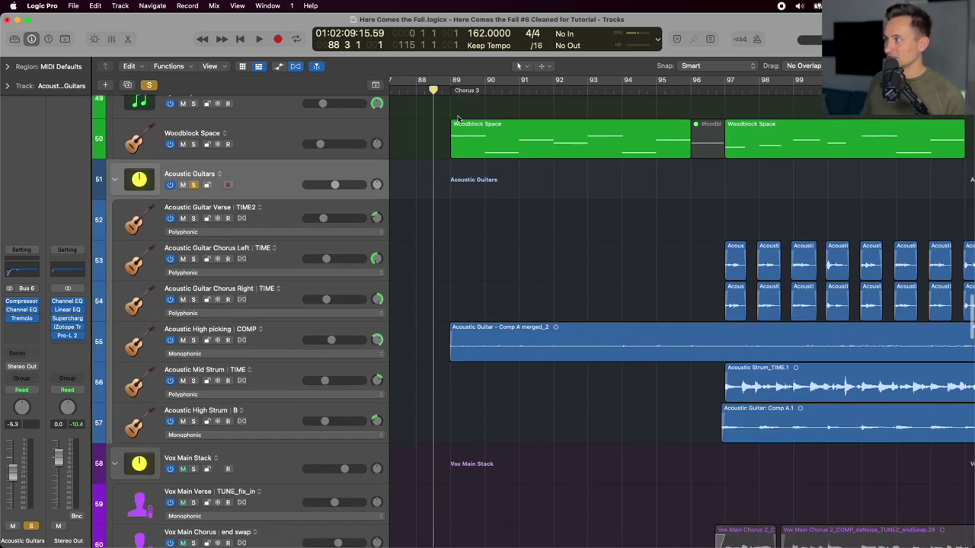
left_click_drag(432, 90, 438, 90)
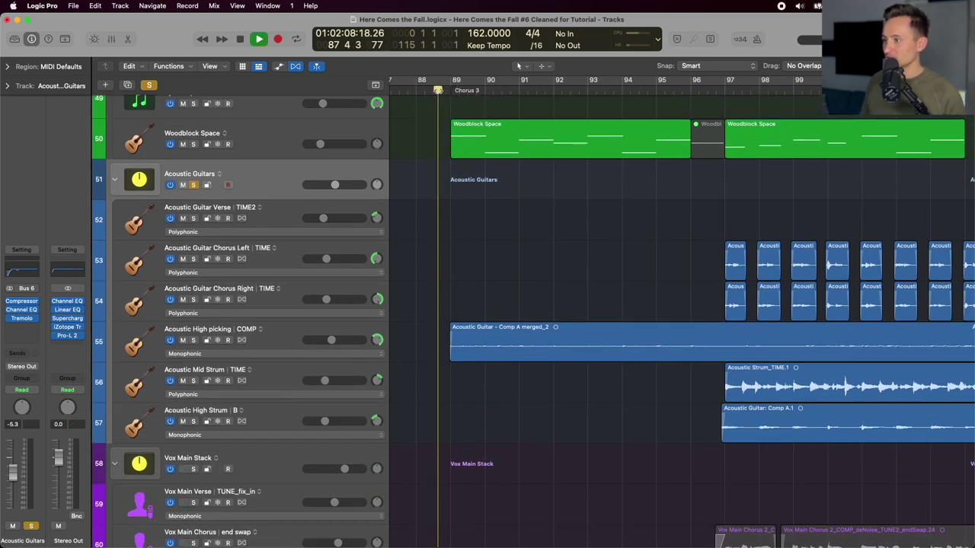
scroll(566, 175, "up", 15)
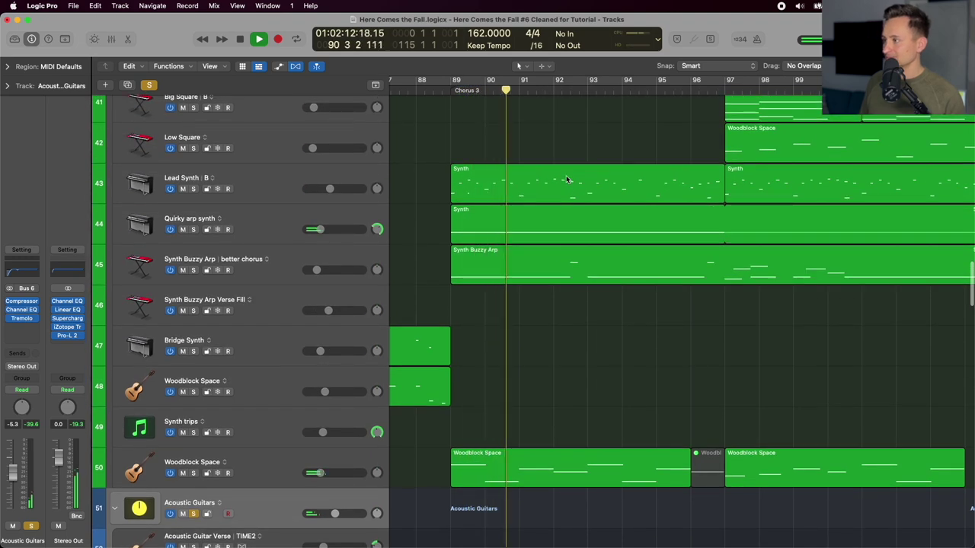
scroll(566, 179, "down", 5)
scroll(565, 180, "down", 3)
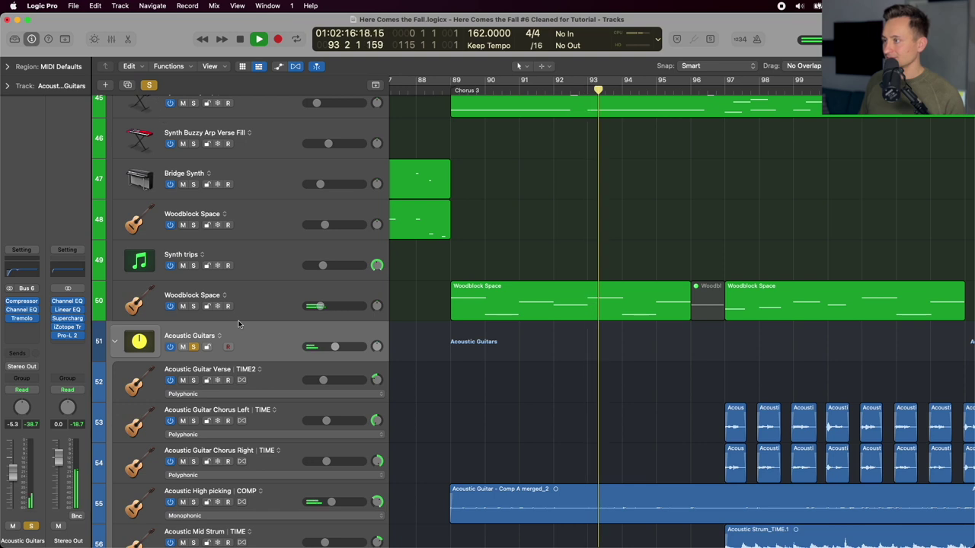
key("space")
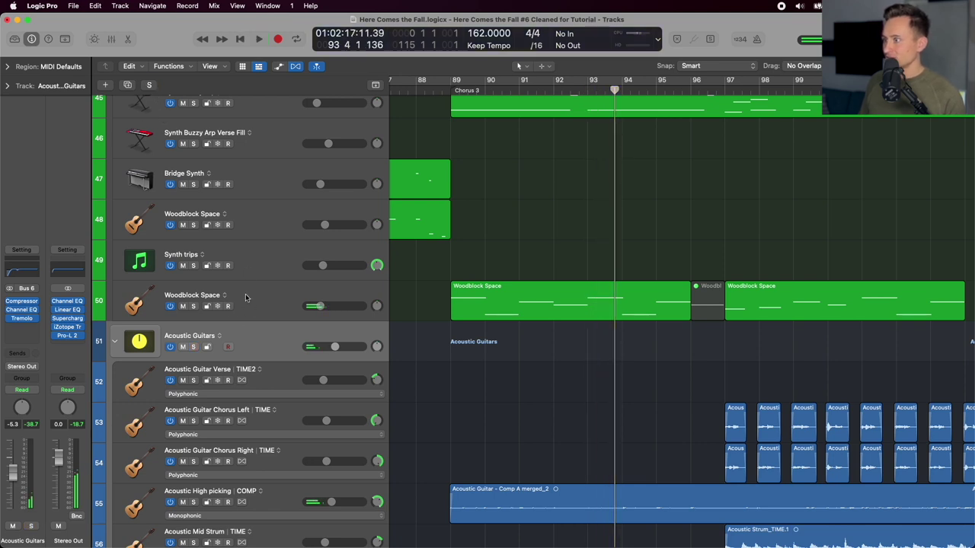
Solo the Woodblock Space synth track above the Acoustic Guitars stack and play it from bar 89, the start of Chorus 3.
left_click(271, 296)
key("s")
left_click(447, 91)
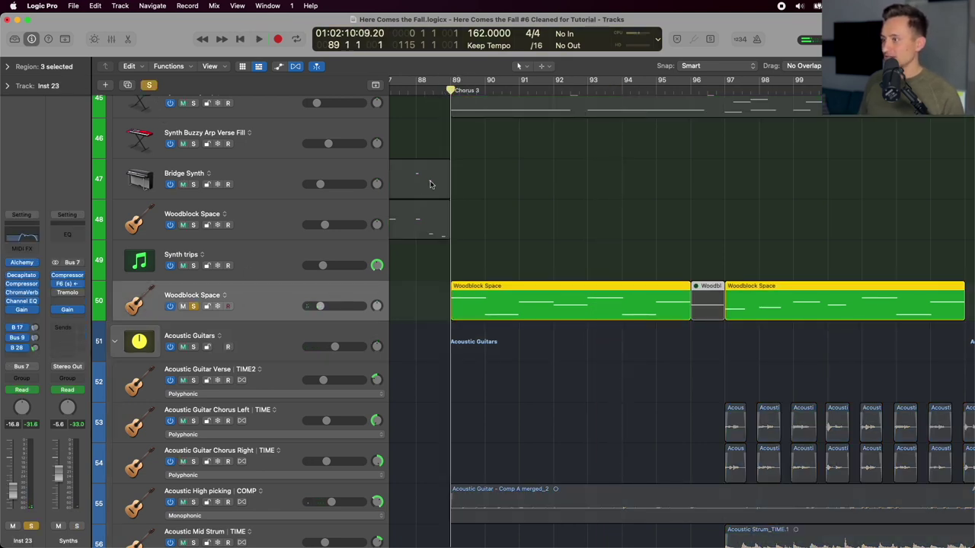
key("space")
key("s")
key("s")
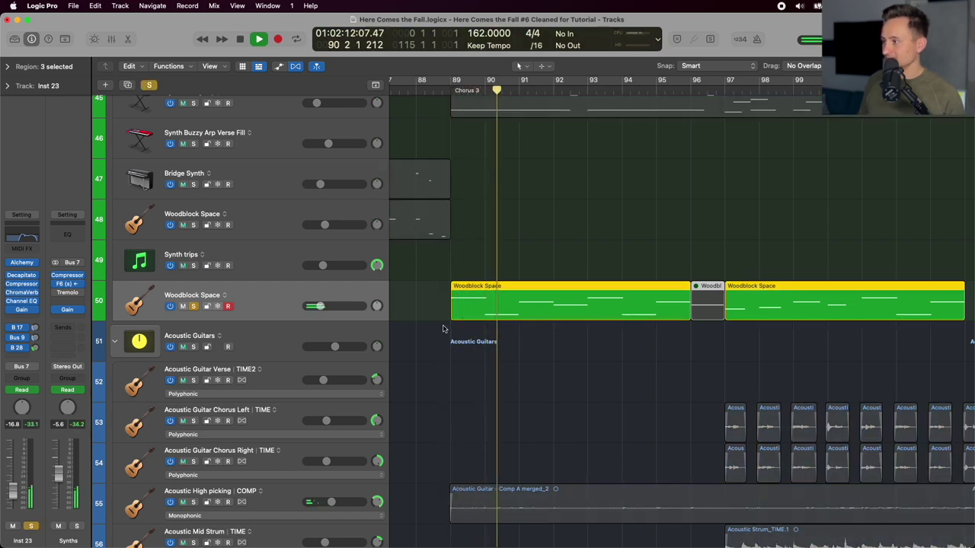
During playback, move the solo from Woodblock Space to Acoustic High picking to hear it alone, and return the playhead to bar 89.
scroll(240, 402, "down", 2)
left_click(194, 445)
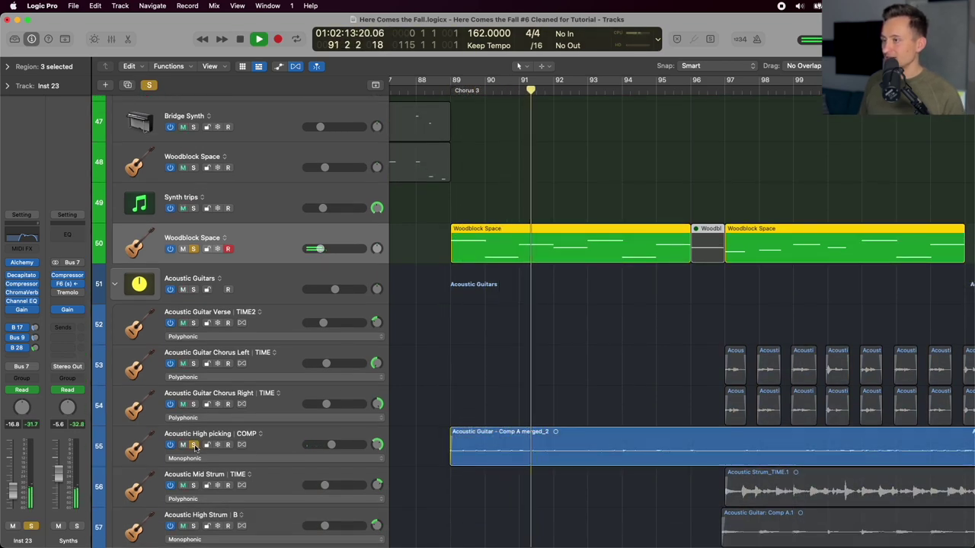
left_click(194, 249)
scroll(508, 360, "up", 5)
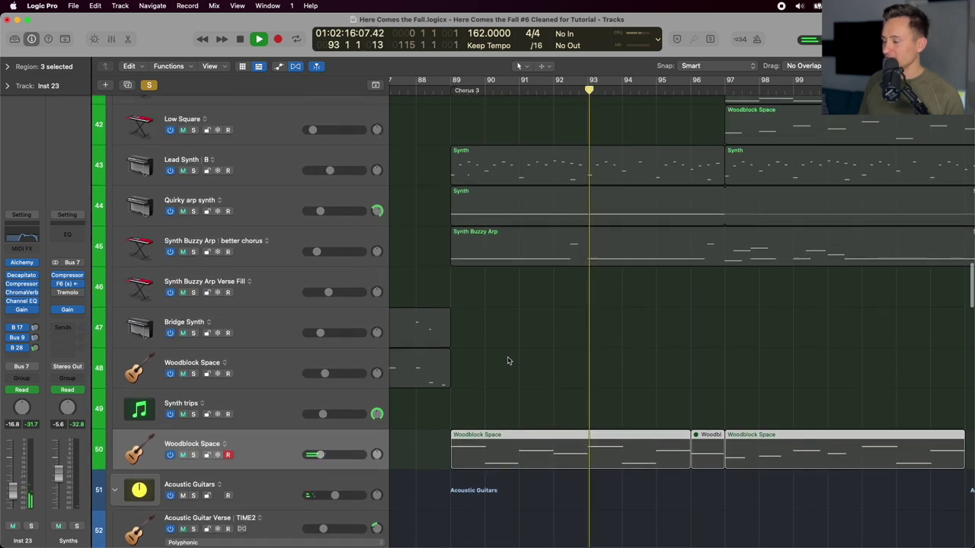
scroll(508, 360, "down", 5)
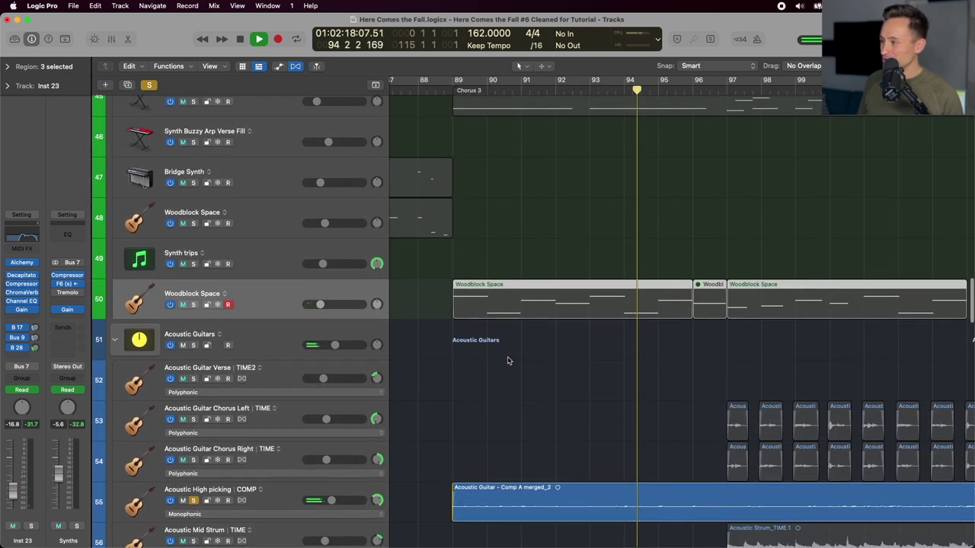
scroll(509, 360, "up", 2)
scroll(507, 359, "up", 5)
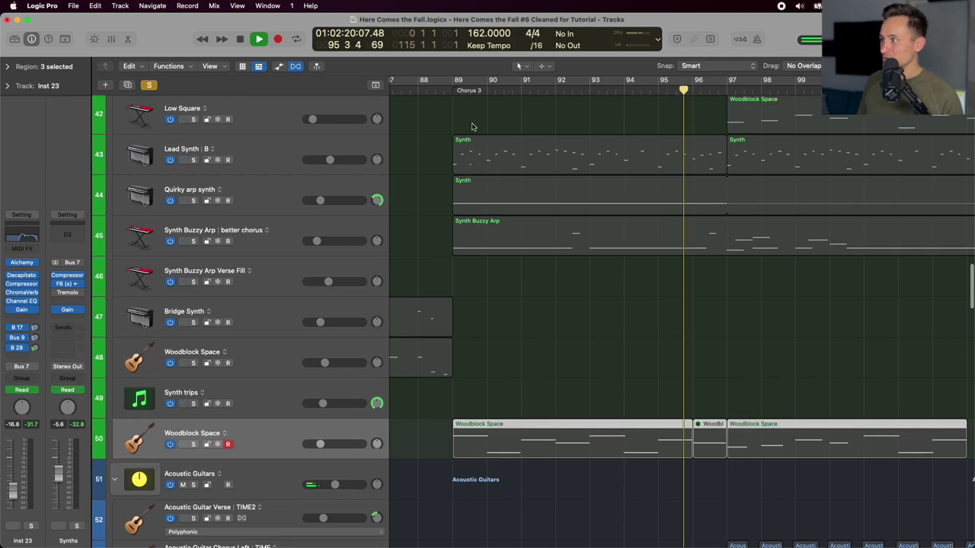
left_click(452, 94)
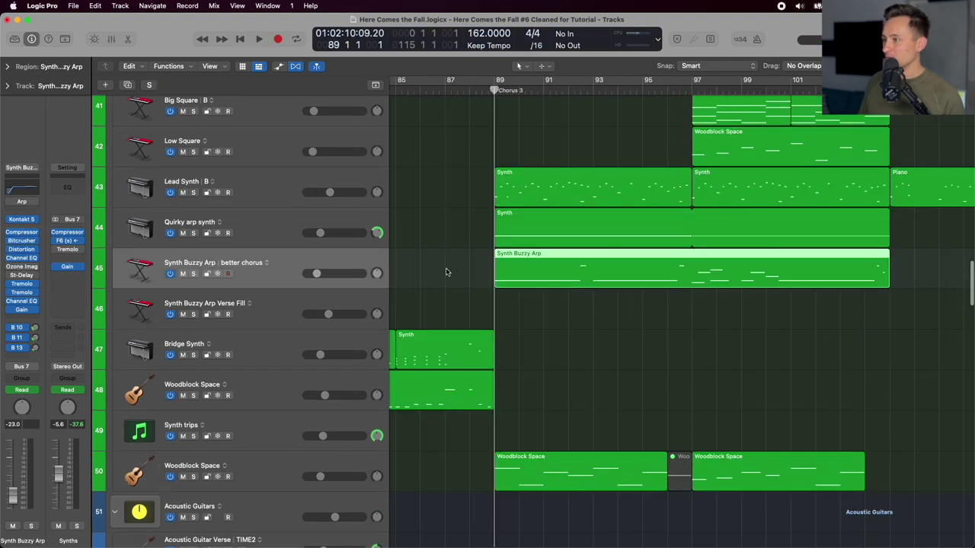
Examine the notes of the Synth Buzzy Arp region in the Piano Roll from bar 89 onward, and close the editor.
left_click(446, 271)
double_click(529, 271)
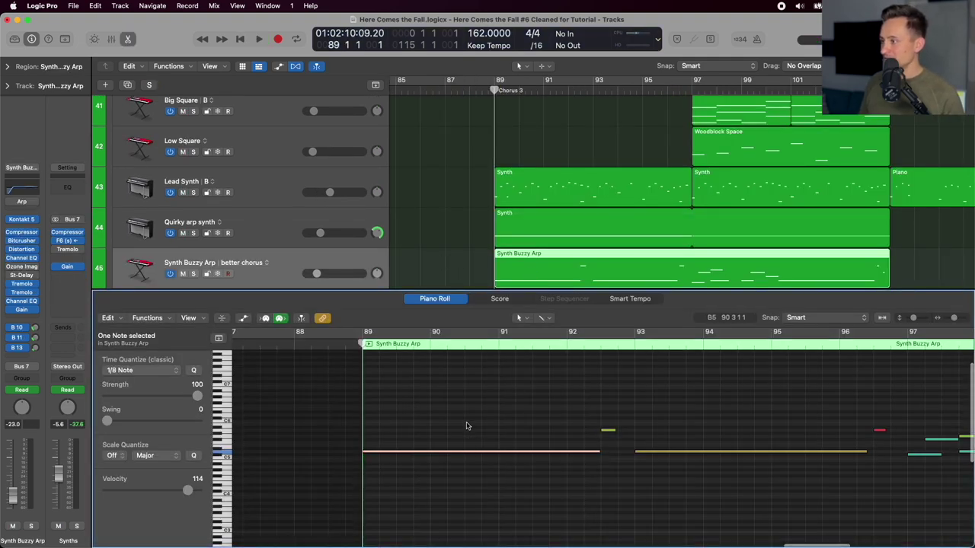
left_click_drag(467, 425, 485, 475)
left_click_drag(590, 412, 617, 428)
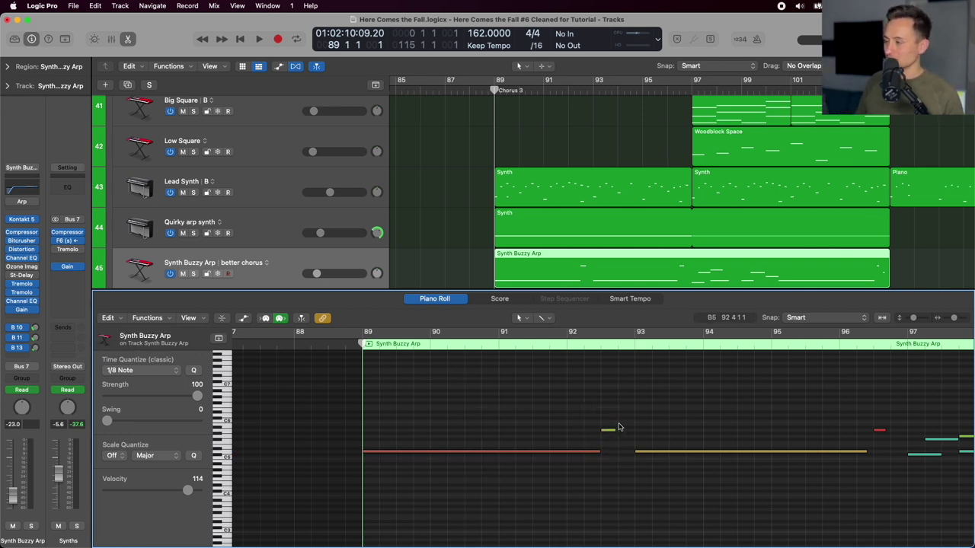
key("e")
Solo the Vox Main Soft Chorus track and play it from bar 88 beat 4 through the end of its region.
scroll(552, 213, "right", 1)
scroll(552, 213, "down", 10)
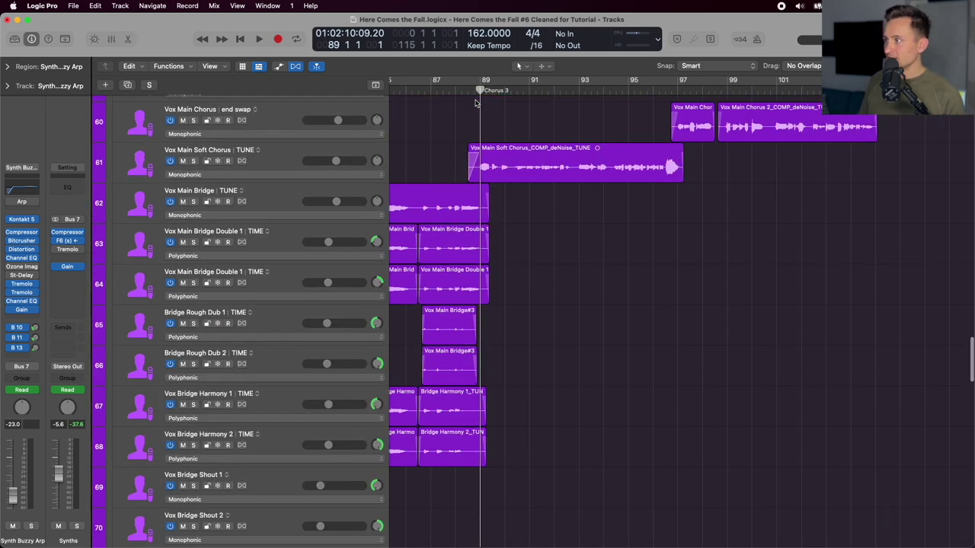
left_click(283, 255)
key("s")
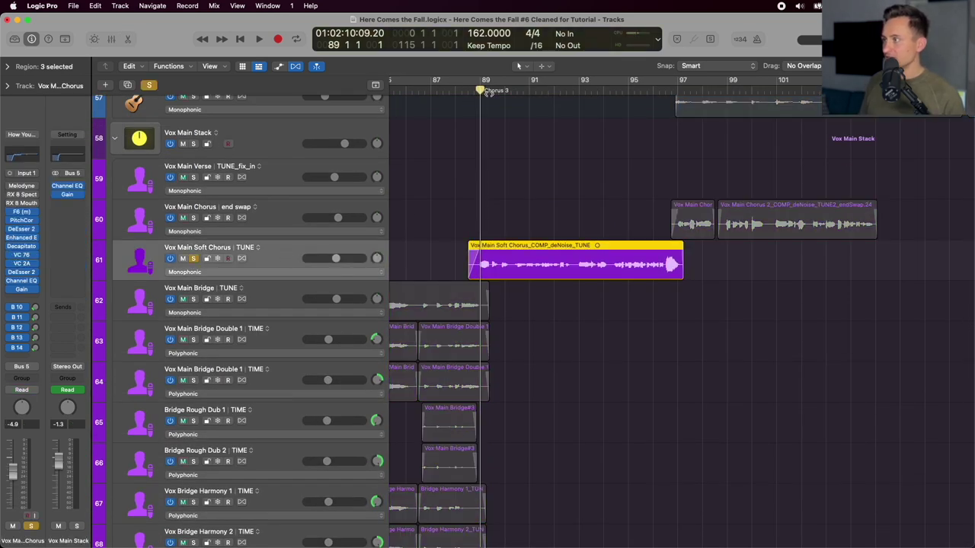
mouse_move(478, 89)
left_mouse_down()
mouse_move(463, 87)
mouse_move(473, 90)
left_mouse_up()
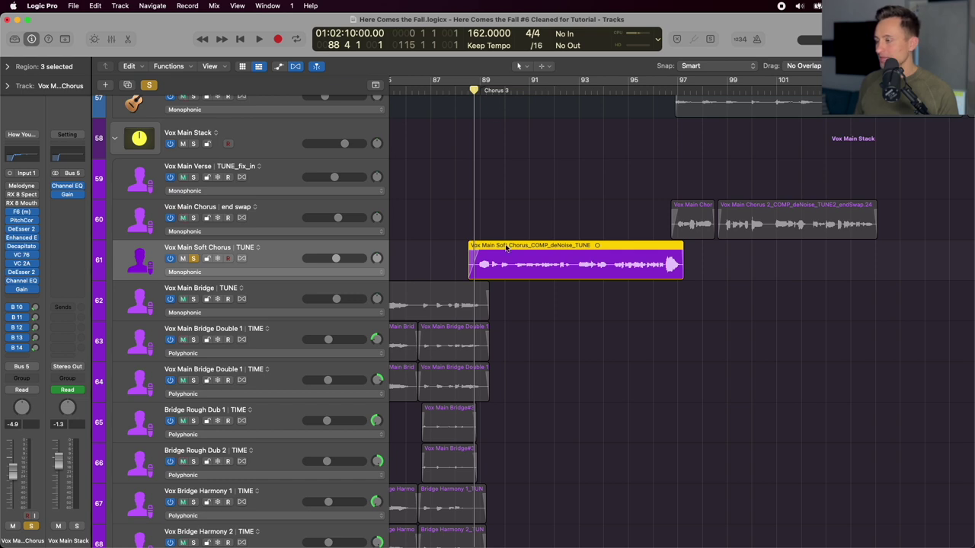
key("space")
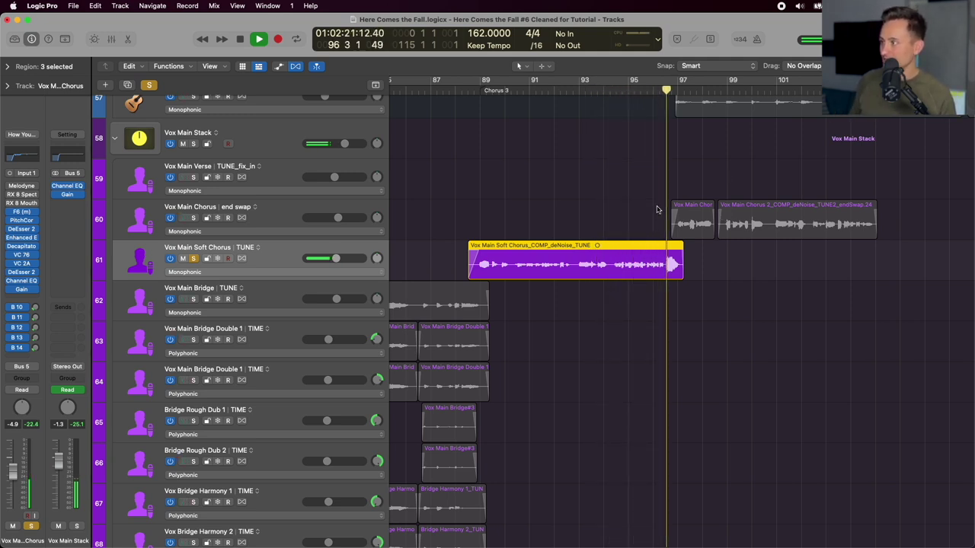
key("space")
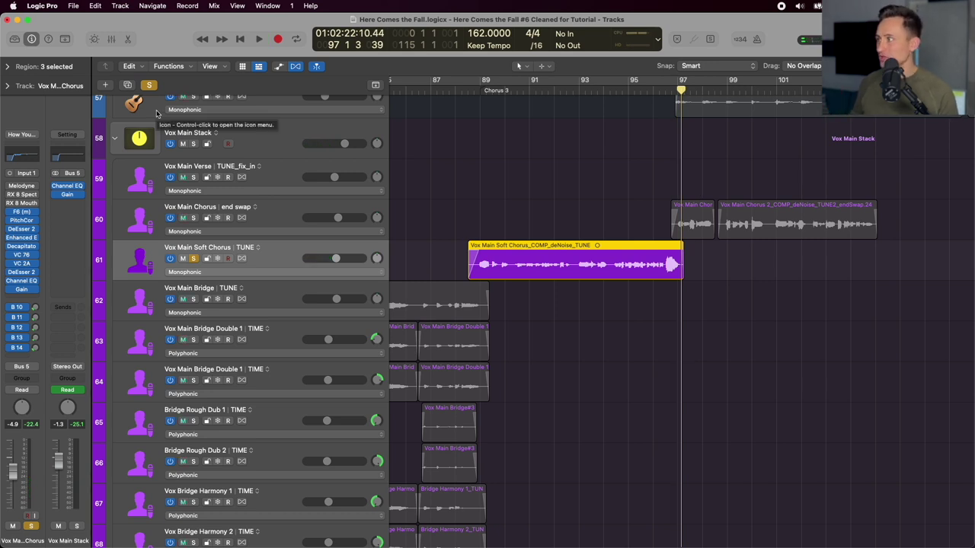
Clear the vocal solo and place the playhead at bar 95 beat 4, with the bass, synth, guitar and vocal tracks in view.
left_click(148, 85)
scroll(577, 175, "right", 5)
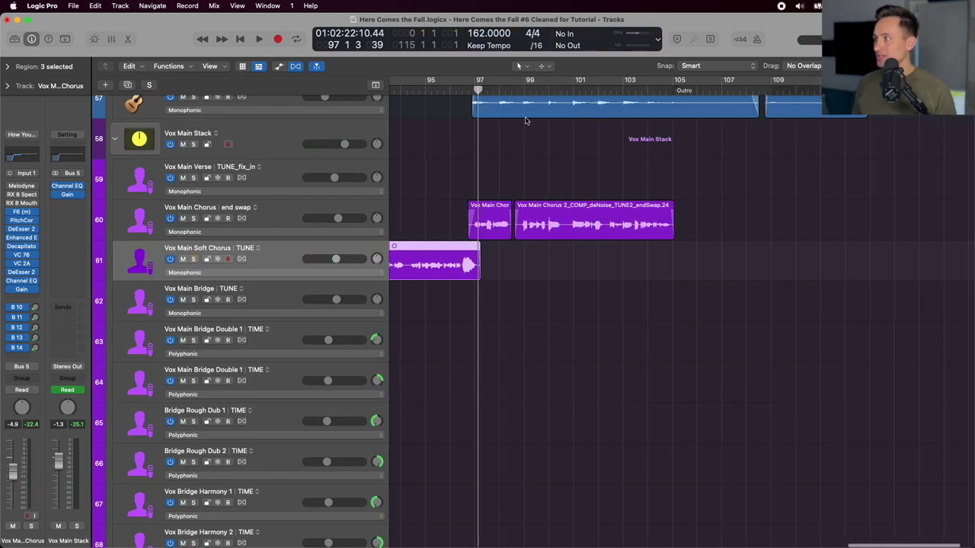
left_click(453, 90)
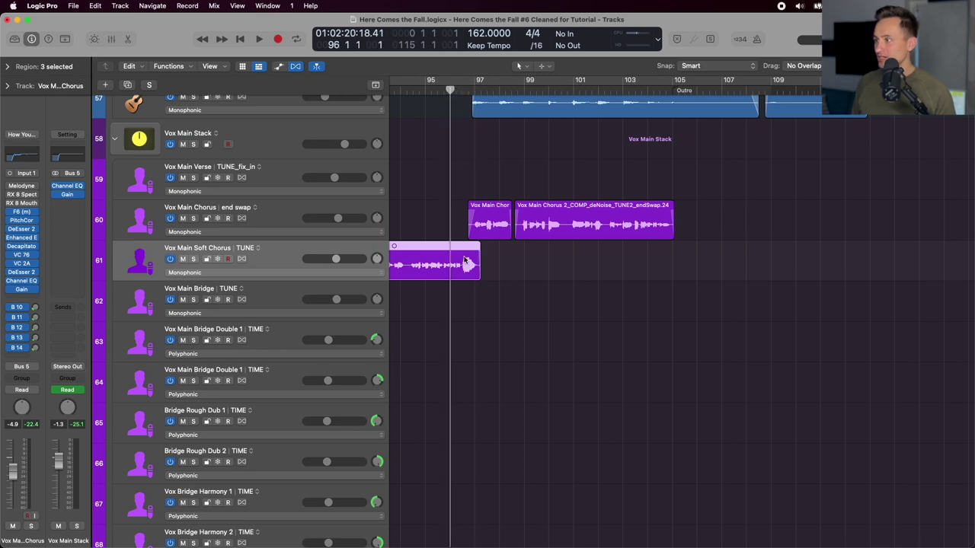
scroll(457, 271, "up", 10)
scroll(458, 269, "down", 1)
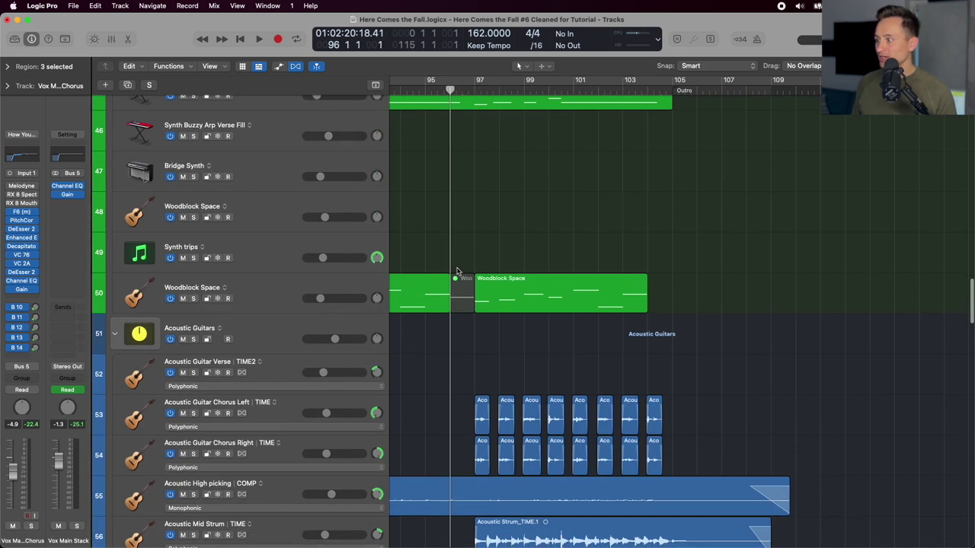
scroll(457, 269, "down", 3)
scroll(457, 269, "down", 5)
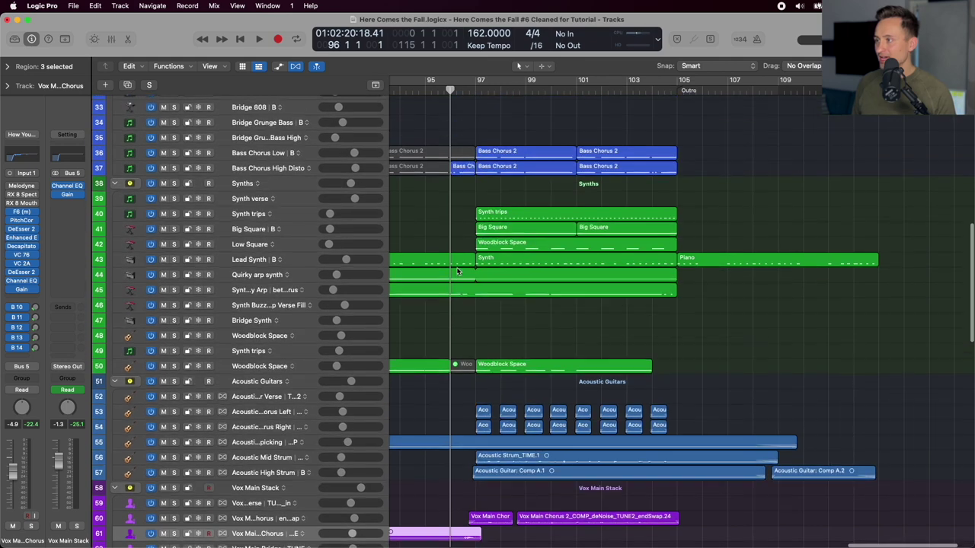
left_click(446, 90)
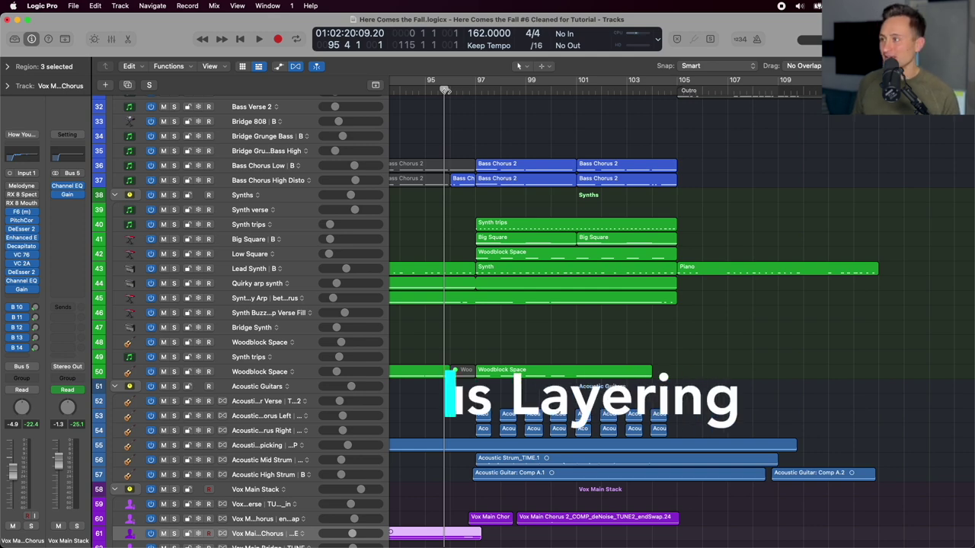
Play the full mix into the bar 97 chorus while reviewing the layered tracks, stop, and place the playhead in bar 95.
key("space")
scroll(498, 155, "up", 5)
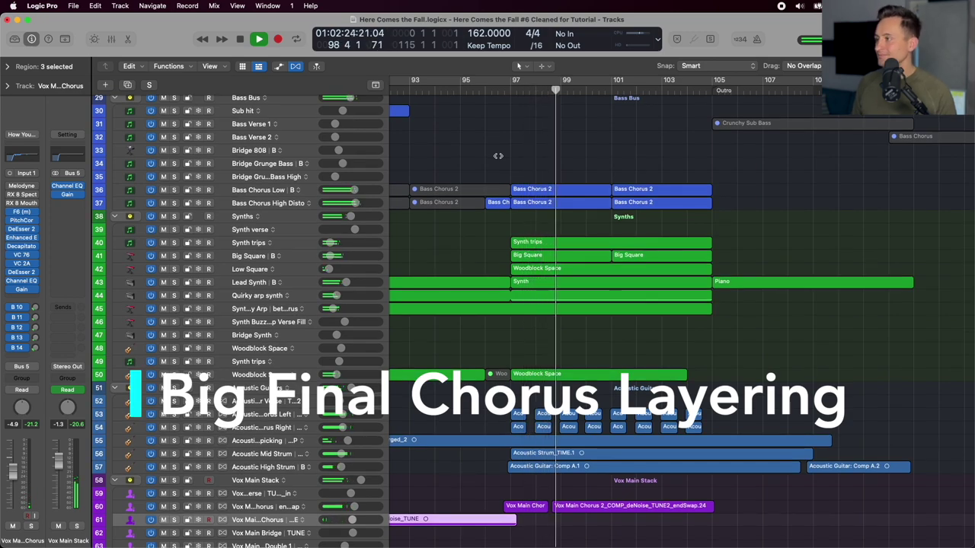
key("super+Down")
key("super+Down")
scroll(499, 159, "down", 3)
scroll(498, 159, "up", 8)
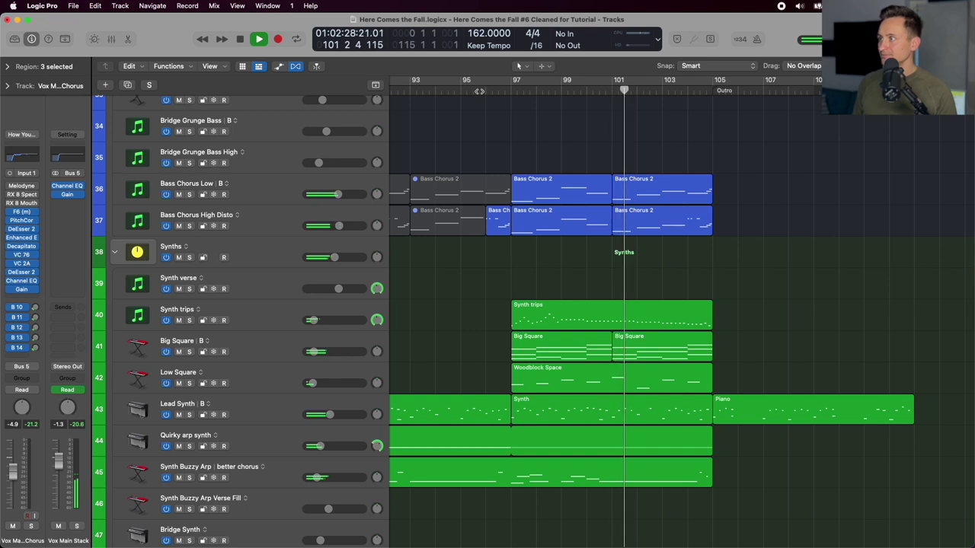
key("space")
left_click(468, 86)
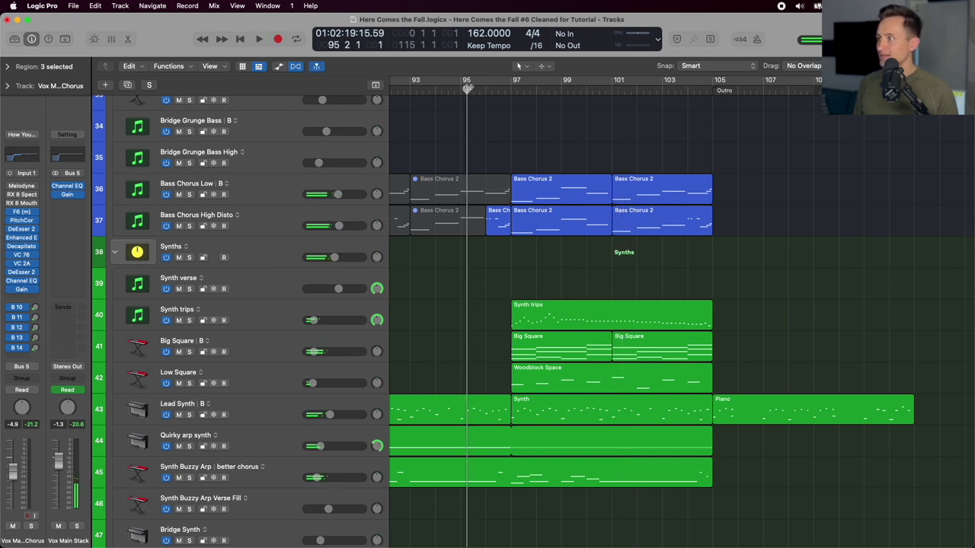
Examine the notes of the short Bass Chorus 2 region at bar 96 on Bass Chorus High Disto in the Piano Roll.
left_click(471, 263)
double_click(504, 221)
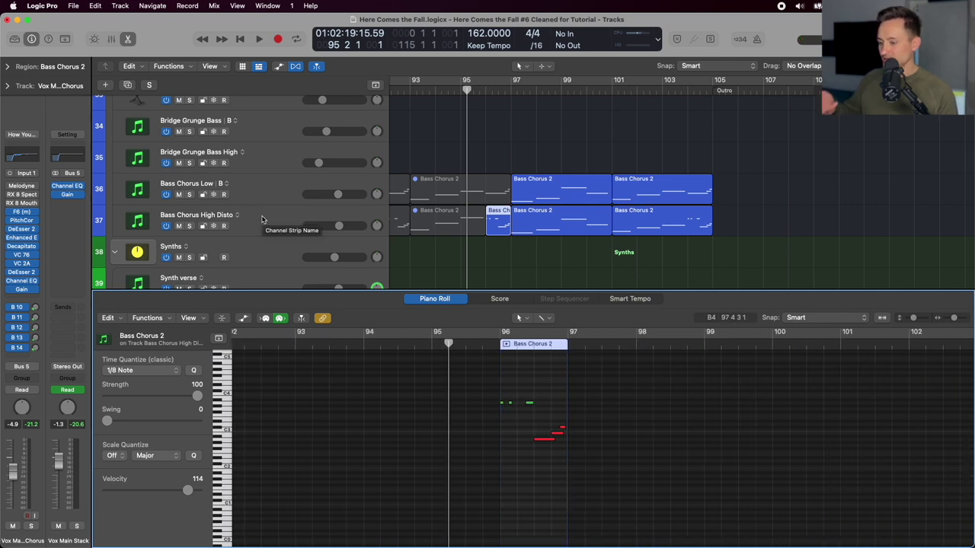
scroll(370, 365, "up", 5)
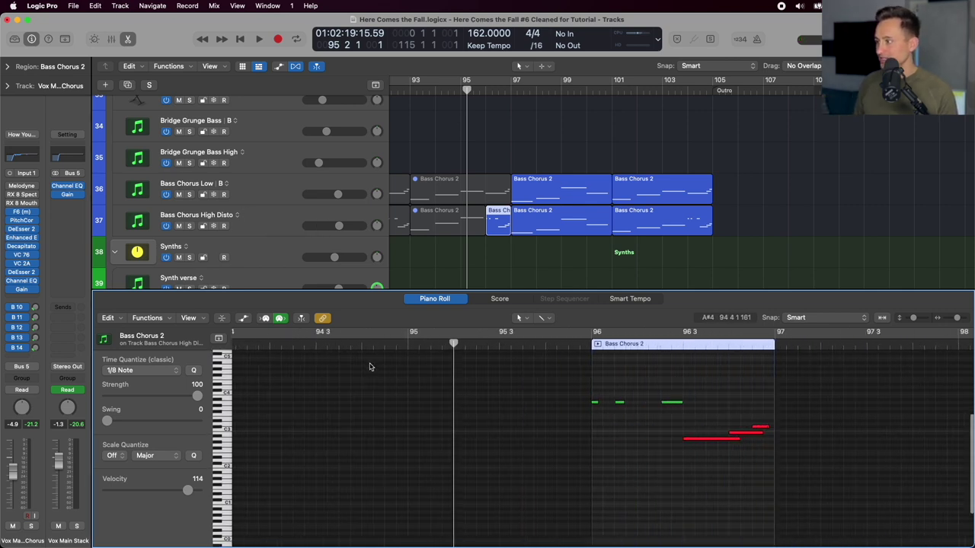
scroll(370, 365, "right", 3)
Solo the Bass Chorus High Disto track, play its fill into bar 97, stop, and clear the solo.
left_click(297, 207)
key("s")
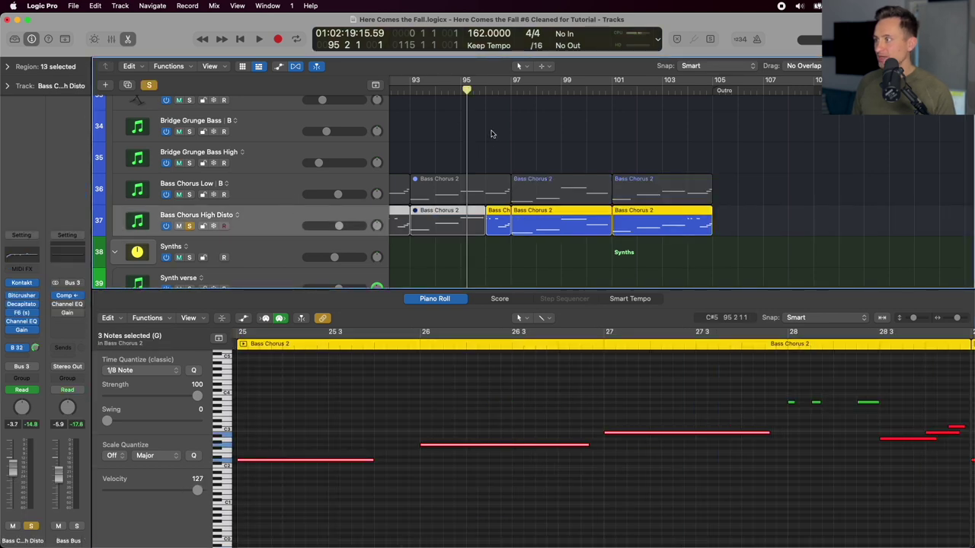
double_click(480, 86)
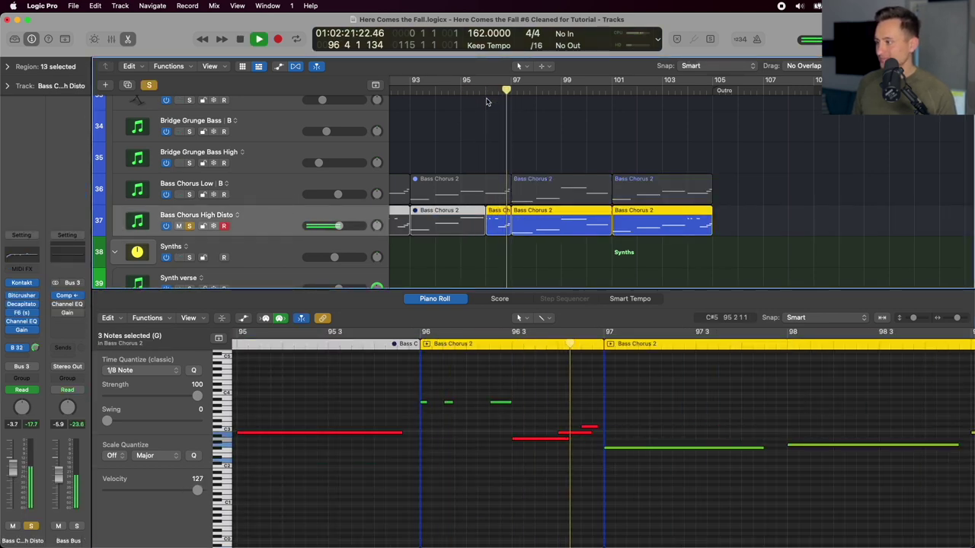
key("space")
key("s")
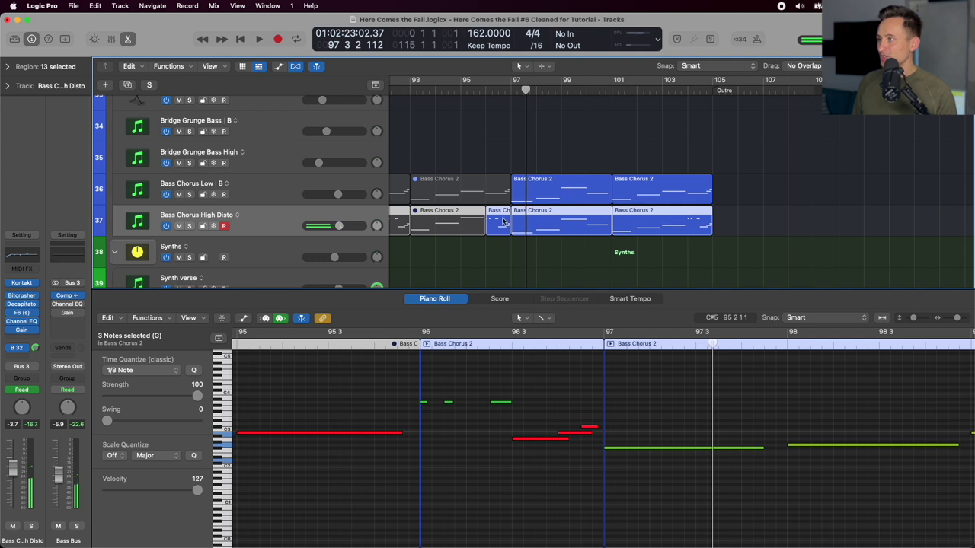
Return the playhead to bar 95 beat 4, close the Piano Roll, and select only the short Bass Chorus 2 region at bar 96.
left_click(517, 85)
left_click_drag(517, 87, 480, 89)
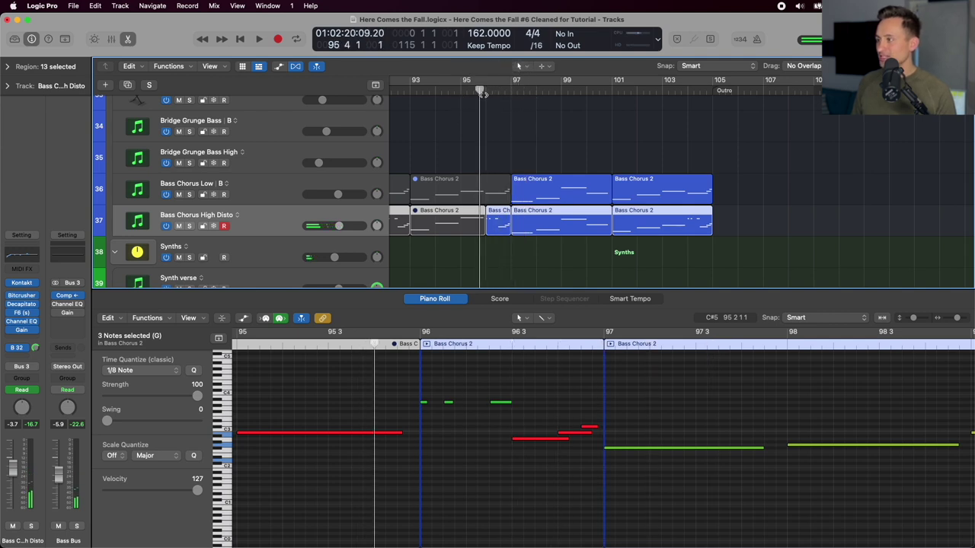
key("p")
left_click(505, 248)
left_click(502, 211)
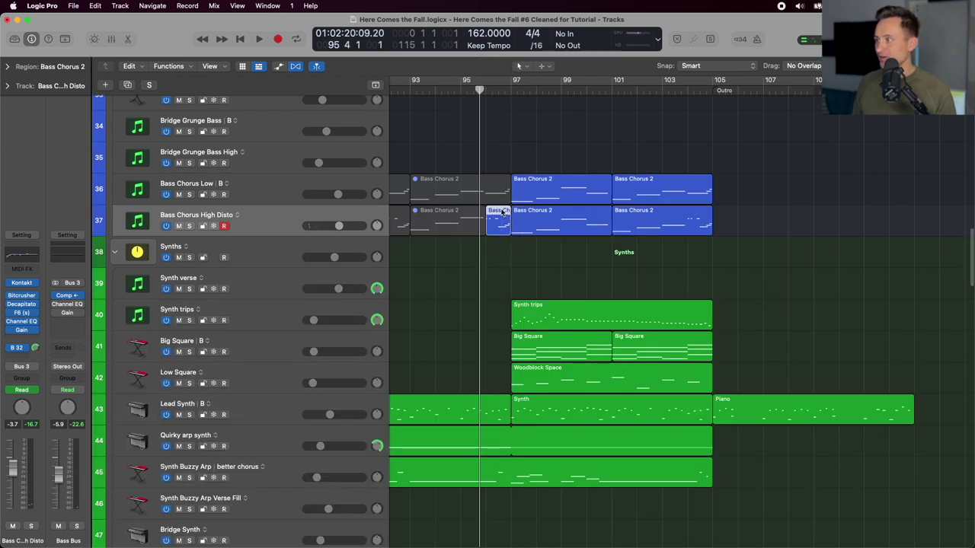
Solo the DRUM BUS stack and bring its drum tracks around bar 97 into view.
scroll(505, 270, "up", 10)
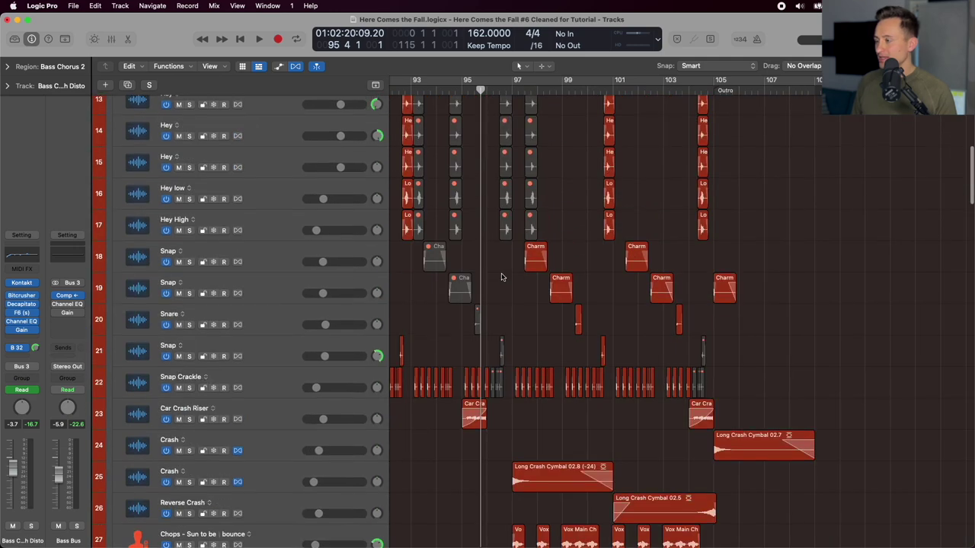
scroll(502, 275, "down", 5)
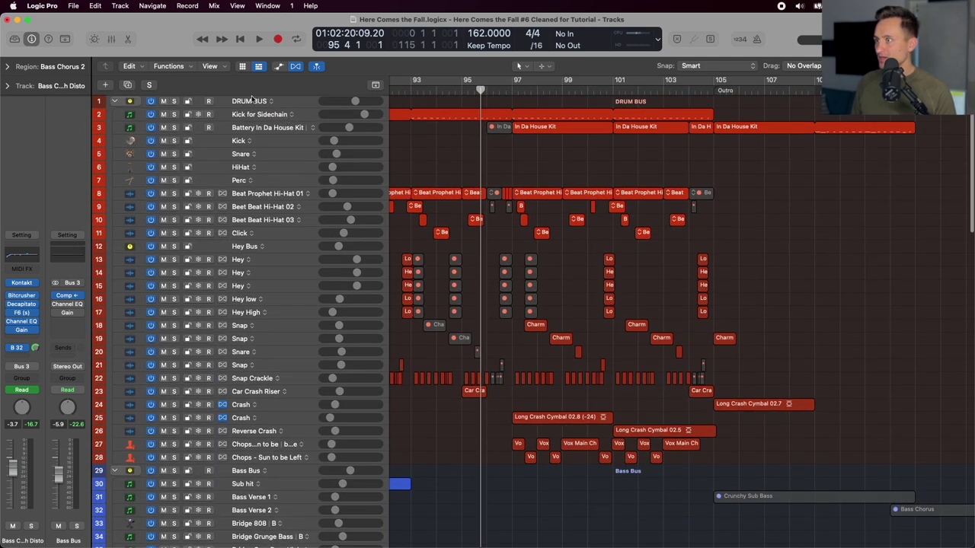
left_click(254, 102)
key("s")
scroll(512, 124, "down", 3)
scroll(512, 123, "up", 3)
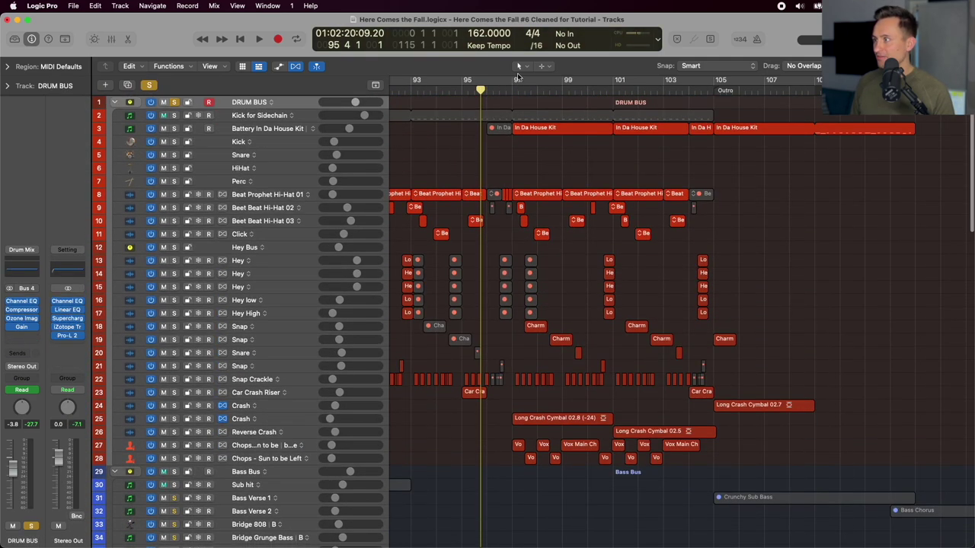
Place the playhead just before bar 97 and select the hi-hat, click, Hey, snap and snare regions from there to the outro.
left_click(510, 91)
scroll(527, 158, "up", 5)
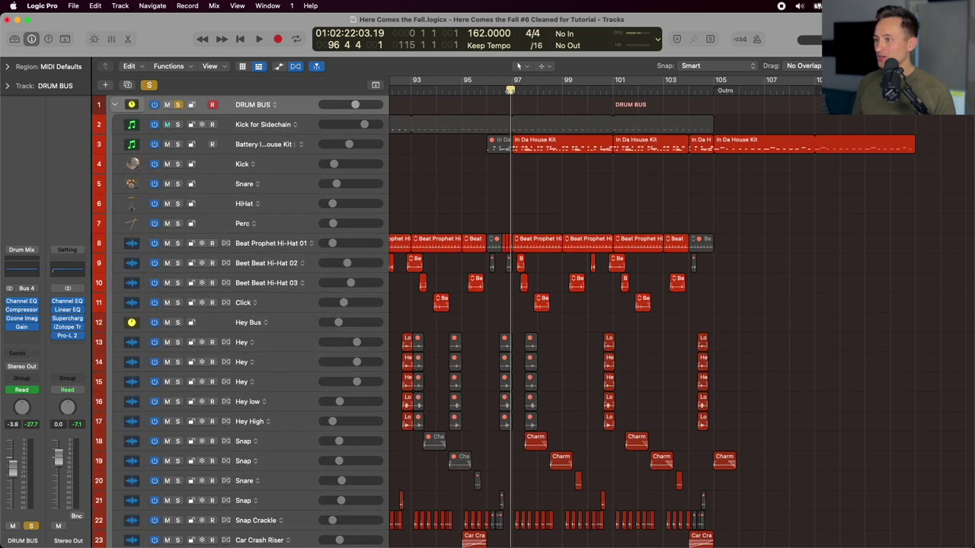
scroll(528, 158, "down", 3)
left_click_drag(532, 148, 743, 395)
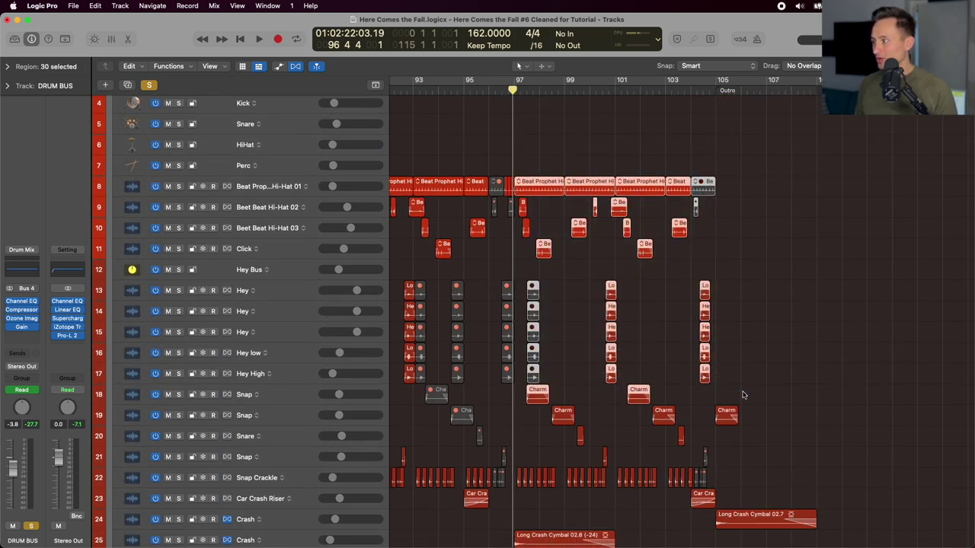
left_click_drag(767, 457, 520, 149)
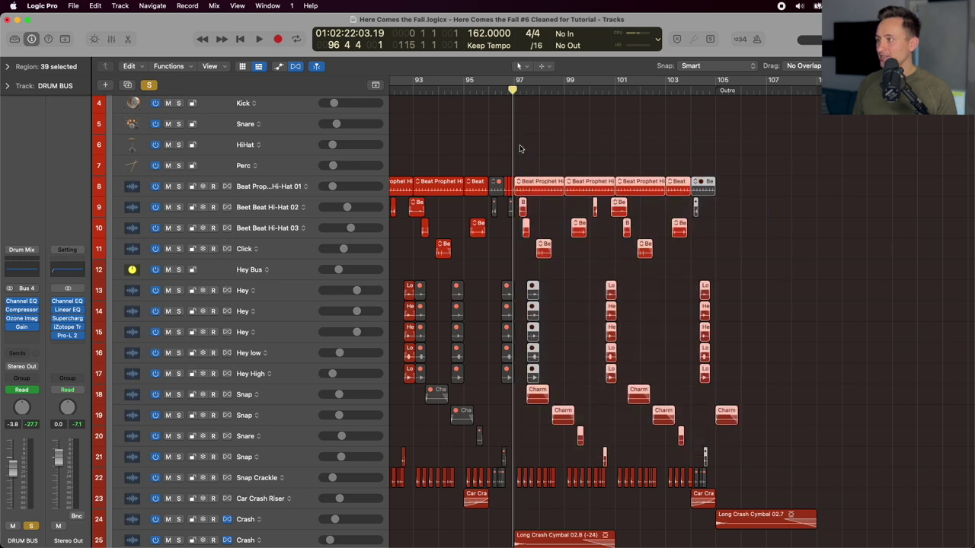
Clear the drum selection, select the long crash region at bar 97, and select the reverse crash and vocal chop regions below it.
scroll(548, 172, "down", 1)
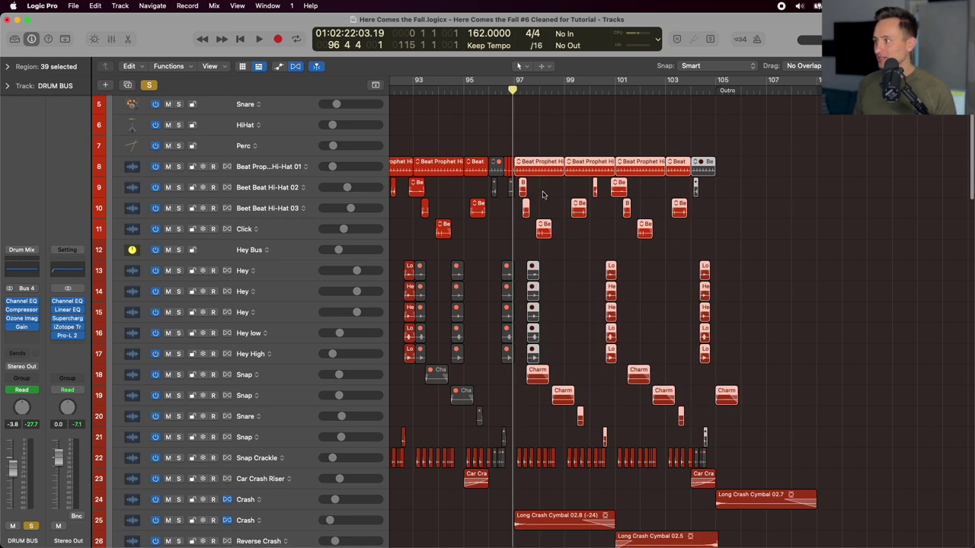
left_click(542, 195)
scroll(542, 224, "down", 8)
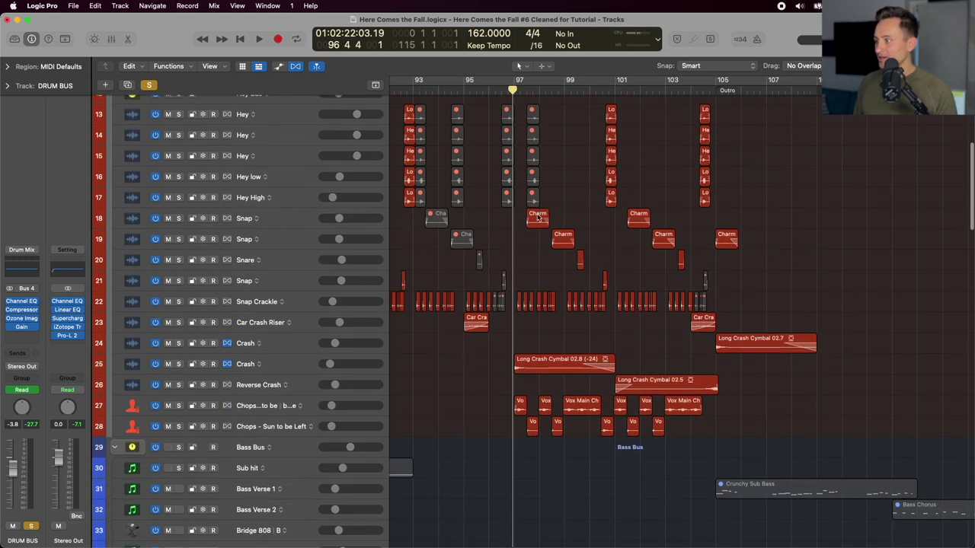
left_click_drag(471, 361, 629, 358)
scroll(508, 344, "down", 4)
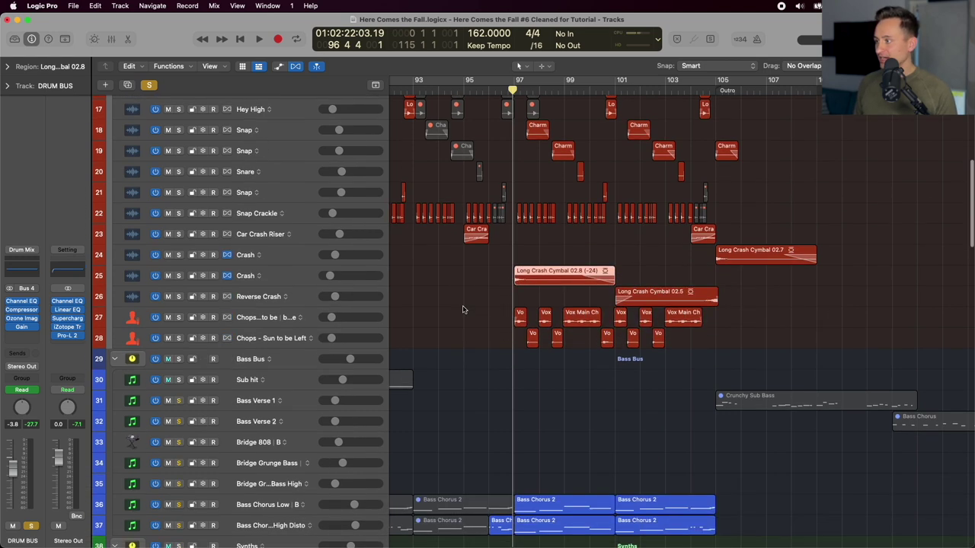
left_click_drag(463, 307, 796, 359)
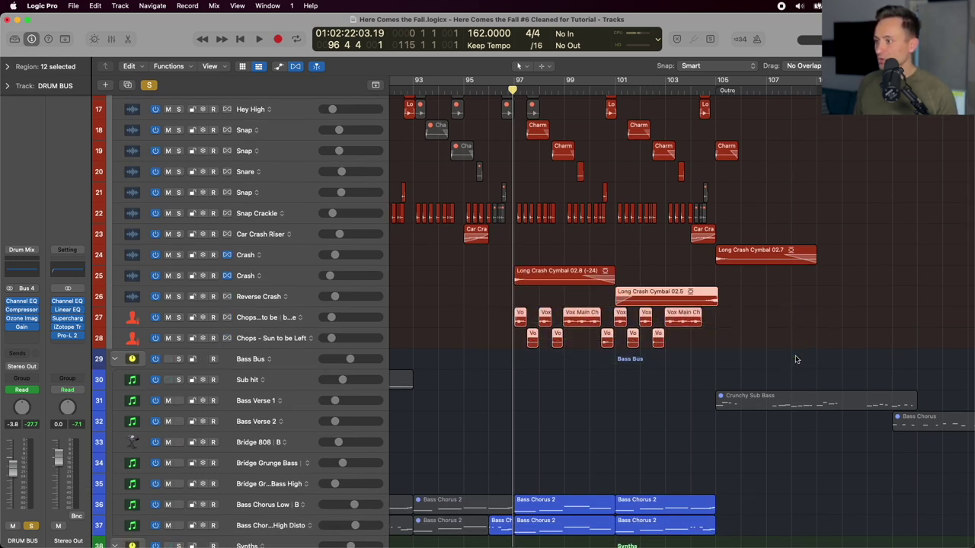
Play the soloed drum bus from bar 97 and stop just before bar 101.
left_click(514, 88)
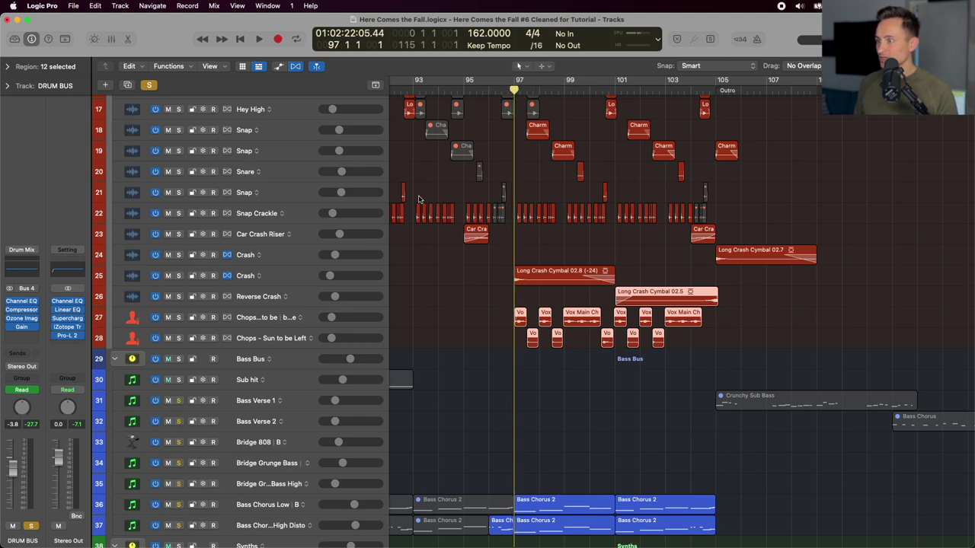
scroll(419, 199, "up", 10)
scroll(418, 199, "down", 14)
scroll(507, 174, "up", 3)
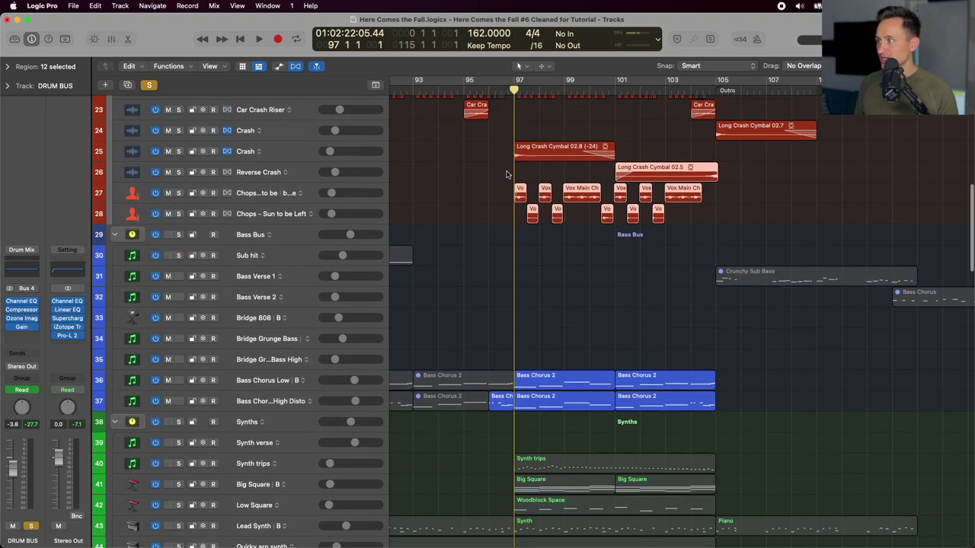
scroll(506, 174, "up", 5)
key("space")
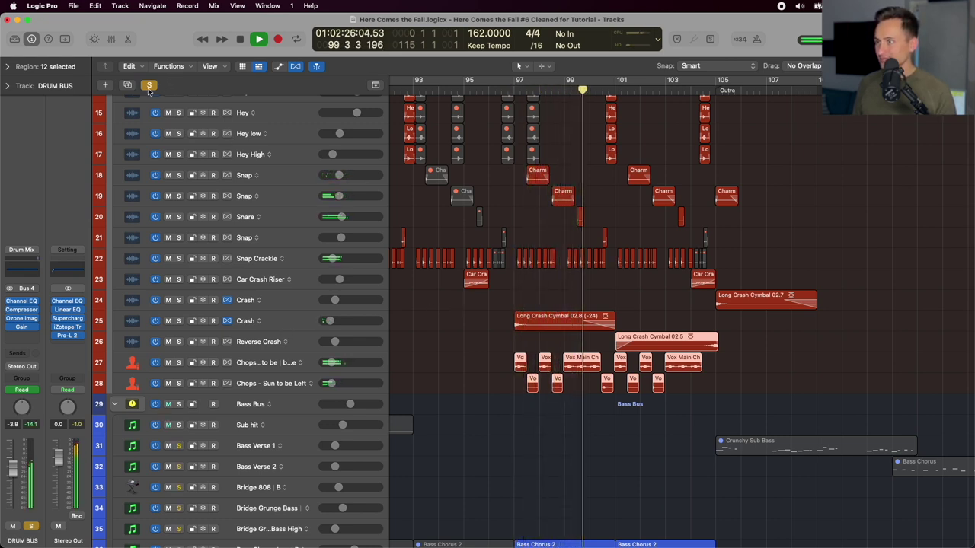
key("space")
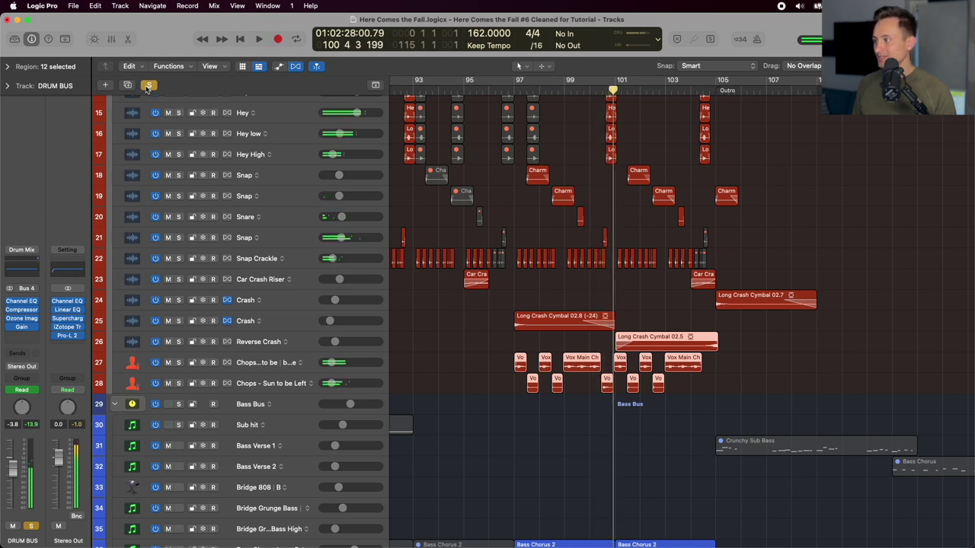
Clear the drum bus solo, solo both Chops - Sun to be tracks, and enlarge their regions with the playhead at bar 97.
left_click(149, 85)
left_click(177, 363)
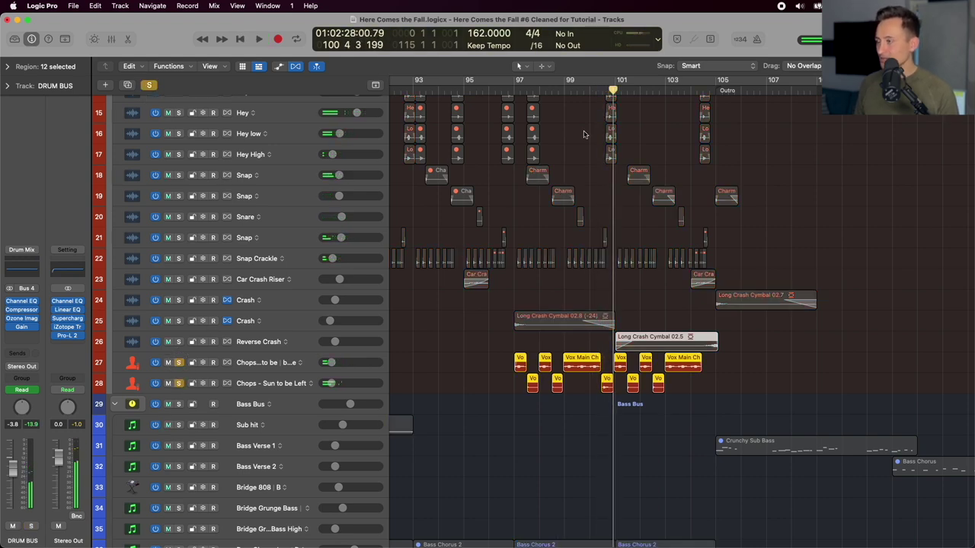
left_click(509, 89)
key("super+Down")
key("super+Down")
key("super+Down")
key("super+Down")
key("super+Down")
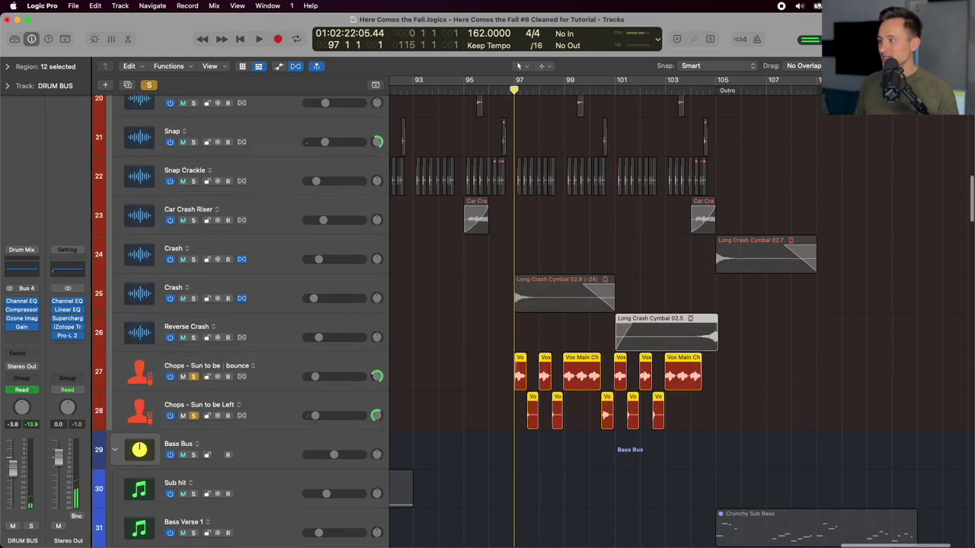
key("super+Right")
key("super+Right")
key("super+Right")
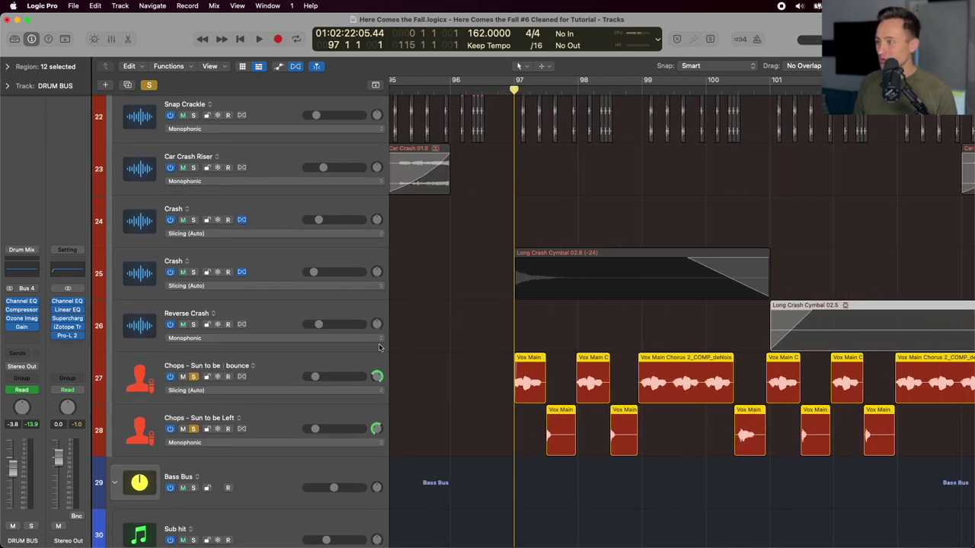
key("super+Down")
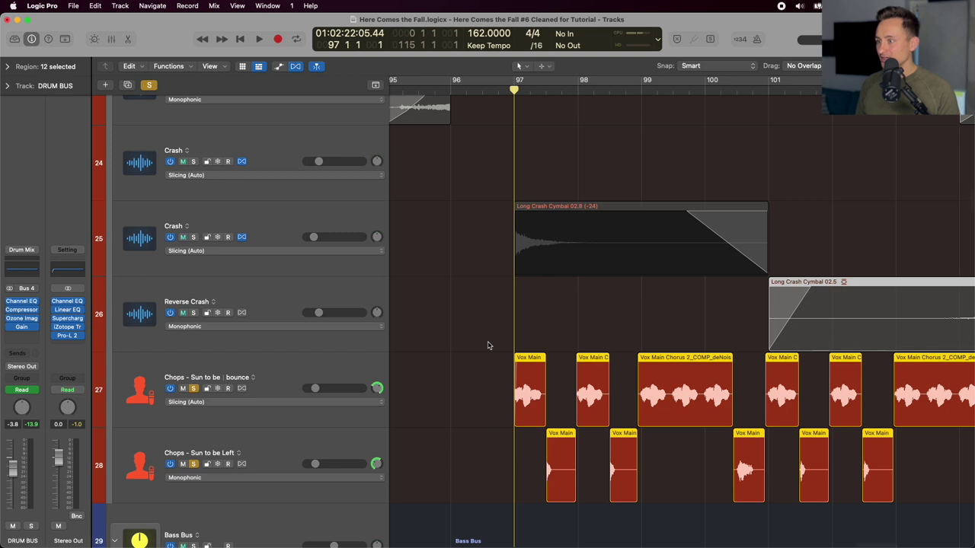
Select the Chops bounce track, play both soloed chop tracks from bar 97, select the Left track, and stop before bar 101.
key("super+Left")
key("super+Left")
left_click(332, 357)
key("super+Right")
key("super+Right")
key("super+Right")
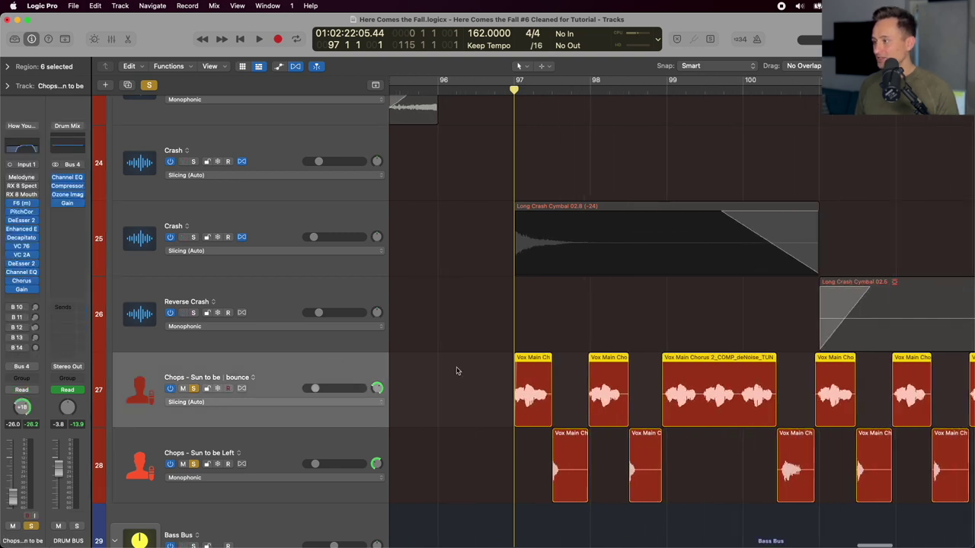
key("super+Left")
key("super+Left")
key("super+Up")
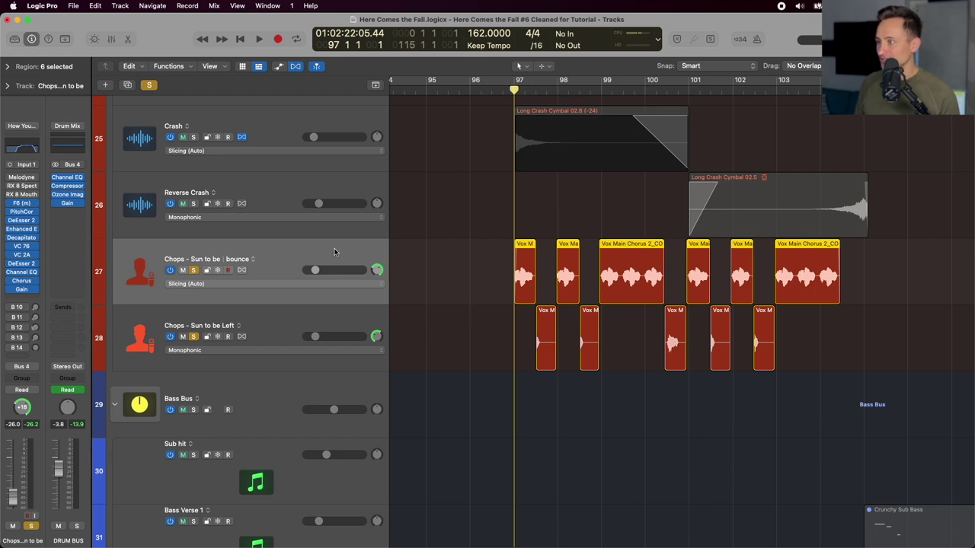
key("space")
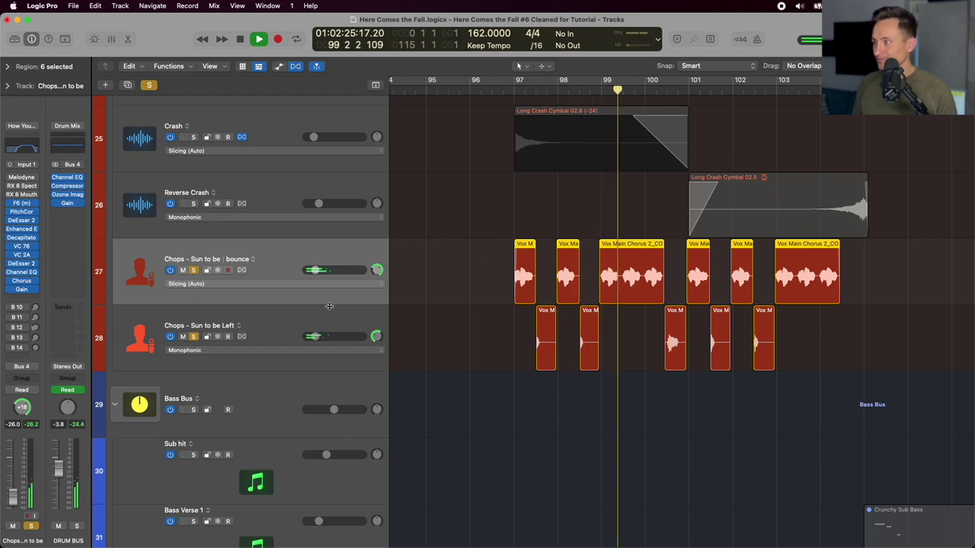
left_click(250, 318)
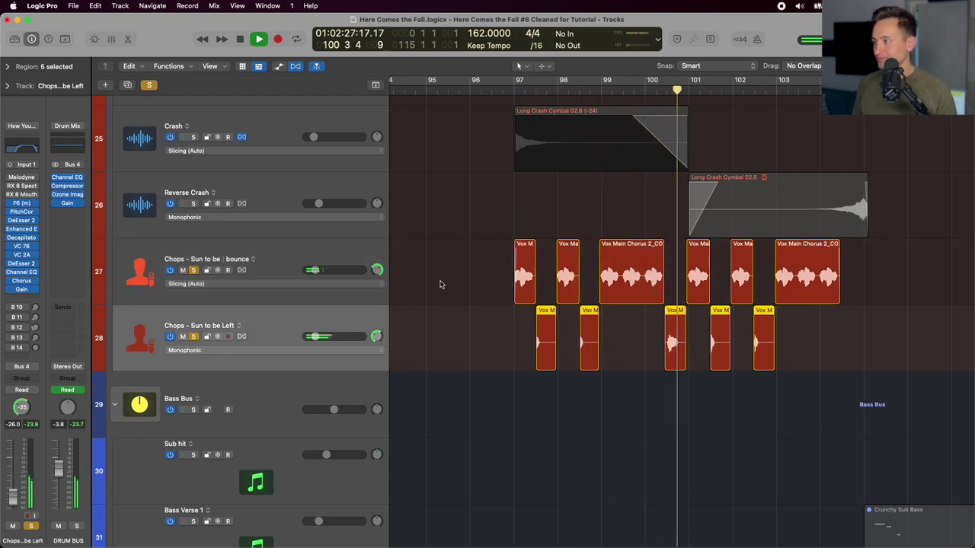
key("space")
Select the first chop region on the Chops - Sun to be Left track and check its region parameters.
scroll(536, 247, "up", 5)
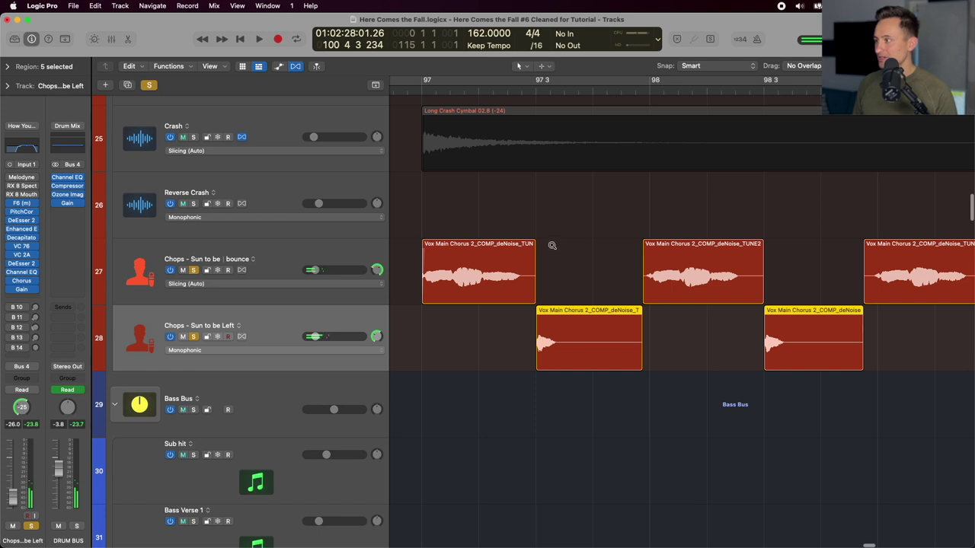
scroll(552, 245, "up", 4)
scroll(552, 246, "left", 5)
left_click_drag(509, 355, 562, 363)
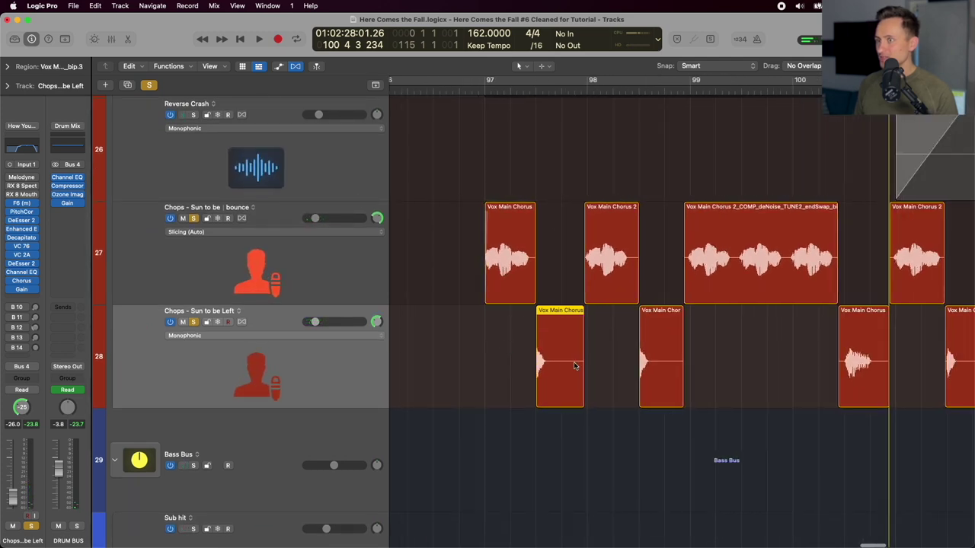
left_click(7, 66)
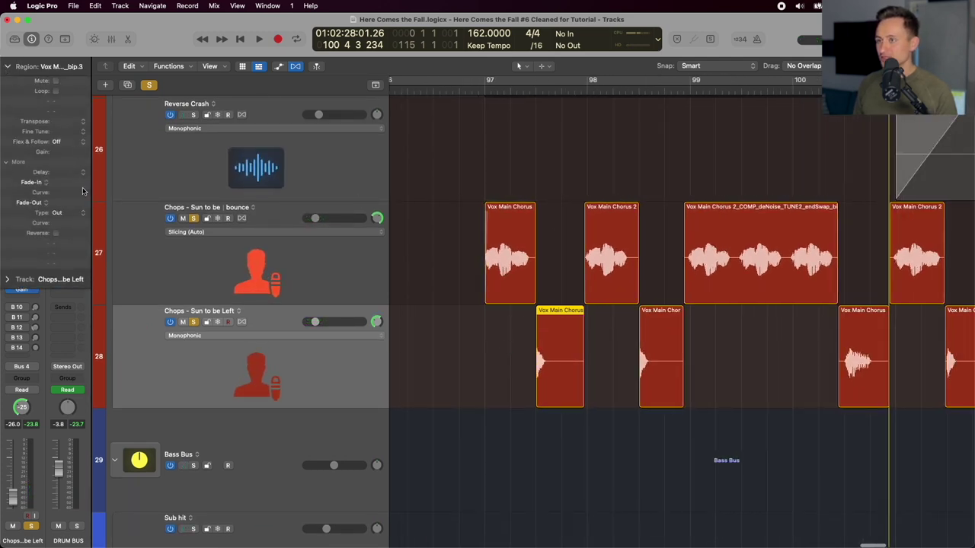
left_click(8, 67)
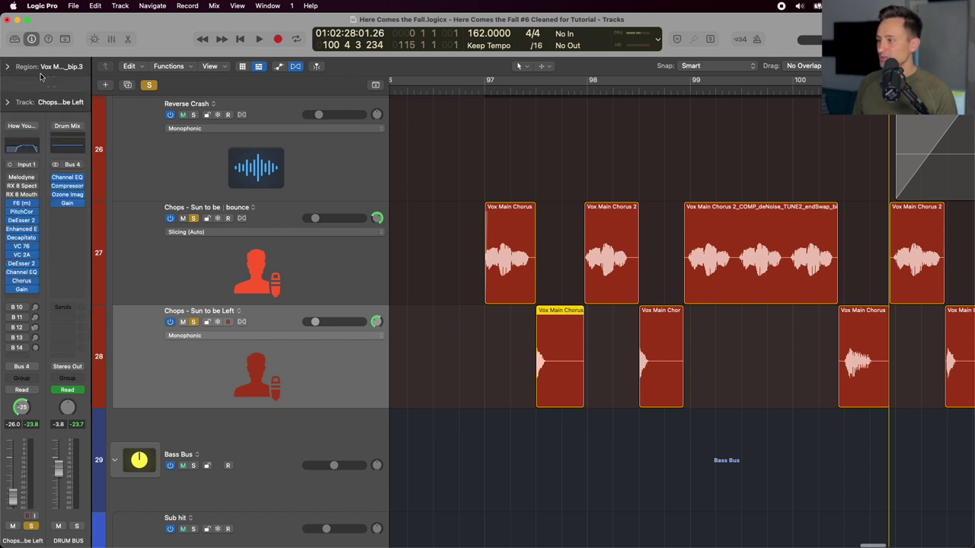
Compare the first chops on both Chops tracks and select the Left track's chop just before bar 101.
left_click_drag(467, 238, 542, 249)
left_click_drag(479, 347, 563, 374)
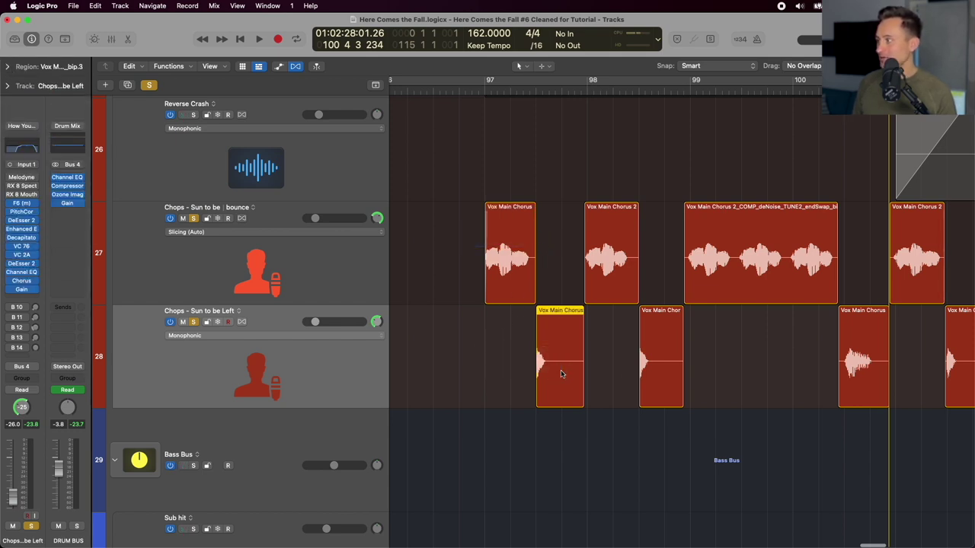
scroll(797, 395, "right", 2)
scroll(796, 395, "right", 1)
left_click_drag(737, 350, 792, 358)
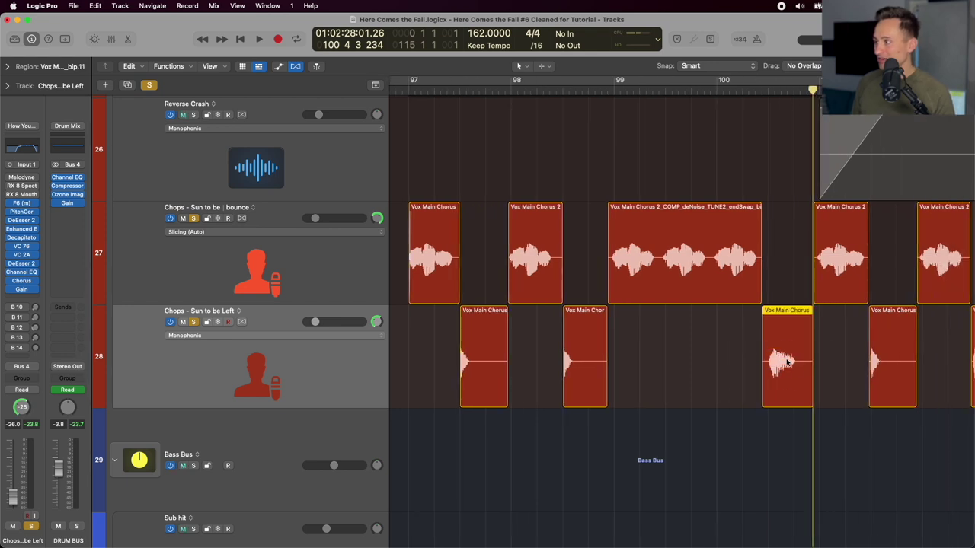
scroll(777, 318, "left", 1)
scroll(761, 312, "left", 3)
Open the Decapitator settings on the Chops - Sun to be bounce track for review and close them.
left_click(352, 264)
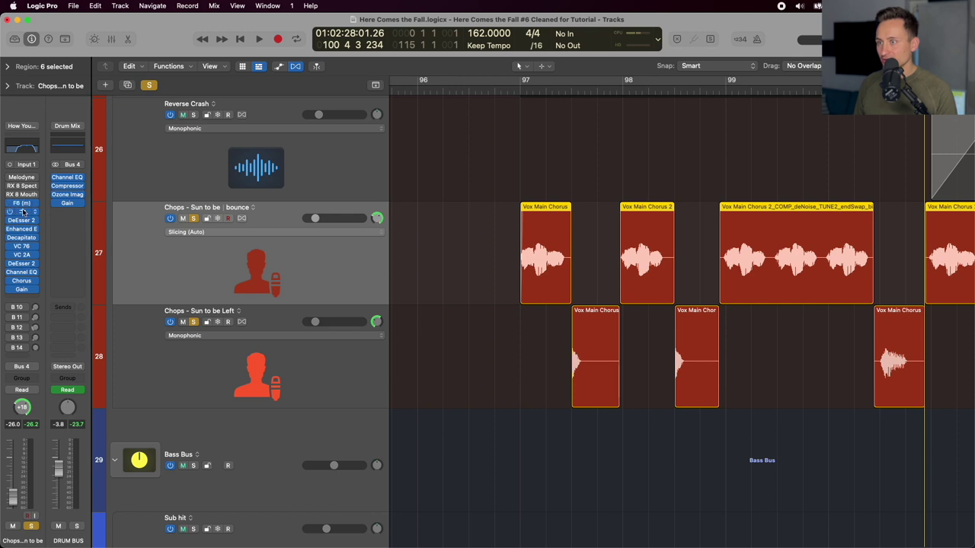
left_click(22, 237)
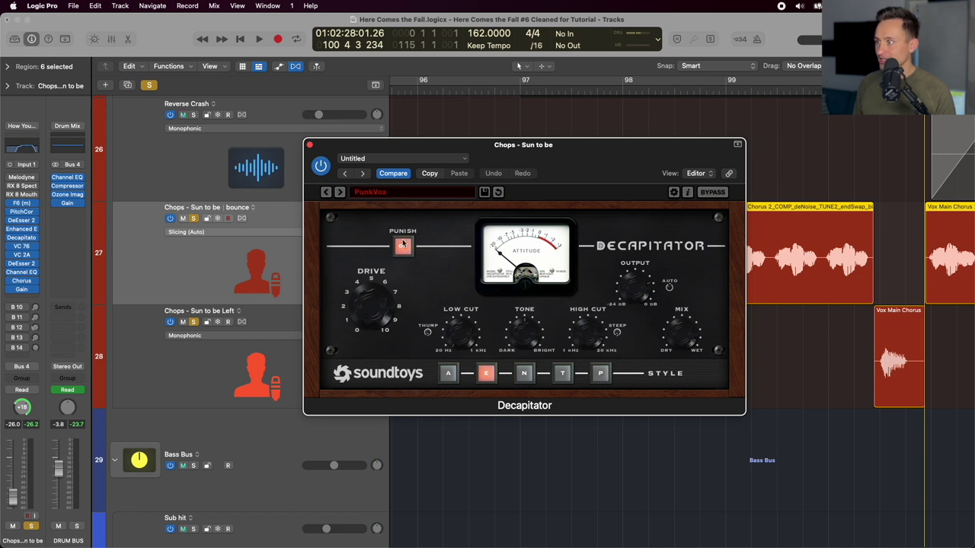
left_click(311, 145)
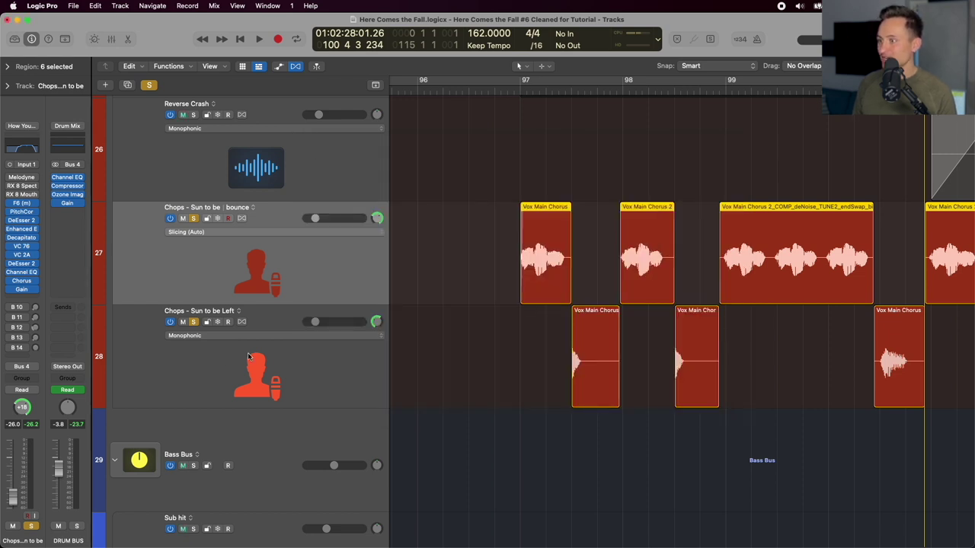
Open the Chorus plug-in on the Chops - Sun to be Left track for review and close it.
left_click(221, 370)
scroll(403, 353, "right", 3)
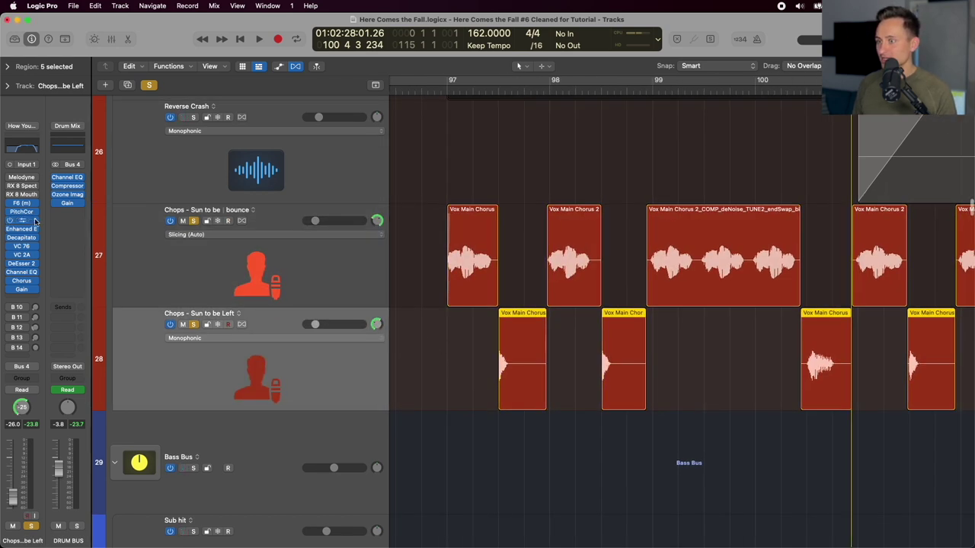
left_click(188, 264)
left_click(167, 361)
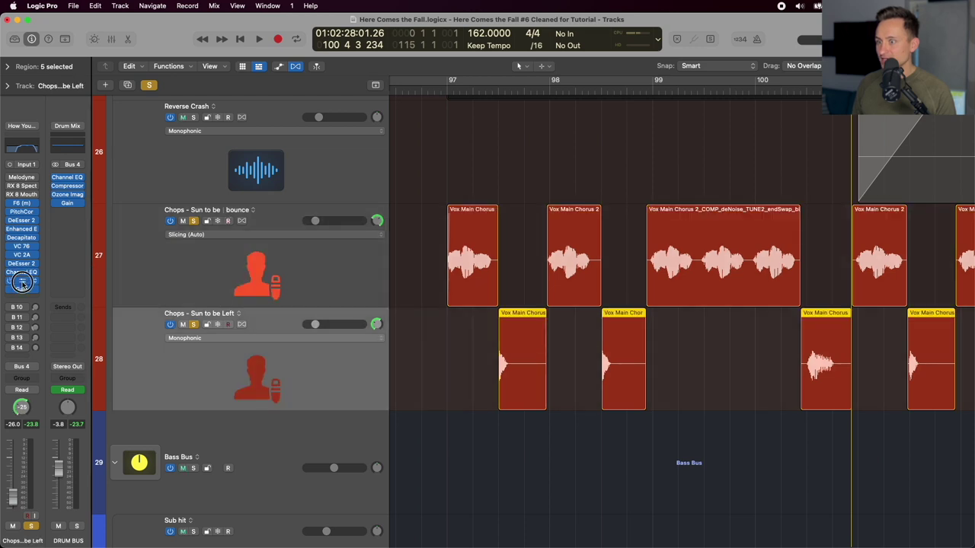
left_click(22, 282)
left_click(307, 144)
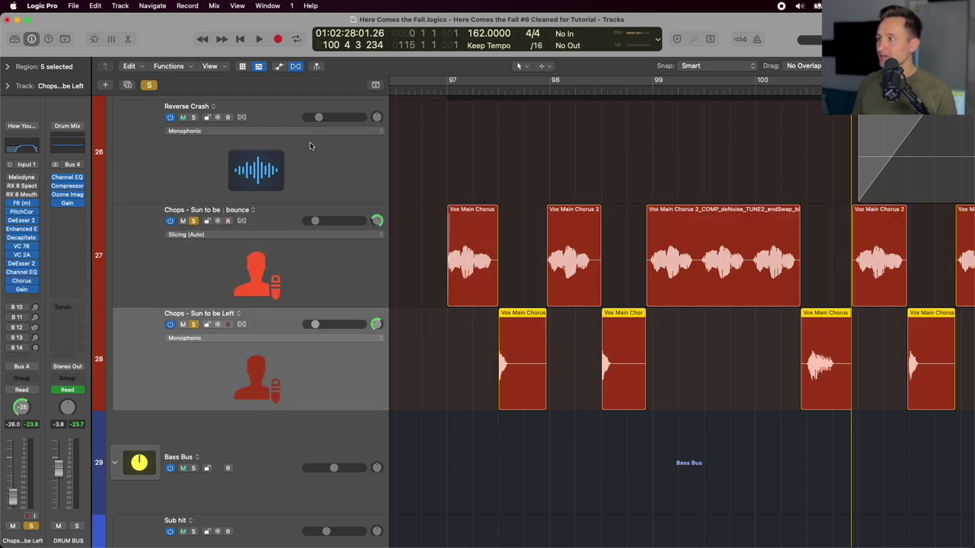
Return the playhead to bar 97, clear the Chops solos, and solo the Synths stack.
scroll(502, 199, "right", 5)
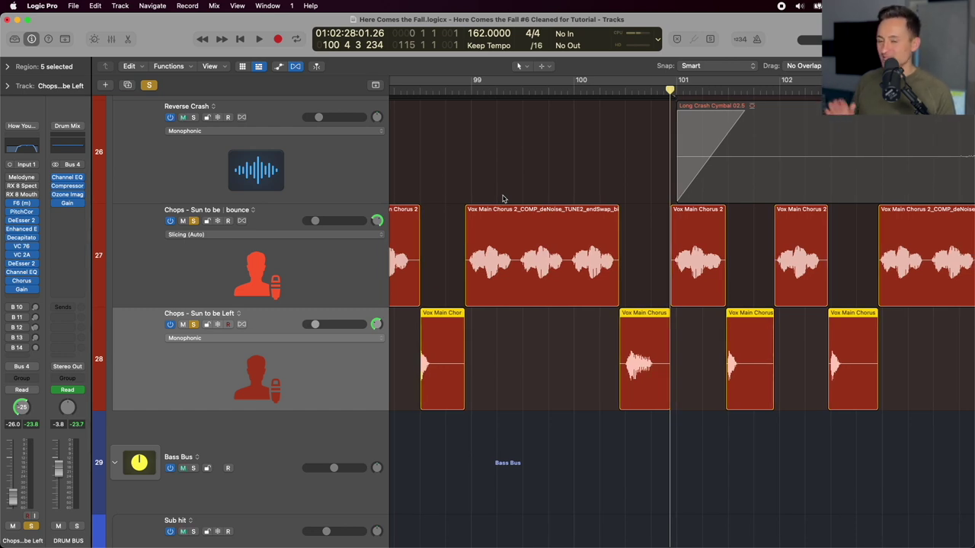
scroll(582, 200, "left", 5)
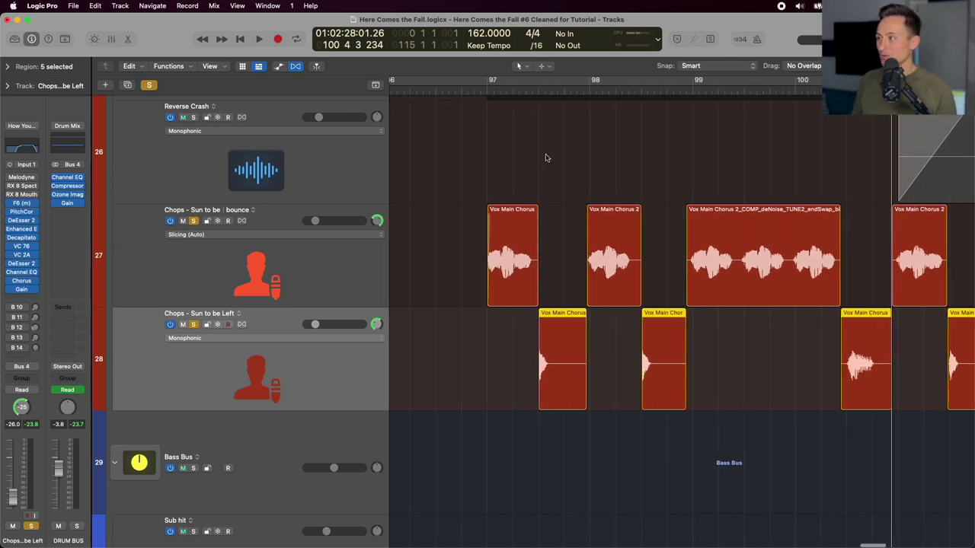
scroll(485, 130, "right", 1)
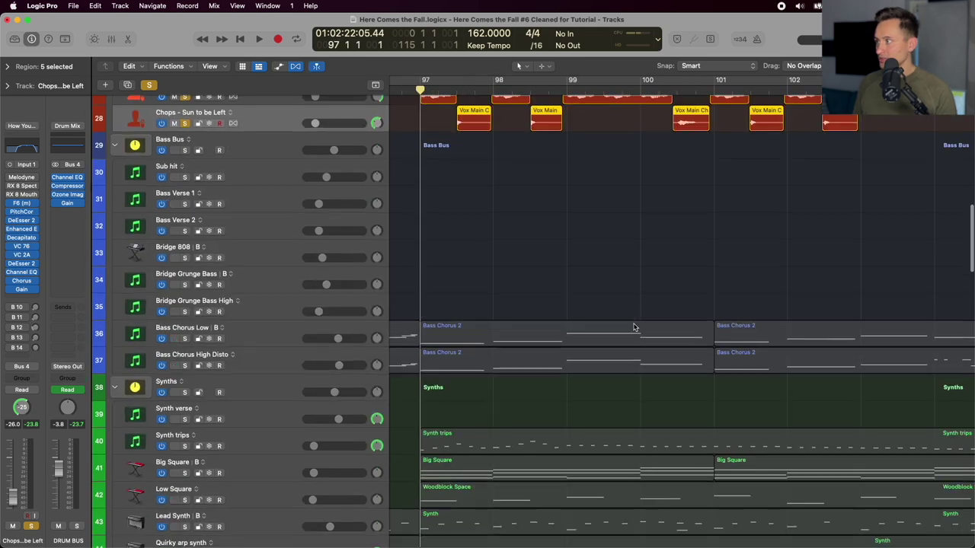
scroll(632, 328, "down", 6)
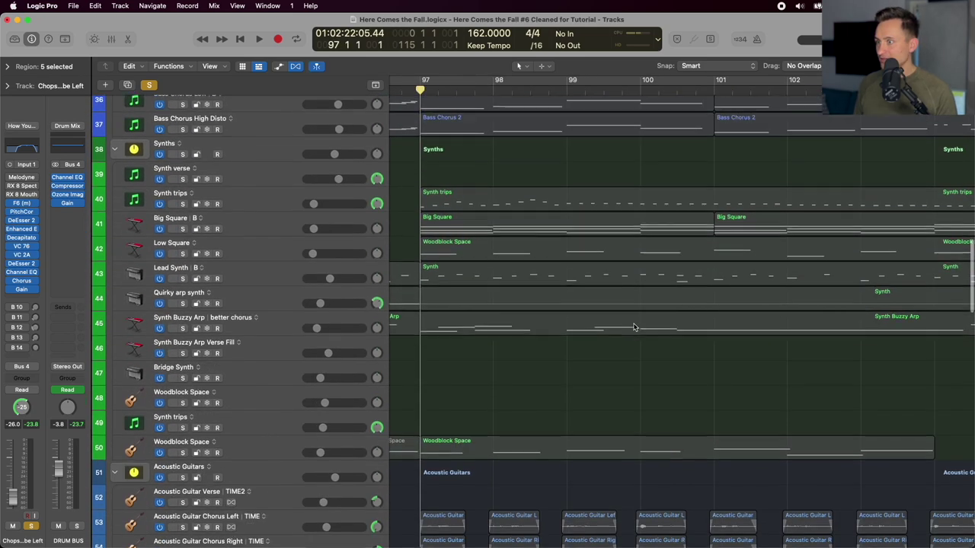
scroll(620, 318, "up", 2)
left_click(264, 232)
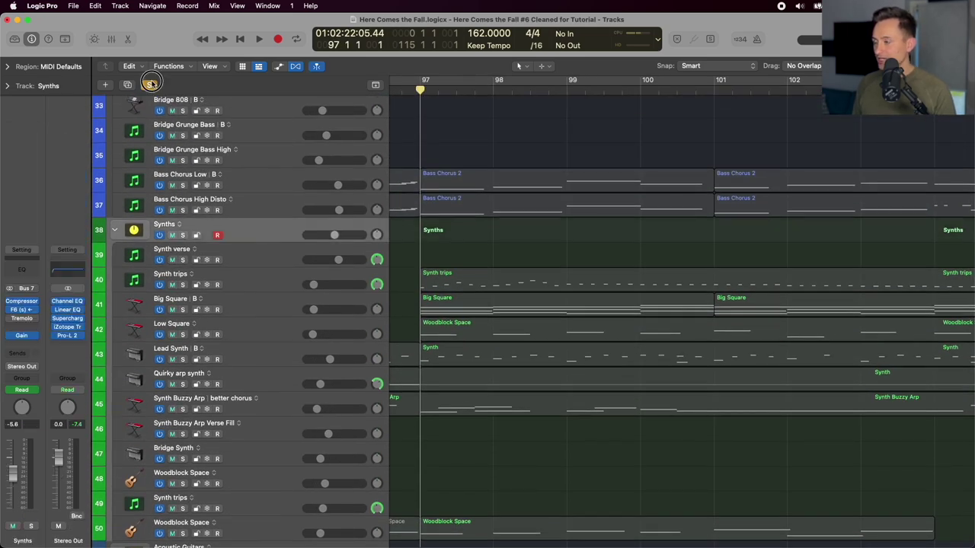
key("s")
Place the playhead at bar 101 and bring the full set of final chorus synth regions into view.
key("super+Left")
key("super+Left")
key("super+Left")
key("super+Left")
scroll(462, 163, "down", 1)
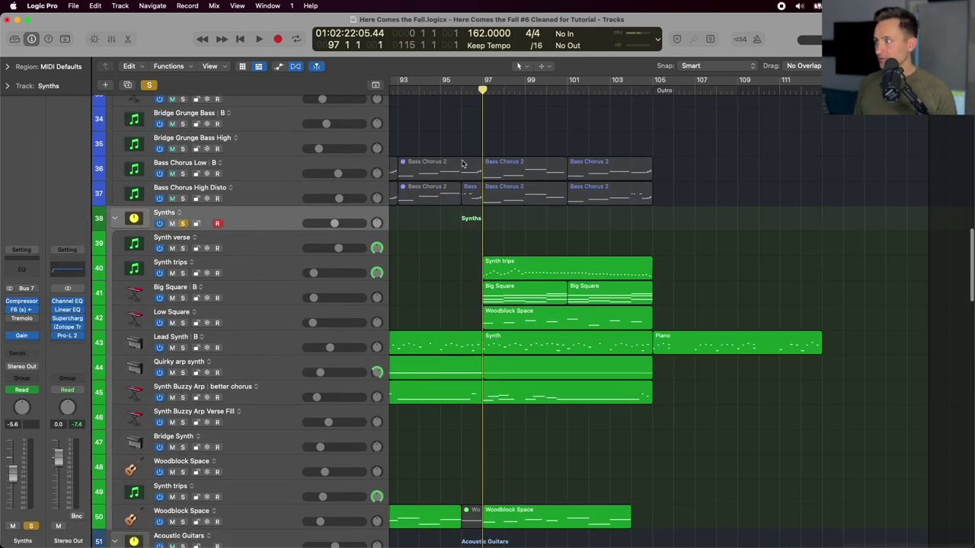
left_click(561, 91)
scroll(560, 92, "down", 3)
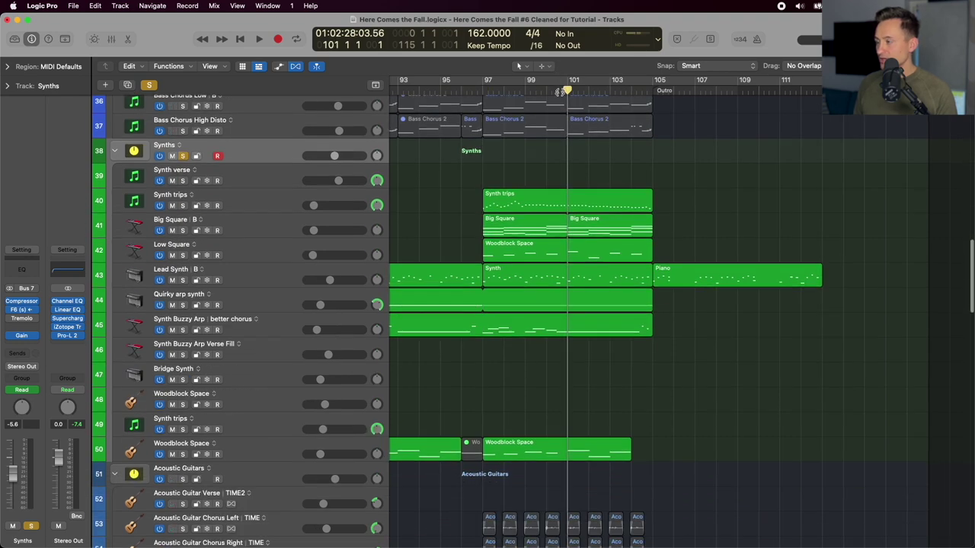
Solo the chorus Synth trips track in place of the whole Synths stack and set the playhead at bar 96.
scroll(449, 213, "left", 2)
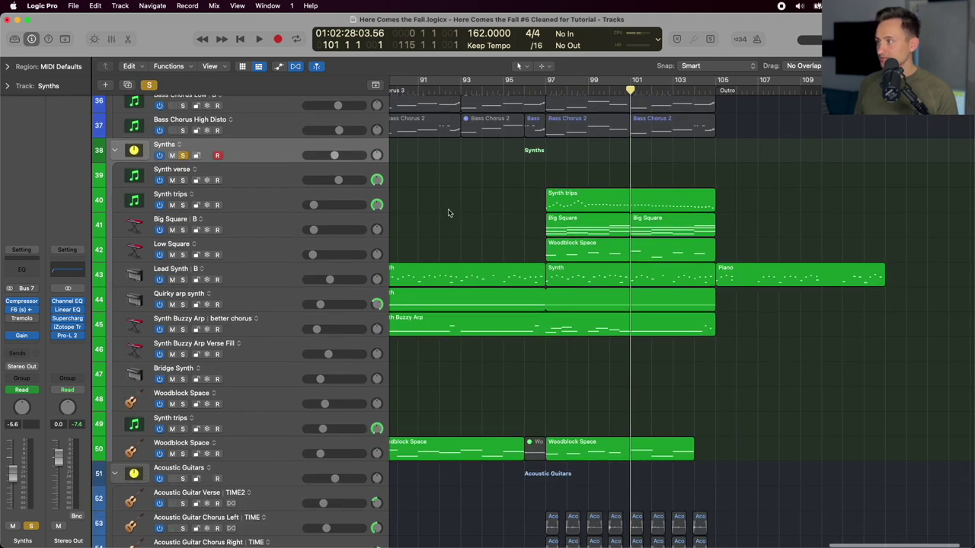
scroll(448, 212, "down", 5)
scroll(447, 212, "up", 2)
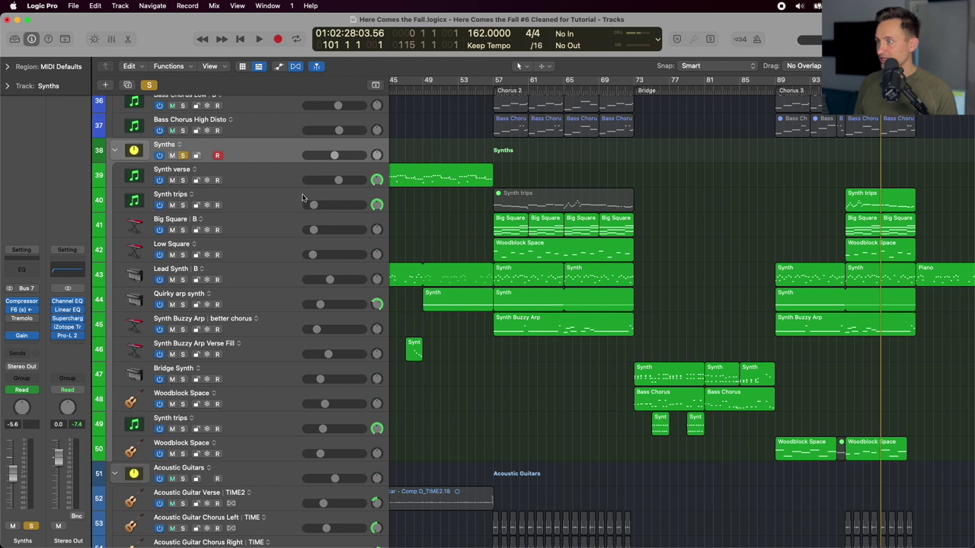
scroll(669, 201, "right", 3)
left_click(274, 196)
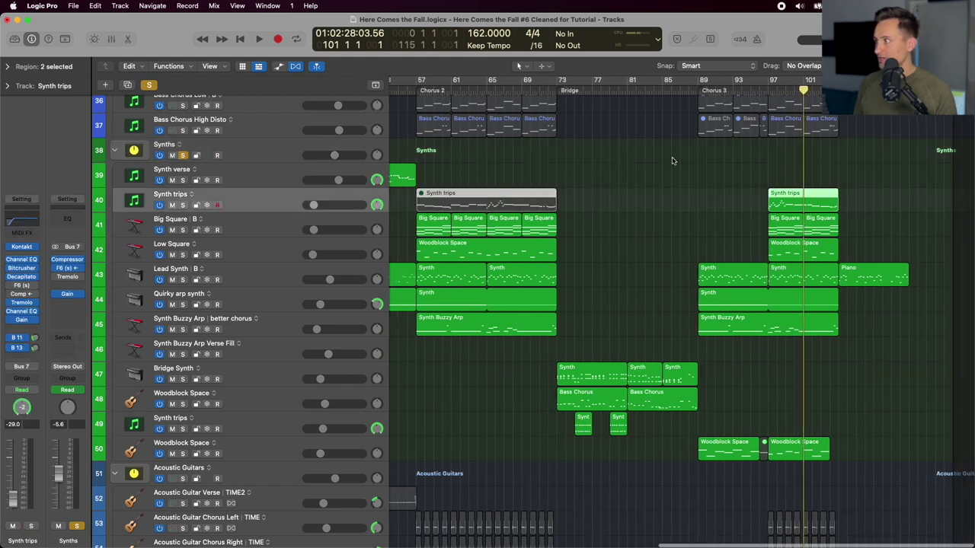
key("s")
left_click(760, 89)
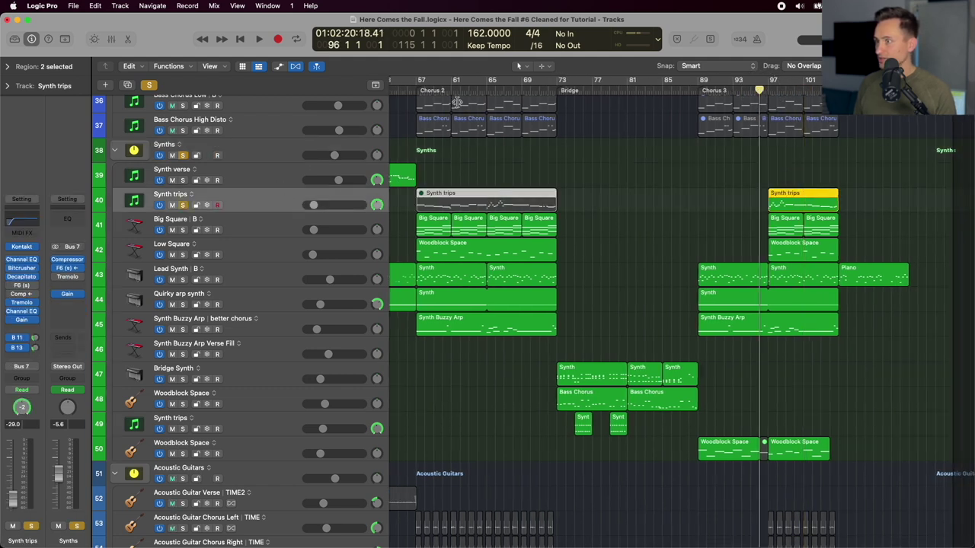
left_click(183, 155)
Play the soloed Synth trips part from bar 97 with its final chorus region shown larger.
key("space")
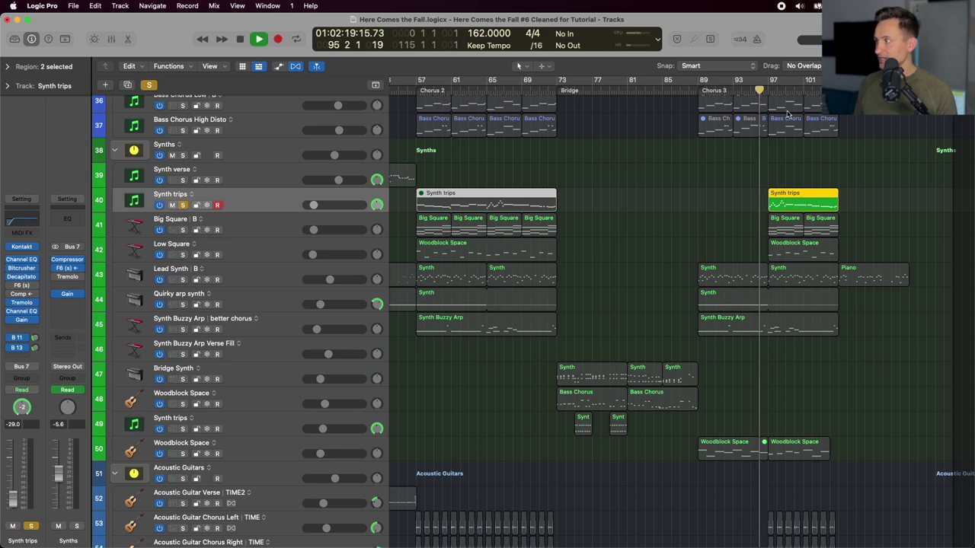
key("space")
left_click(767, 91)
key("space")
scroll(759, 236, "up", 5)
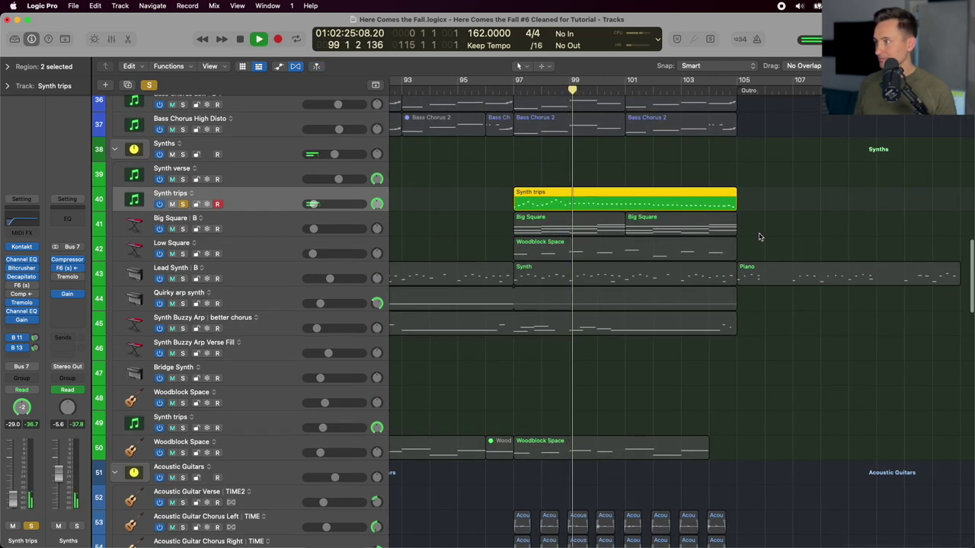
key("super+Down")
key("super+Down")
key("super+Down")
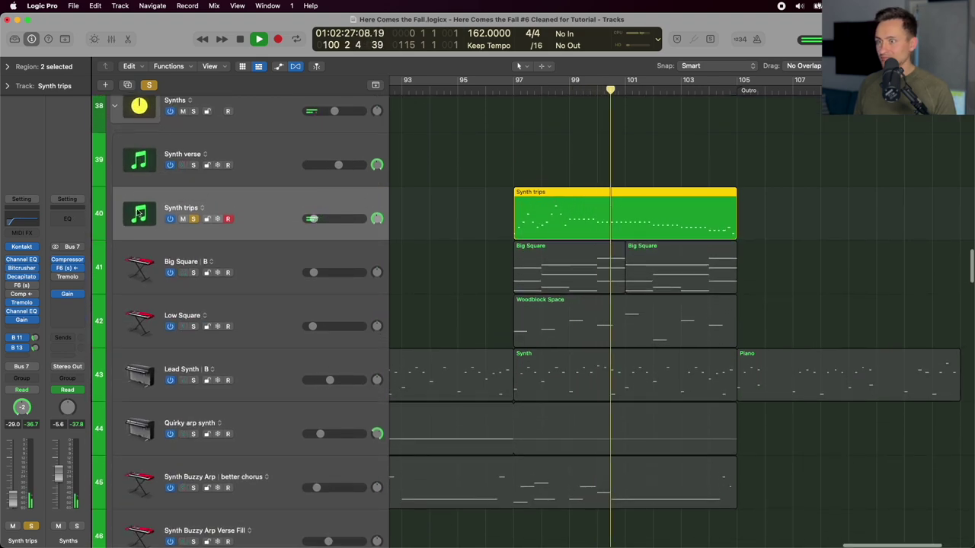
Review the Kontakt instrument and the Tremolo settings on the Synth trips track, stopping playback in between.
left_click(21, 246)
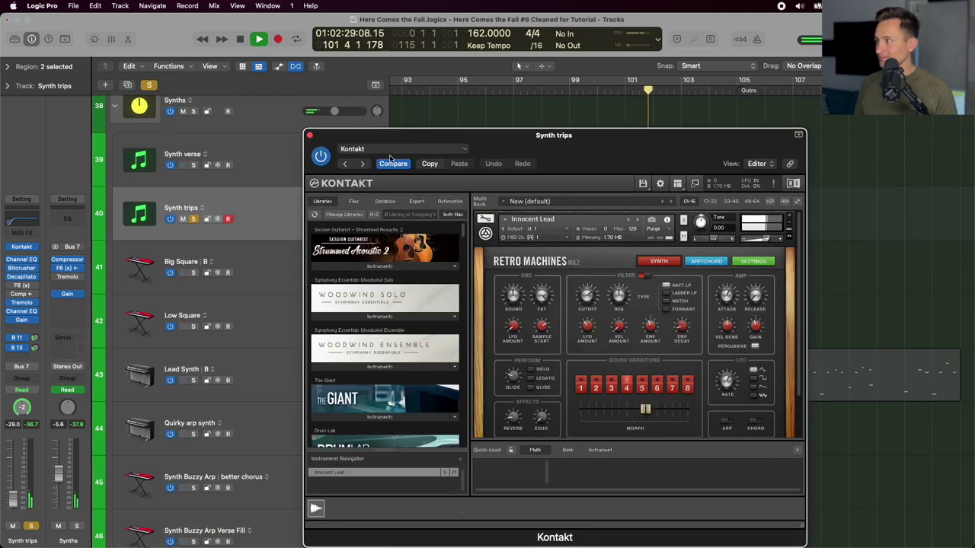
left_click(309, 136)
key("space")
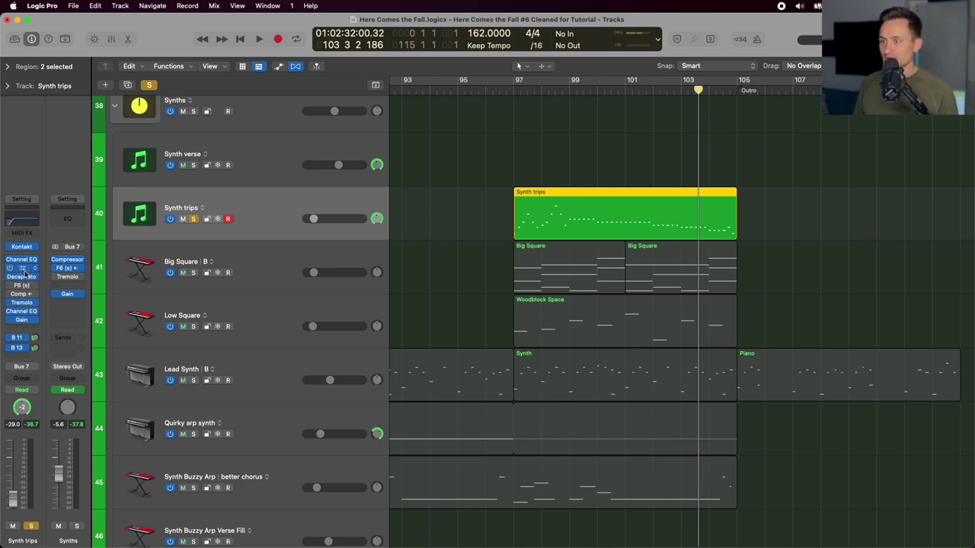
left_click(22, 302)
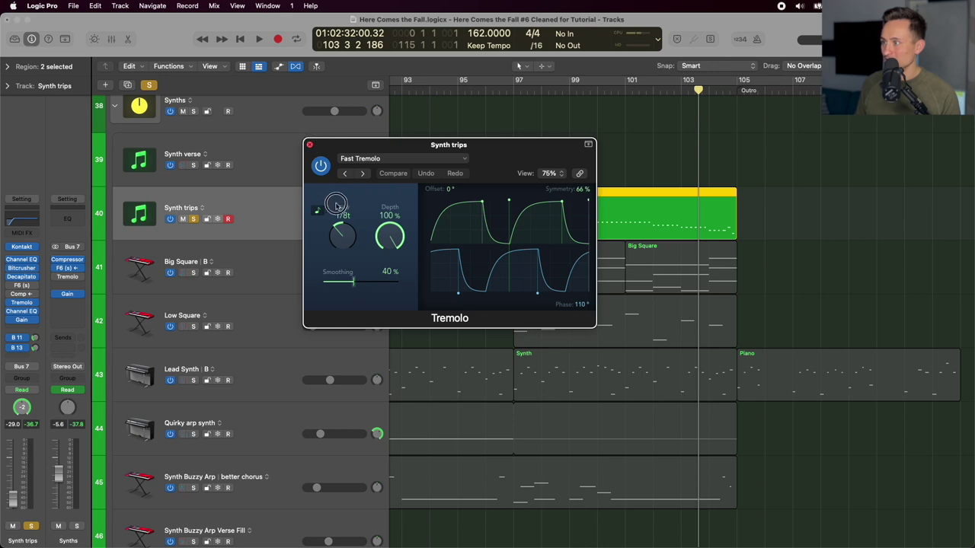
left_click(309, 145)
Select the Acoustic Guitars stack, clear all solos, and place the playhead at bar 97.
key("z")
left_click(297, 265)
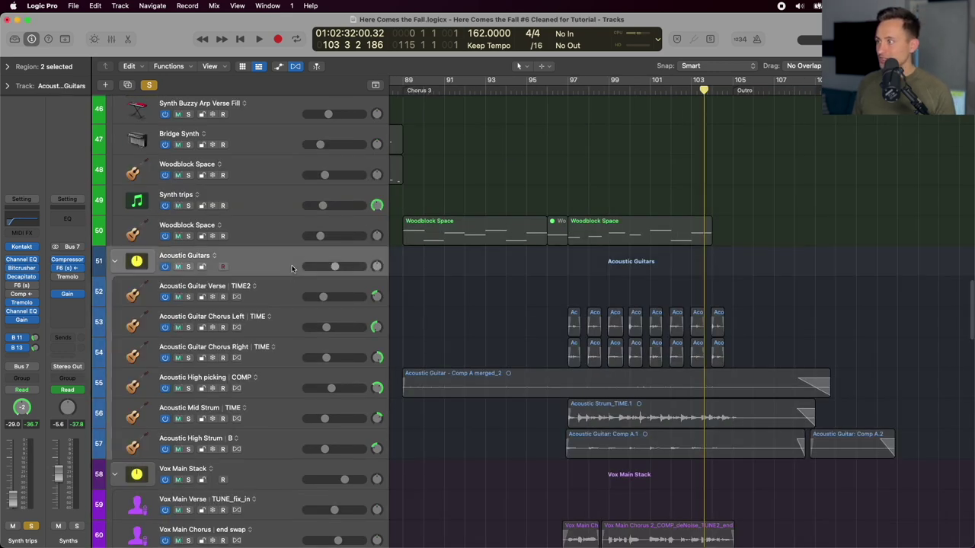
key("s")
left_click(152, 86)
scroll(554, 125, "down", 3)
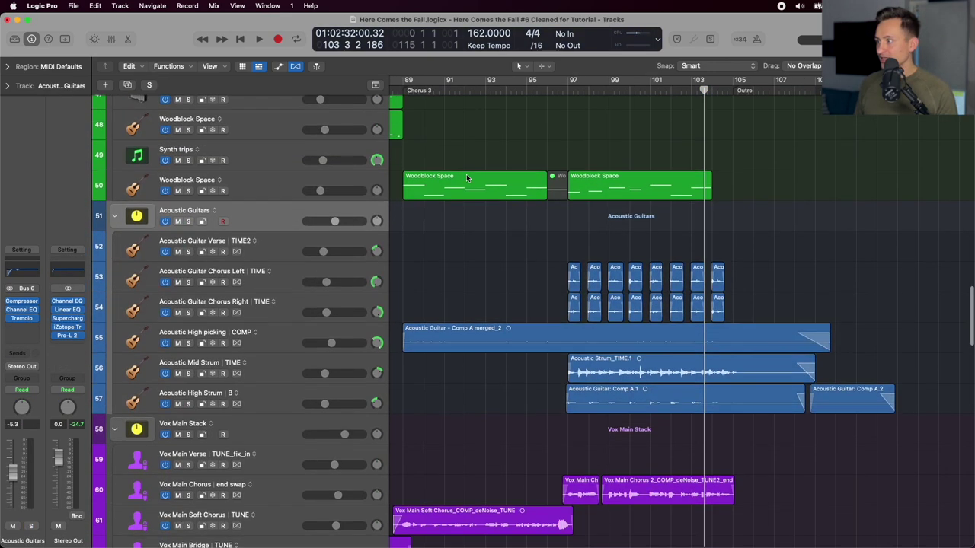
left_click(563, 90)
scroll(542, 134, "down", 4)
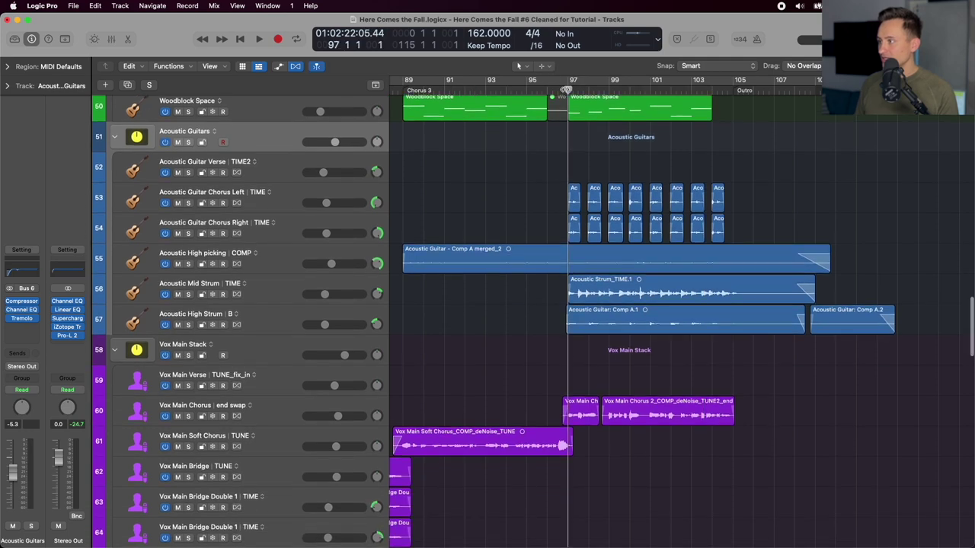
scroll(542, 135, "up", 3)
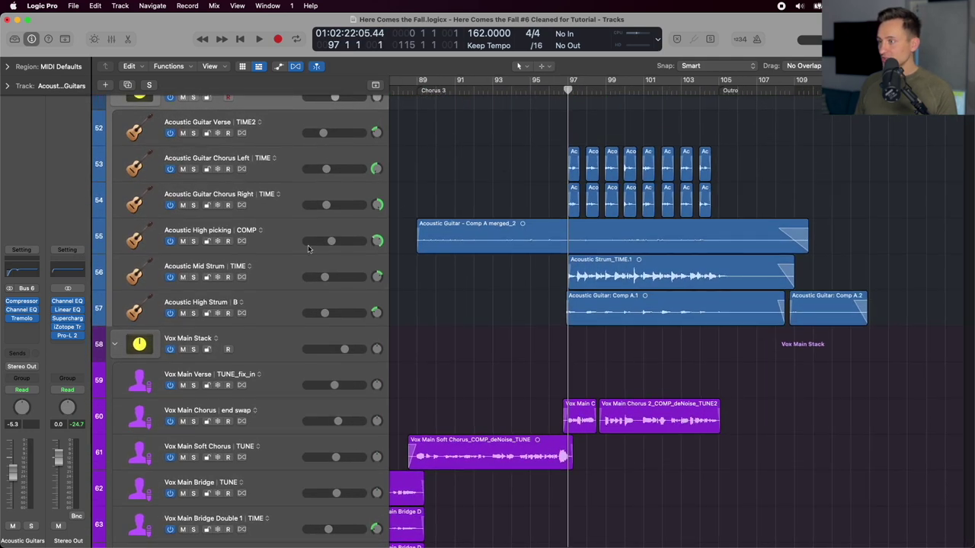
Look over the Acoustic Mid Strum and High picking tracks, and solo and play the Acoustic High Strum track from around bar 97.
left_click(286, 266)
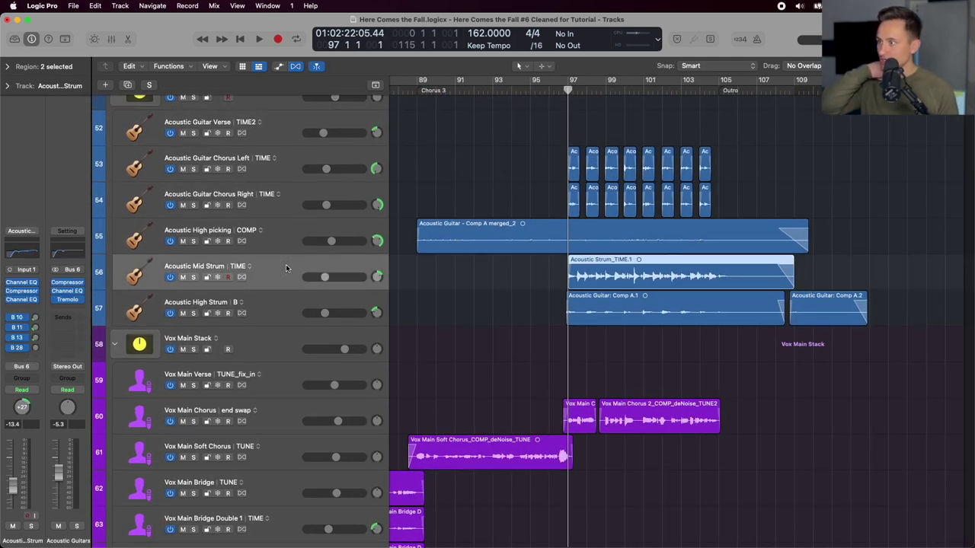
left_click(282, 241)
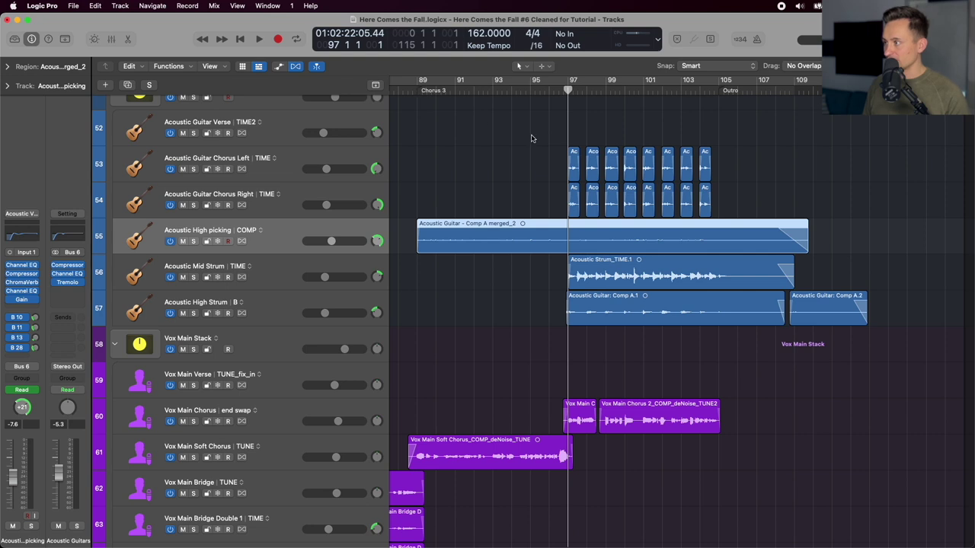
left_click(303, 301)
key("s")
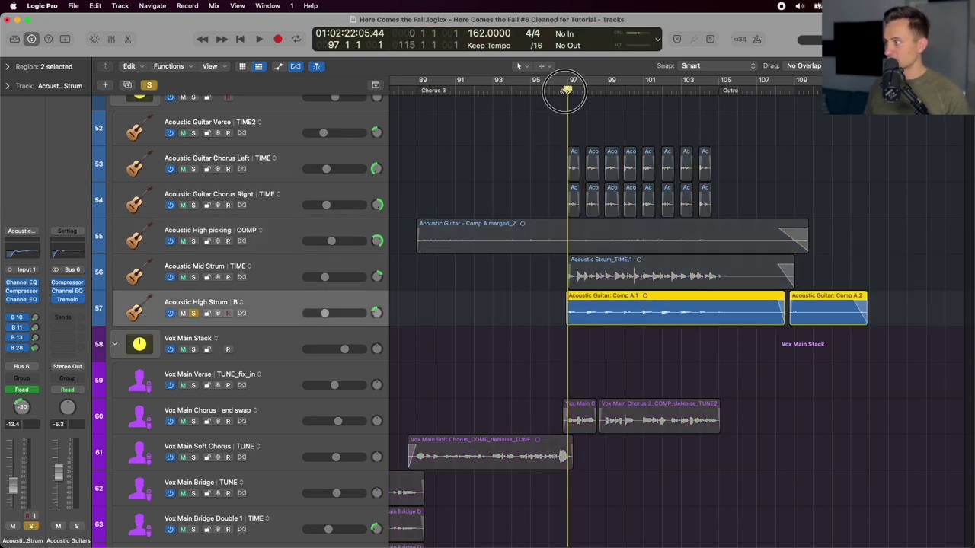
left_click_drag(566, 91, 563, 90)
key("space")
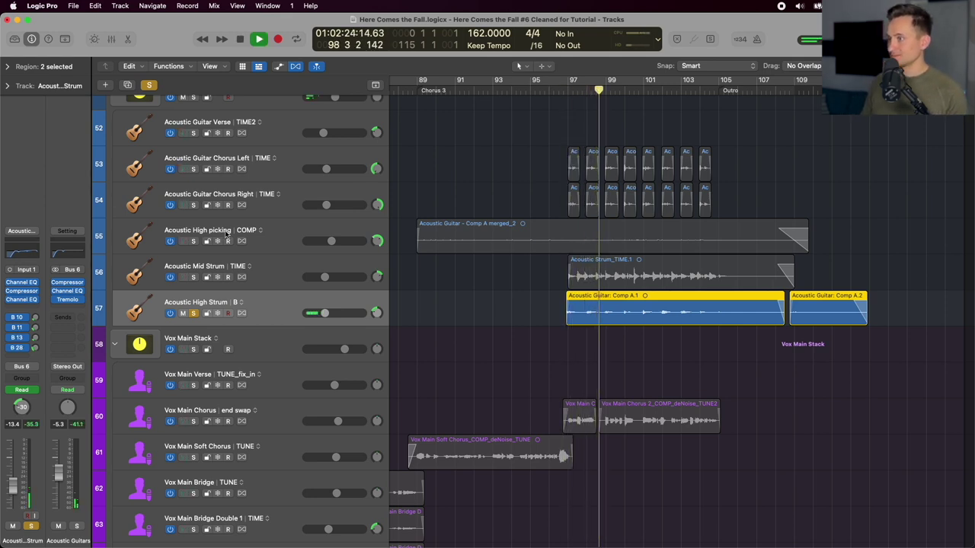
Solo the full Acoustic Guitars stack during playback, listen through the end of the final chorus, and stop.
scroll(183, 135, "up", 1)
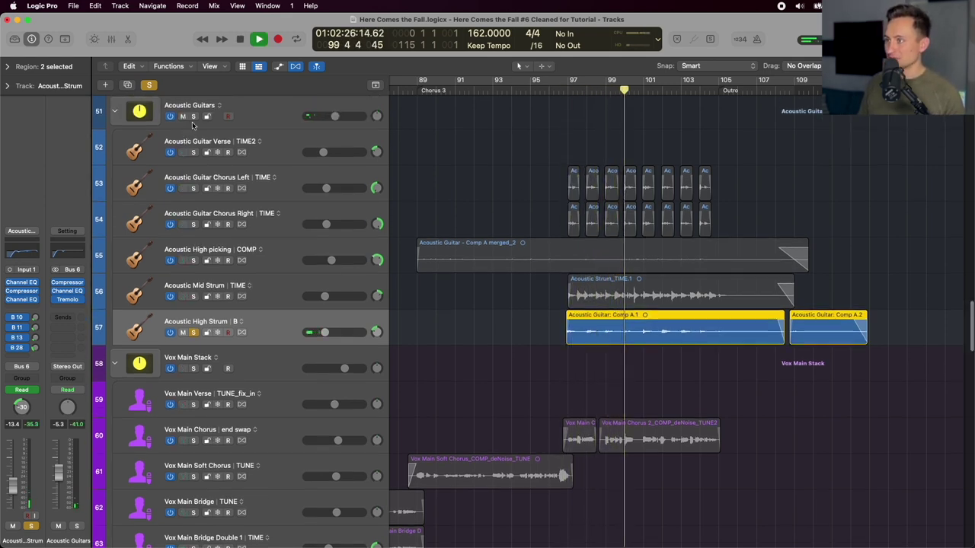
left_click(193, 116)
scroll(520, 205, "right", 2)
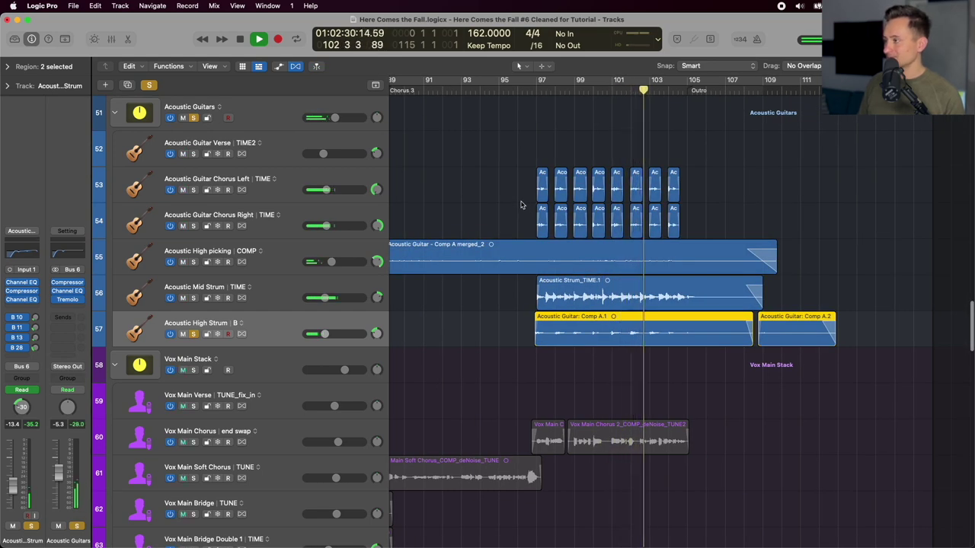
scroll(520, 204, "down", 1)
scroll(521, 204, "down", 1)
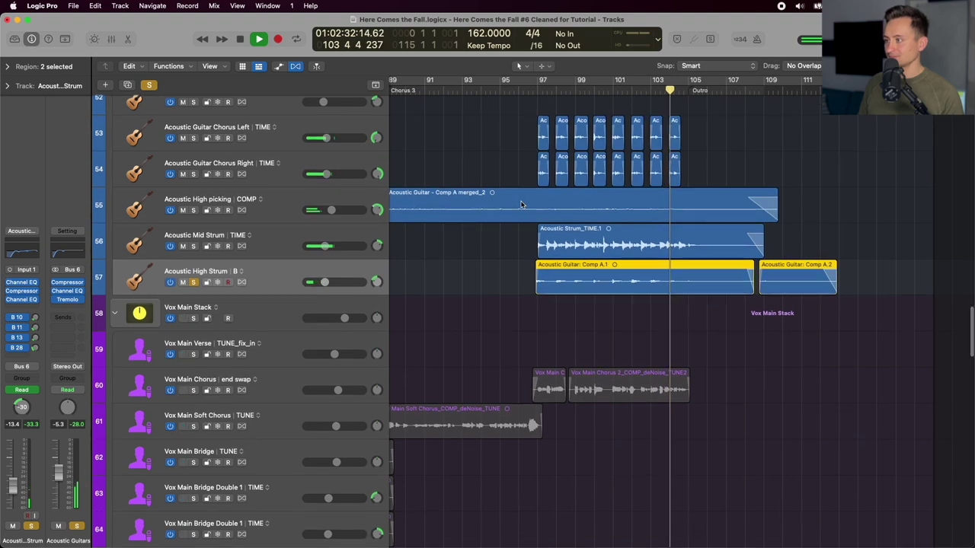
scroll(279, 139, "up", 3)
key("space")
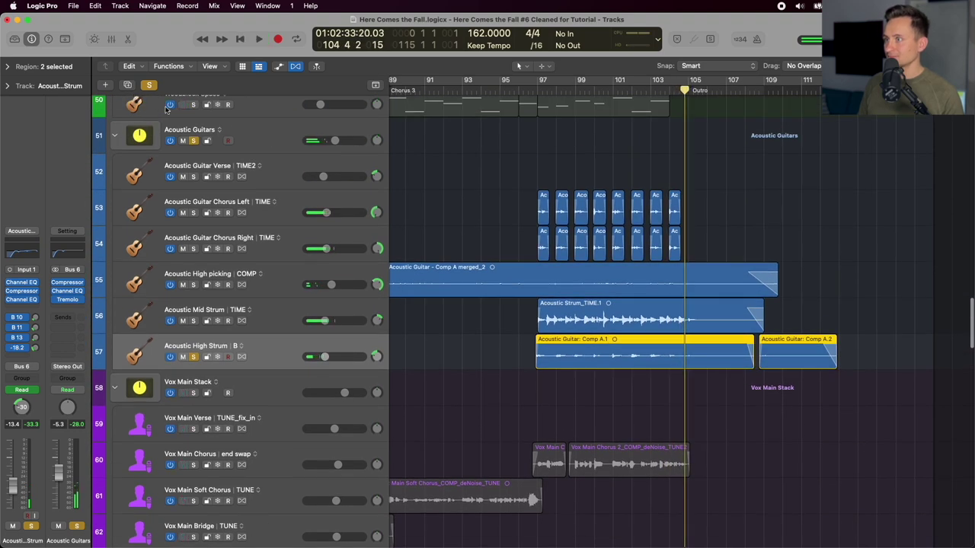
Turn off the Acoustic Guitars stack's solo and return the playhead to bar 96.
left_click(195, 141)
left_click(520, 90)
scroll(394, 122, "down", 10)
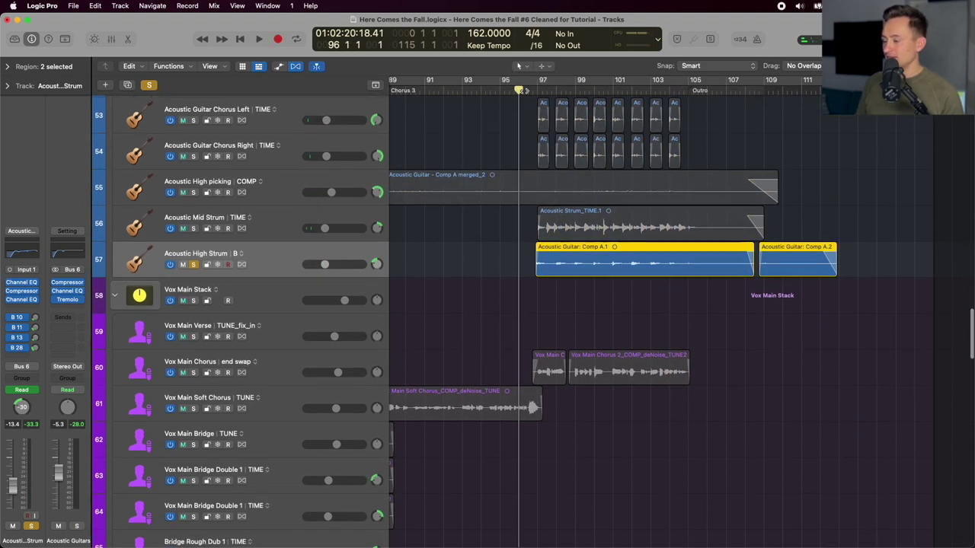
scroll(395, 122, "up", 3)
scroll(394, 122, "up", 1)
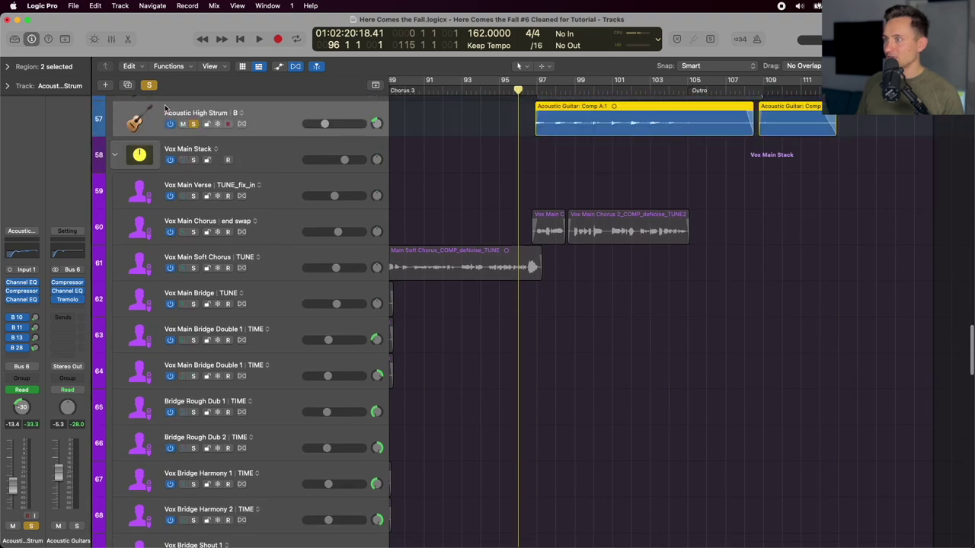
Clear the remaining acoustic solo, and solo the Vox Main Stack and the Vox BG stack.
left_click(147, 85)
left_click(194, 159)
scroll(478, 236, "down", 4)
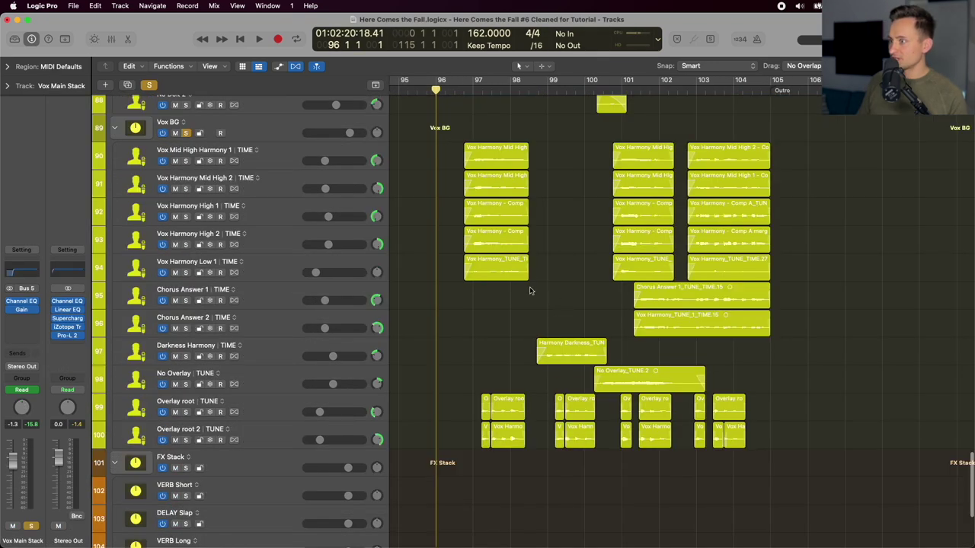
Select in turn the Chorus Answer regions, the Darkness Harmony with early Overlay root regions, and the No Overlay with later Overlay root regions.
left_click_drag(524, 280, 712, 335)
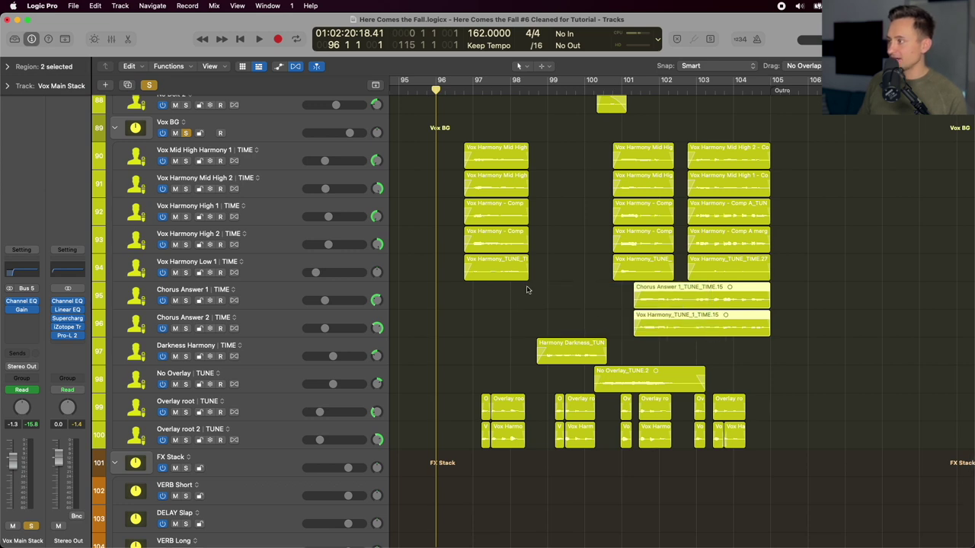
left_click_drag(412, 335, 594, 447)
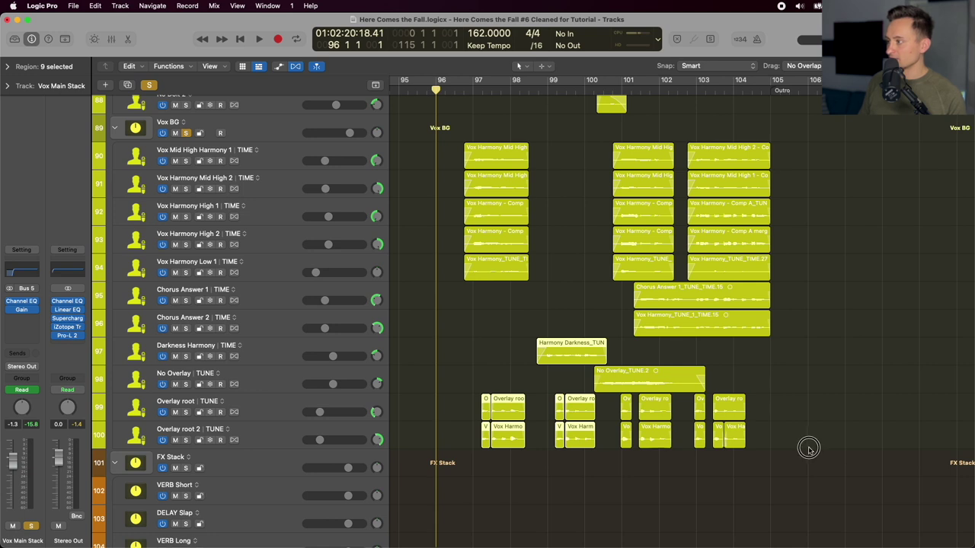
left_click_drag(809, 449, 613, 379)
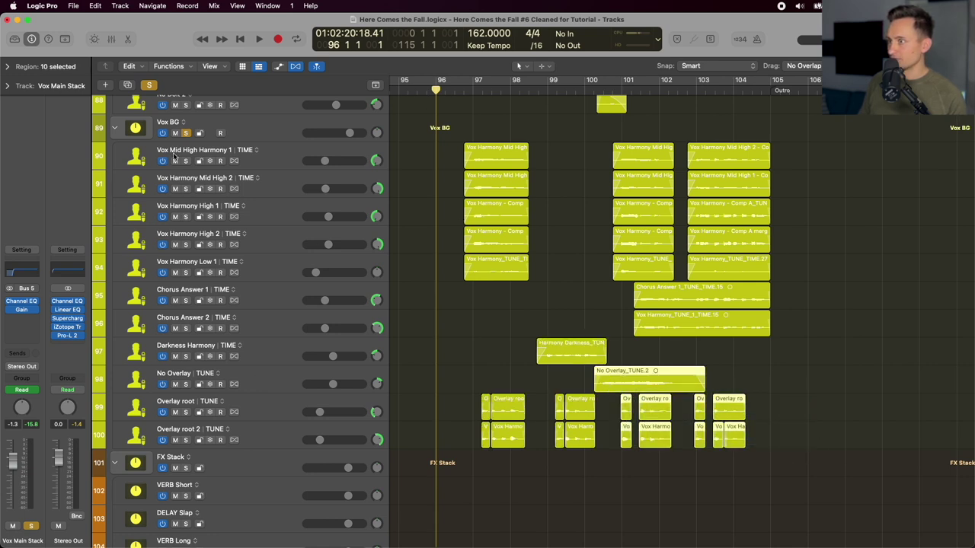
Unsolo the Vox BG stack, solo its Darkness Harmony, No Overlay and two Overlay root tracks, and play them from bar 96.
left_click(187, 134)
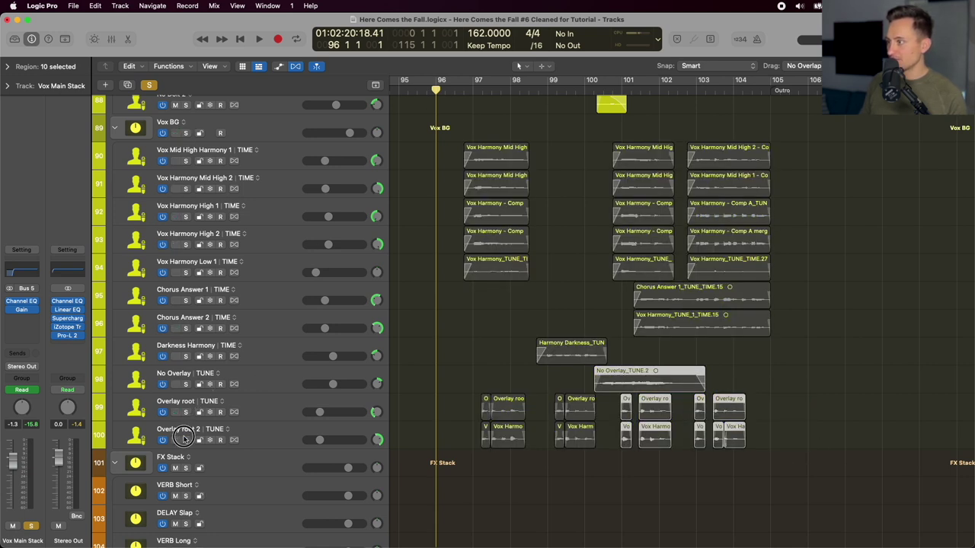
left_click_drag(183, 438, 182, 350)
key("space")
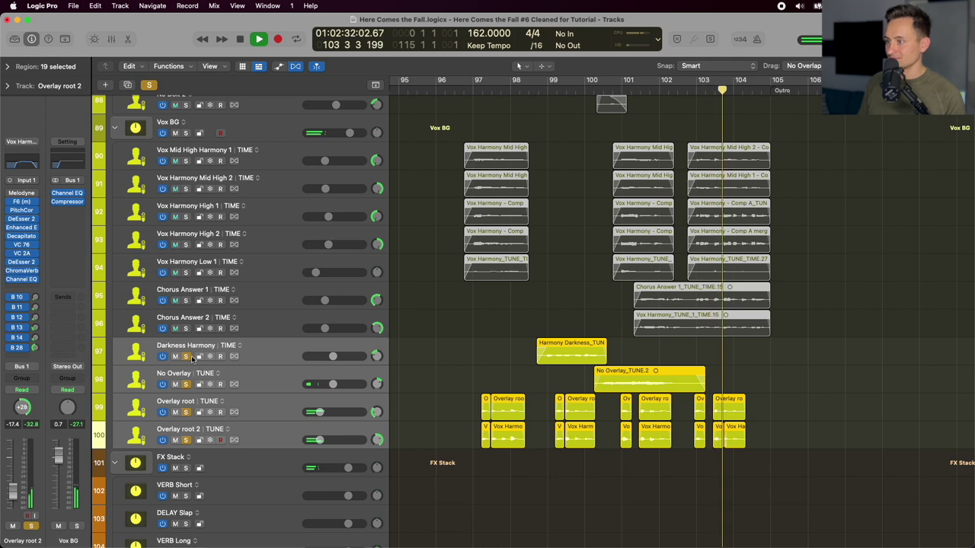
key("space")
Clear the four vocal solos, solo only Overlay root and Overlay root 2, and place the playhead at bar 97.
left_click_drag(185, 356, 186, 440)
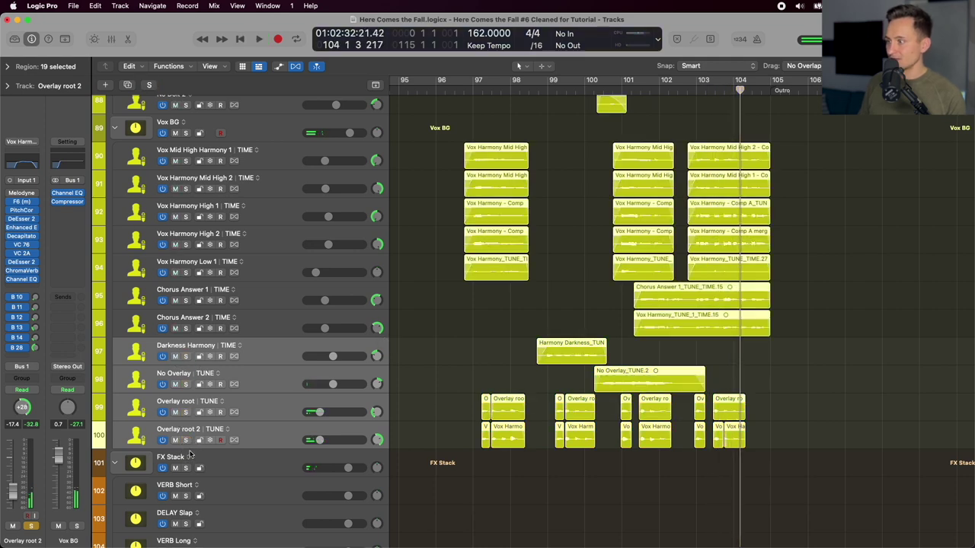
left_click(270, 405)
left_click(268, 427, "shift")
key("s")
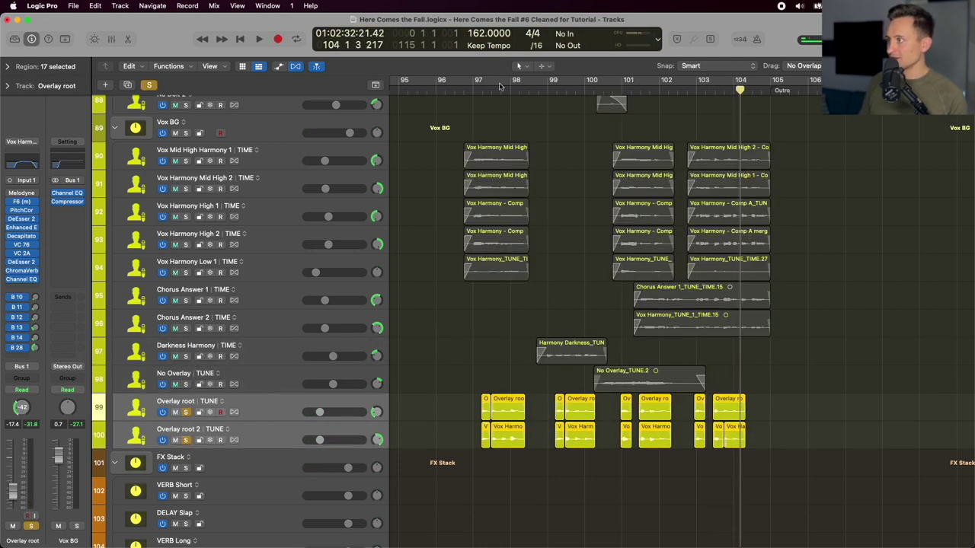
left_click(475, 88)
Select the Overlay root and Overlay root 2 tracks one after the other to review their channel strips.
scroll(258, 309, "down", 2)
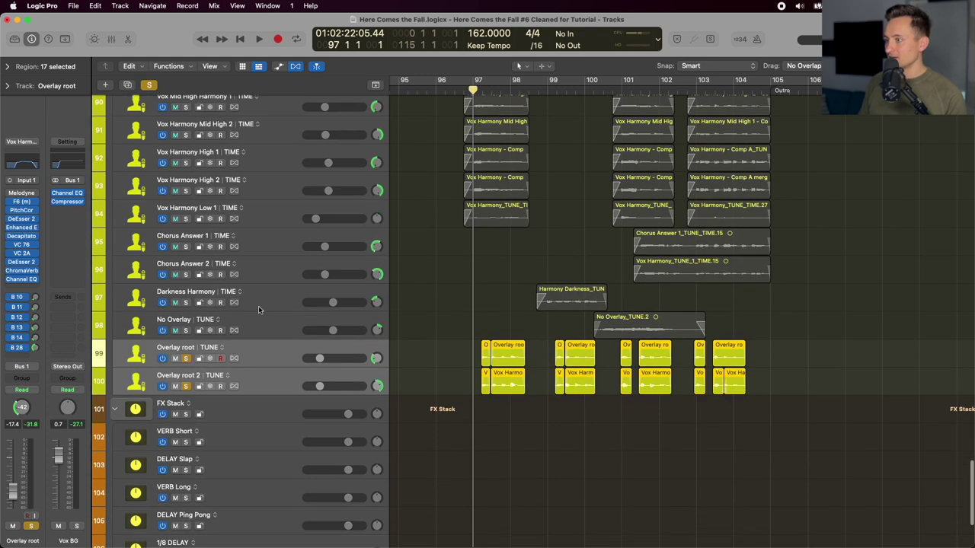
left_click(261, 359)
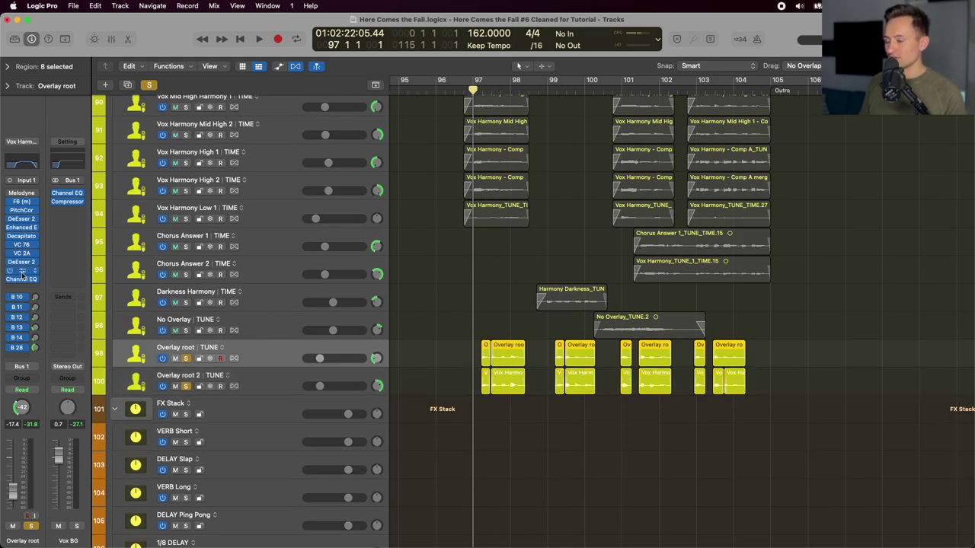
left_click(274, 388)
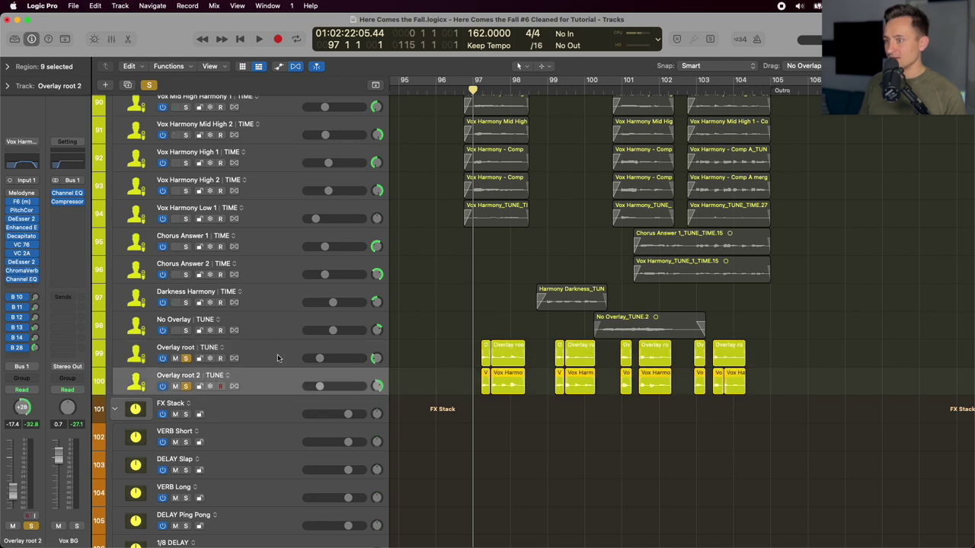
Inspect the Overlay root track's Bus 28 Crystal send and the Channel EQ on the Crystal channel, then close the plug-in.
left_click(276, 354)
left_click(22, 348)
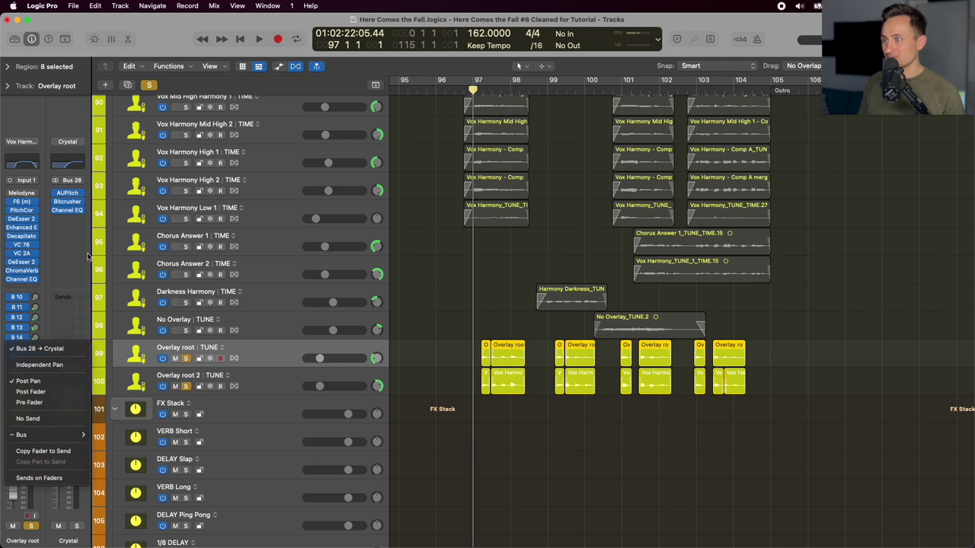
left_click(63, 348)
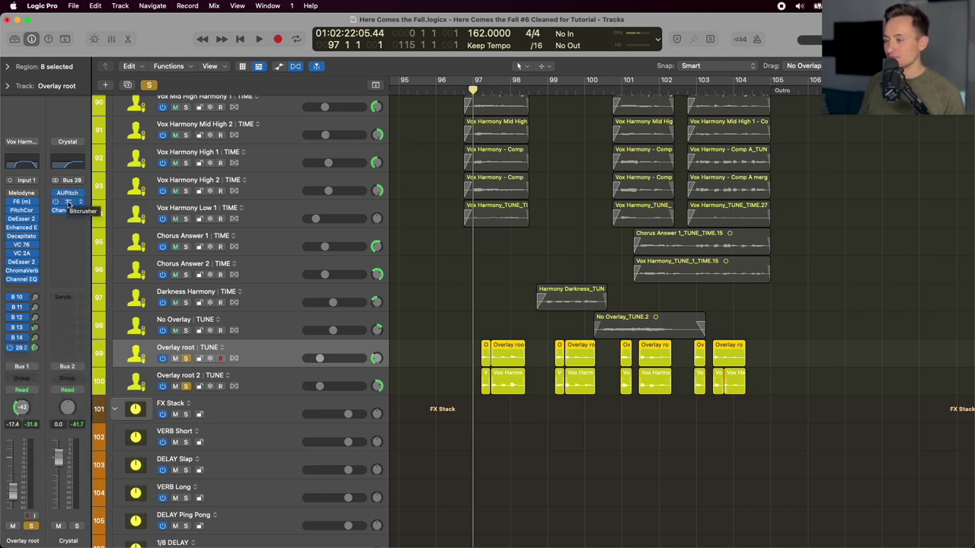
left_click(64, 212)
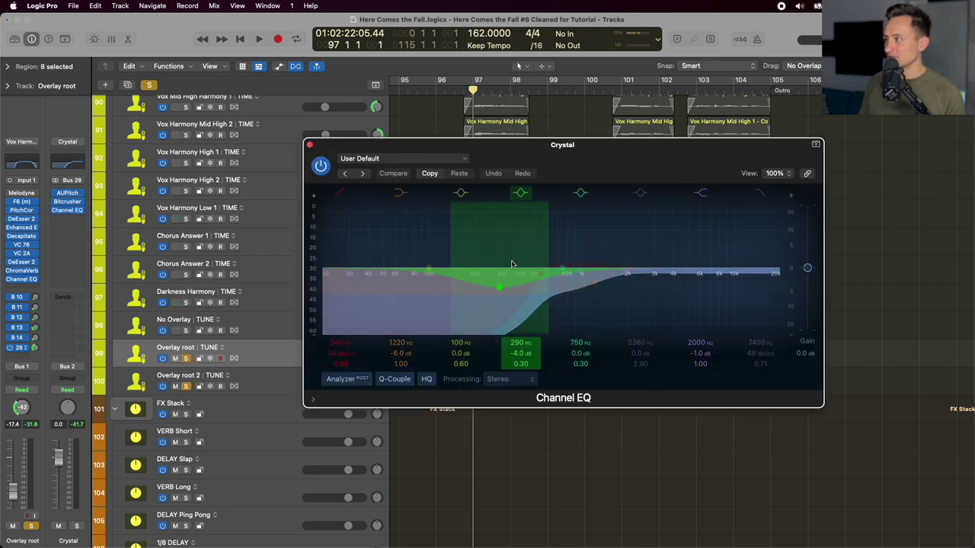
left_click(310, 145)
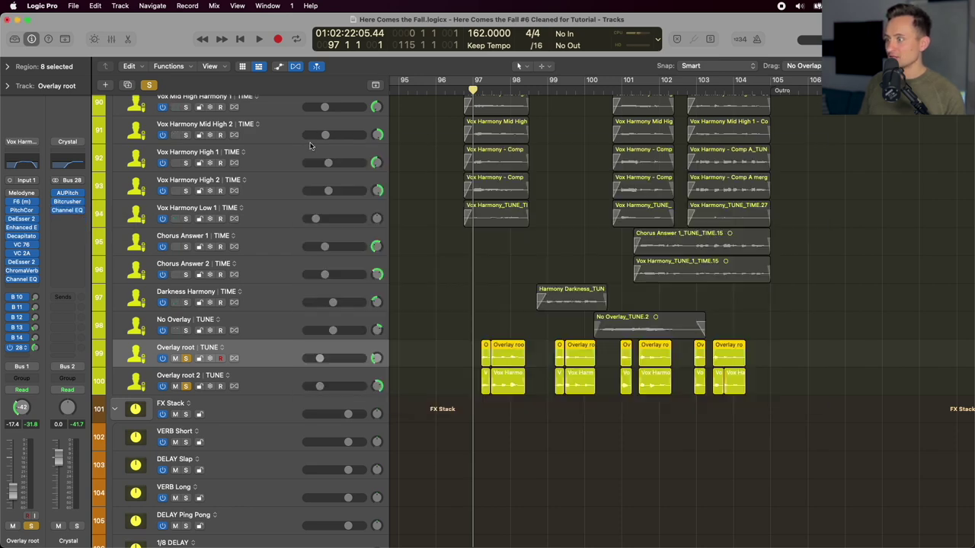
Solo Darkness Harmony and No Overlay together with the two Overlay root tracks, placing the playhead at the start of the Harmony Darkness region.
left_click(262, 379)
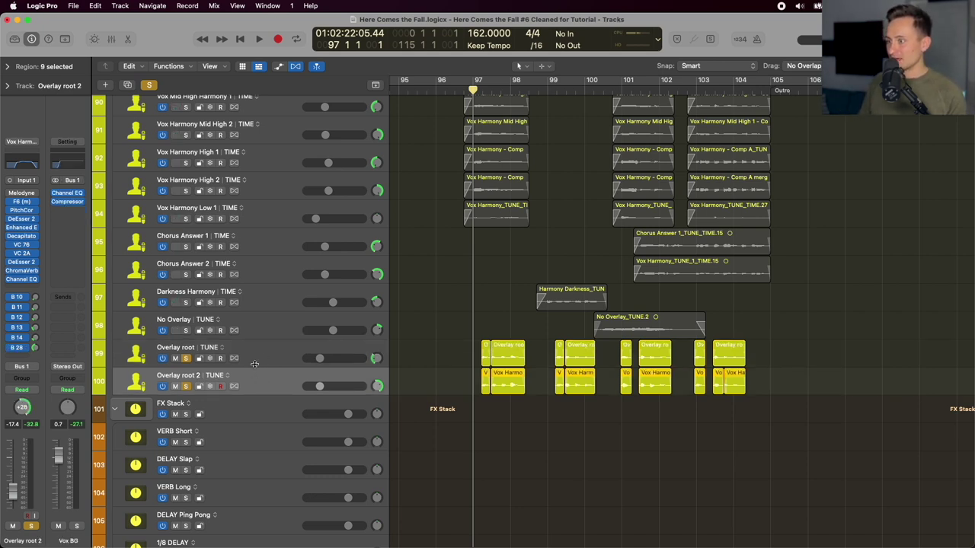
left_click(288, 361)
left_click(269, 378, "shift")
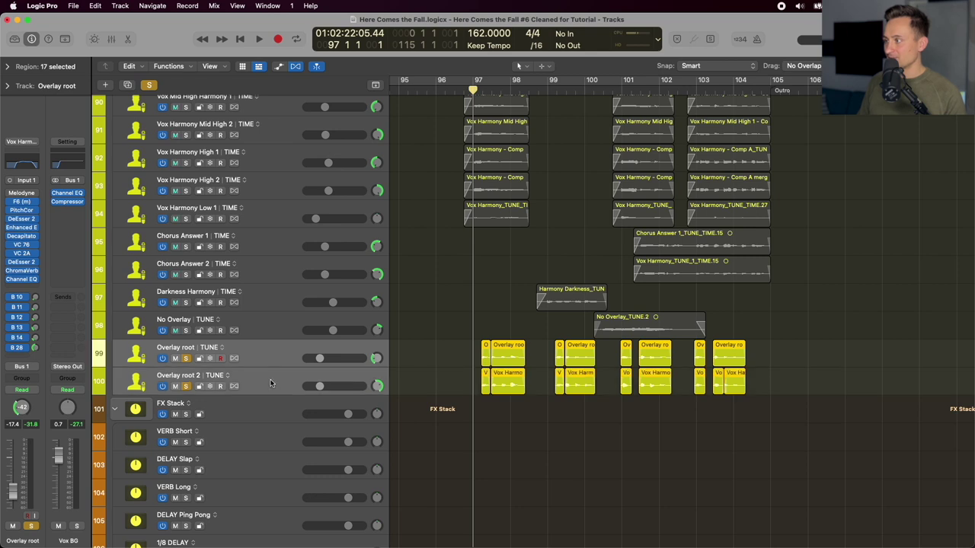
left_click(268, 300)
left_click(266, 317, "shift")
key("ctrl+s")
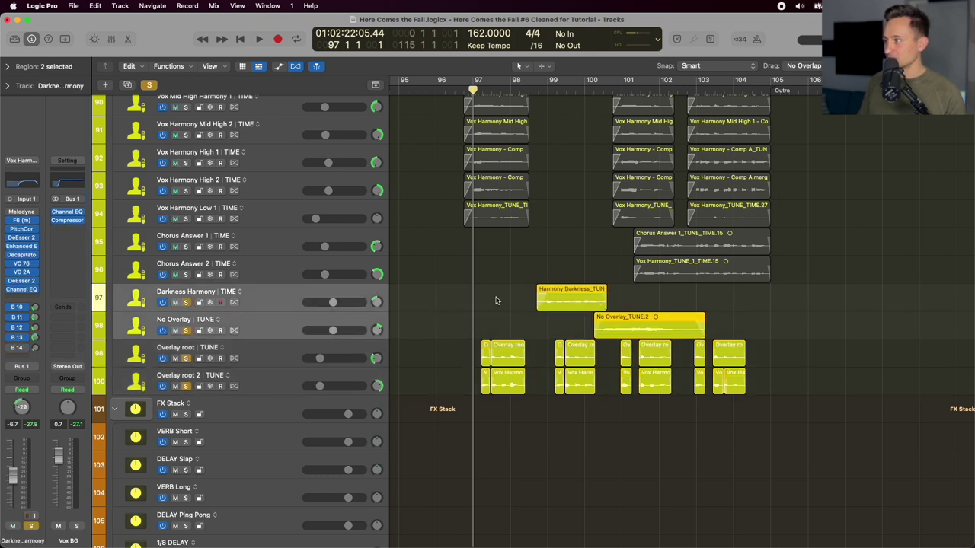
left_click(538, 89)
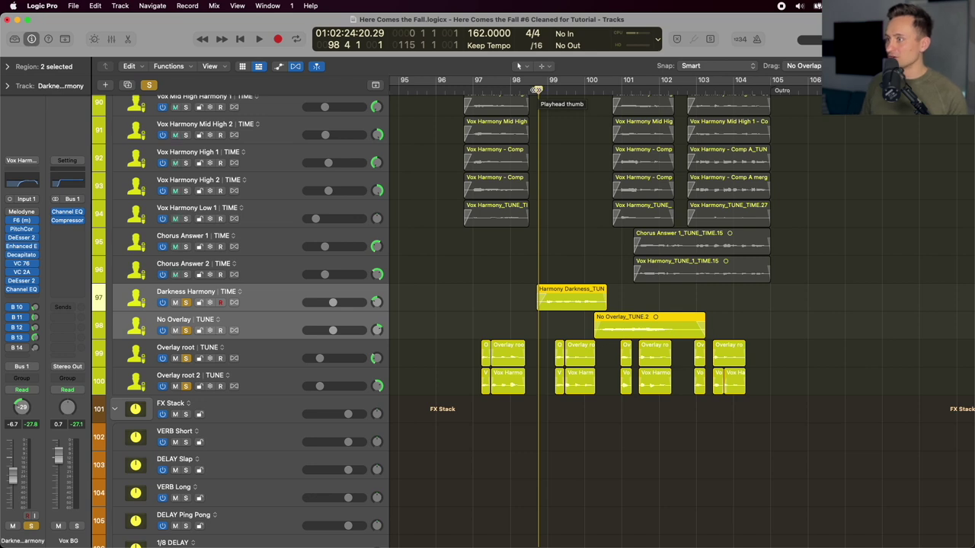
Move the playhead to bar 96 beat 4, clear the solos, and solo the Vox No Bus, Vox BG and Vox Main Stack stacks.
left_click(463, 90)
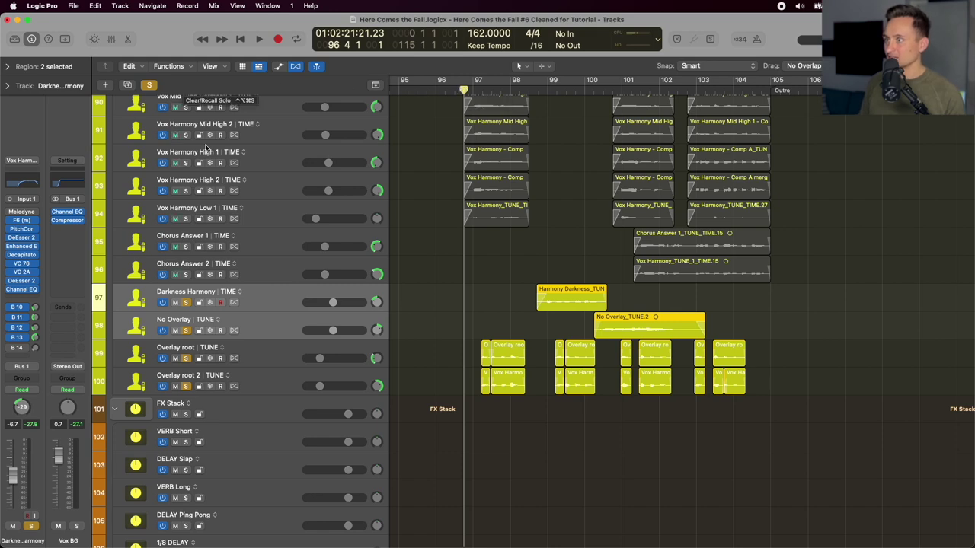
scroll(206, 148, "up", 8)
key("super+a")
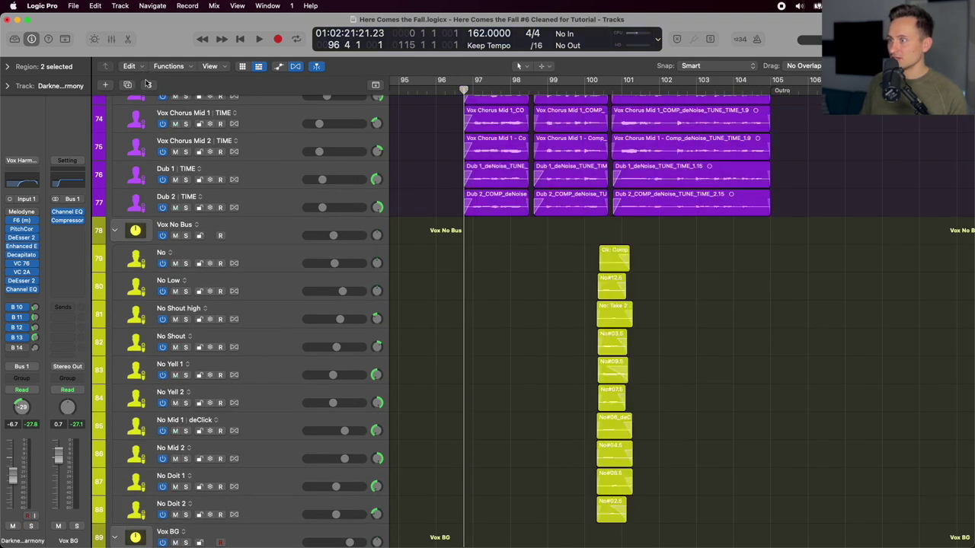
left_click(185, 235)
scroll(187, 238, "down", 6)
left_click(185, 190)
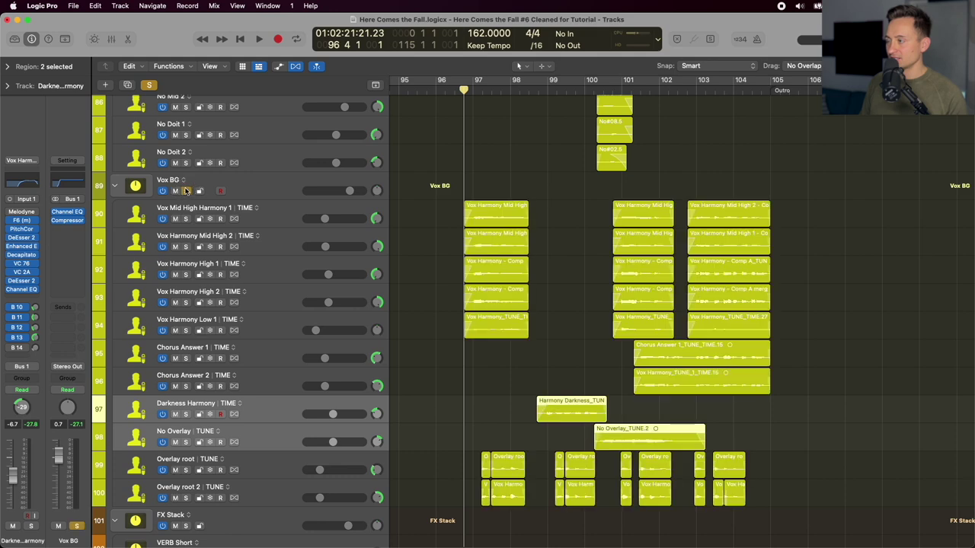
scroll(184, 192, "up", 10)
scroll(185, 235, "up", 5)
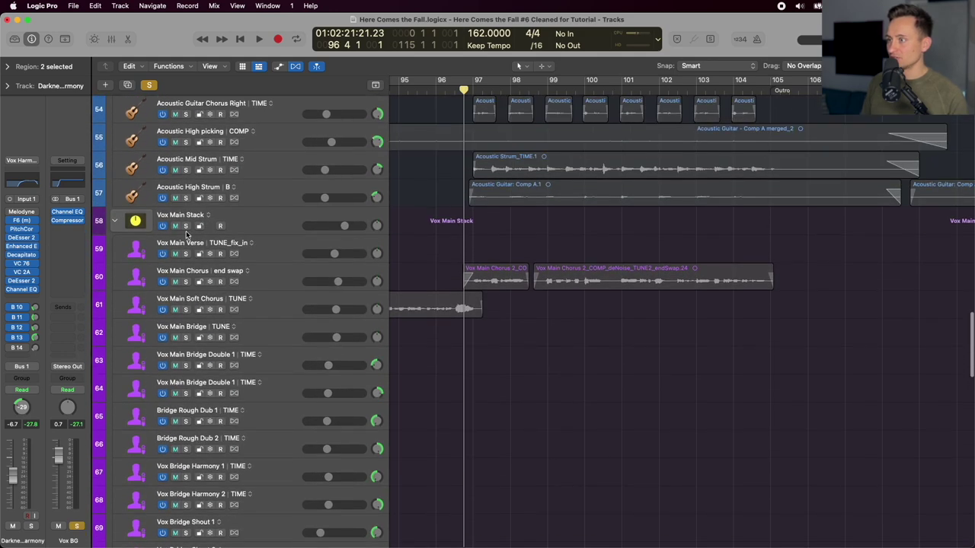
left_click(186, 226)
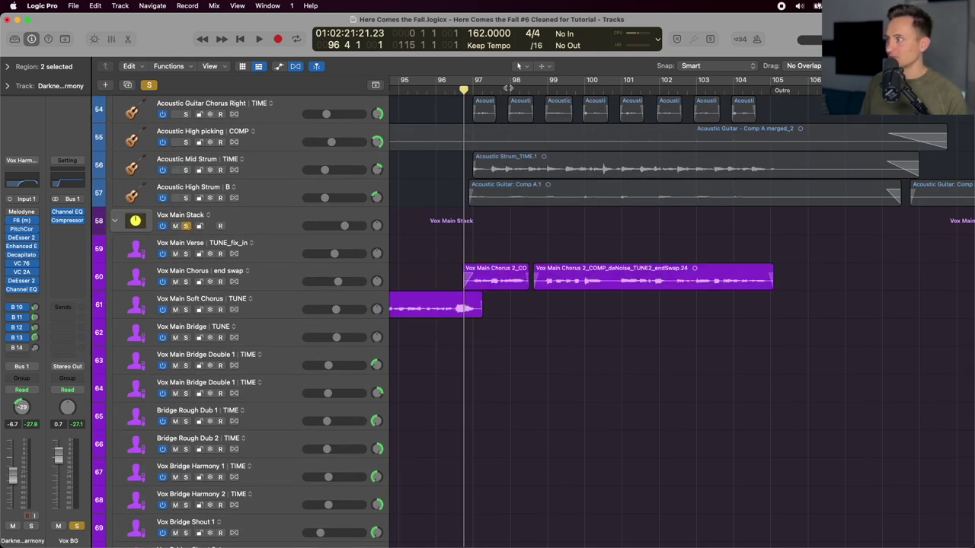
Play the soloed vocal stacks from bar 96 while reviewing the chorus doubles, No shouts and background harmonies.
scroll(479, 174, "down", 15)
key("space")
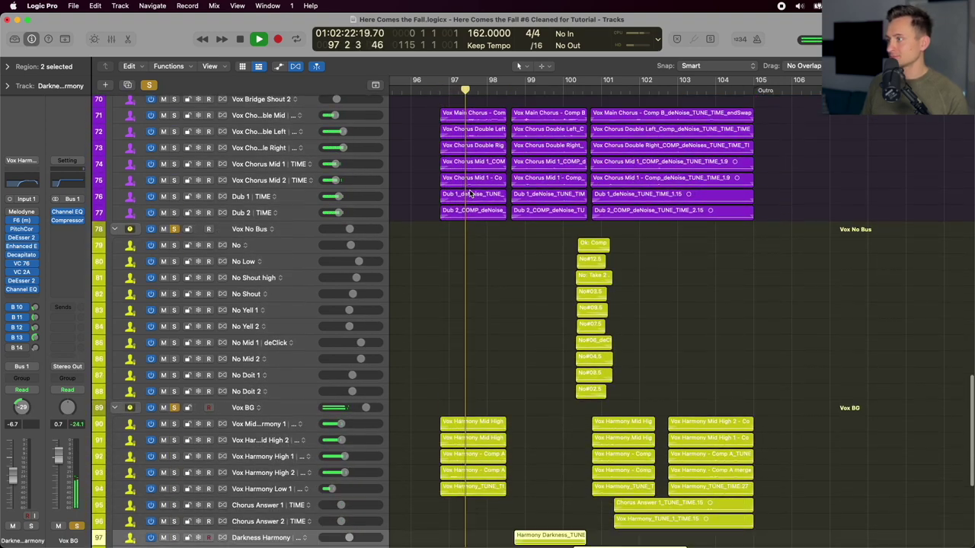
scroll(470, 194, "down", 6)
scroll(470, 193, "up", 3)
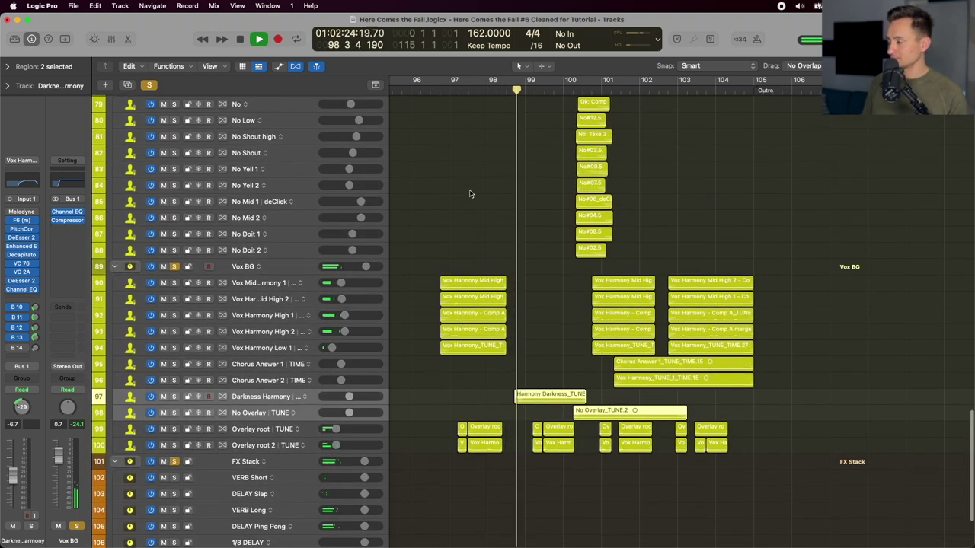
scroll(470, 194, "up", 3)
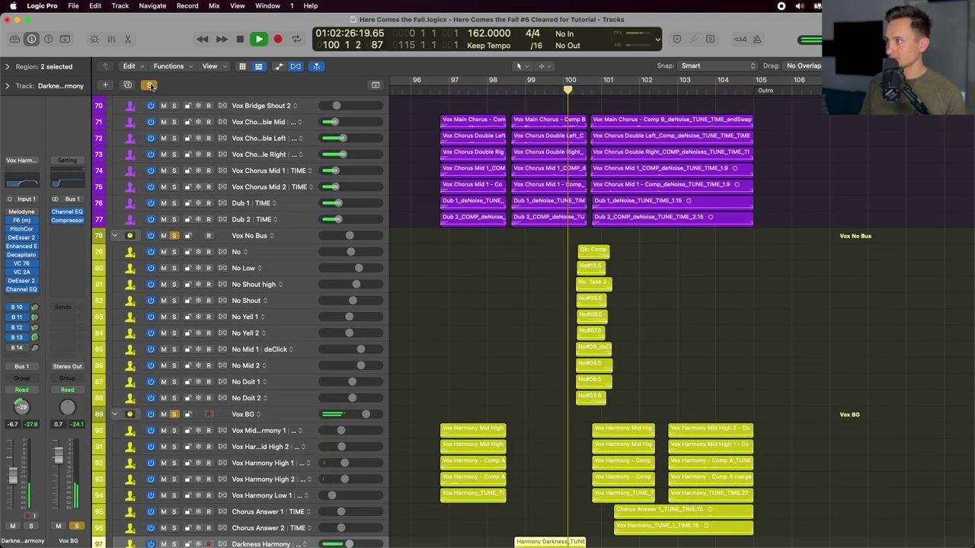
Clear all solos during playback and follow the full mix through the end of the chorus into the outro's synth and acoustic guitar tracks.
left_click(150, 86)
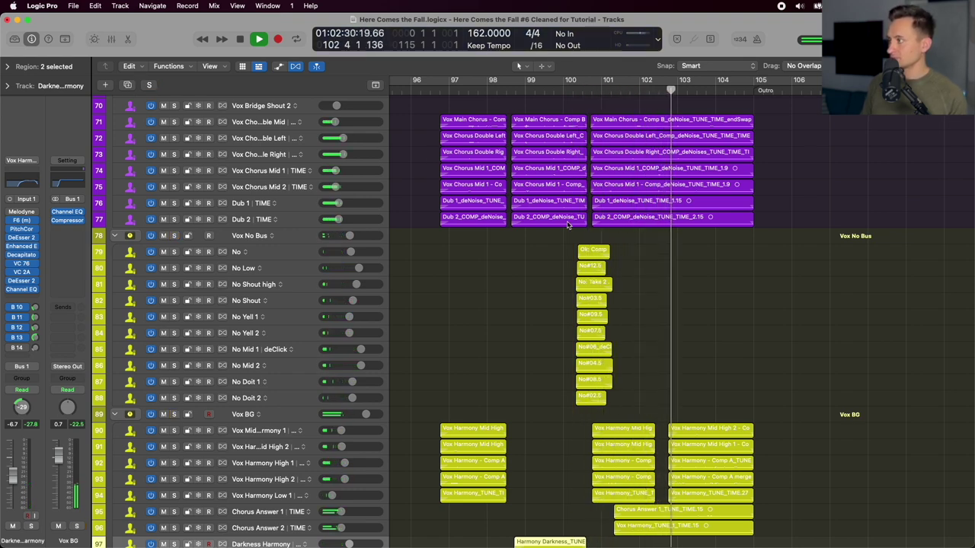
scroll(567, 226, "up", 2)
scroll(567, 225, "up", 6)
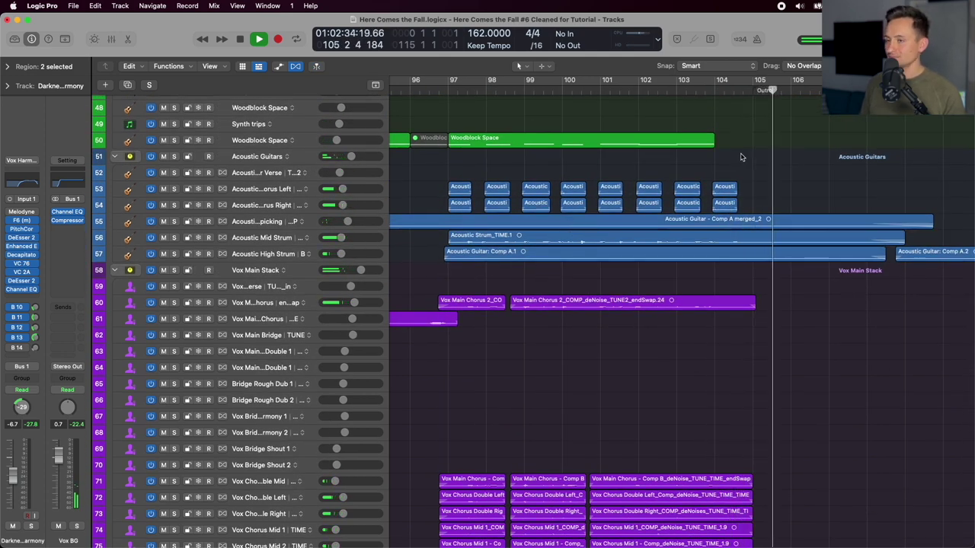
scroll(742, 157, "right", 1)
scroll(743, 157, "right", 5)
scroll(675, 211, "up", 6)
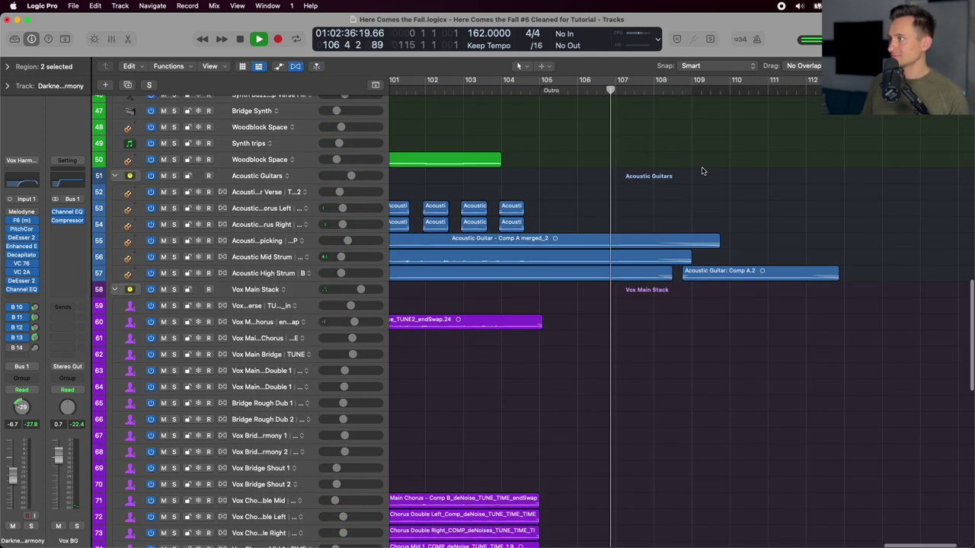
scroll(675, 211, "down", 5)
scroll(668, 218, "right", 2)
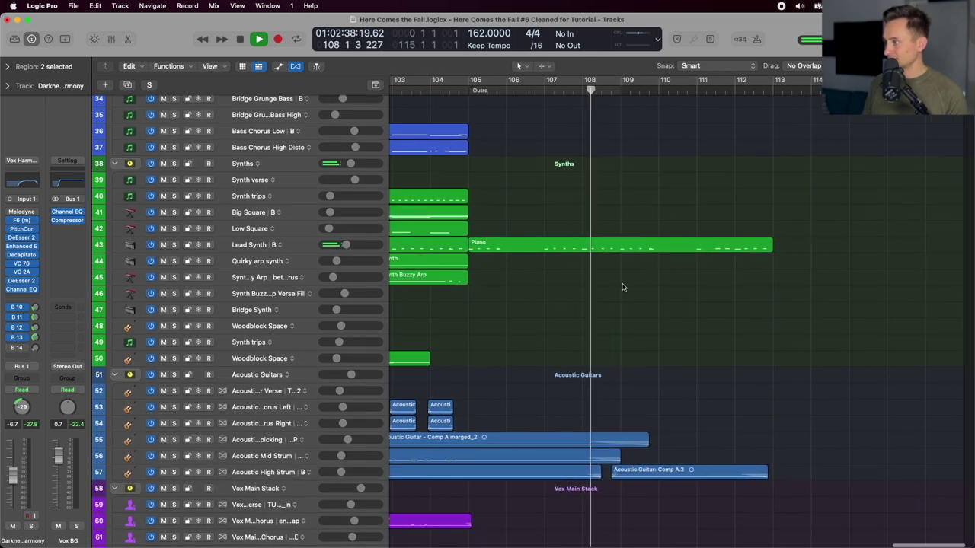
scroll(622, 288, "down", 1)
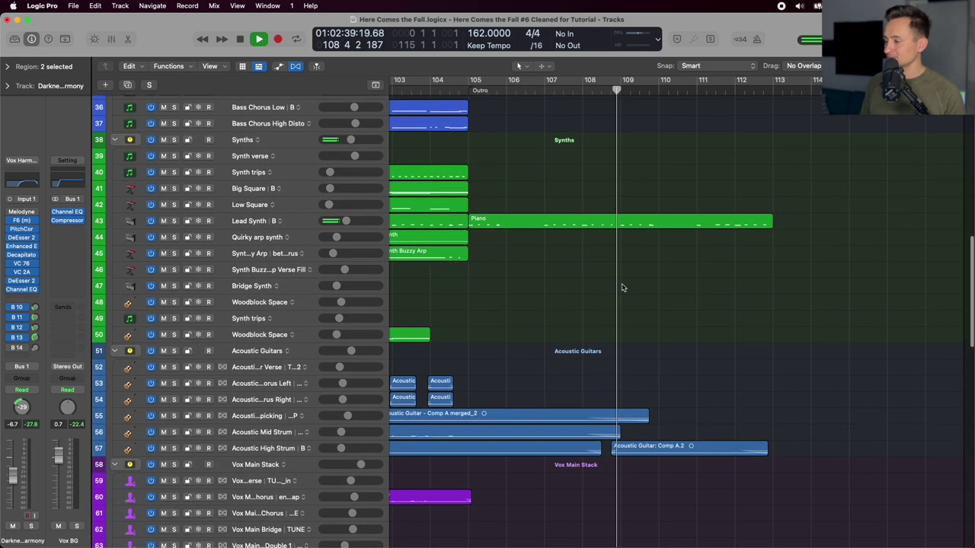
Select the Acoustic High Strum track and stop playback in the outro.
left_click(279, 449)
key("space")
scroll(501, 108, "left", 2)
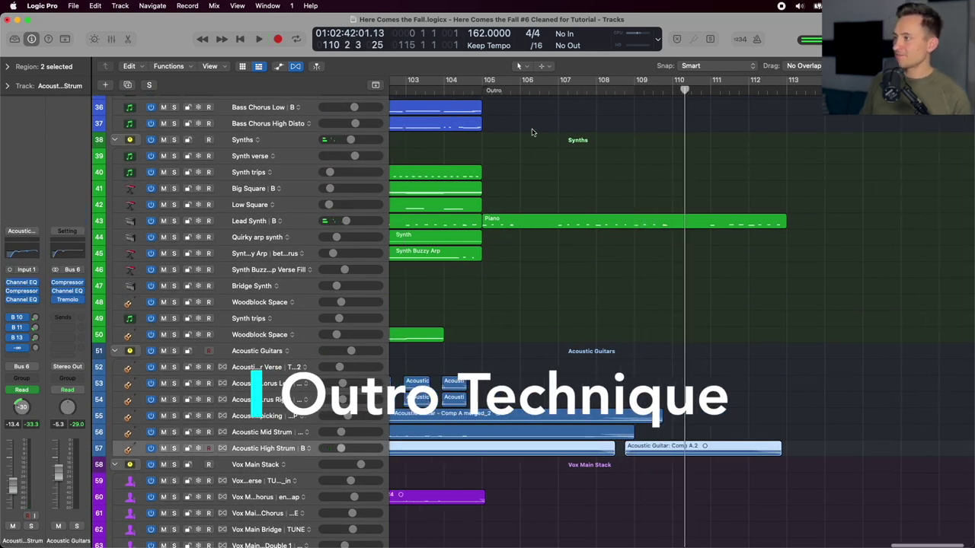
Place the playhead just before the outro at bar 104 beat 4 and select the Piano region on the Lead Synth track.
left_click(484, 89)
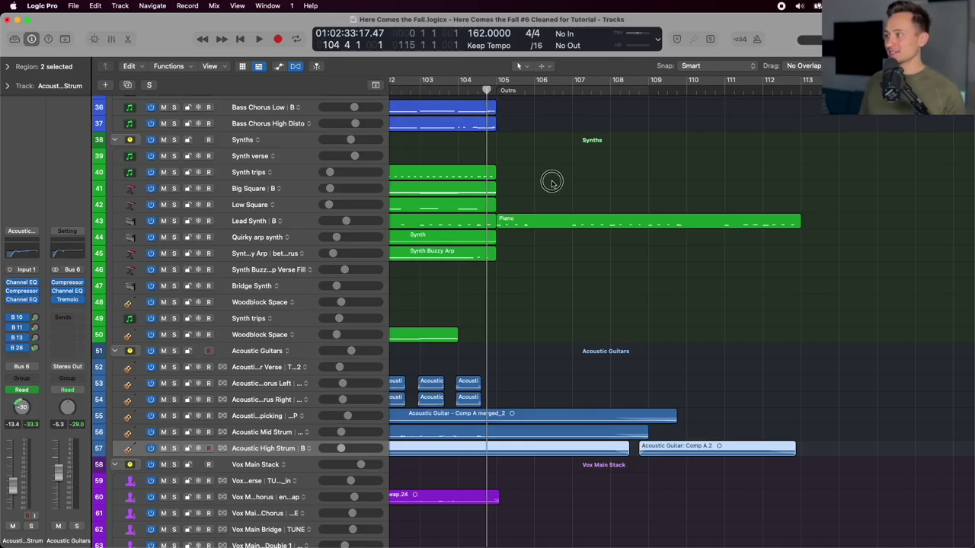
left_click(559, 221)
scroll(560, 238, "up", 1)
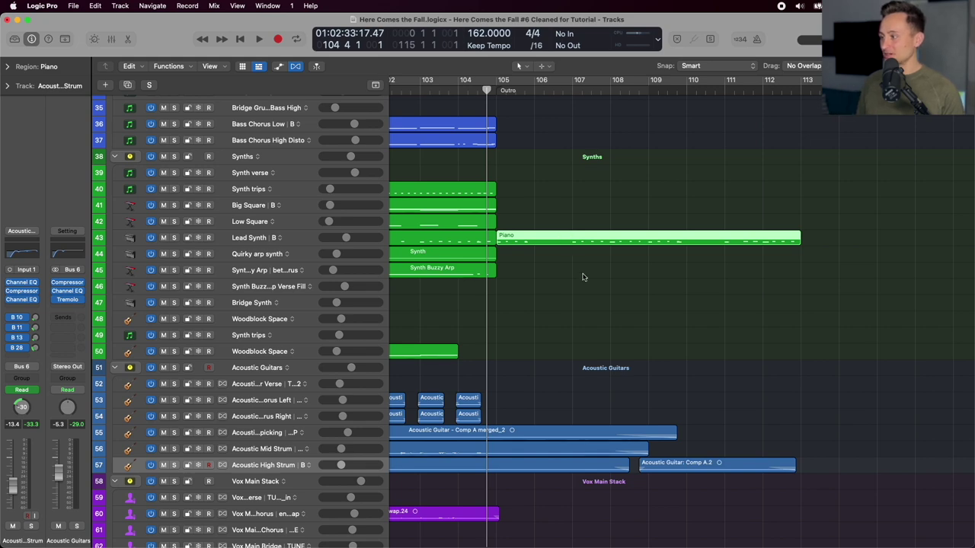
Solo the Acoustic High Strum track and play its Acoustic Guitar: Comp A.2 region in the outro.
scroll(594, 284, "down", 11)
key("s")
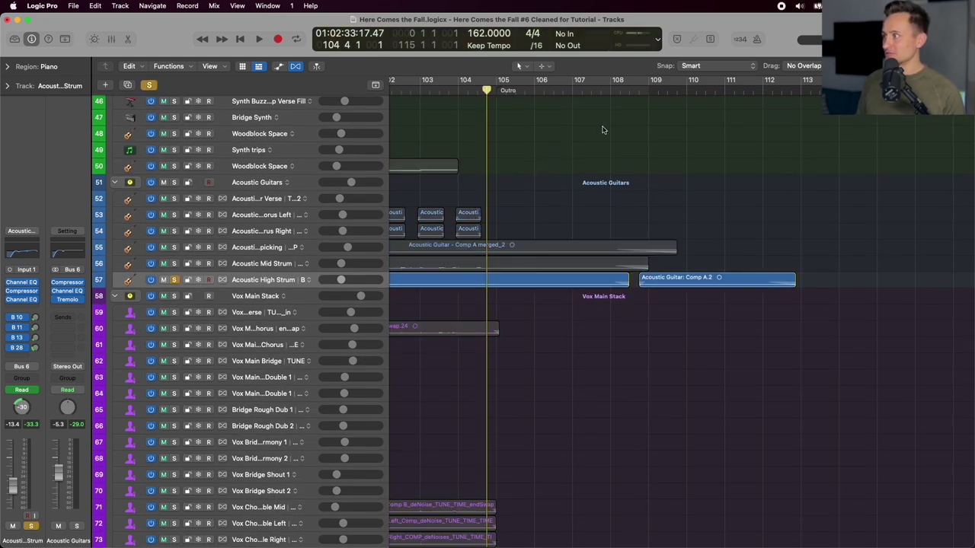
mouse_move(651, 90)
left_mouse_down()
mouse_move(633, 89)
mouse_move(646, 93)
mouse_move(639, 96)
left_mouse_up()
key("space")
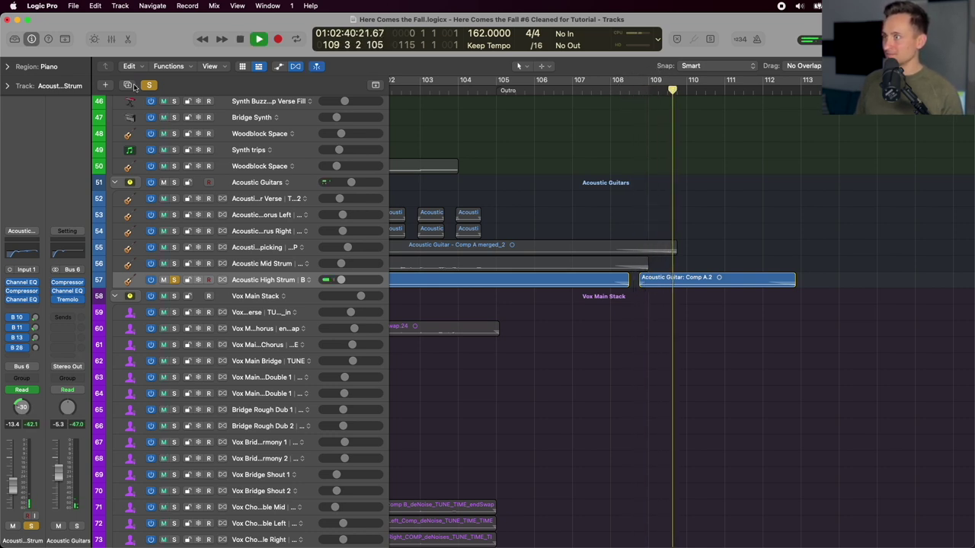
Unsolo the Acoustic High Strum track, play the rest of the outro with the Lead Synth's Piano region, and stop at bar 112.
key("s")
scroll(684, 182, "up", 10)
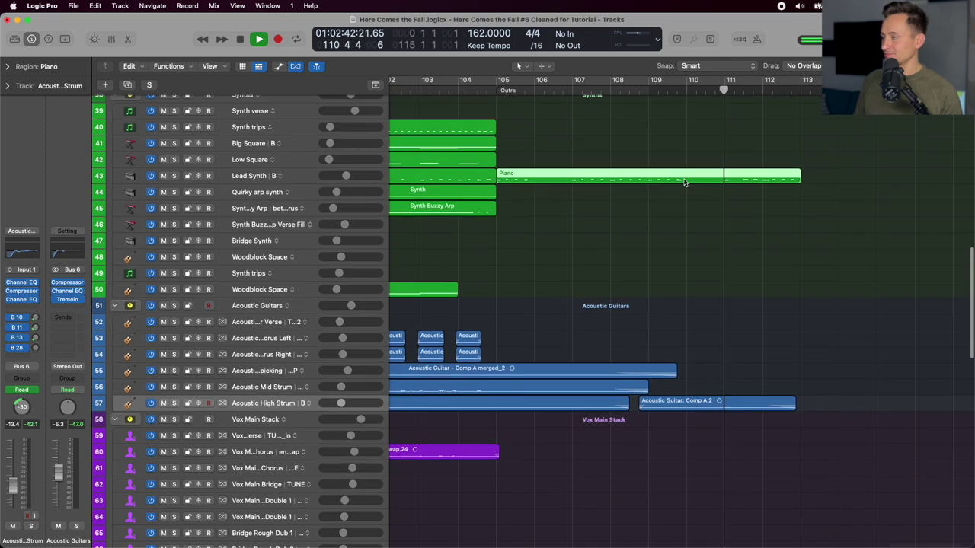
scroll(684, 183, "down", 2)
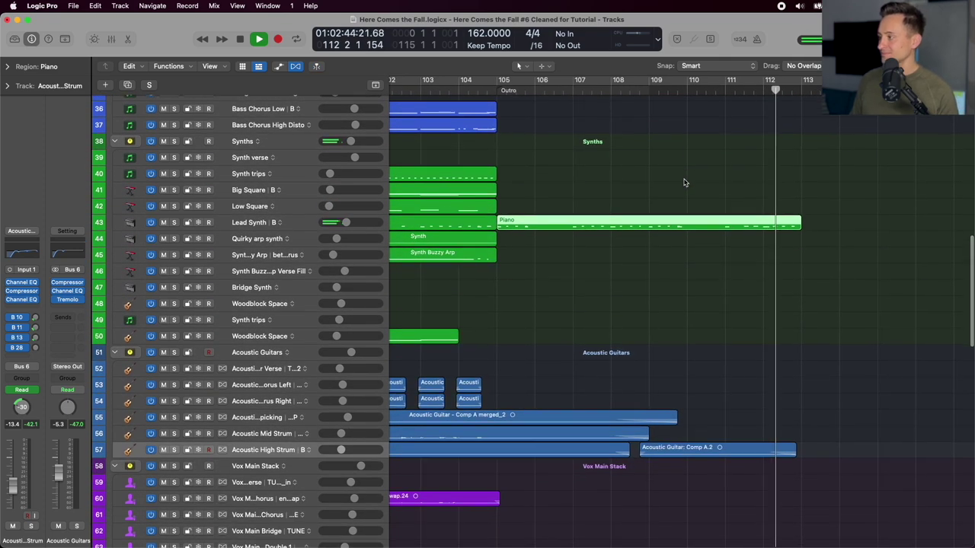
key("space")
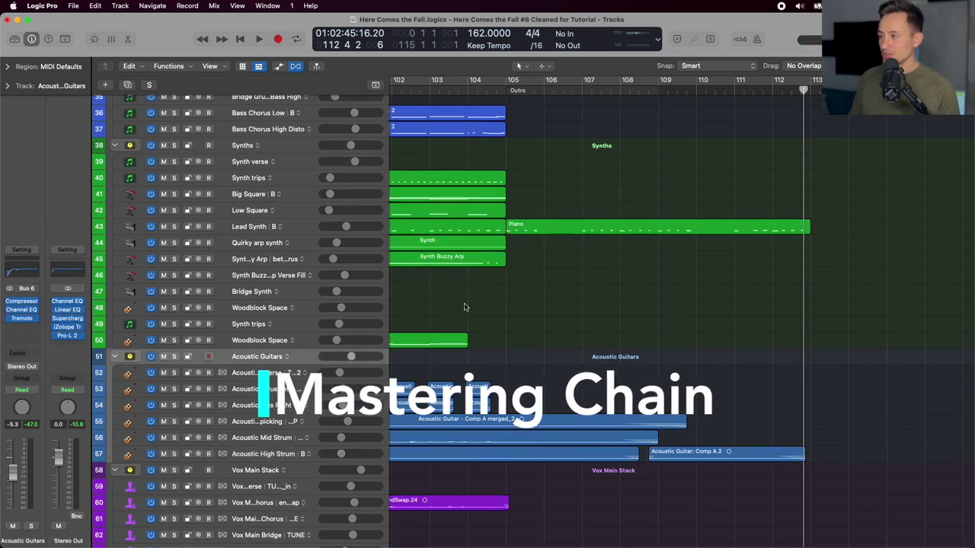
Select all tracks from DRUM BUS down to FX Stack and collapse every track stack.
scroll(462, 306, "up", 5)
scroll(462, 307, "down", 5)
scroll(464, 304, "down", 5)
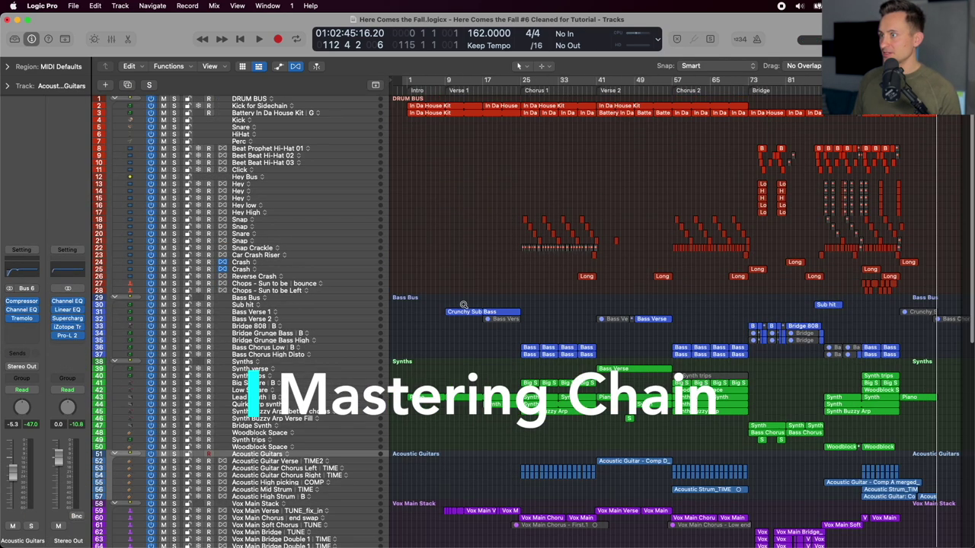
left_click(245, 99)
scroll(240, 381, "down", 15)
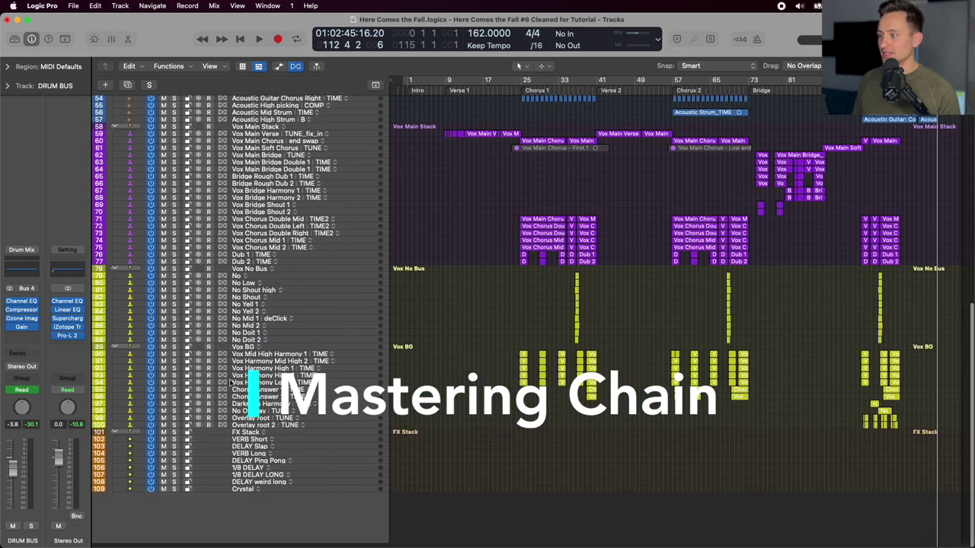
left_click(239, 430, "shift")
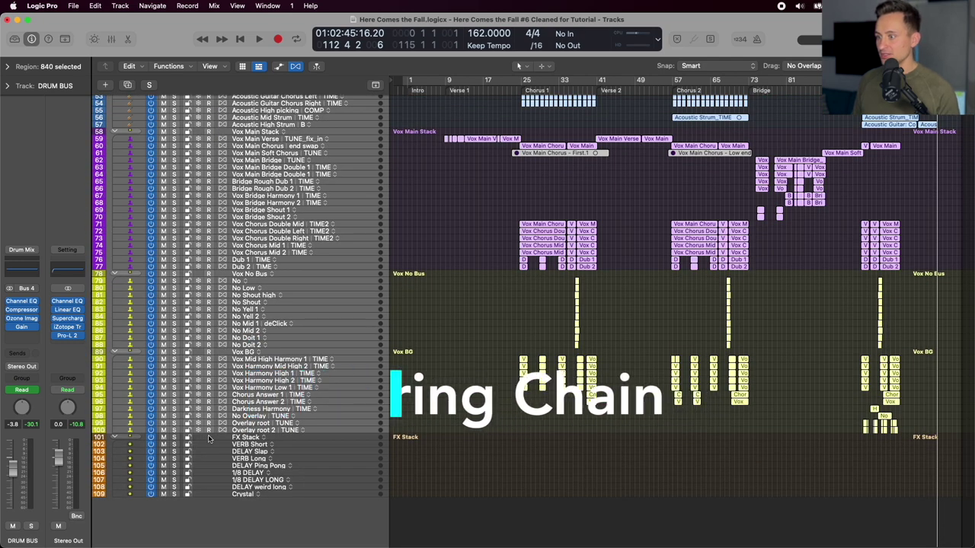
left_click(114, 436, "alt")
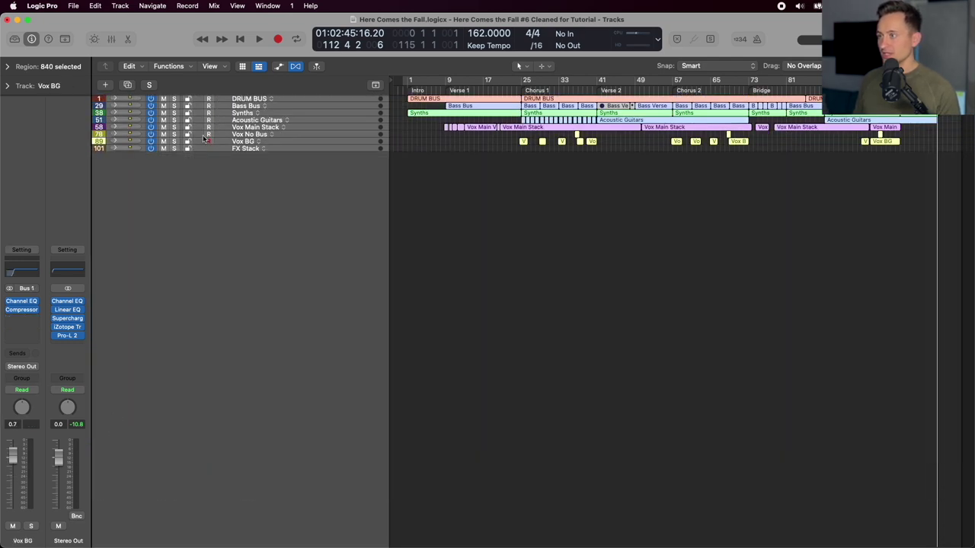
Select only the DRUM BUS stack to show its channel strip beside the Stereo Out.
scroll(204, 139, "up", 8)
scroll(203, 138, "down", 3)
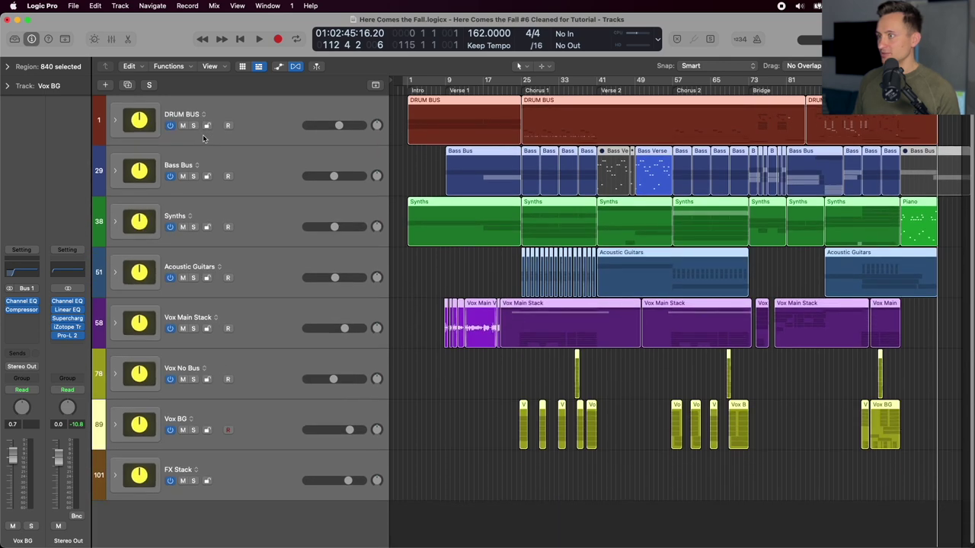
left_click(264, 116)
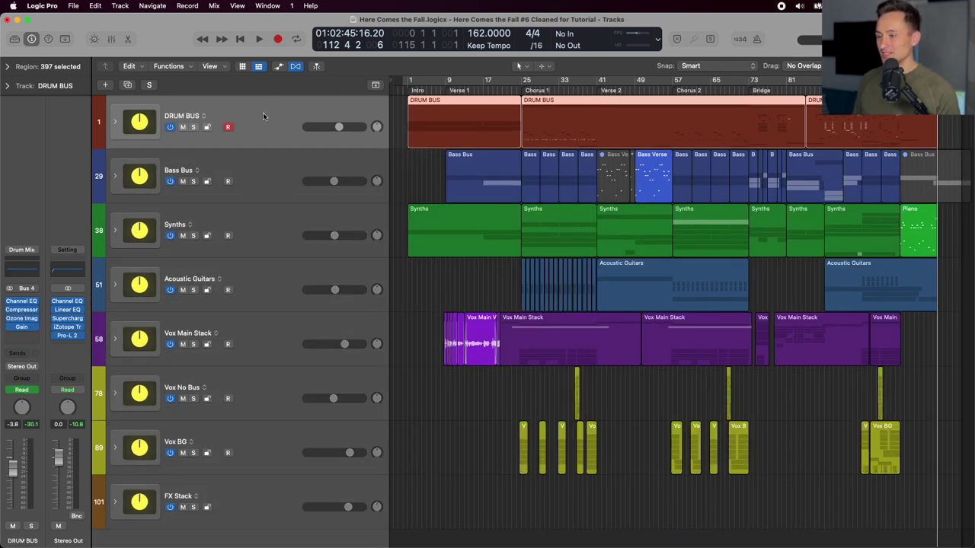
View the Channel EQ and the Linear Phase EQ on the Stereo Out, and close both plug-in windows.
left_click(68, 302)
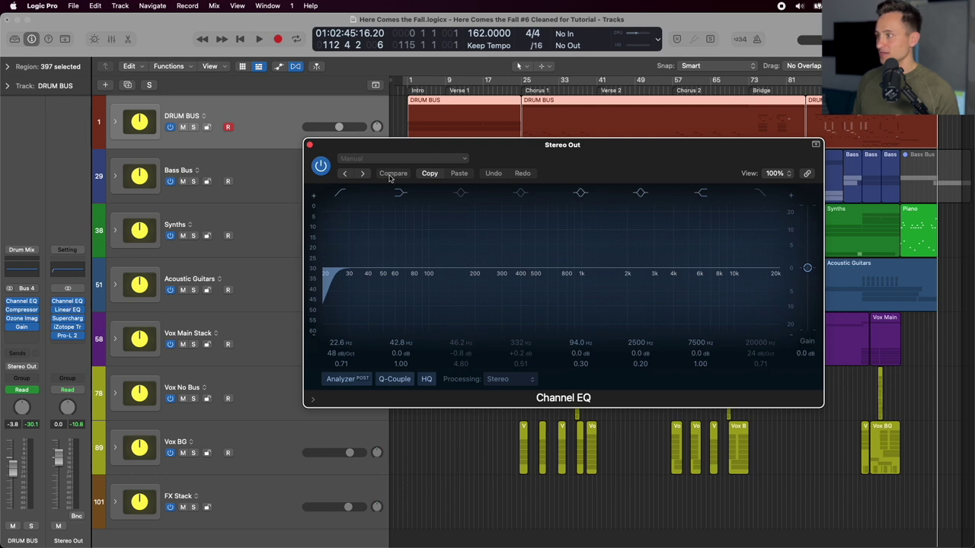
left_click(69, 311)
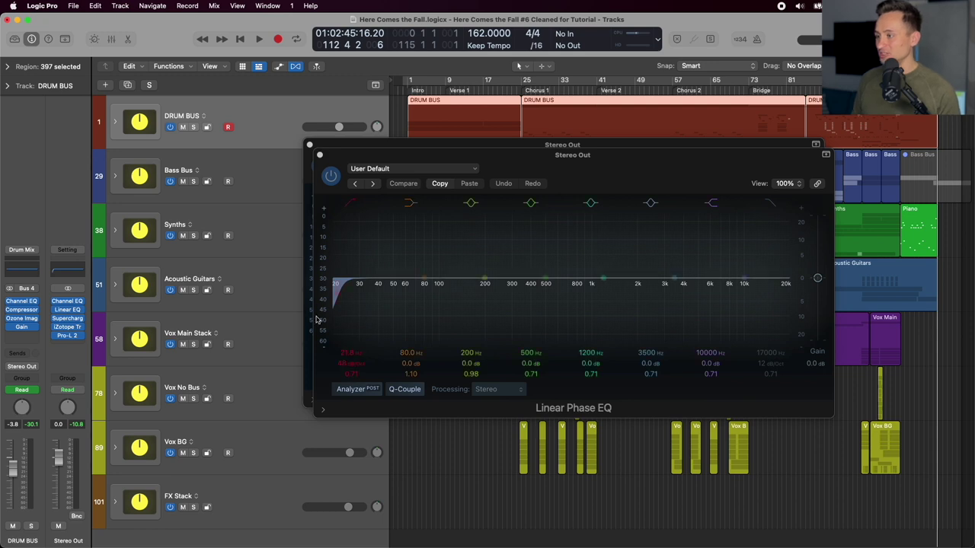
left_click(320, 155)
left_click(310, 144)
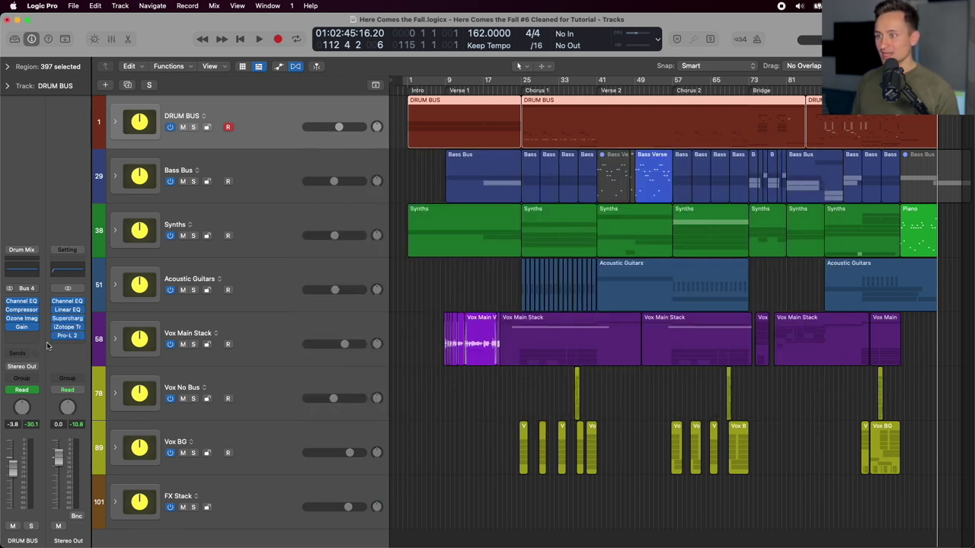
Open Supercharger GT on the Stereo Out and play the final chorus up to about bar 99 to check its compression.
left_click(67, 319)
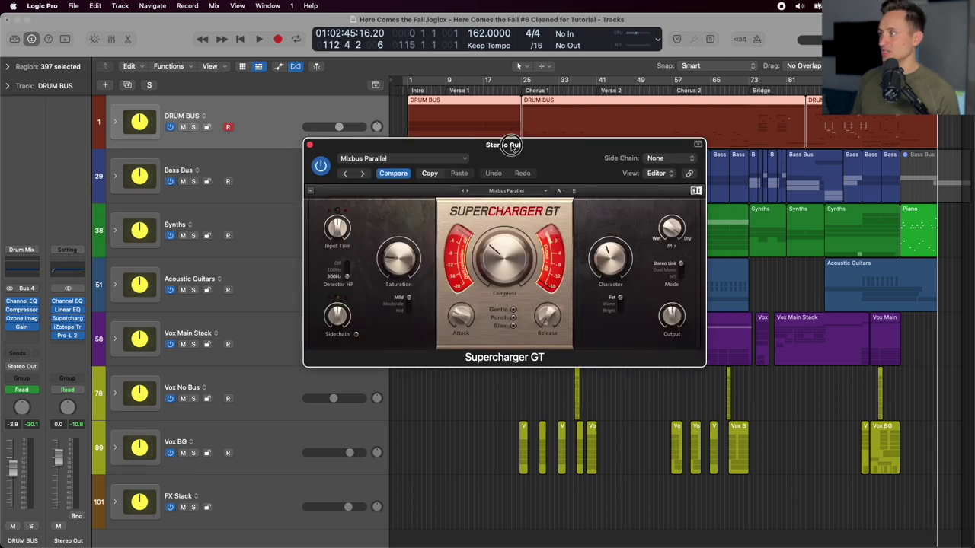
mouse_move(512, 146)
left_mouse_down()
mouse_move(482, 129)
mouse_move(516, 164)
left_mouse_up()
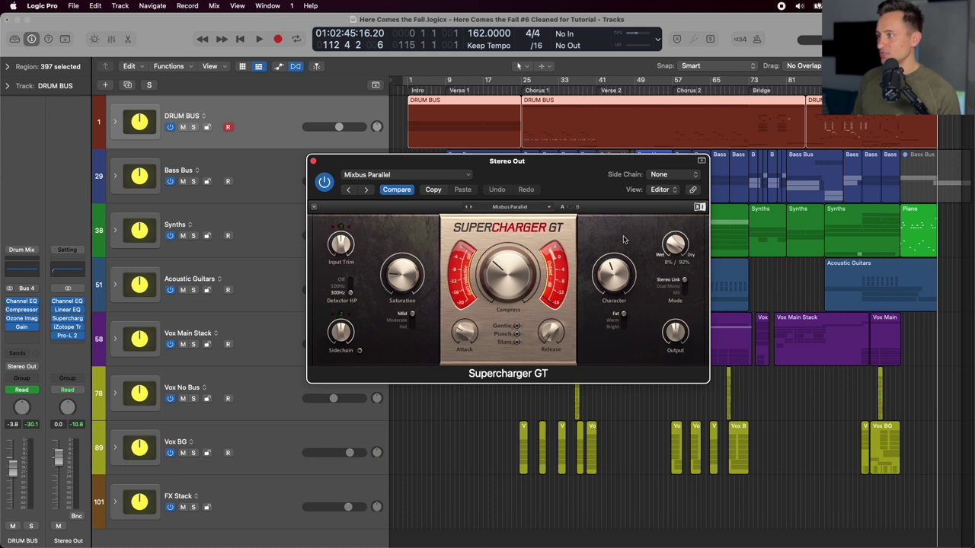
left_click(411, 88)
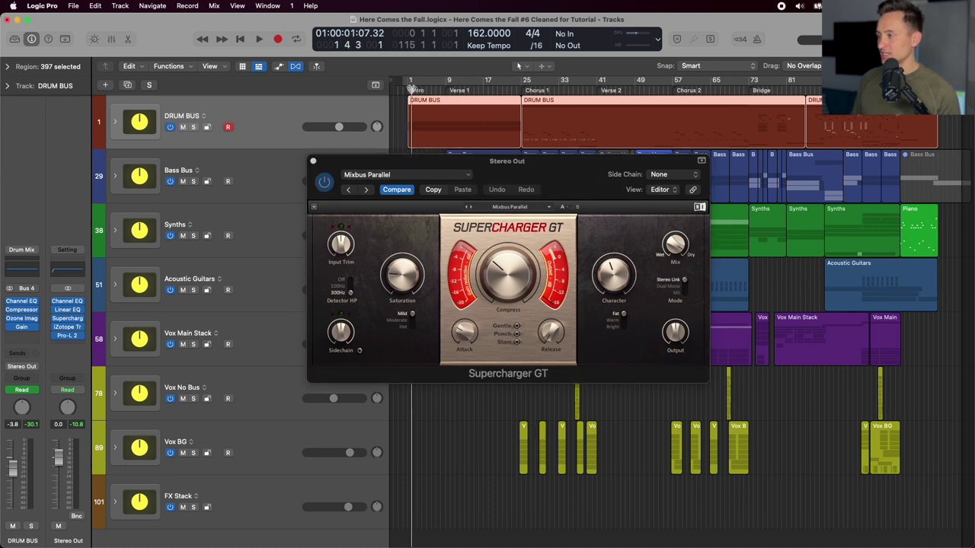
left_click_drag(410, 89, 405, 90)
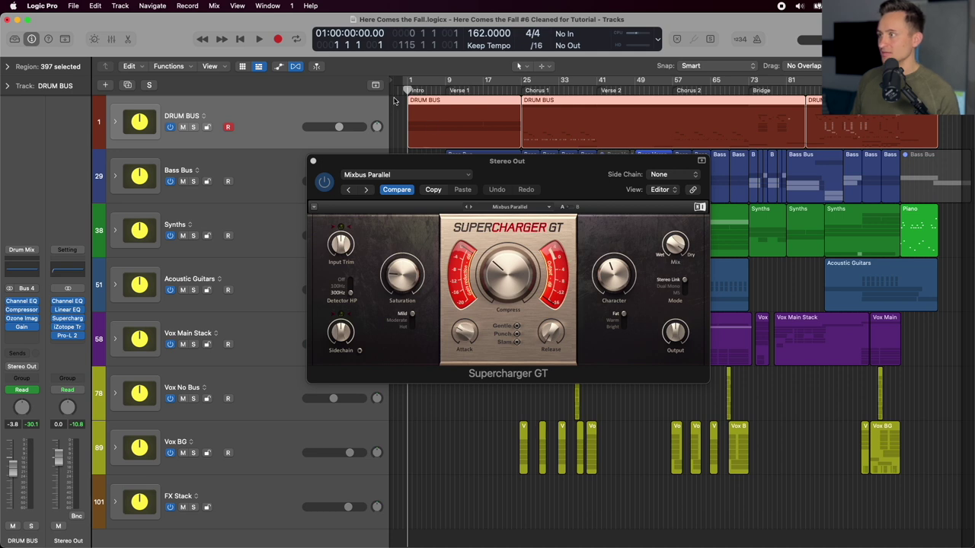
key("space")
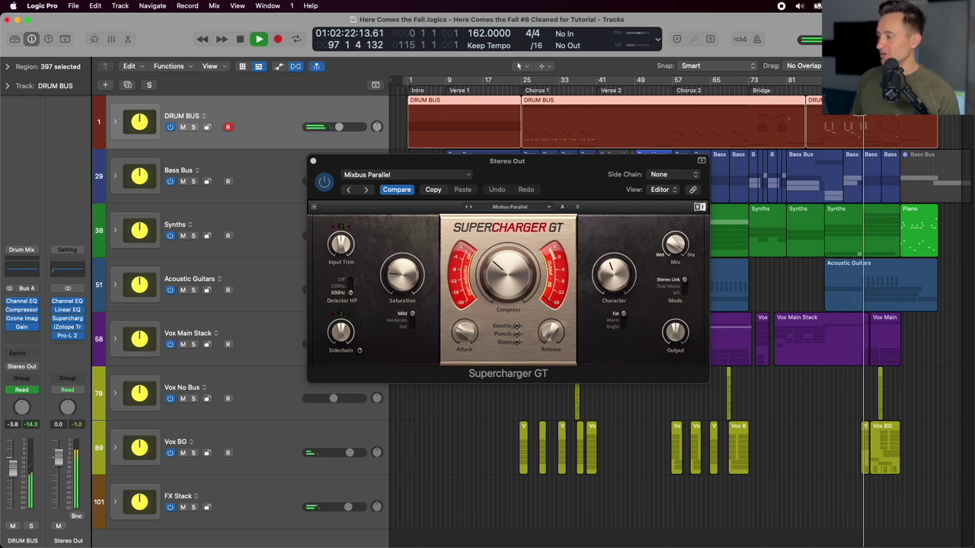
key("space")
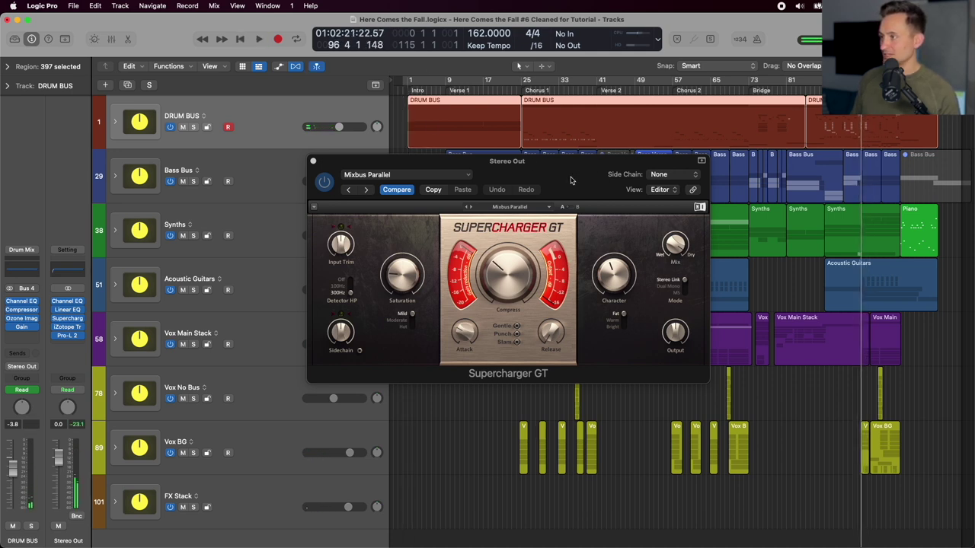
key("space")
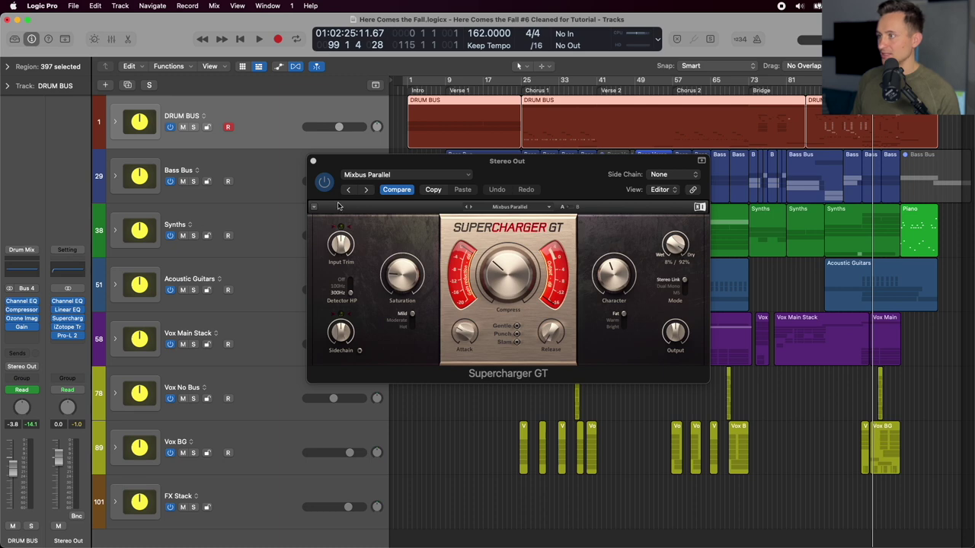
Open iZotope Trash 2 on the Stereo Out, show its Trash module and close the Preset Manager.
left_click(67, 327)
left_click_drag(513, 158, 478, 116)
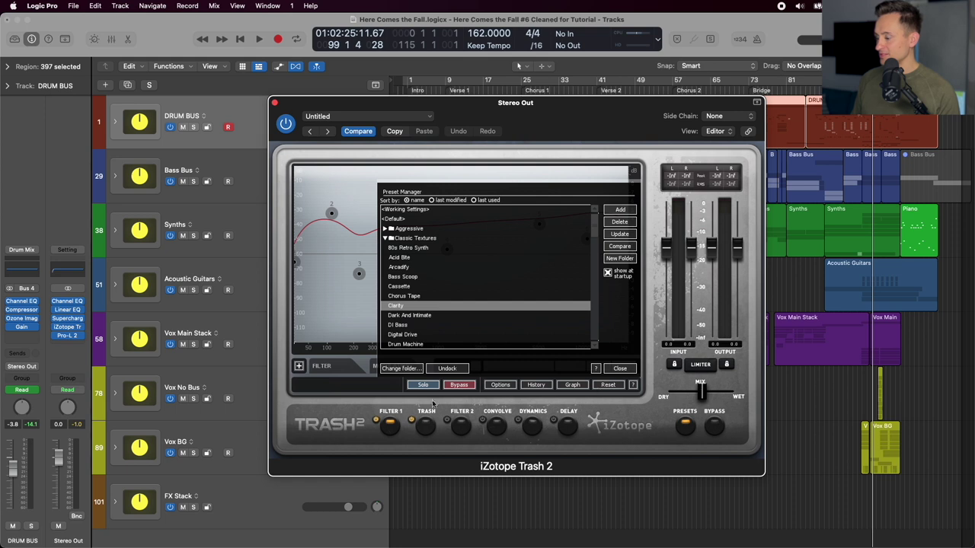
left_click(426, 426)
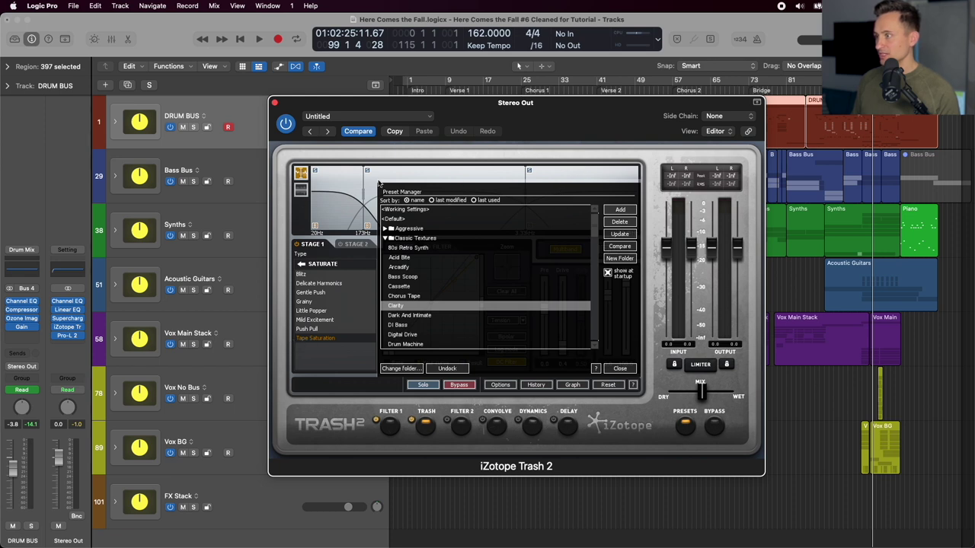
left_click(620, 368)
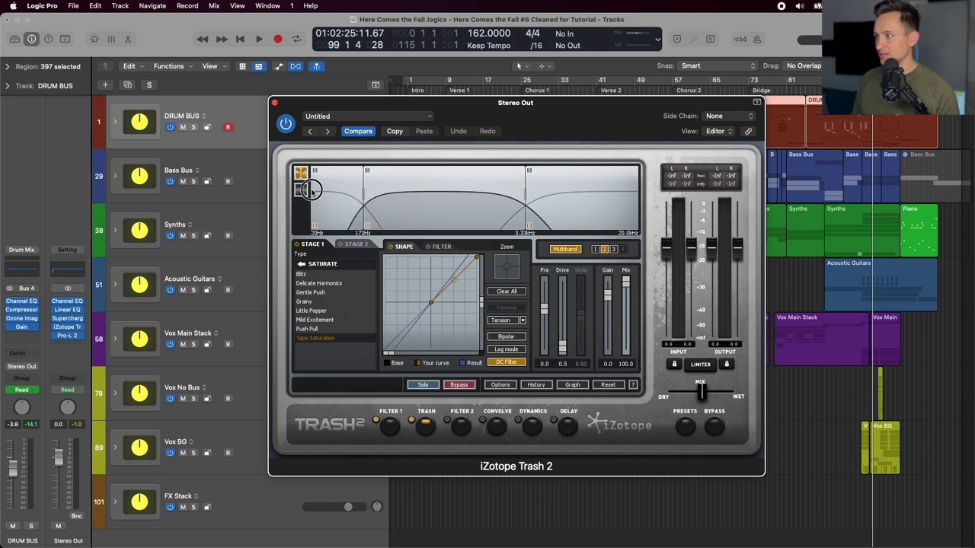
Examine the Stage 1 saturation type and drive of the high, mid and low bands in Trash 2.
left_click(592, 196)
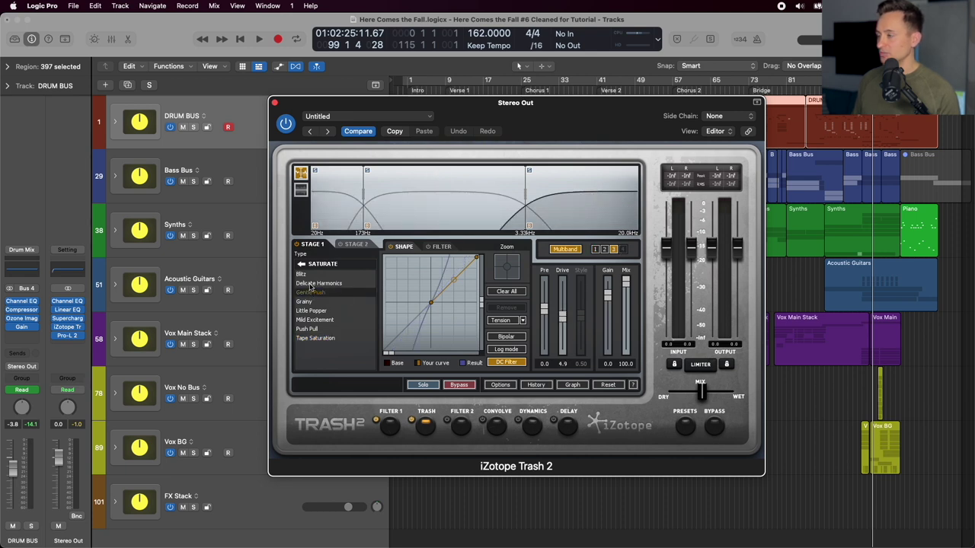
left_click(455, 178)
left_click(340, 200)
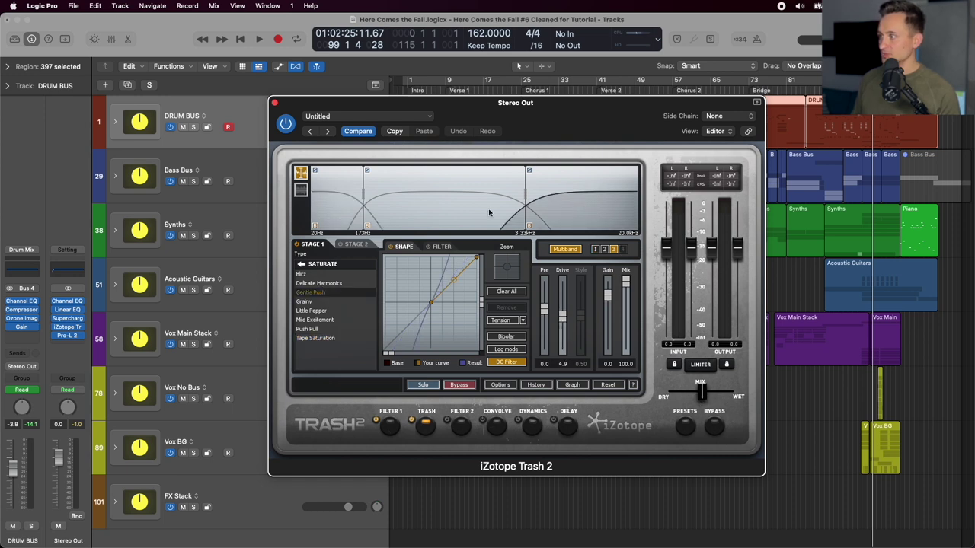
left_click(403, 212)
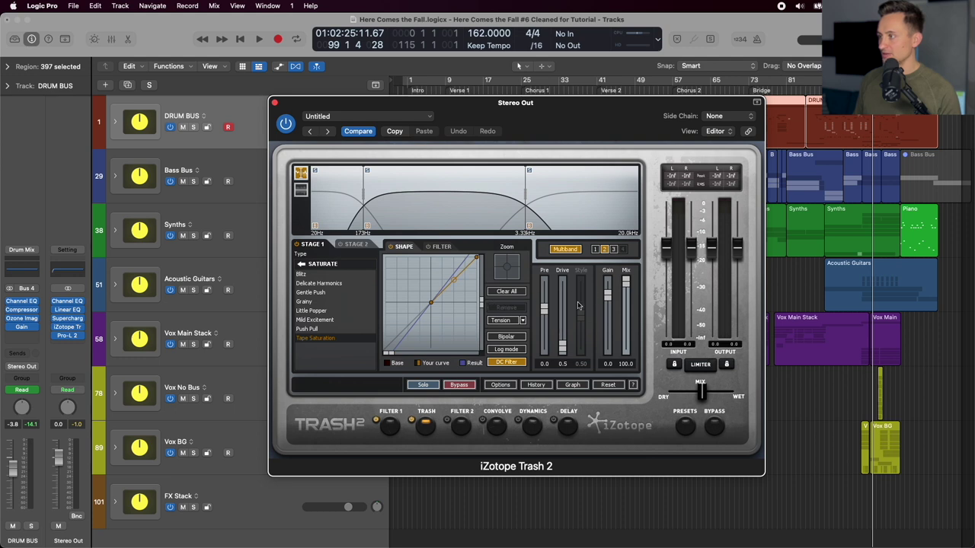
left_click(338, 193)
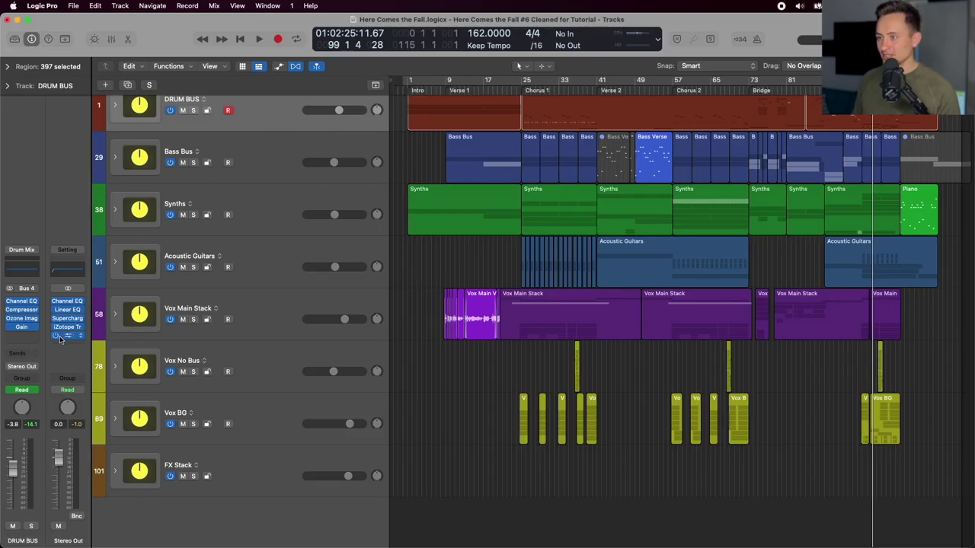
Open the FabFilter Pro-L 2 limiter on the Stereo Out and reposition its window over the arrangement.
left_click(77, 337)
left_click_drag(507, 137, 493, 142)
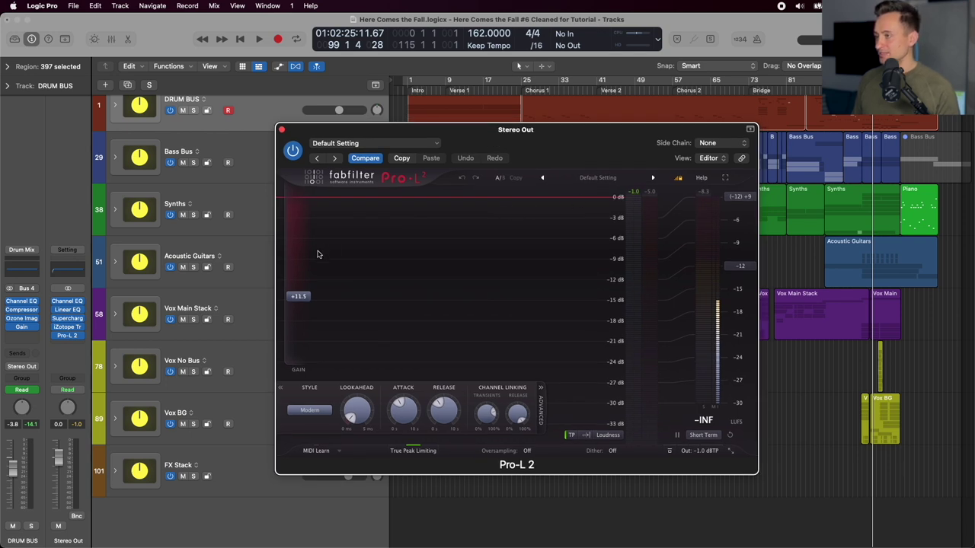
left_click_drag(392, 137, 384, 134)
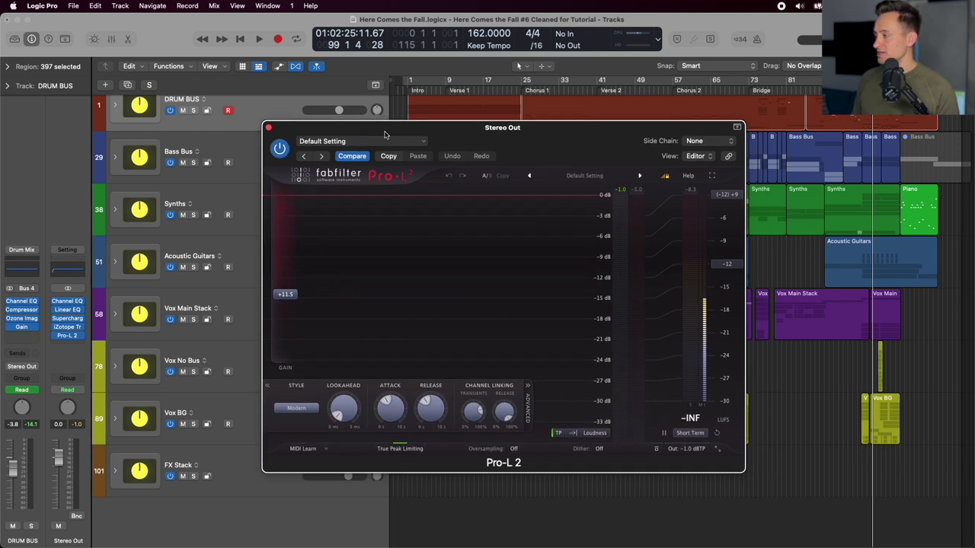
Play the final chorus from bar 95 to bar 101 to check Pro-L 2's gain reduction and short-term loudness.
left_click(861, 82)
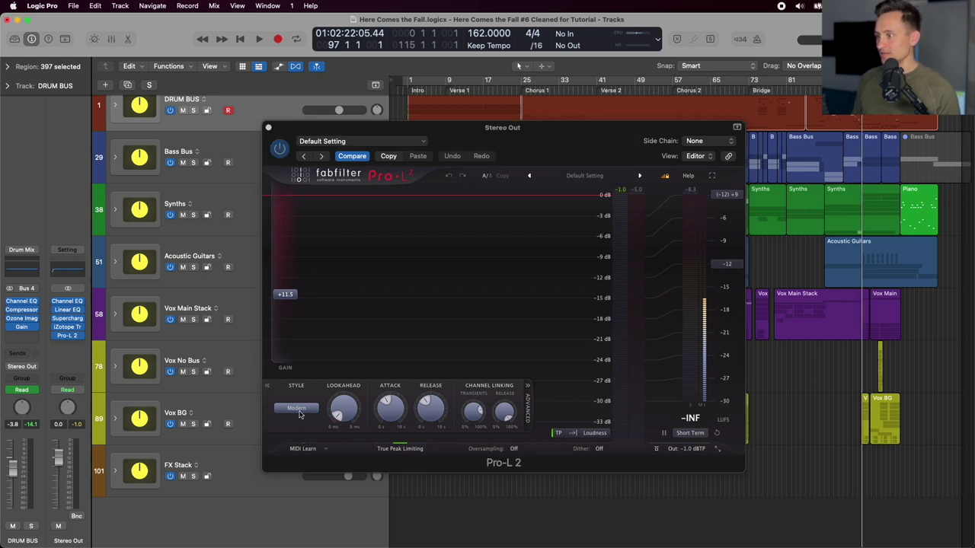
left_click_drag(693, 423, 696, 430)
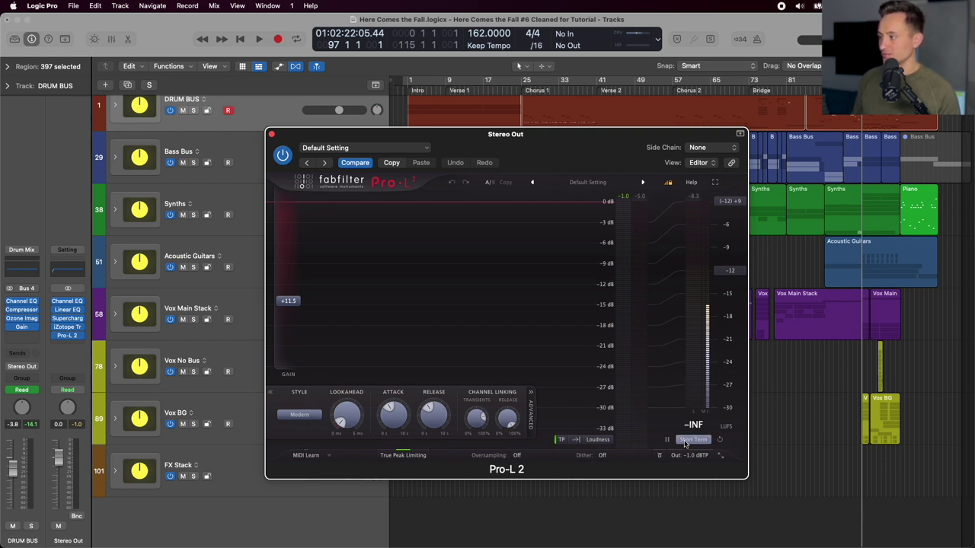
mouse_move(690, 457)
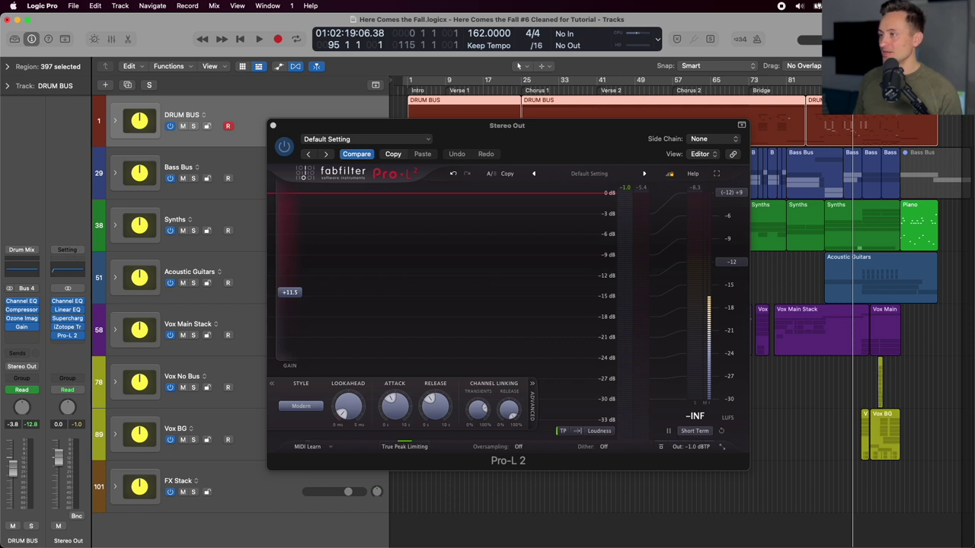
key("space")
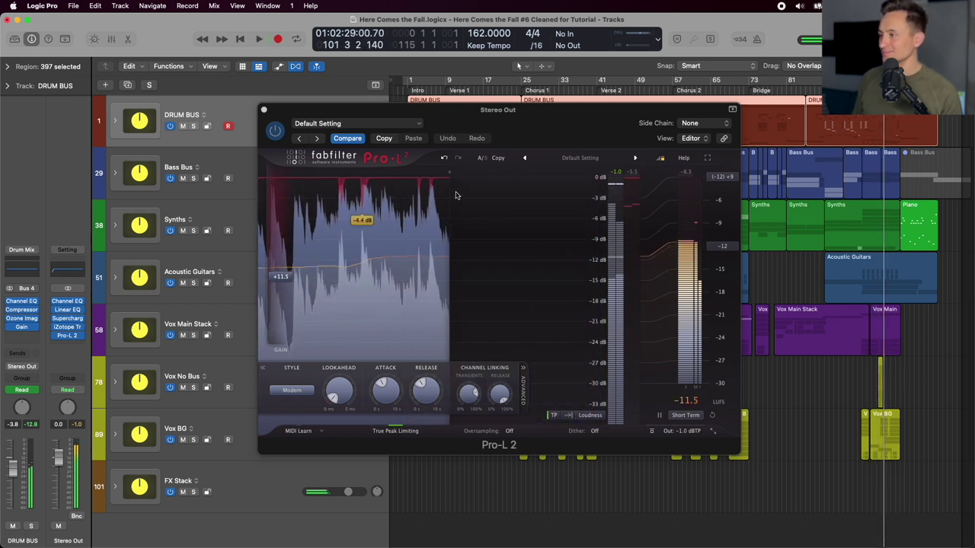
key("space")
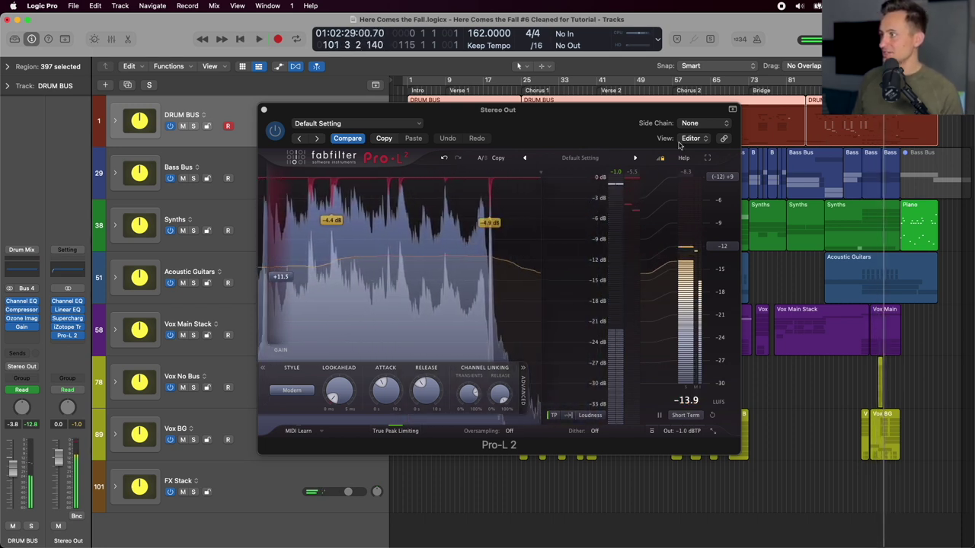